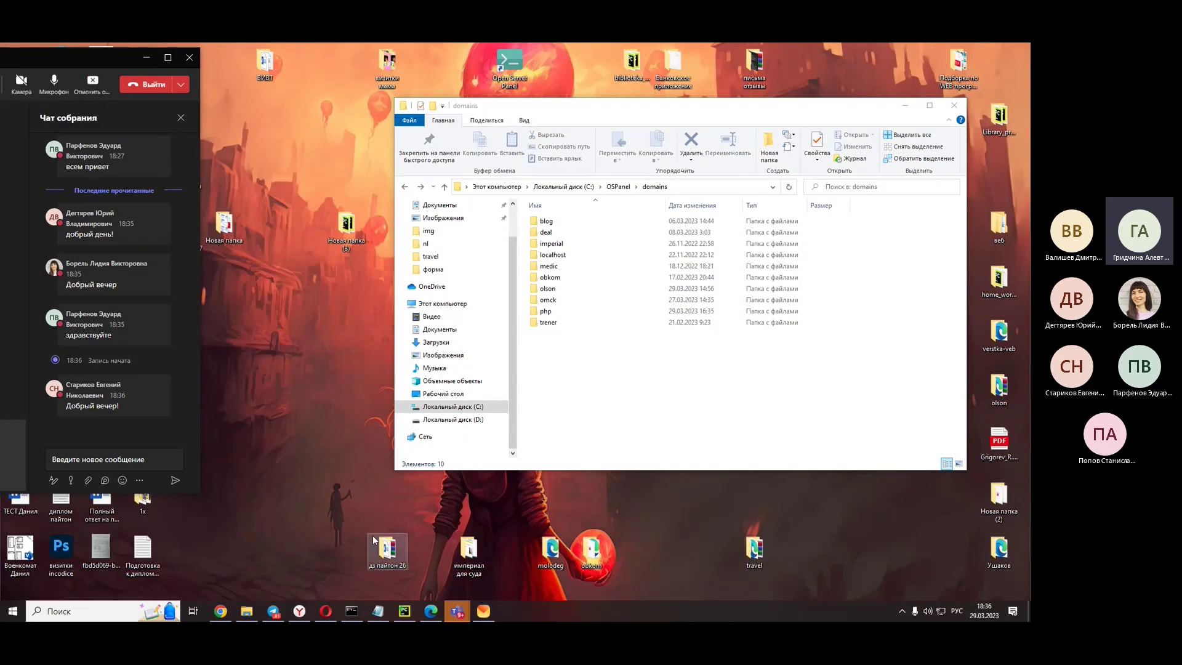
- Close the metanit, webformyself, htmlacademy and php.ru PHP cookie tabs in Yandex Browser
{"action": "left_click", "coordinate": [298, 611]}
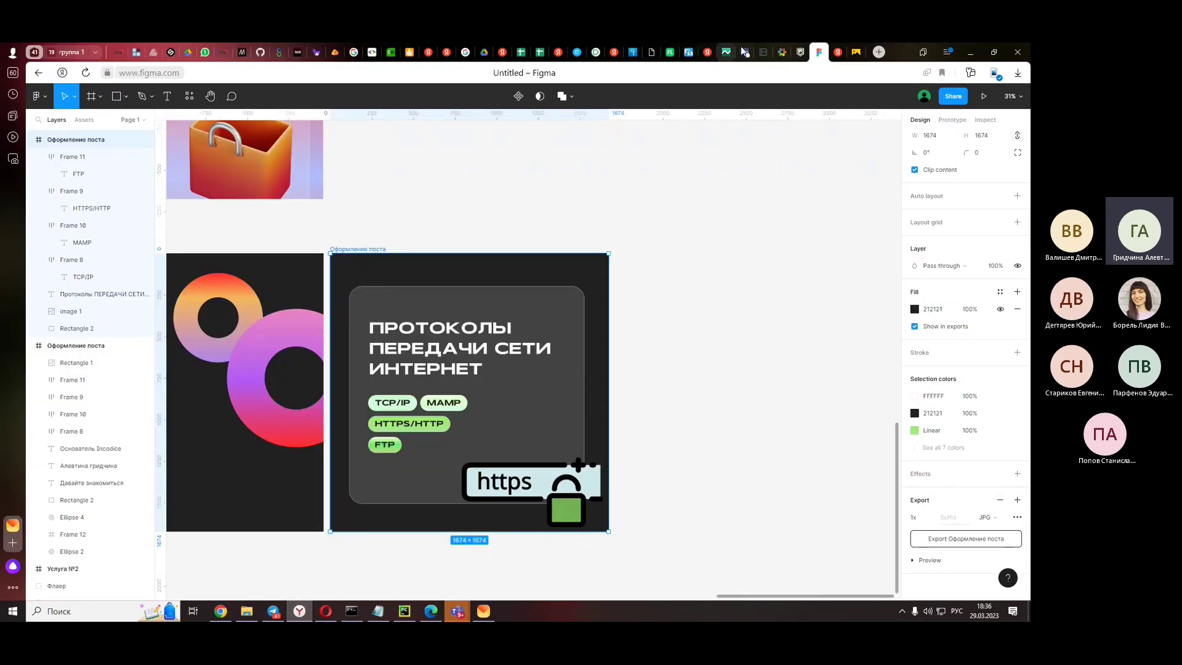
{"action": "mouse_move", "coordinate": [744, 54]}
{"action": "left_click", "coordinate": [764, 59]}
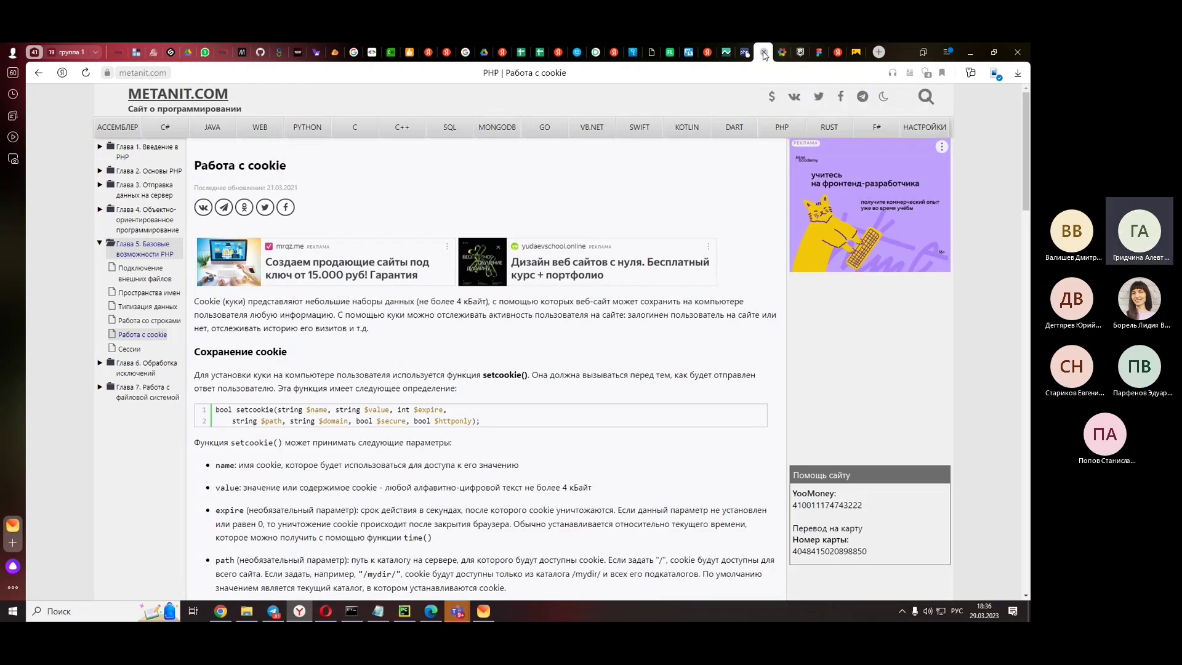
{"action": "left_click", "coordinate": [763, 53]}
{"action": "left_click", "coordinate": [763, 52]}
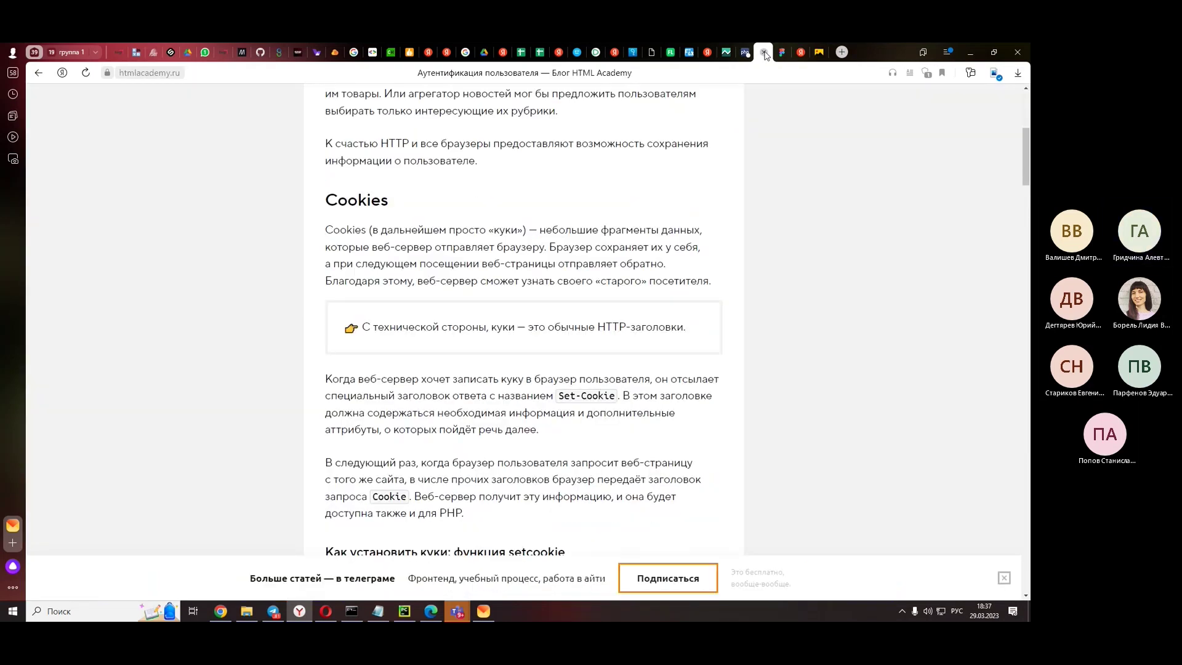
{"action": "left_click", "coordinate": [765, 53]}
{"action": "left_click", "coordinate": [707, 52]}
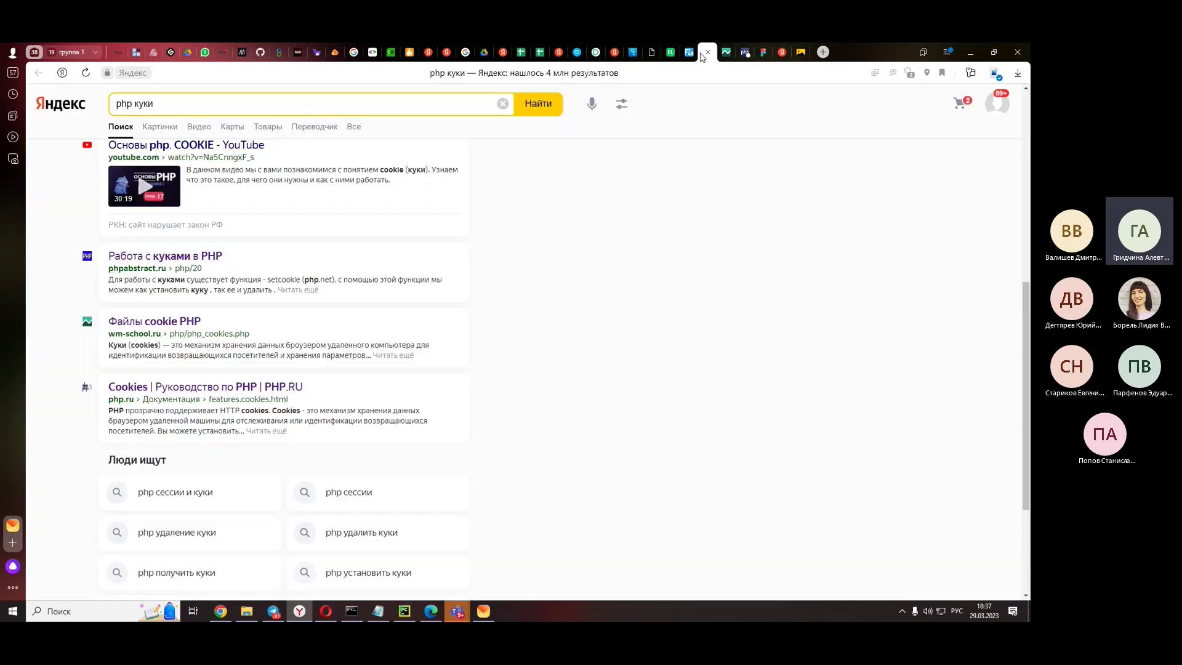
{"action": "left_click", "coordinate": [739, 55]}
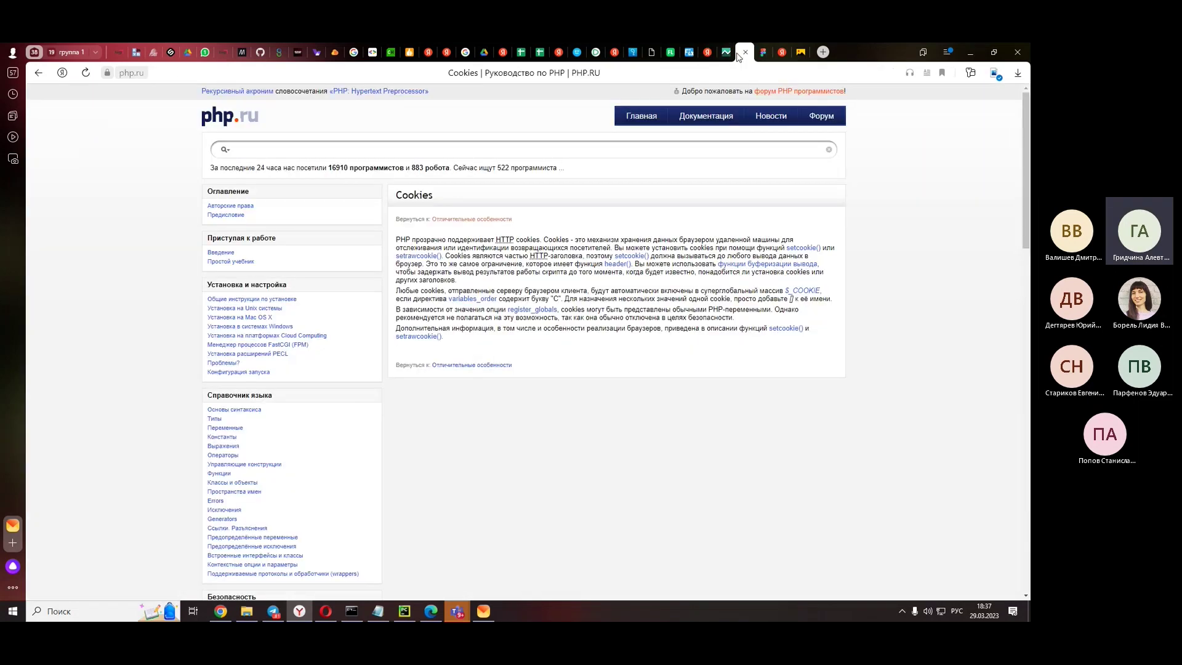
{"action": "left_click", "coordinate": [745, 52]}
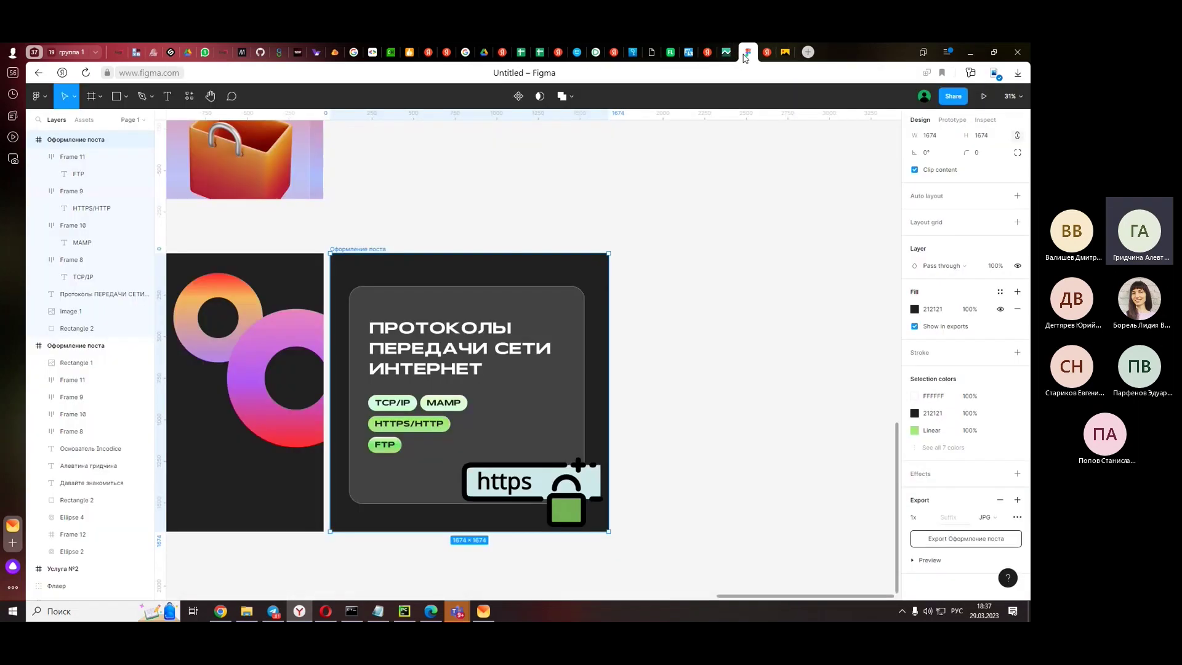
- Switch to the PostgreSQL for Windows download tab, then minimize the browser to reach Notepad
{"action": "left_click", "coordinate": [727, 52]}
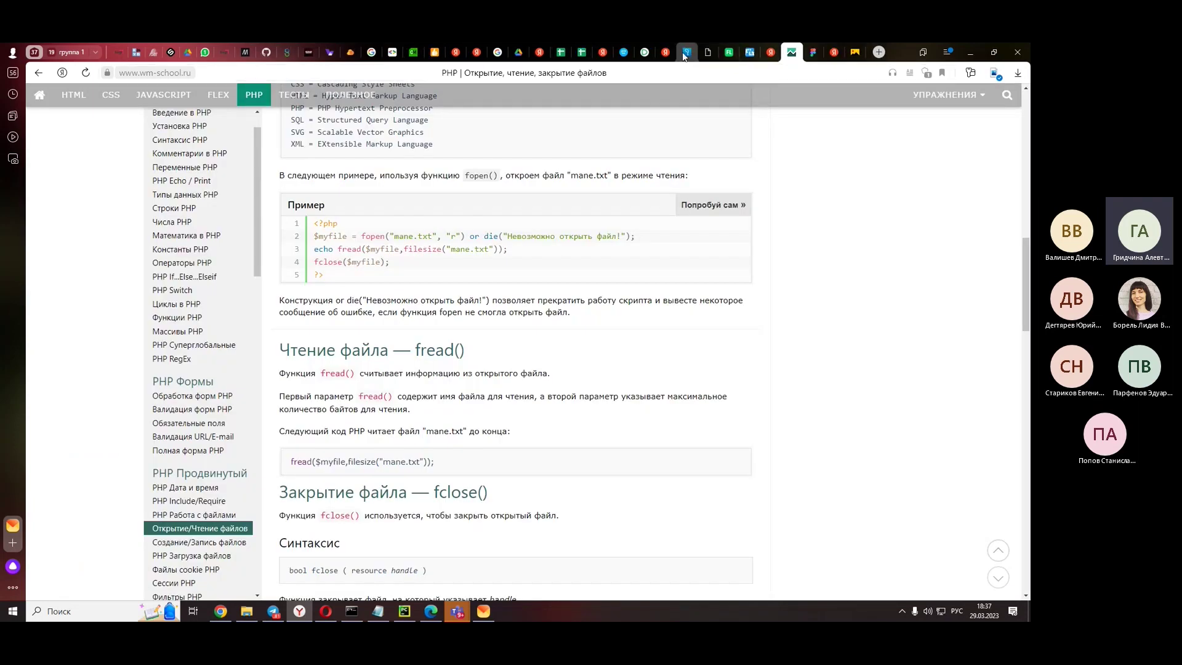
{"action": "mouse_move", "coordinate": [683, 53]}
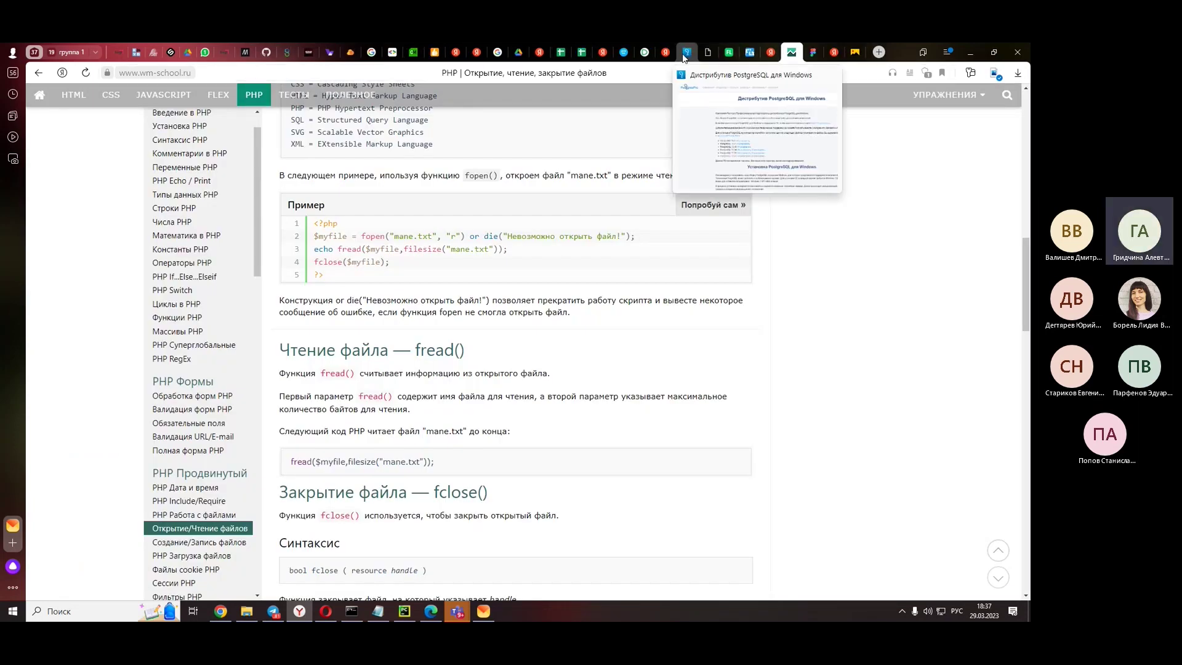
{"action": "left_click", "coordinate": [684, 54]}
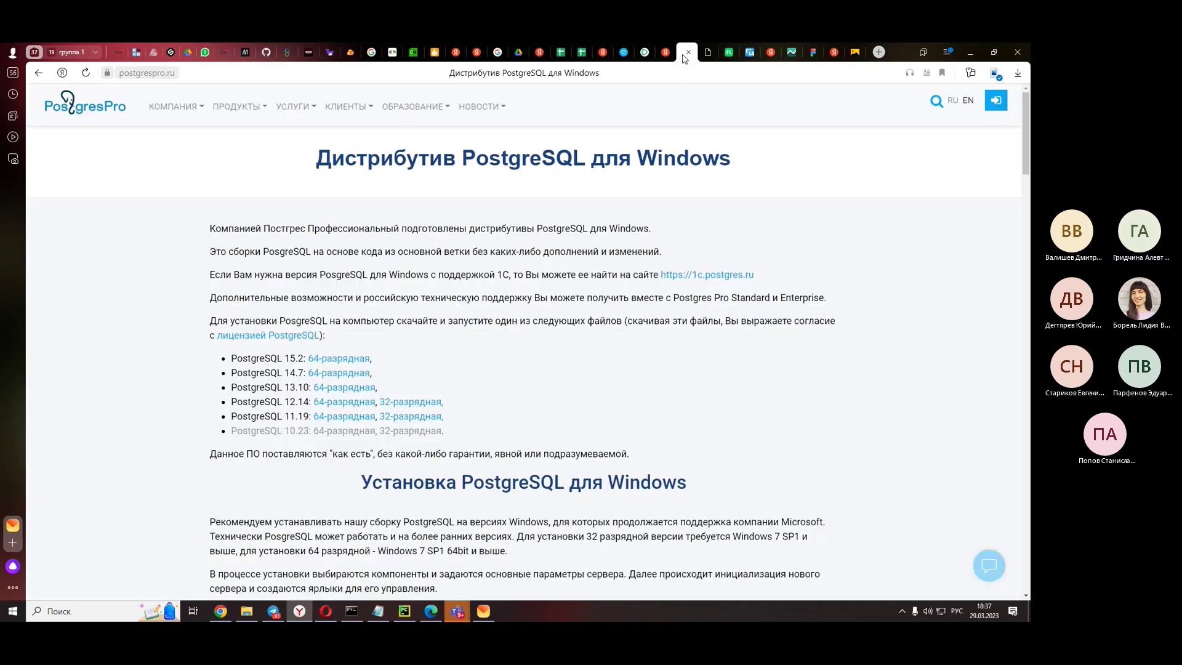
{"action": "left_click", "coordinate": [977, 48]}
{"action": "left_click", "coordinate": [378, 611]}
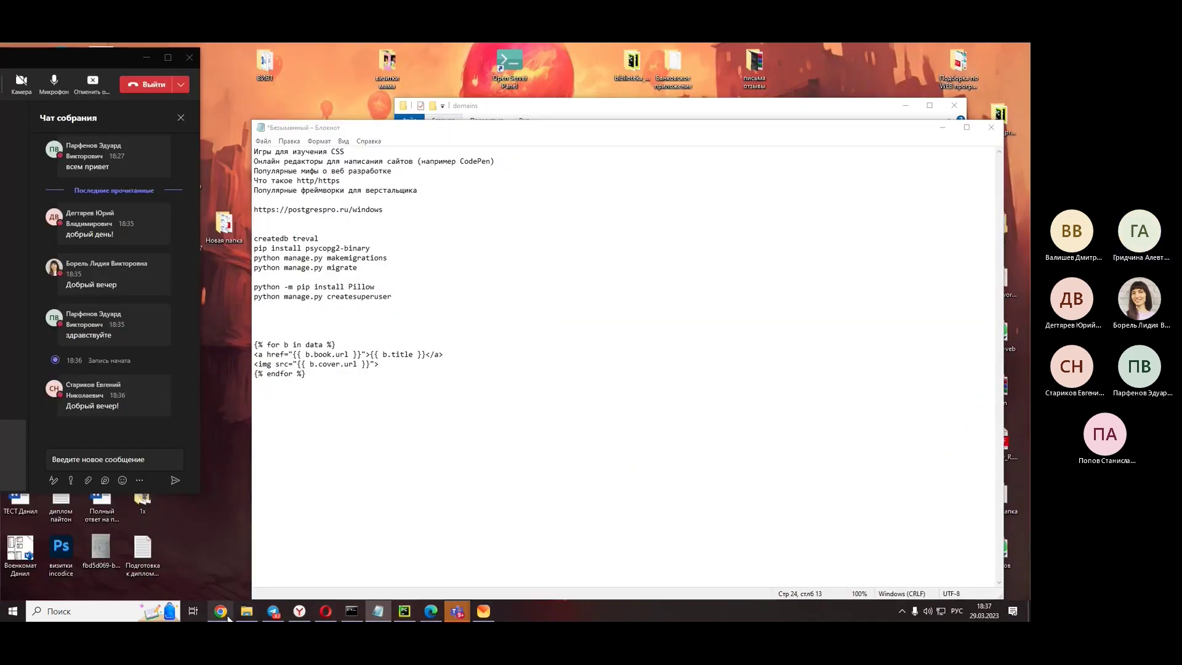
- Start the 64-bit PostgreSQL 15.2 download and copy the postgrespro.ru/windows page address
{"action": "left_click", "coordinate": [224, 613]}
{"action": "left_click", "coordinate": [224, 613]}
{"action": "left_click", "coordinate": [300, 611]}
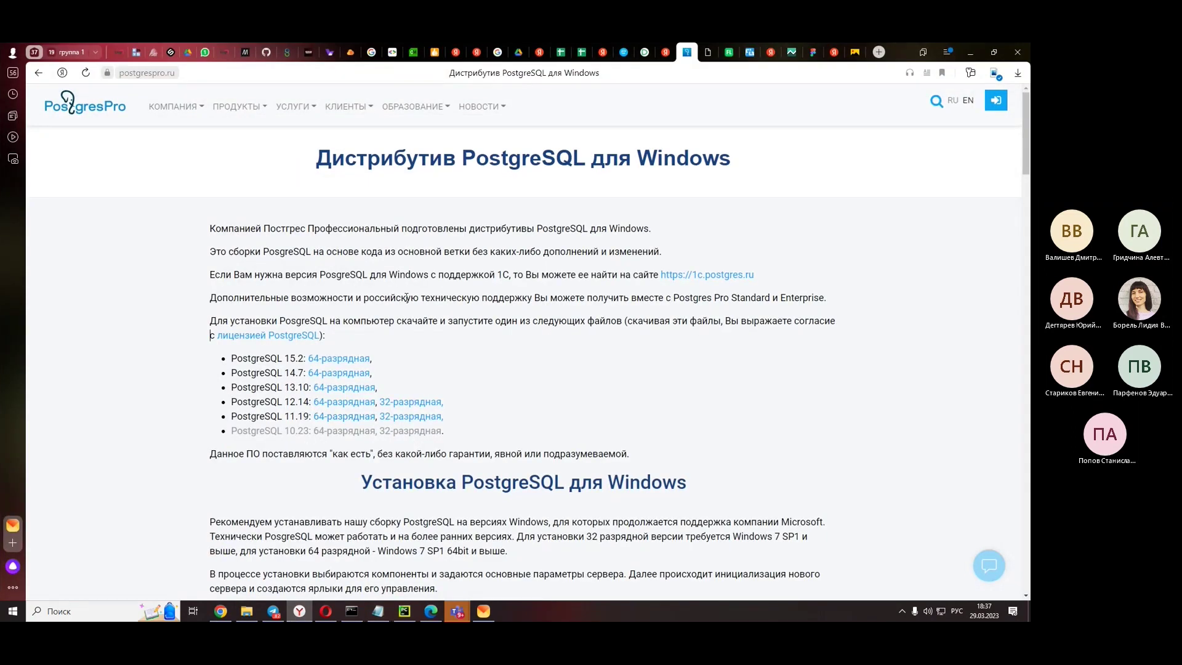
{"action": "scroll", "coordinate": [406, 297], "scroll_direction": "down", "scroll_amount": 6}
{"action": "scroll", "coordinate": [406, 297], "scroll_direction": "up", "scroll_amount": 6}
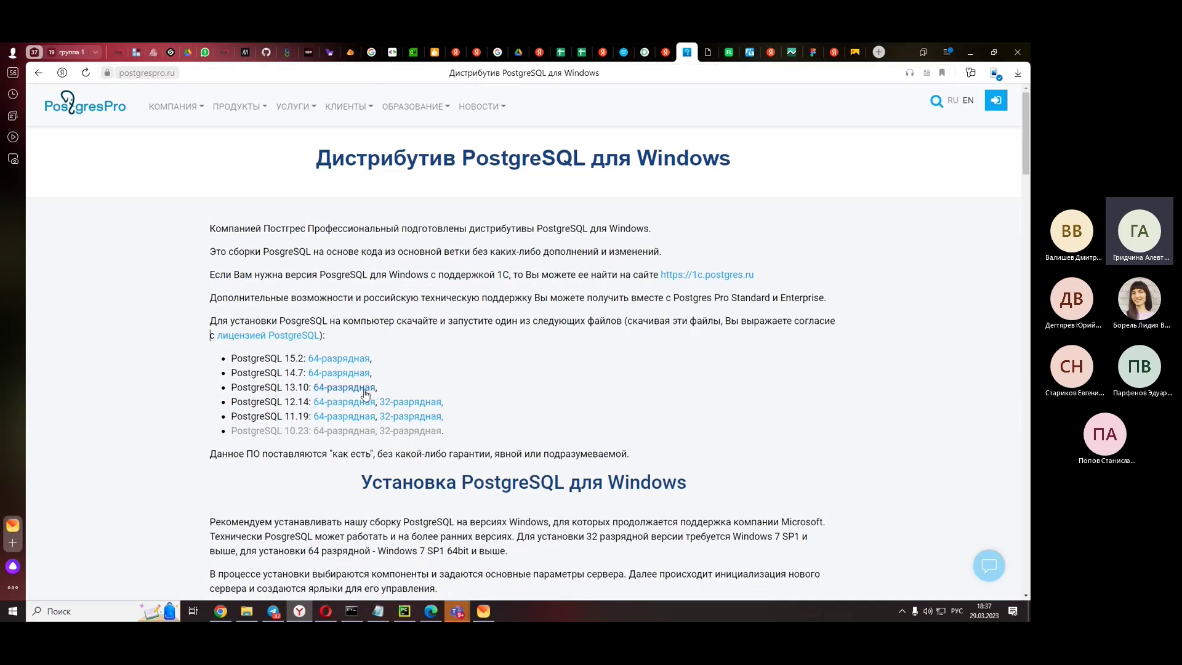
{"action": "left_click", "coordinate": [344, 365]}
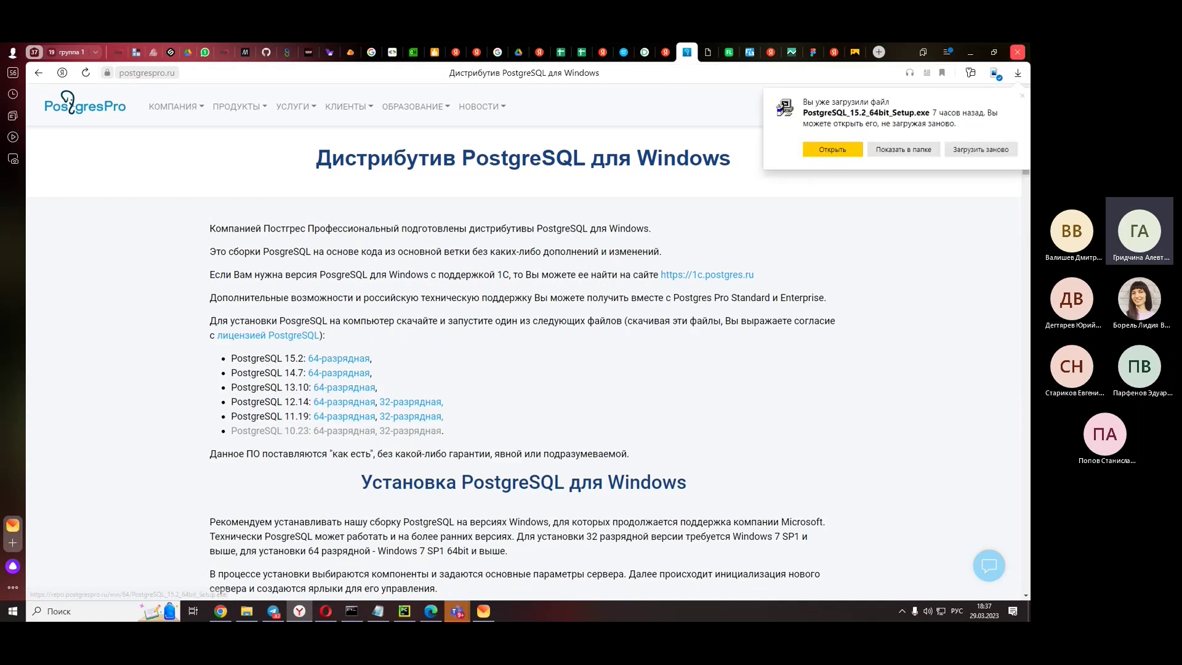
{"action": "left_click", "coordinate": [619, 72]}
{"action": "key", "text": "ctrl+c"}
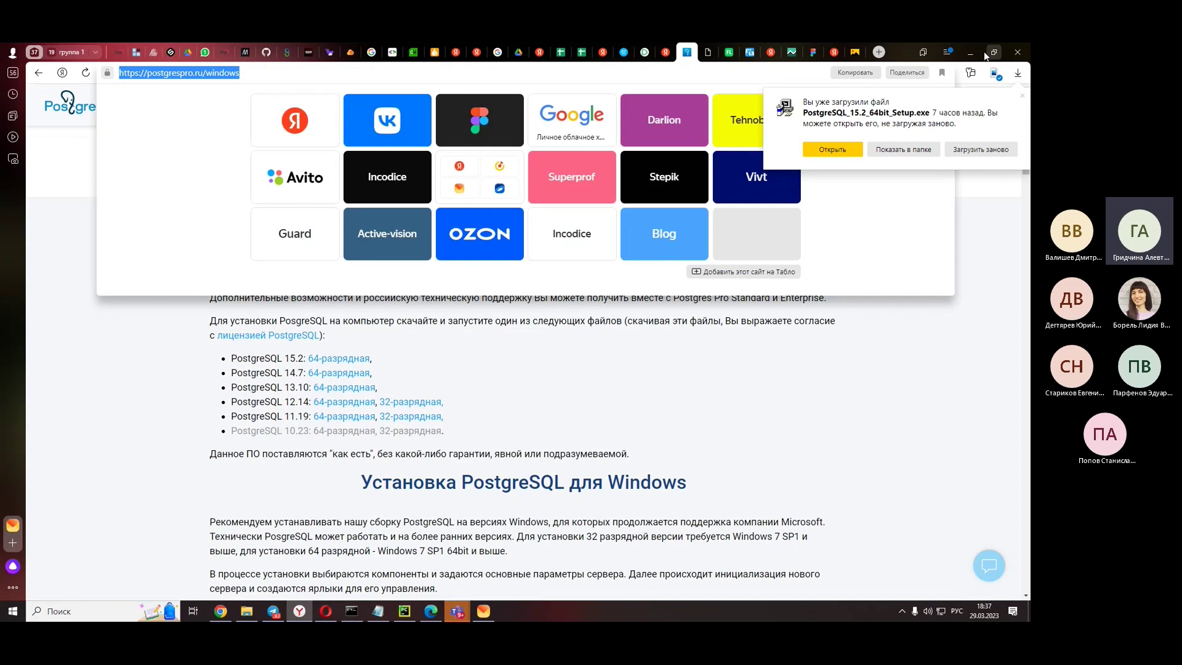
{"action": "left_click", "coordinate": [971, 52]}
- Post the copied PostgreSQL download link in the Teams meeting chat
{"action": "left_click", "coordinate": [144, 462]}
{"action": "key", "text": "ctrl+v"}
{"action": "key", "text": "Return"}
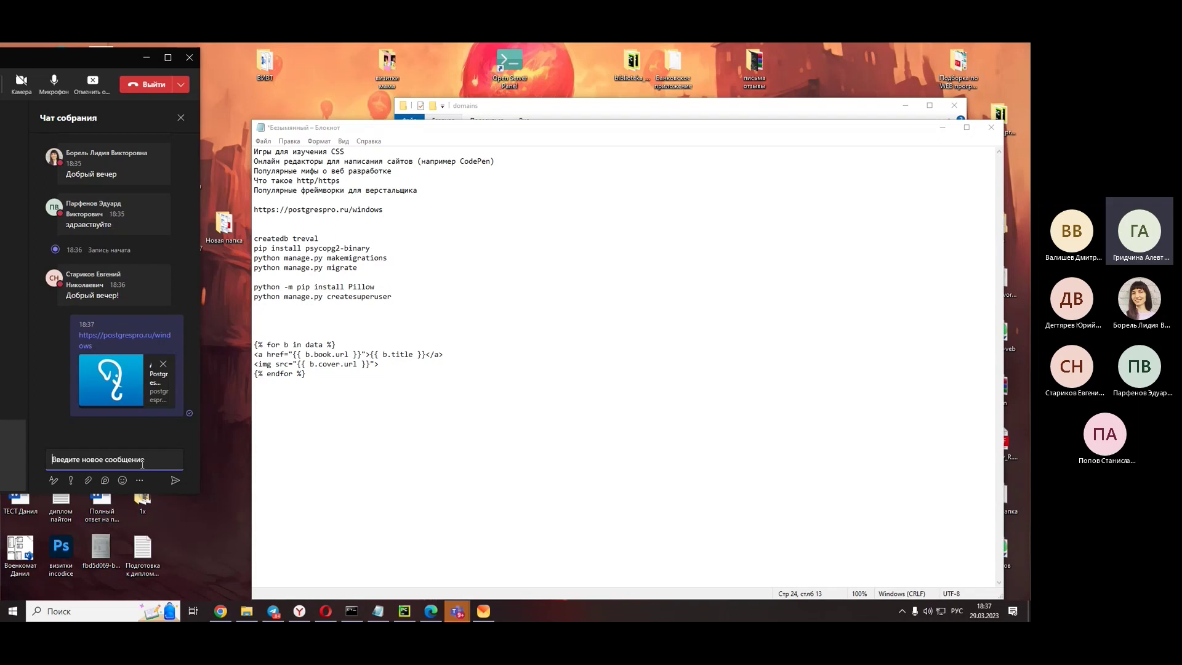
- Paste the PostgreSQL download link above the template block in the Notepad notes
{"action": "left_click", "coordinate": [405, 315]}
{"action": "key", "text": "Return"}
{"action": "key", "text": "Return"}
{"action": "key", "text": "Up"}
{"action": "key", "text": "ctrl+v"}
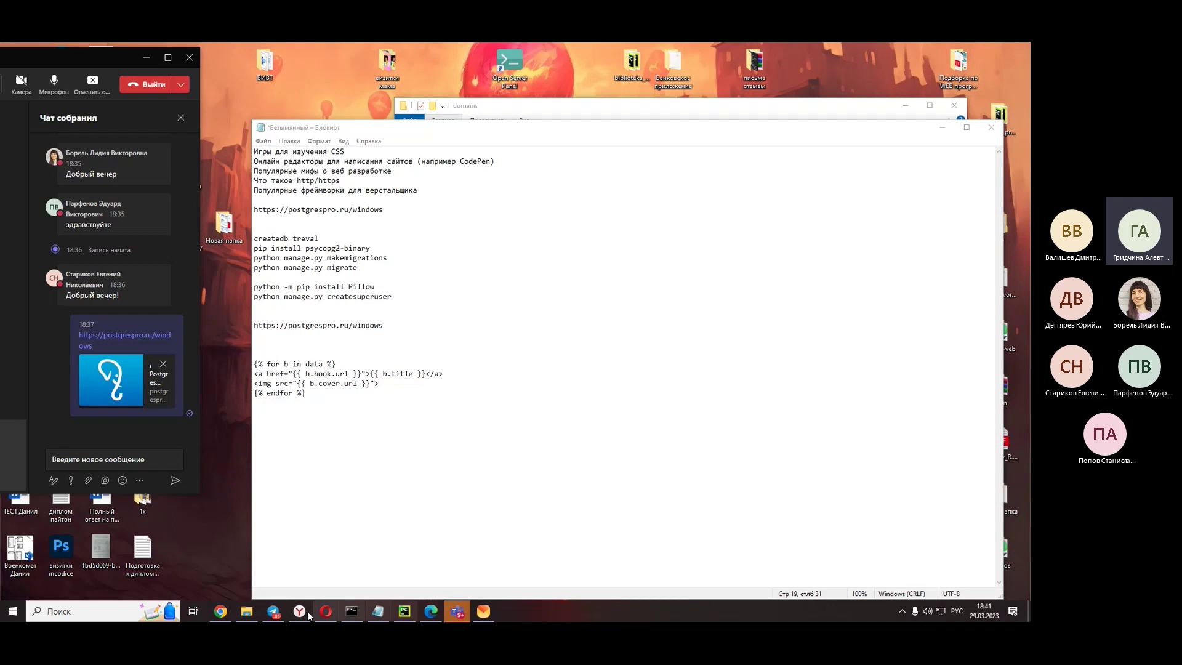
- Bring PyCharm forward, size it beside the meeting chat, and scroll through urls.py
{"action": "left_click", "coordinate": [404, 611]}
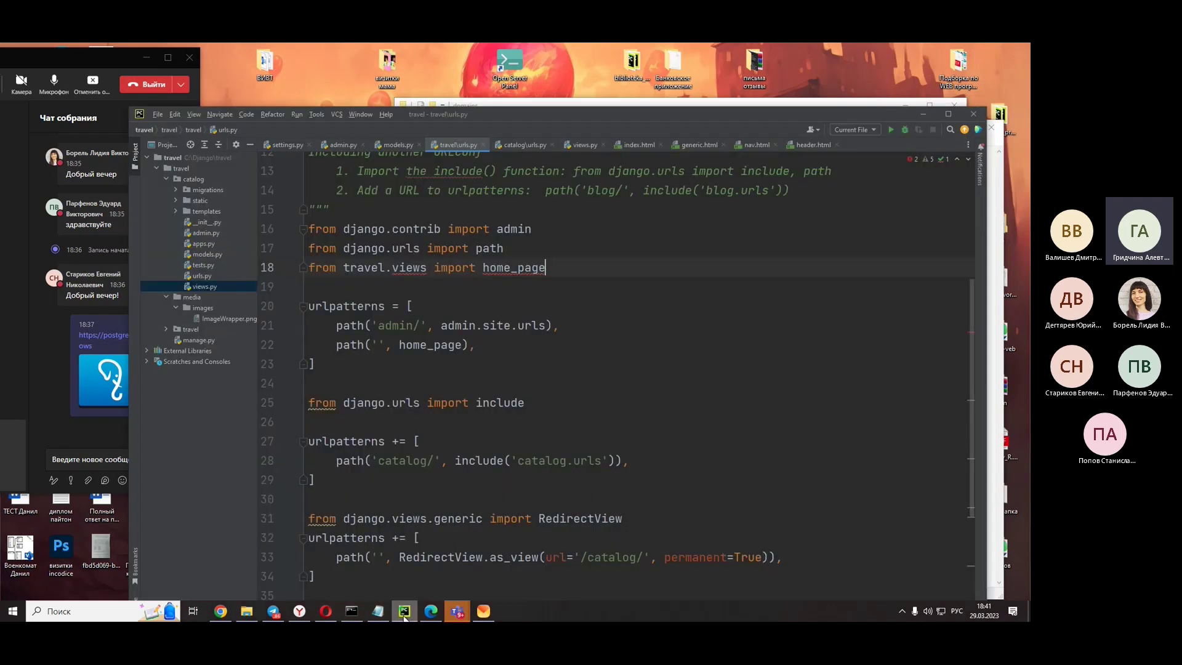
{"action": "left_click_drag", "start_coordinate": [695, 114], "coordinate": [724, 42]}
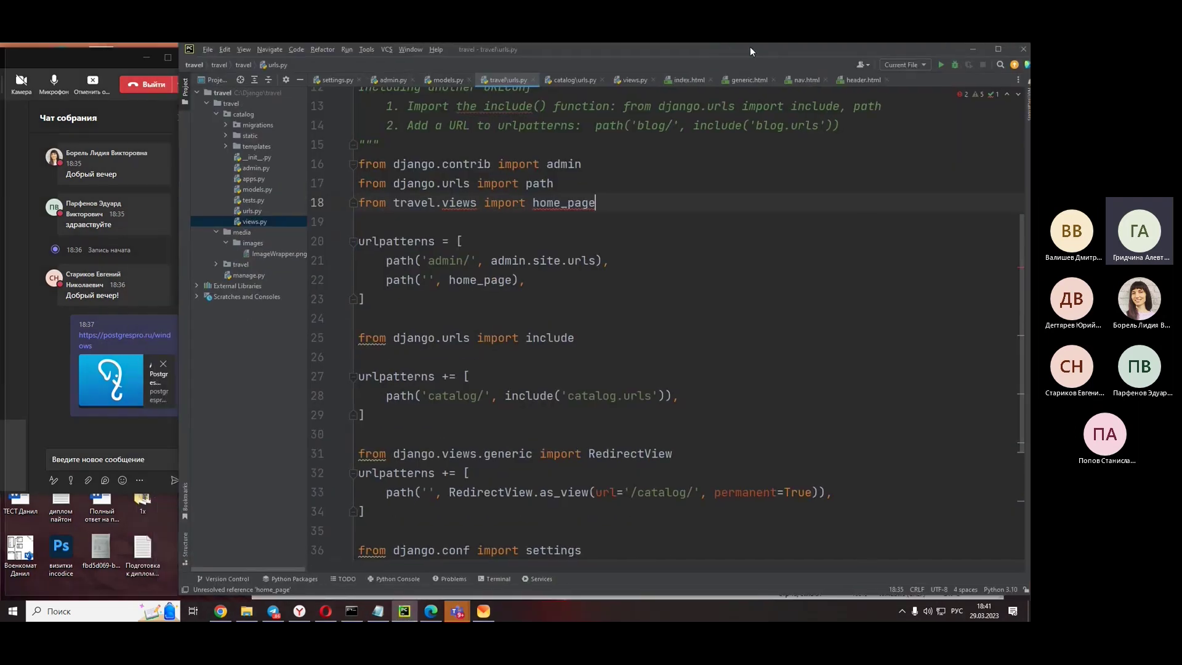
{"action": "double_click", "coordinate": [751, 51]}
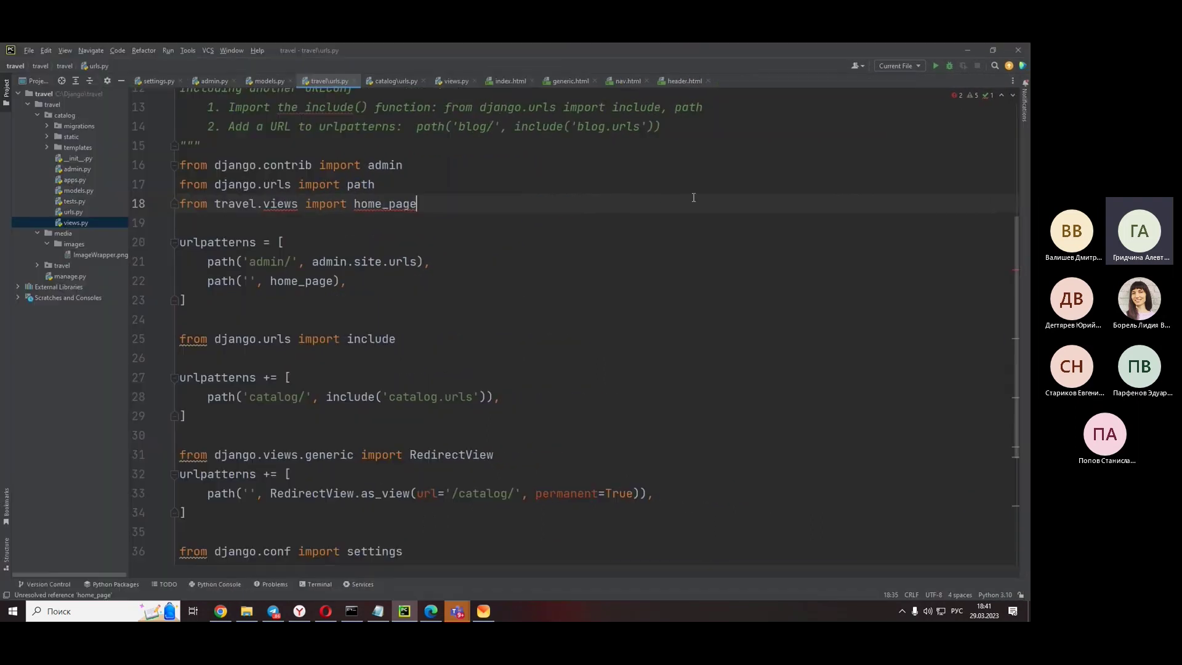
{"action": "left_click", "coordinate": [993, 50]}
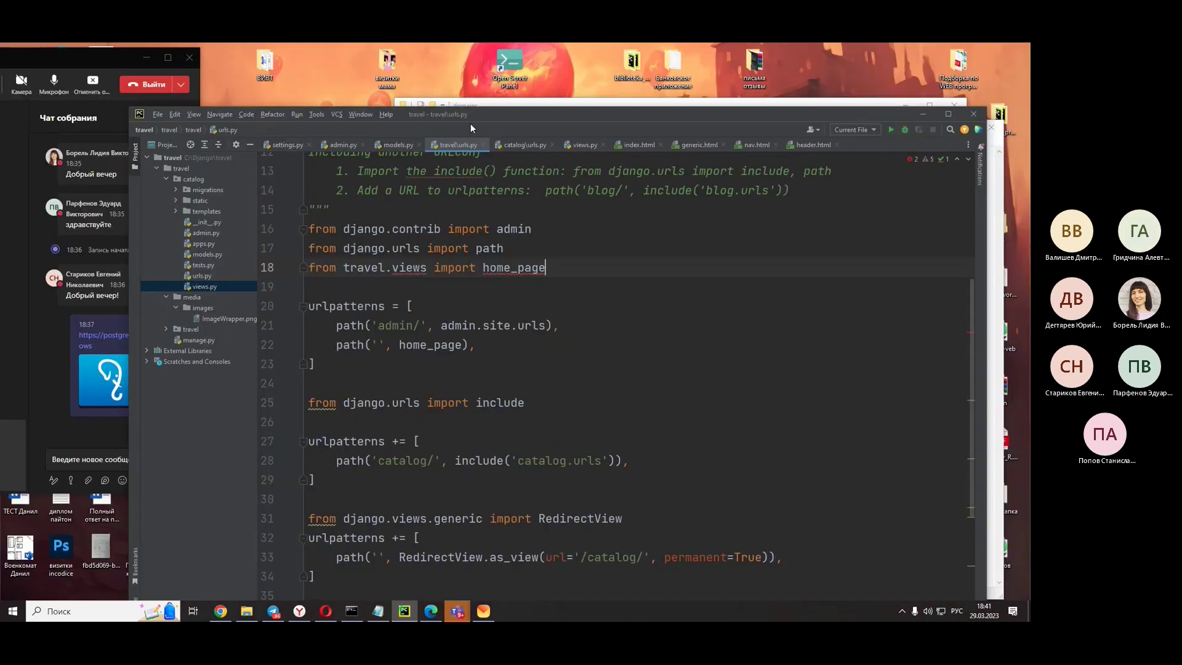
{"action": "left_click_drag", "start_coordinate": [545, 74], "coordinate": [592, 58]}
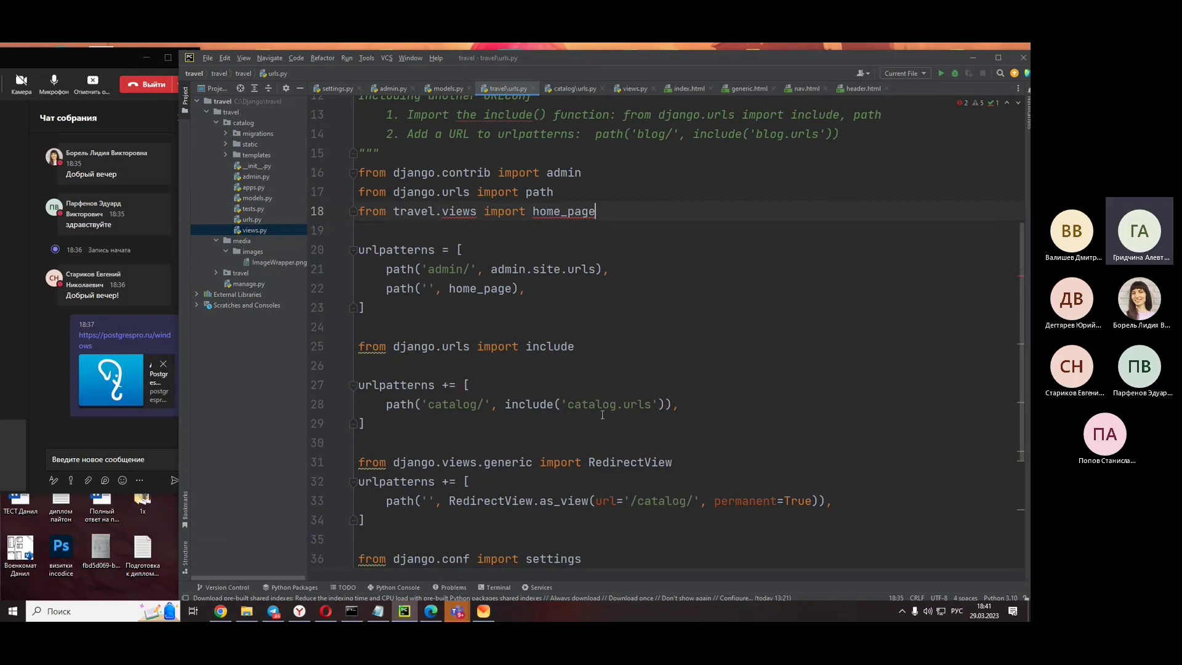
{"action": "scroll", "coordinate": [632, 410], "scroll_direction": "down", "scroll_amount": 4}
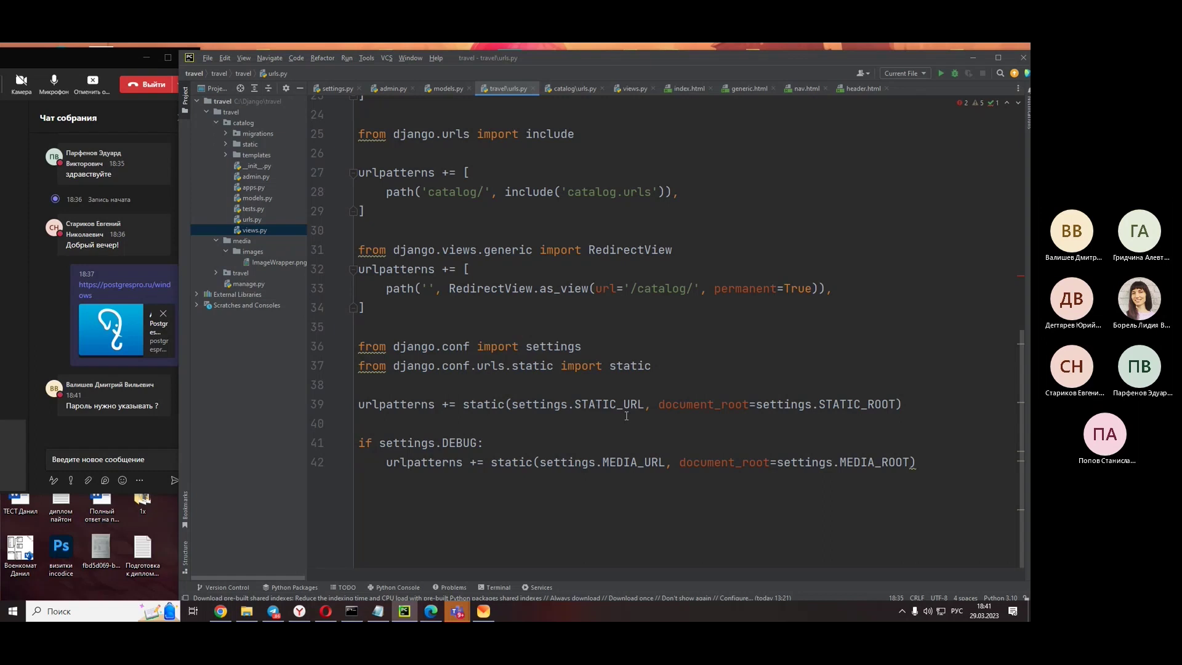
{"action": "scroll", "coordinate": [627, 416], "scroll_direction": "up", "scroll_amount": 2}
{"action": "scroll", "coordinate": [626, 416], "scroll_direction": "down", "scroll_amount": 1}
{"action": "scroll", "coordinate": [626, 416], "scroll_direction": "down", "scroll_amount": 2}
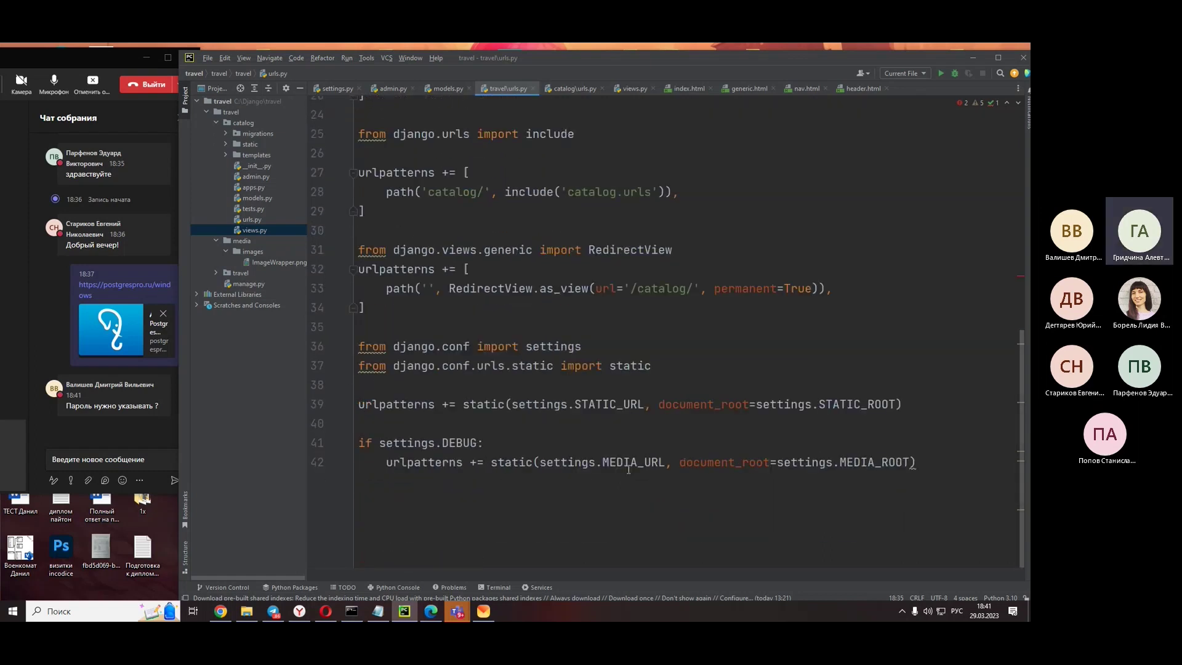
- Look through models.py and settings.py's media path, ending on admin.py registering Popular
{"action": "left_click", "coordinate": [444, 88]}
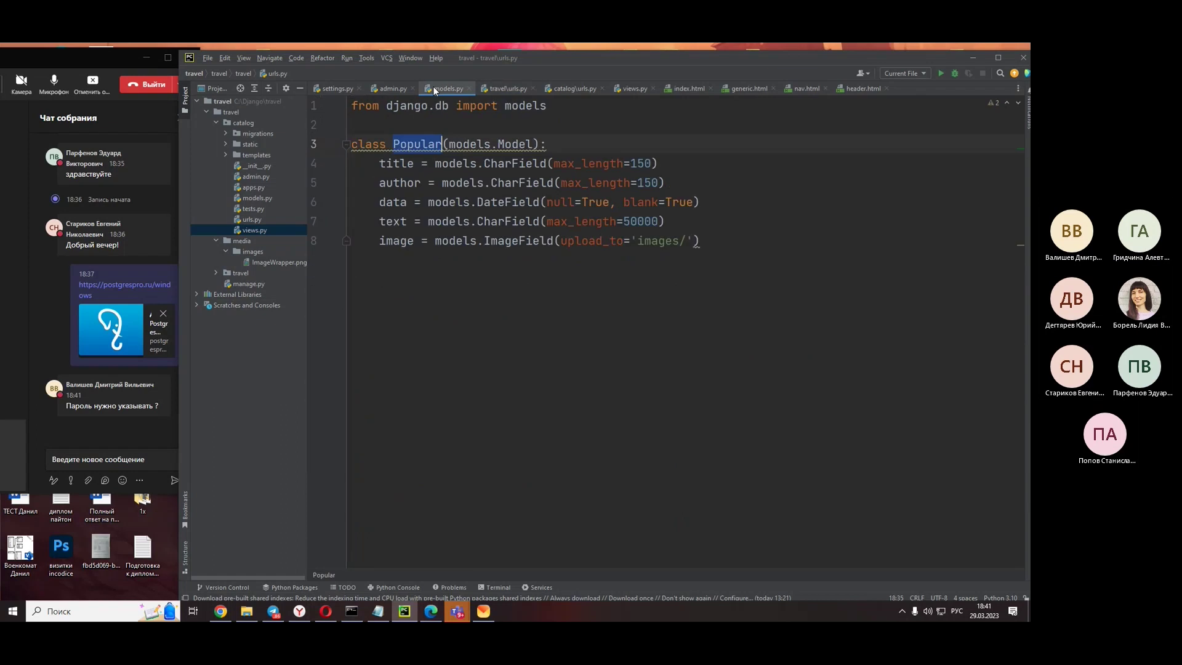
{"action": "left_click", "coordinate": [382, 88]}
{"action": "left_click", "coordinate": [334, 88]}
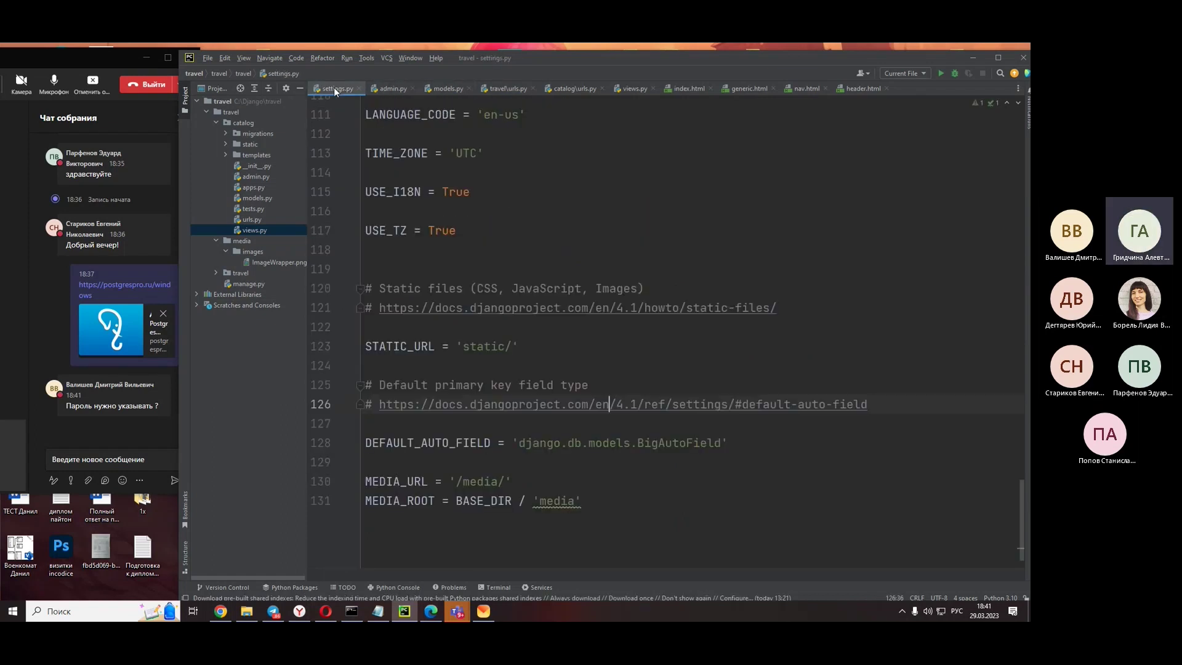
{"action": "scroll", "coordinate": [532, 361], "scroll_direction": "down", "scroll_amount": 1}
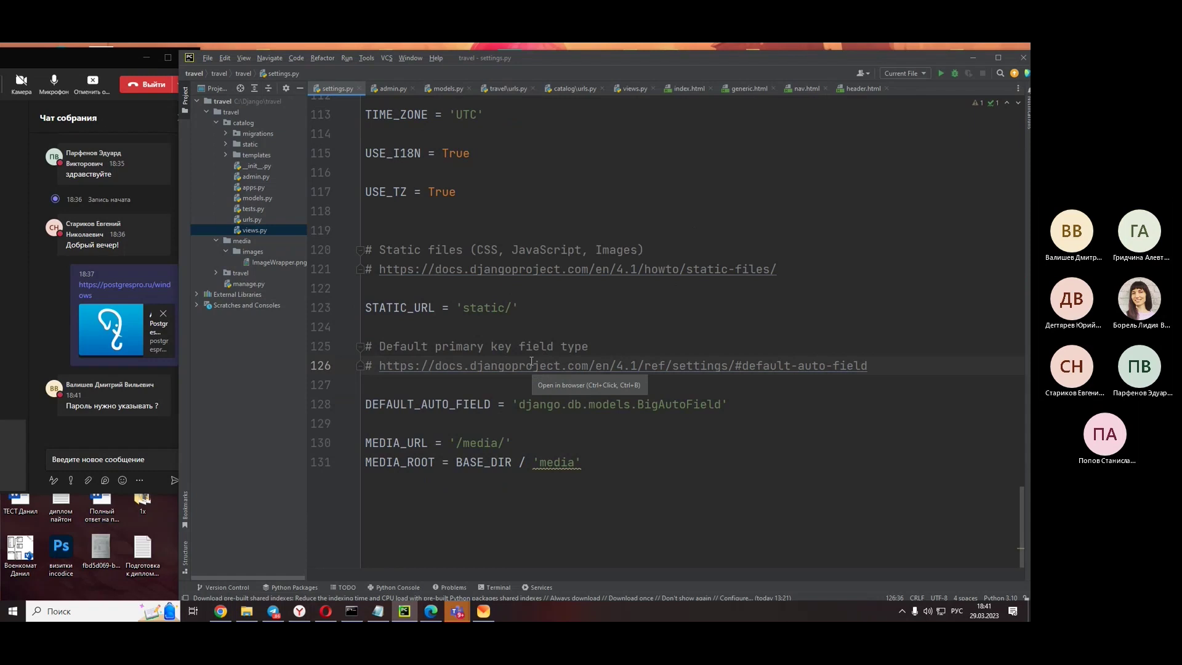
{"action": "left_click", "coordinate": [546, 463]}
{"action": "right_click", "coordinate": [546, 463]}
{"action": "left_click", "coordinate": [478, 461]}
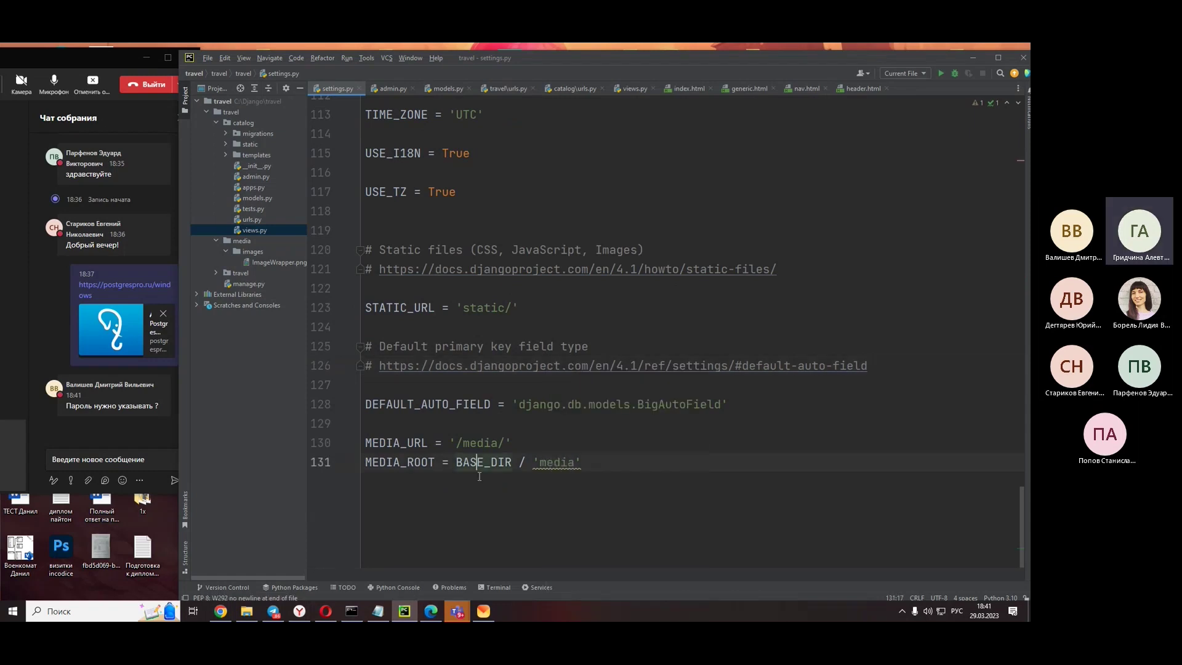
{"action": "left_click", "coordinate": [377, 93]}
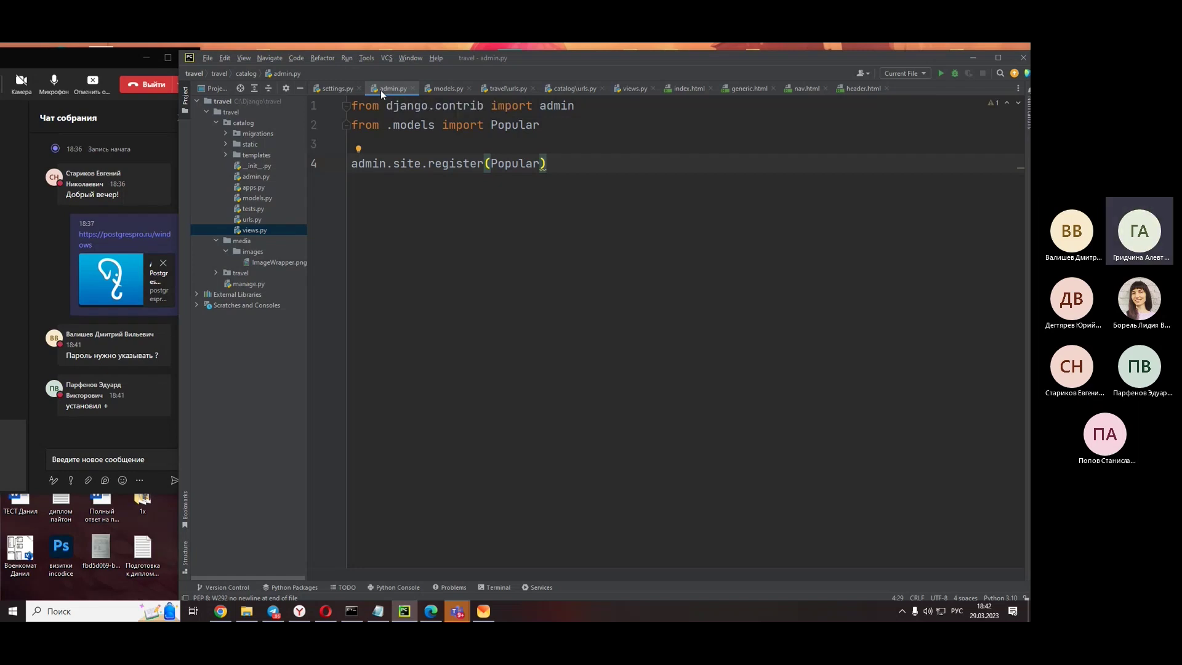
{"action": "left_click", "coordinate": [246, 611]}
- Navigate from C: through Django to the inner locallibrary project folder, then return to Notepad
{"action": "left_click", "coordinate": [584, 190]}
{"action": "left_click", "coordinate": [570, 325]}
{"action": "double_click", "coordinate": [569, 325]}
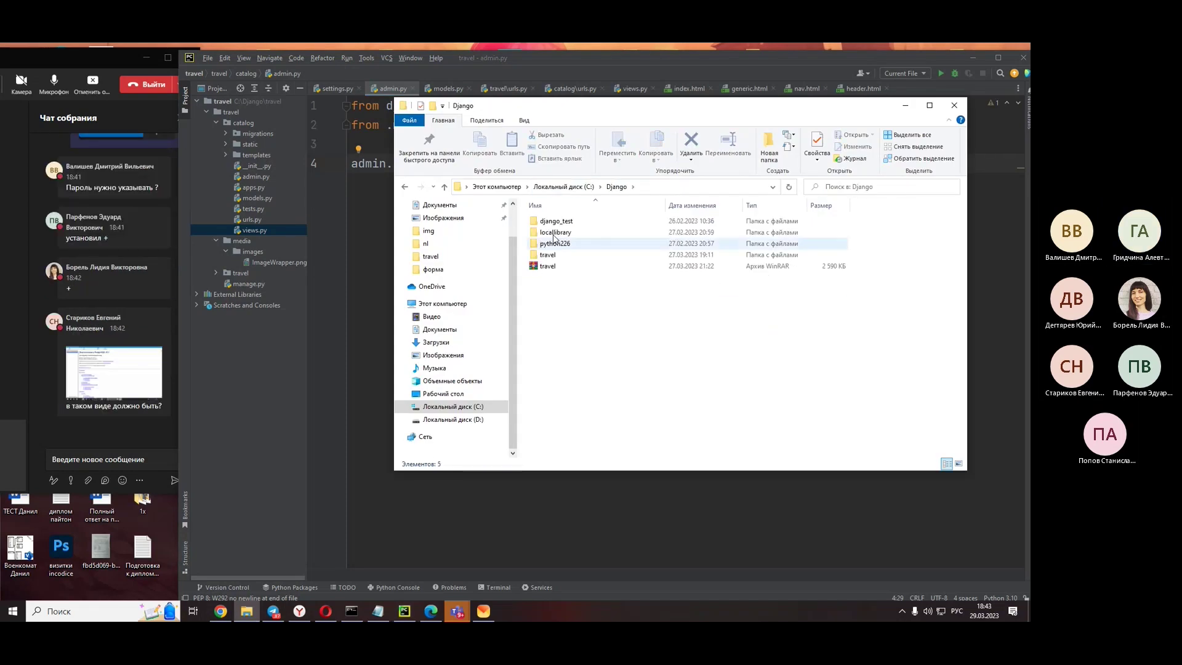
{"action": "double_click", "coordinate": [556, 232]}
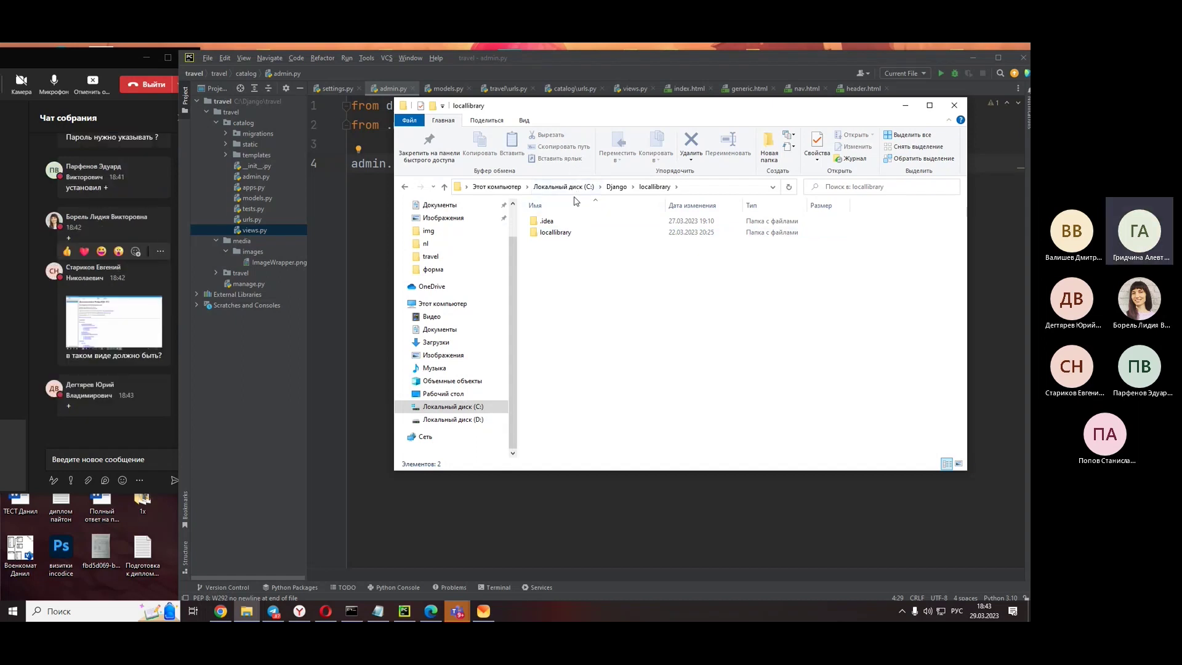
{"action": "double_click", "coordinate": [555, 232]}
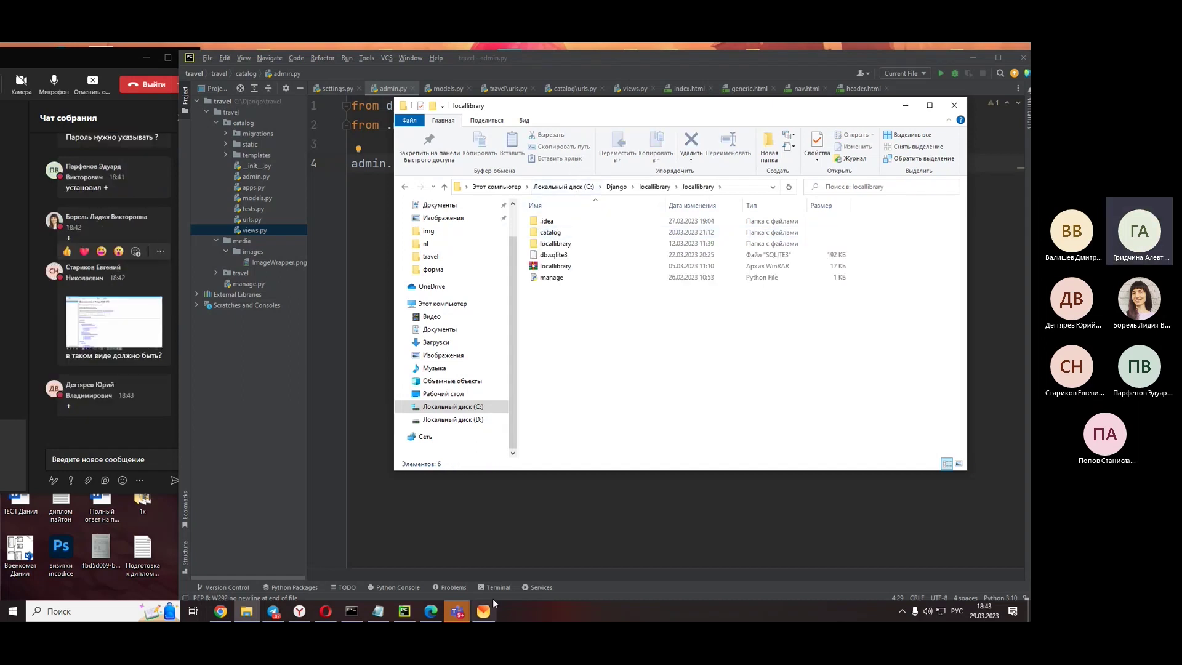
{"action": "left_click", "coordinate": [379, 609]}
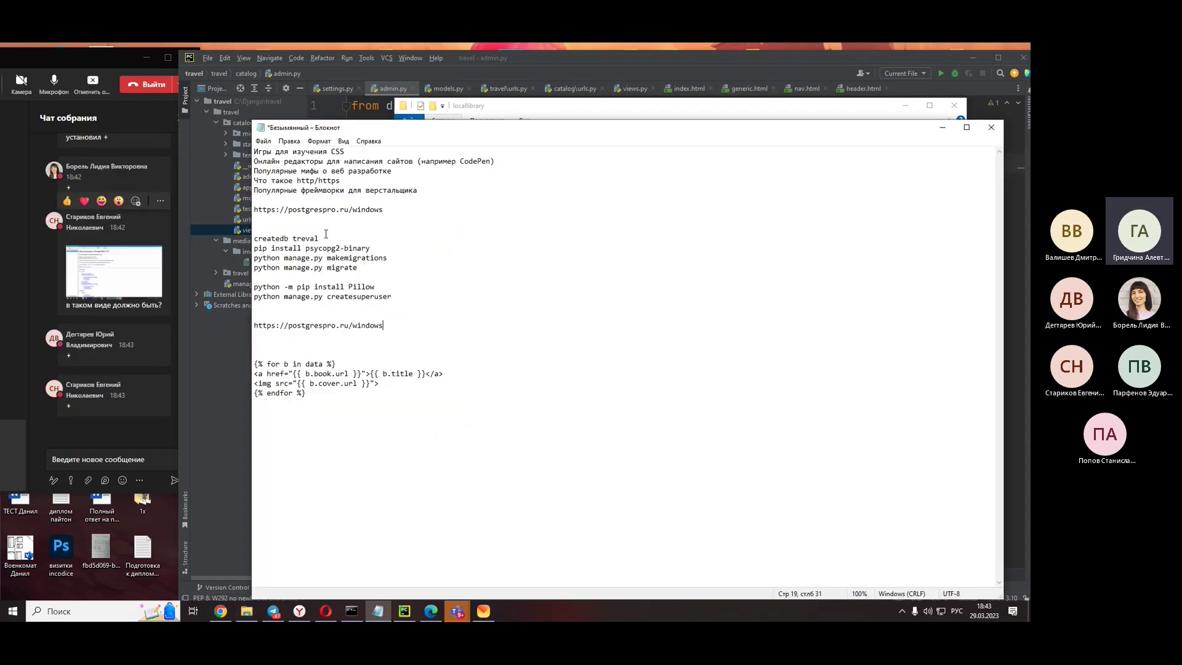
- Start the PostgreSQL 15 (64bit) server from the Start menu, then bring back the locallibrary folder
{"action": "left_click", "coordinate": [12, 611]}
{"action": "scroll", "coordinate": [46, 438], "scroll_direction": "down", "scroll_amount": 5}
{"action": "scroll", "coordinate": [119, 393], "scroll_direction": "down", "scroll_amount": 5}
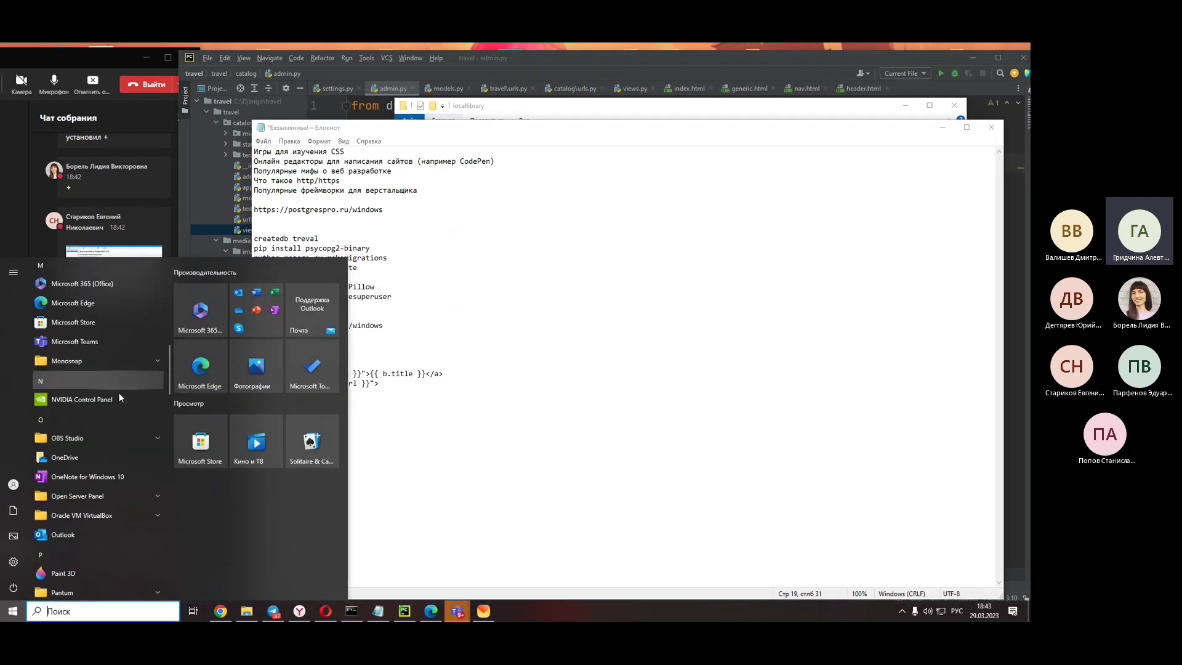
{"action": "left_click", "coordinate": [98, 357]}
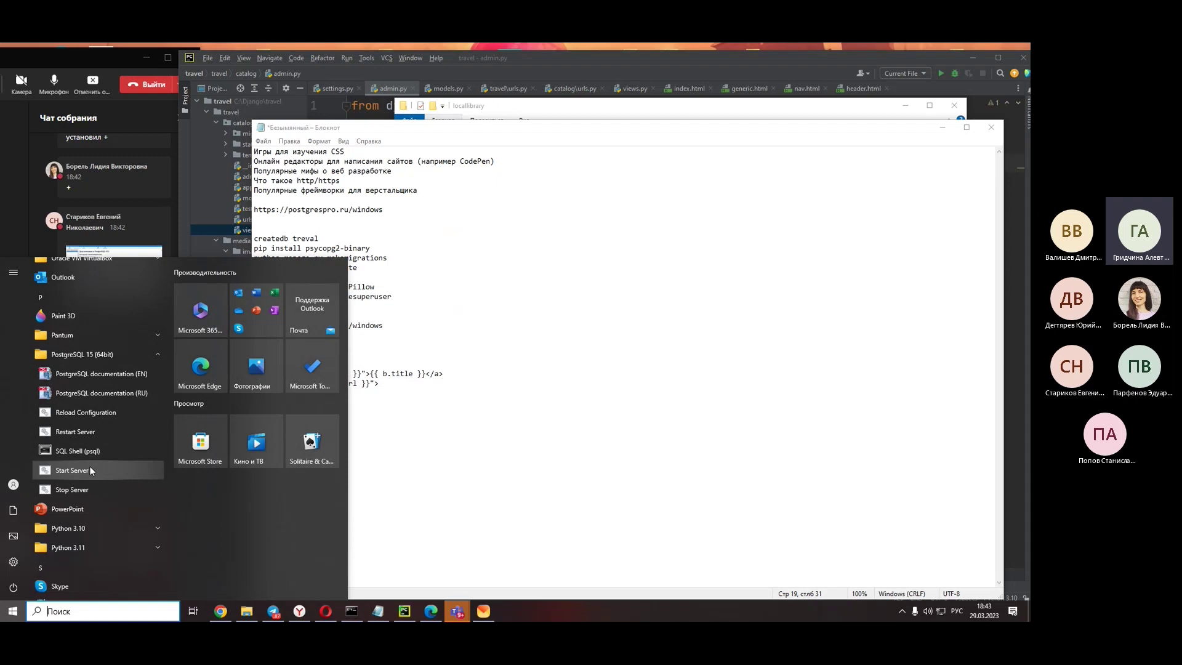
{"action": "left_click", "coordinate": [93, 471]}
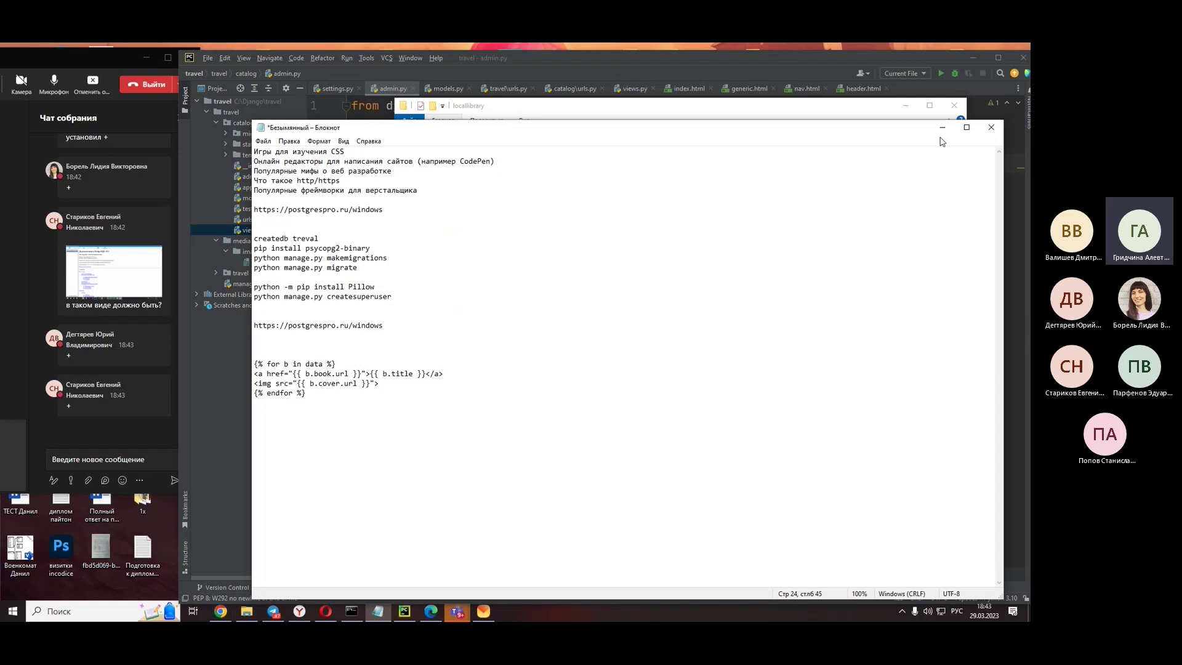
{"action": "left_click", "coordinate": [687, 111]}
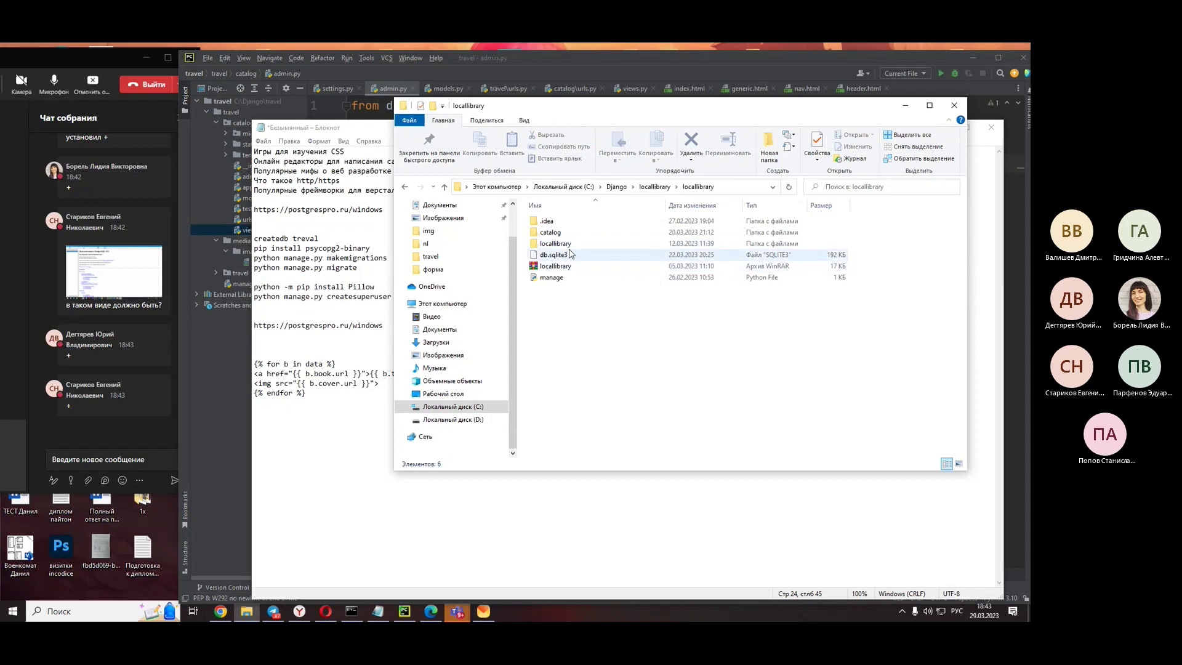
- Open catalog/templates/catalog/author_list.html in CodeLobster IDE via Open with
{"action": "double_click", "coordinate": [556, 232]}
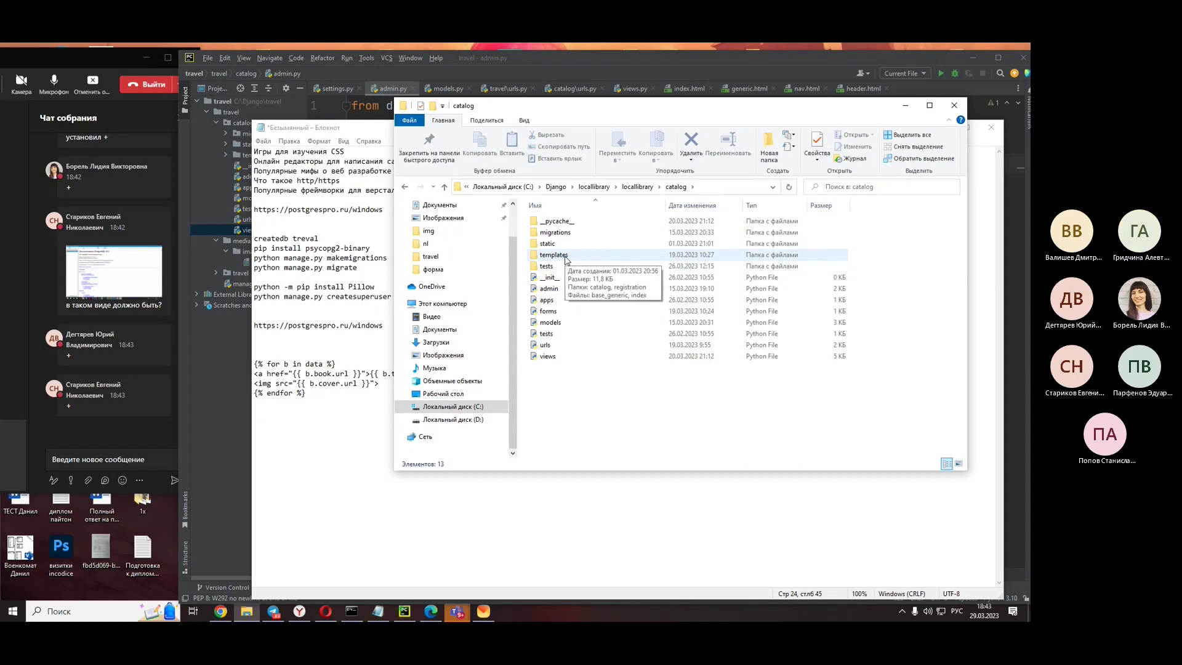
{"action": "double_click", "coordinate": [567, 257]}
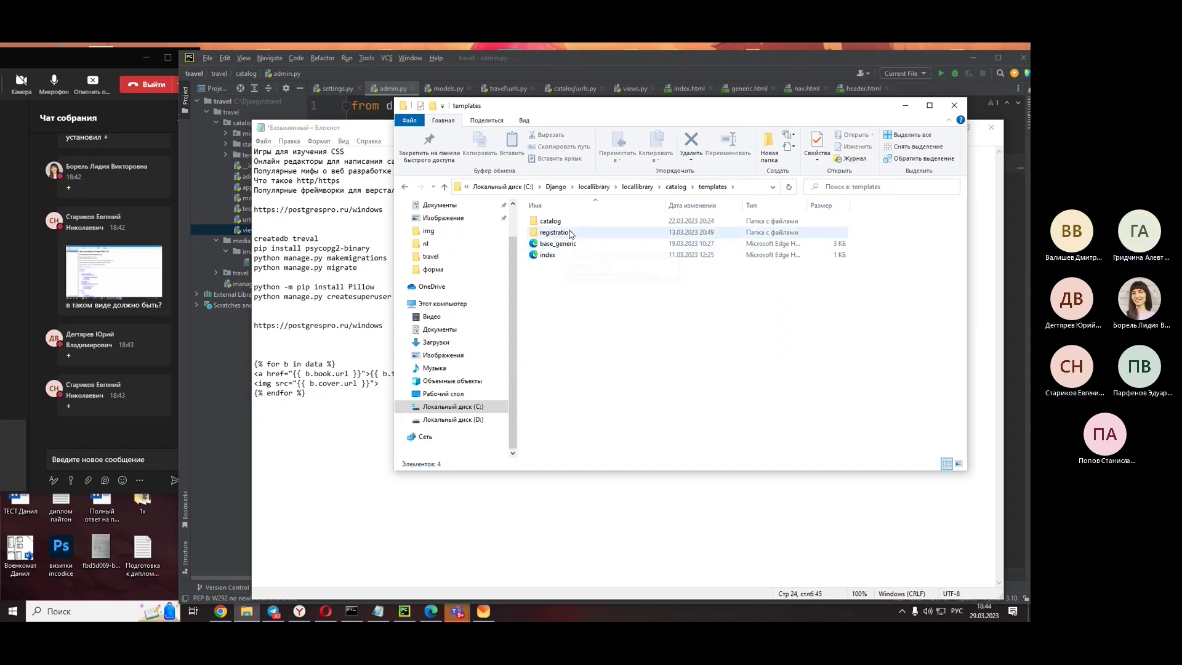
{"action": "double_click", "coordinate": [566, 221]}
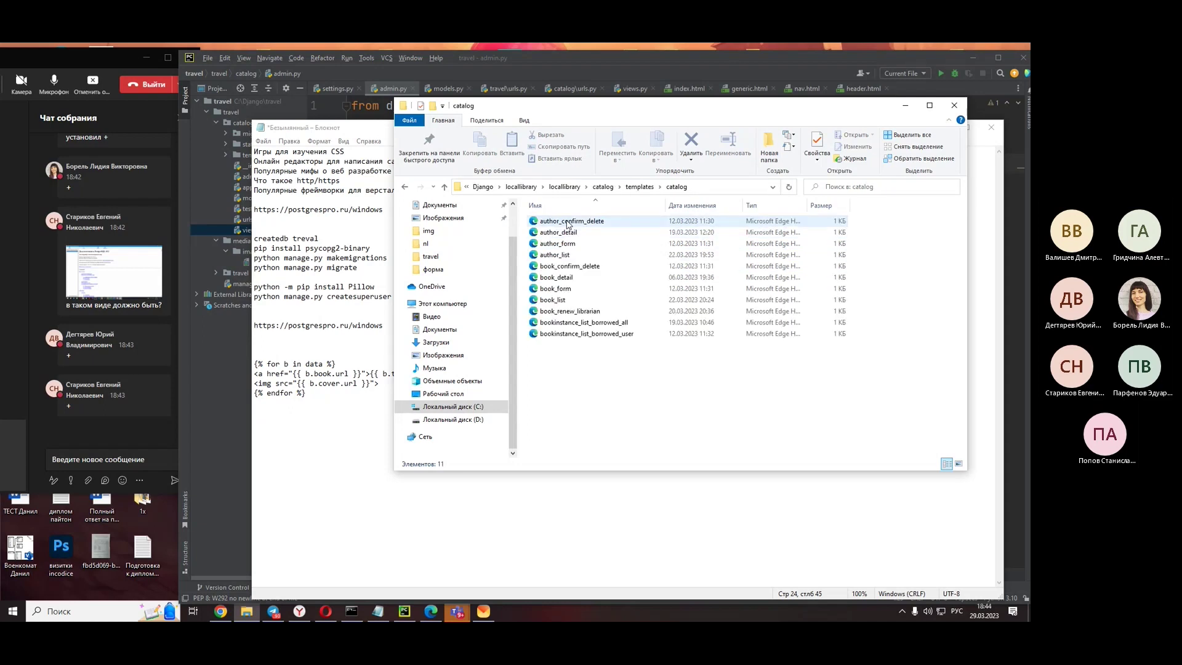
{"action": "left_click", "coordinate": [563, 258]}
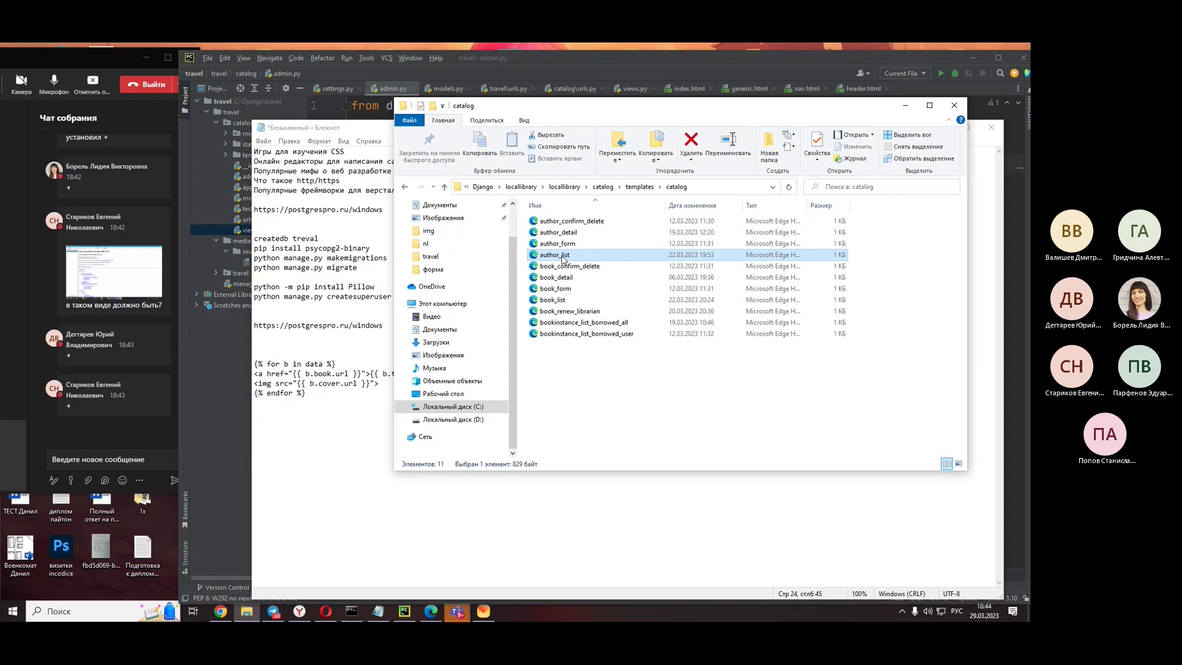
{"action": "right_click", "coordinate": [563, 259]}
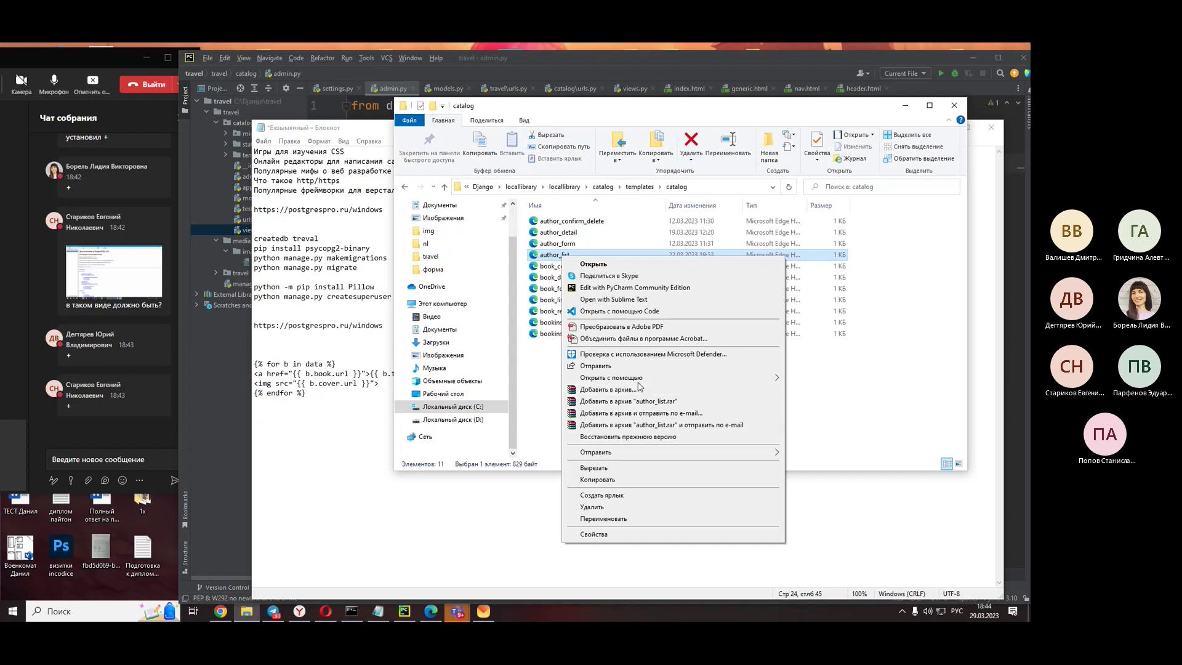
{"action": "mouse_move", "coordinate": [638, 381]}
{"action": "left_click", "coordinate": [824, 379]}
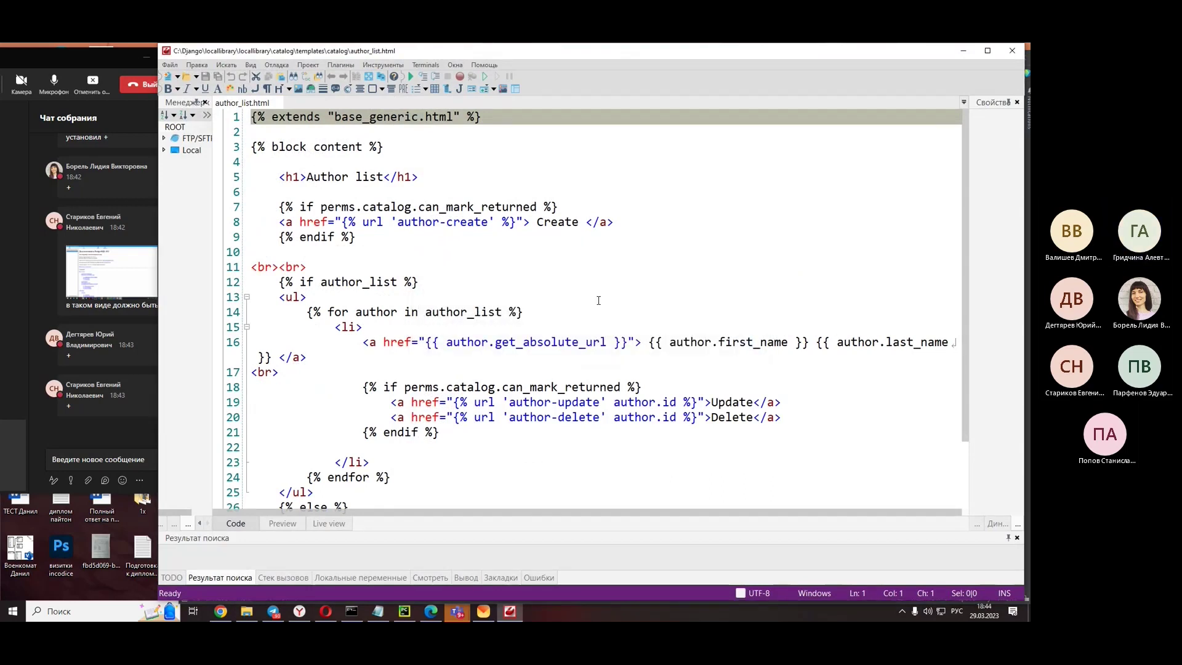
- Scroll through author_list.html, minimize Codelobster, and bring the Notepad notes forward
{"action": "scroll", "coordinate": [599, 300], "scroll_direction": "down", "scroll_amount": 2}
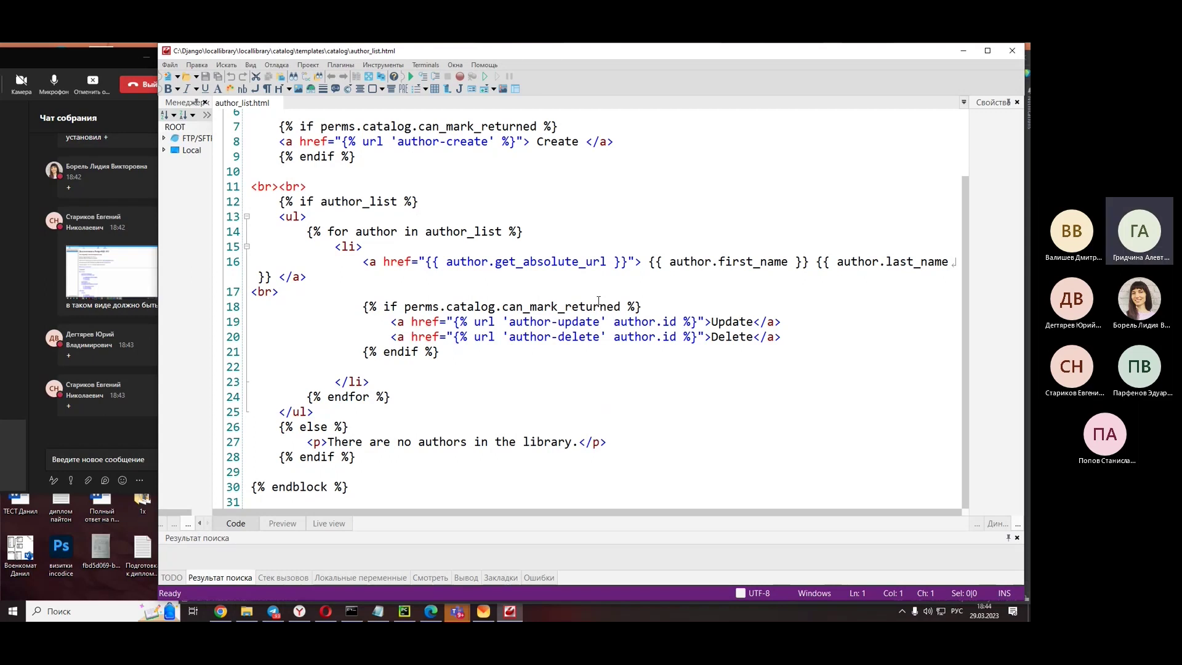
{"action": "left_click", "coordinate": [963, 54]}
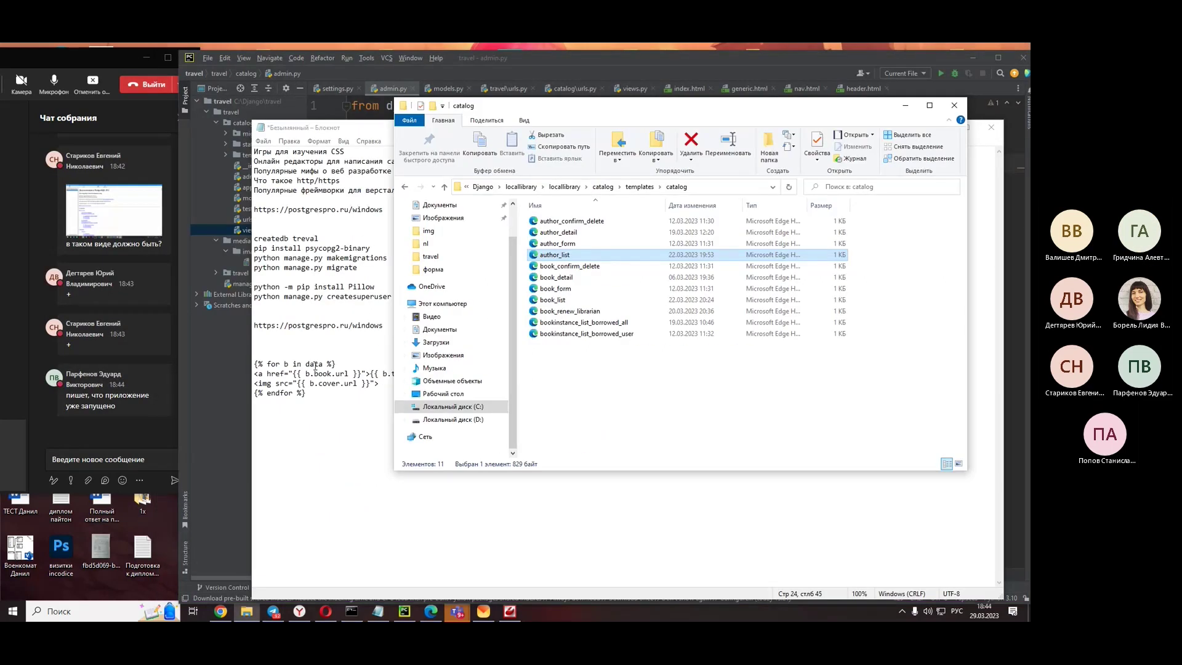
{"action": "left_click", "coordinate": [314, 402]}
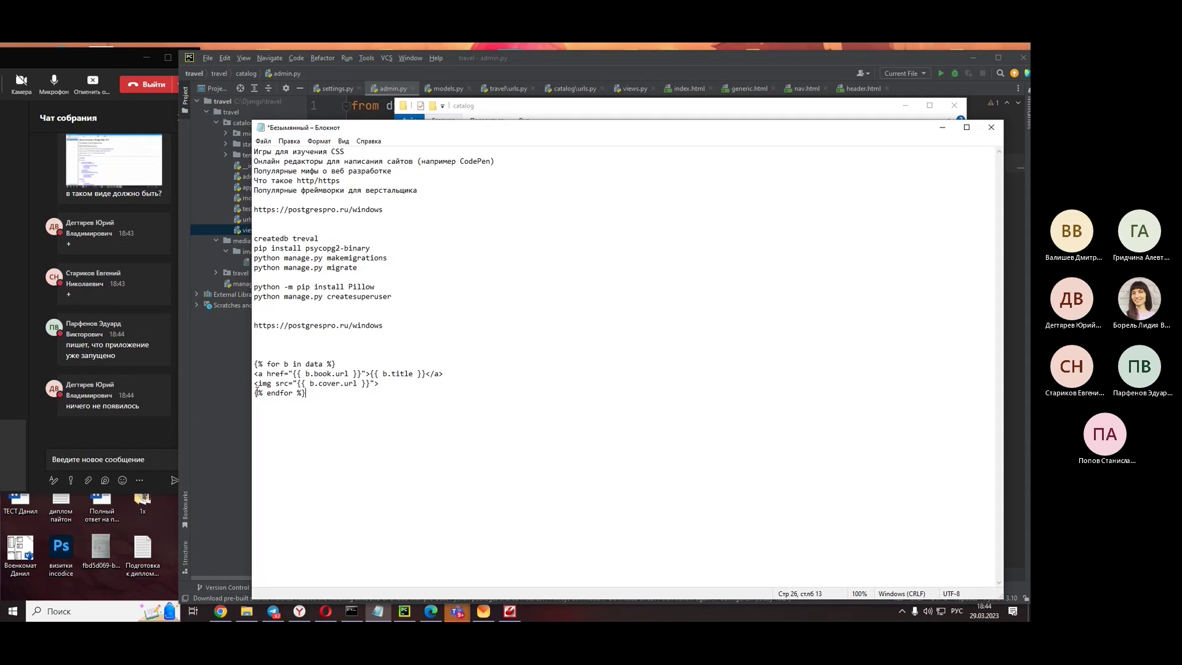
- Show views.py with its home_page view in PyCharm, then bring up the Teams chat
{"action": "left_click", "coordinate": [194, 402]}
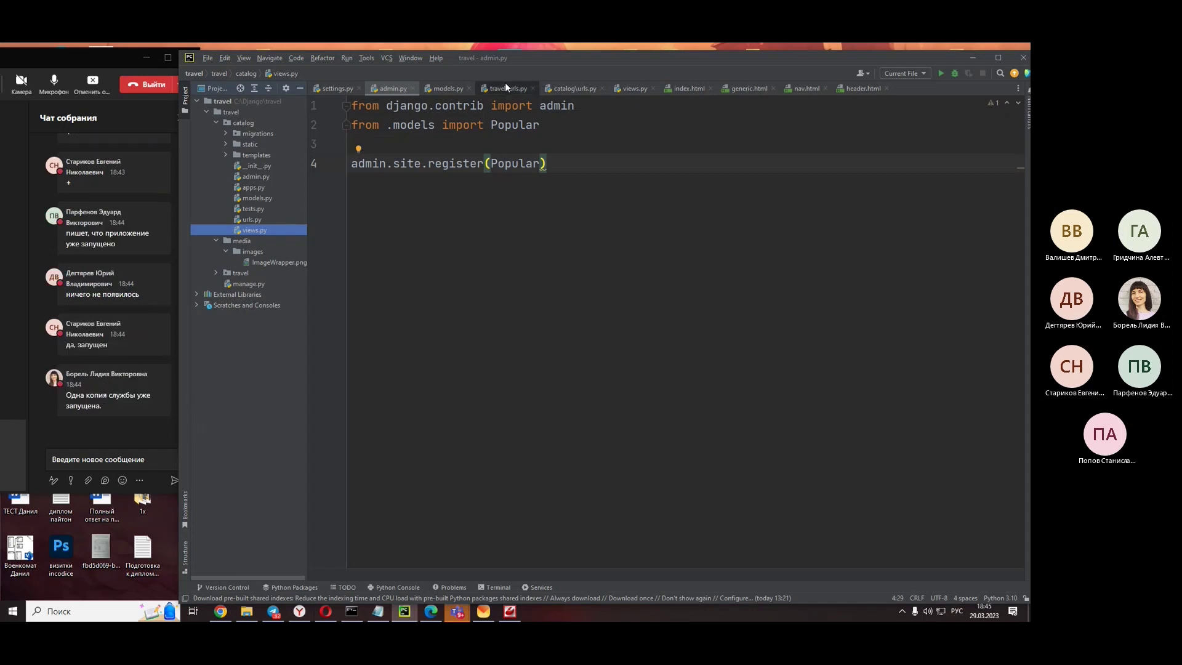
{"action": "left_click", "coordinate": [630, 90]}
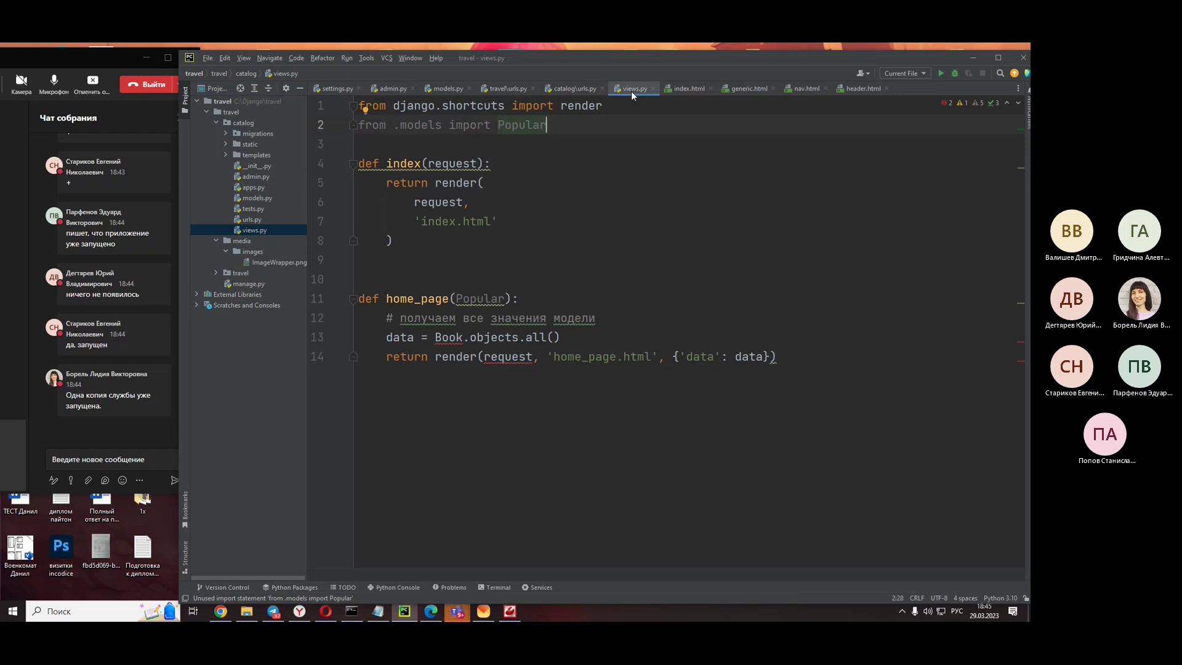
{"action": "left_click", "coordinate": [130, 440]}
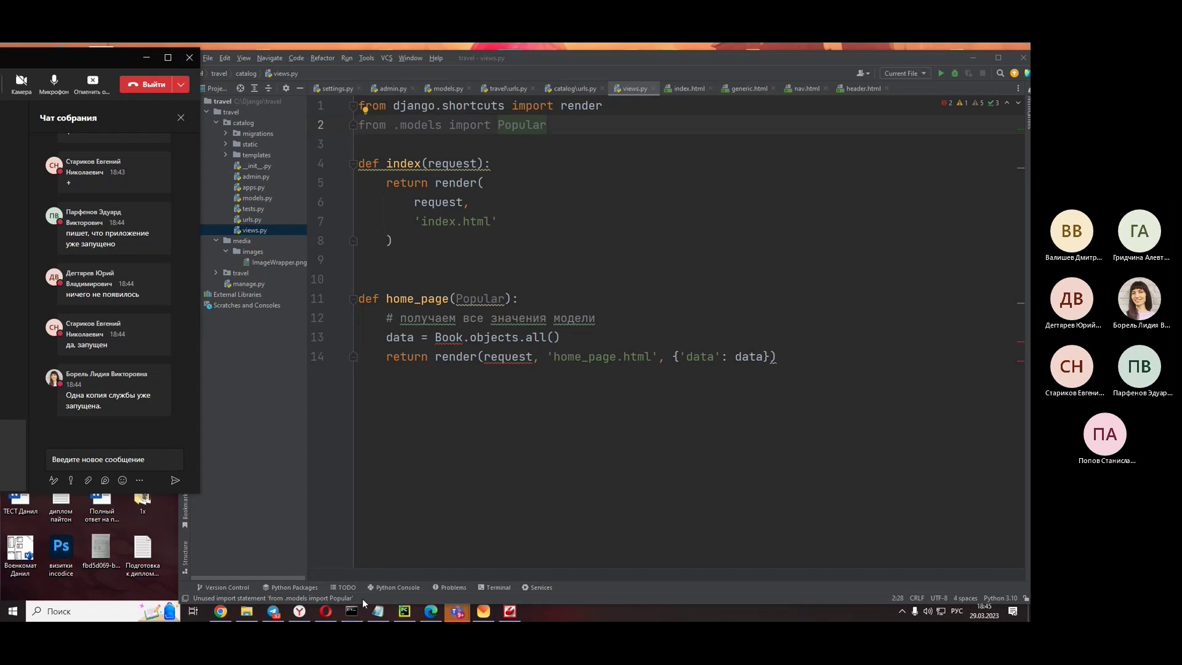
- Copy the 'createdb treval' line from Notepad and send it in the Teams meeting chat
{"action": "left_click", "coordinate": [378, 611]}
{"action": "left_click_drag", "start_coordinate": [346, 239], "coordinate": [254, 239]}
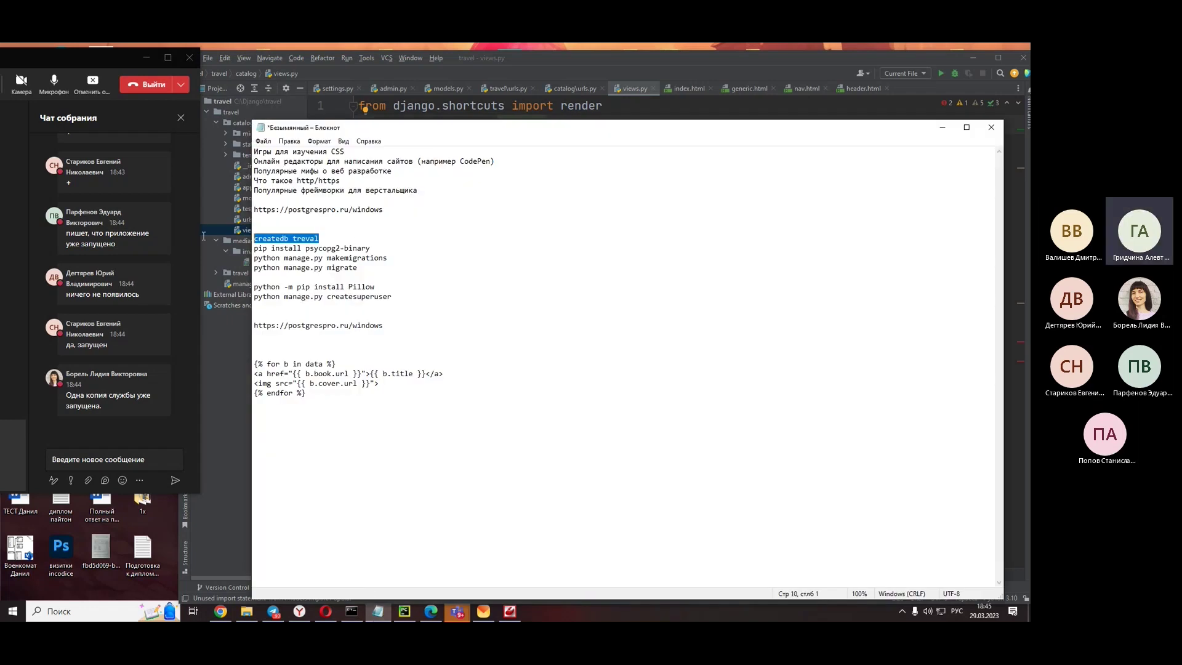
{"action": "right_click", "coordinate": [308, 238]}
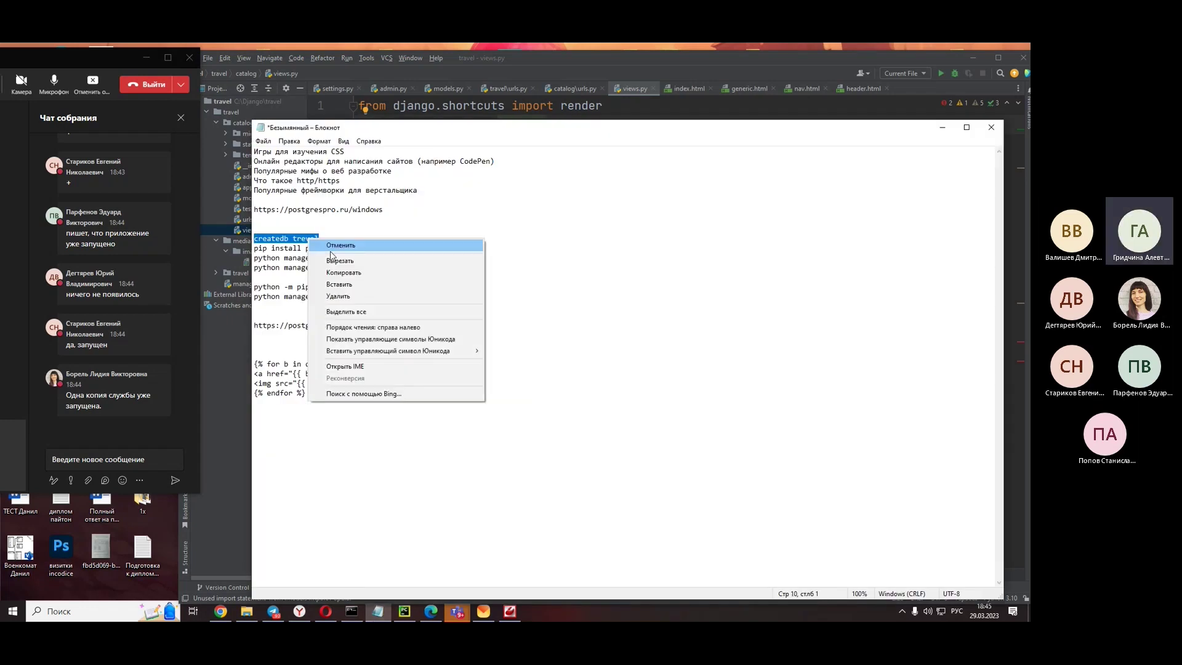
{"action": "left_click", "coordinate": [354, 277]}
{"action": "left_click", "coordinate": [110, 460]}
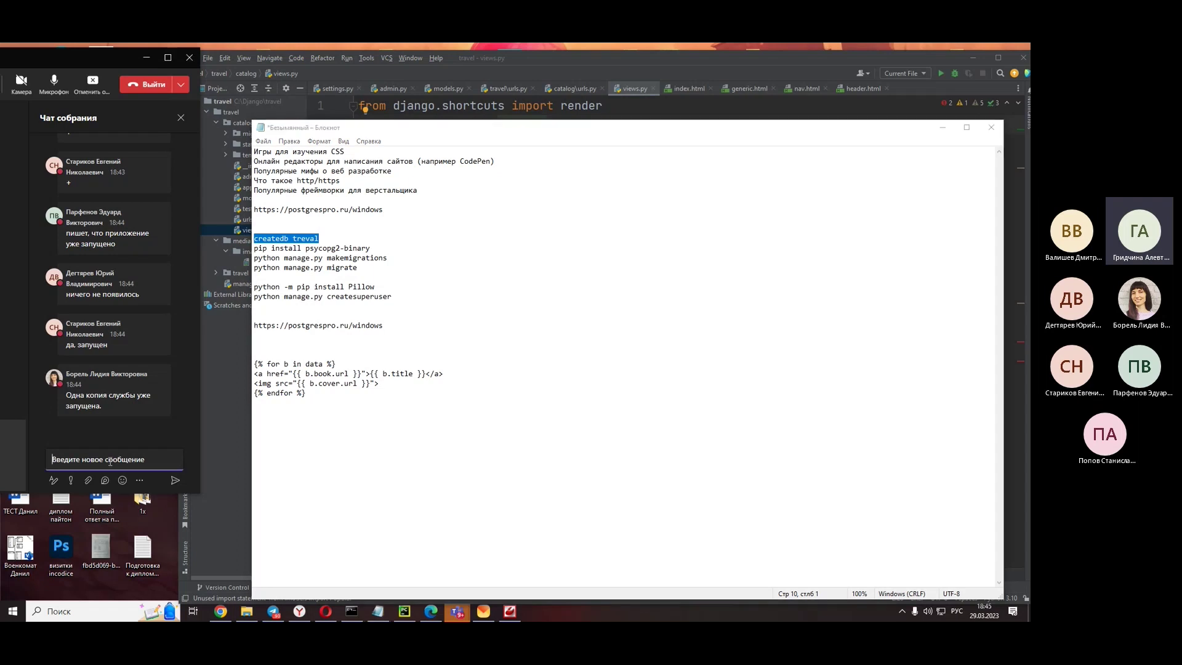
{"action": "key", "text": "ctrl+v"}
{"action": "left_click", "coordinate": [176, 482]}
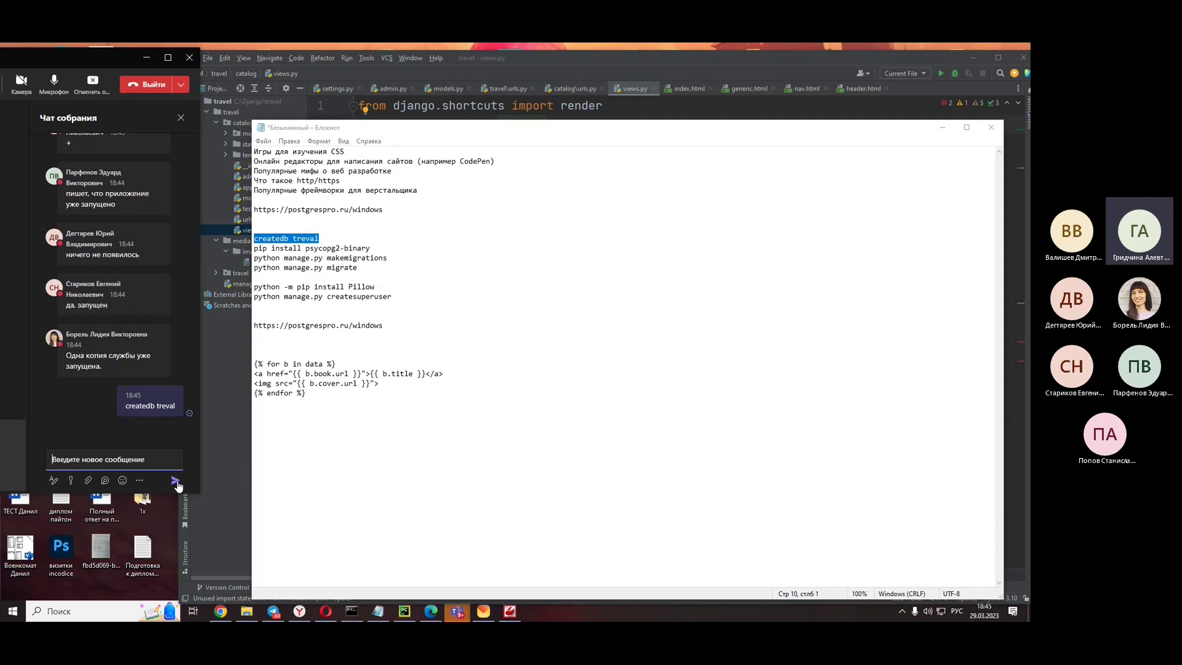
- Click into blank line 9 of views.py, then select the createdb error reply in chat
{"action": "left_click", "coordinate": [397, 242]}
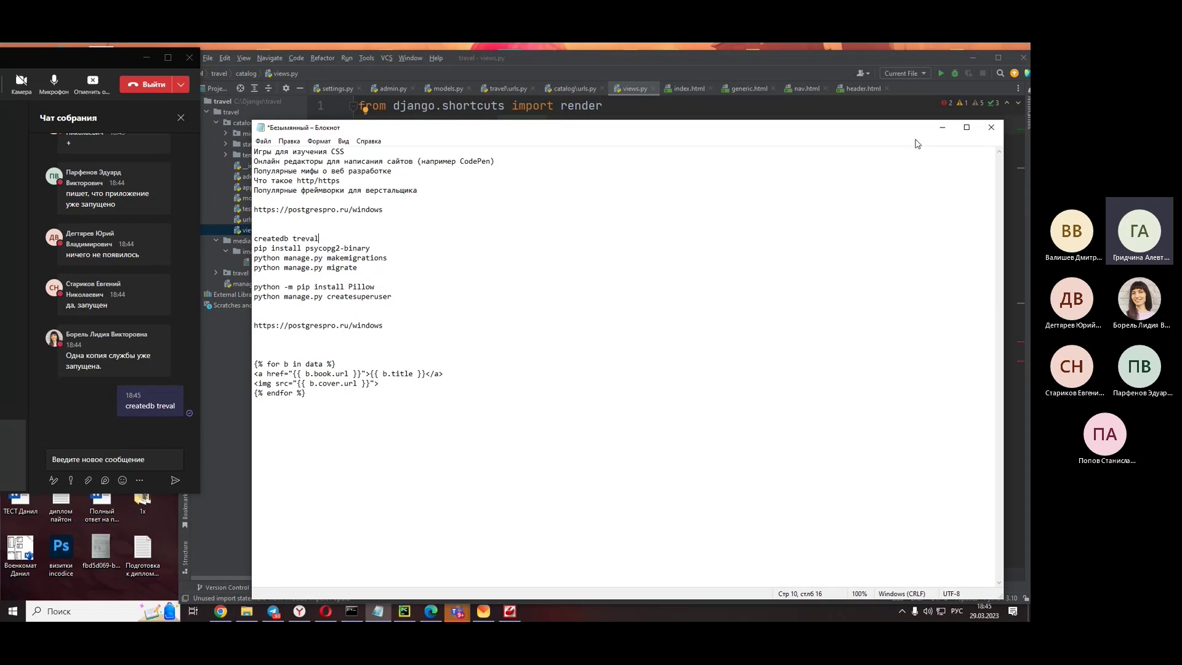
{"action": "left_click", "coordinate": [942, 127]}
{"action": "left_click", "coordinate": [553, 260]}
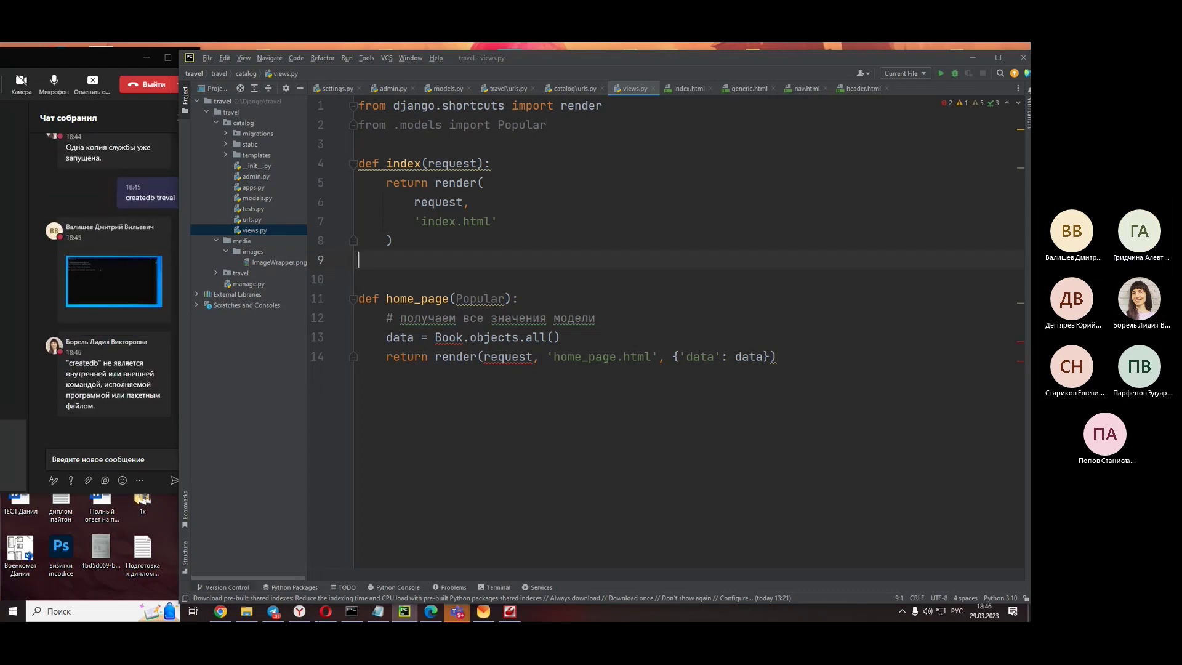
{"action": "left_click", "coordinate": [378, 611]}
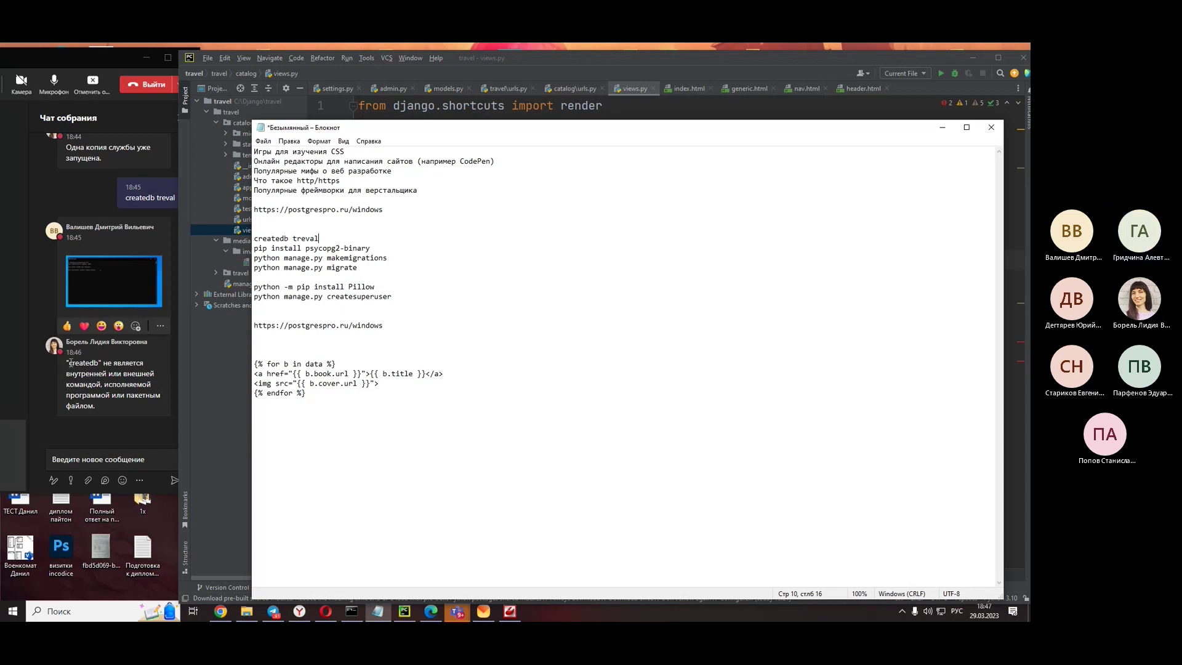
{"action": "left_click_drag", "start_coordinate": [69, 363], "coordinate": [154, 411]}
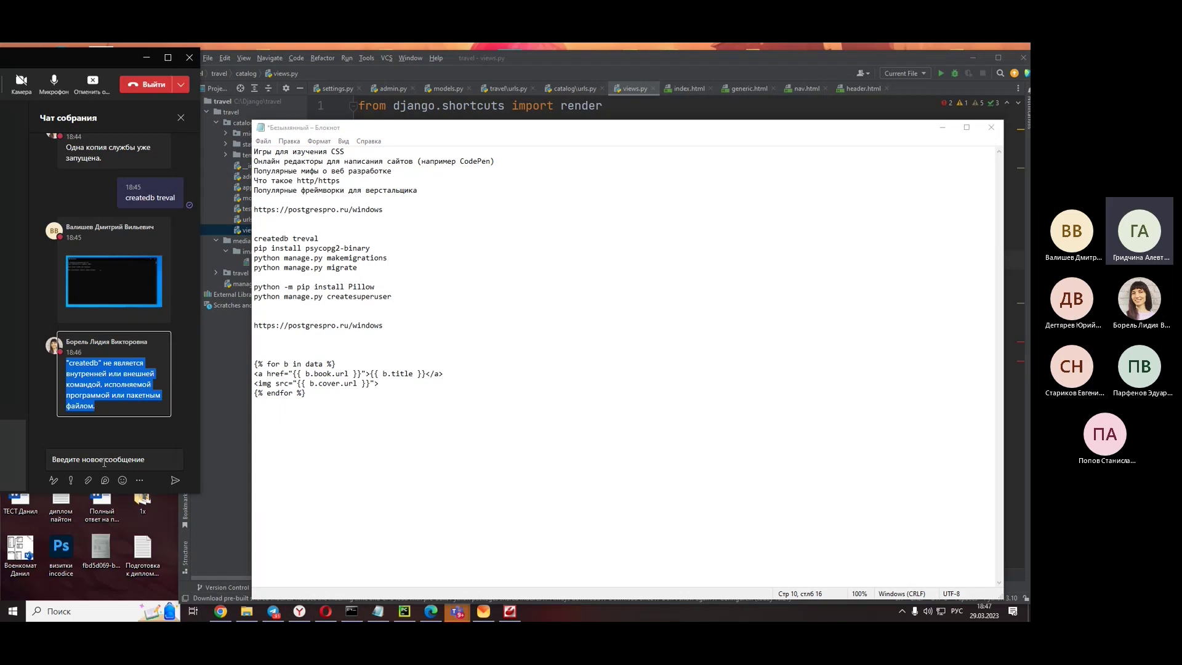
{"action": "left_click", "coordinate": [326, 611]}
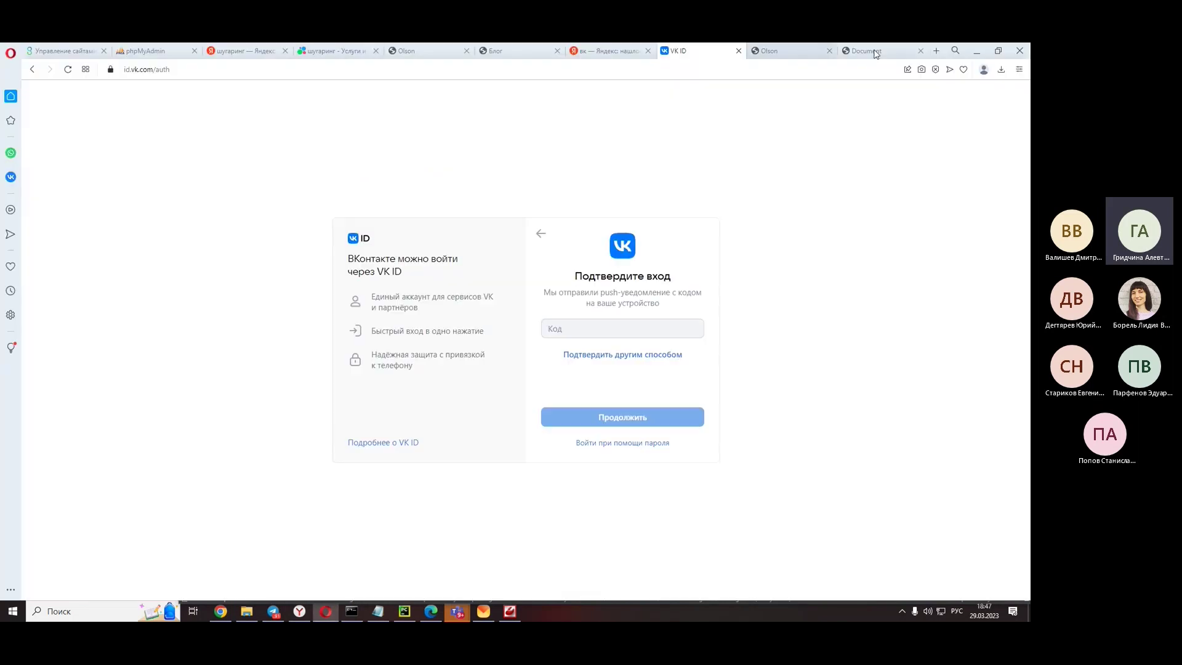
- Search Yandex for the copied createdb error and open the Stack Overflow answer
{"action": "left_click", "coordinate": [938, 50]}
{"action": "left_click", "coordinate": [408, 159]}
{"action": "key", "text": "ctrl+v"}
{"action": "key", "text": "Return"}
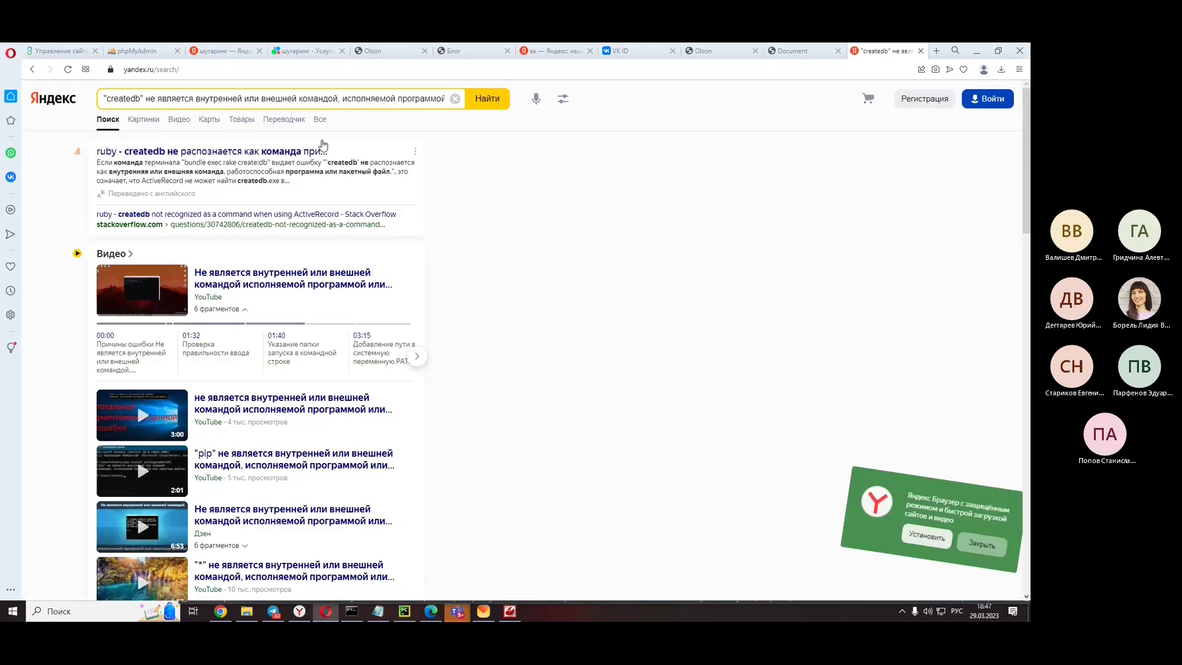
{"action": "left_click", "coordinate": [297, 159]}
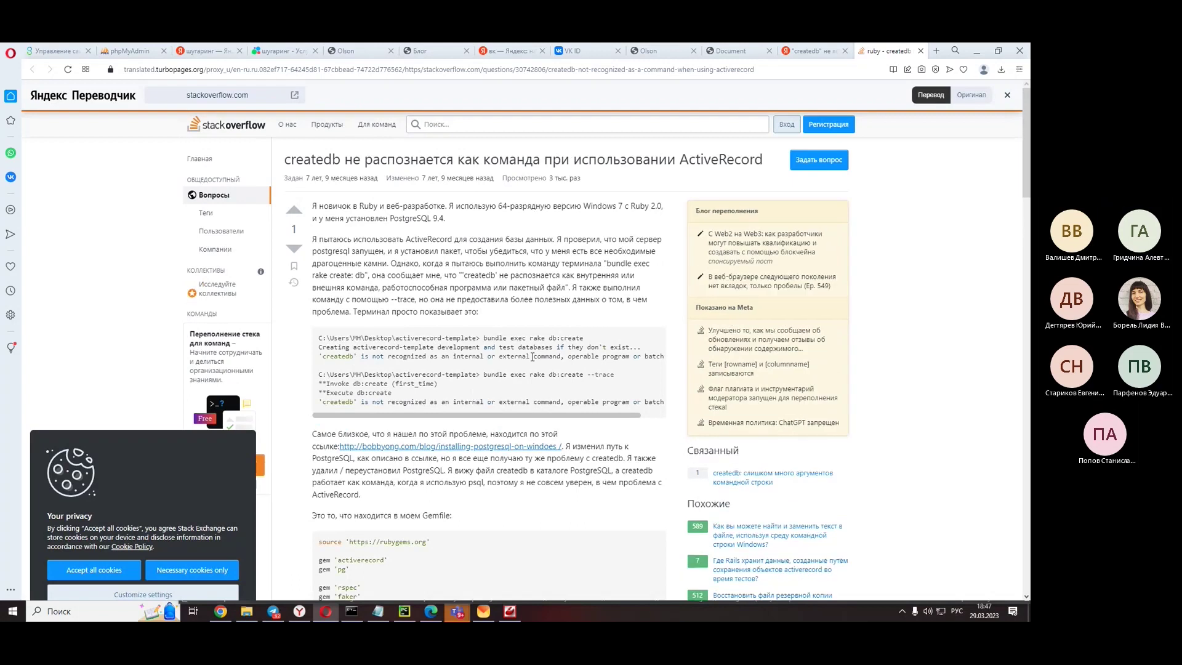
- Read through the Rakefile and config.rb code blocks, then minimize the browser
{"action": "scroll", "coordinate": [532, 358], "scroll_direction": "down", "scroll_amount": 5}
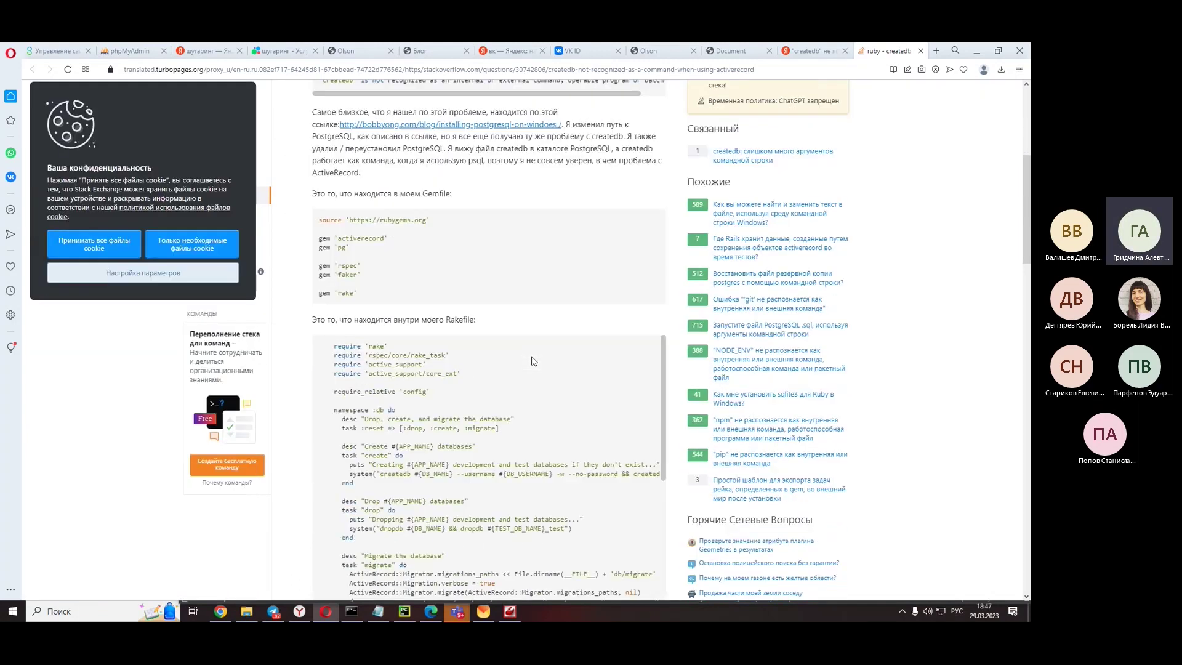
{"action": "scroll", "coordinate": [533, 360], "scroll_direction": "down", "scroll_amount": 10}
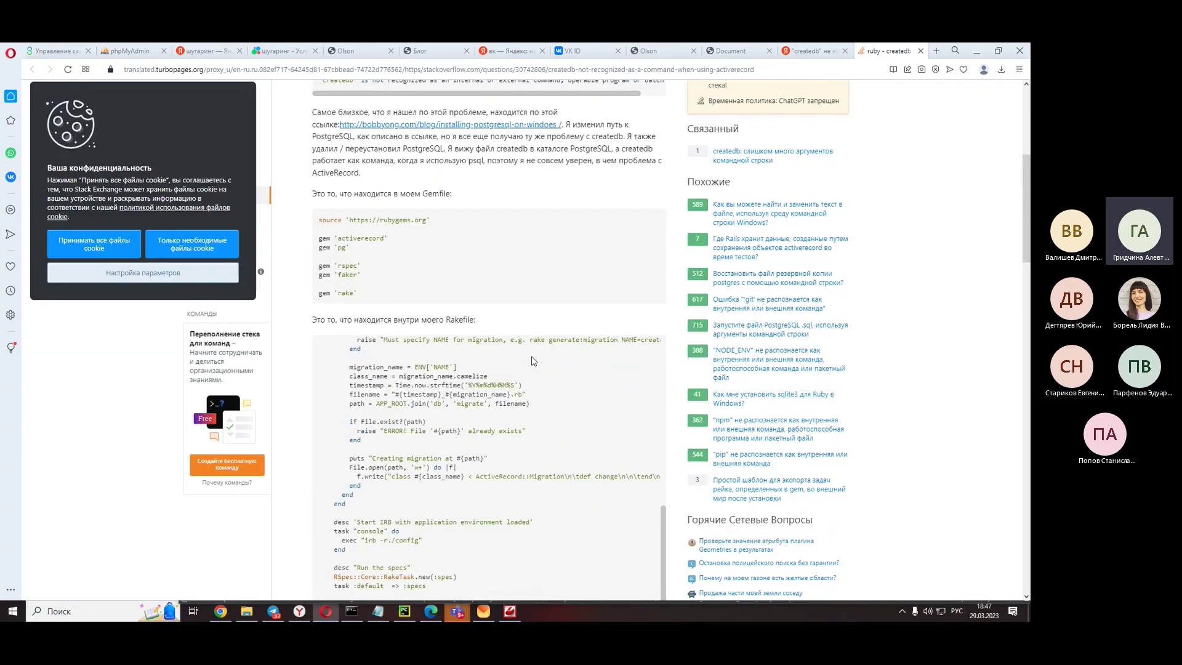
{"action": "scroll", "coordinate": [534, 360], "scroll_direction": "down", "scroll_amount": 7}
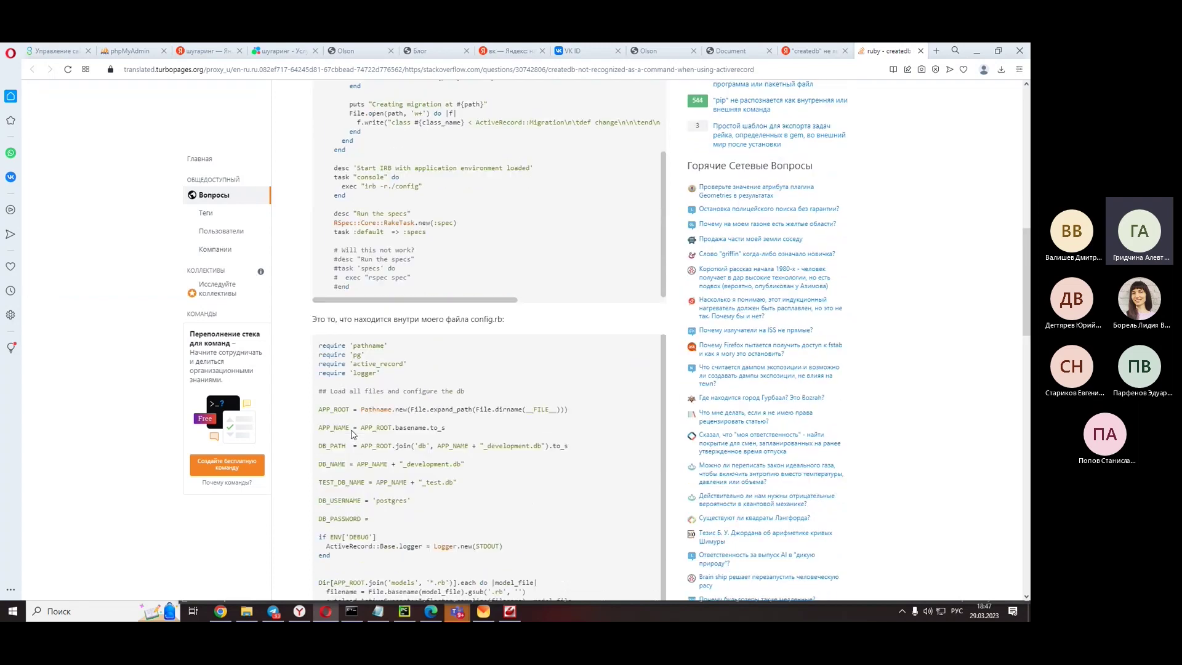
{"action": "scroll", "coordinate": [352, 435], "scroll_direction": "down", "scroll_amount": 2}
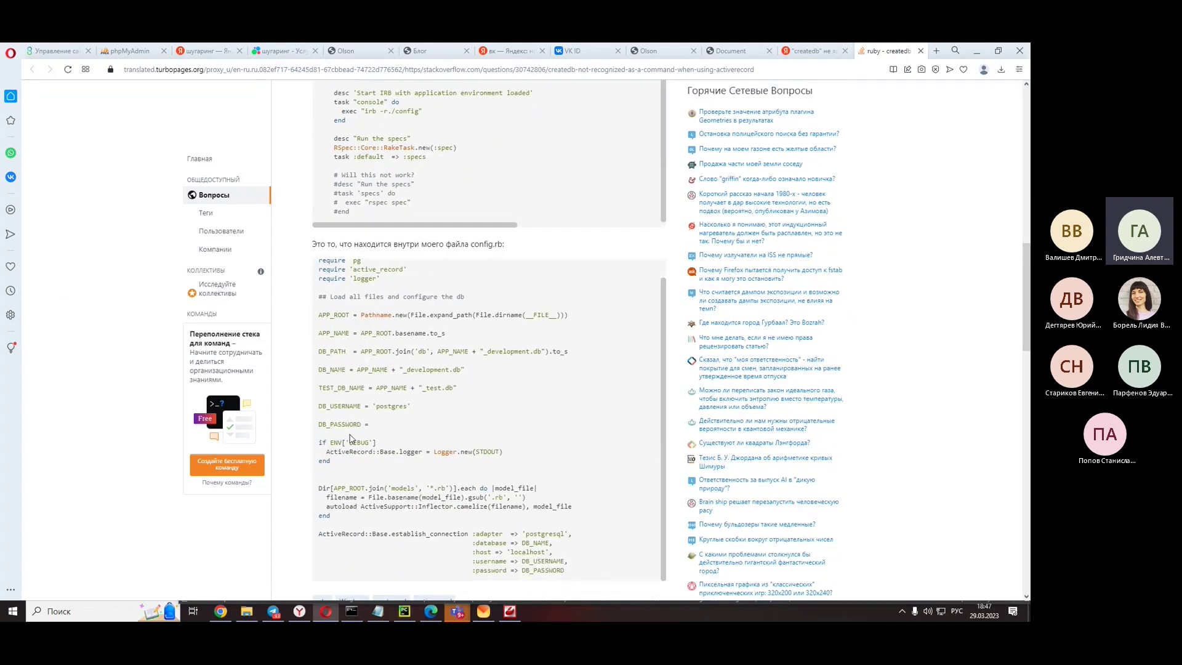
{"action": "left_click", "coordinate": [976, 53]}
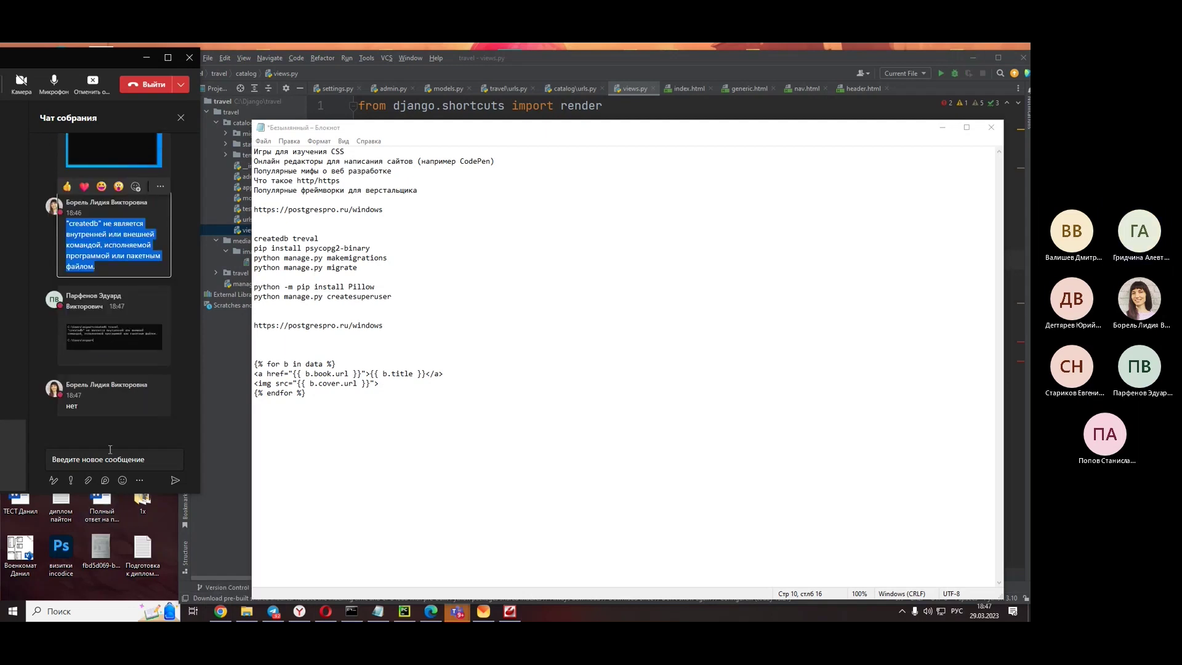
{"action": "left_click", "coordinate": [99, 611]}
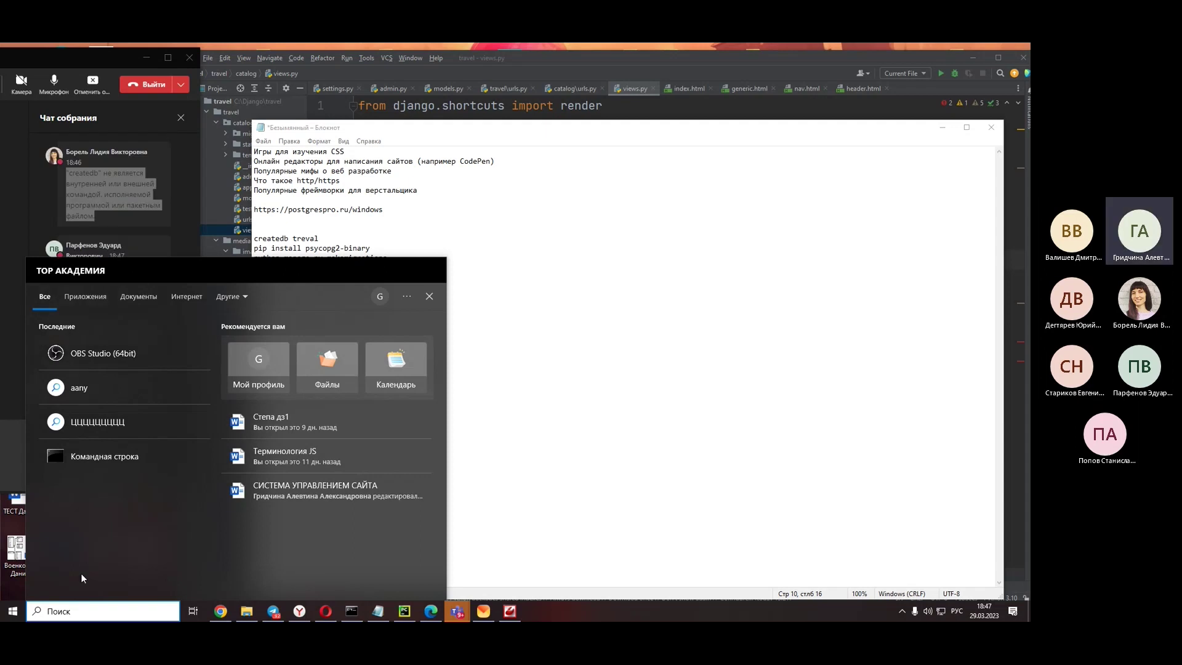
{"action": "type", "text": "пере"}
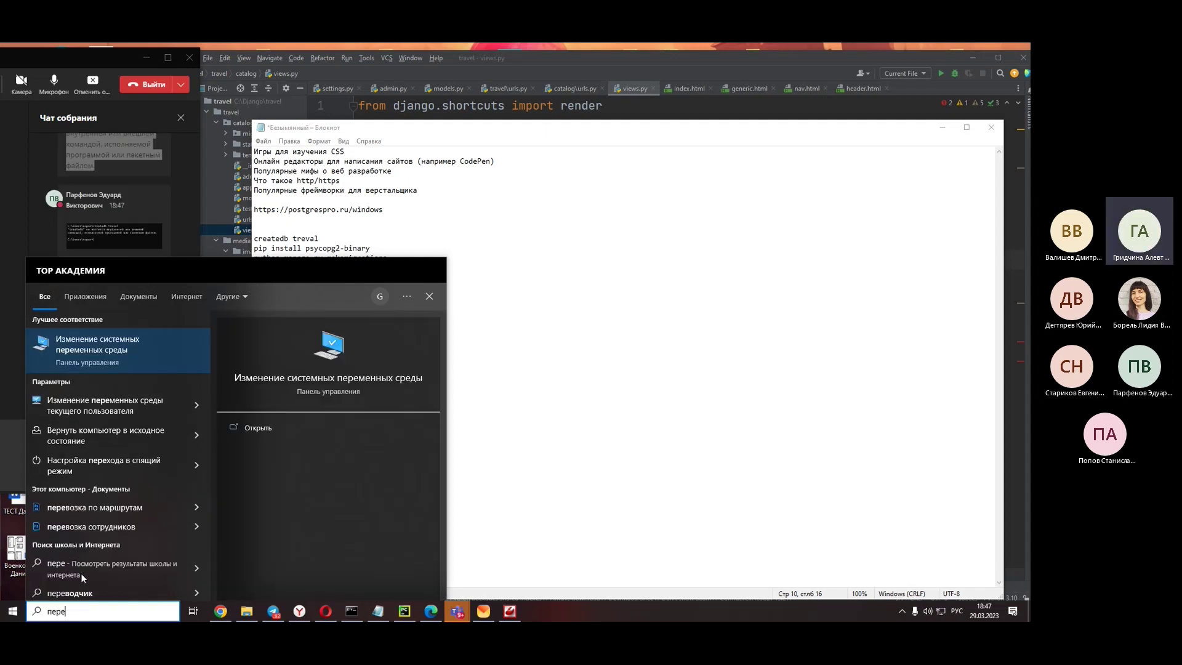
{"action": "left_click", "coordinate": [82, 353]}
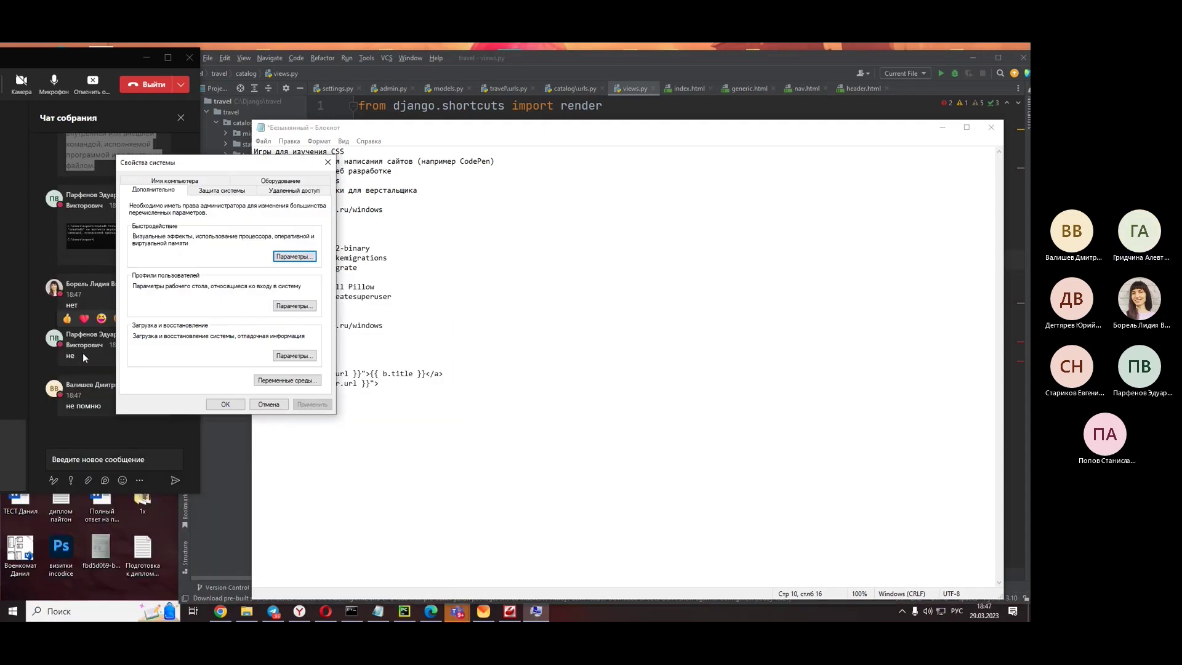
{"action": "left_click", "coordinate": [277, 381]}
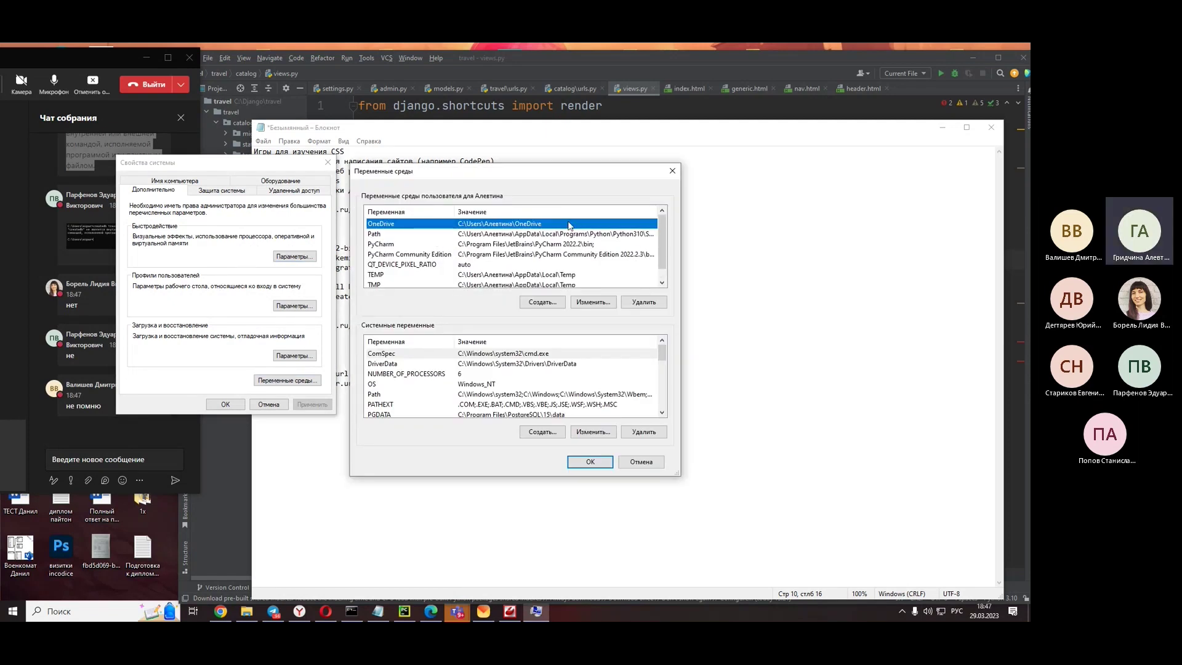
{"action": "left_click", "coordinate": [519, 235]}
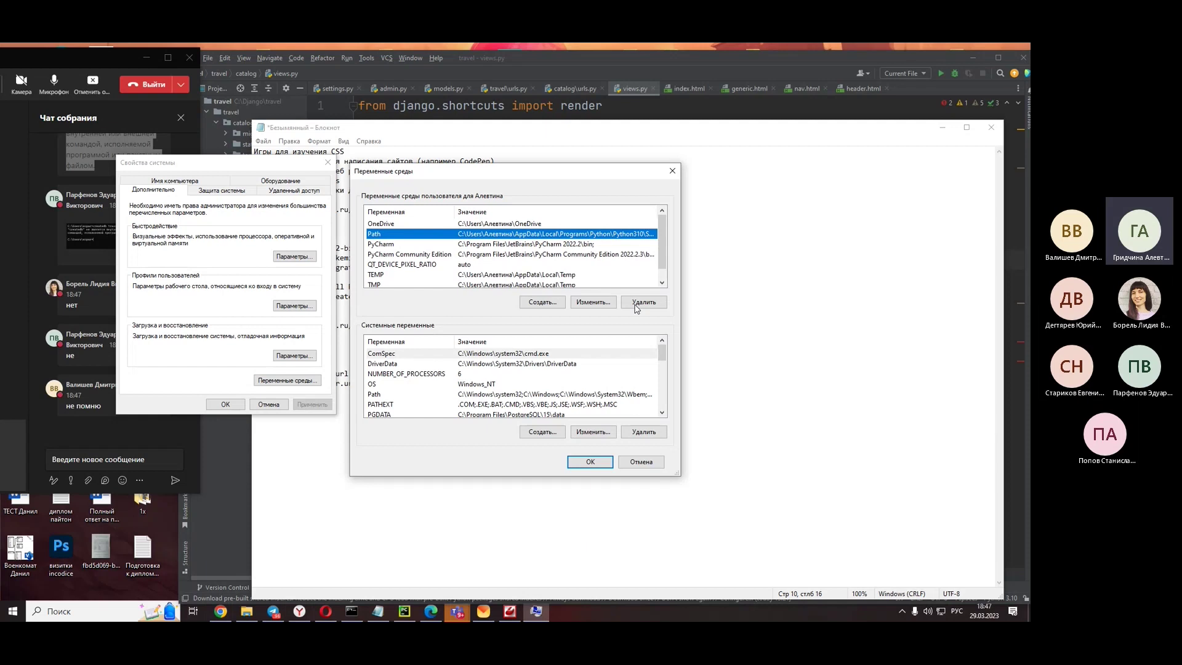
{"action": "left_click", "coordinate": [597, 303]}
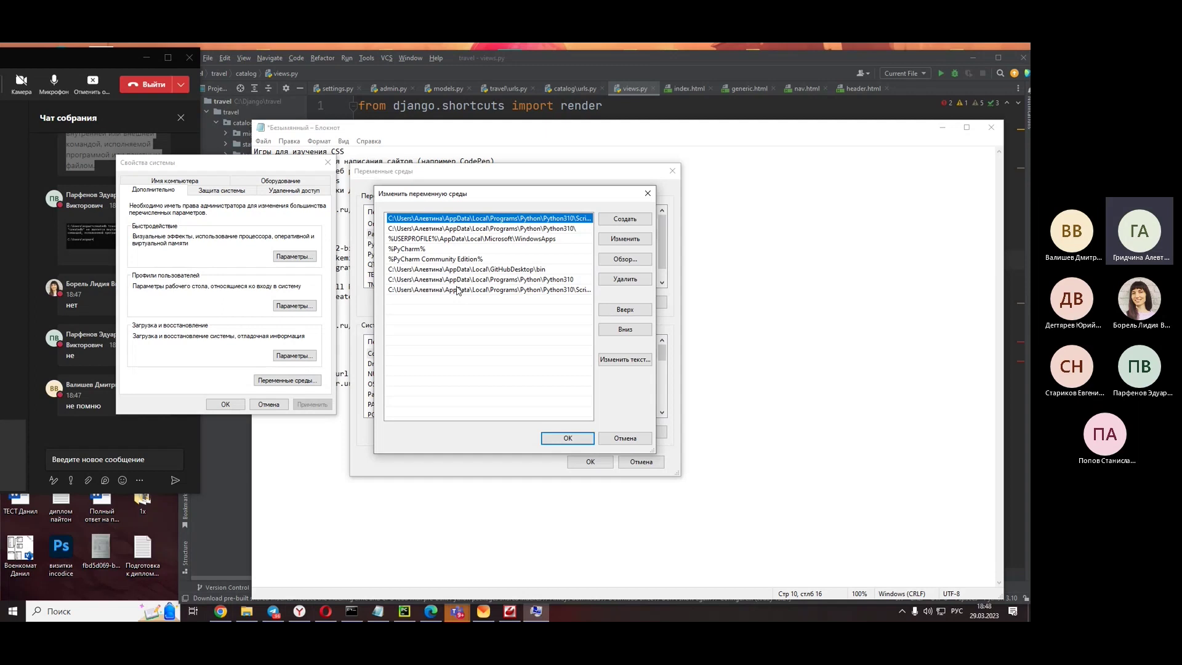
{"action": "left_click", "coordinate": [648, 194]}
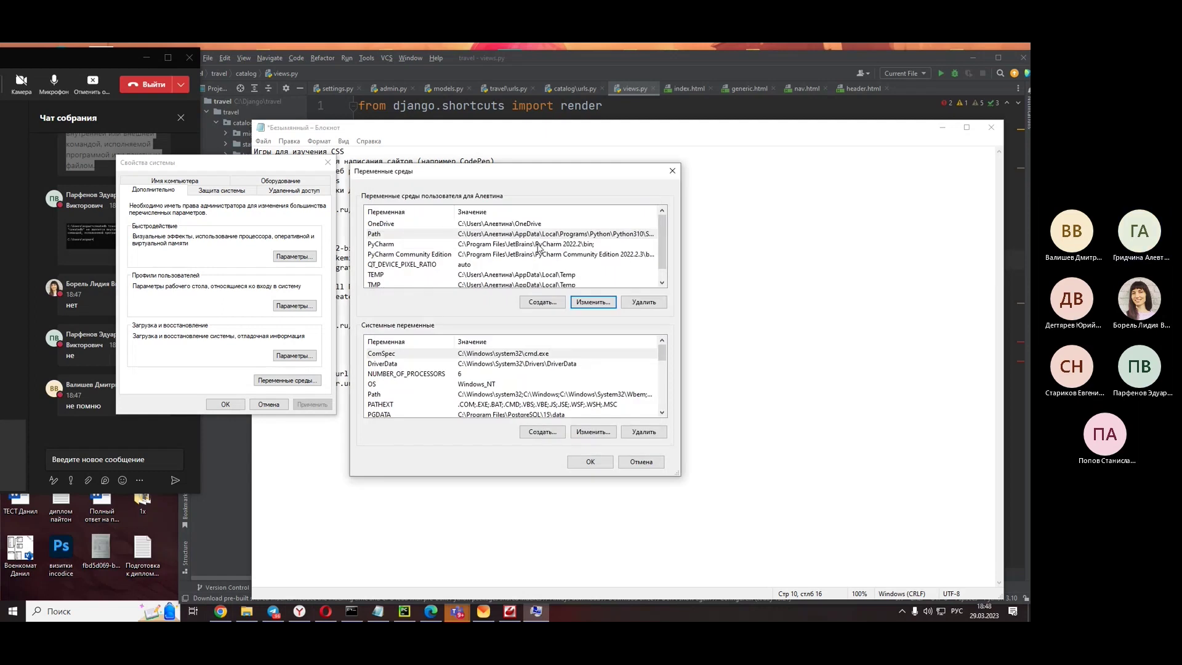
{"action": "scroll", "coordinate": [537, 247], "scroll_direction": "down", "scroll_amount": 1}
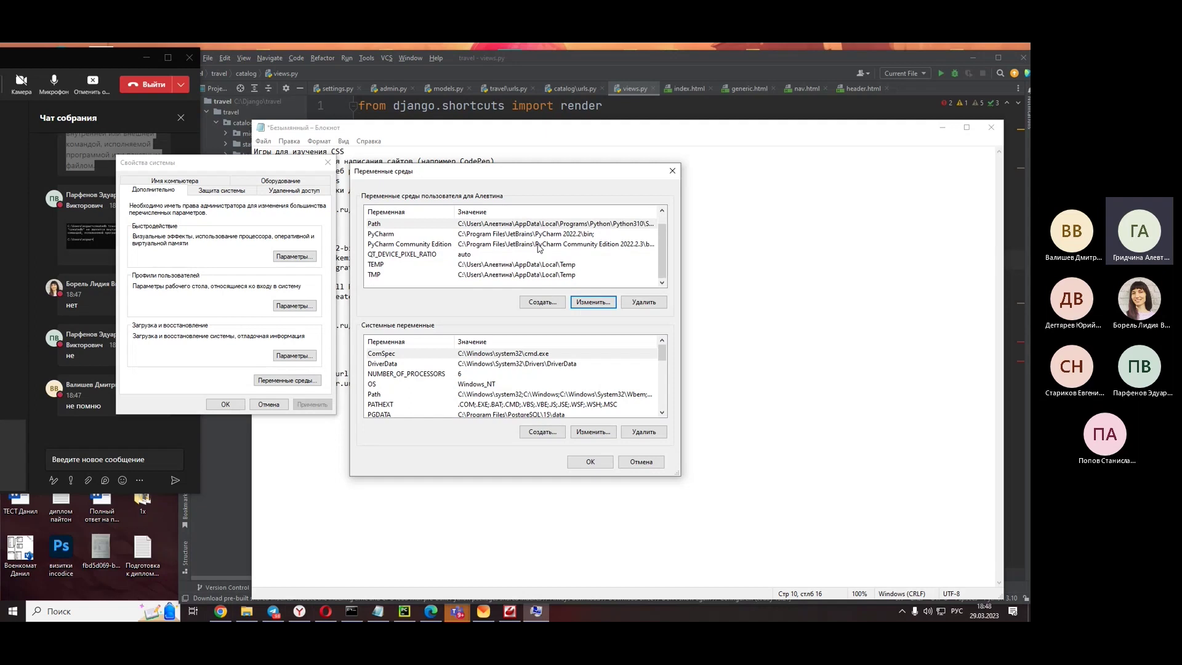
{"action": "scroll", "coordinate": [537, 247], "scroll_direction": "up", "scroll_amount": 1}
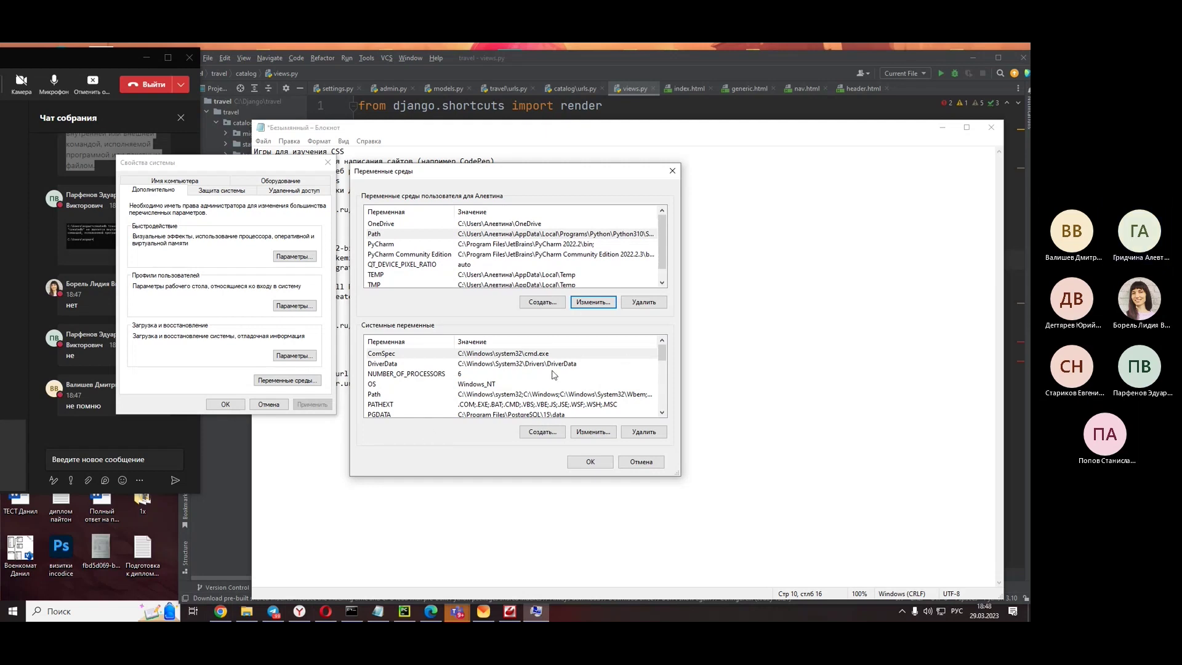
{"action": "scroll", "coordinate": [493, 381], "scroll_direction": "down", "scroll_amount": 1}
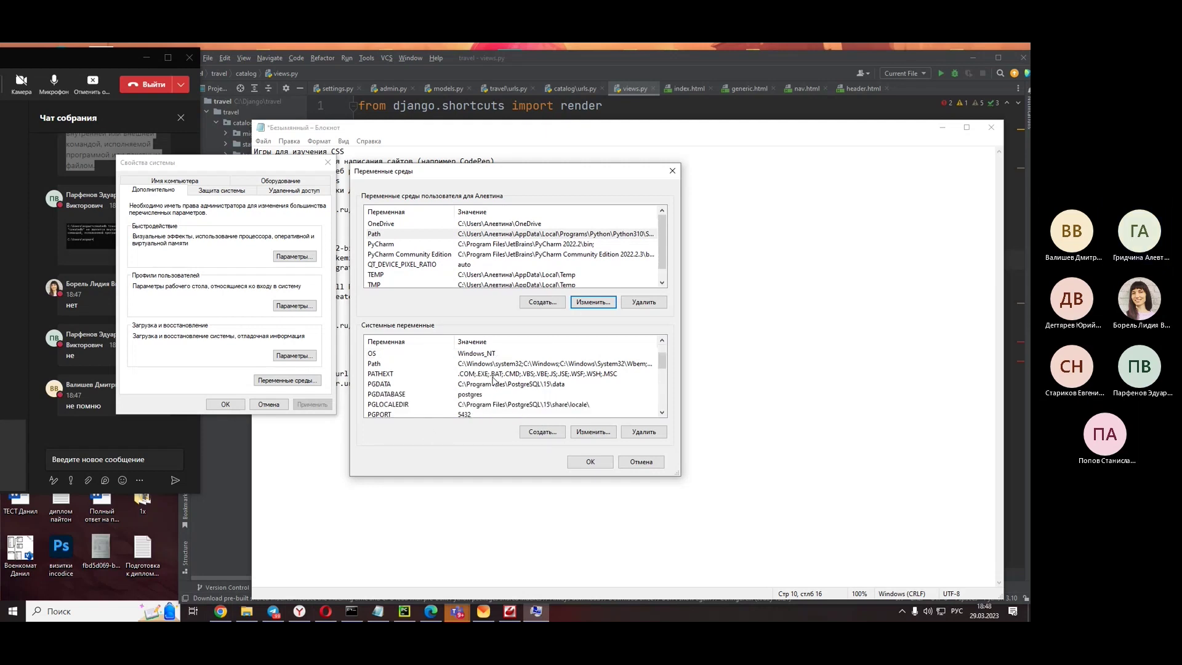
{"action": "scroll", "coordinate": [492, 382], "scroll_direction": "down", "scroll_amount": 2}
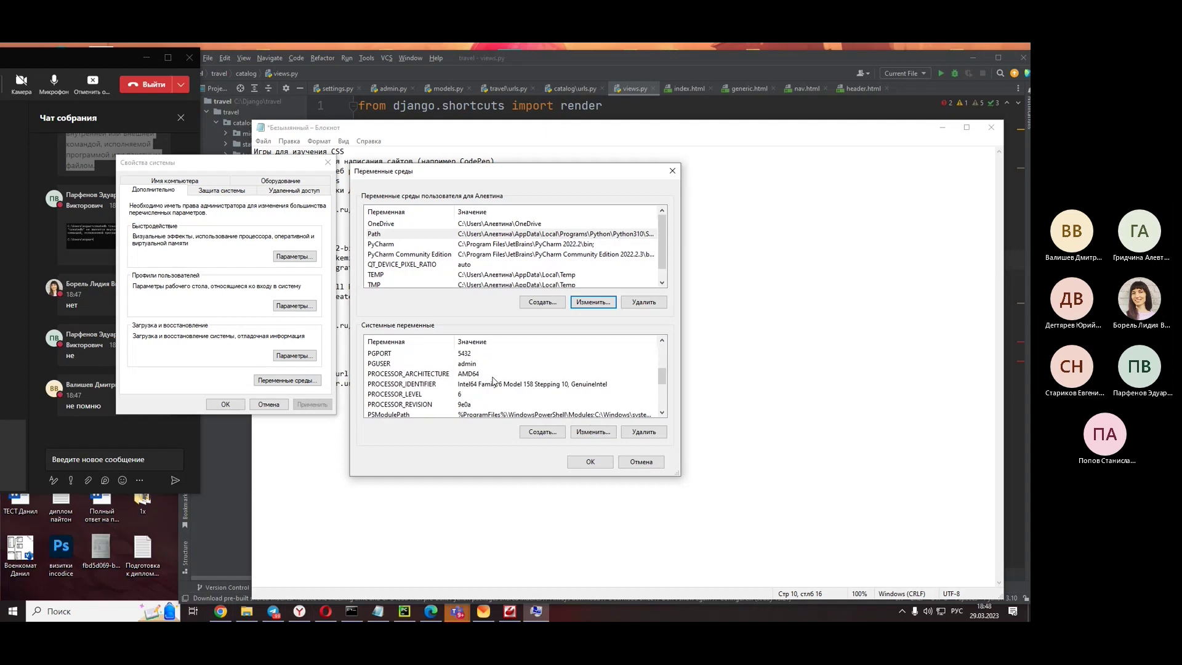
{"action": "scroll", "coordinate": [492, 381], "scroll_direction": "down", "scroll_amount": 3}
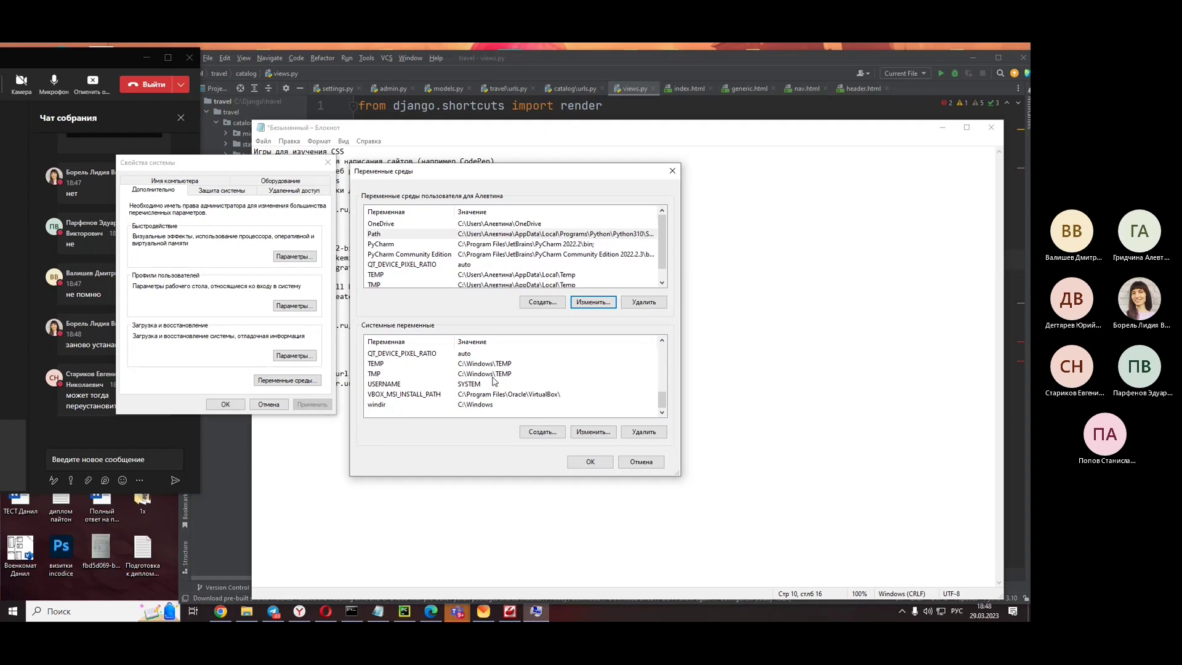
{"action": "scroll", "coordinate": [492, 381], "scroll_direction": "up", "scroll_amount": 1}
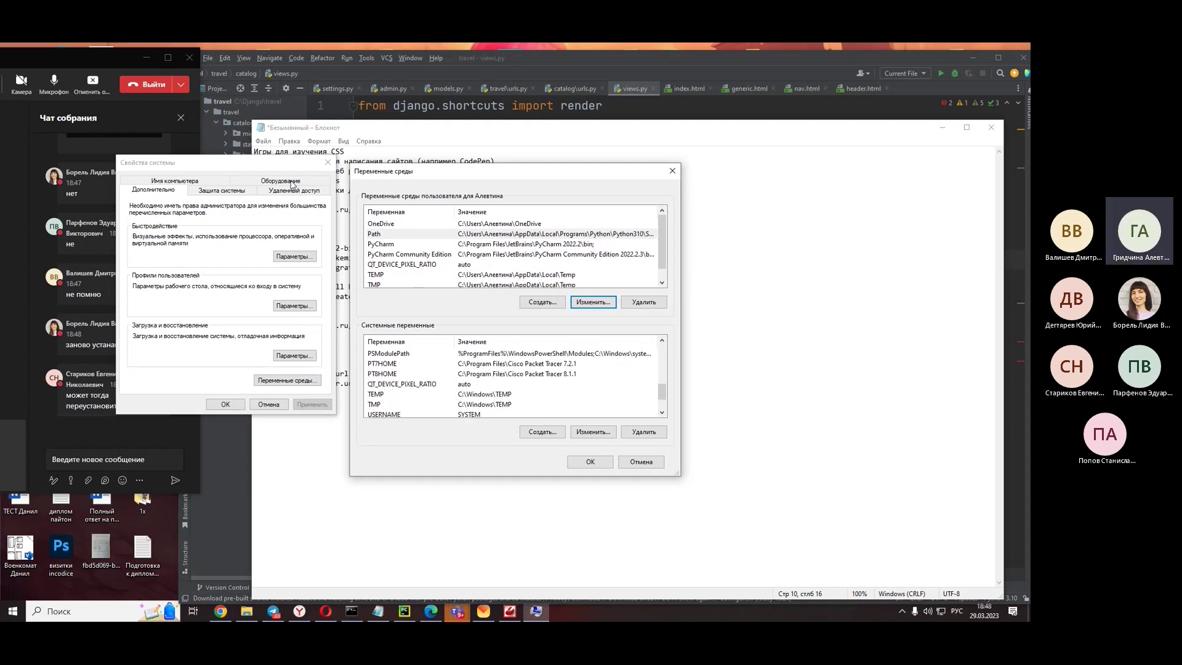
{"action": "left_click", "coordinate": [672, 170]}
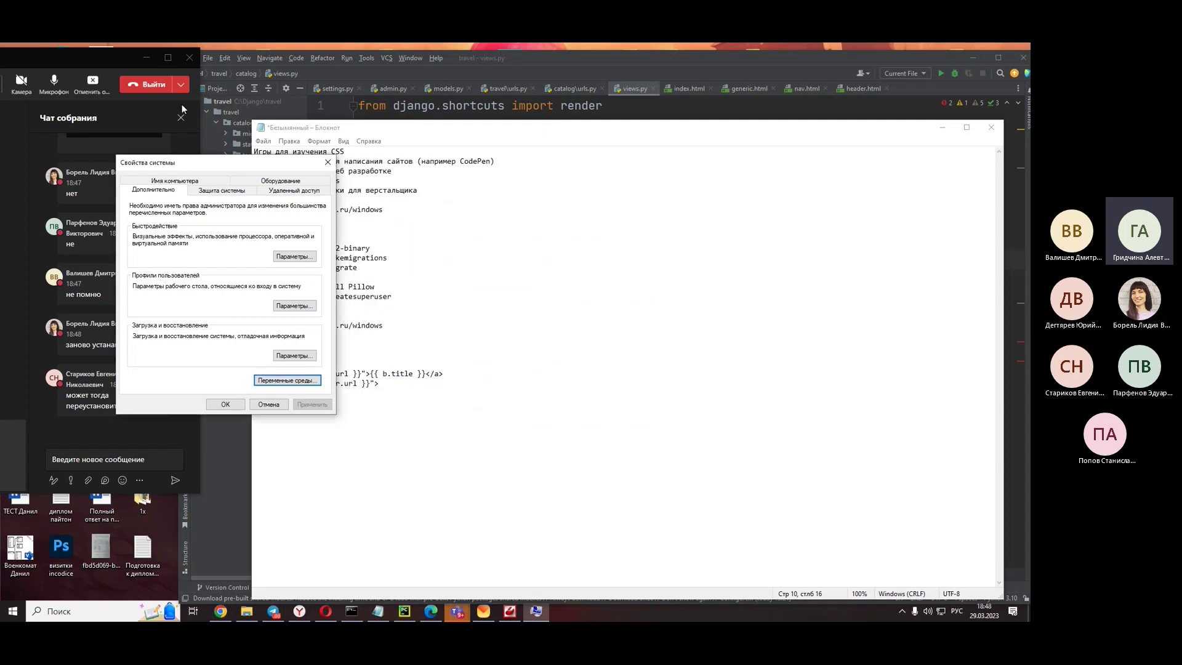
{"action": "key", "text": "Escape"}
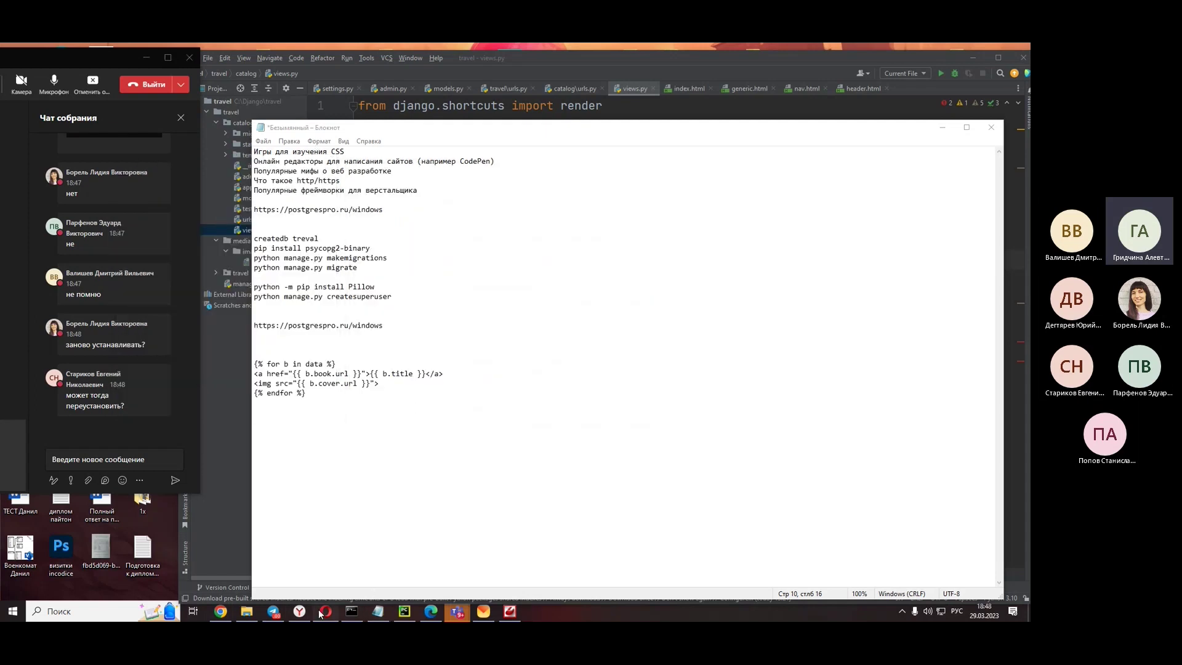
- Bring the Stack Overflow question back in Opera and follow its bobbyong.com PostgreSQL install guide link
{"action": "left_click", "coordinate": [323, 612]}
{"action": "left_click", "coordinate": [322, 612]}
{"action": "left_click", "coordinate": [325, 611]}
{"action": "scroll", "coordinate": [500, 268], "scroll_direction": "down", "scroll_amount": 5}
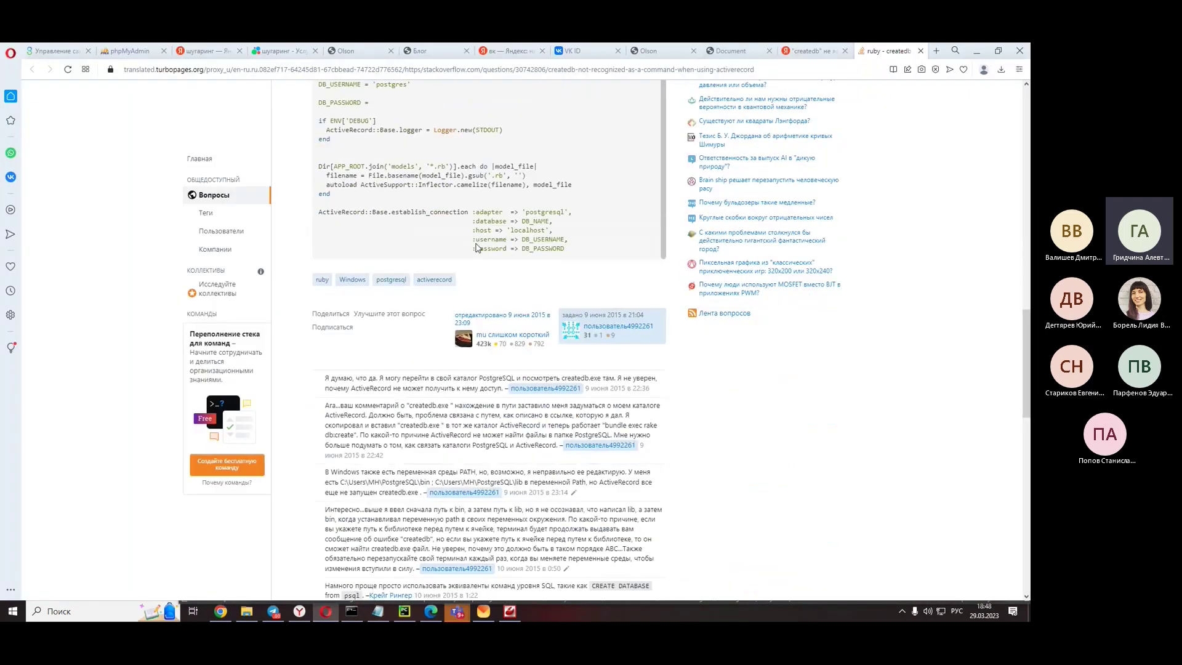
{"action": "scroll", "coordinate": [423, 333], "scroll_direction": "up", "scroll_amount": 15}
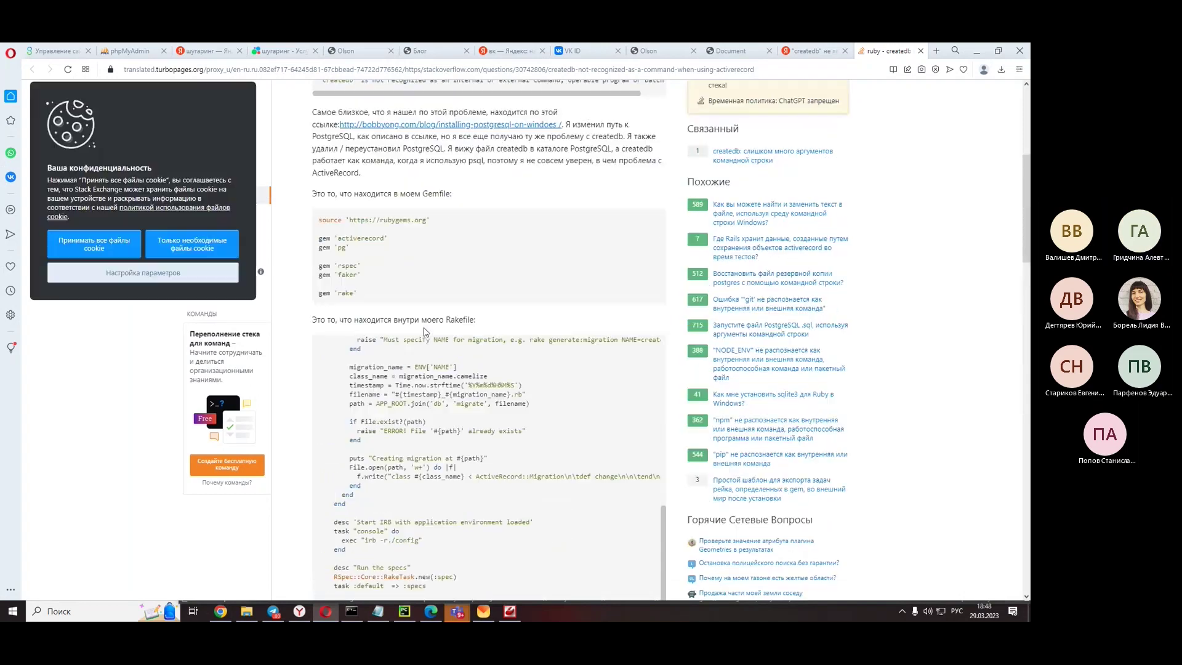
{"action": "mouse_move", "coordinate": [425, 328]}
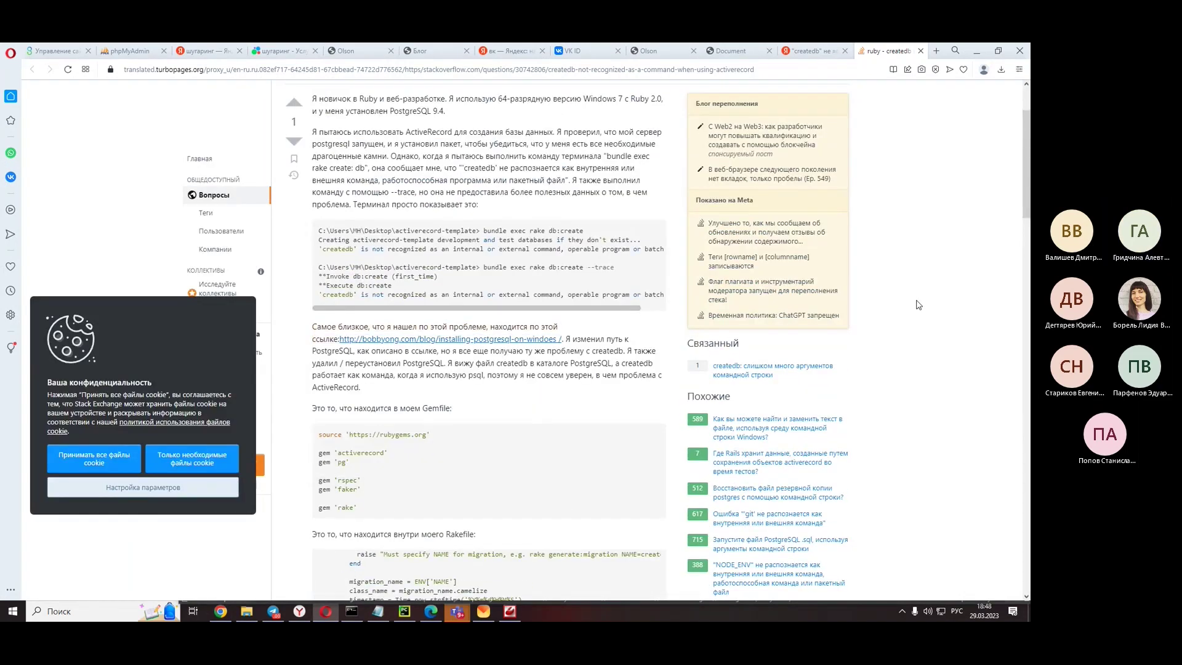
{"action": "left_click", "coordinate": [542, 345]}
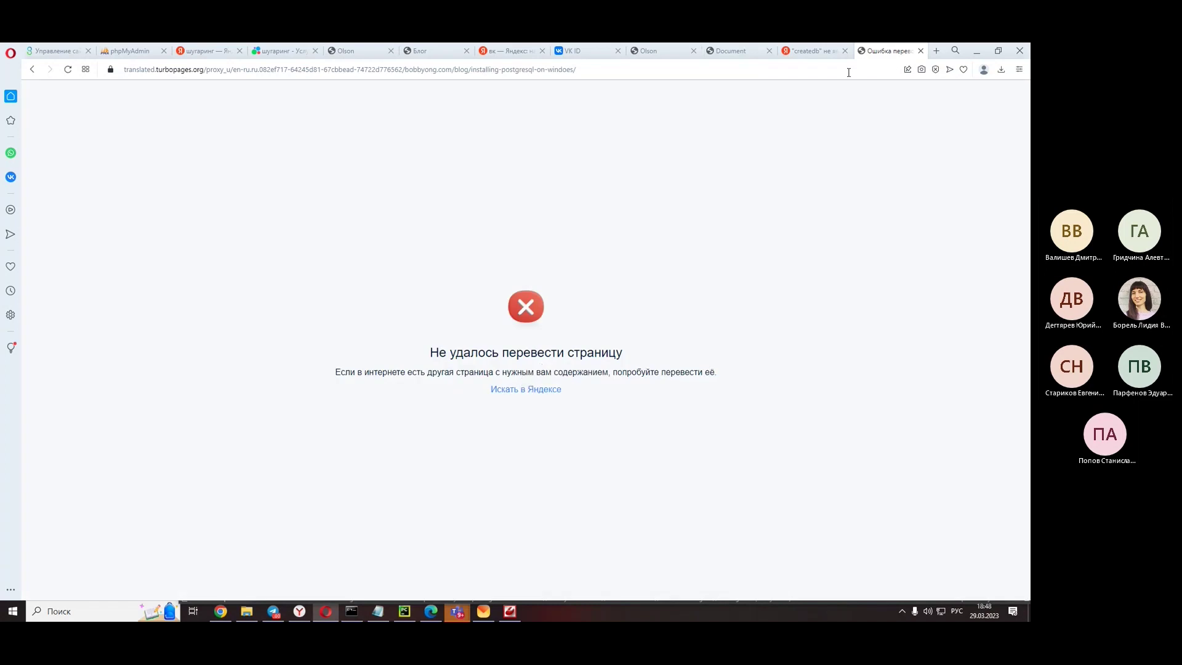
- Close the failed 'Ошибка перевода' tab and scroll the Yandex createdb error results
{"action": "left_click", "coordinate": [921, 52]}
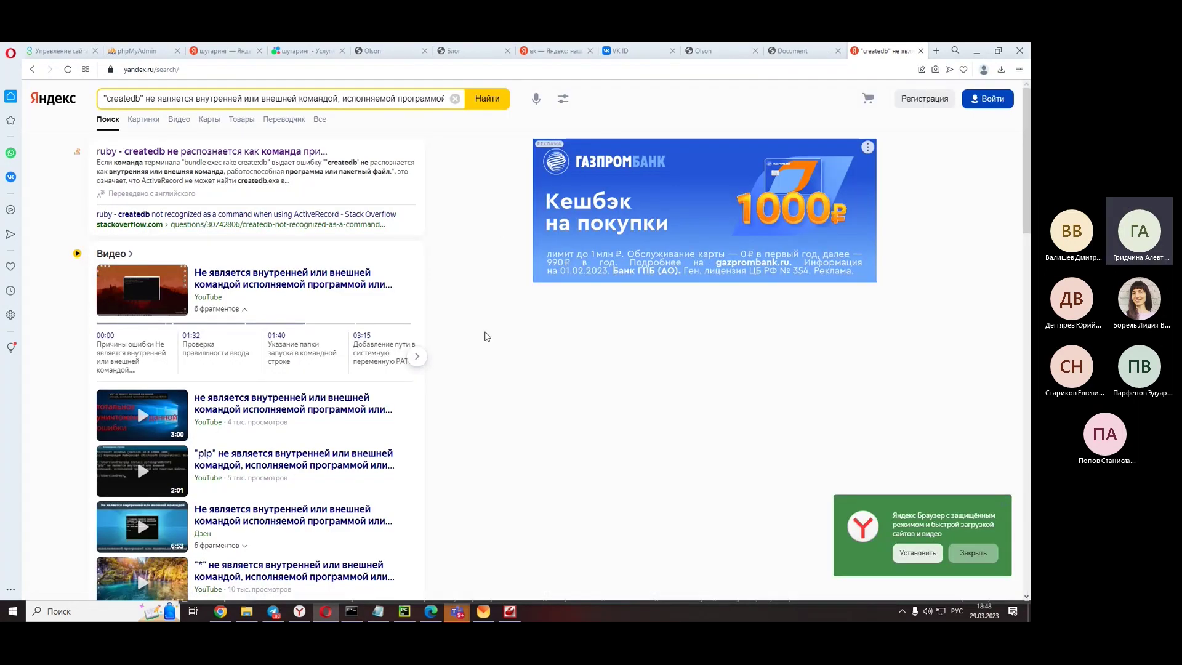
{"action": "scroll", "coordinate": [474, 342], "scroll_direction": "down", "scroll_amount": 5}
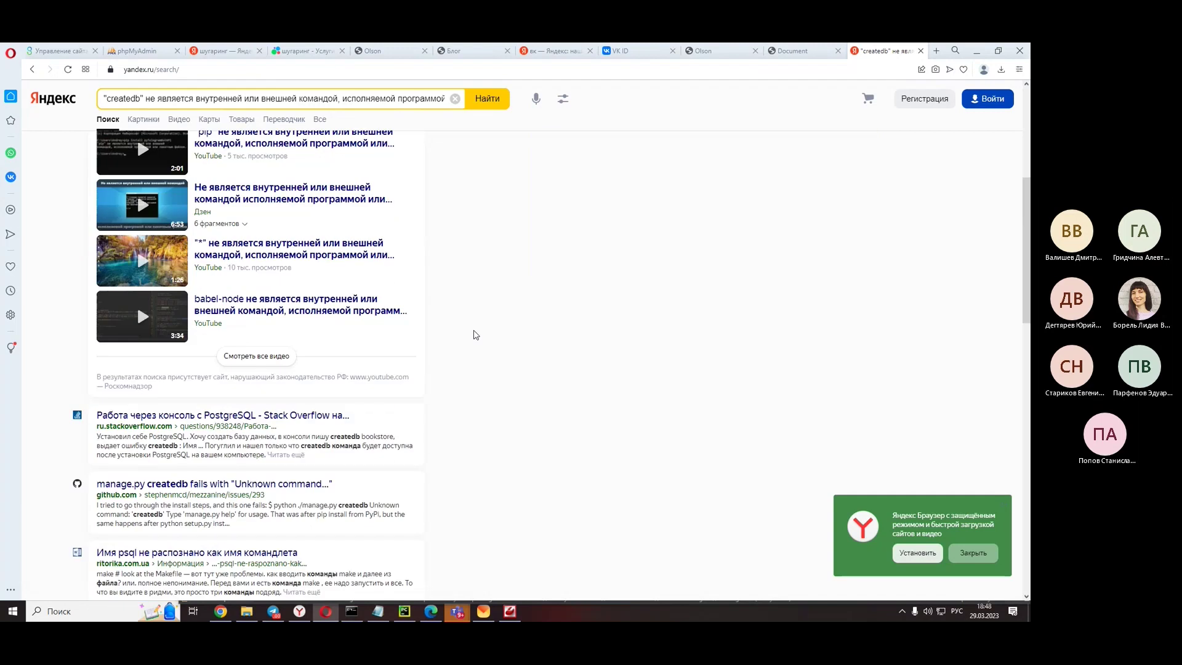
{"action": "scroll", "coordinate": [475, 335], "scroll_direction": "down", "scroll_amount": 2}
- Read the 'Работа через консоль с PostgreSQL' question's comments on the full createdb path, then bring up File Explorer
{"action": "left_click", "coordinate": [203, 314]}
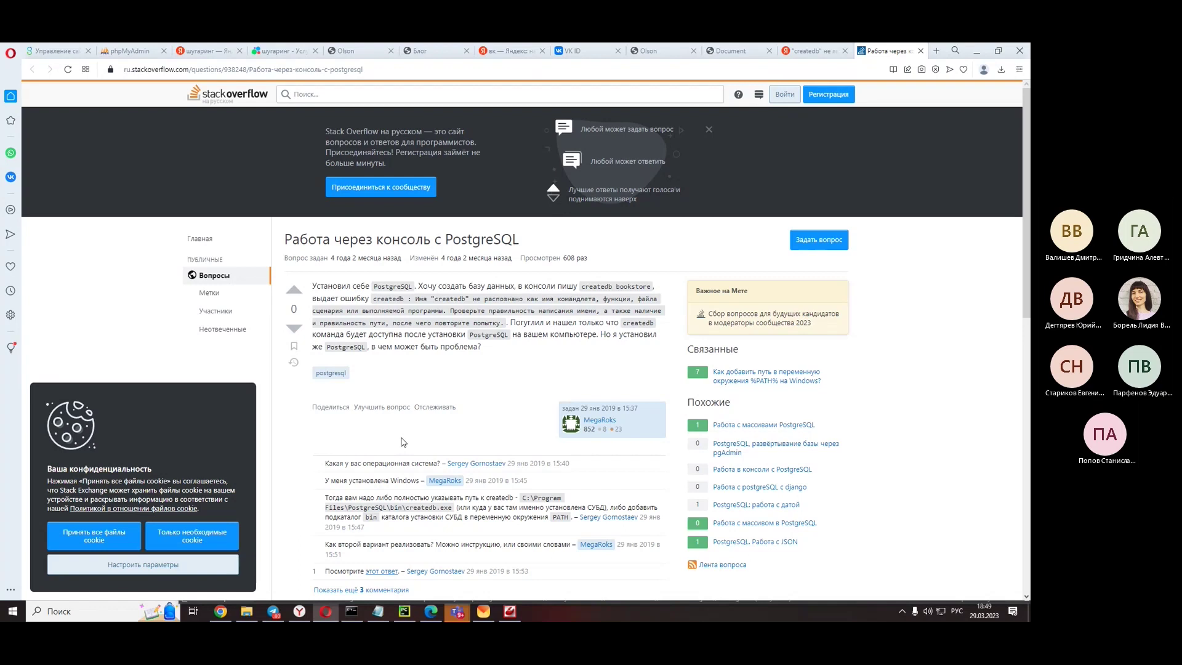
{"action": "scroll", "coordinate": [401, 442], "scroll_direction": "down", "scroll_amount": 4}
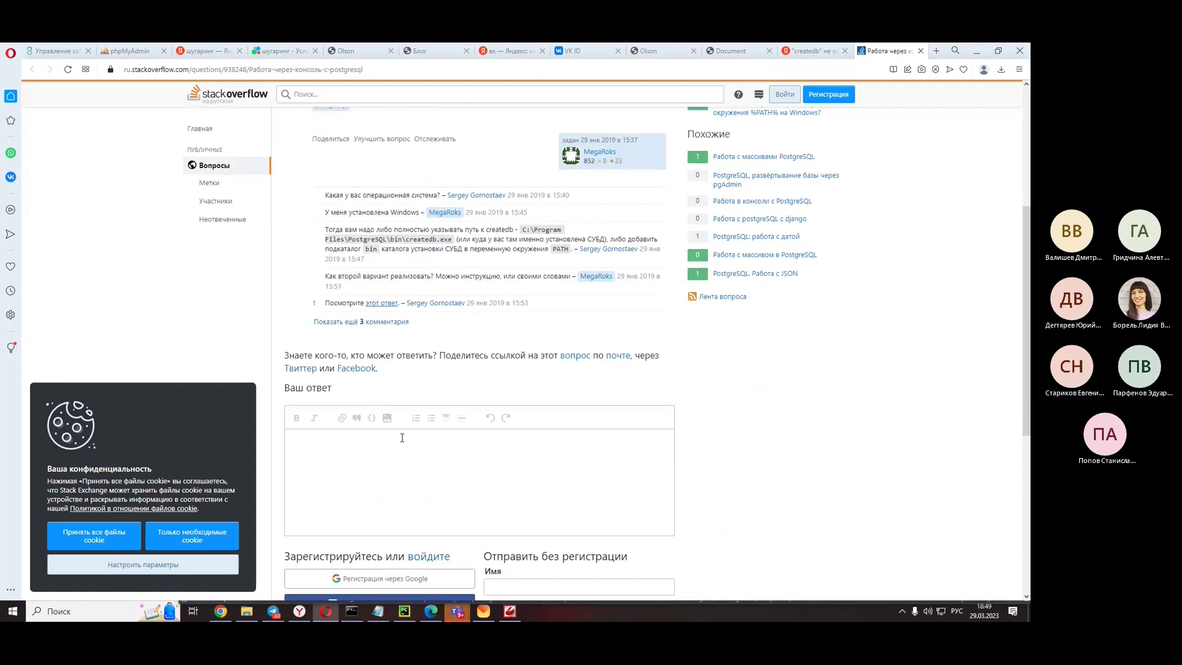
{"action": "scroll", "coordinate": [402, 438], "scroll_direction": "down", "scroll_amount": 3}
{"action": "scroll", "coordinate": [402, 438], "scroll_direction": "up", "scroll_amount": 5}
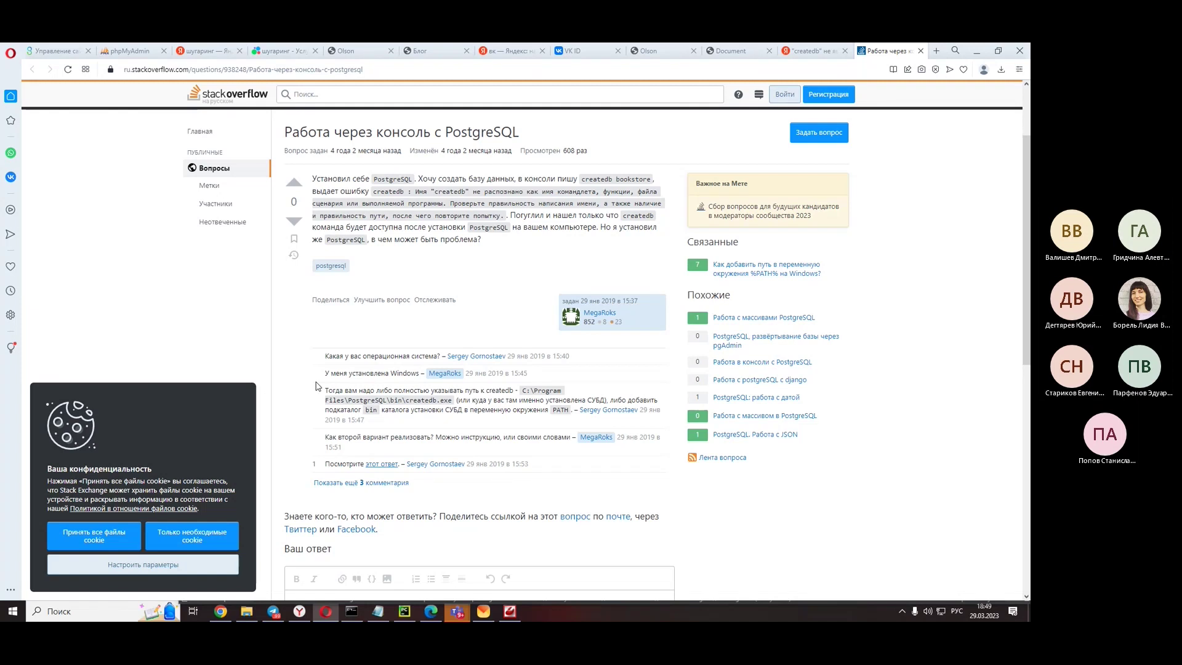
{"action": "scroll", "coordinate": [316, 386], "scroll_direction": "down", "scroll_amount": 1}
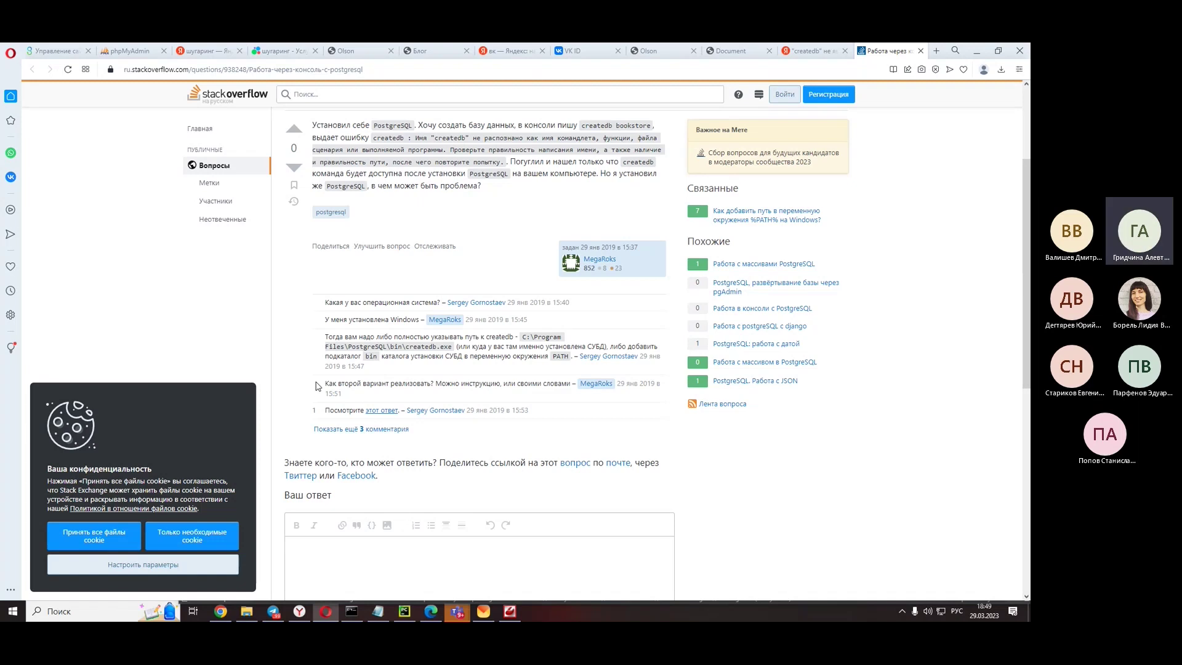
{"action": "left_click", "coordinate": [250, 613]}
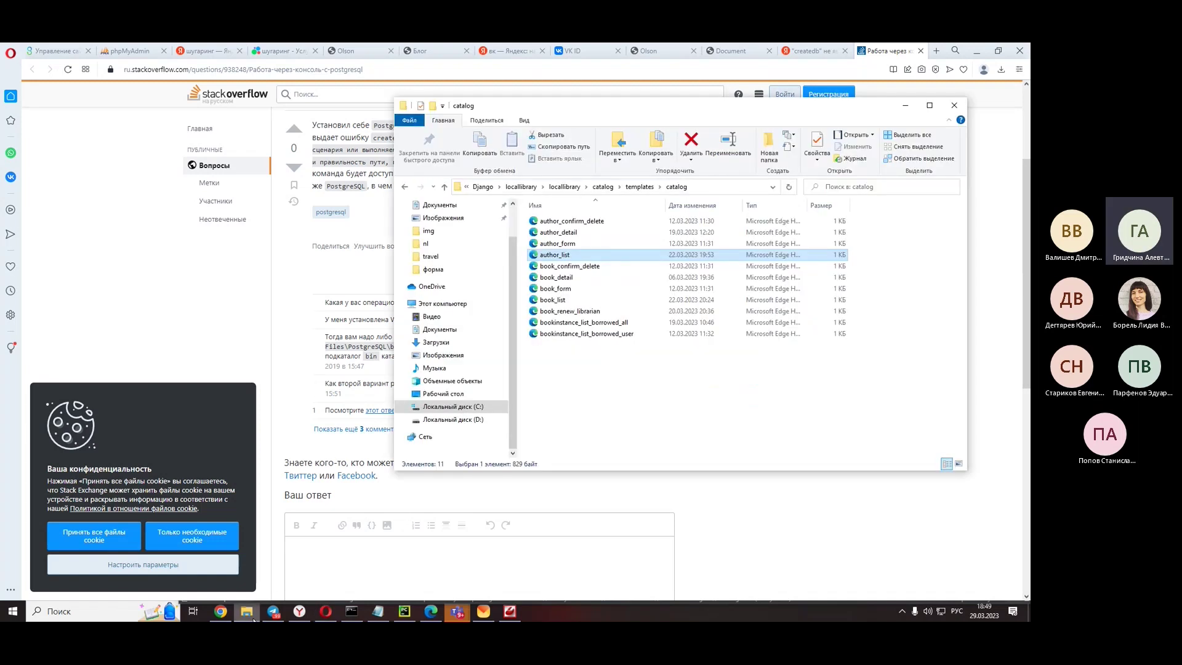
- Navigate File Explorer to C:\Program Files\PostgreSQL\15\bin
{"action": "left_click", "coordinate": [468, 408]}
{"action": "left_click", "coordinate": [572, 270]}
{"action": "double_click", "coordinate": [573, 270]}
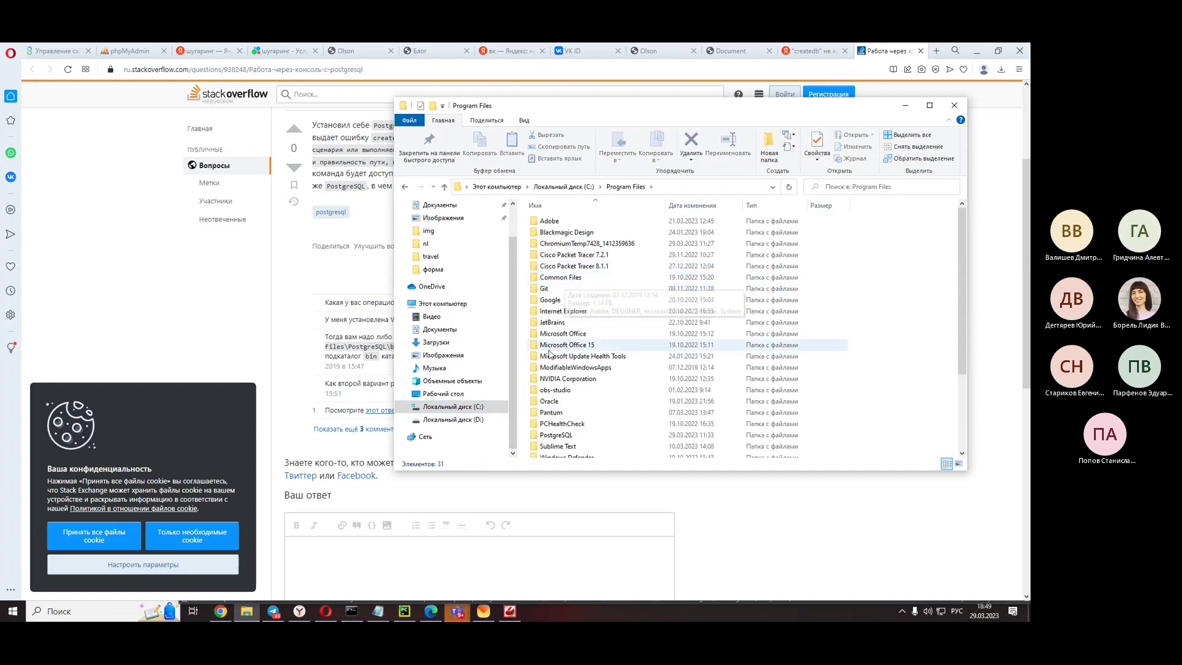
{"action": "scroll", "coordinate": [582, 360], "scroll_direction": "down", "scroll_amount": 1}
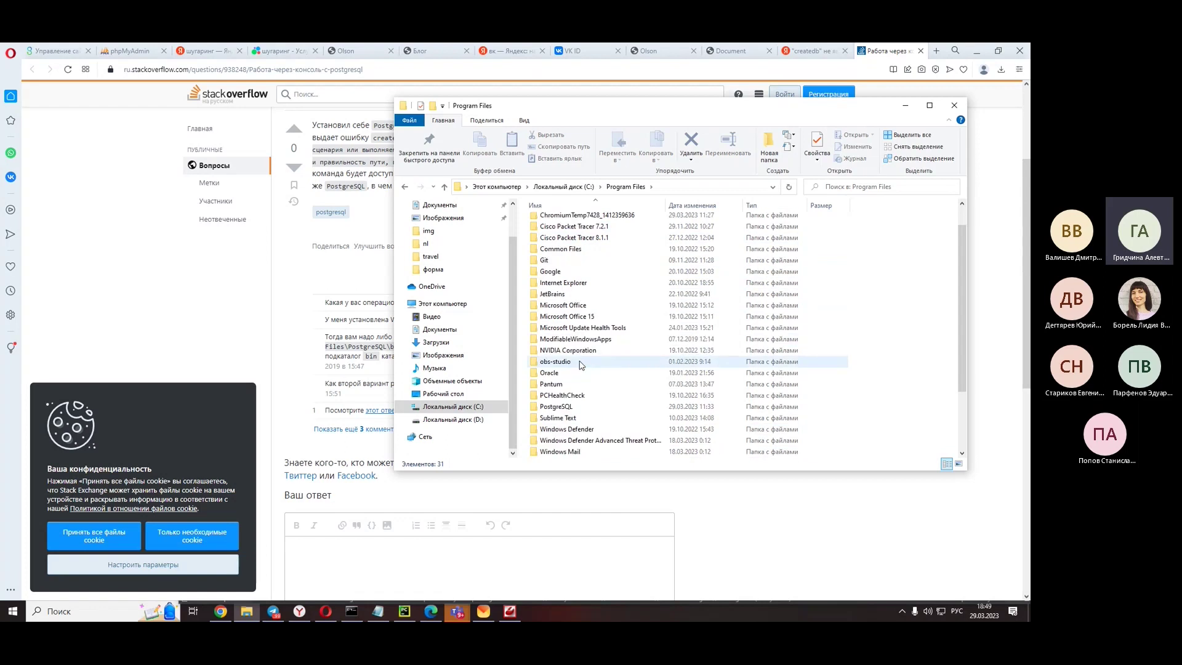
{"action": "double_click", "coordinate": [557, 407]}
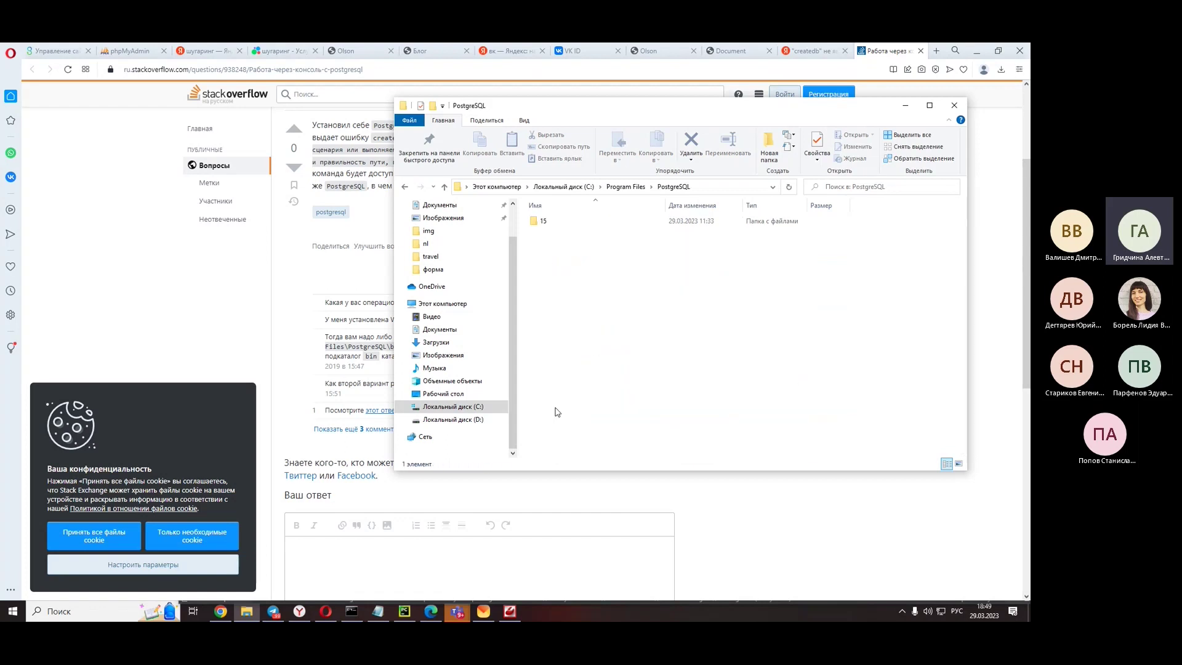
{"action": "double_click", "coordinate": [543, 221]}
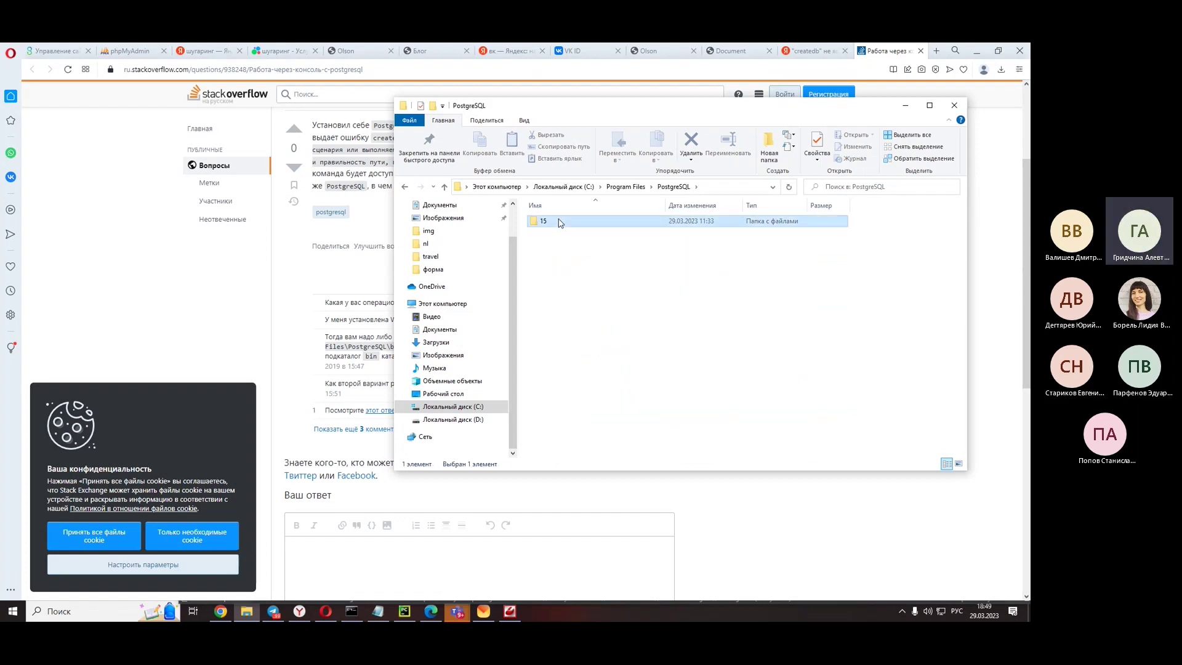
{"action": "left_click", "coordinate": [405, 187]}
{"action": "double_click", "coordinate": [592, 223]}
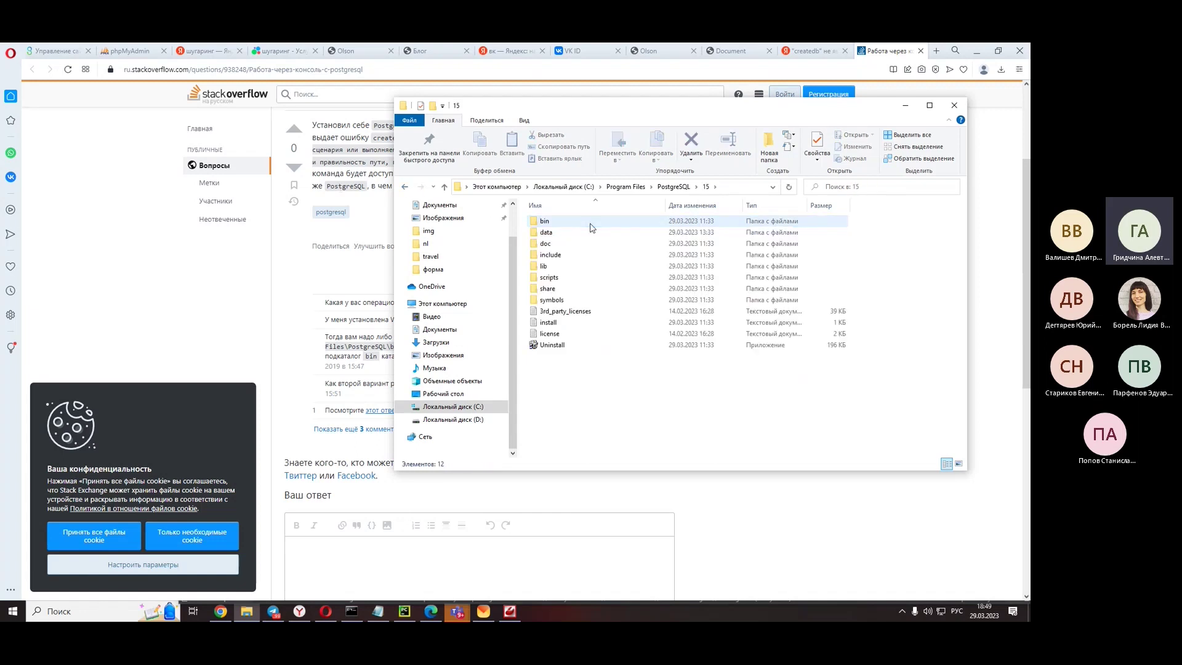
{"action": "double_click", "coordinate": [591, 223]}
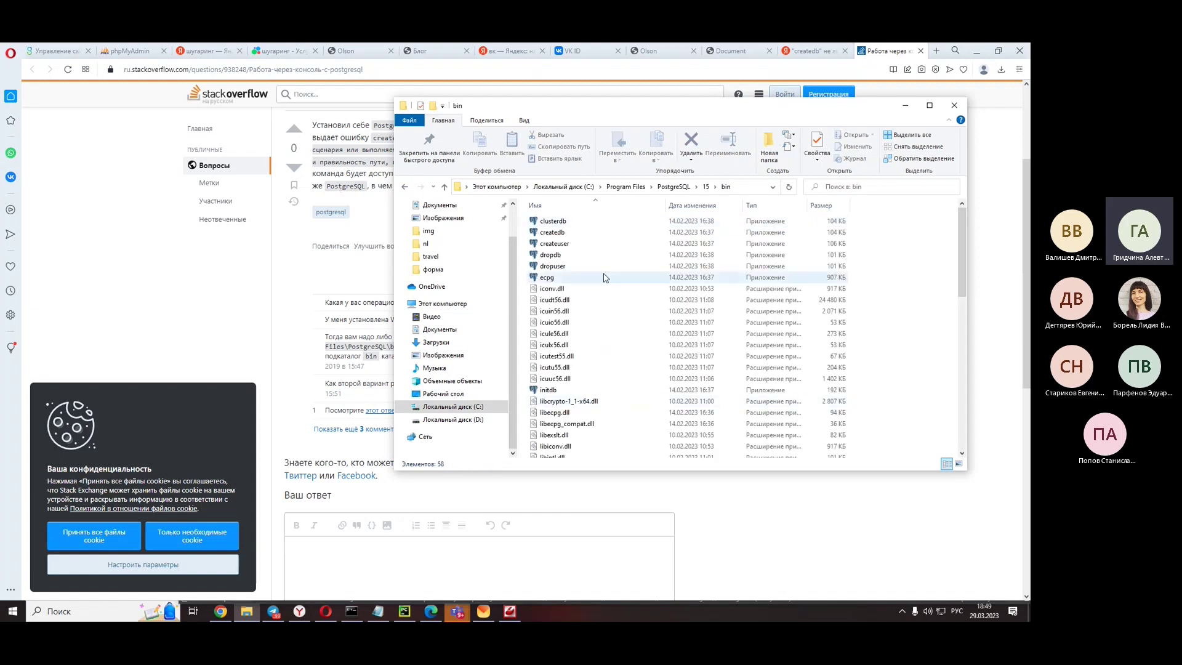
- Select createdb, copy the bin folder path from the address bar, and minimize the browser
{"action": "left_click", "coordinate": [550, 233]}
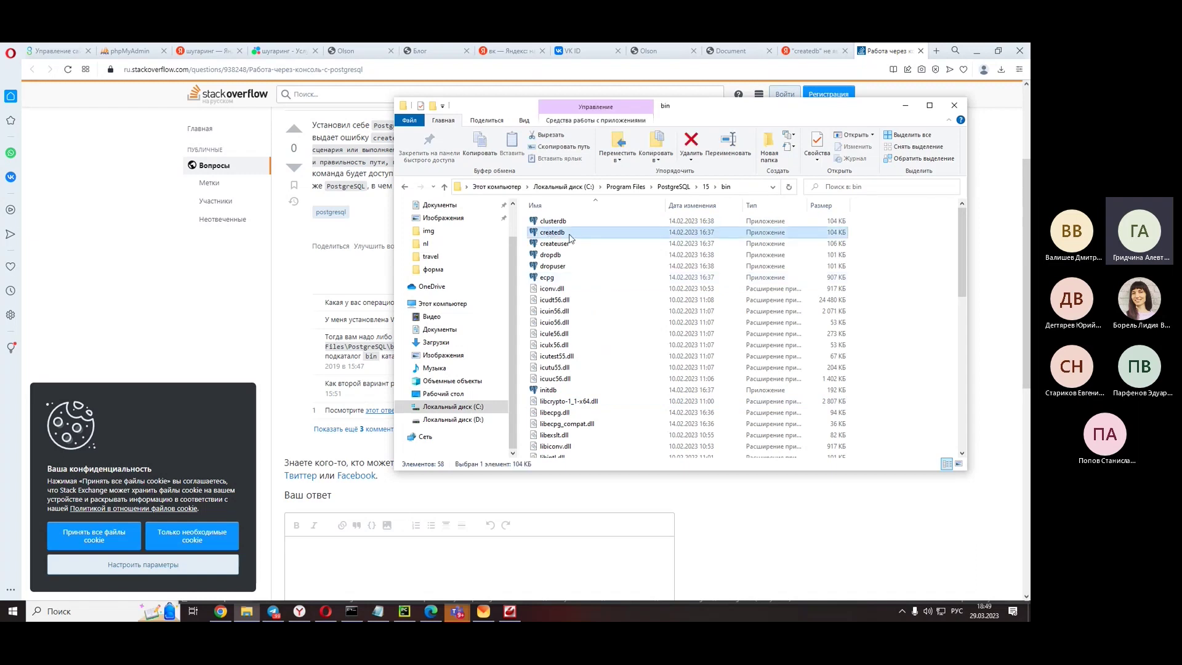
{"action": "left_click", "coordinate": [738, 187]}
{"action": "key", "text": "ctrl+c"}
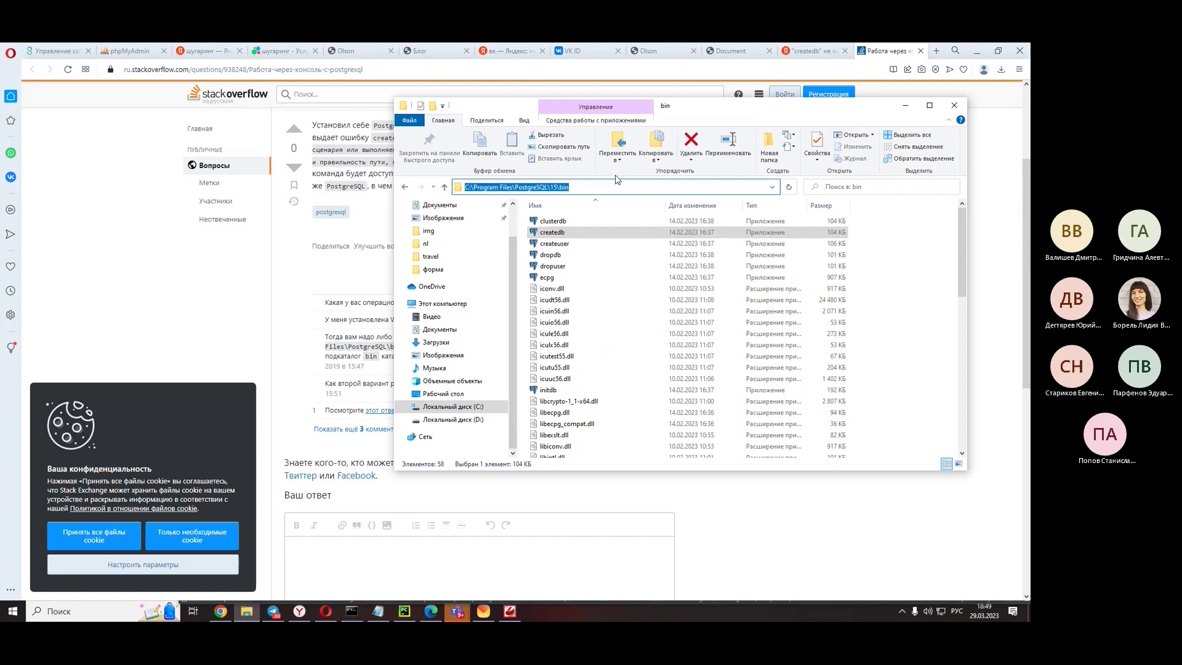
{"action": "left_click", "coordinate": [977, 50]}
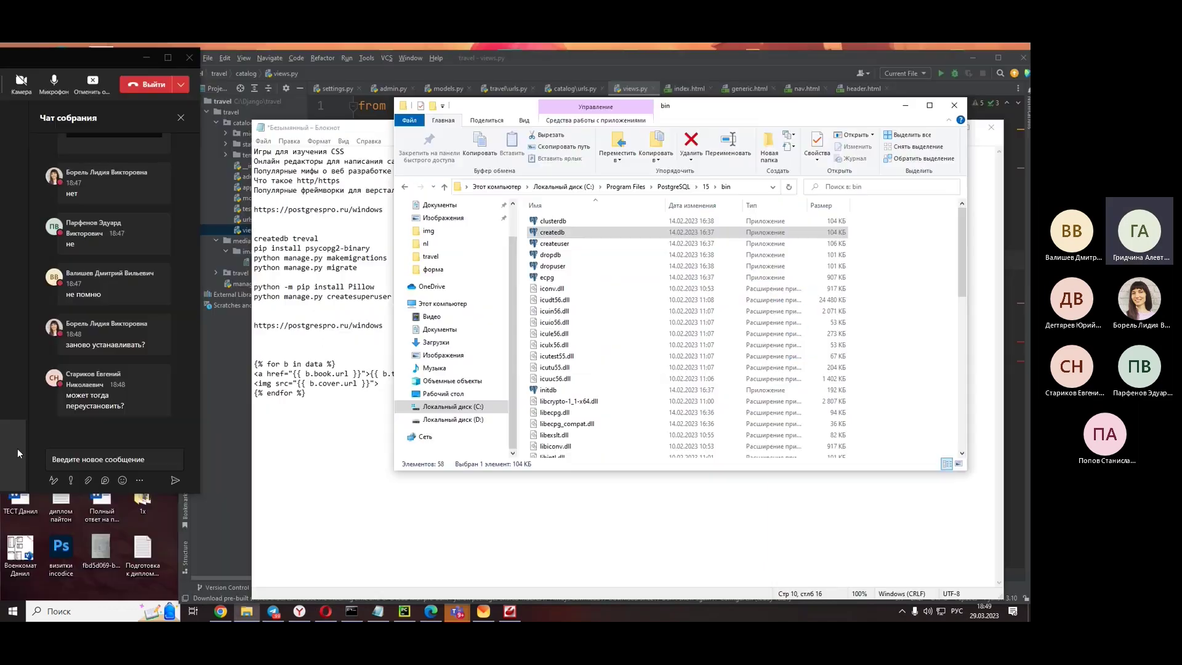
- Post 'C:\Program Files\PostgreSQL\15\bin\createdb.exe travel' in the Teams meeting chat
{"action": "left_click", "coordinate": [85, 460]}
{"action": "key", "text": "ctrl+v"}
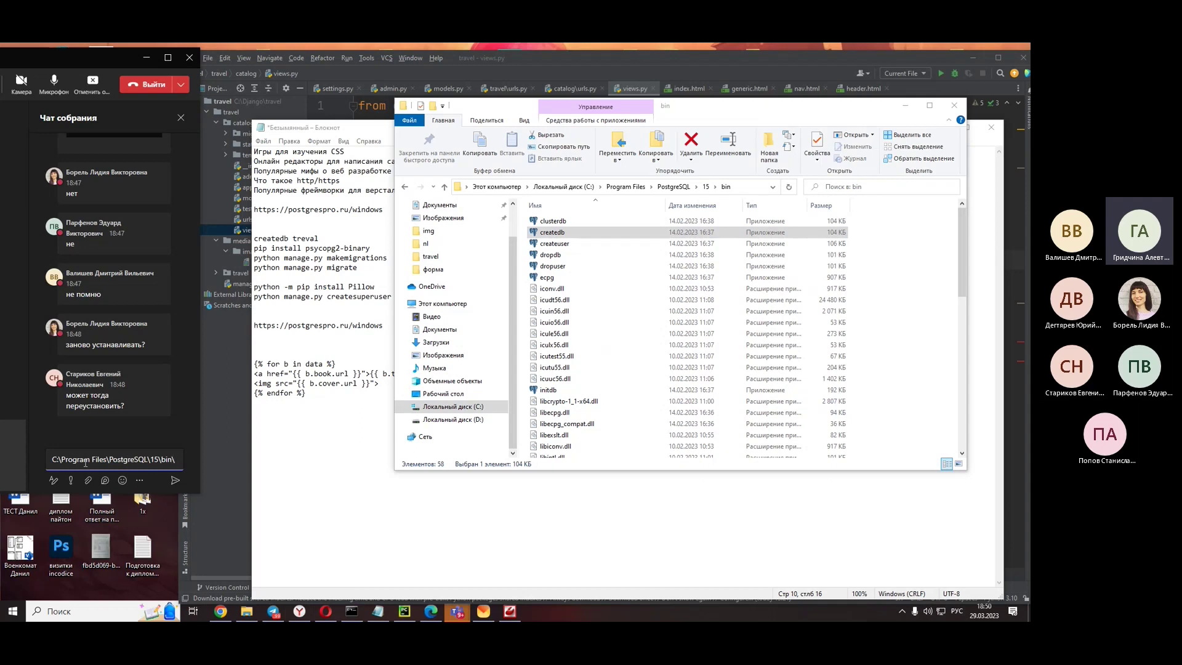
{"action": "type", "text": "\\cre"}
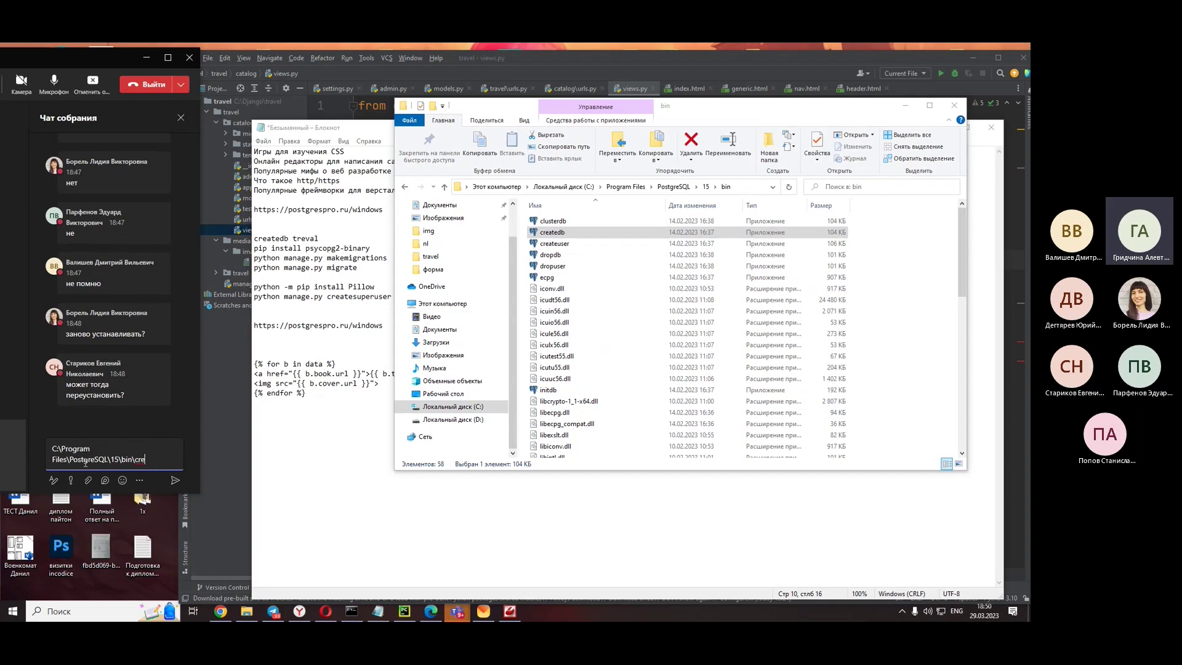
{"action": "type", "text": "ated"}
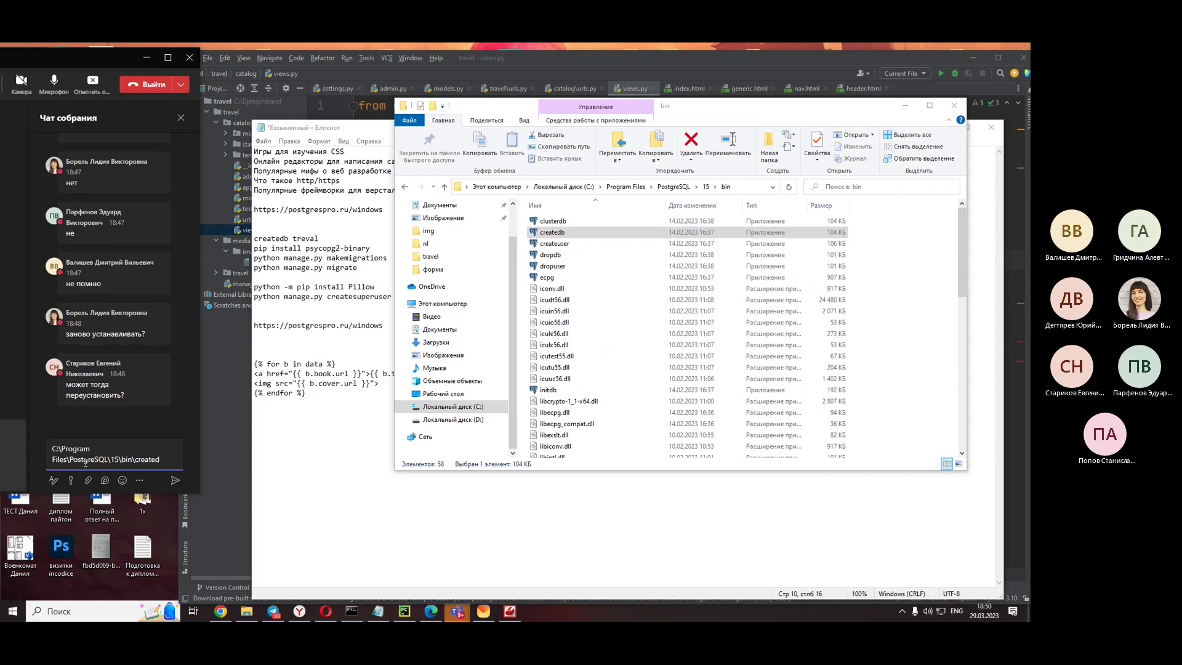
{"action": "type", "text": "b."}
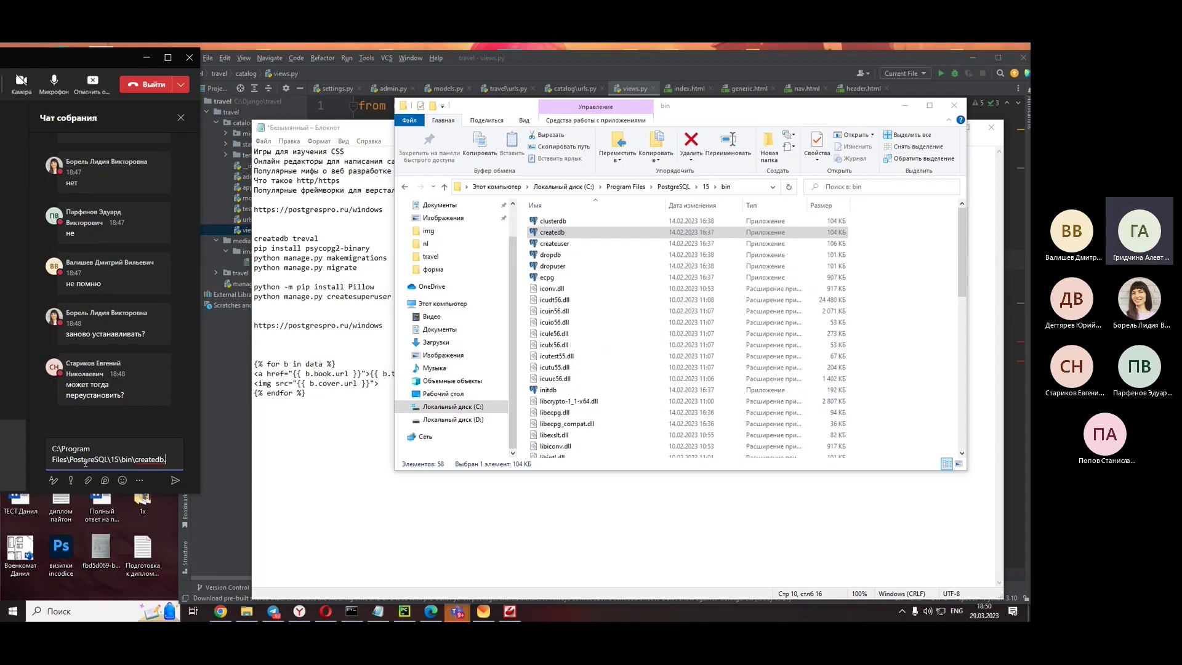
{"action": "type", "text": "exe"}
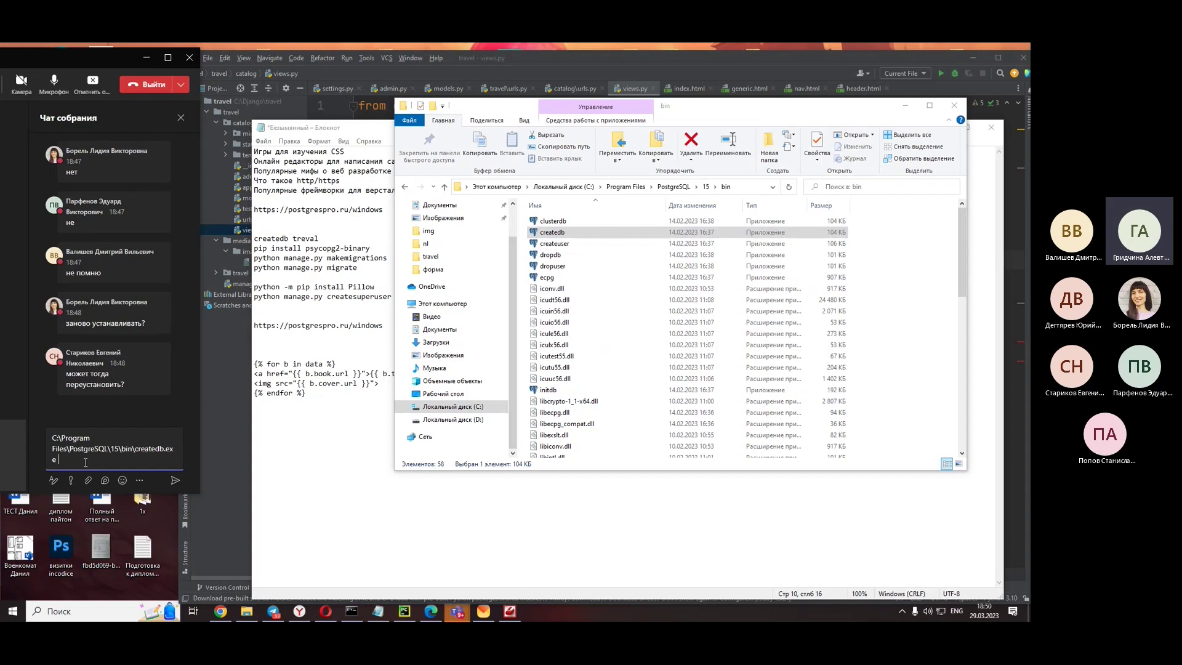
{"action": "type", "text": " travel"}
{"action": "key", "text": "Return"}
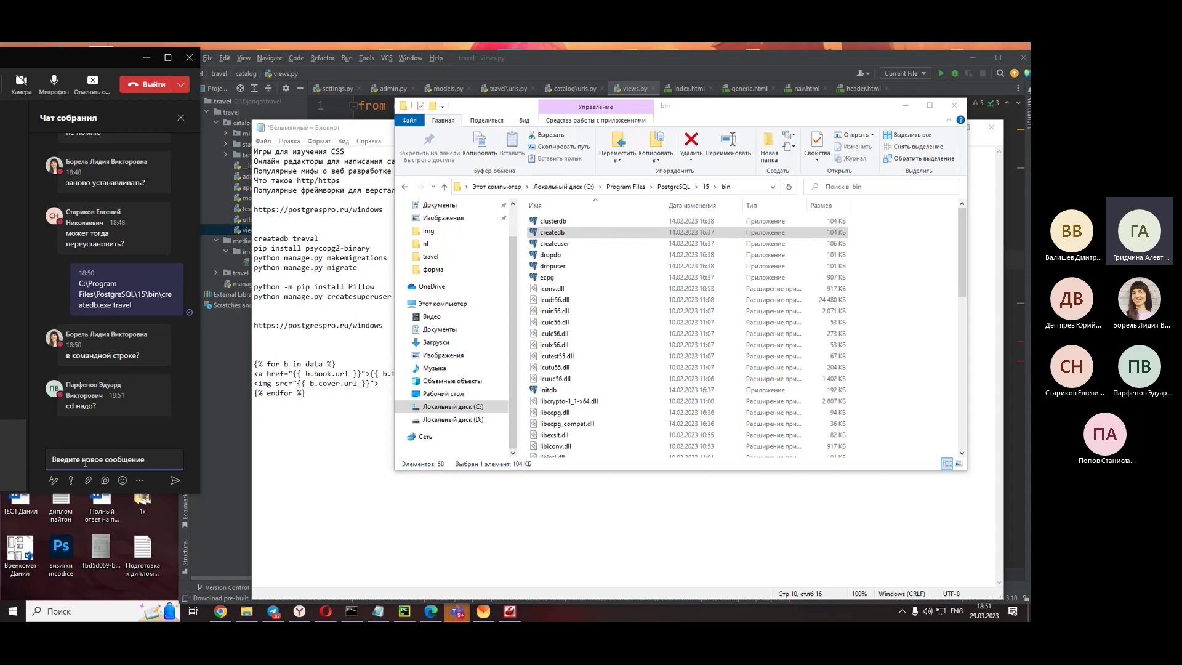
- View the shared 'C:\Program' error screenshot, close it, thumbs-up a classmate's question, and move the meeting left
{"action": "left_click", "coordinate": [84, 433]}
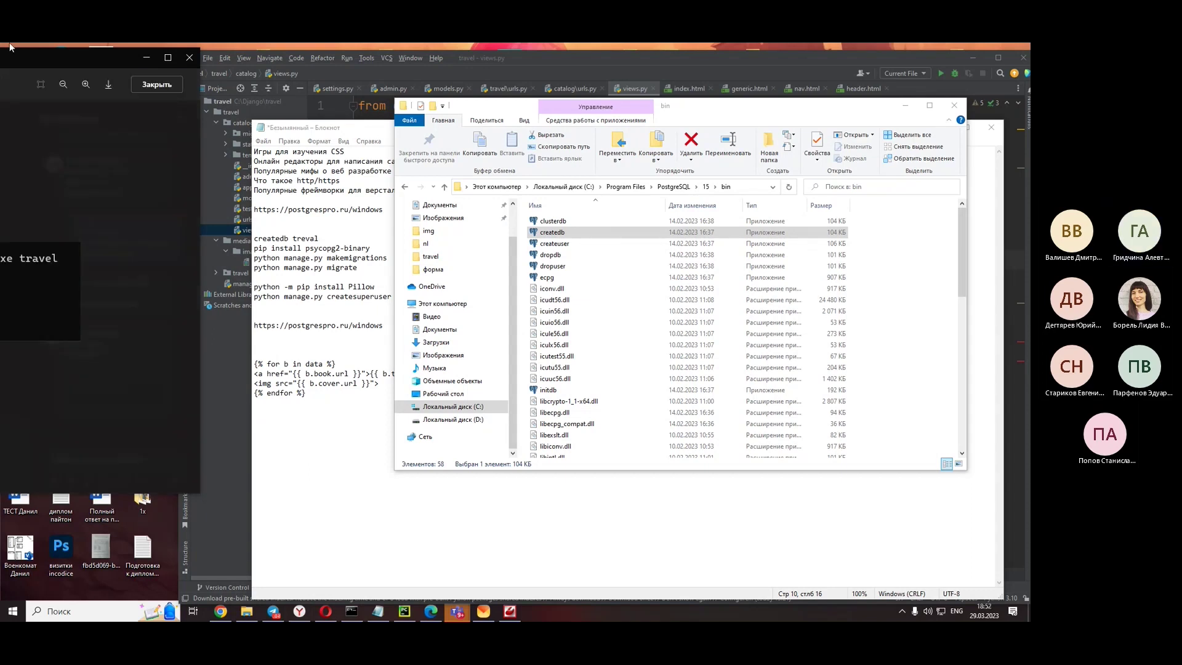
{"action": "left_click_drag", "start_coordinate": [410, 57], "coordinate": [448, 95]}
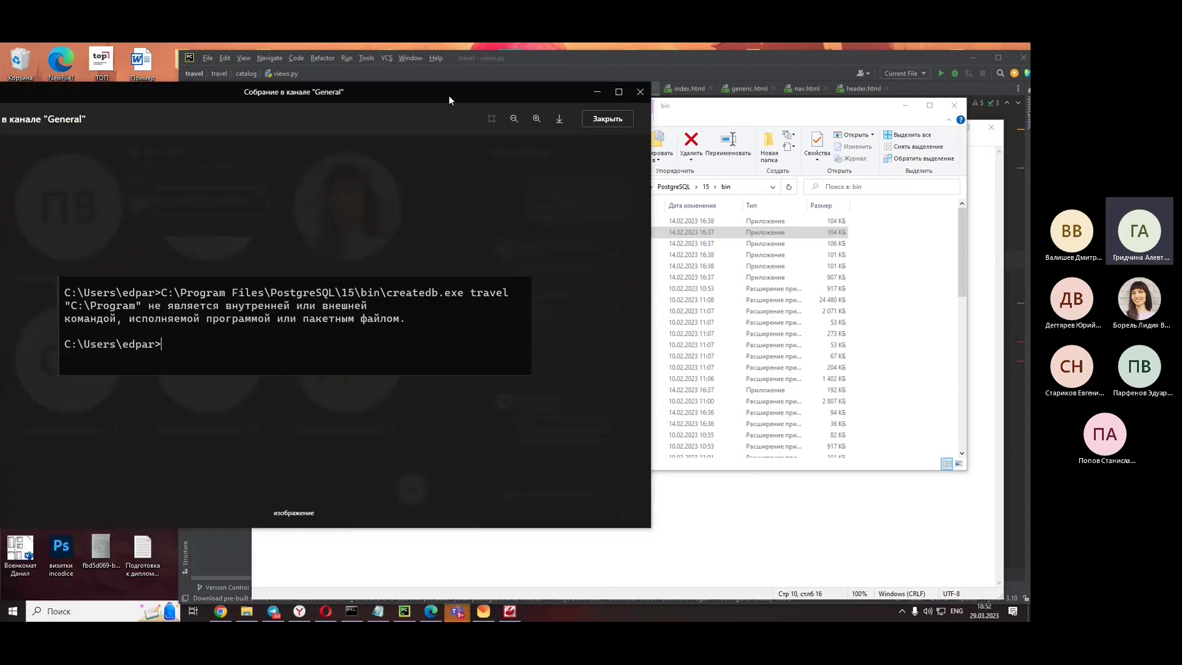
{"action": "key", "text": "Escape"}
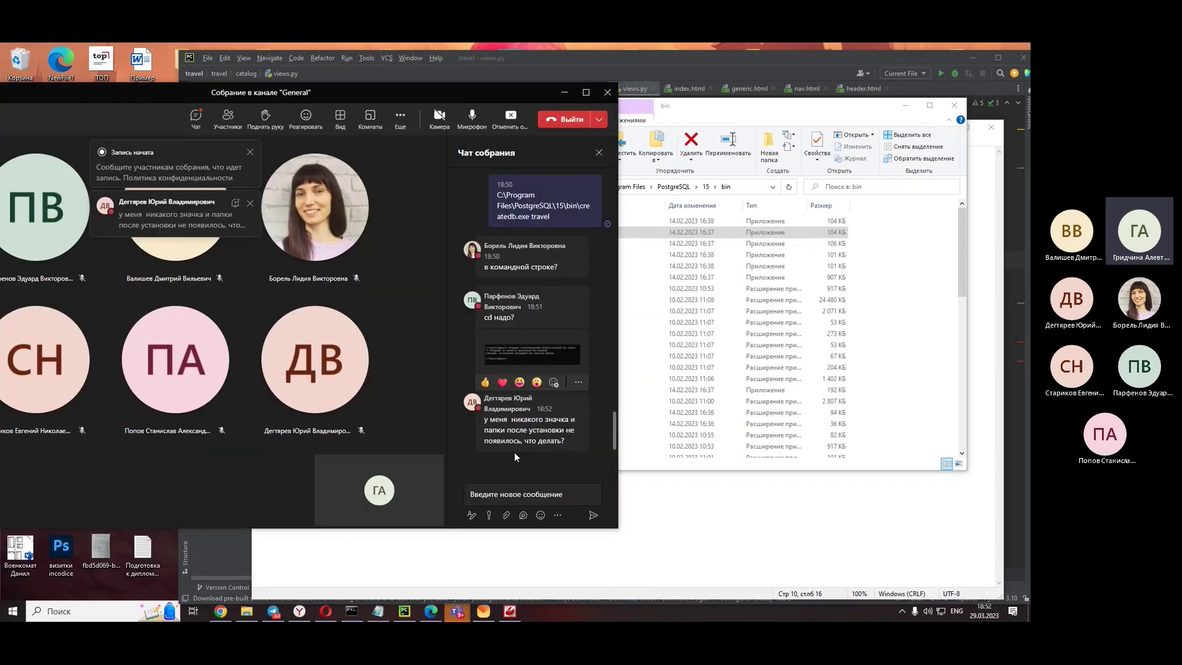
{"action": "left_click", "coordinate": [485, 382]}
{"action": "left_click_drag", "start_coordinate": [548, 91], "coordinate": [99, 60]}
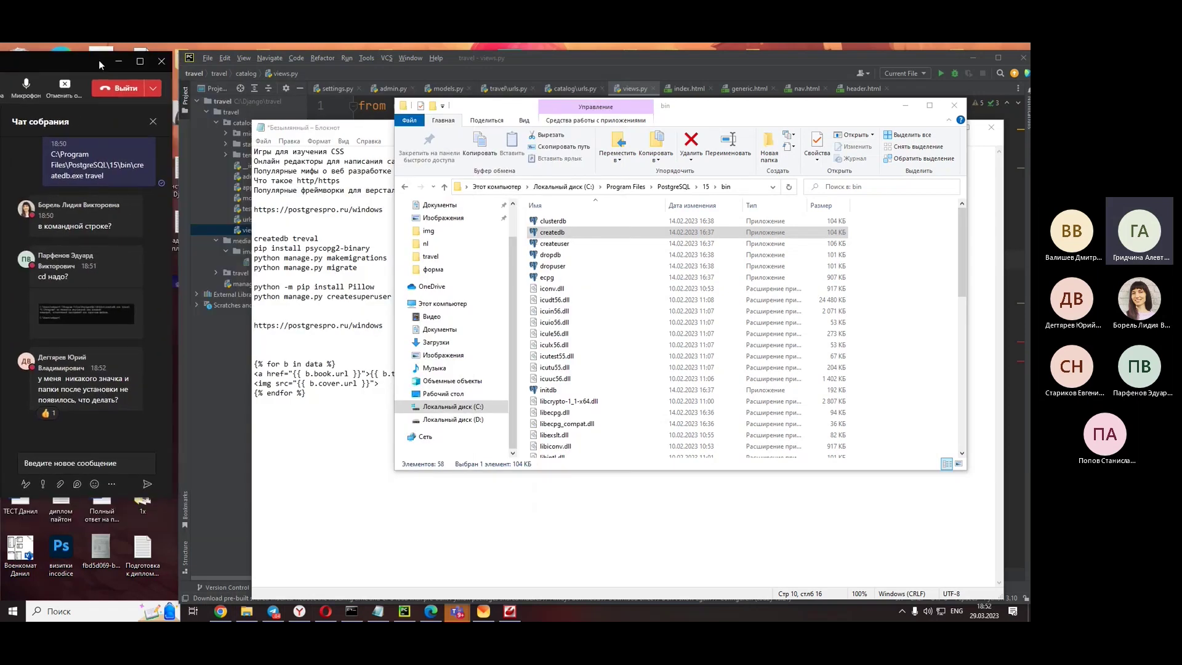
{"action": "left_click", "coordinate": [12, 611]}
{"action": "scroll", "coordinate": [64, 401], "scroll_direction": "down", "scroll_amount": 3}
{"action": "scroll", "coordinate": [64, 401], "scroll_direction": "down", "scroll_amount": 8}
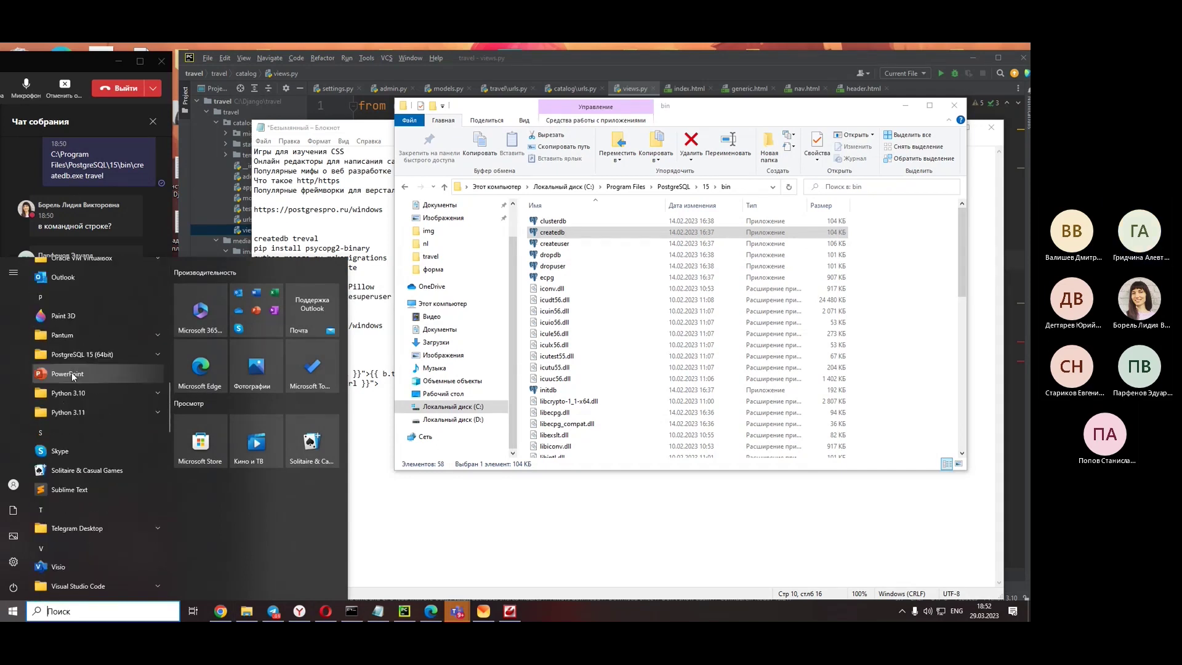
{"action": "left_click", "coordinate": [87, 354]}
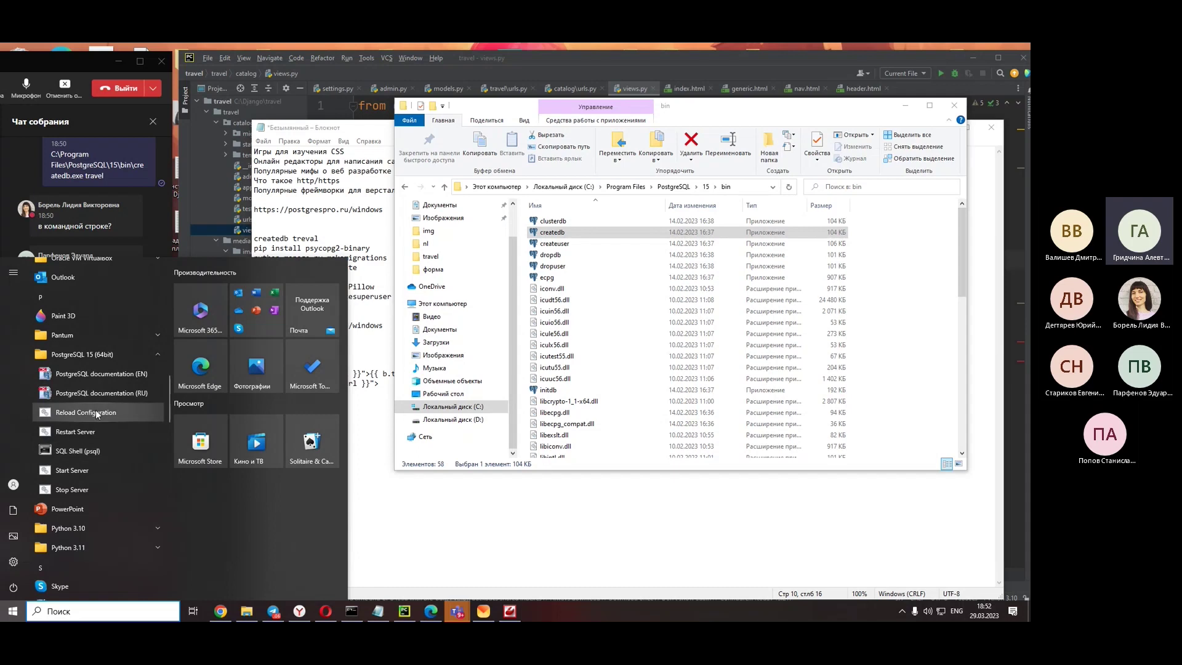
{"action": "right_click", "coordinate": [83, 469]}
{"action": "mouse_move", "coordinate": [139, 498]}
{"action": "left_click", "coordinate": [245, 499]}
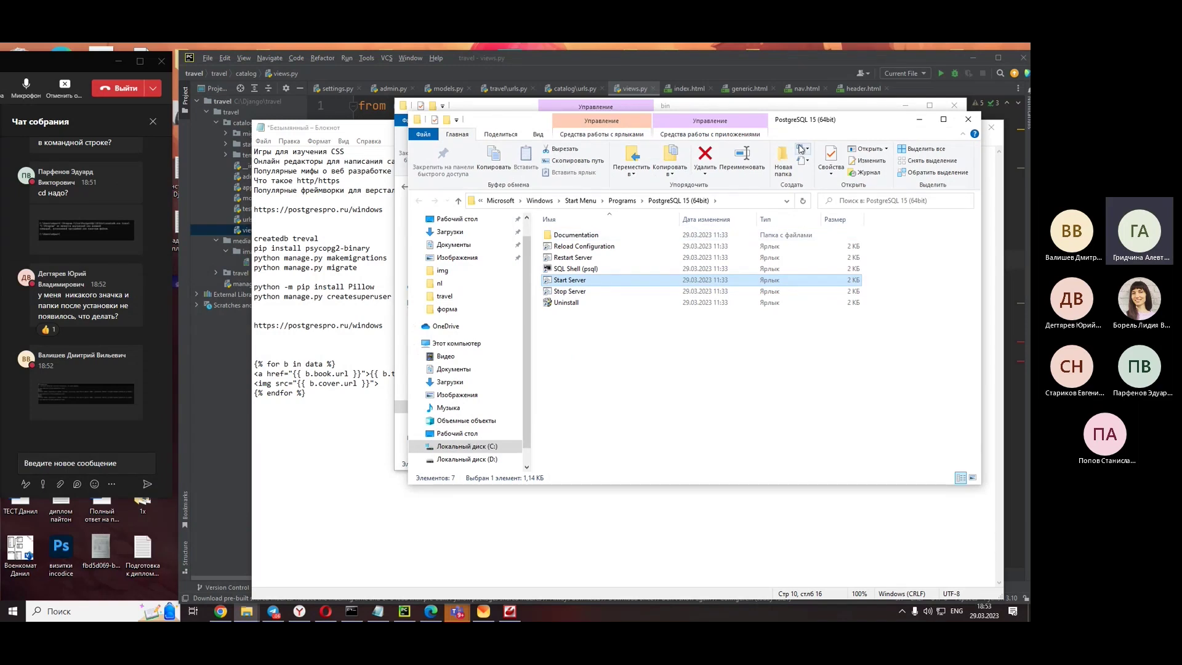
{"action": "left_click", "coordinate": [969, 119]}
{"action": "left_click", "coordinate": [98, 397]}
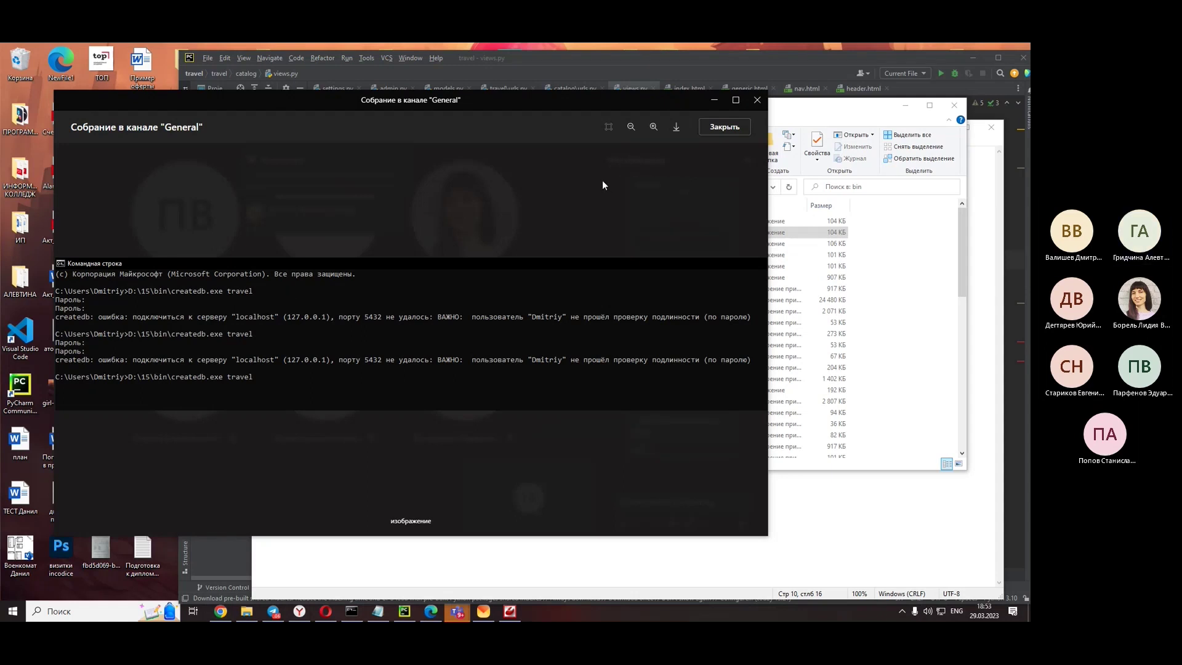
{"action": "key", "text": "Escape"}
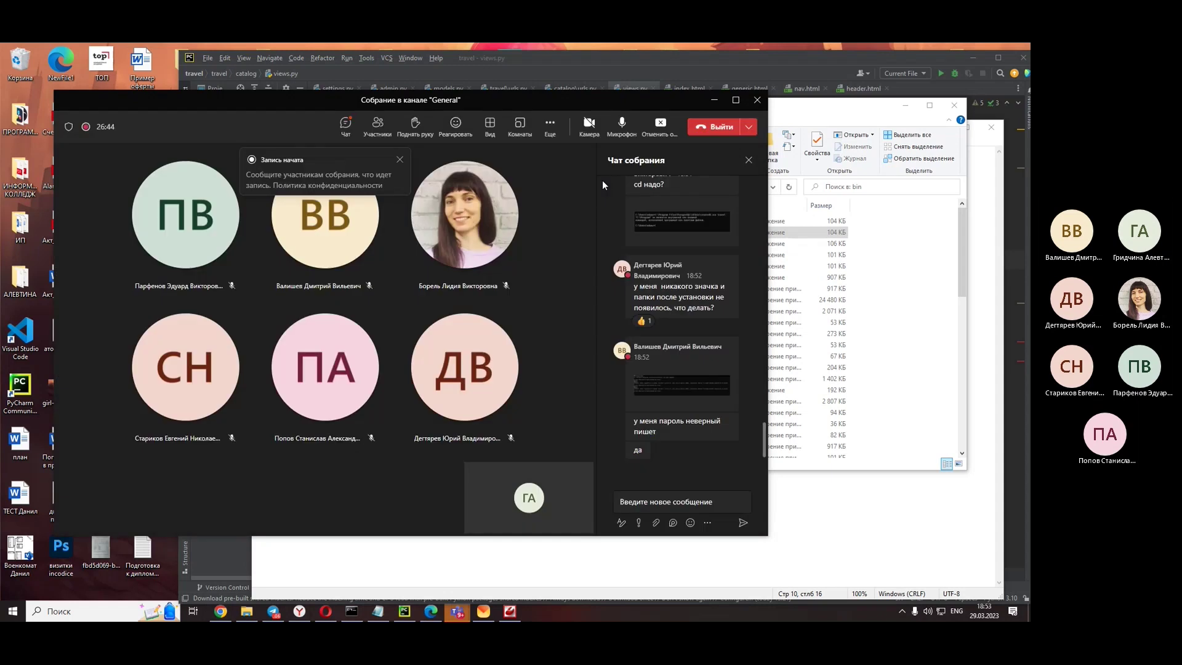
{"action": "left_click", "coordinate": [667, 389]}
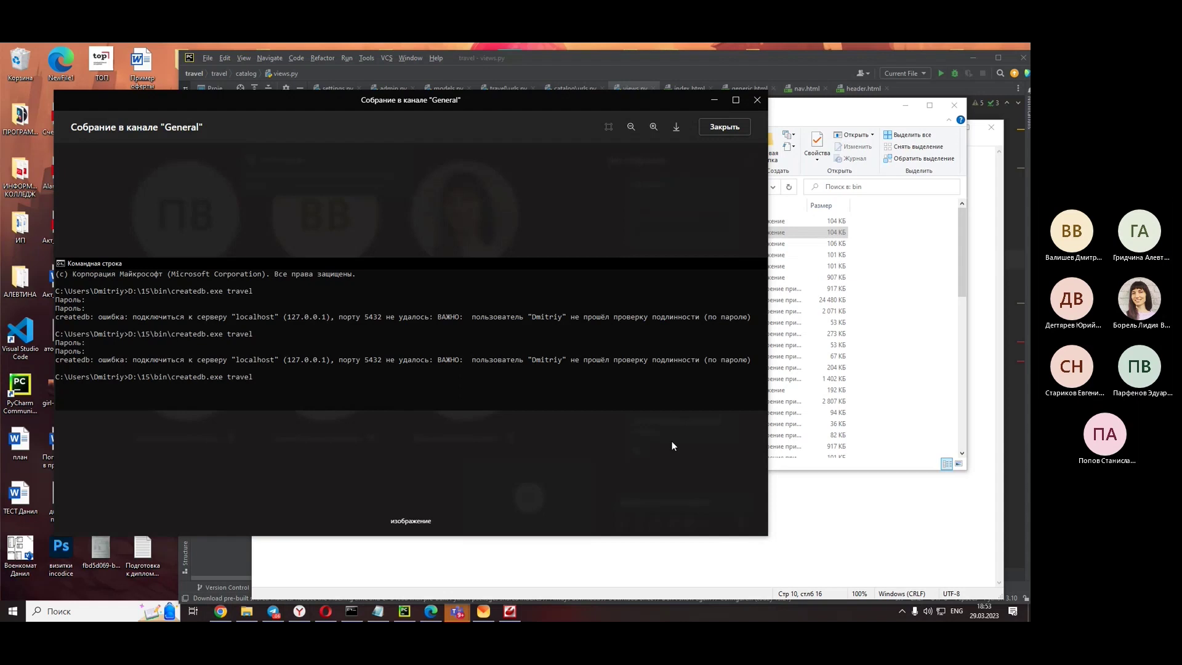
{"action": "key", "text": "Escape"}
{"action": "left_click", "coordinate": [688, 99]}
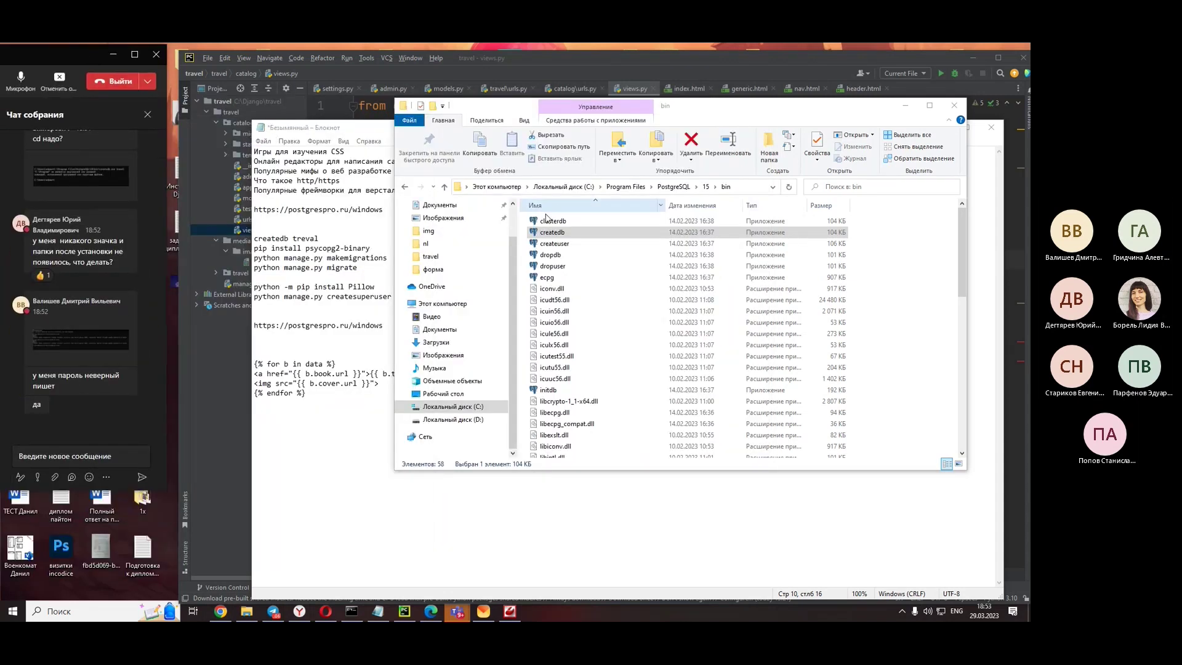
- Run createuser from the bin folder and dismiss its password console
{"action": "double_click", "coordinate": [555, 243]}
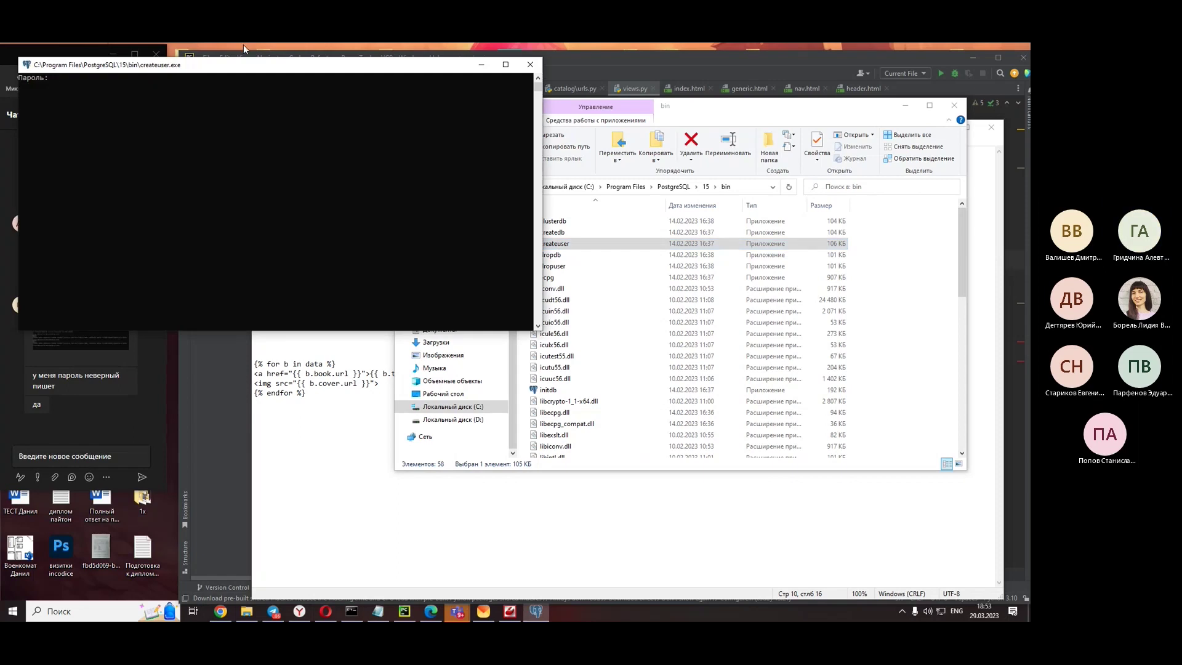
{"action": "left_click_drag", "start_coordinate": [222, 68], "coordinate": [288, 225]}
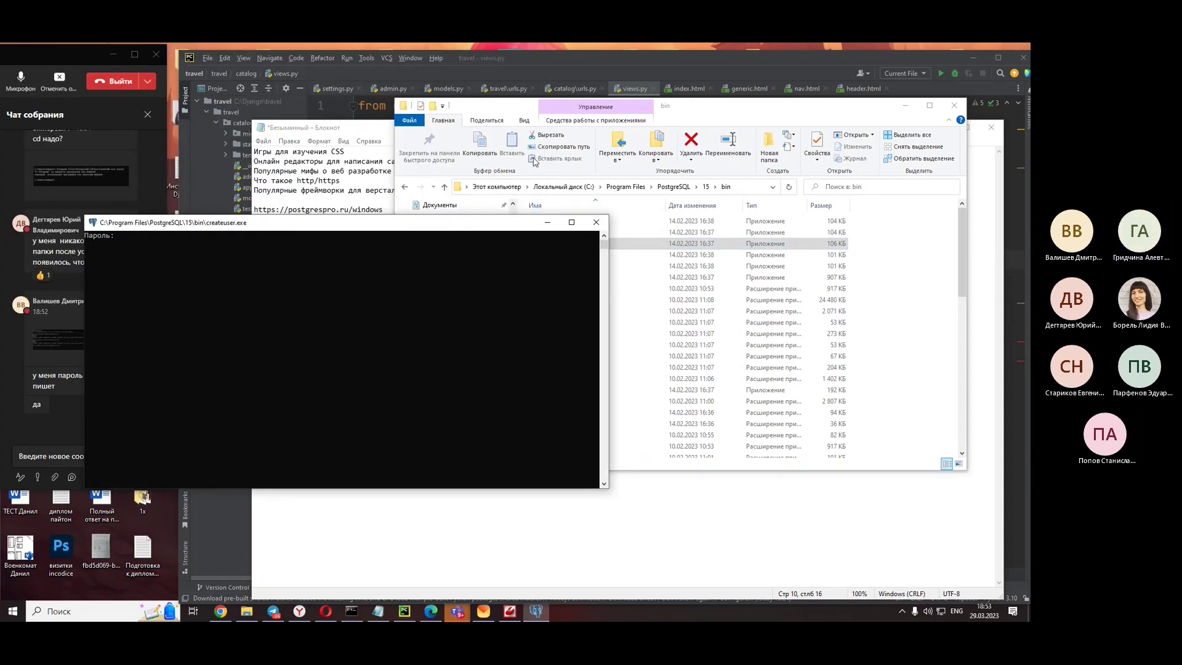
{"action": "key", "text": "Return"}
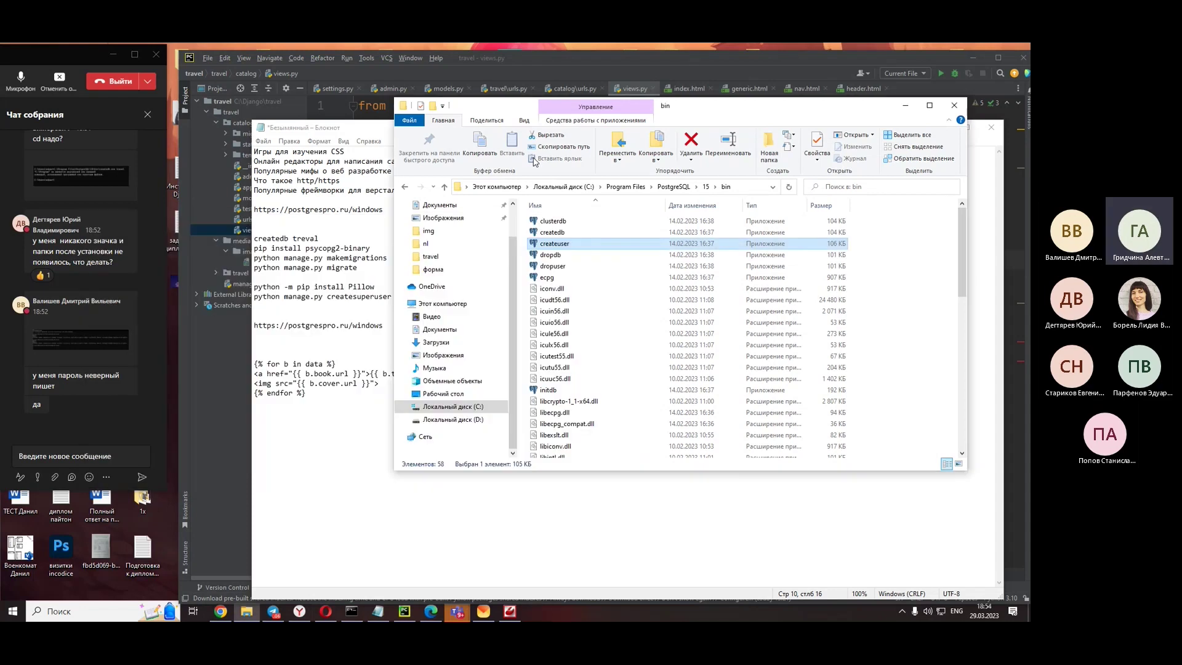
- Look over dropdb, createdb and clusterdb in the bin folder, then minimize File Explorer
{"action": "left_click", "coordinate": [565, 253]}
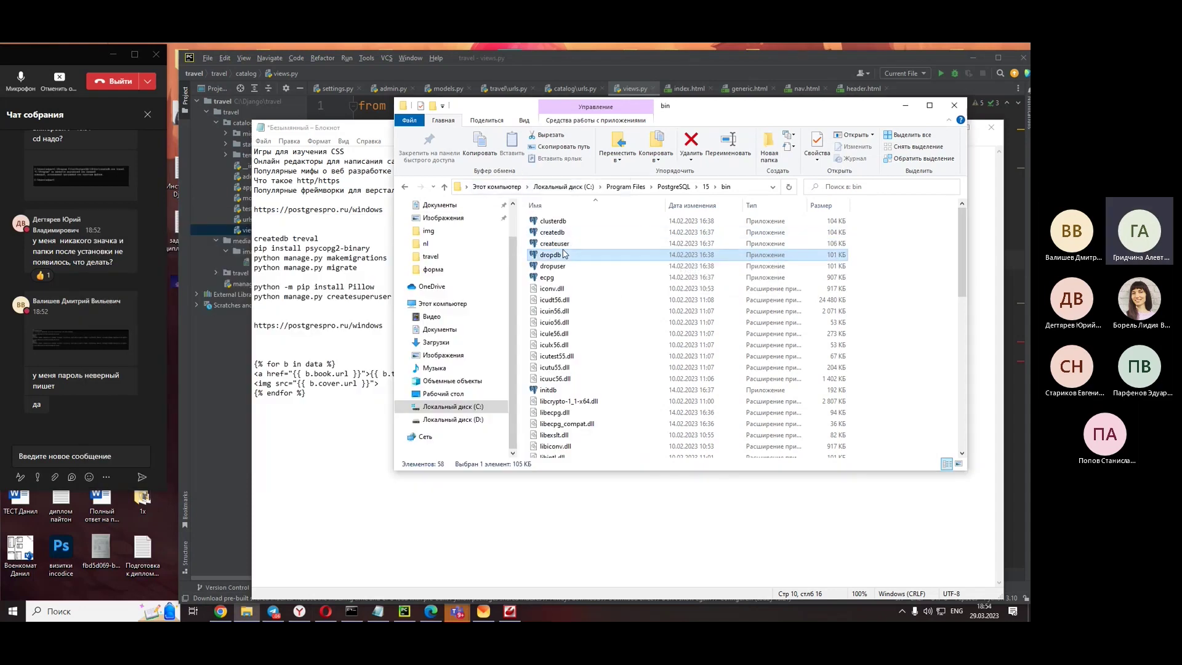
{"action": "left_click", "coordinate": [560, 243]}
{"action": "left_click", "coordinate": [558, 234]}
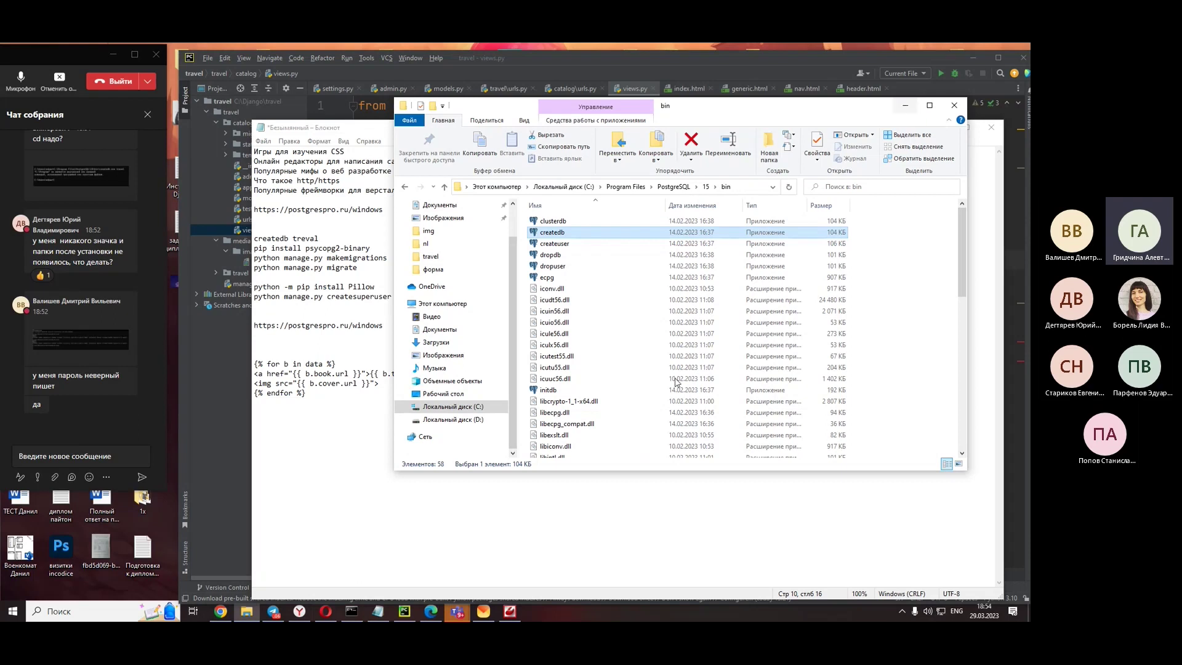
{"action": "scroll", "coordinate": [673, 381], "scroll_direction": "down", "scroll_amount": 6}
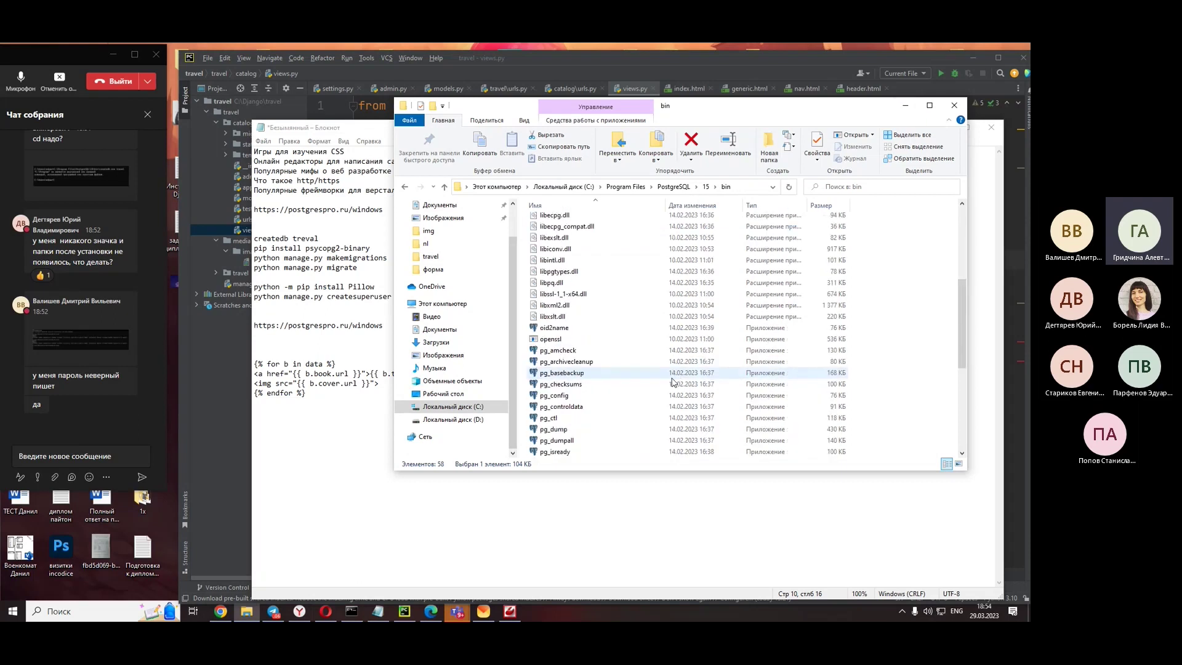
{"action": "scroll", "coordinate": [673, 381], "scroll_direction": "up", "scroll_amount": 6}
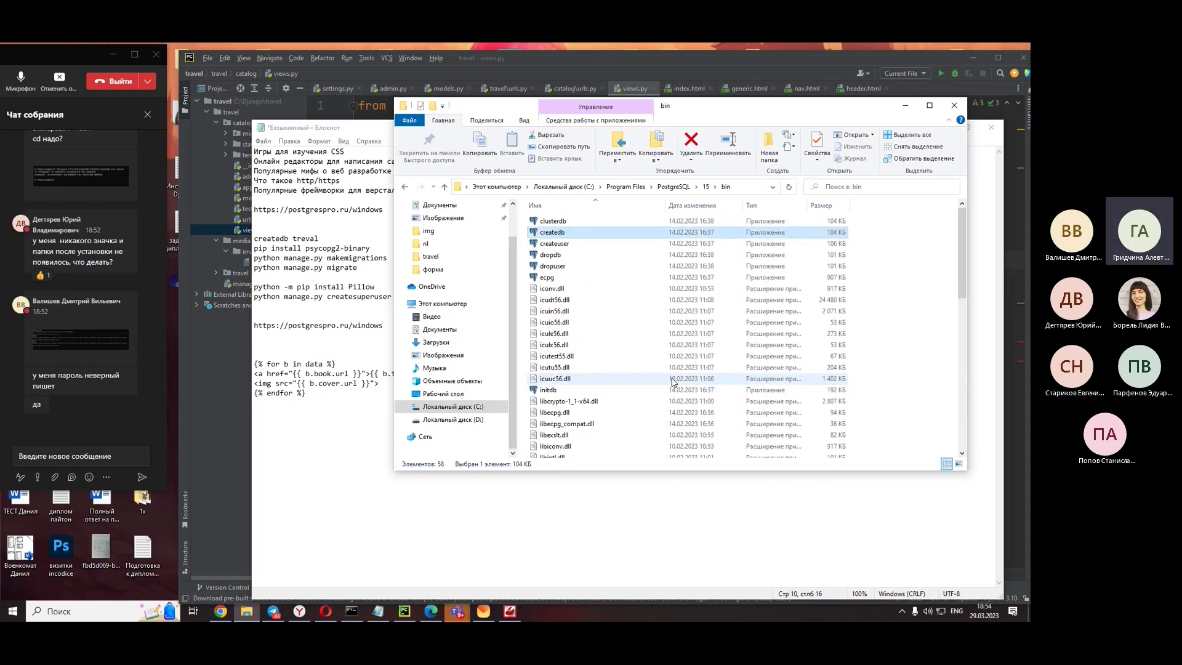
{"action": "left_click", "coordinate": [701, 220]}
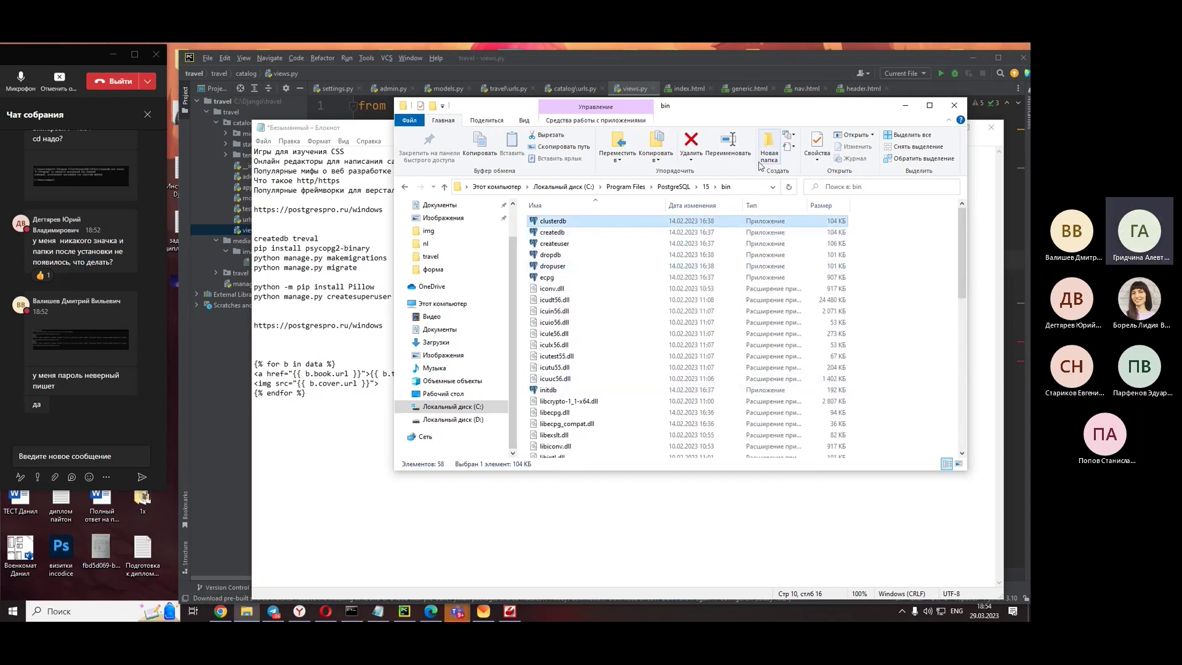
{"action": "left_click", "coordinate": [905, 105]}
- Open the Start menu and scroll down its list of installed apps
{"action": "key", "text": "super"}
{"action": "scroll", "coordinate": [103, 503], "scroll_direction": "down", "scroll_amount": 10}
{"action": "scroll", "coordinate": [99, 501], "scroll_direction": "down", "scroll_amount": 12}
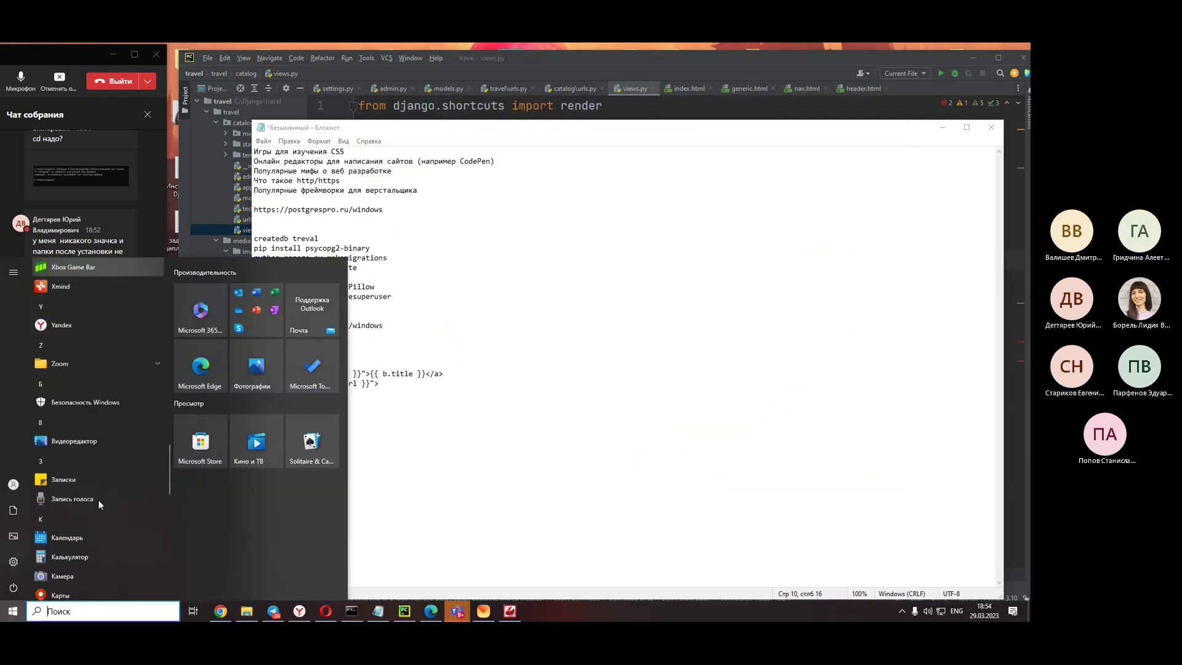
- Expand the PostgreSQL 15 (64bit) group in the Start menu, then close the menu back to Notepad
{"action": "scroll", "coordinate": [98, 500], "scroll_direction": "up", "scroll_amount": 7}
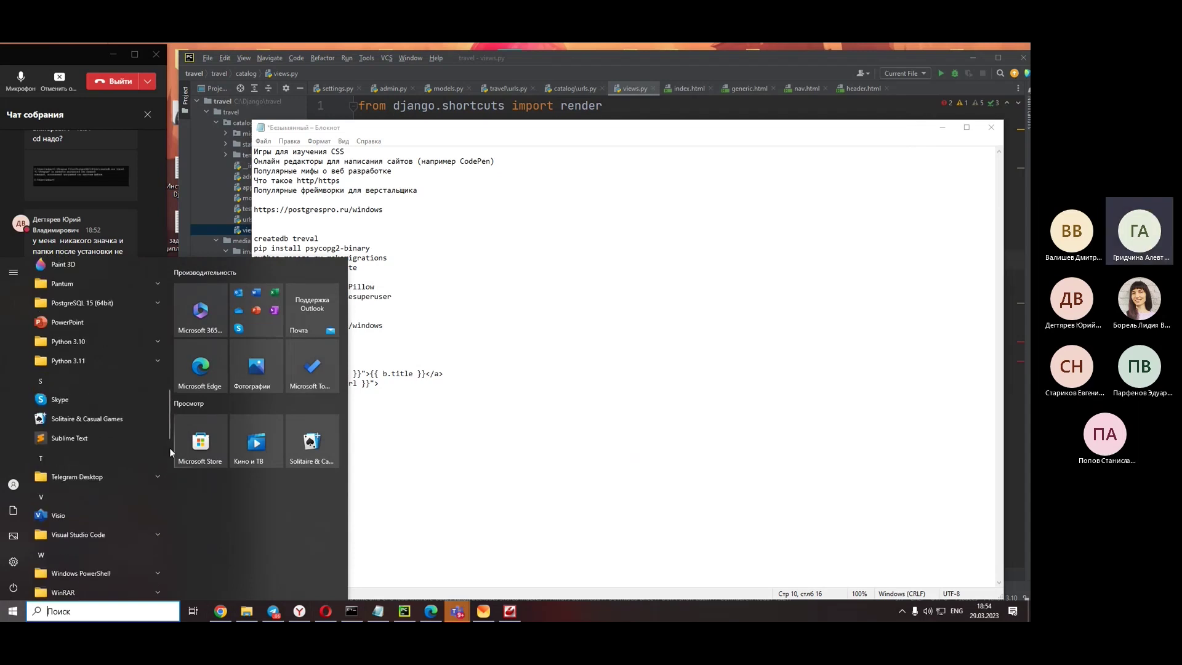
{"action": "left_click", "coordinate": [103, 306]}
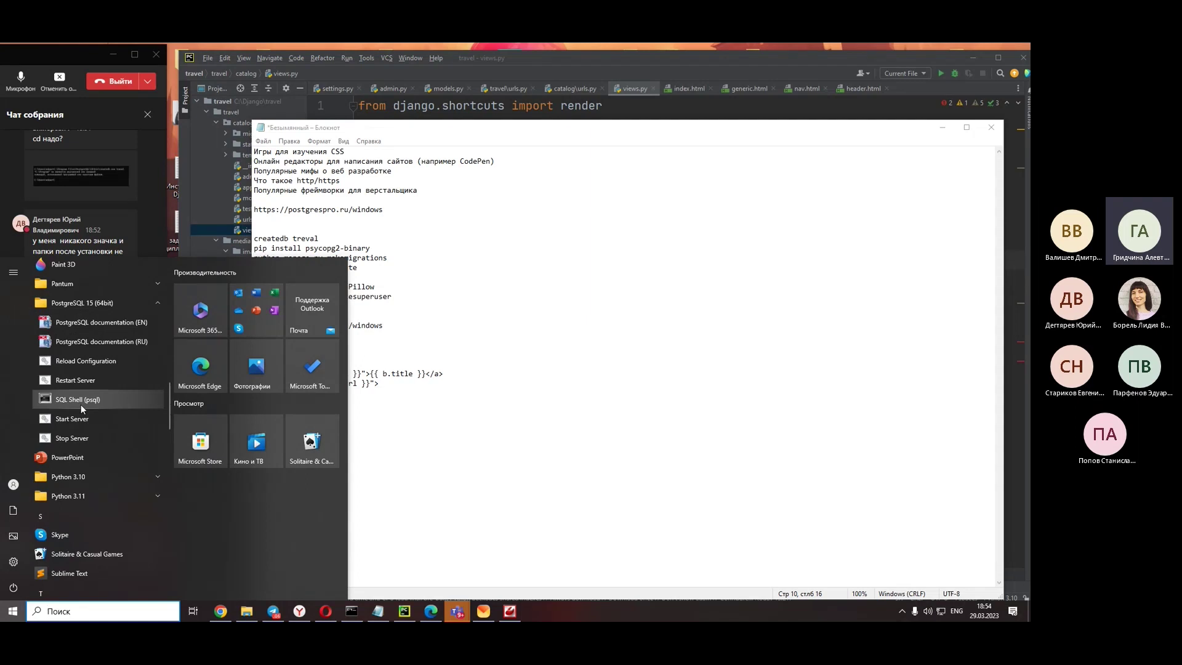
{"action": "left_click", "coordinate": [481, 326]}
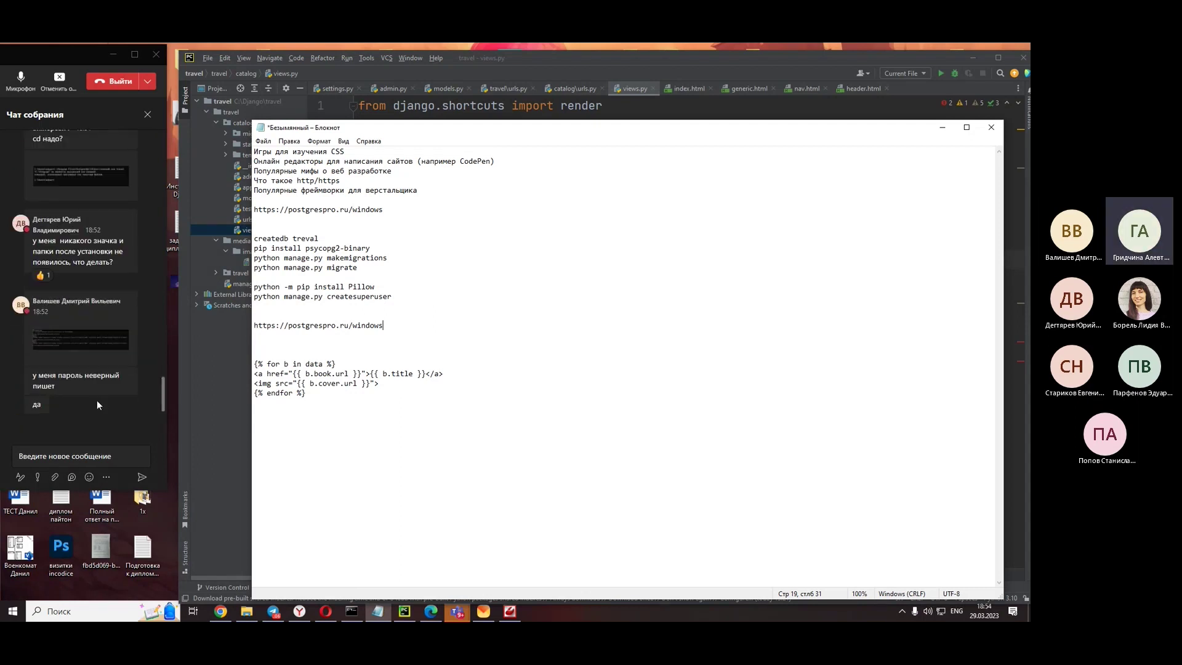
- Bring the Teams meeting chat forward and widen it beside the Notepad notes
{"action": "left_click", "coordinate": [154, 448]}
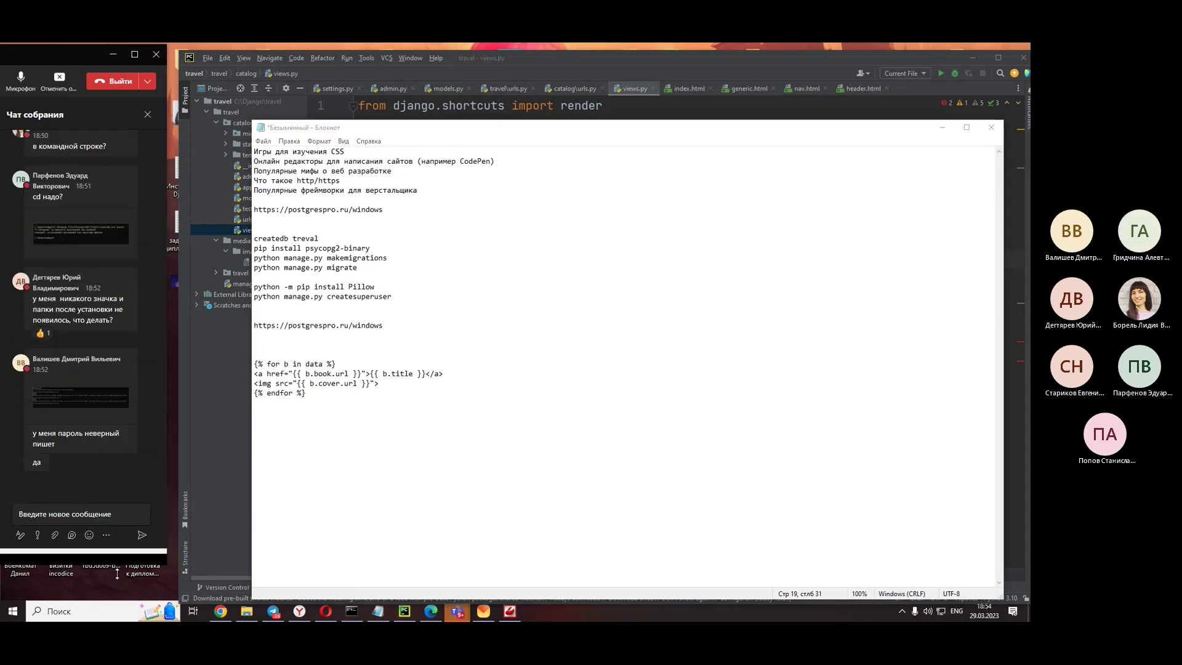
{"action": "left_click_drag", "start_coordinate": [167, 423], "coordinate": [178, 418]}
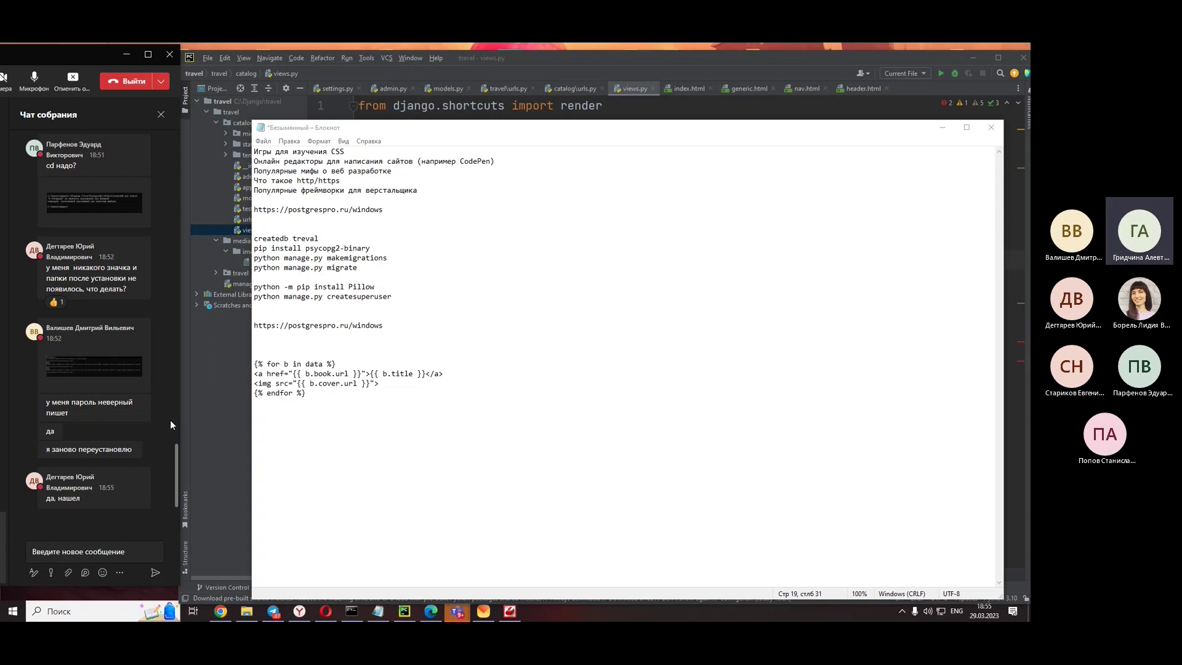
{"action": "left_click_drag", "start_coordinate": [40, 55], "coordinate": [39, 56]}
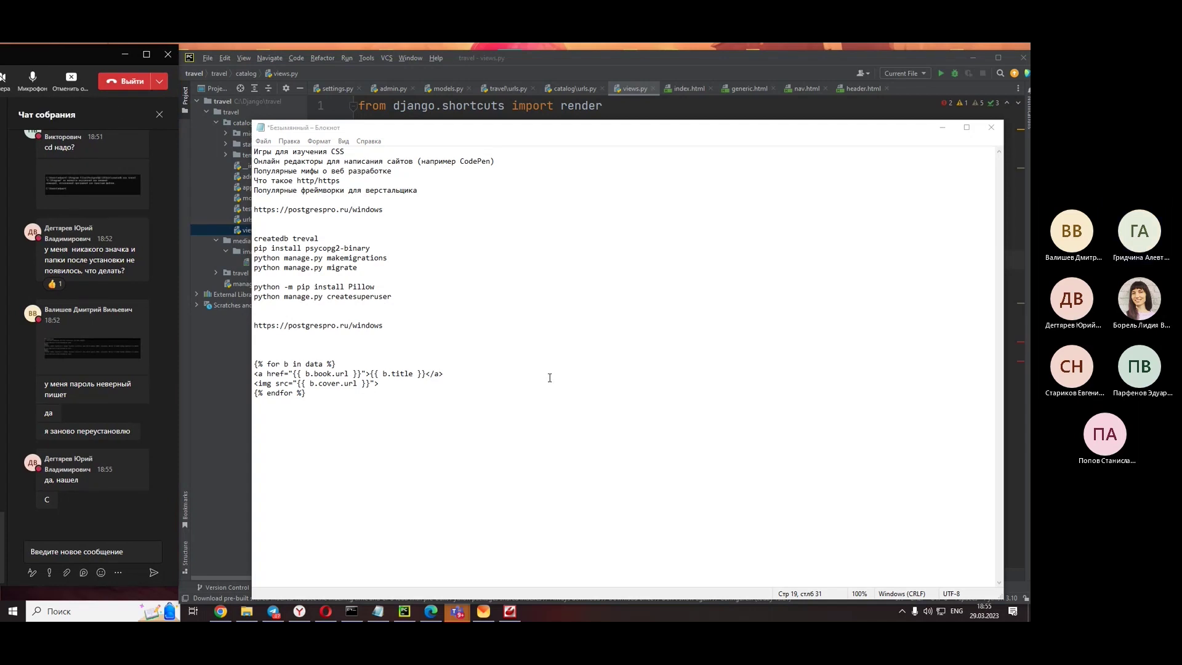
- Open the Start menu and scroll through the installed apps list
{"action": "key", "text": "super"}
{"action": "scroll", "coordinate": [121, 439], "scroll_direction": "down", "scroll_amount": 5}
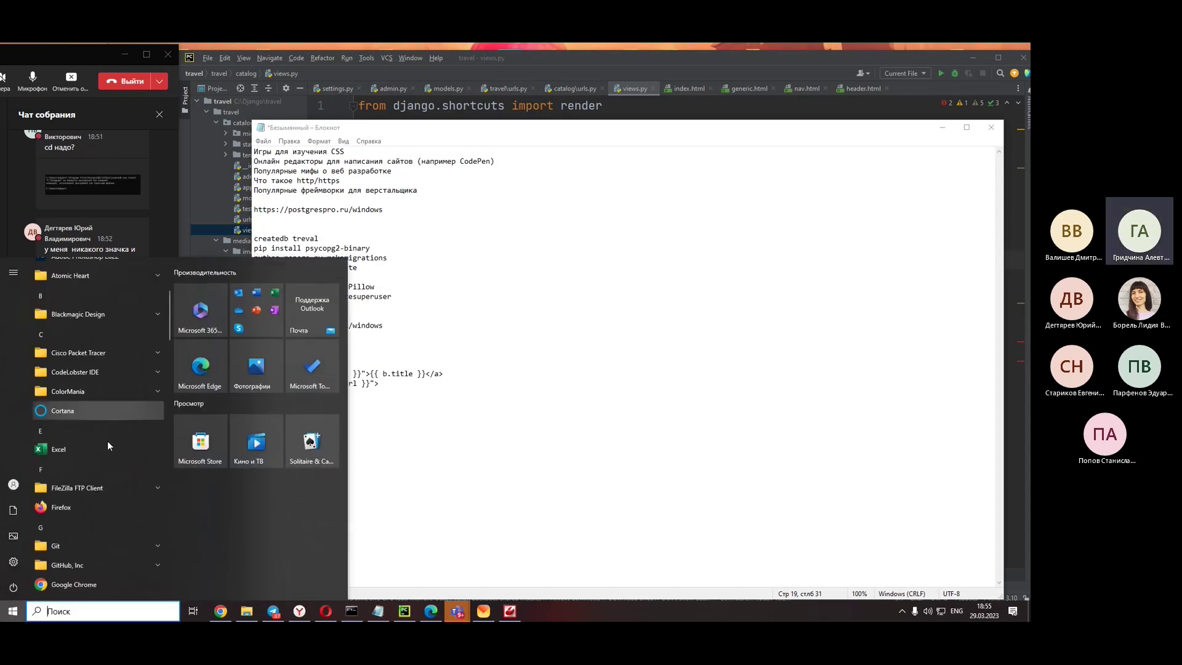
{"action": "scroll", "coordinate": [123, 408], "scroll_direction": "down", "scroll_amount": 6}
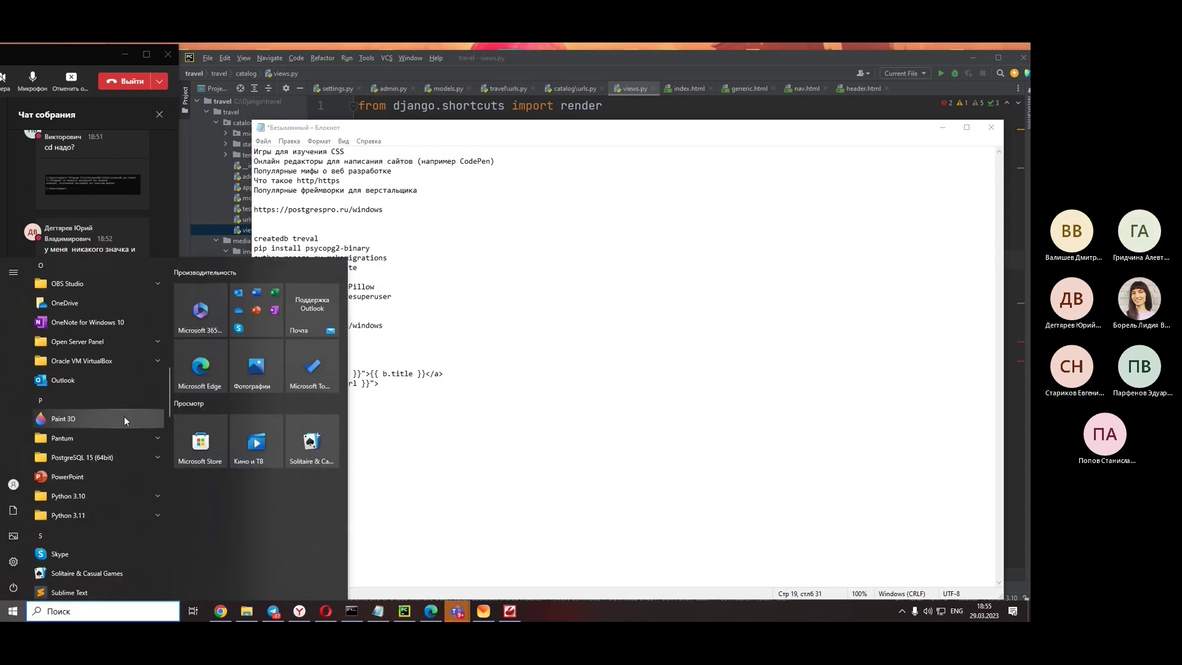
- Scroll the app list, close Start without launching anything, and switch to the Command Prompt running Django
{"action": "scroll", "coordinate": [121, 409], "scroll_direction": "down", "scroll_amount": 6}
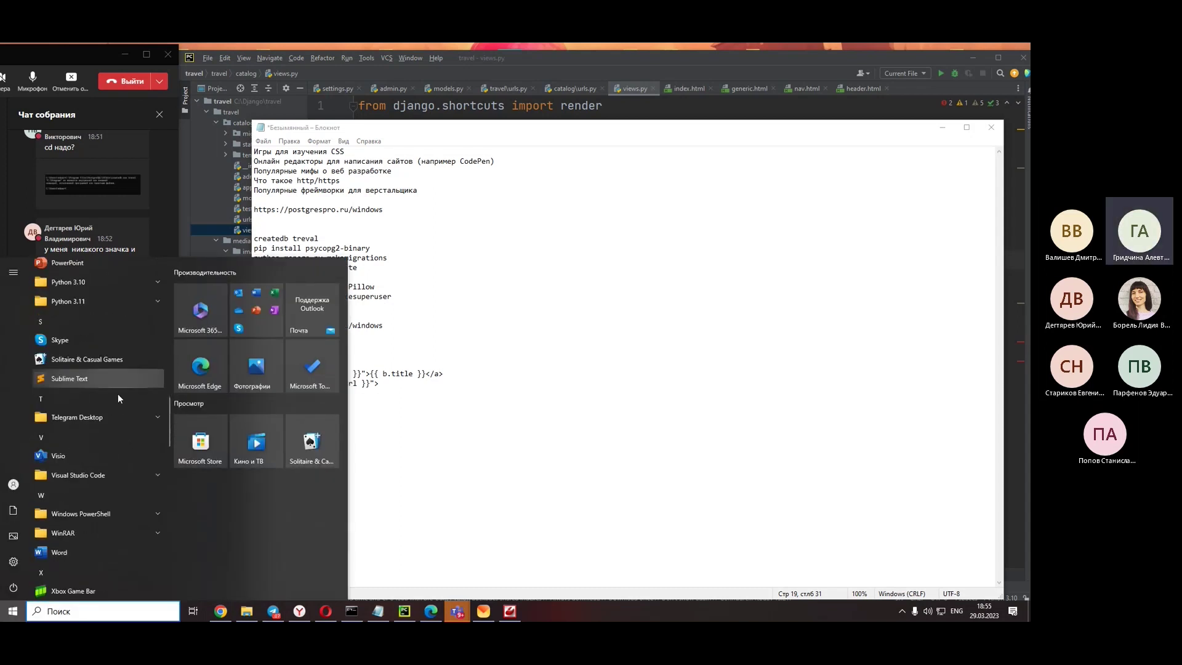
{"action": "scroll", "coordinate": [115, 400], "scroll_direction": "down", "scroll_amount": 6}
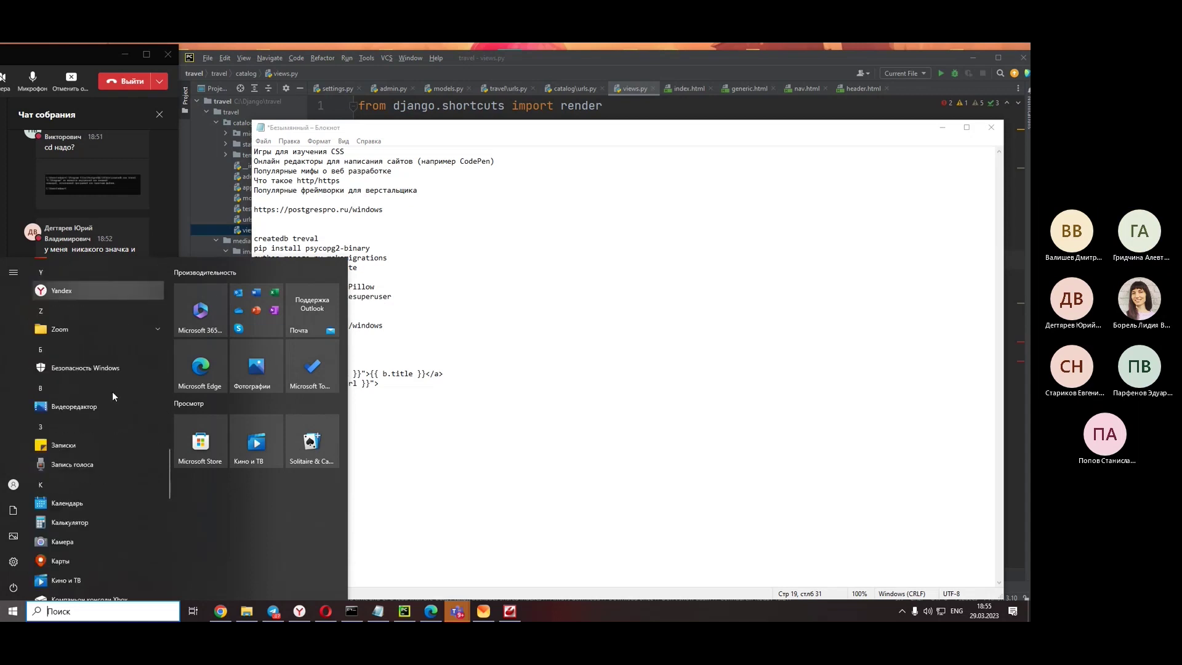
{"action": "scroll", "coordinate": [112, 401], "scroll_direction": "down", "scroll_amount": 6}
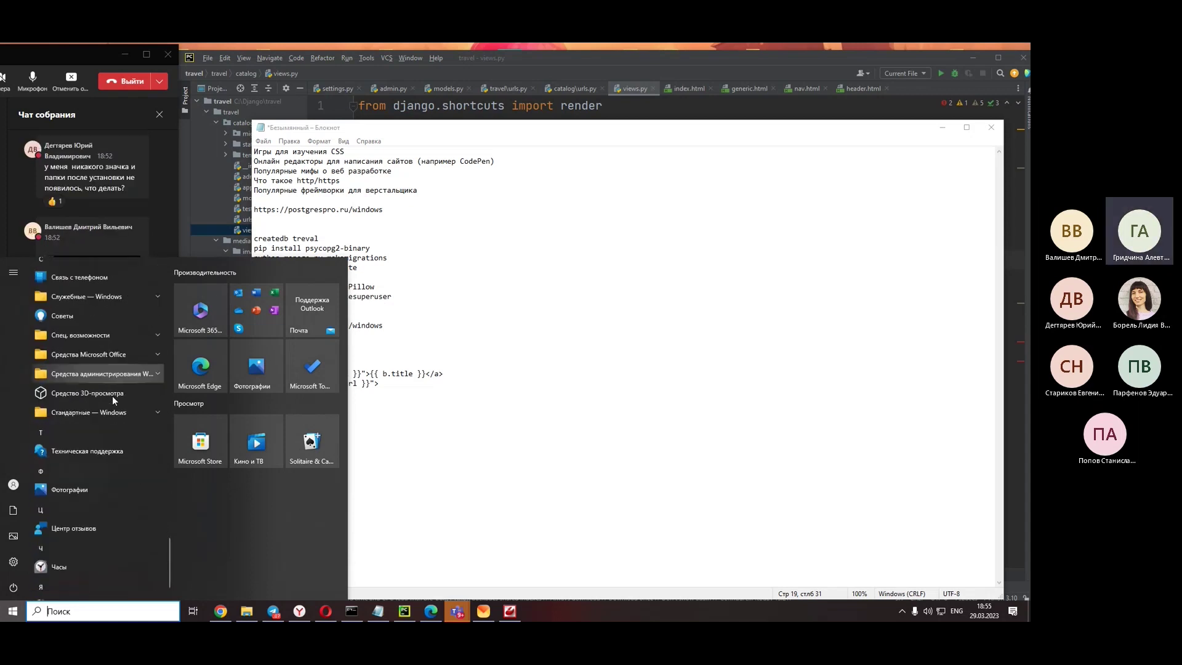
{"action": "left_click", "coordinate": [603, 288]}
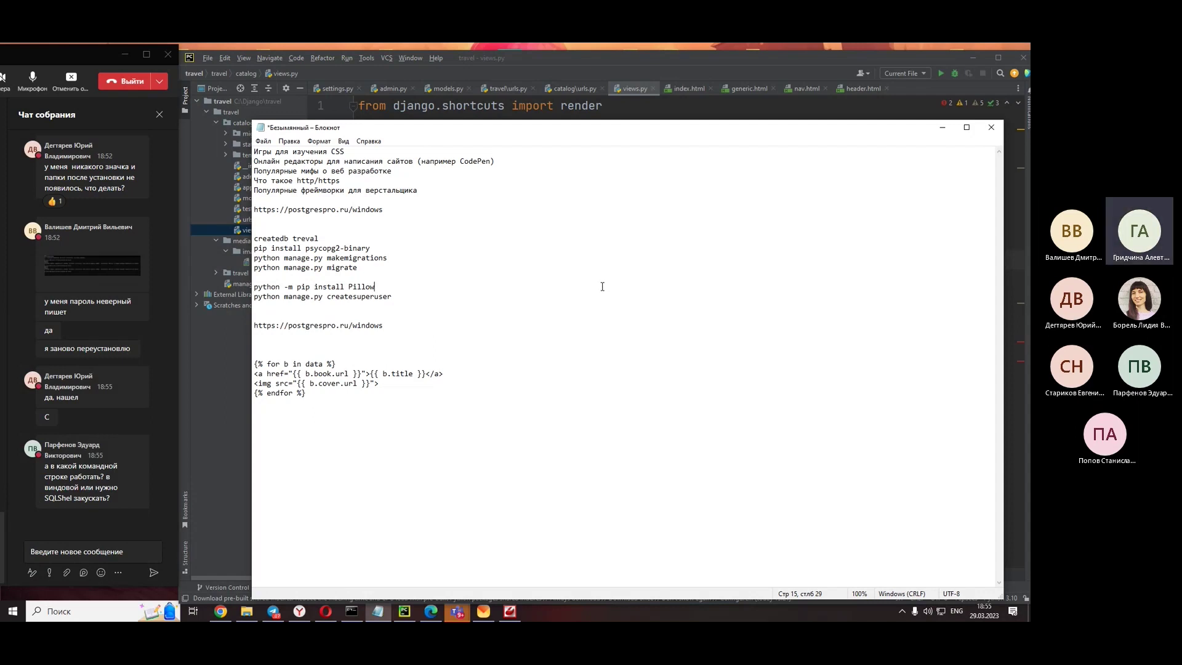
{"action": "left_click", "coordinate": [390, 441]}
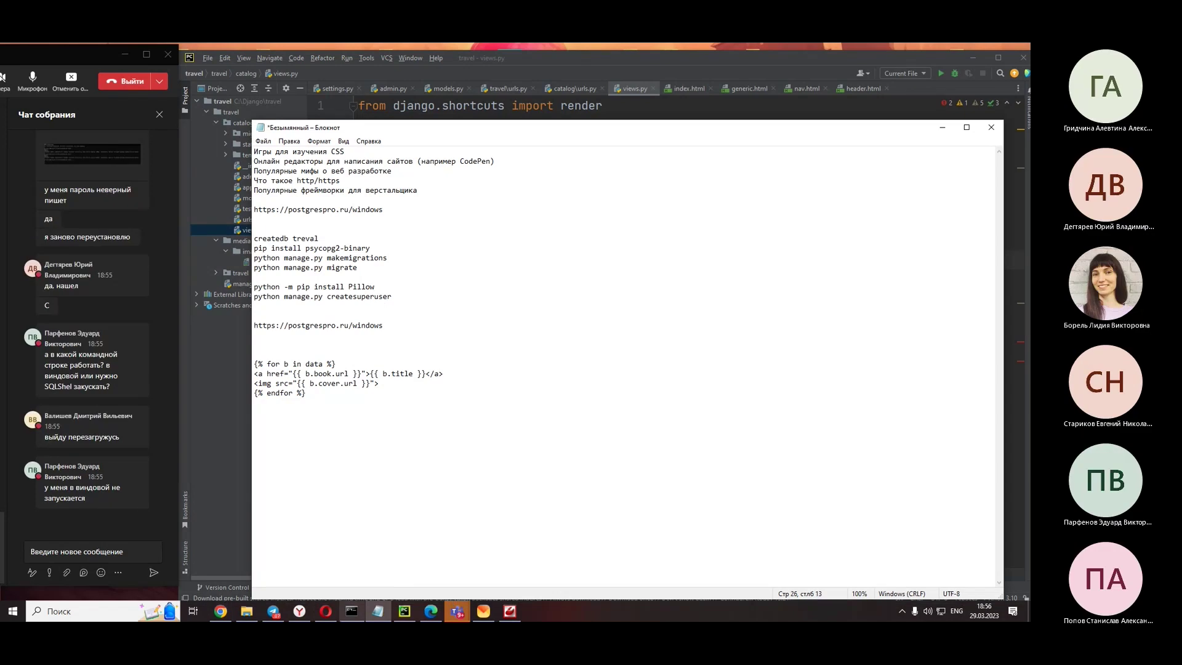
{"action": "left_click", "coordinate": [351, 611]}
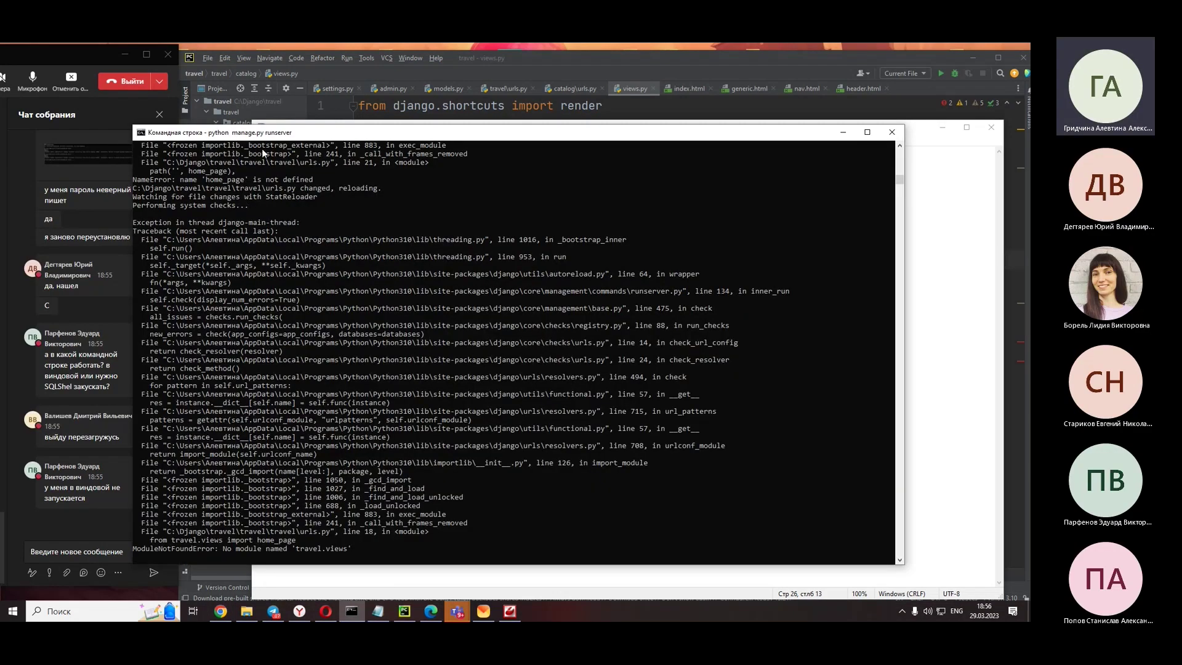
- Scroll the runserver traceback ending in ModuleNotFoundError for 'travel.views', then return to views.py in PyCharm
{"action": "left_click_drag", "start_coordinate": [272, 133], "coordinate": [345, 127]}
{"action": "scroll", "coordinate": [351, 448], "scroll_direction": "down", "scroll_amount": 2}
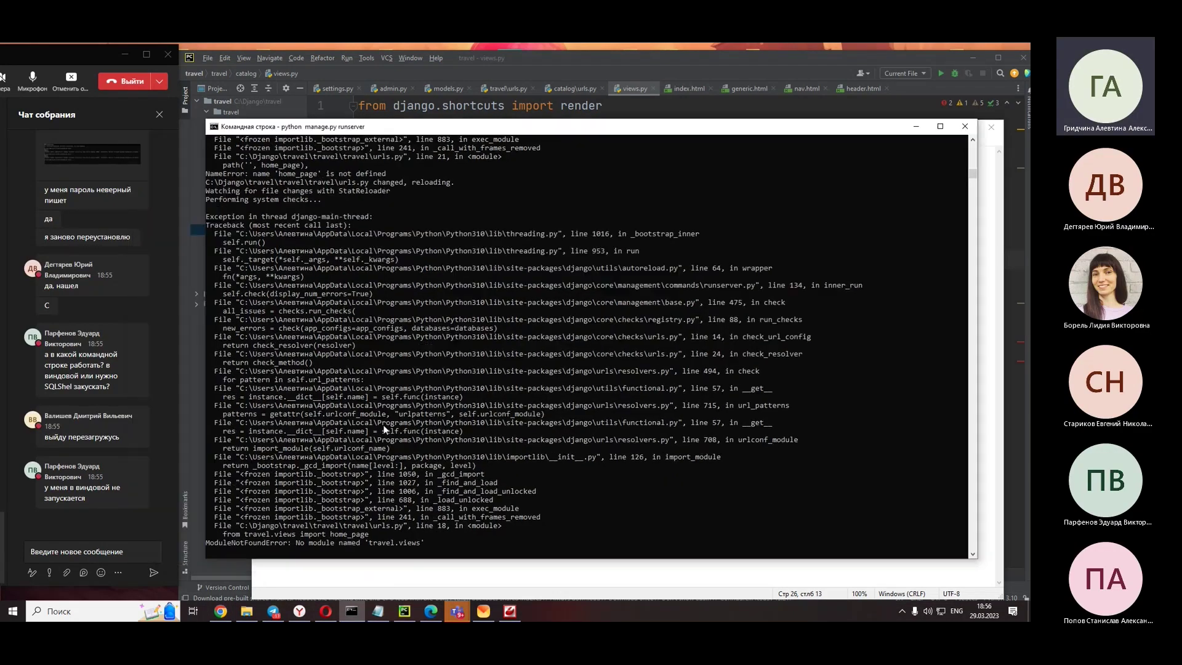
{"action": "scroll", "coordinate": [347, 428], "scroll_direction": "up", "scroll_amount": 1}
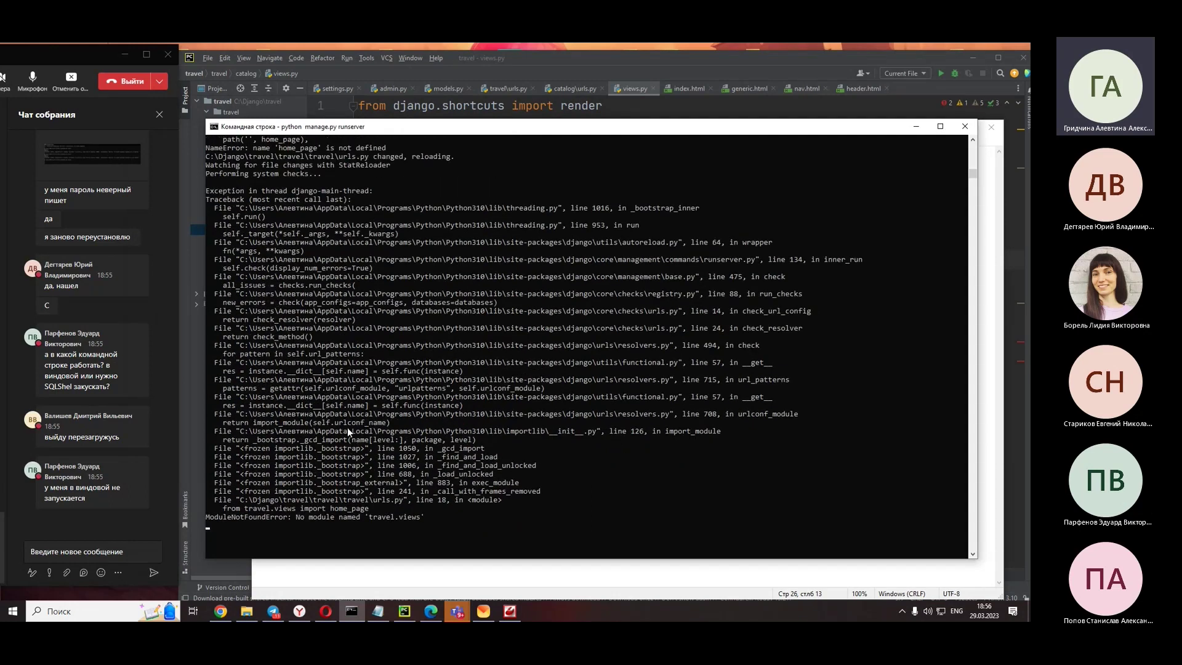
{"action": "scroll", "coordinate": [347, 427], "scroll_direction": "up", "scroll_amount": 2}
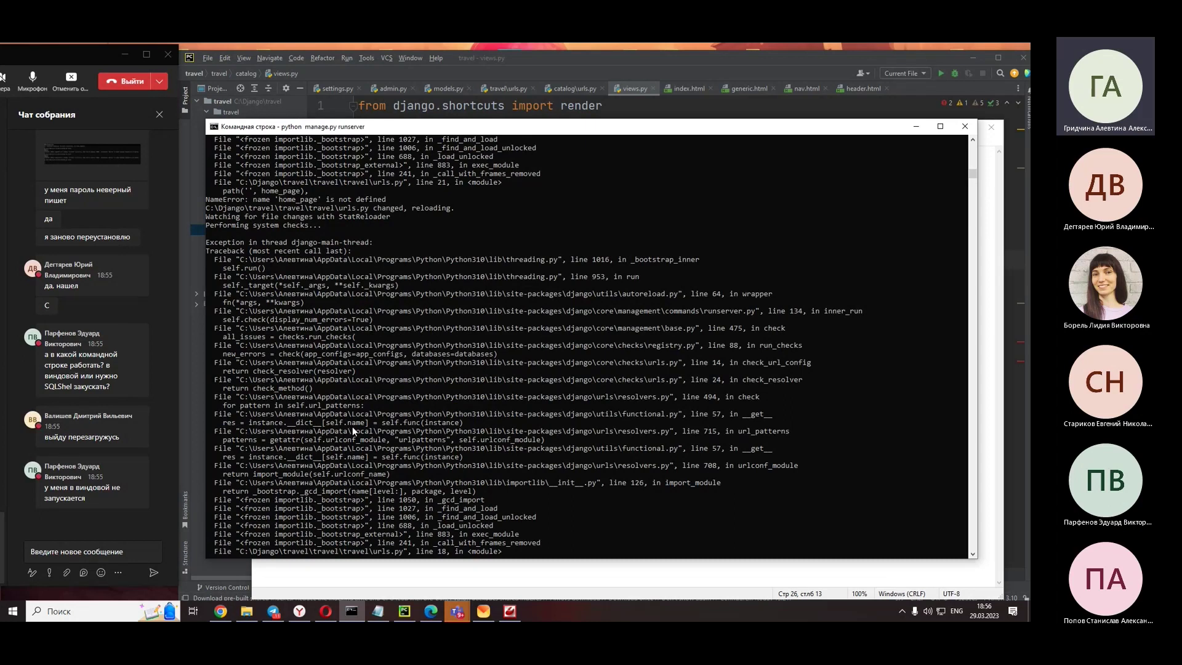
{"action": "scroll", "coordinate": [353, 429], "scroll_direction": "down", "scroll_amount": 1}
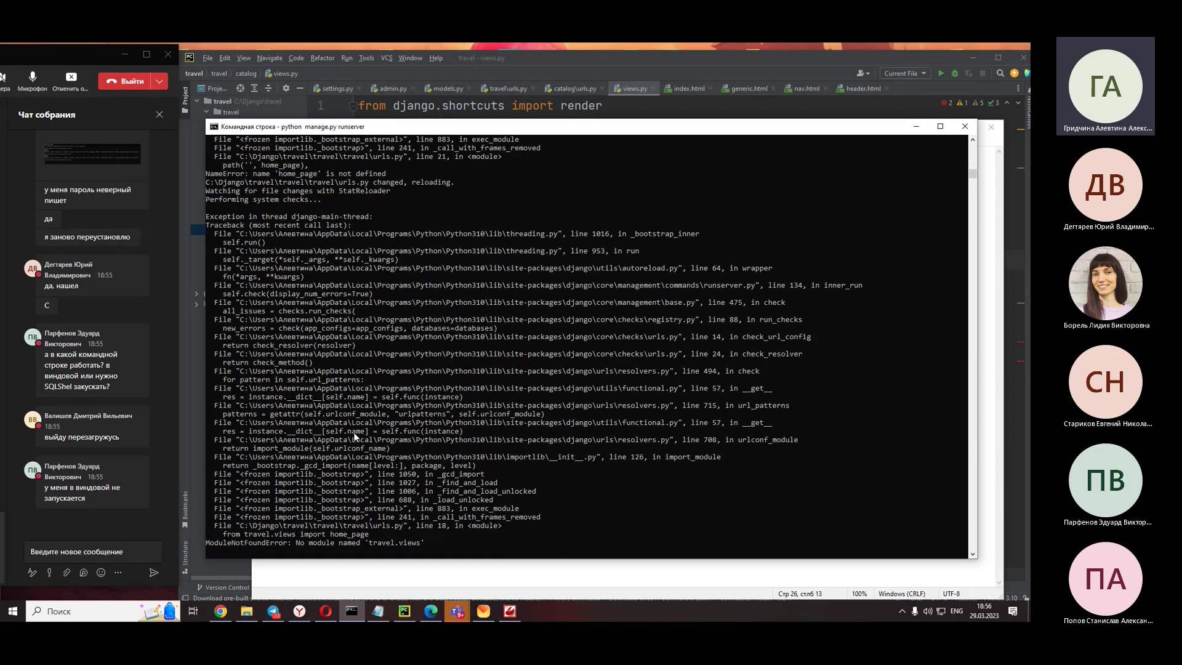
{"action": "scroll", "coordinate": [353, 432], "scroll_direction": "down", "scroll_amount": 1}
{"action": "scroll", "coordinate": [353, 433], "scroll_direction": "up", "scroll_amount": 1}
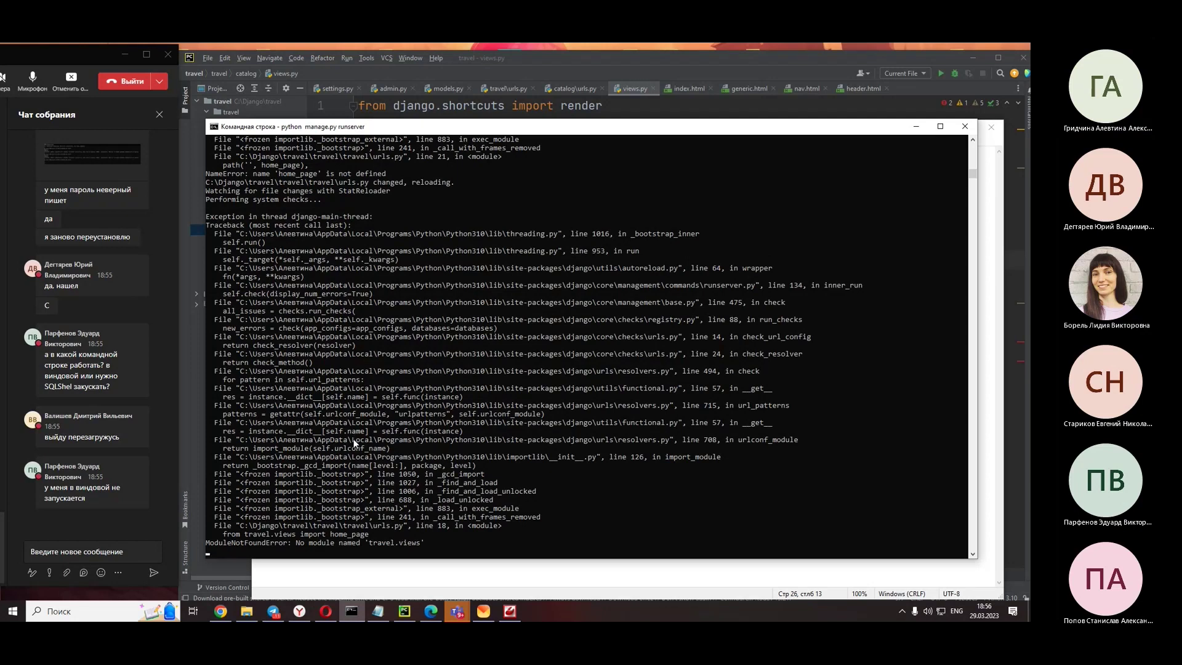
{"action": "left_click_drag", "start_coordinate": [687, 53], "coordinate": [687, 45]}
{"action": "left_click", "coordinate": [585, 330]}
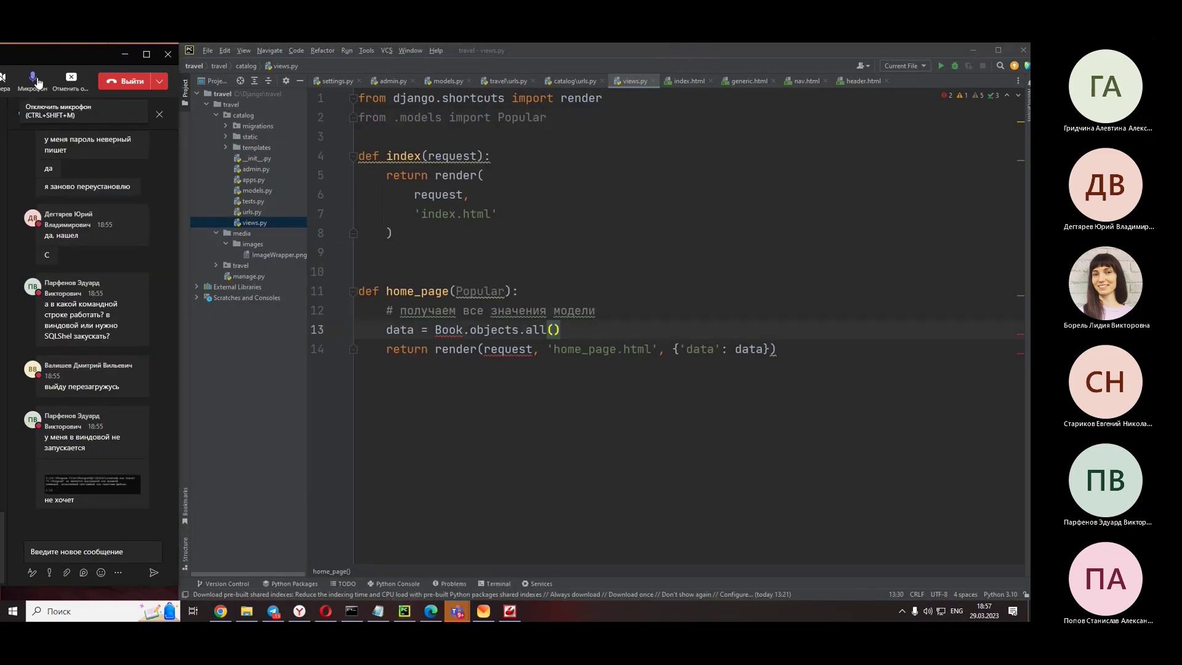
- Put the caret after Book.objects.all() on line 13 and shift the viewer to show the failed createdb console
{"action": "left_click", "coordinate": [106, 512]}
{"action": "left_click_drag", "start_coordinate": [15, 54], "coordinate": [531, 73]}
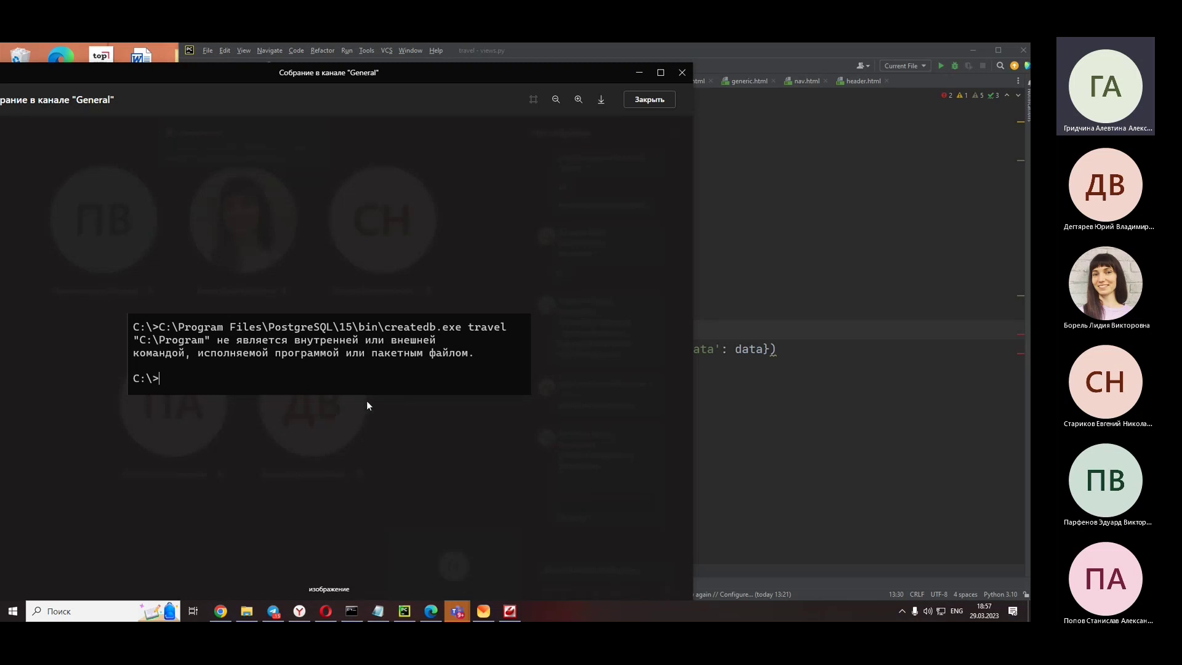
- Close the shared terminal screenshot, move the meeting window aside, and place the caret on the views.py return line
{"action": "left_click", "coordinate": [423, 445]}
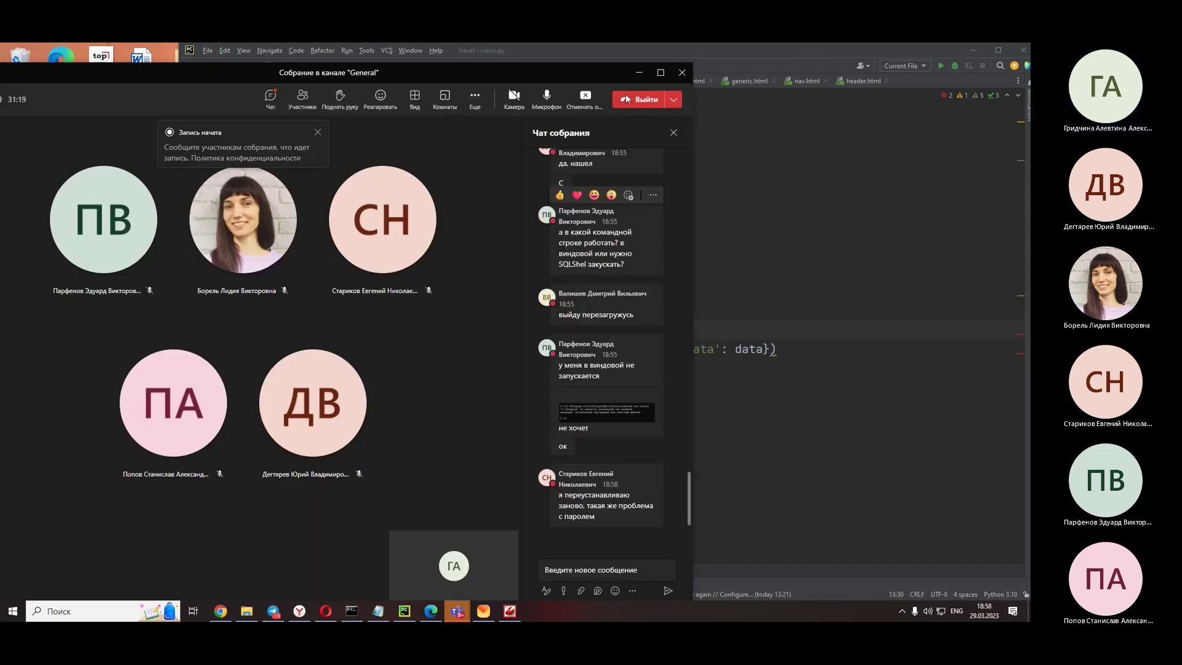
{"action": "left_click_drag", "start_coordinate": [609, 71], "coordinate": [91, 57]}
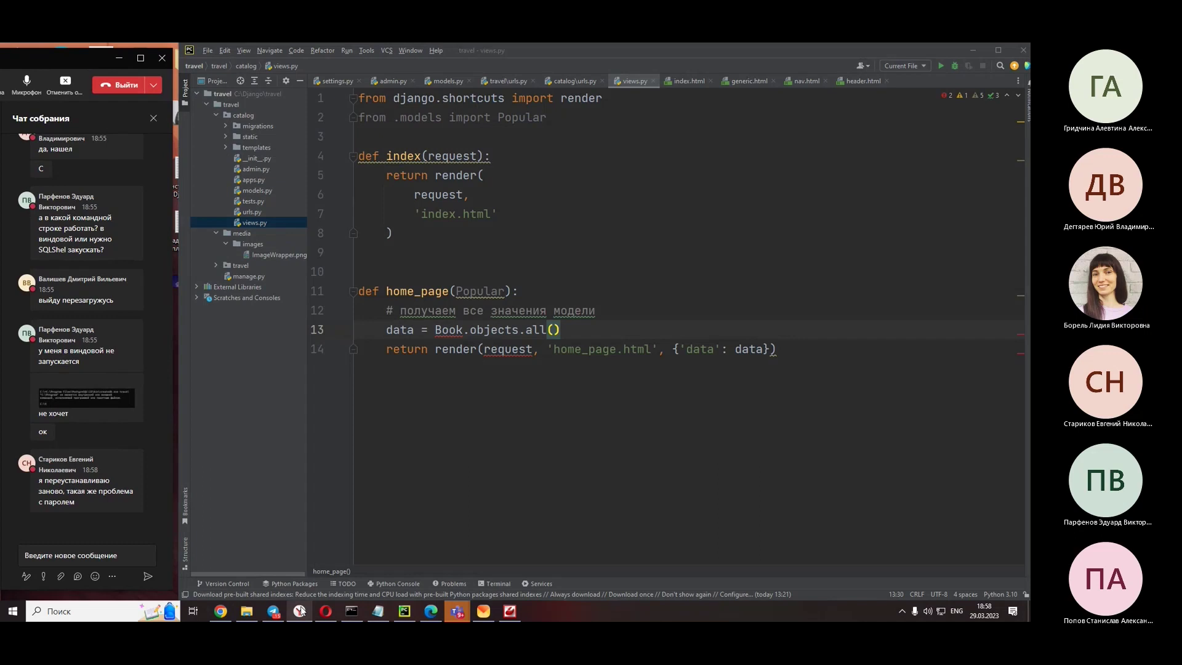
{"action": "mouse_move", "coordinate": [326, 610]}
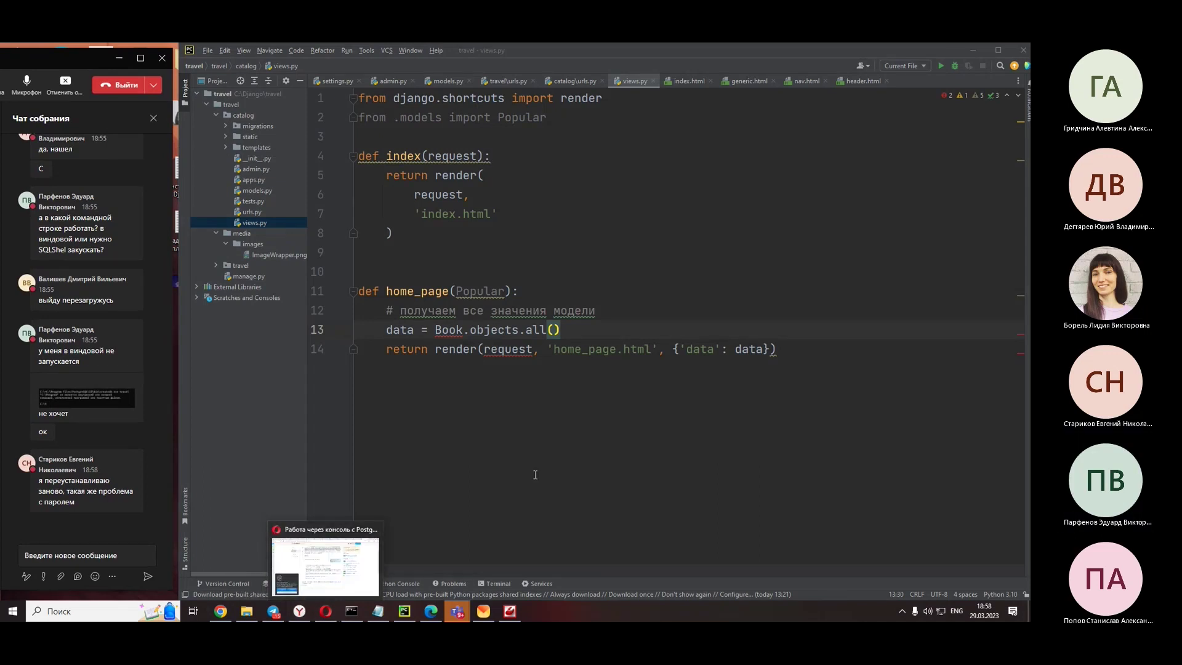
{"action": "left_click", "coordinate": [533, 349]}
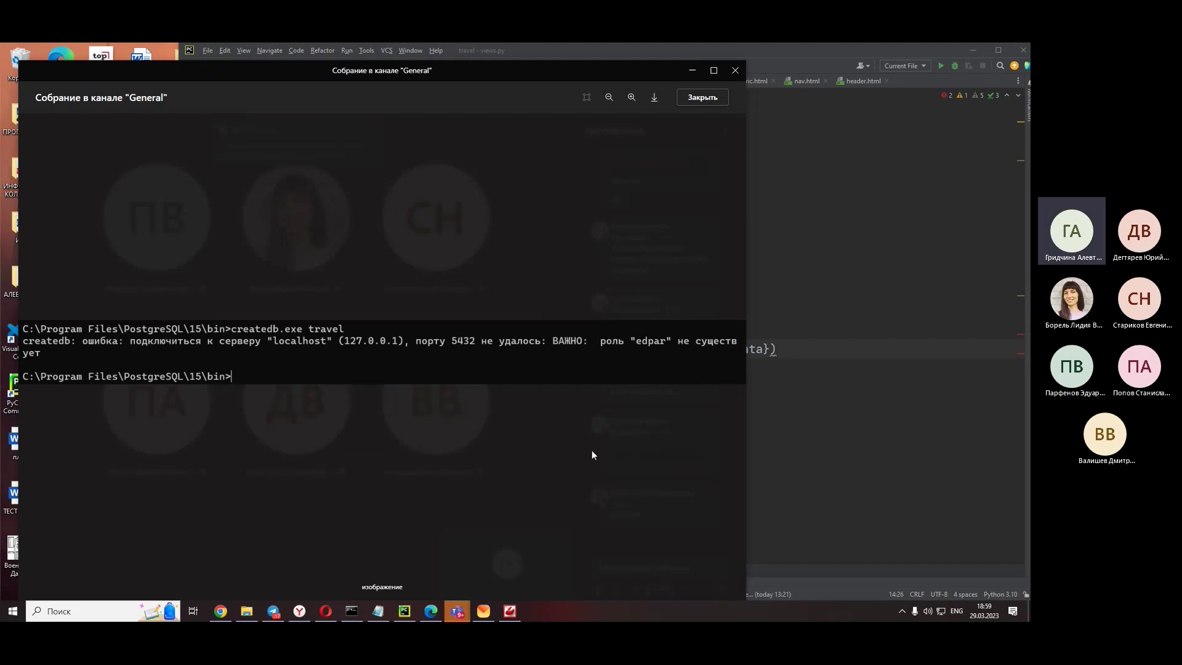
- Close the createdb error screenshot and bring the Opera PostgreSQL download page forward
{"action": "left_click", "coordinate": [647, 452]}
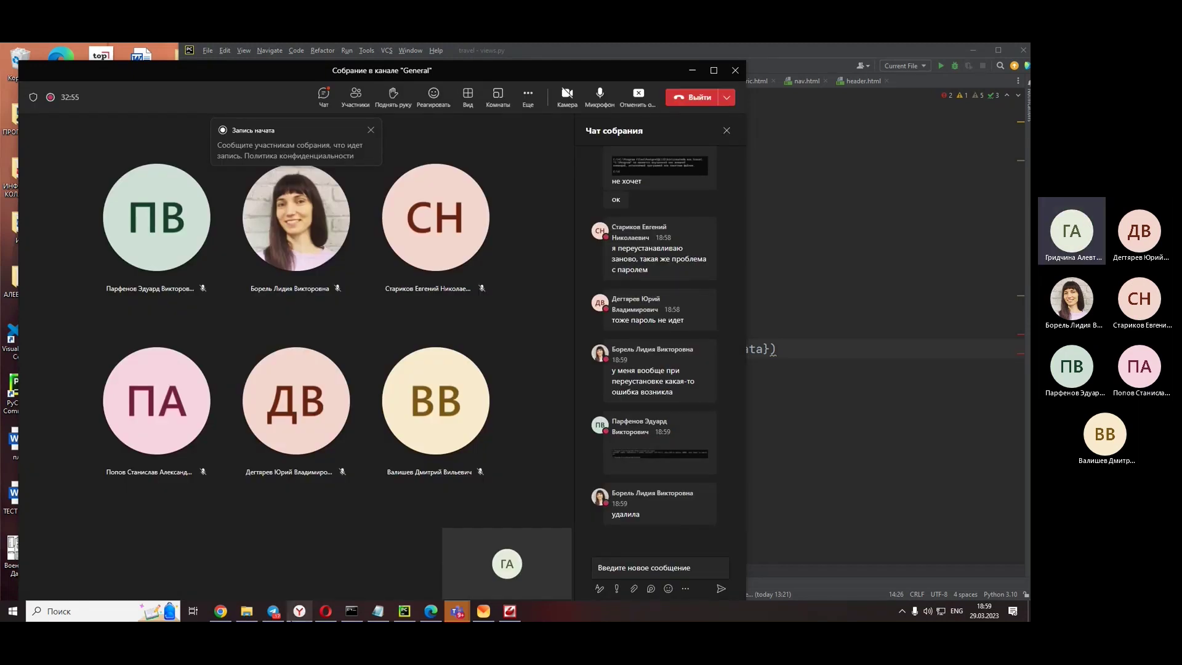
{"action": "left_click", "coordinate": [300, 613]}
{"action": "left_click", "coordinate": [326, 611]}
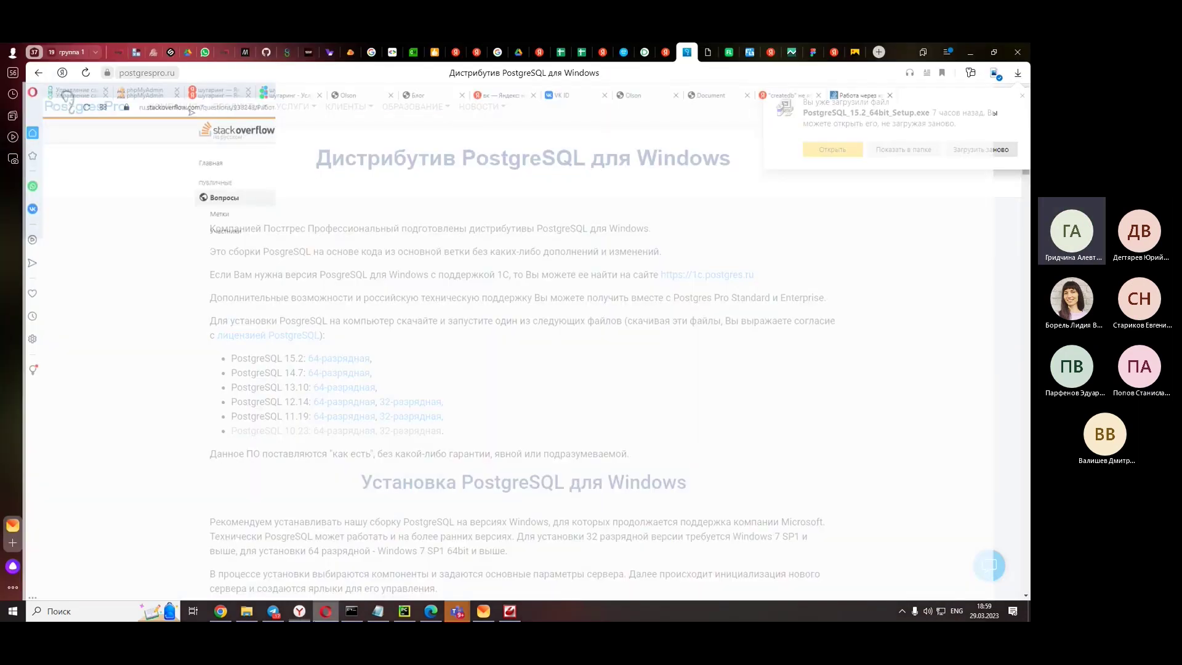
- Replace the long error-message Yandex query with the 'createdb postgres' suggestion
{"action": "scroll", "coordinate": [383, 257], "scroll_direction": "up", "scroll_amount": 3}
{"action": "double_click", "coordinate": [381, 300]}
{"action": "key", "text": "ctrl+c"}
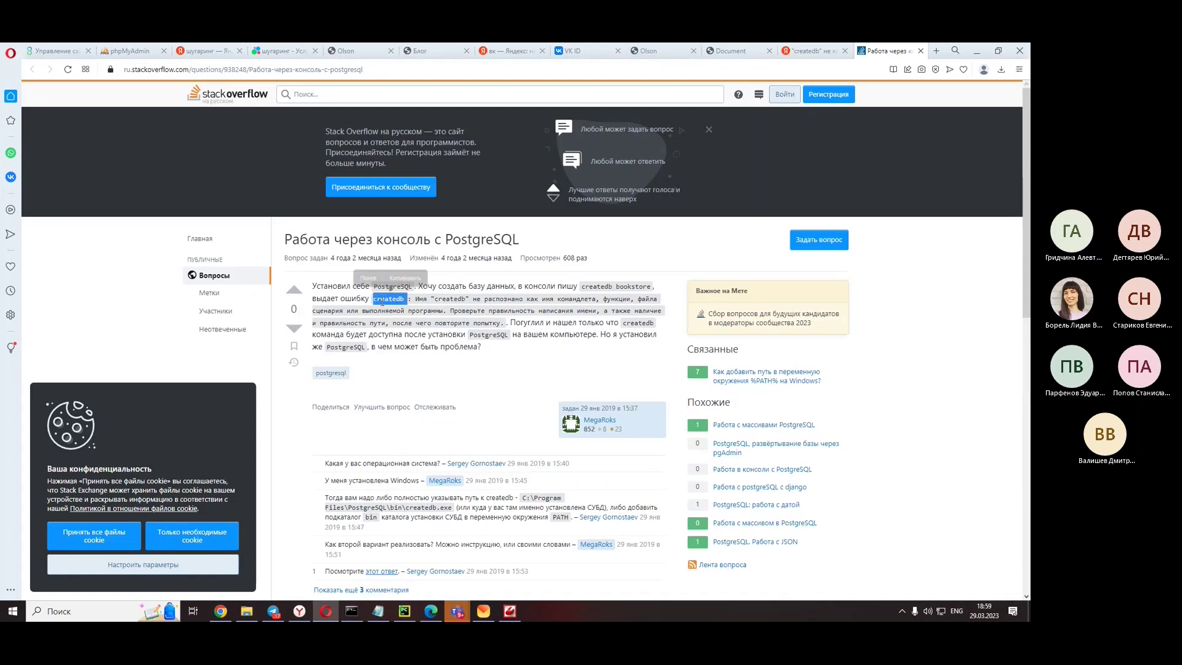
{"action": "left_click", "coordinate": [813, 50]}
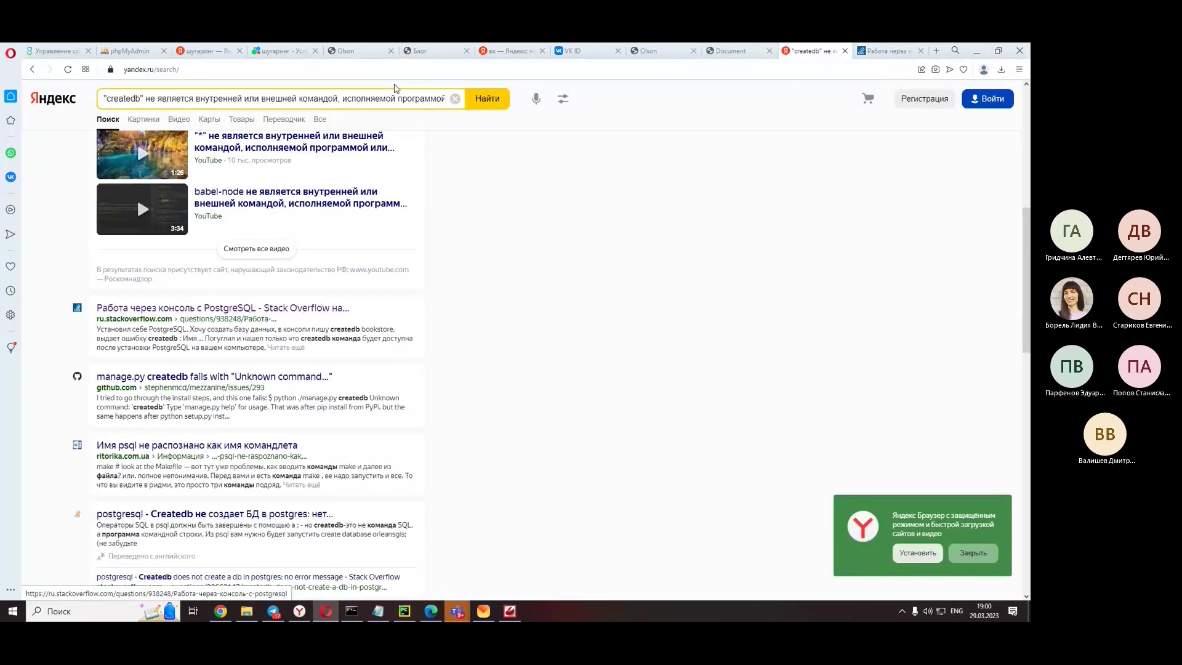
{"action": "left_click", "coordinate": [455, 99]}
{"action": "key", "text": "ctrl+v"}
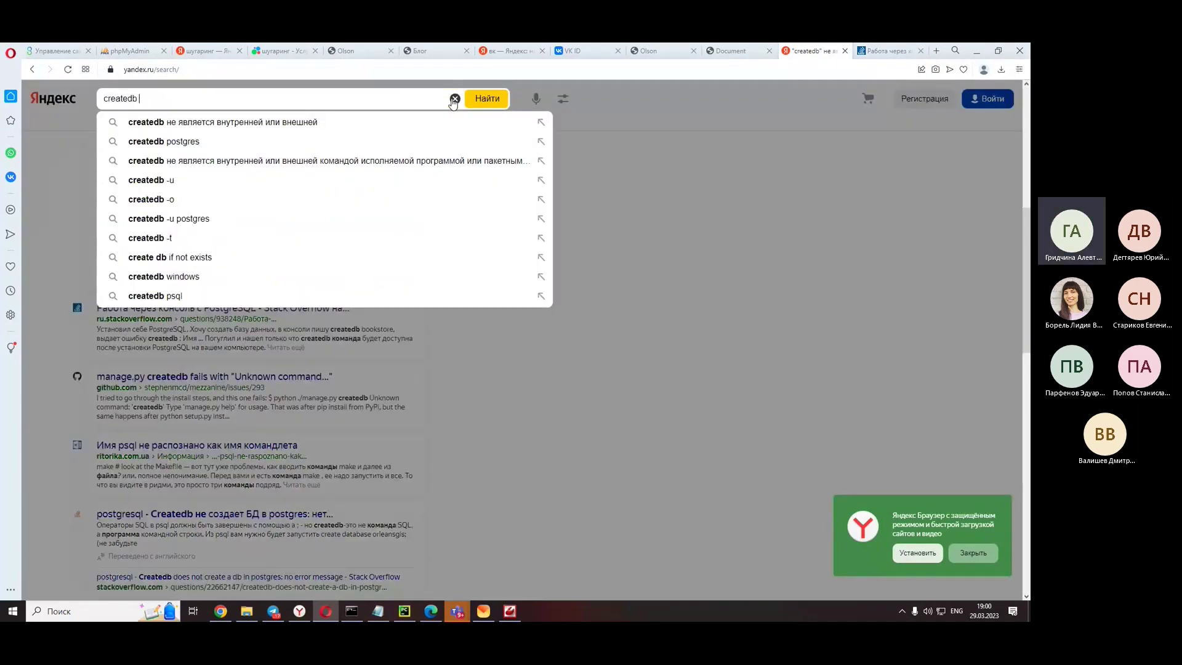
{"action": "left_click", "coordinate": [209, 141]}
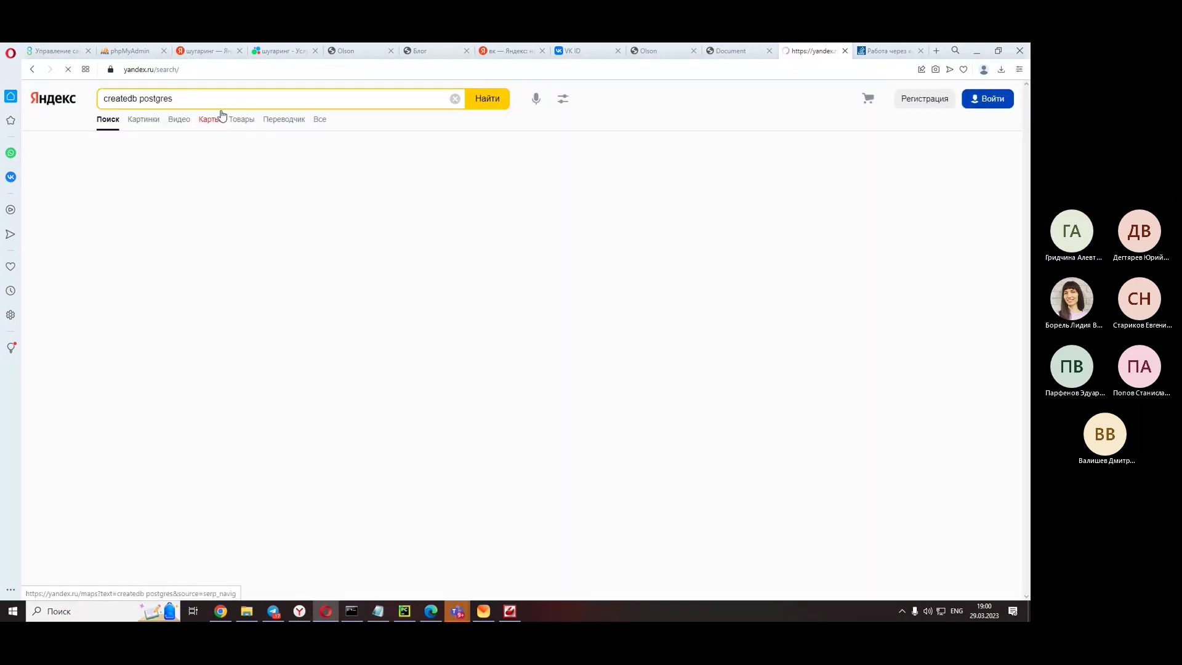
- Extend the query with 'ошибка подключения к серверу не правильный пароль' and search
{"action": "left_click", "coordinate": [238, 98]}
{"action": "type", "text": "j"}
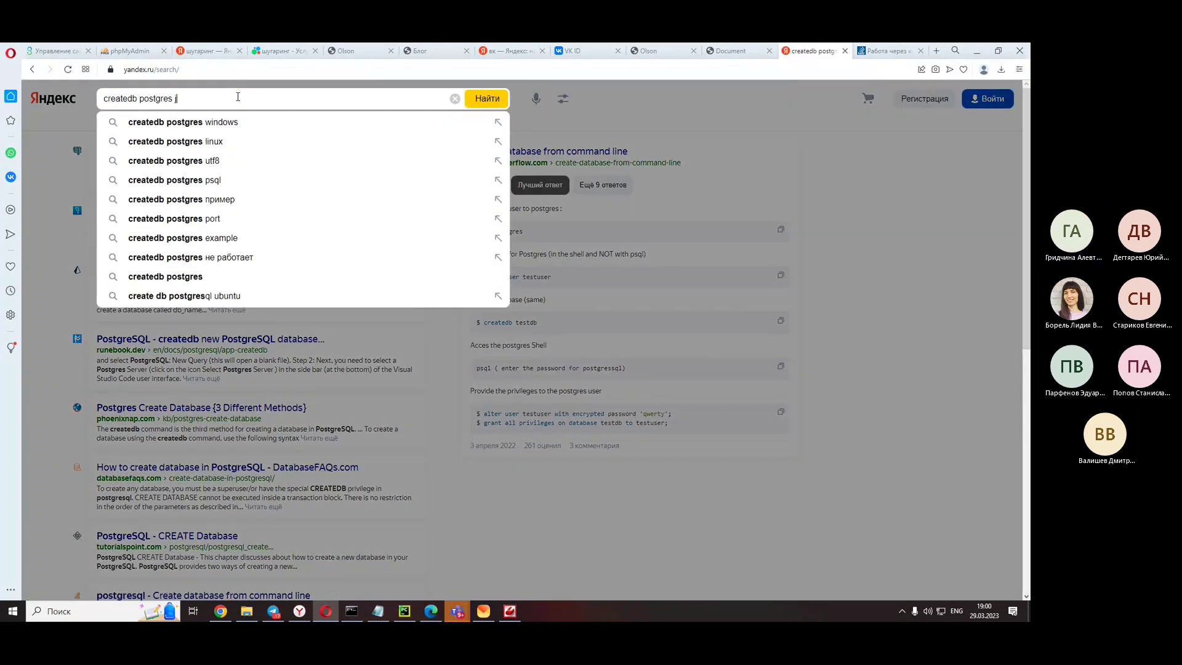
{"action": "type", "text": "ib,r"}
{"action": "key", "text": "BackSpace"}
{"action": "key", "text": "BackSpace"}
{"action": "key", "text": "BackSpace"}
{"action": "key", "text": "BackSpace"}
{"action": "key", "text": "BackSpace"}
{"action": "key", "text": "alt+shift"}
{"action": "type", "text": "о"}
{"action": "key", "text": "BackSpace"}
{"action": "type", "text": "ошибка подключения "}
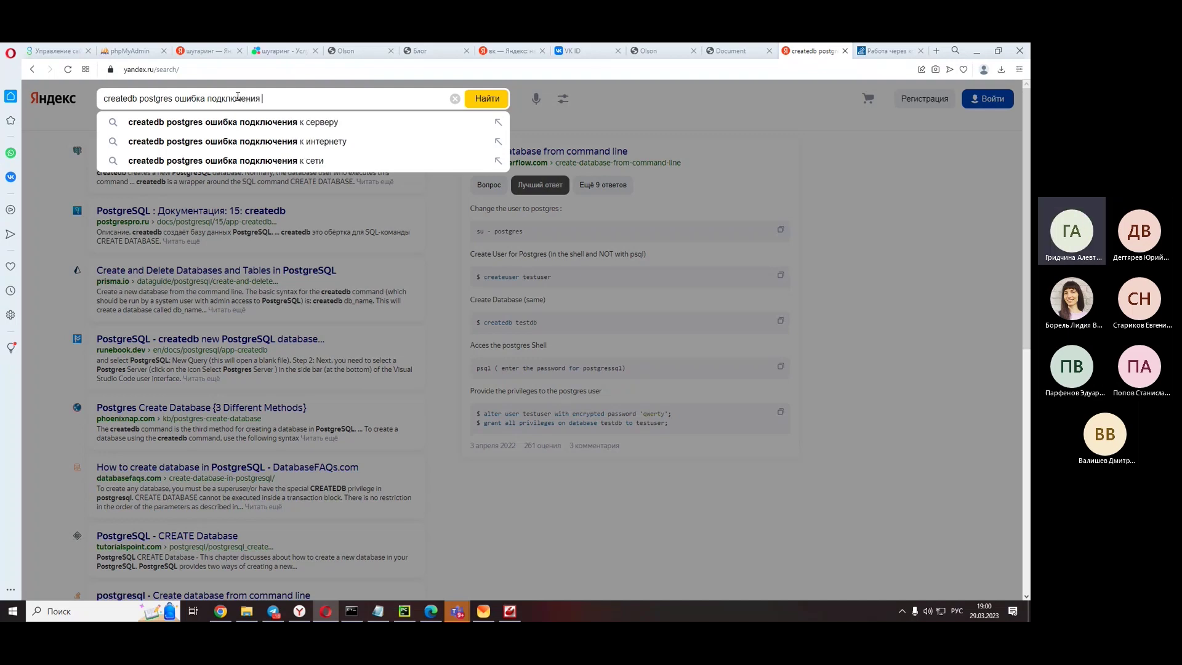
{"action": "type", "text": "к серверу не прав"}
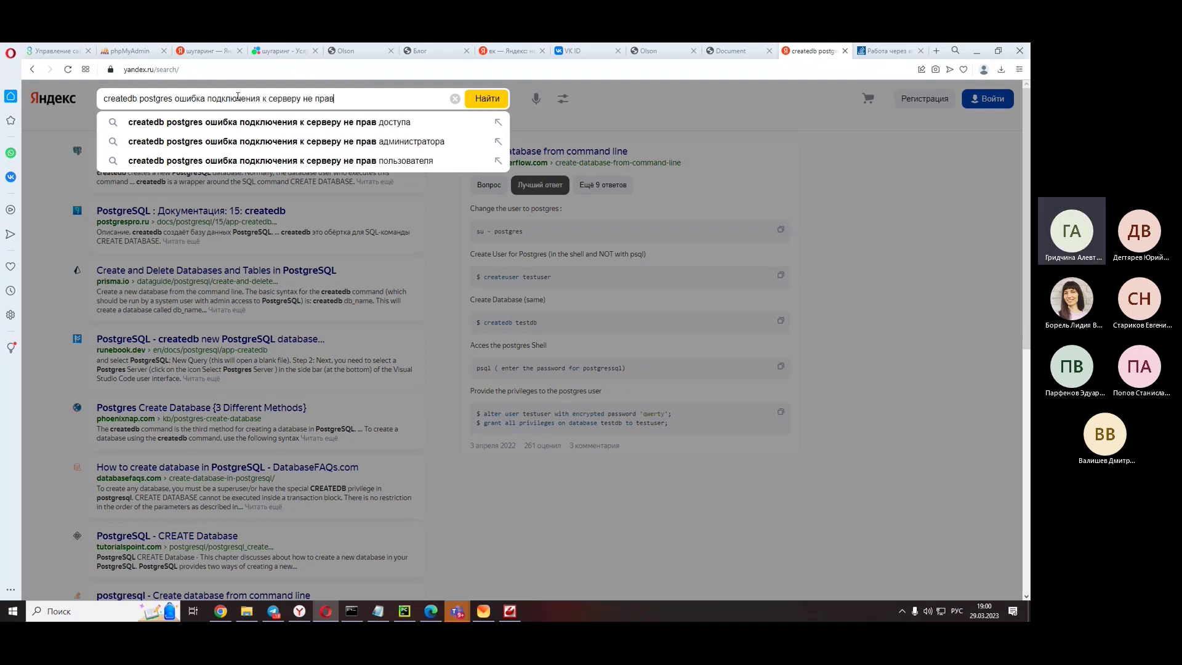
{"action": "type", "text": "иль"}
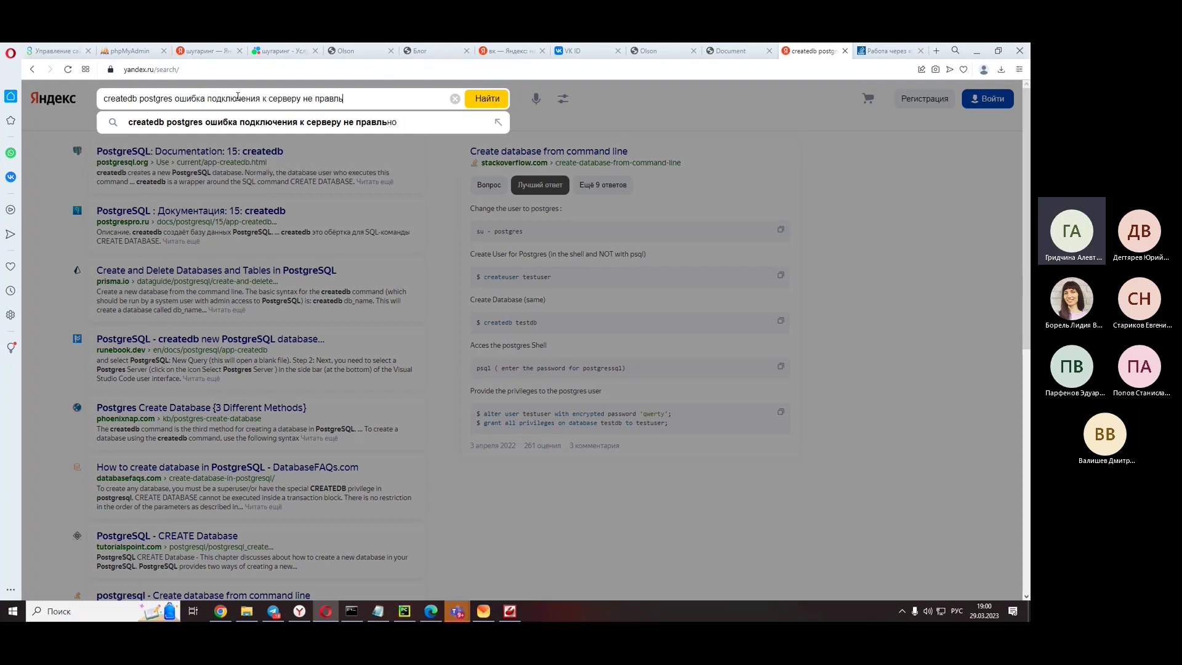
{"action": "type", "text": "ный пароль"}
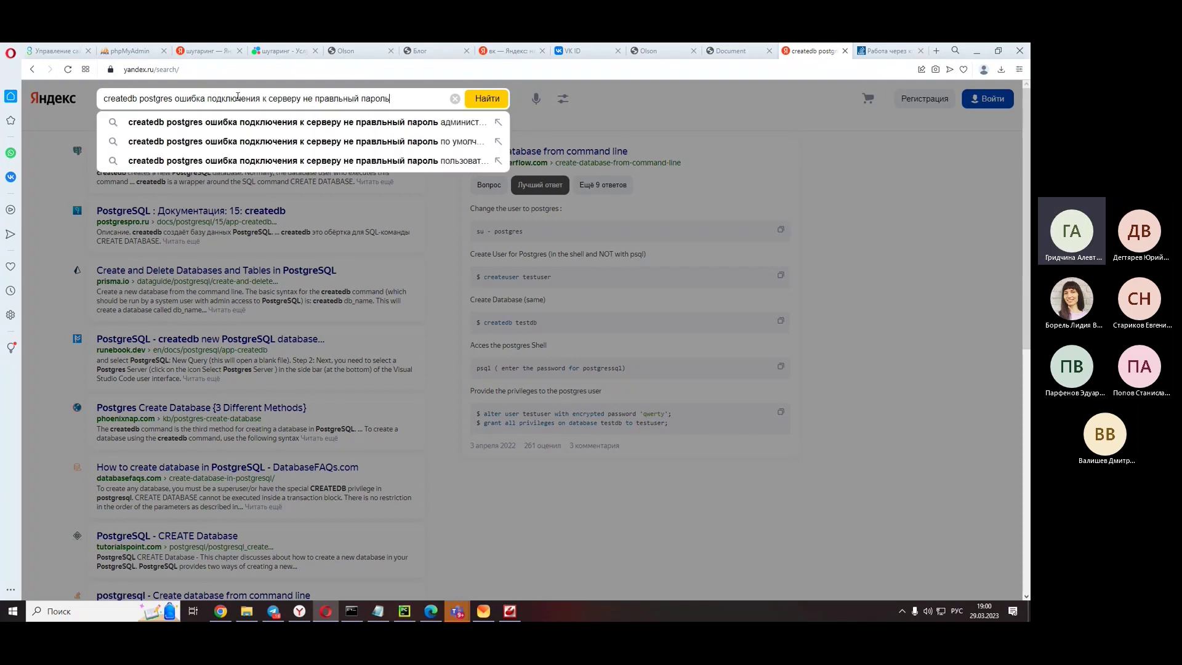
{"action": "key", "text": "Return"}
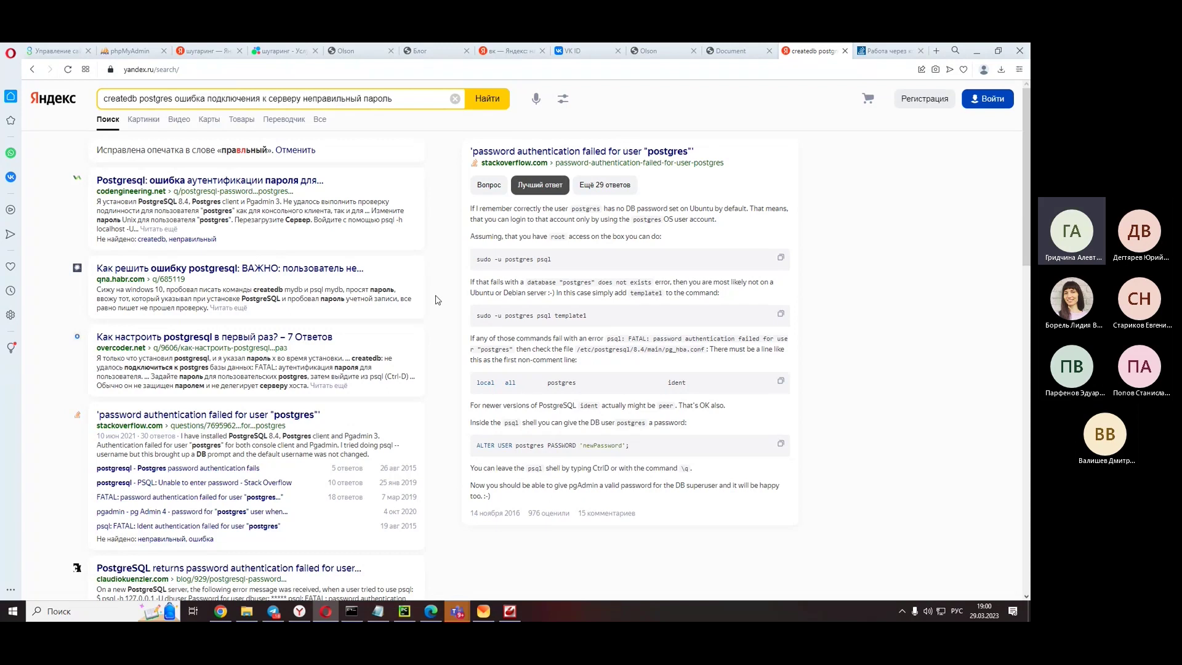
- Read the codengineering article on password authentication errors, then close it
{"action": "left_click", "coordinate": [363, 243]}
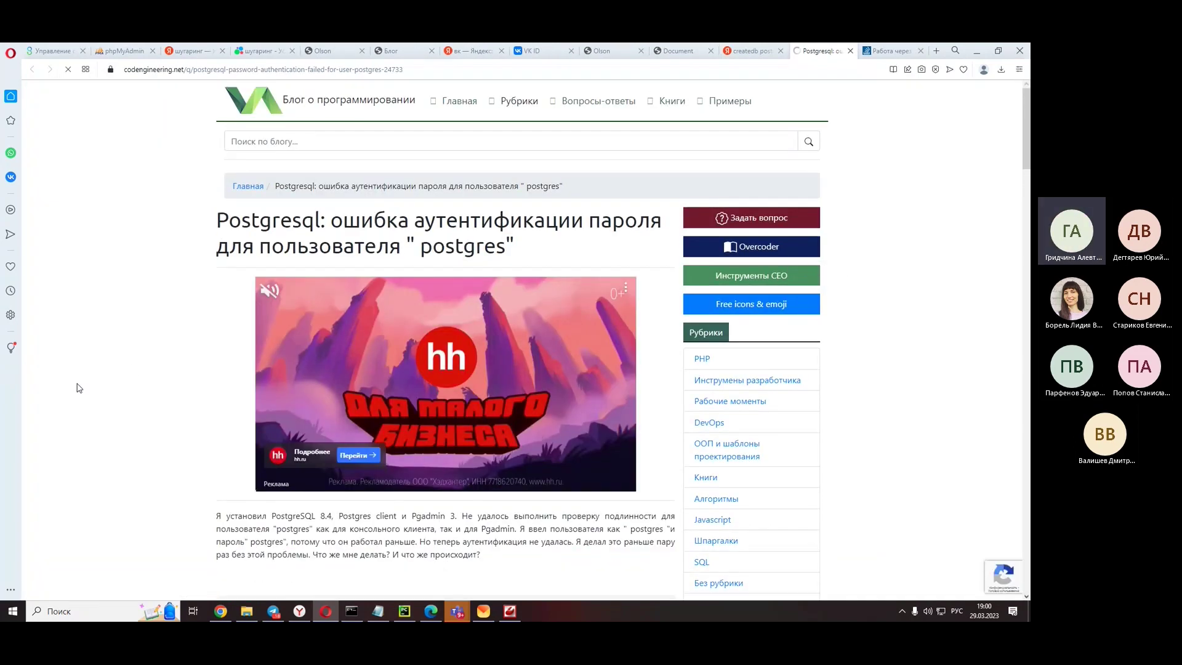
{"action": "scroll", "coordinate": [91, 315], "scroll_direction": "down", "scroll_amount": 3}
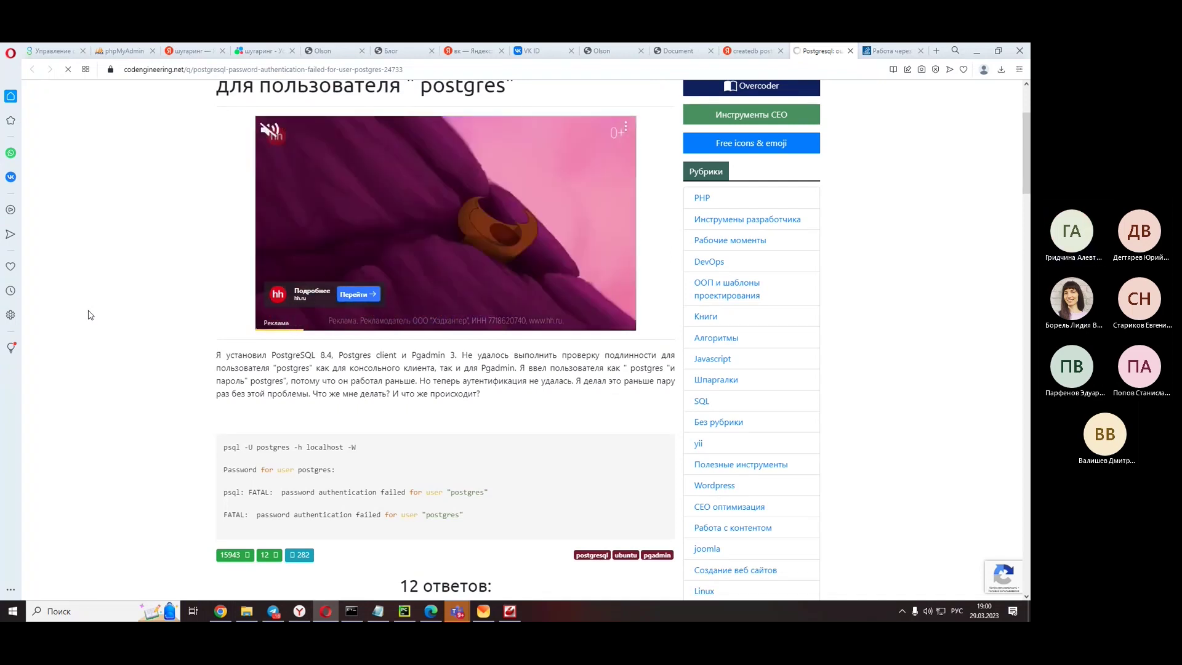
{"action": "scroll", "coordinate": [90, 314], "scroll_direction": "down", "scroll_amount": 3}
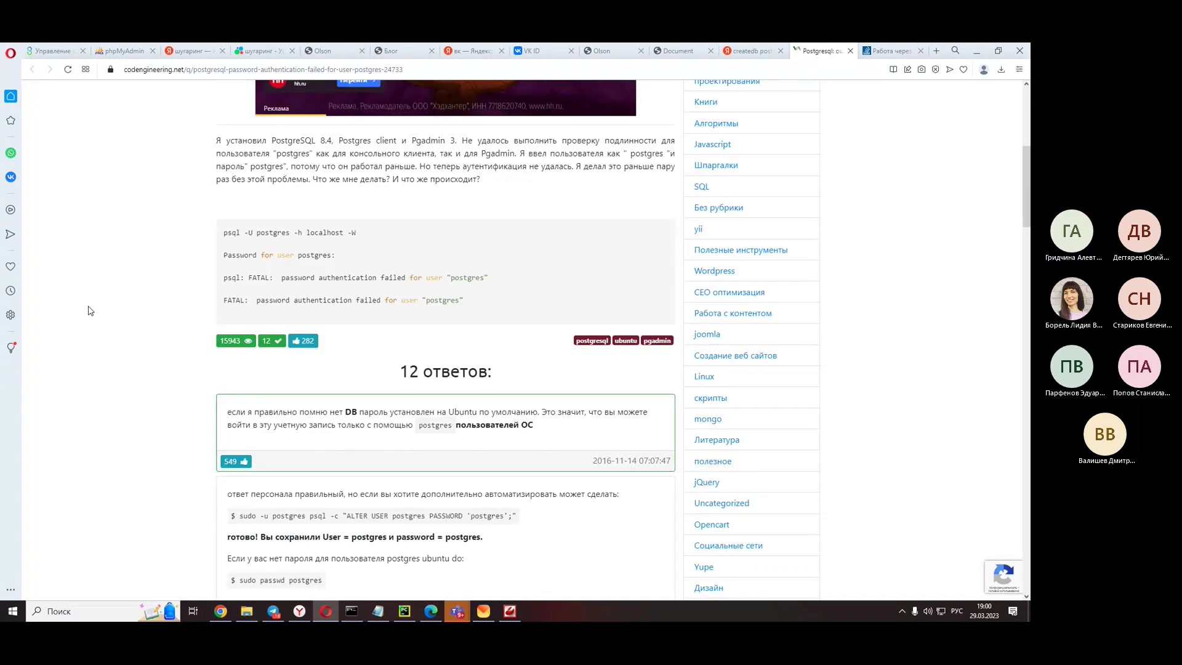
{"action": "scroll", "coordinate": [89, 311], "scroll_direction": "down", "scroll_amount": 3}
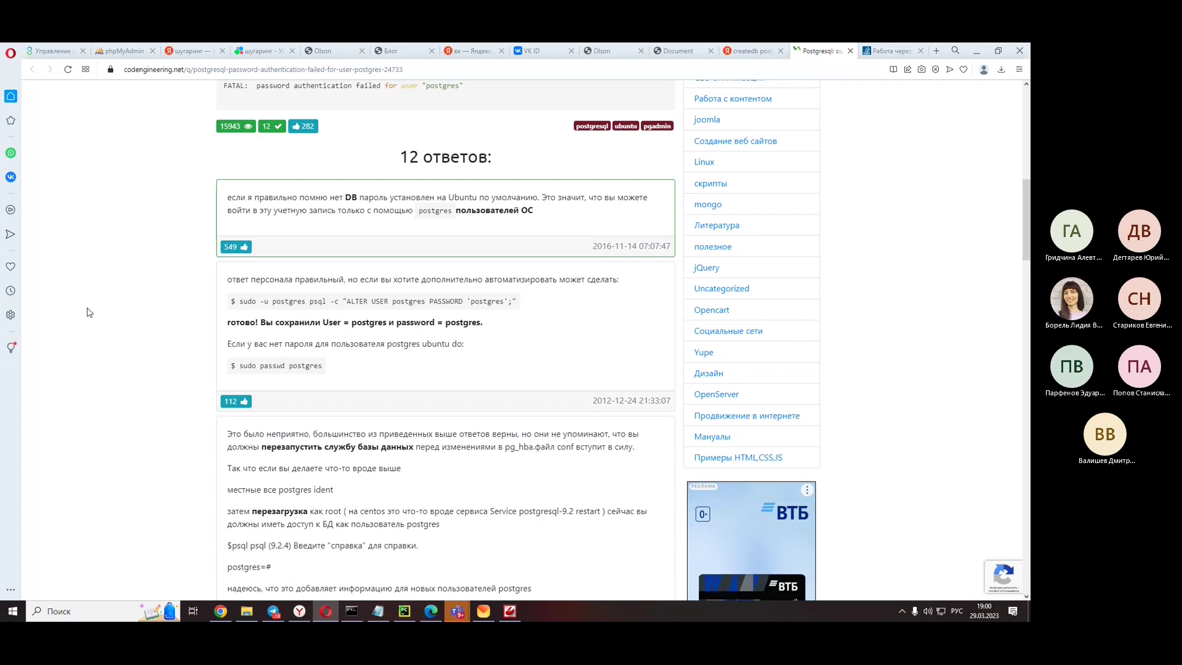
{"action": "scroll", "coordinate": [89, 312], "scroll_direction": "down", "scroll_amount": 2}
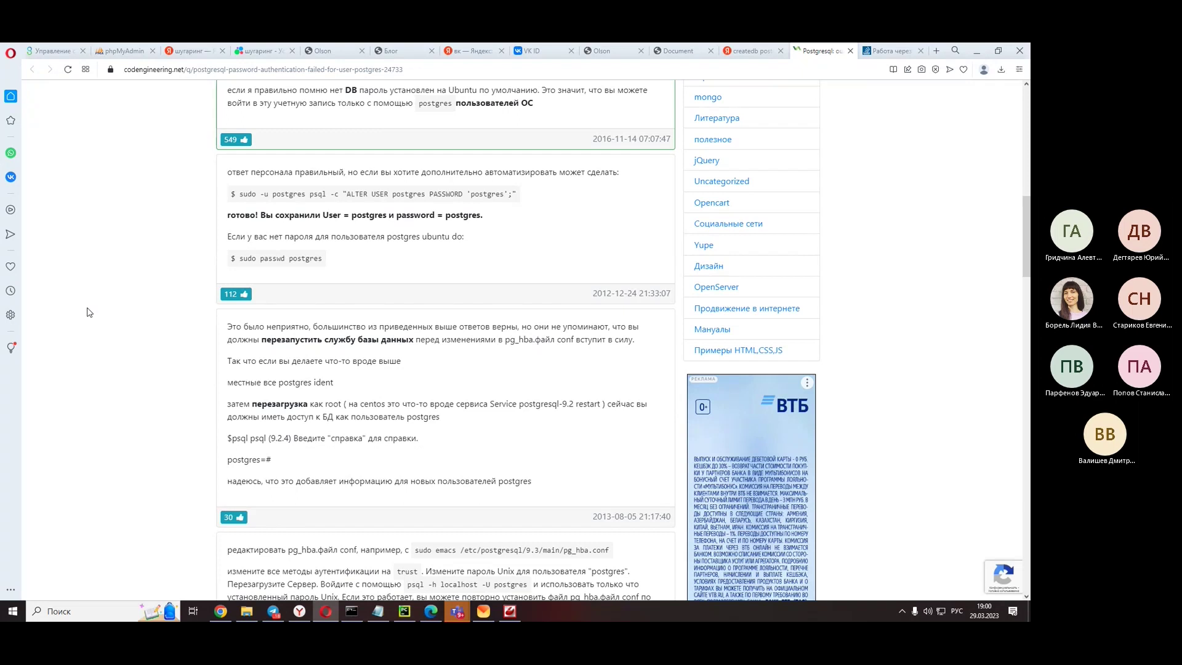
{"action": "scroll", "coordinate": [89, 312], "scroll_direction": "down", "scroll_amount": 2}
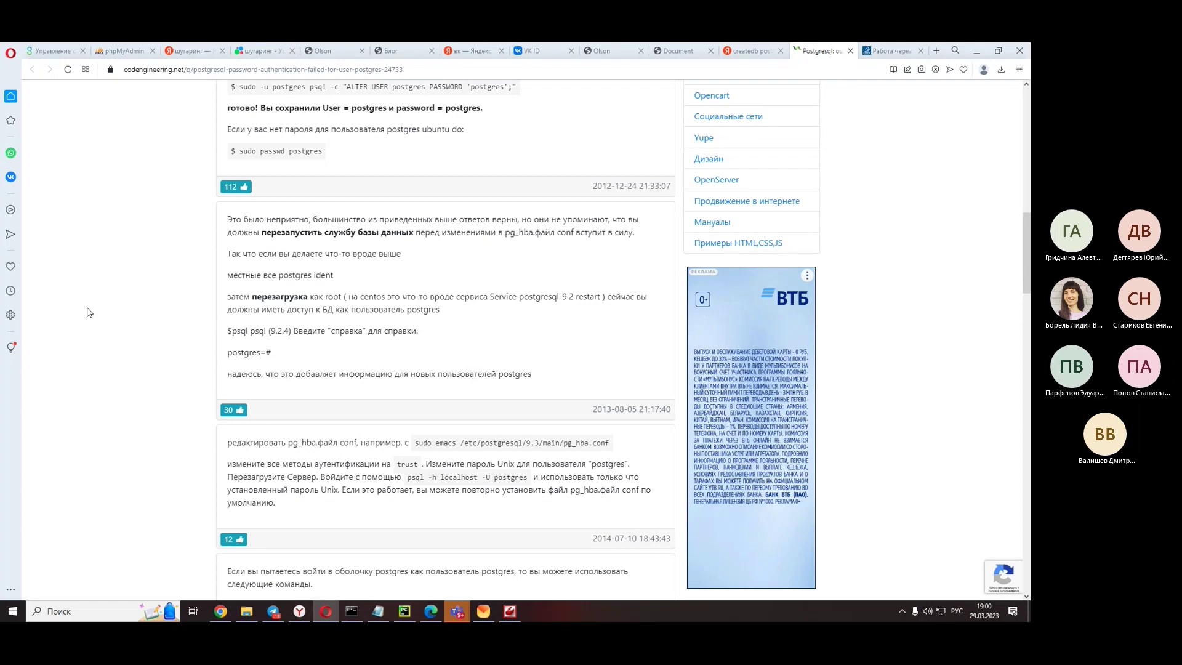
{"action": "scroll", "coordinate": [89, 312], "scroll_direction": "down", "scroll_amount": 2}
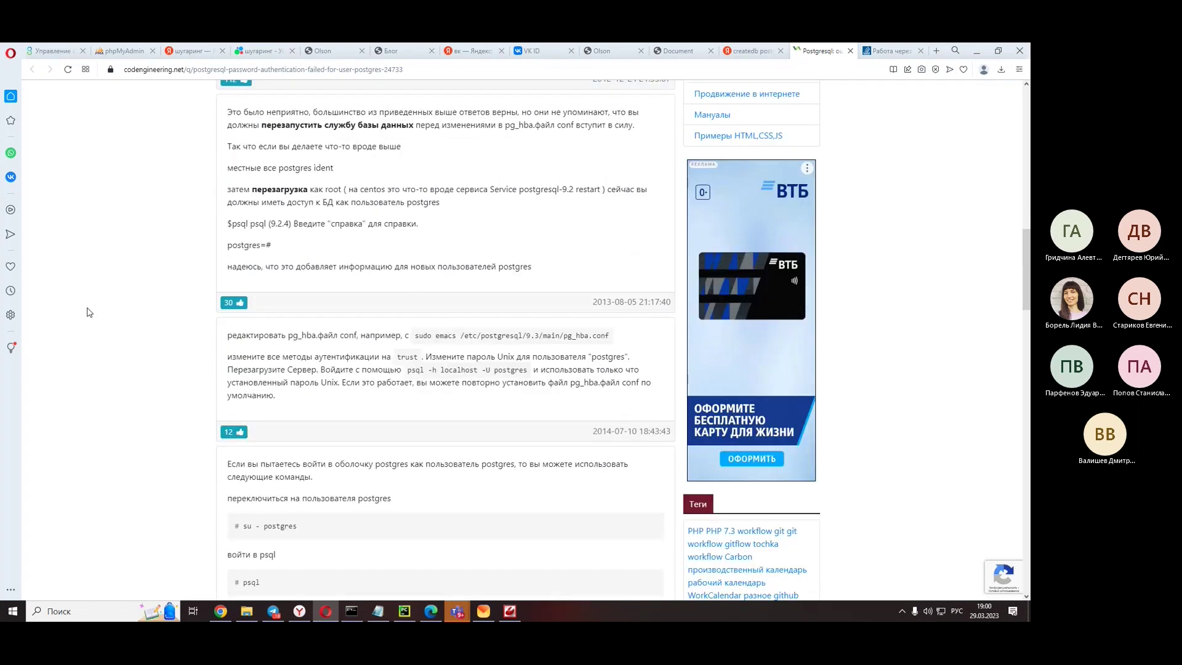
{"action": "scroll", "coordinate": [89, 313], "scroll_direction": "down", "scroll_amount": 4}
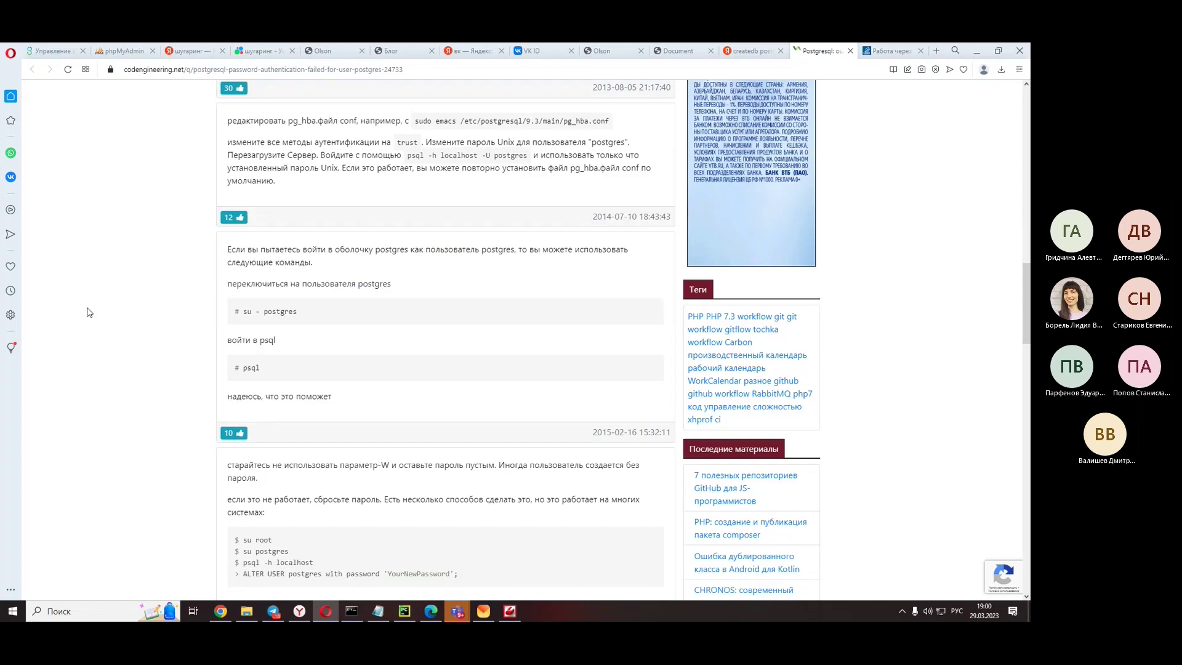
{"action": "scroll", "coordinate": [89, 312], "scroll_direction": "down", "scroll_amount": 5}
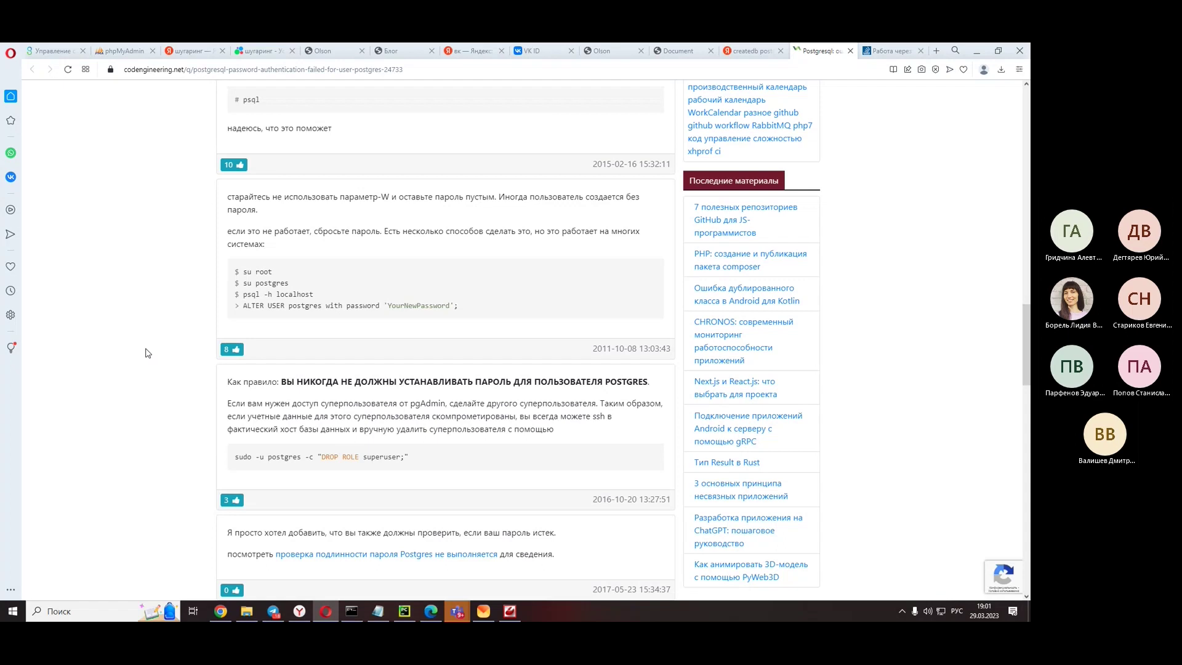
{"action": "scroll", "coordinate": [147, 353], "scroll_direction": "down", "scroll_amount": 4}
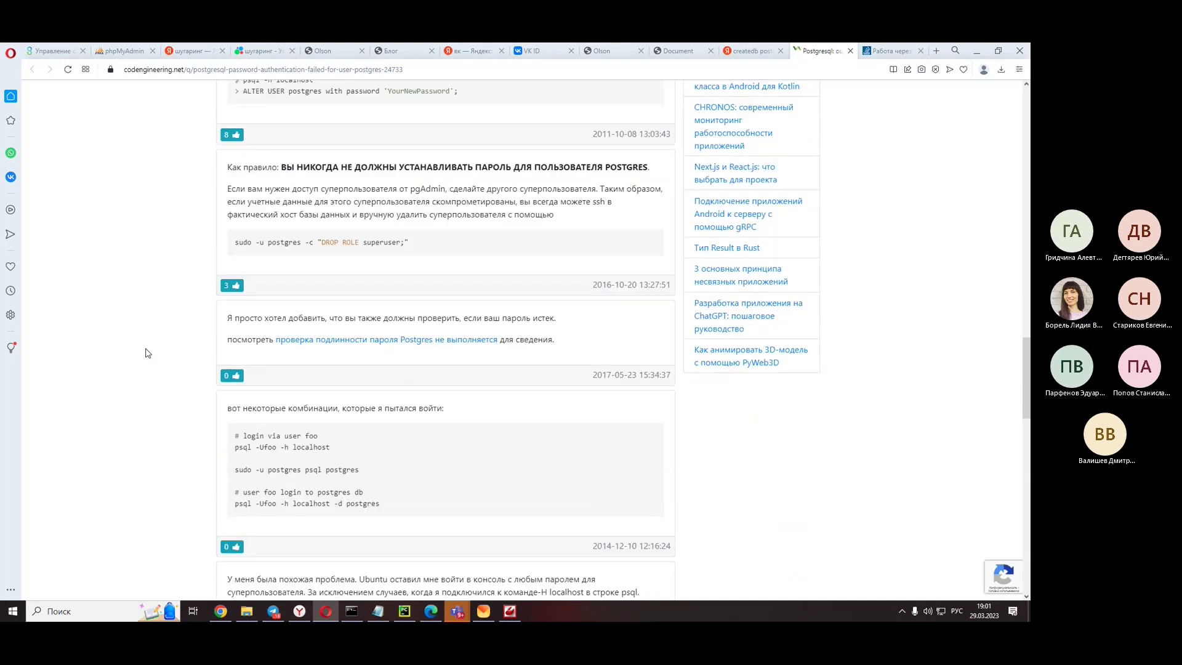
{"action": "scroll", "coordinate": [148, 353], "scroll_direction": "down", "scroll_amount": 8}
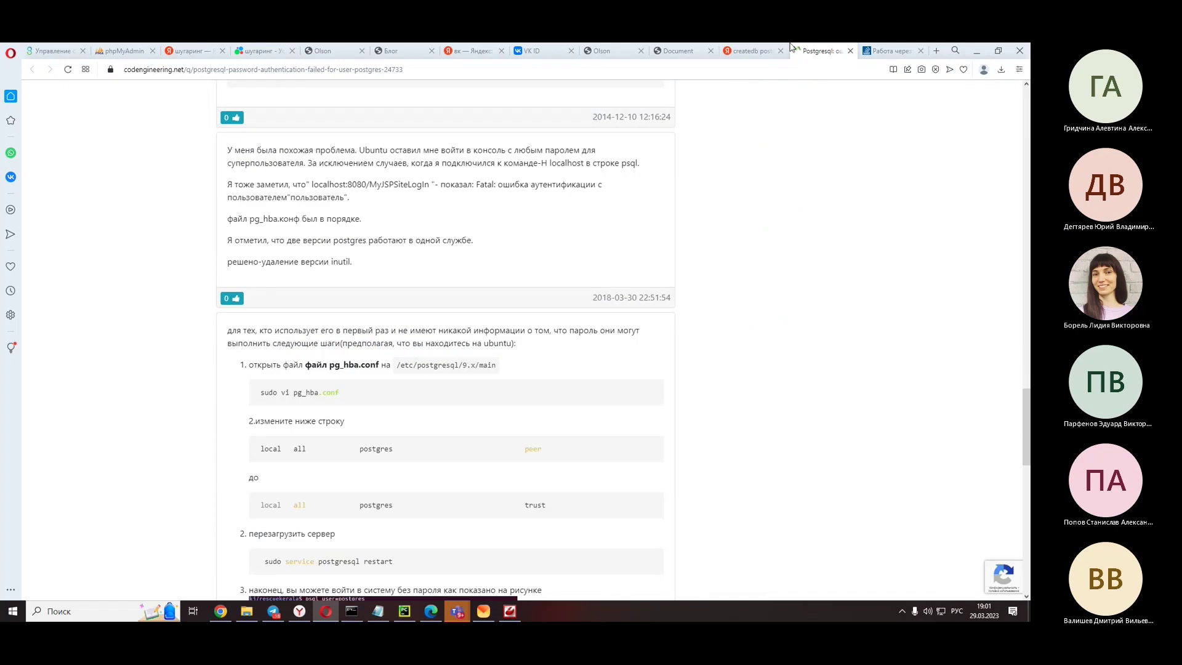
{"action": "left_click", "coordinate": [851, 51]}
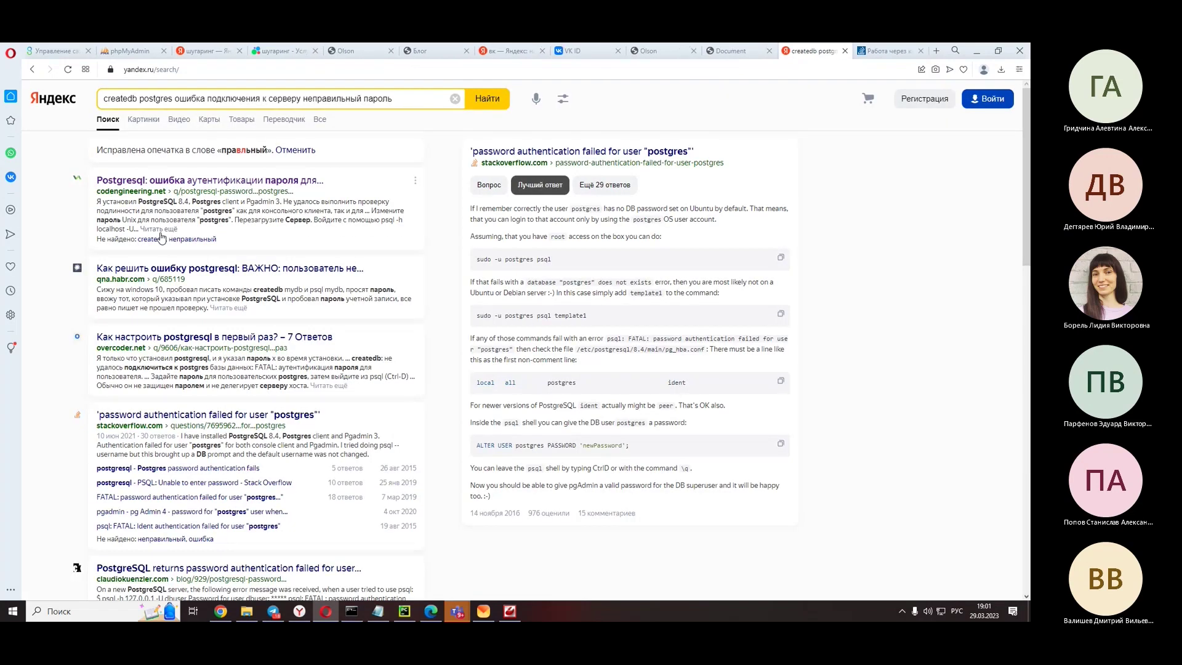
- Open the overcoder.net result in a new tab and read through its accepted answer
{"action": "scroll", "coordinate": [160, 237], "scroll_direction": "down", "scroll_amount": 1}
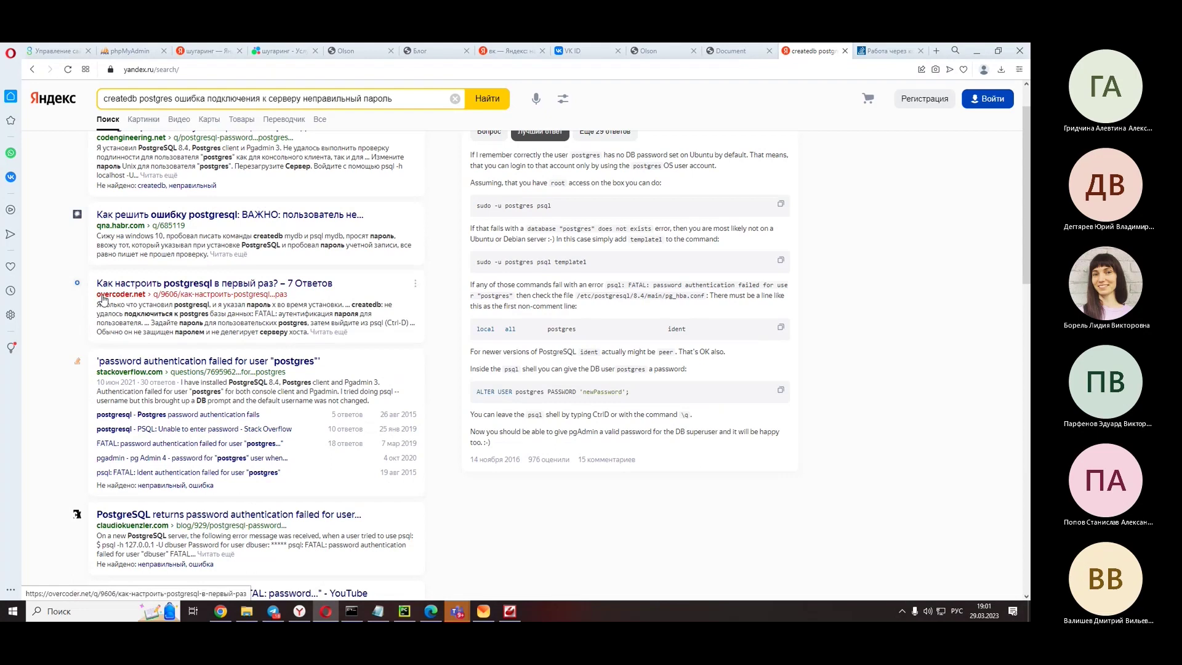
{"action": "right_click", "coordinate": [184, 284]}
{"action": "left_click", "coordinate": [209, 292]}
{"action": "left_click", "coordinate": [841, 49]}
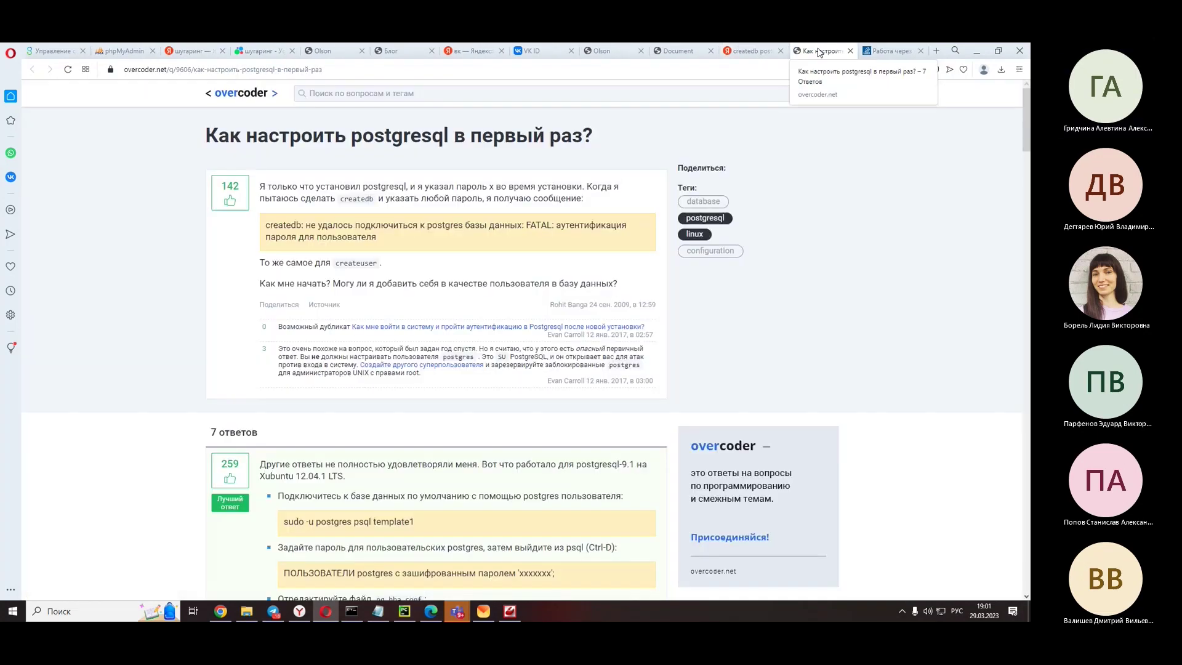
{"action": "scroll", "coordinate": [276, 289], "scroll_direction": "down", "scroll_amount": 3}
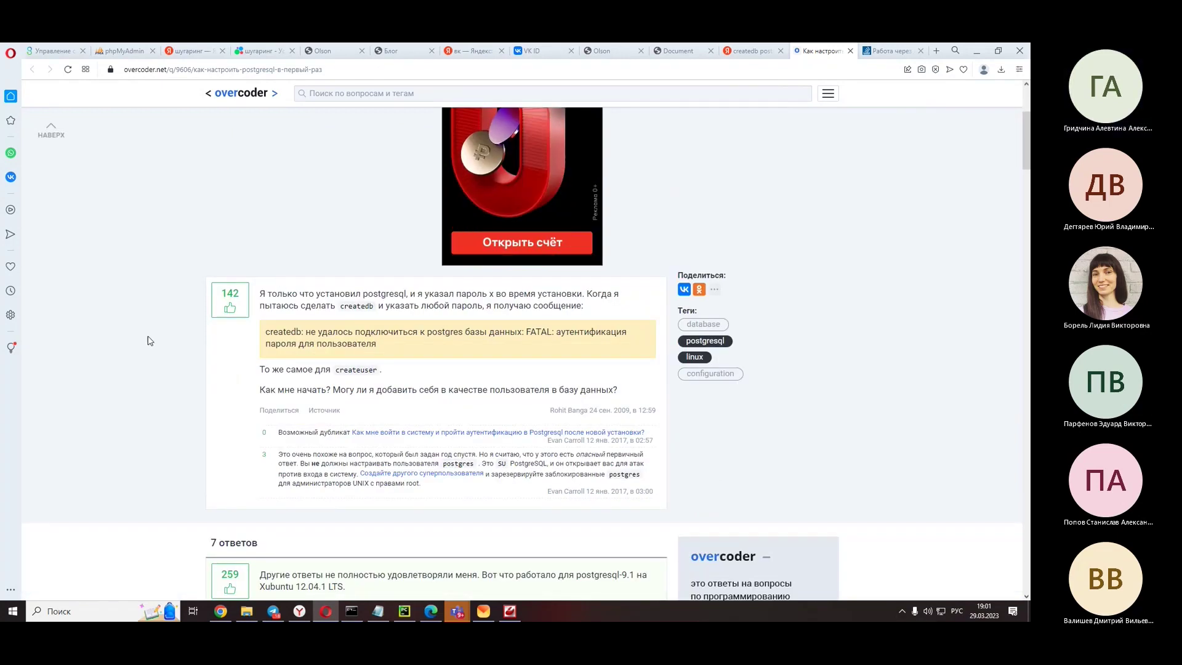
{"action": "scroll", "coordinate": [142, 335], "scroll_direction": "down", "scroll_amount": 4}
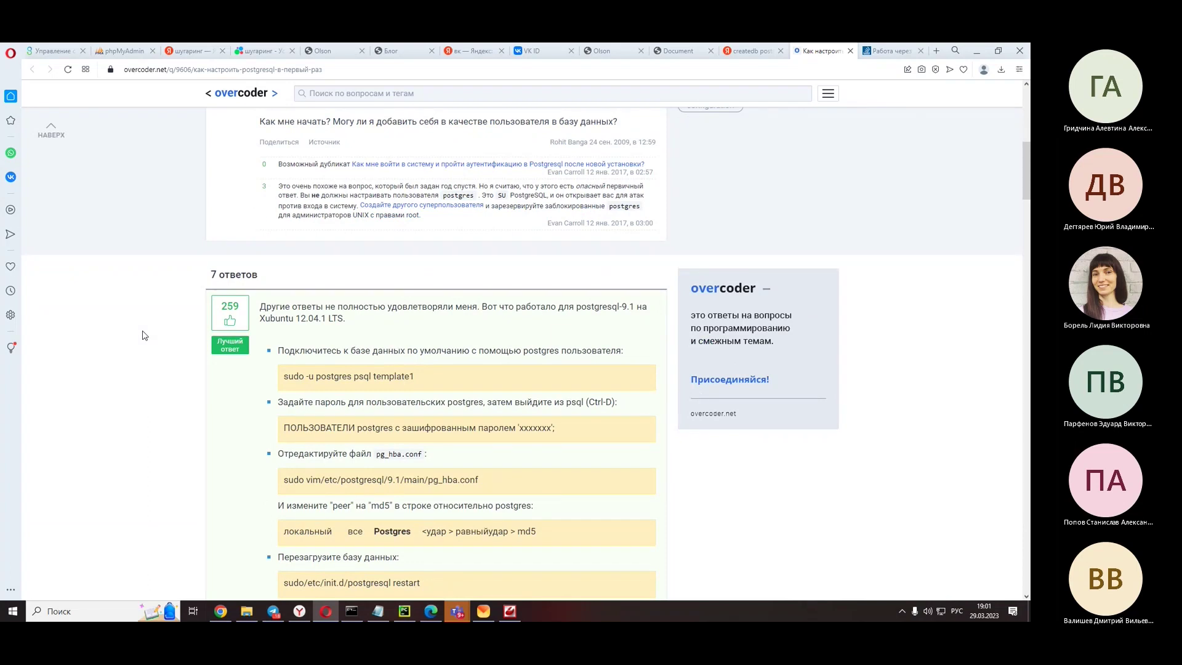
{"action": "scroll", "coordinate": [142, 335], "scroll_direction": "down", "scroll_amount": 2}
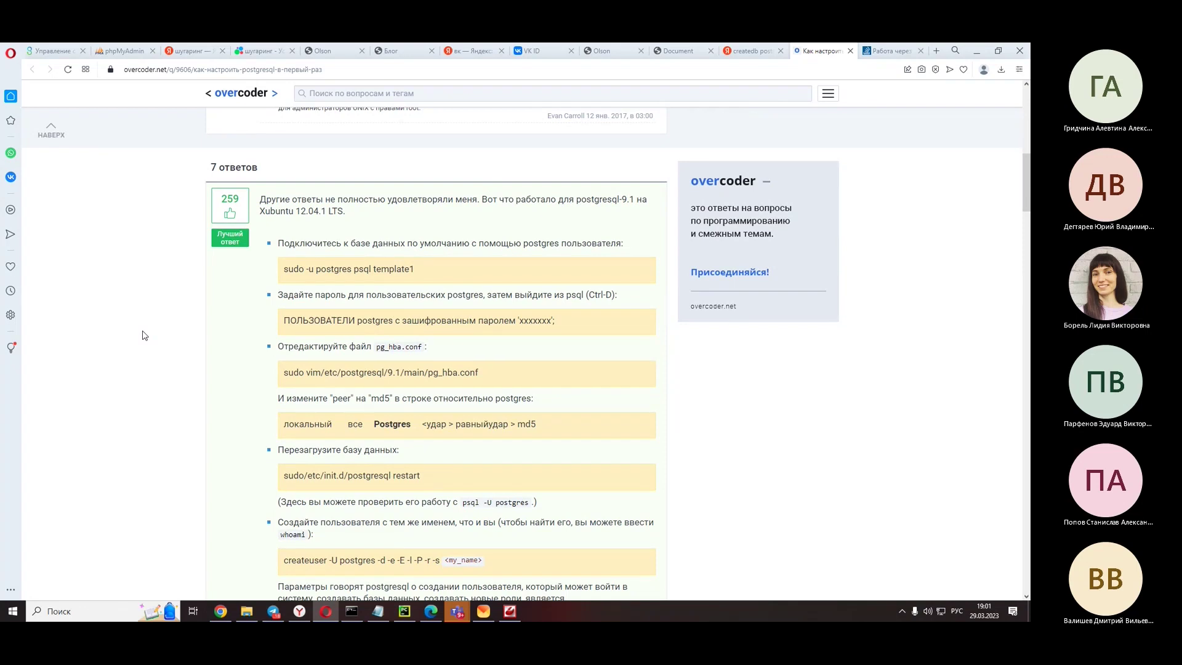
{"action": "scroll", "coordinate": [142, 336], "scroll_direction": "down", "scroll_amount": 2}
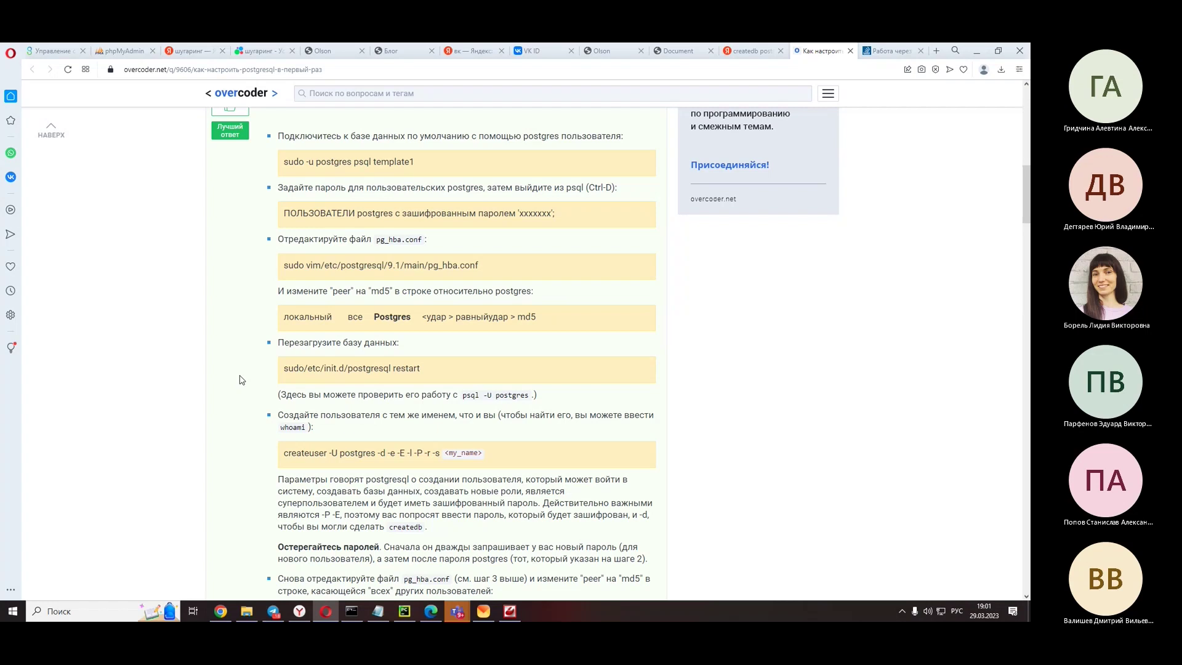
{"action": "scroll", "coordinate": [242, 380], "scroll_direction": "down", "scroll_amount": 2}
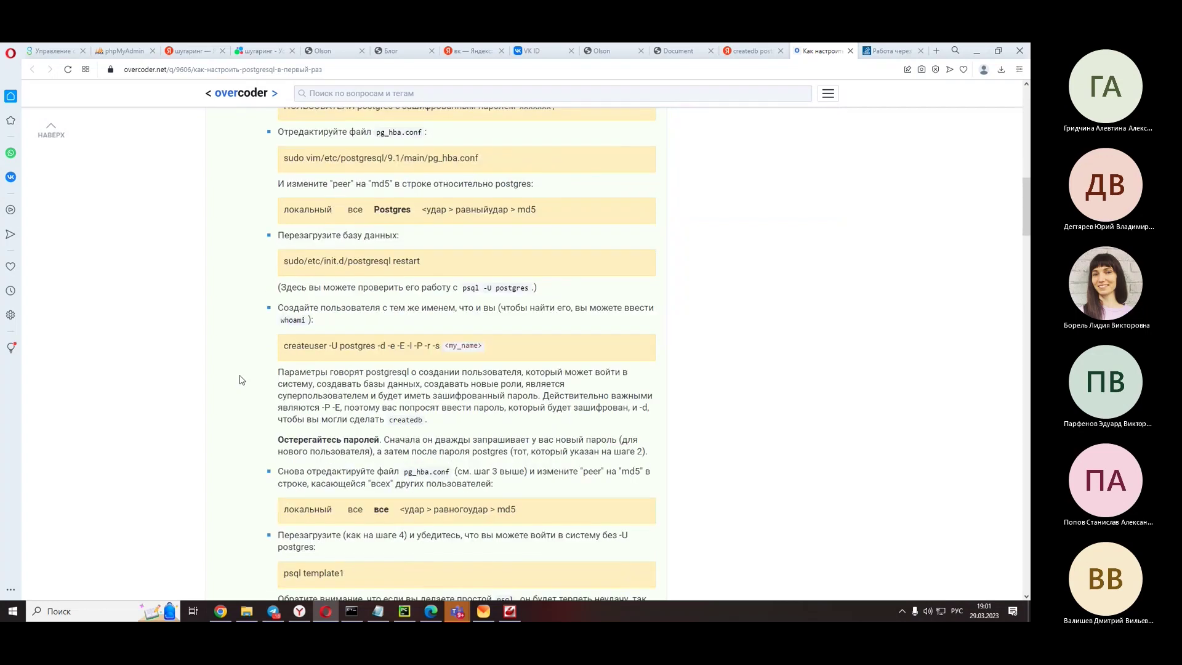
{"action": "scroll", "coordinate": [241, 380], "scroll_direction": "down", "scroll_amount": 4}
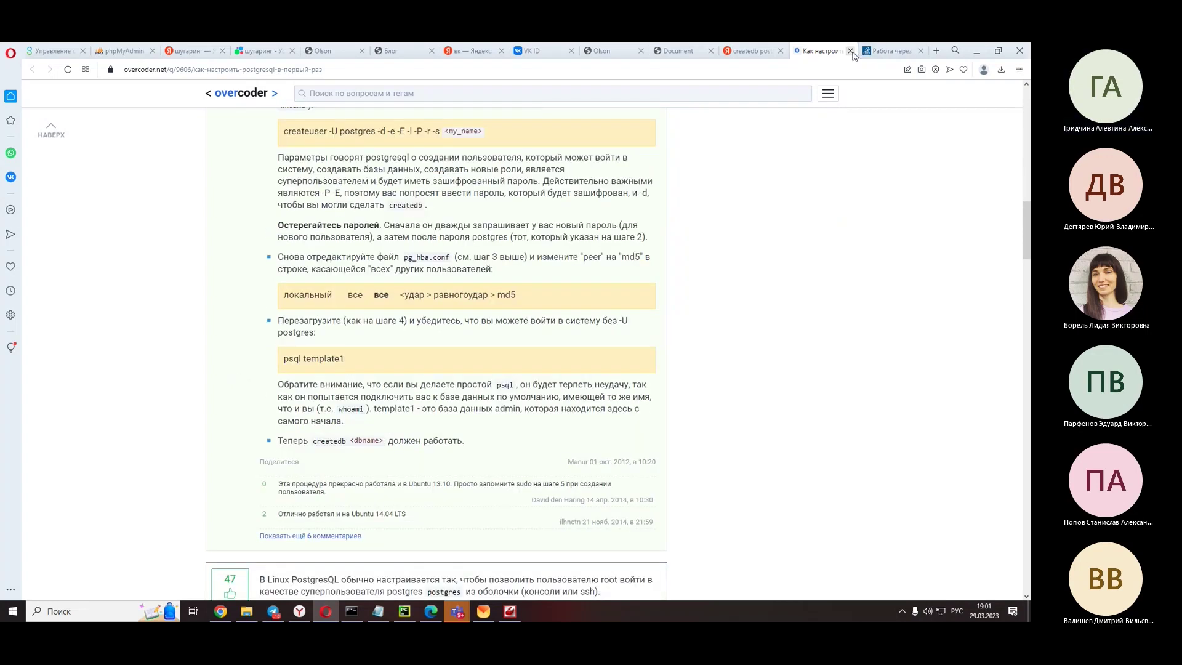
- Close the overcoder tab and append 'виндовс' to the Yandex query, then rerun the search
{"action": "left_click", "coordinate": [851, 52]}
{"action": "left_click", "coordinate": [417, 97]}
{"action": "type", "text": "винд"}
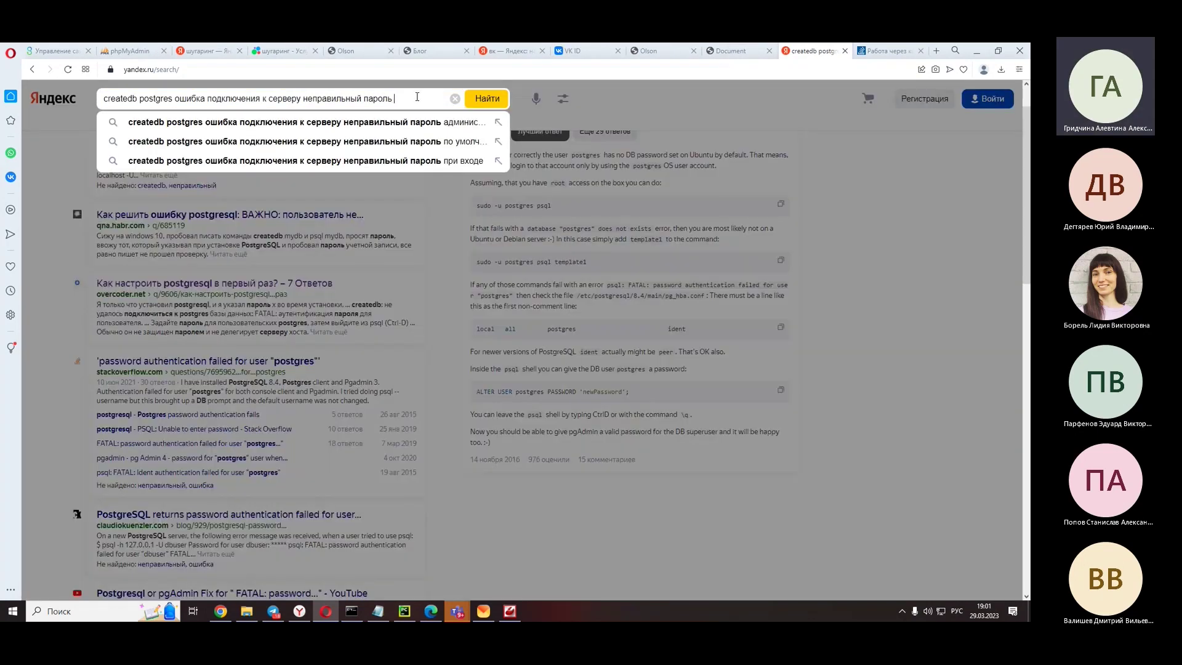
{"action": "type", "text": "о"}
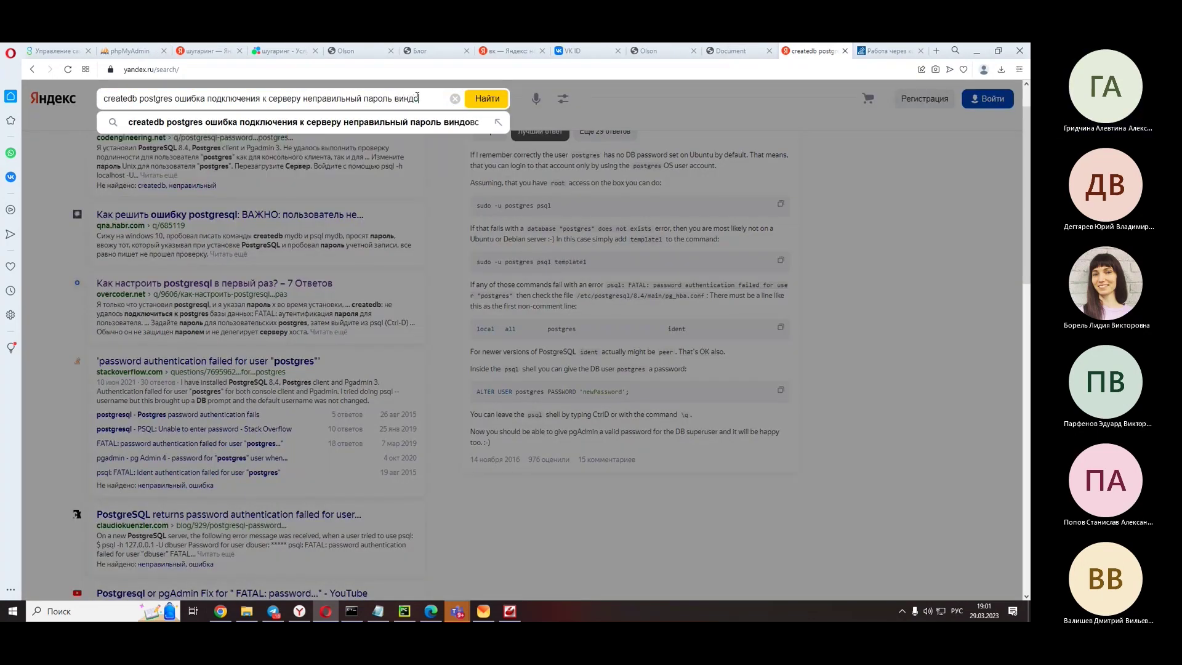
{"action": "type", "text": "вс"}
{"action": "key", "text": "Return"}
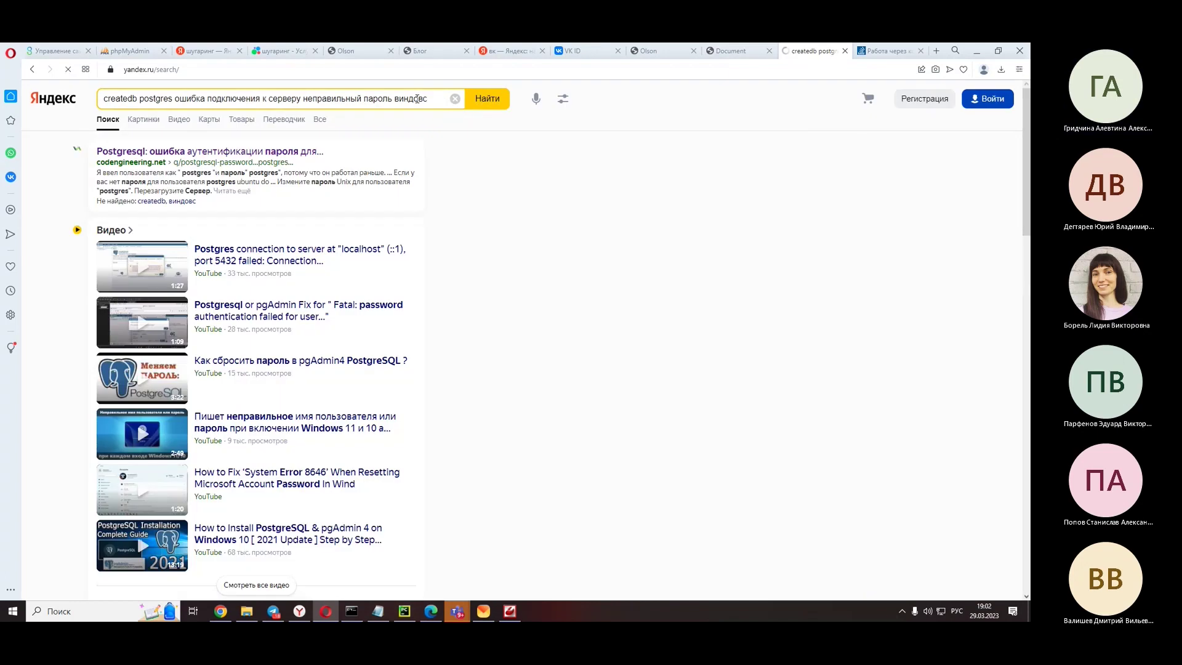
- Skim the codengineering.net password authentication answer and close it to return to results
{"action": "left_click", "coordinate": [269, 150]}
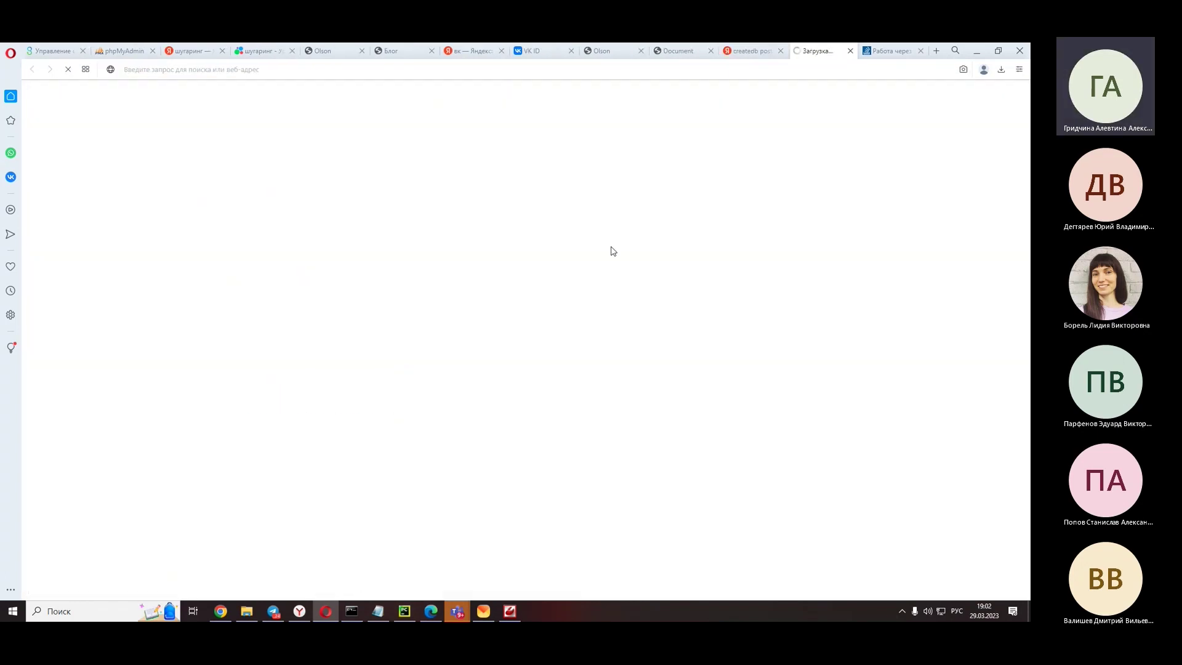
{"action": "scroll", "coordinate": [200, 389], "scroll_direction": "down", "scroll_amount": 7}
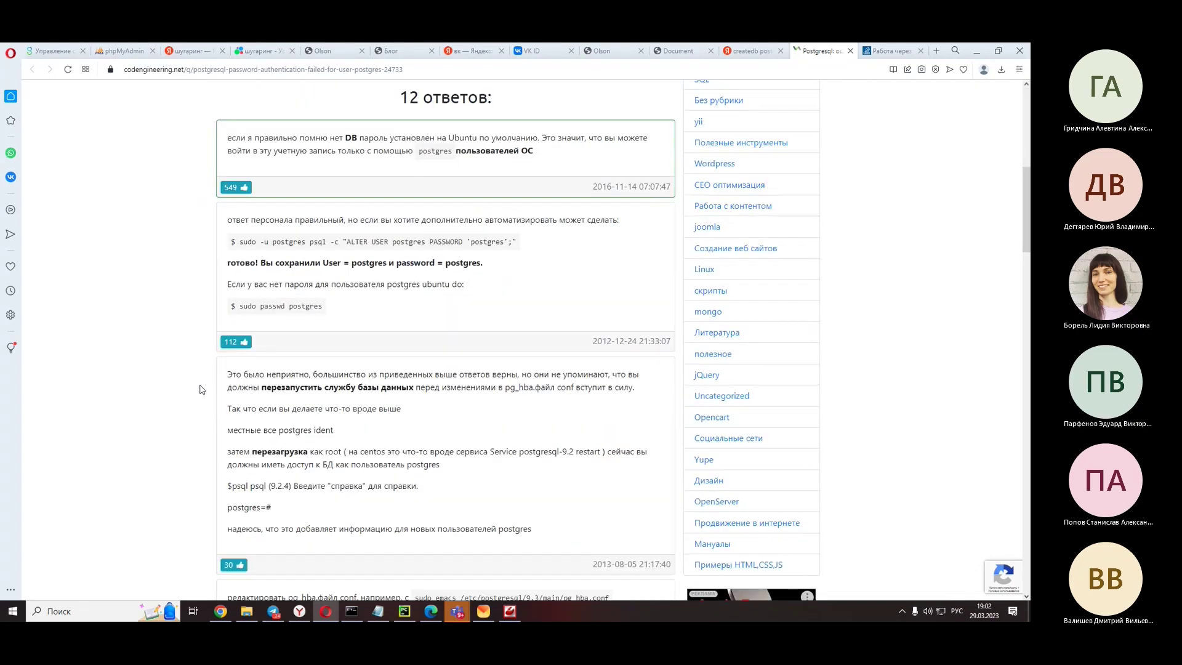
{"action": "scroll", "coordinate": [201, 389], "scroll_direction": "down", "scroll_amount": 4}
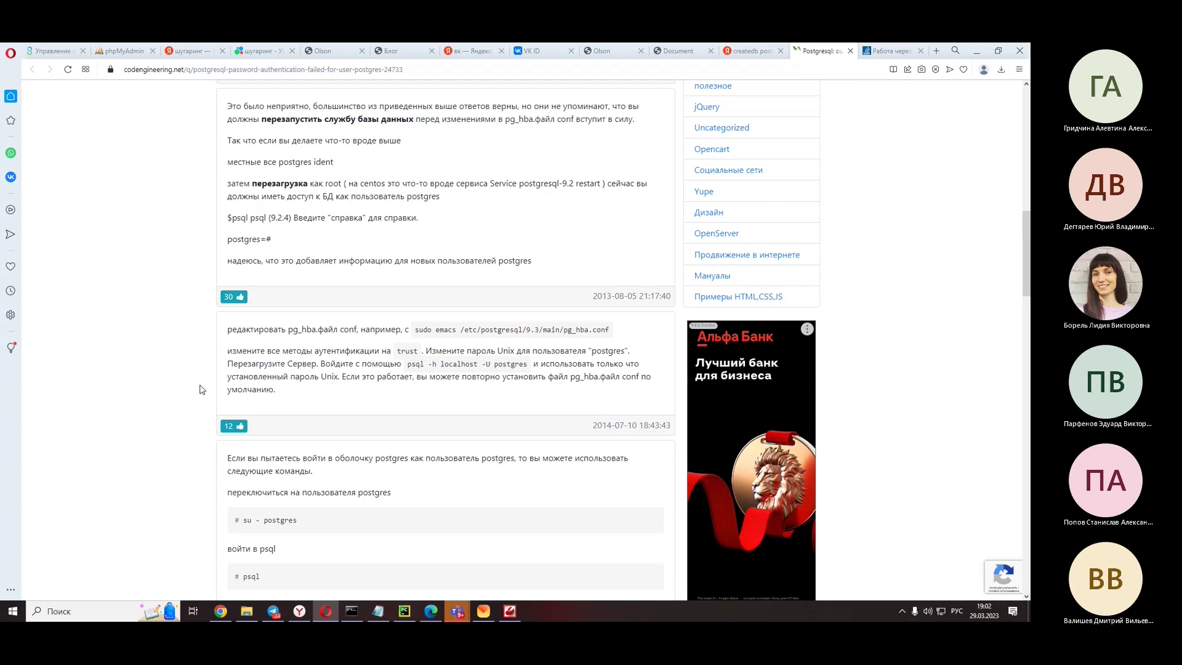
{"action": "scroll", "coordinate": [201, 389], "scroll_direction": "down", "scroll_amount": 1}
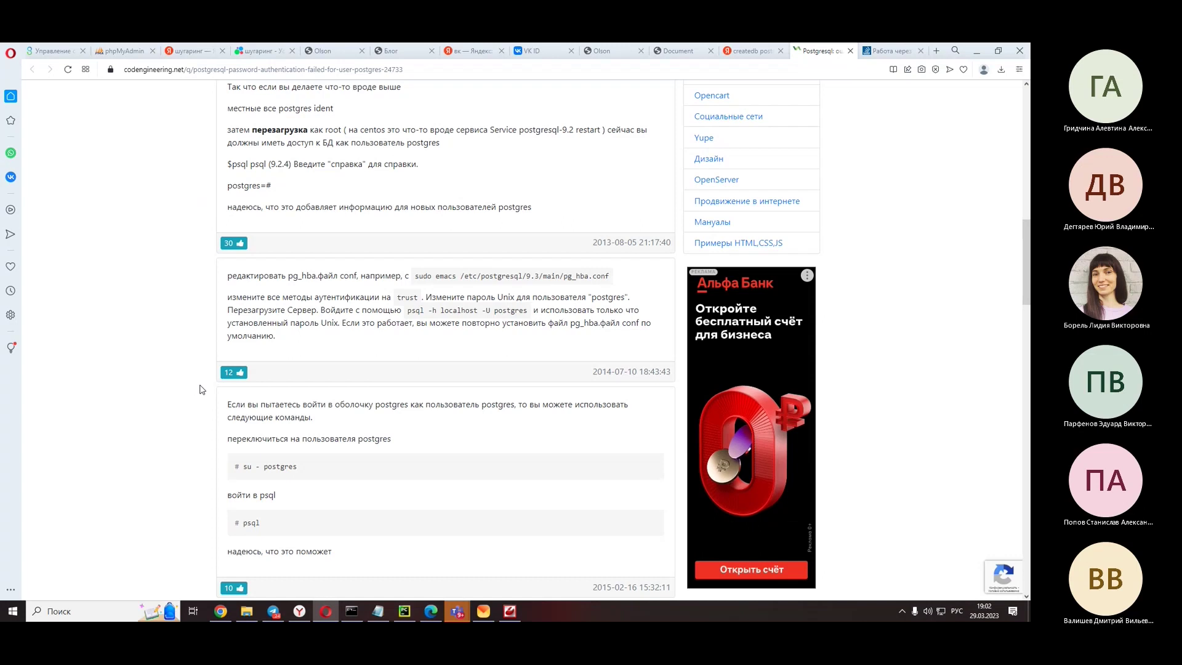
{"action": "scroll", "coordinate": [201, 389], "scroll_direction": "down", "scroll_amount": 2}
{"action": "scroll", "coordinate": [200, 389], "scroll_direction": "down", "scroll_amount": 4}
{"action": "scroll", "coordinate": [200, 389], "scroll_direction": "down", "scroll_amount": 4}
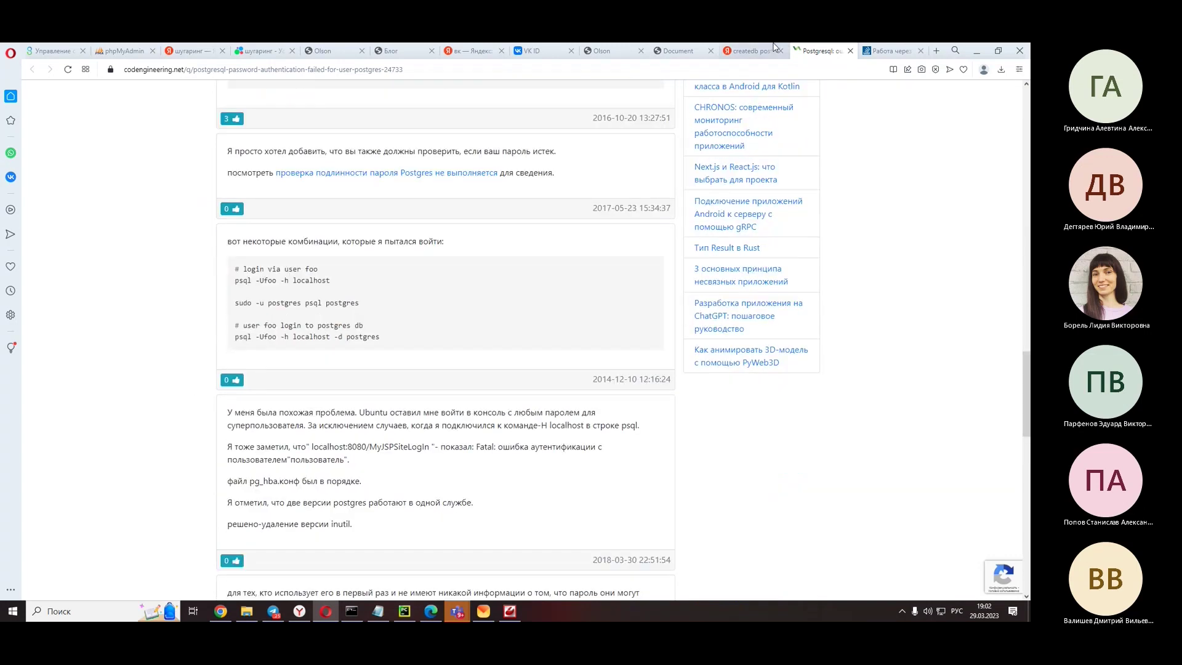
{"action": "left_click", "coordinate": [849, 52]}
{"action": "scroll", "coordinate": [223, 379], "scroll_direction": "down", "scroll_amount": 6}
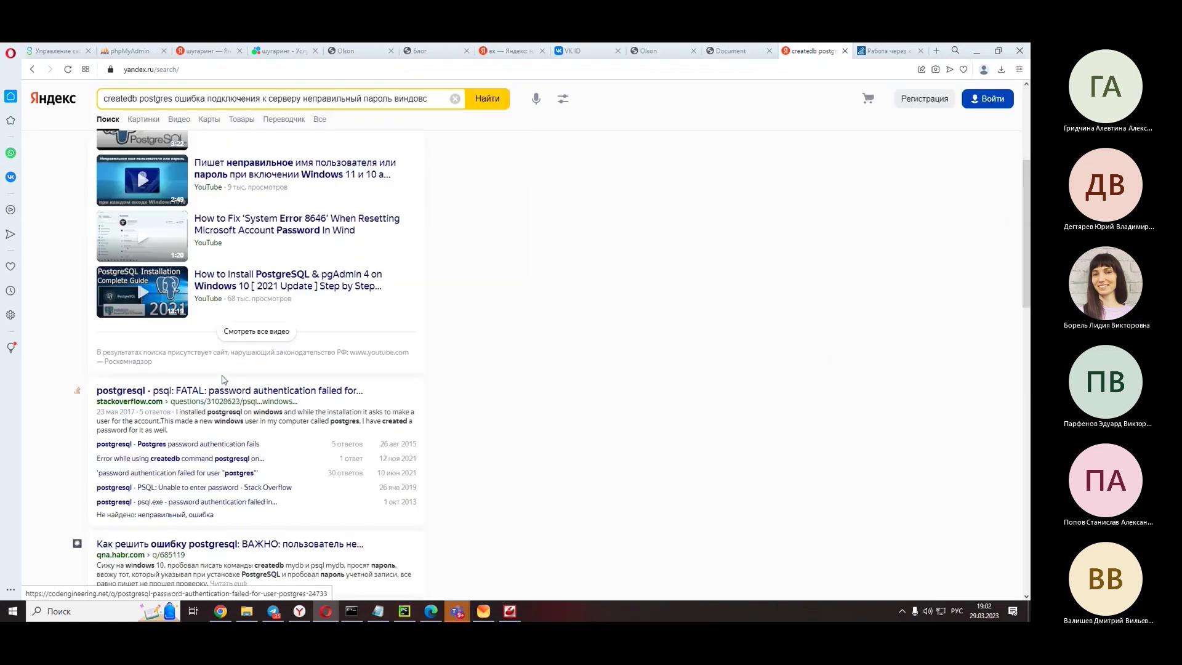
- Open the qna.habr.com postgres password-error question, expand its comment, and read the replies
{"action": "left_click", "coordinate": [342, 422]}
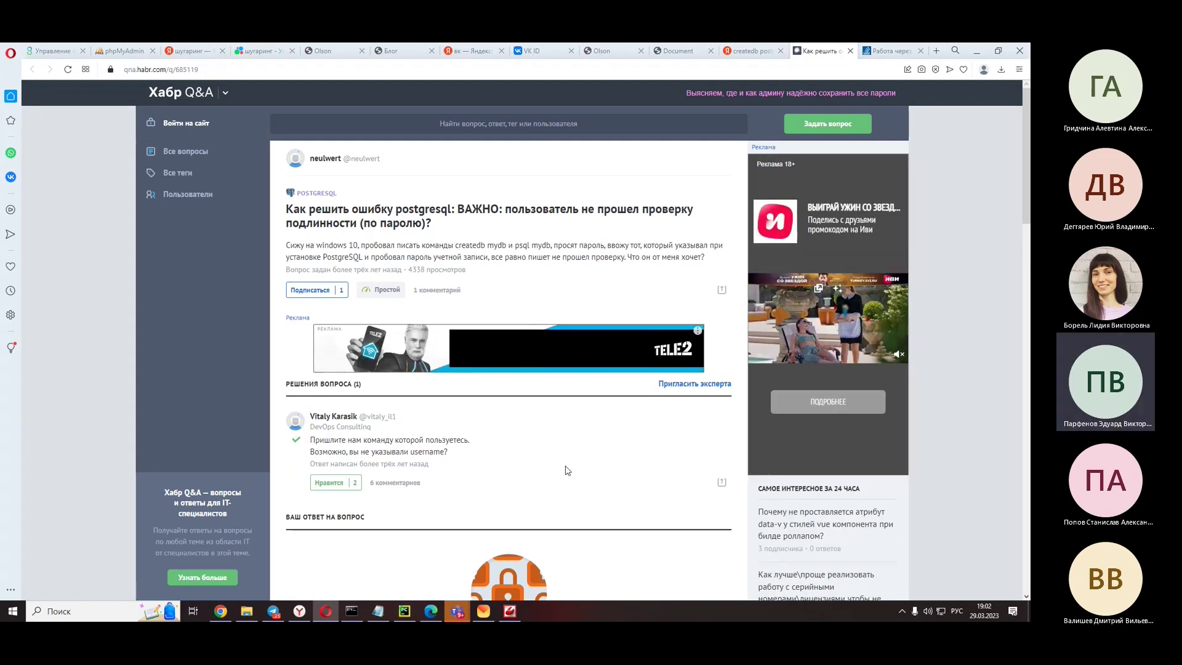
{"action": "left_click", "coordinate": [438, 290]}
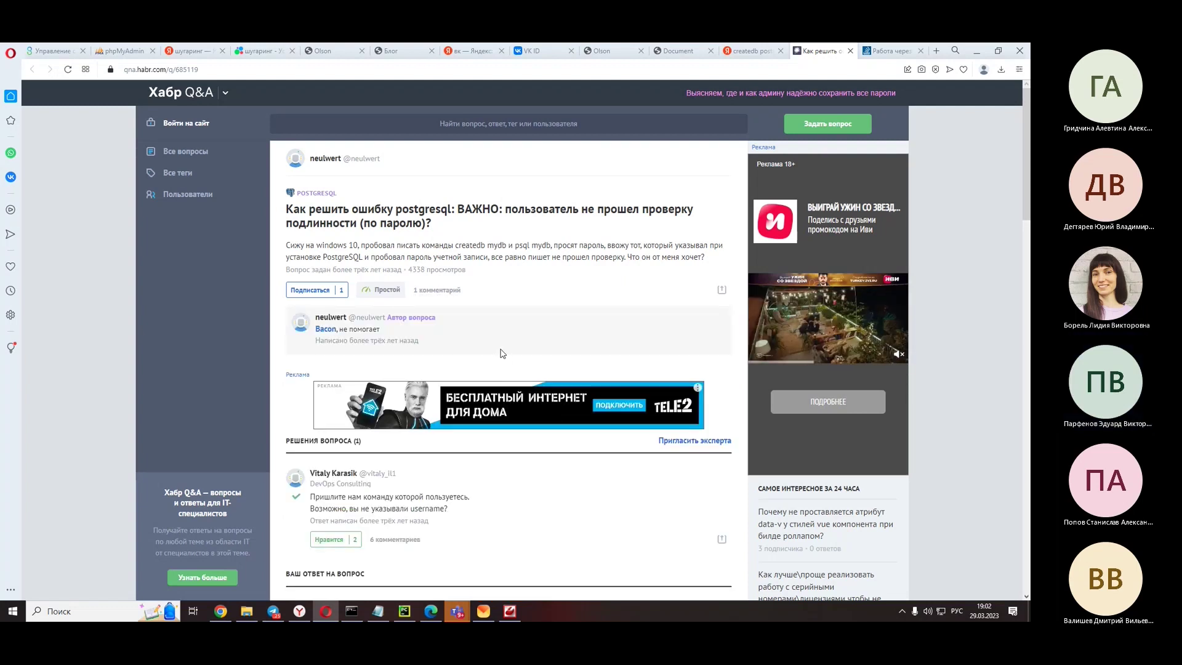
{"action": "scroll", "coordinate": [500, 353], "scroll_direction": "down", "scroll_amount": 3}
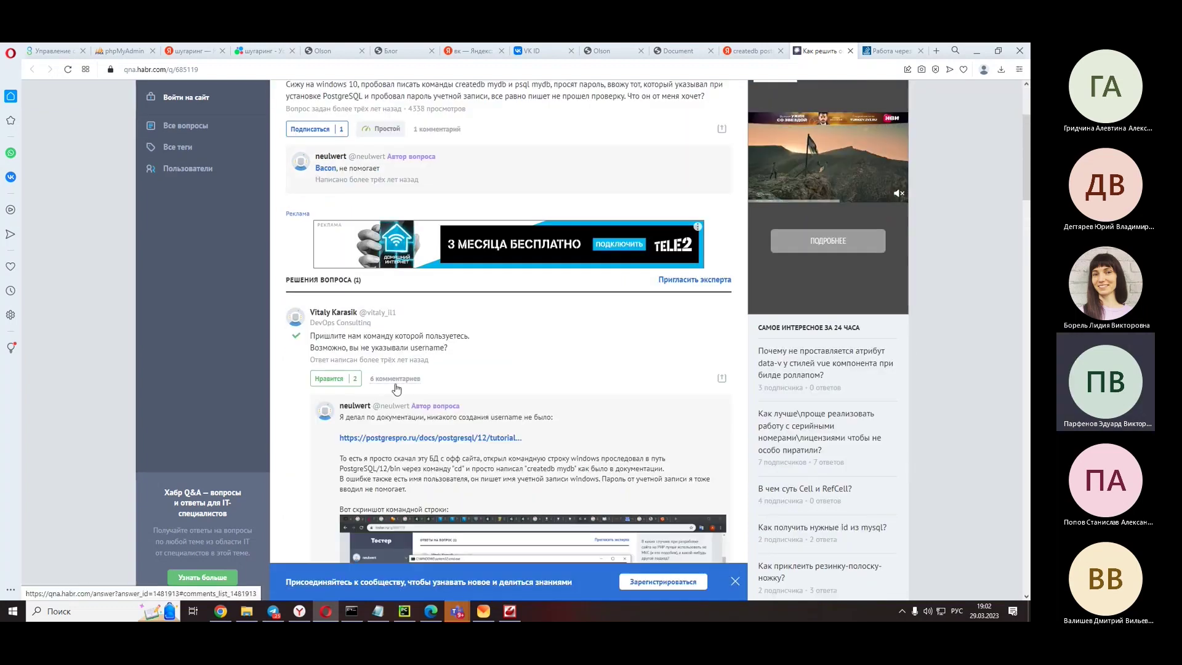
{"action": "scroll", "coordinate": [551, 397], "scroll_direction": "down", "scroll_amount": 3}
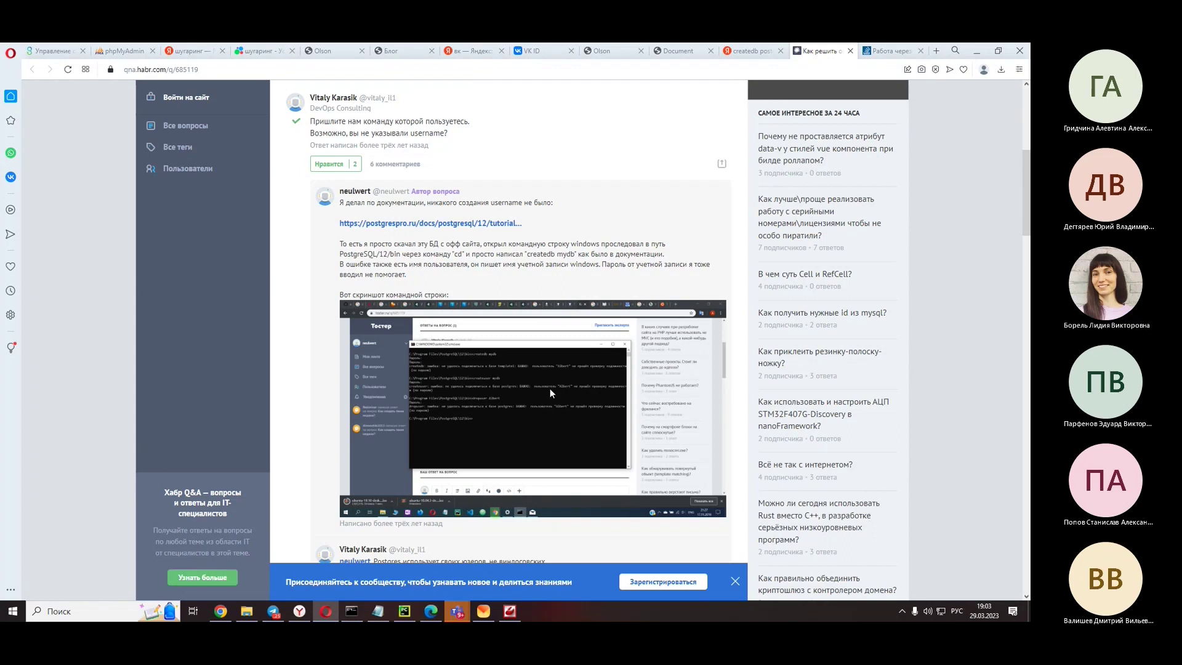
{"action": "scroll", "coordinate": [549, 389], "scroll_direction": "down", "scroll_amount": 4}
{"action": "scroll", "coordinate": [552, 393], "scroll_direction": "down", "scroll_amount": 1}
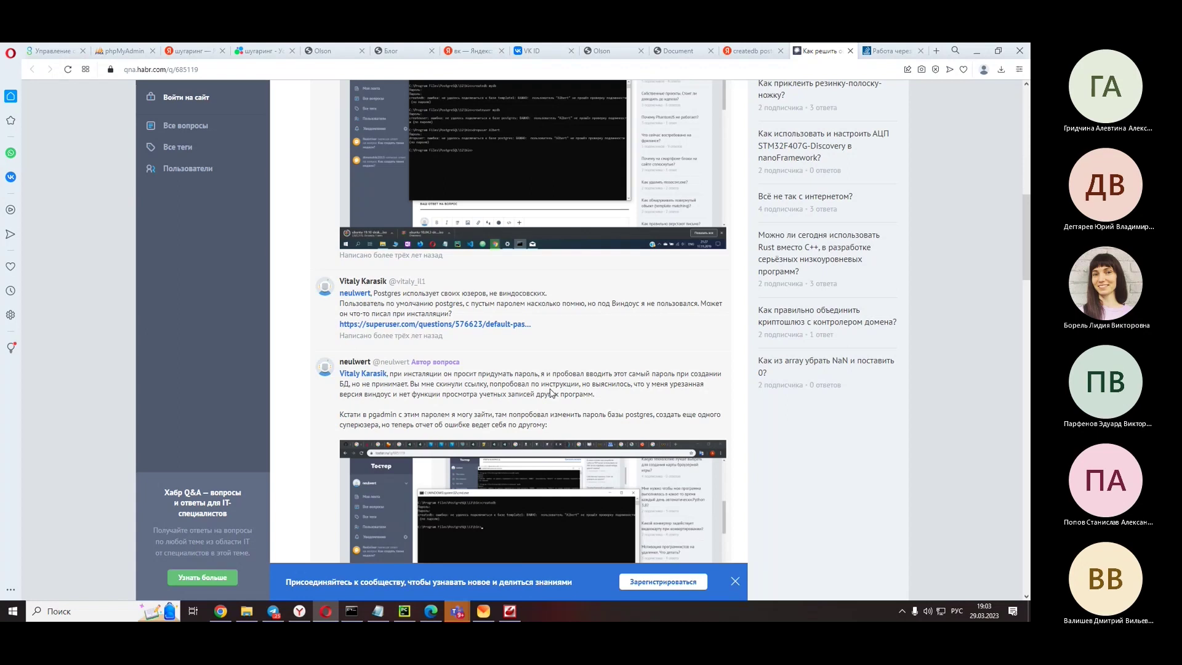
{"action": "scroll", "coordinate": [551, 393], "scroll_direction": "down", "scroll_amount": 1}
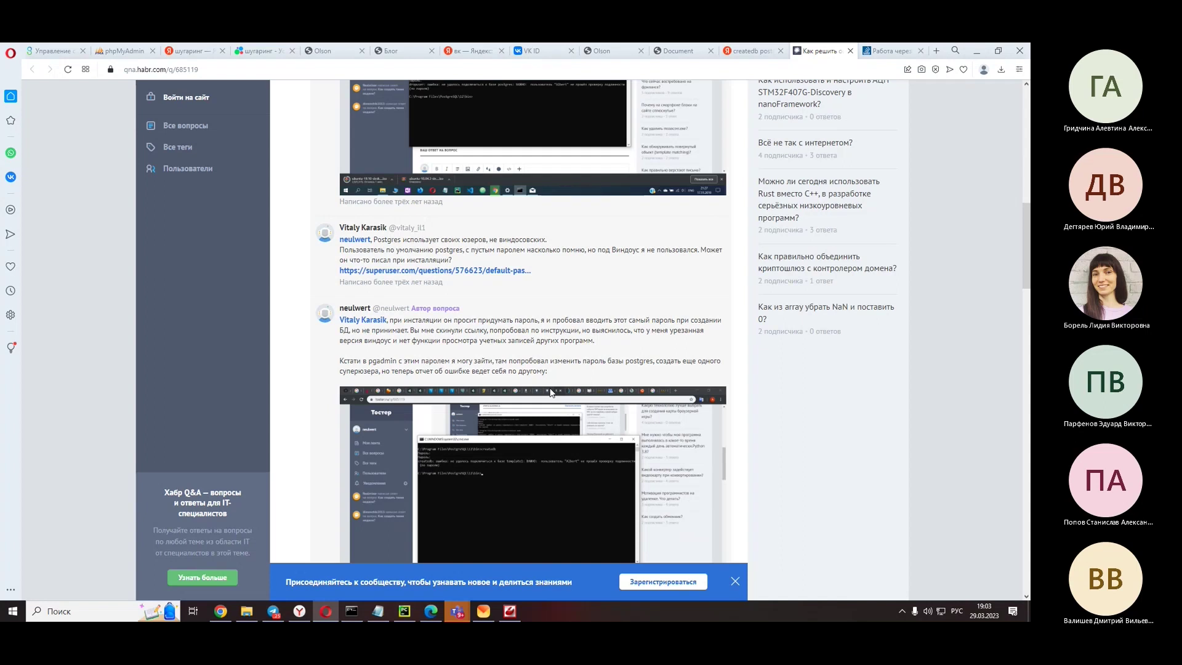
{"action": "scroll", "coordinate": [594, 341], "scroll_direction": "down", "scroll_amount": 7}
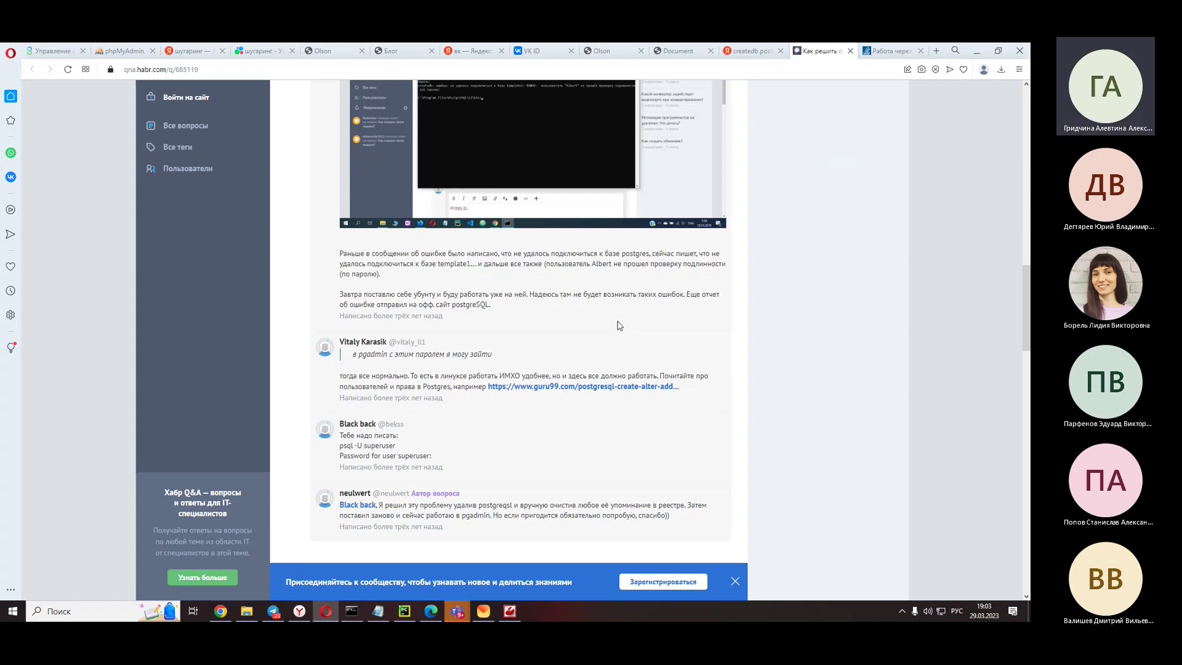
{"action": "scroll", "coordinate": [619, 326], "scroll_direction": "up", "scroll_amount": 7}
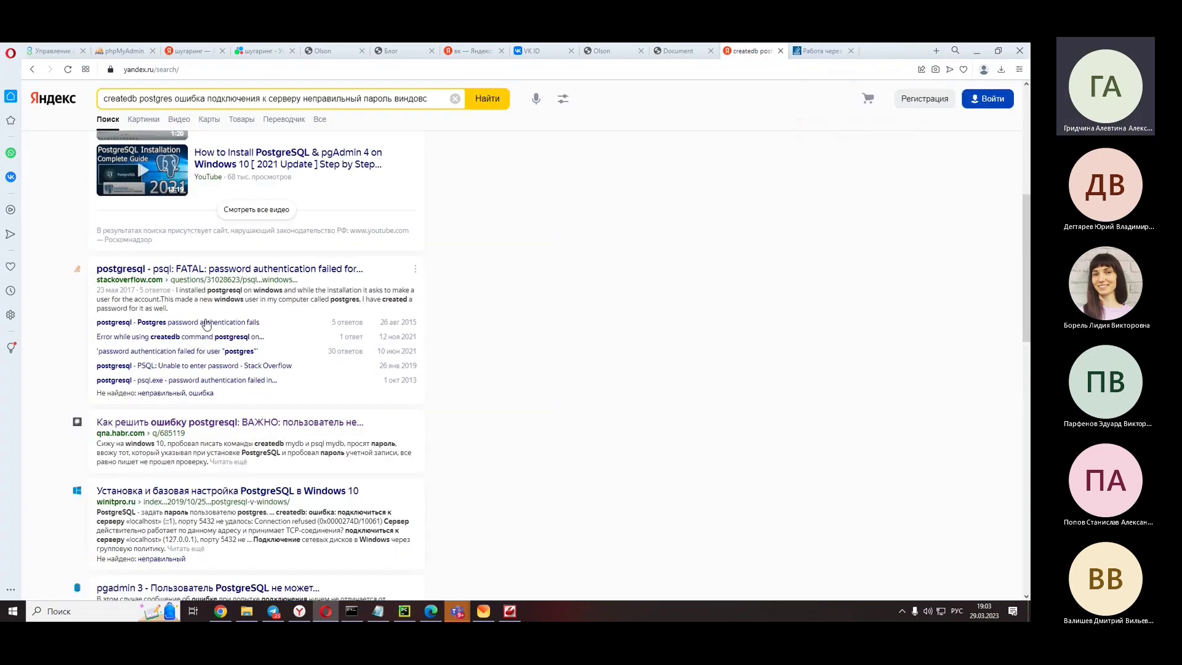
- Close the Habr question, open the winitpro.ru PostgreSQL on Windows 10 guide, and scroll to its psql section
{"action": "left_click", "coordinate": [850, 51]}
{"action": "scroll", "coordinate": [306, 117], "scroll_direction": "down", "scroll_amount": 5}
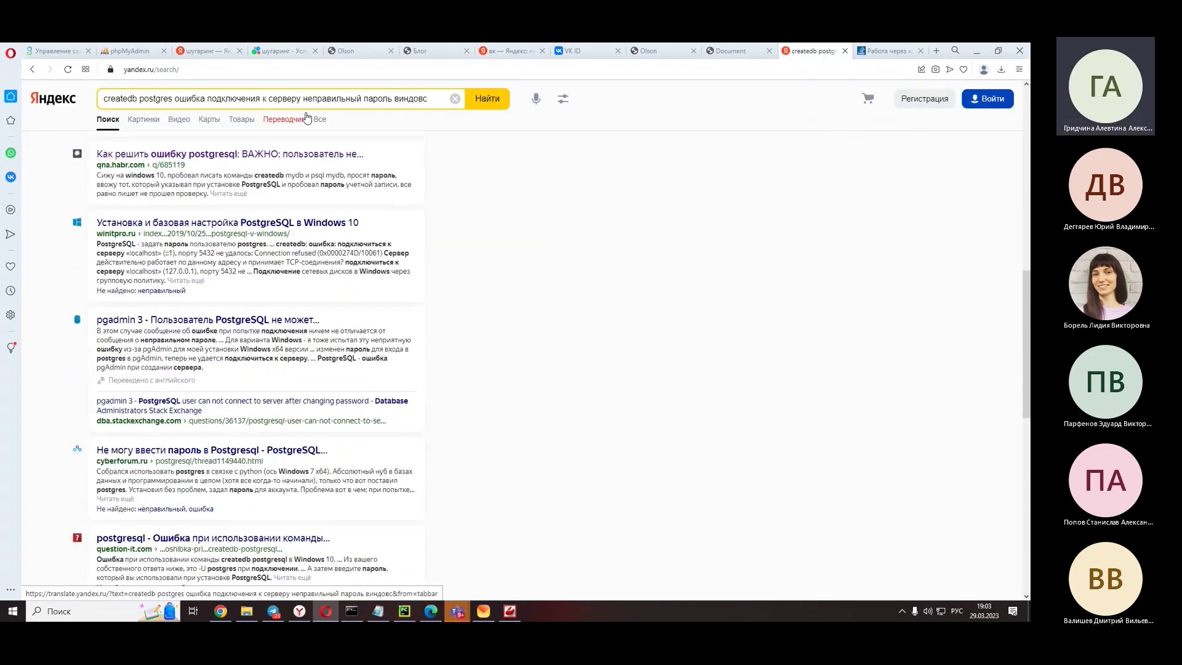
{"action": "left_click", "coordinate": [305, 224]}
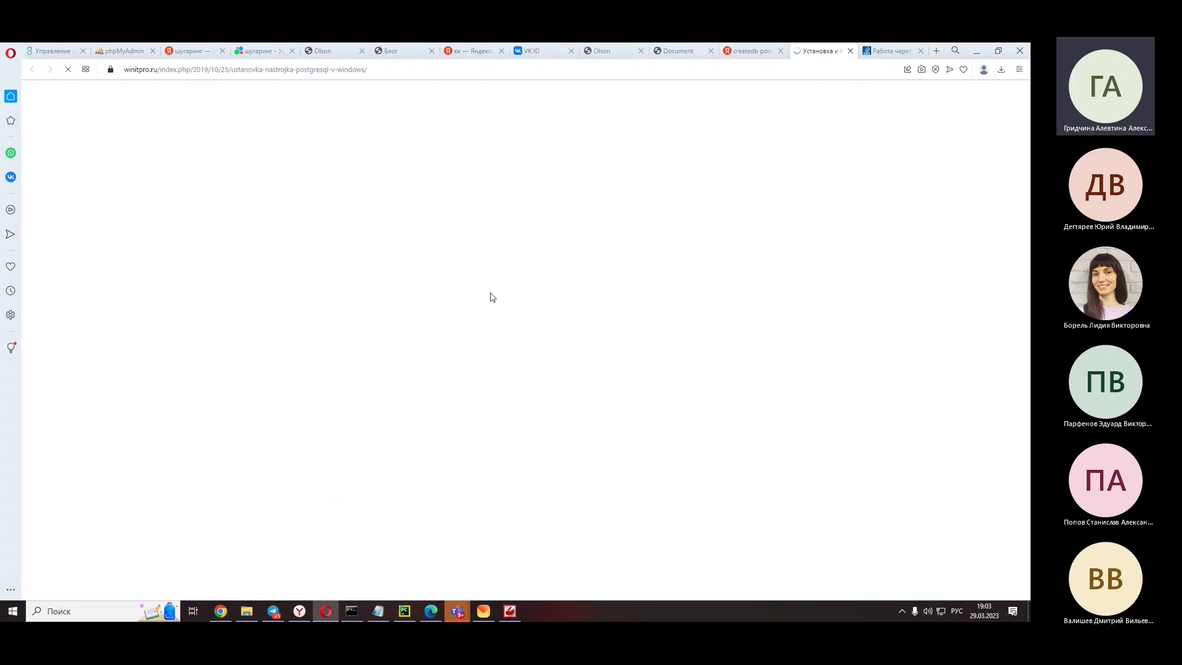
{"action": "scroll", "coordinate": [382, 328], "scroll_direction": "down", "scroll_amount": 3}
{"action": "scroll", "coordinate": [382, 329], "scroll_direction": "down", "scroll_amount": 5}
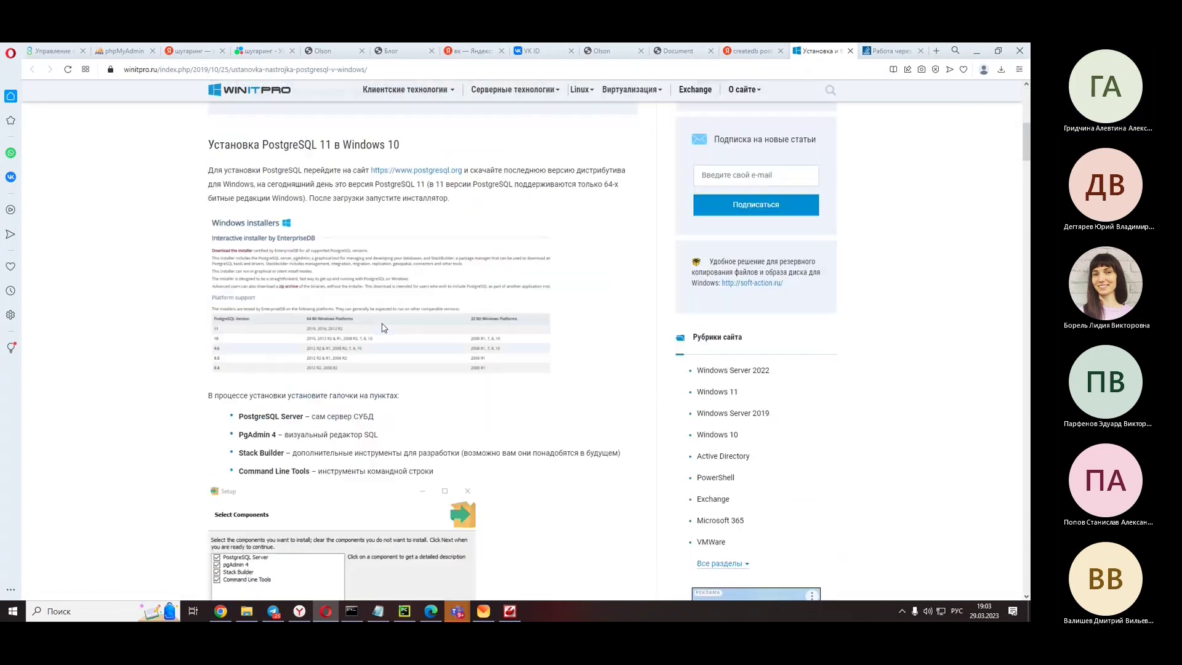
{"action": "scroll", "coordinate": [382, 328], "scroll_direction": "down", "scroll_amount": 8}
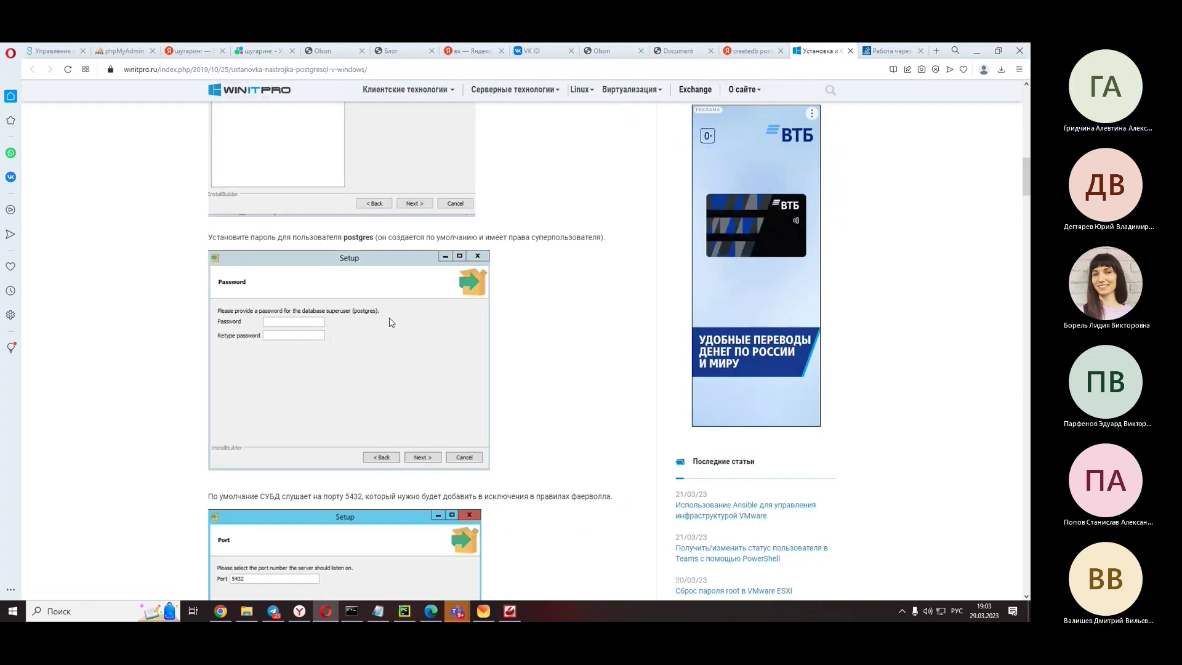
{"action": "scroll", "coordinate": [390, 322], "scroll_direction": "down", "scroll_amount": 3}
{"action": "scroll", "coordinate": [389, 322], "scroll_direction": "down", "scroll_amount": 2}
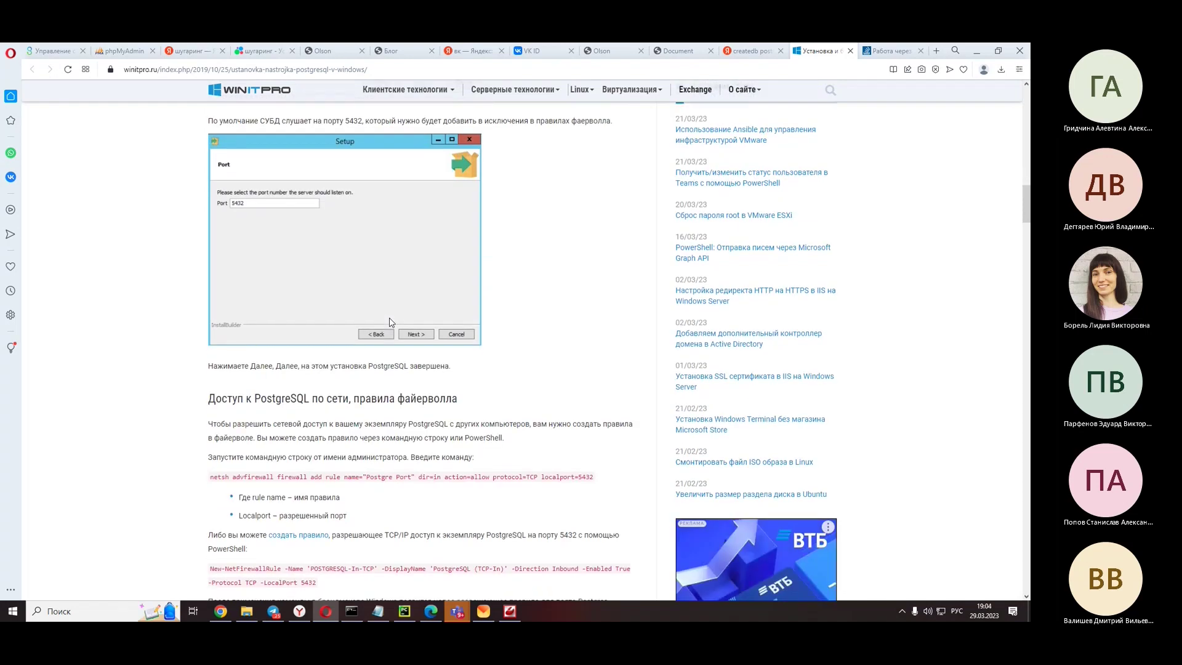
{"action": "scroll", "coordinate": [389, 322], "scroll_direction": "down", "scroll_amount": 4}
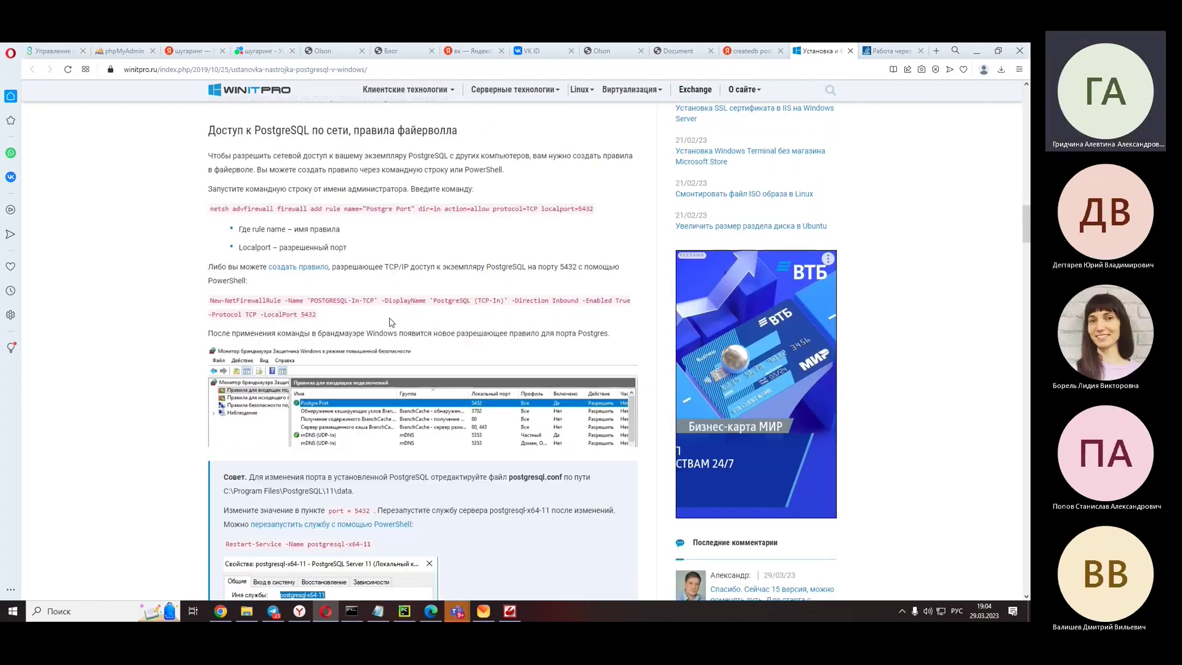
{"action": "scroll", "coordinate": [390, 318], "scroll_direction": "down", "scroll_amount": 7}
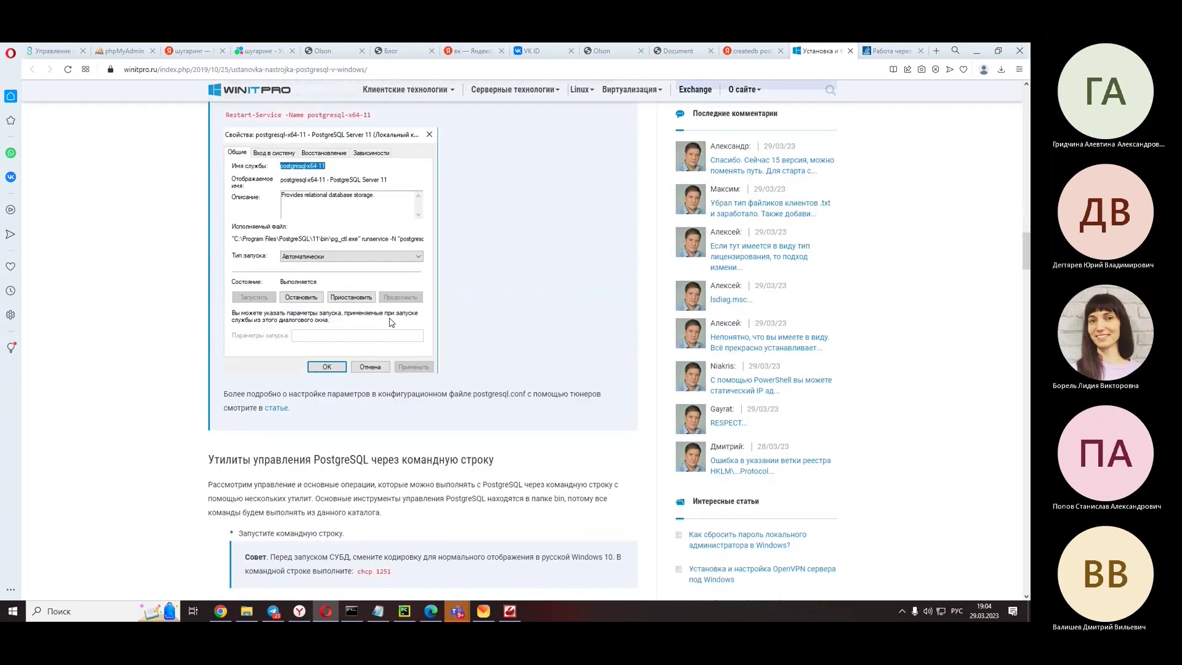
{"action": "scroll", "coordinate": [390, 322], "scroll_direction": "down", "scroll_amount": 4}
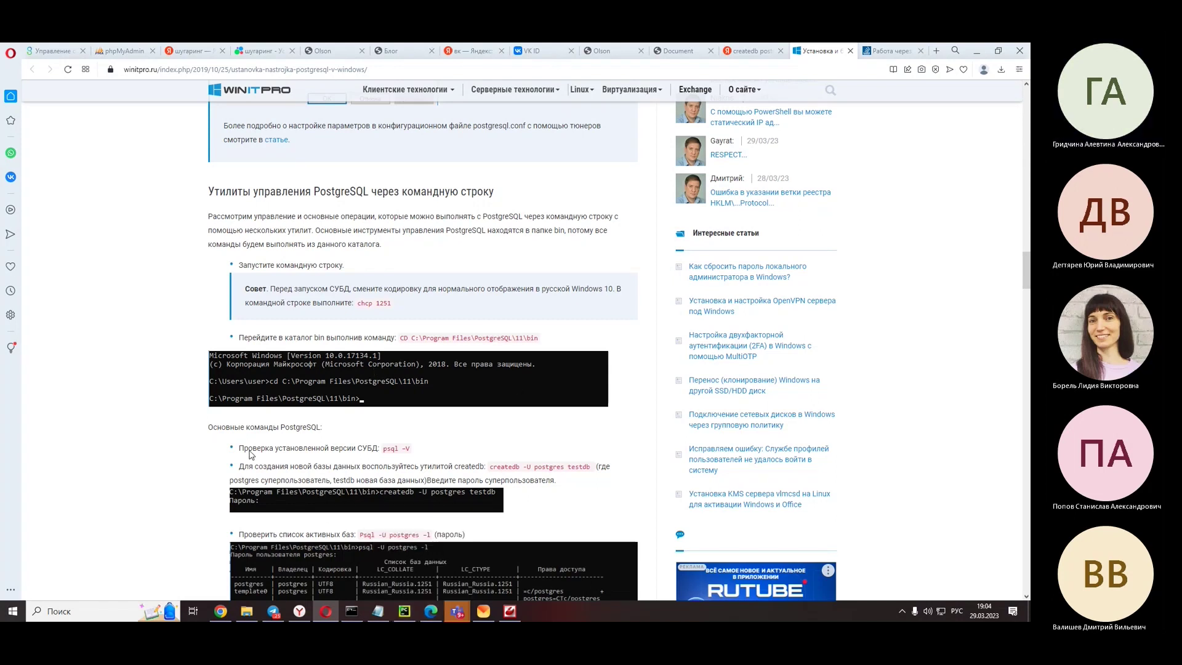
{"action": "scroll", "coordinate": [341, 398], "scroll_direction": "down", "scroll_amount": 4}
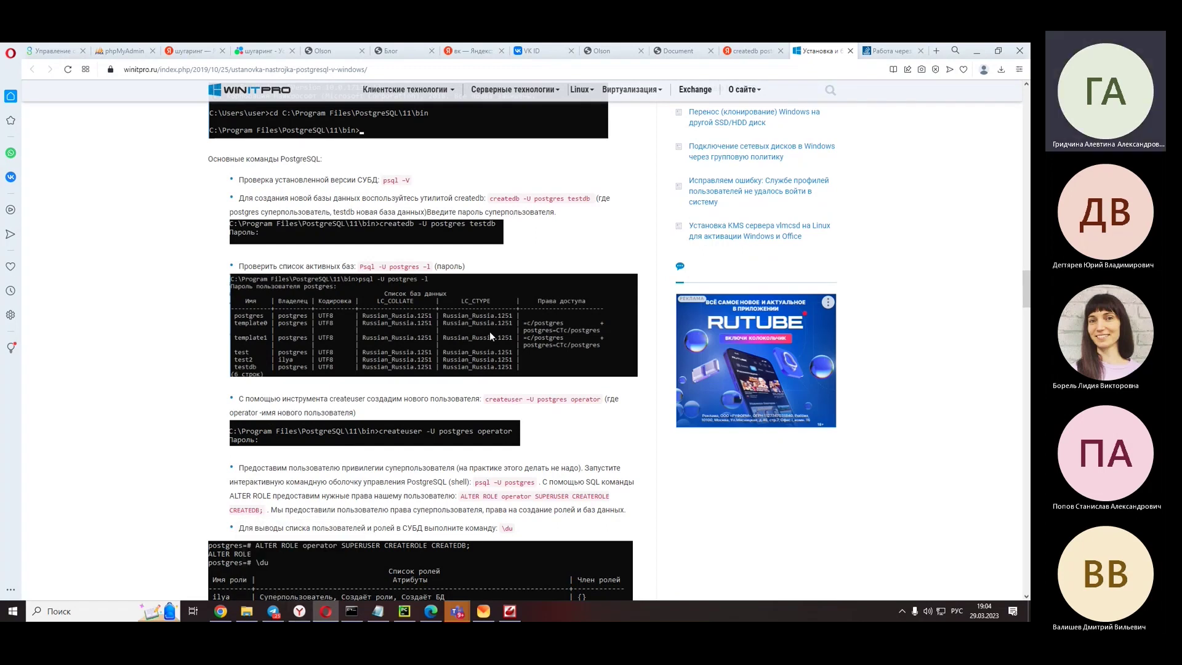
{"action": "scroll", "coordinate": [489, 331], "scroll_direction": "down", "scroll_amount": 3}
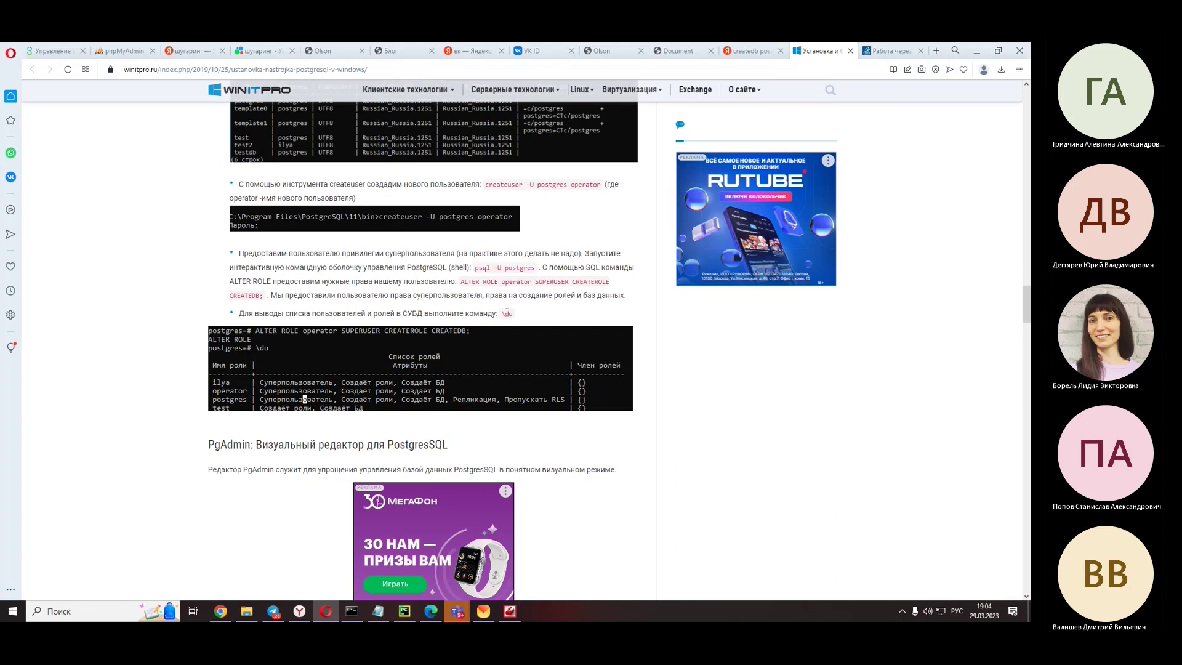
{"action": "scroll", "coordinate": [504, 311], "scroll_direction": "up", "scroll_amount": 3}
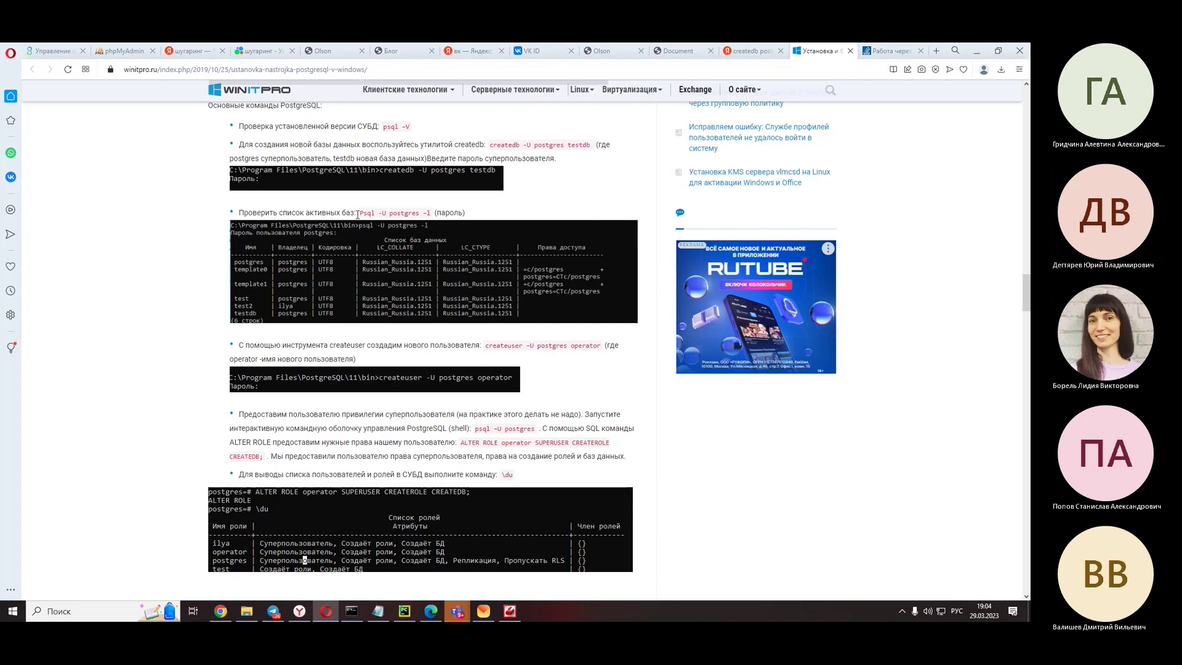
- Select the 'Psql -U postgres -l' command, dismiss the popup, and minimize Opera
{"action": "left_click_drag", "start_coordinate": [361, 212], "coordinate": [433, 215]}
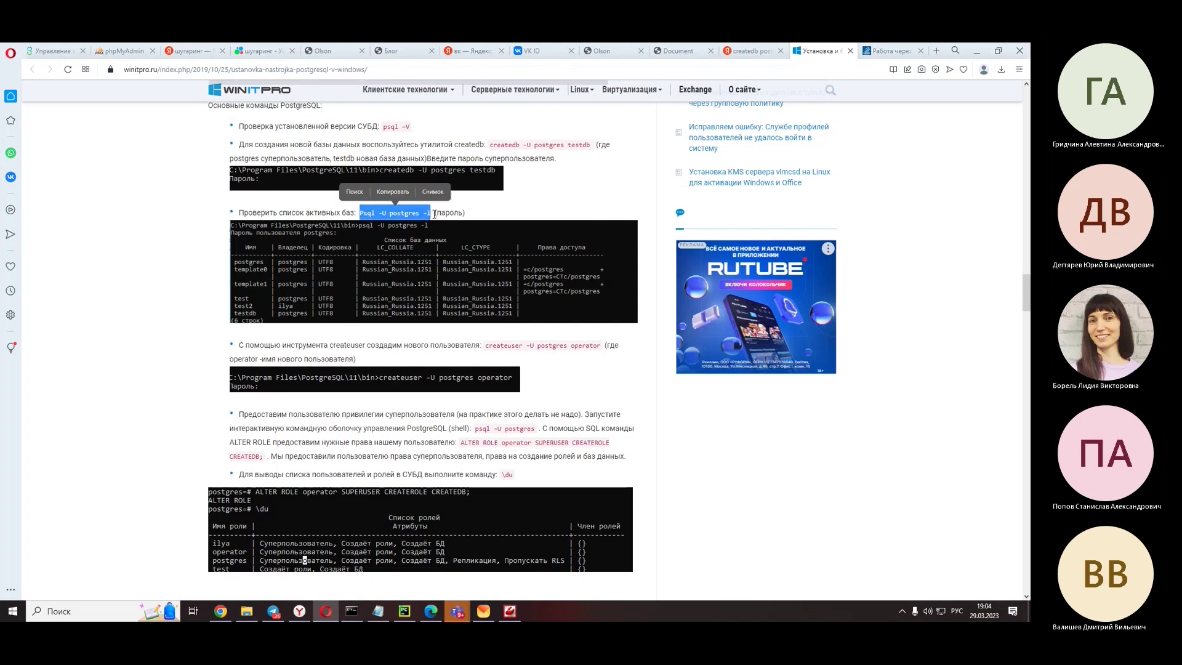
{"action": "left_click", "coordinate": [405, 192]}
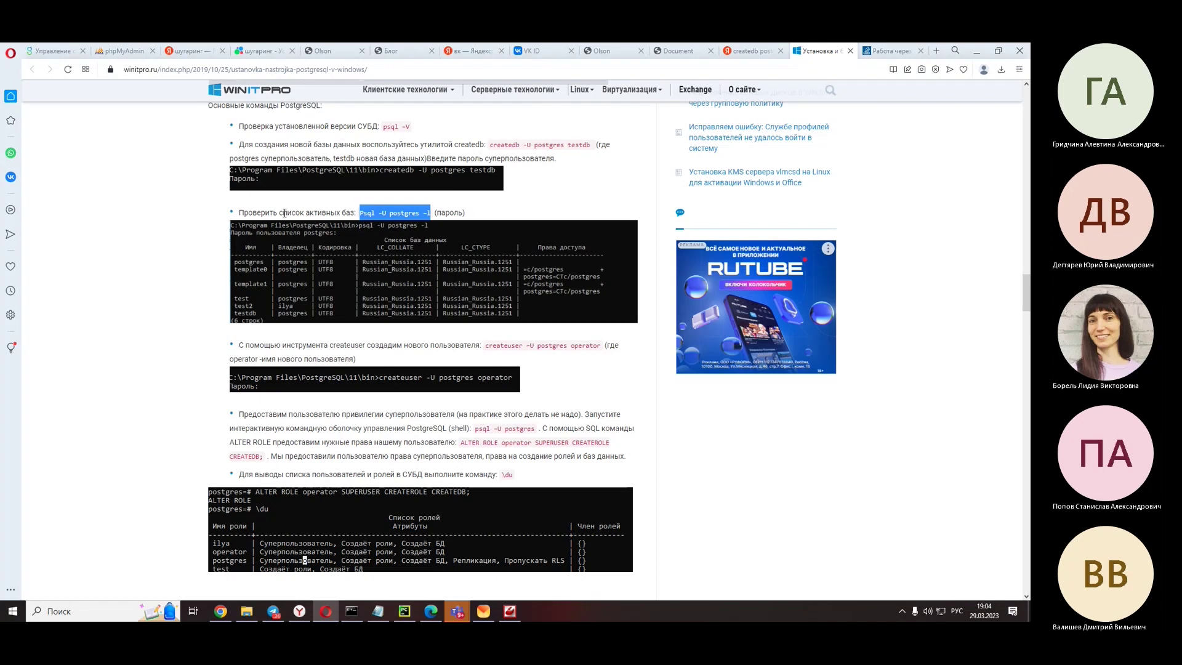
{"action": "left_click", "coordinate": [977, 51]}
- Minimize the other browser, move the Teams window left, and bring the Django server Command Prompt forward
{"action": "left_click", "coordinate": [975, 52]}
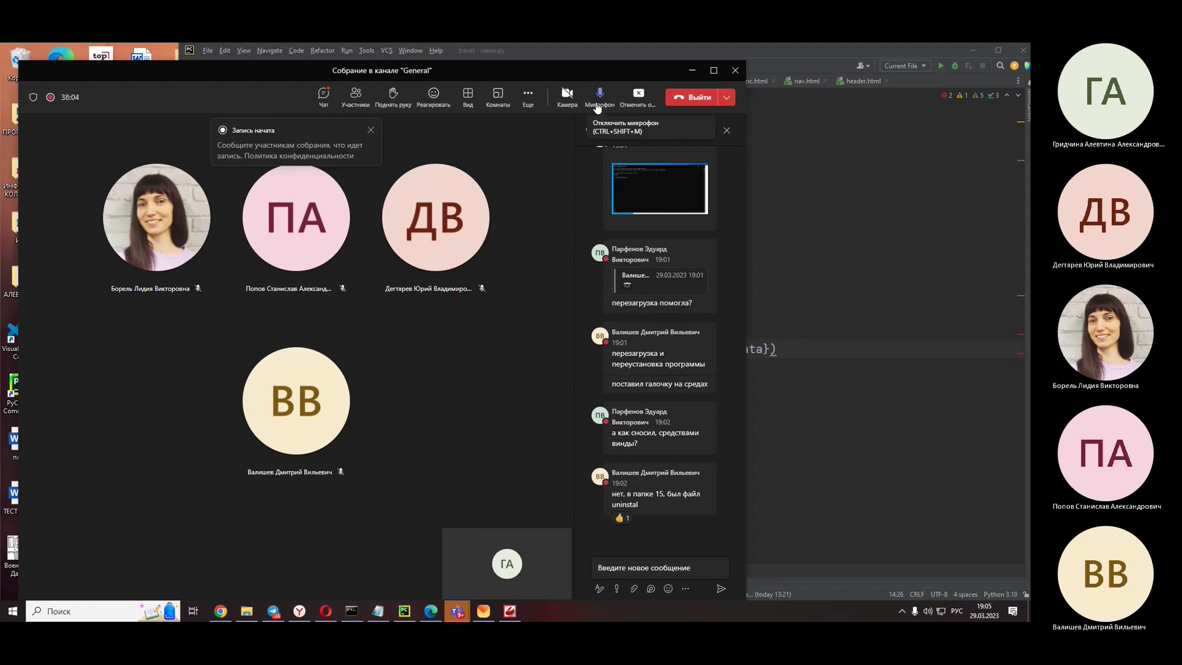
{"action": "left_click_drag", "start_coordinate": [670, 67], "coordinate": [96, 54]}
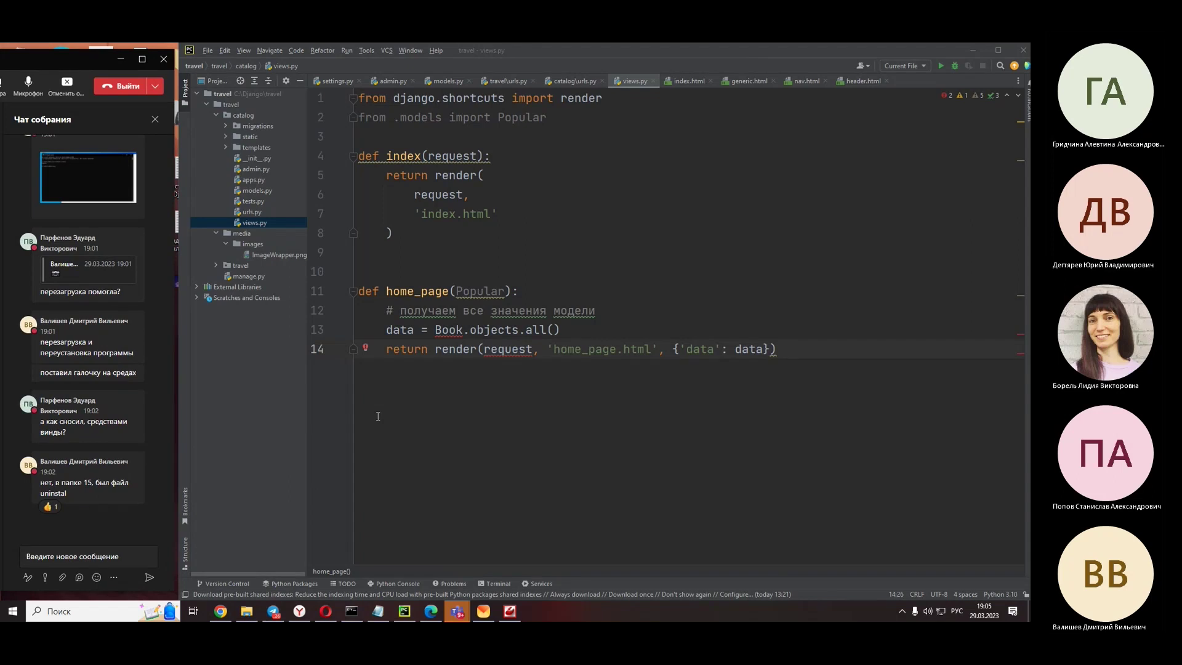
{"action": "left_click", "coordinate": [351, 610]}
{"action": "scroll", "coordinate": [398, 508], "scroll_direction": "down", "scroll_amount": 3}
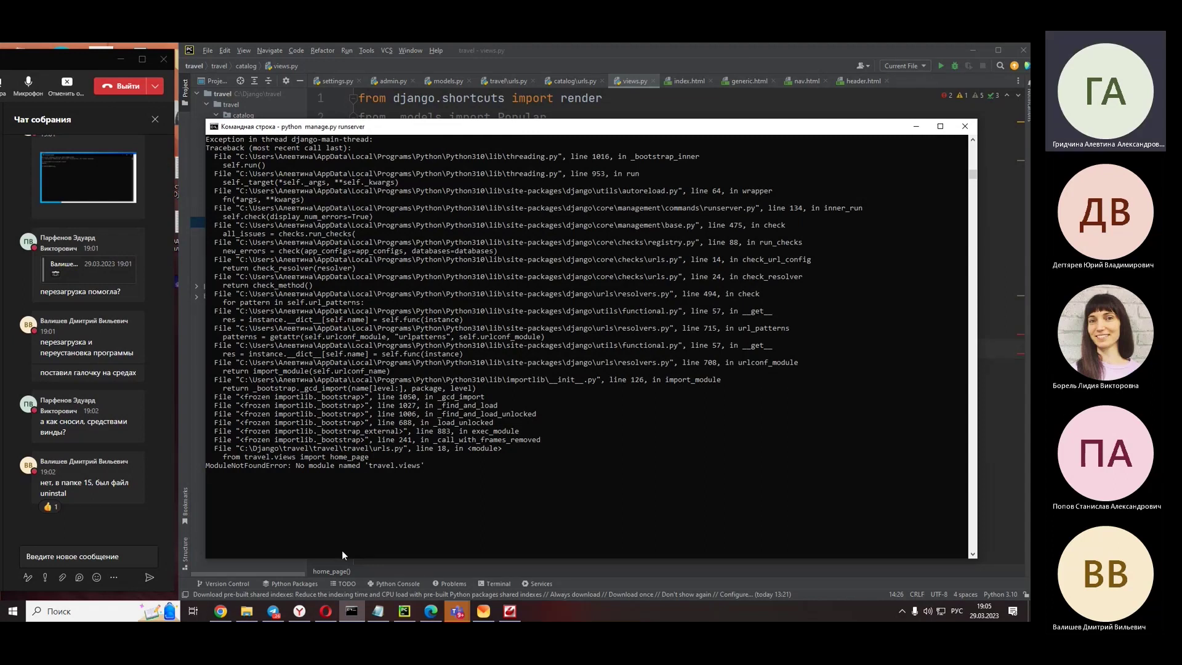
- Stop the Django server and run 'Psql -U postgres -l', submitting an empty password
{"action": "key", "text": "ctrl+c"}
{"action": "type", "text": "Psql -U postgres -l"}
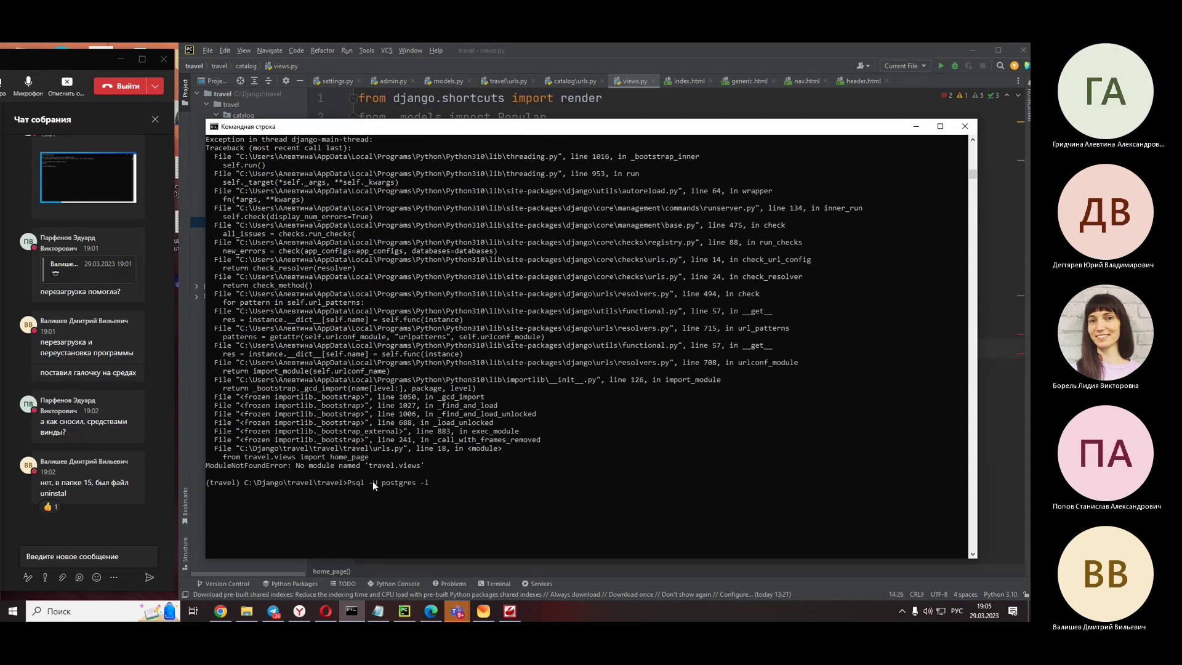
{"action": "key", "text": "Return"}
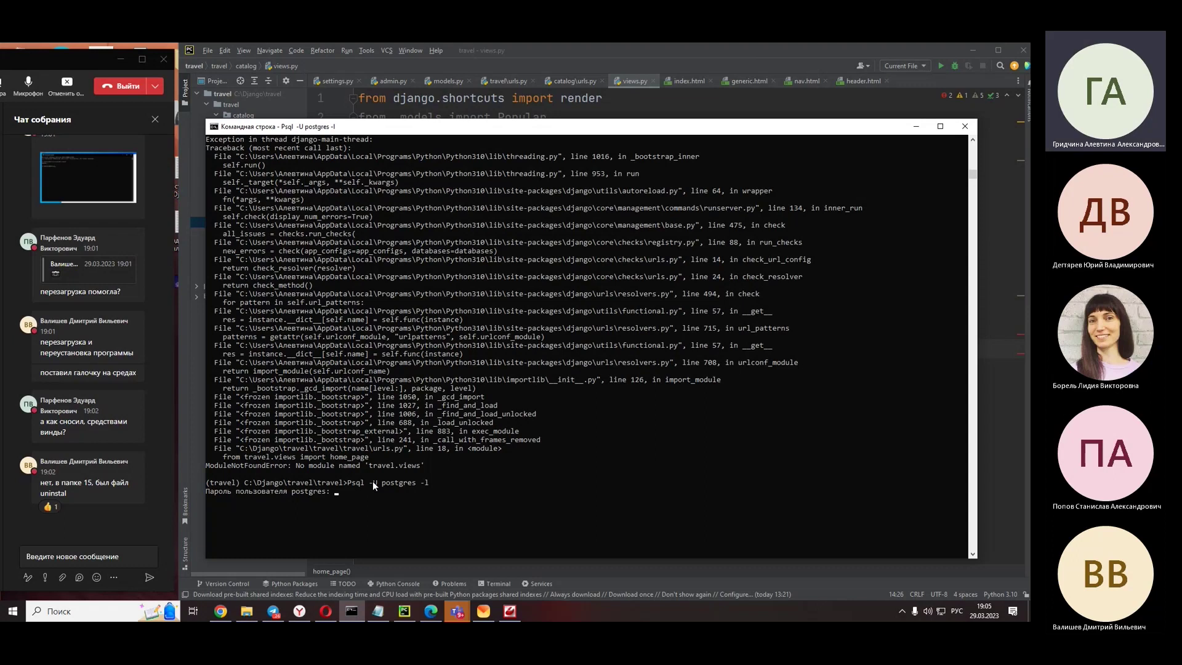
{"action": "key", "text": "Return"}
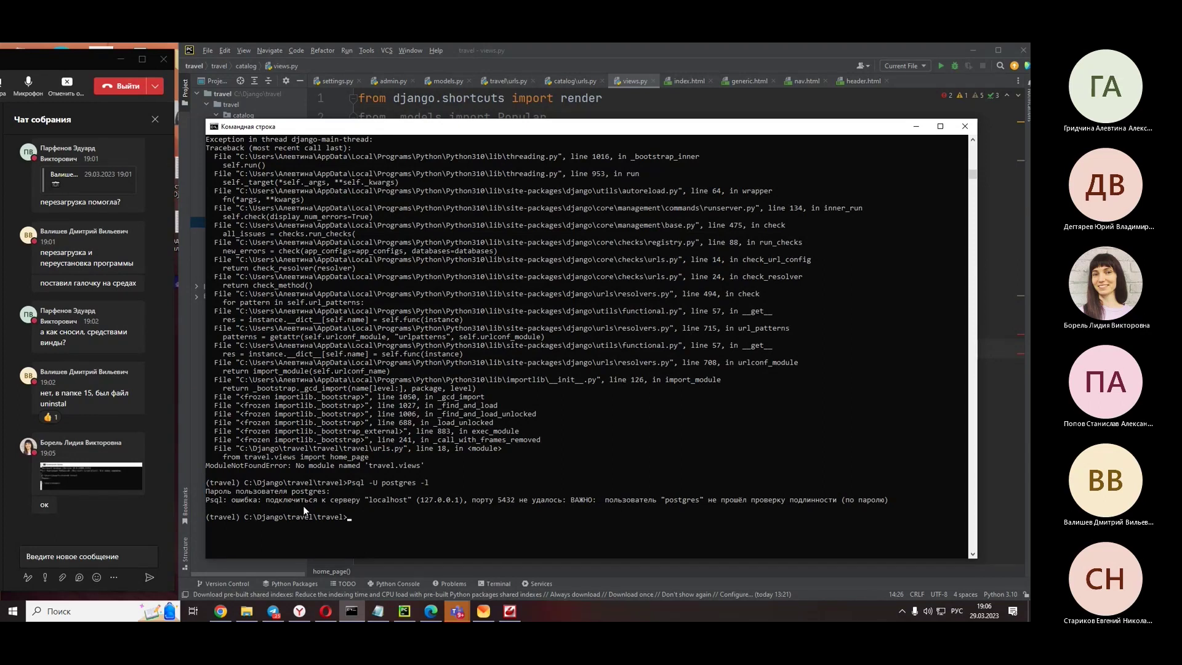
- Retry the listing with the user name mistyped as 'фвшт', then cancel the password prompt
{"action": "key", "text": "Up"}
{"action": "key", "text": "Left"}
{"action": "key", "text": "Left"}
{"action": "key", "text": "Left"}
{"action": "key", "text": "Left"}
{"action": "key", "text": "BackSpace"}
{"action": "key", "text": "Right"}
{"action": "key", "text": "BackSpace"}
{"action": "key", "text": "BackSpace"}
{"action": "key", "text": "BackSpace"}
{"action": "key", "text": "BackSpace"}
{"action": "key", "text": "BackSpace"}
{"action": "key", "text": "BackSpace"}
{"action": "key", "text": "BackSpace"}
{"action": "type", "text": "ф"}
{"action": "type", "text": "вшт"}
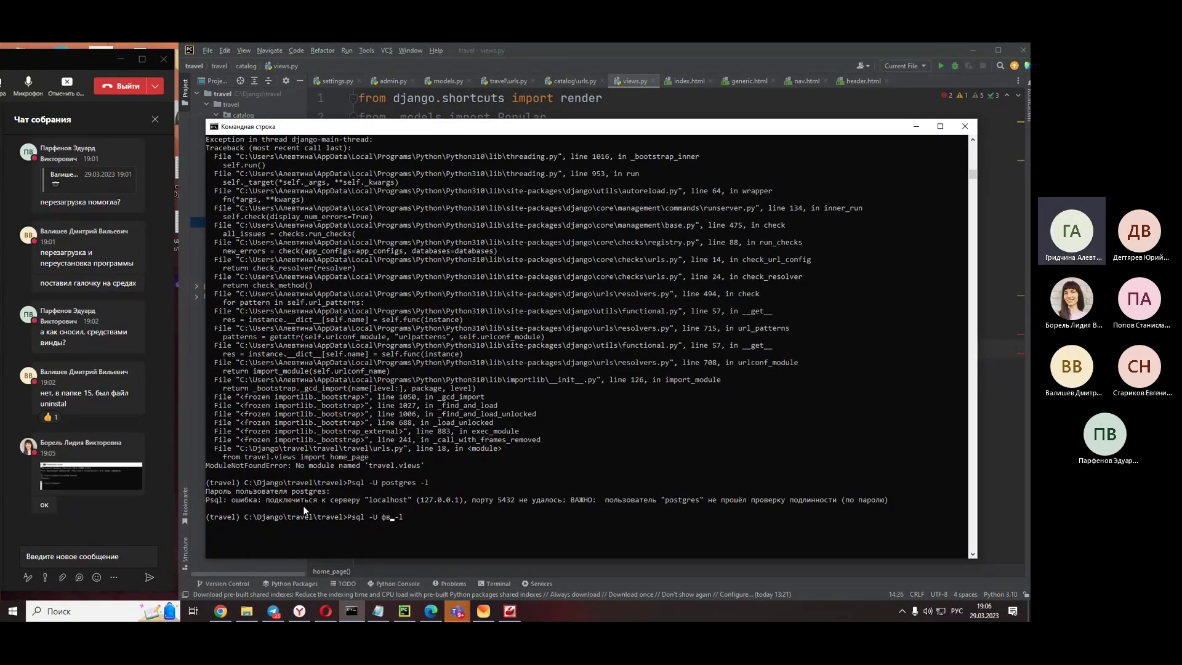
{"action": "key", "text": "Return"}
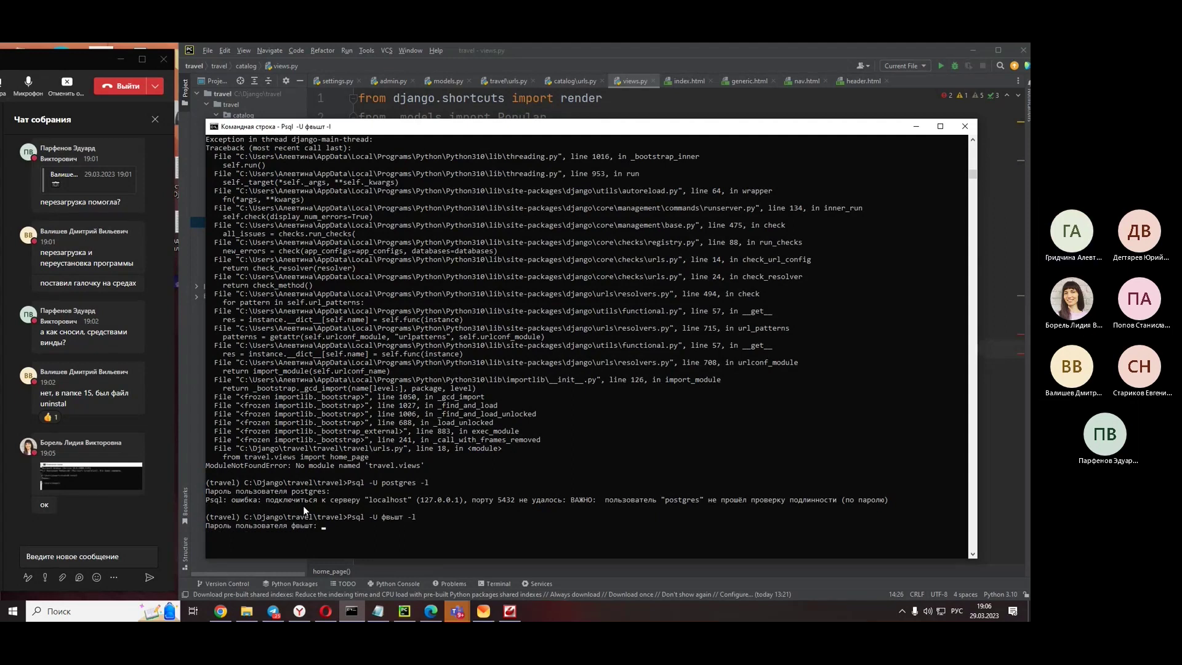
{"action": "key", "text": "alt+shift"}
{"action": "key", "text": "ctrl+c"}
- Run 'Psql -U admin -l' to list the databases, then open the shared screenshot in Teams
{"action": "key", "text": "Up"}
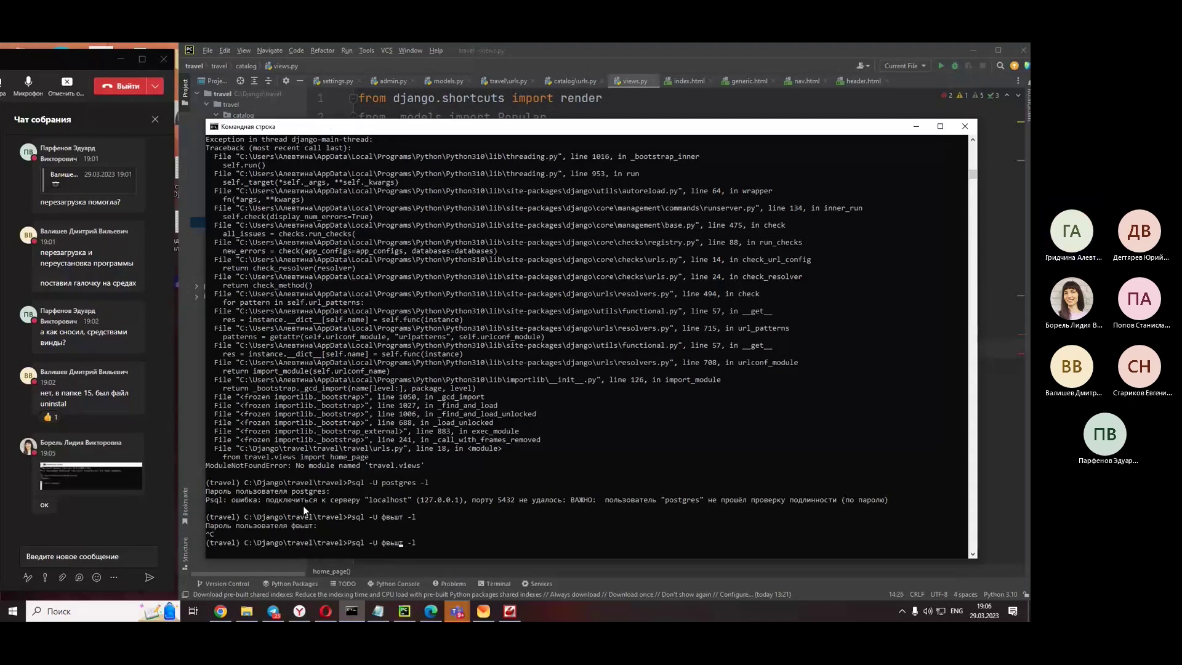
{"action": "key", "text": "BackSpace"}
{"action": "key", "text": "BackSpace"}
{"action": "key", "text": "BackSpace"}
{"action": "key", "text": "BackSpace"}
{"action": "type", "text": "admin"}
{"action": "key", "text": "Return"}
{"action": "key", "text": "Return"}
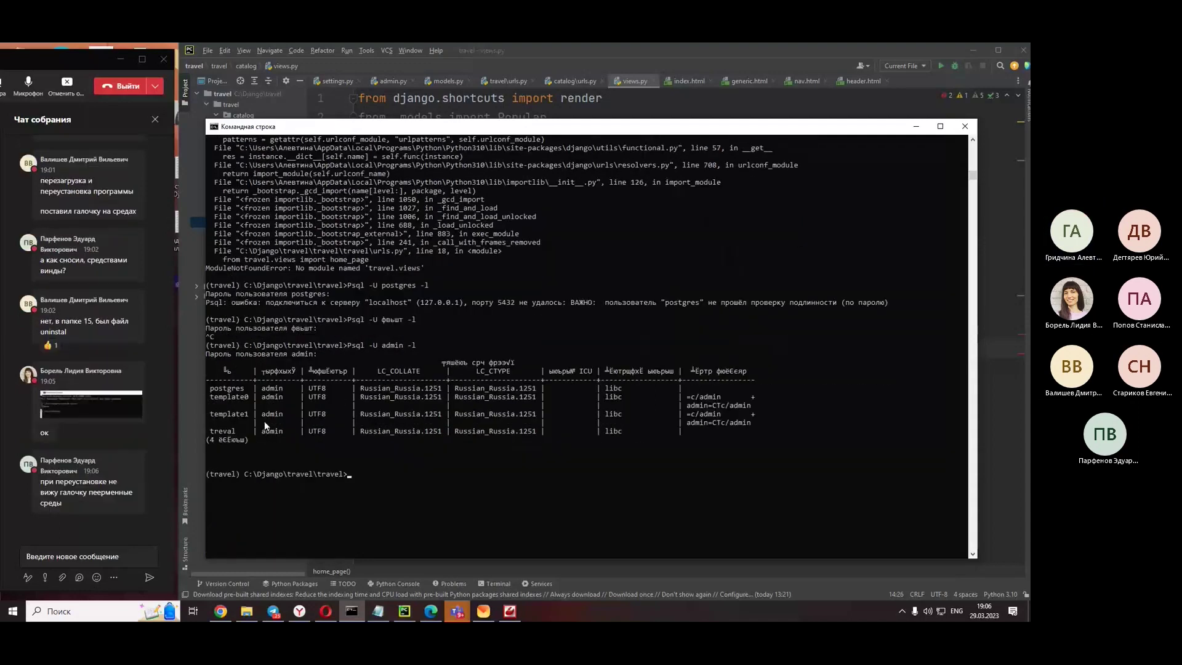
{"action": "left_click_drag", "start_coordinate": [236, 431], "coordinate": [863, 433]}
{"action": "left_click", "coordinate": [863, 433]}
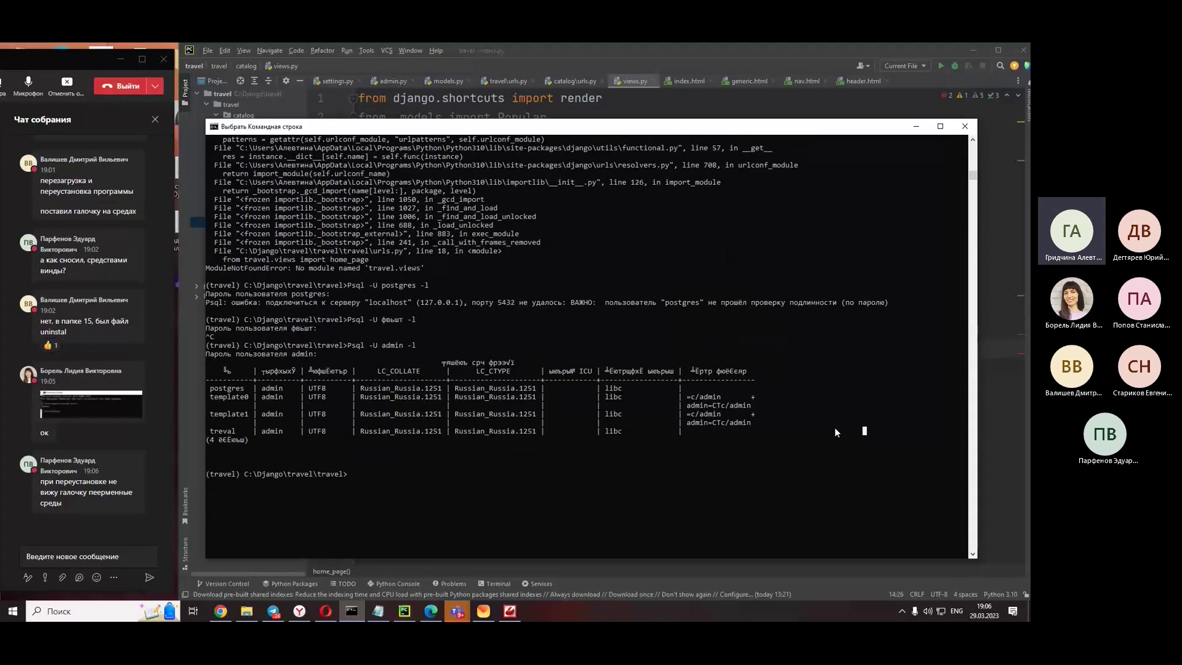
{"action": "left_click", "coordinate": [91, 404]}
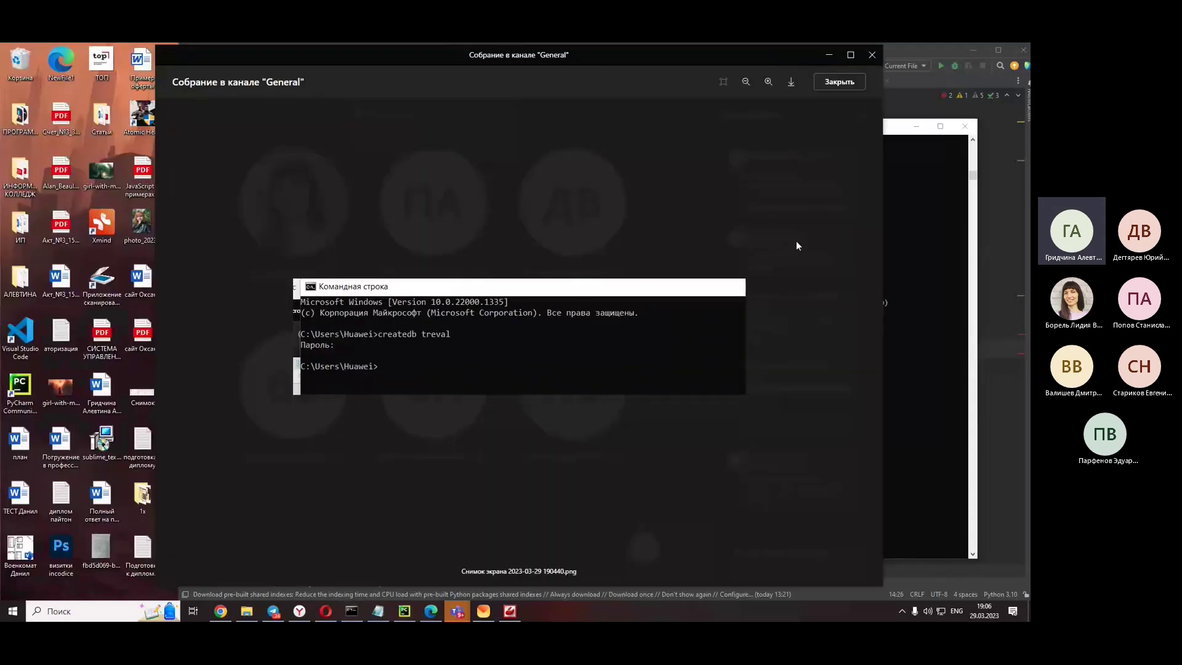
- Close the createdb screenshot, move the meeting window aside, and view the Postgres installer screenshot from chat
{"action": "key", "text": "Escape"}
{"action": "left_click_drag", "start_coordinate": [792, 46], "coordinate": [99, 59]}
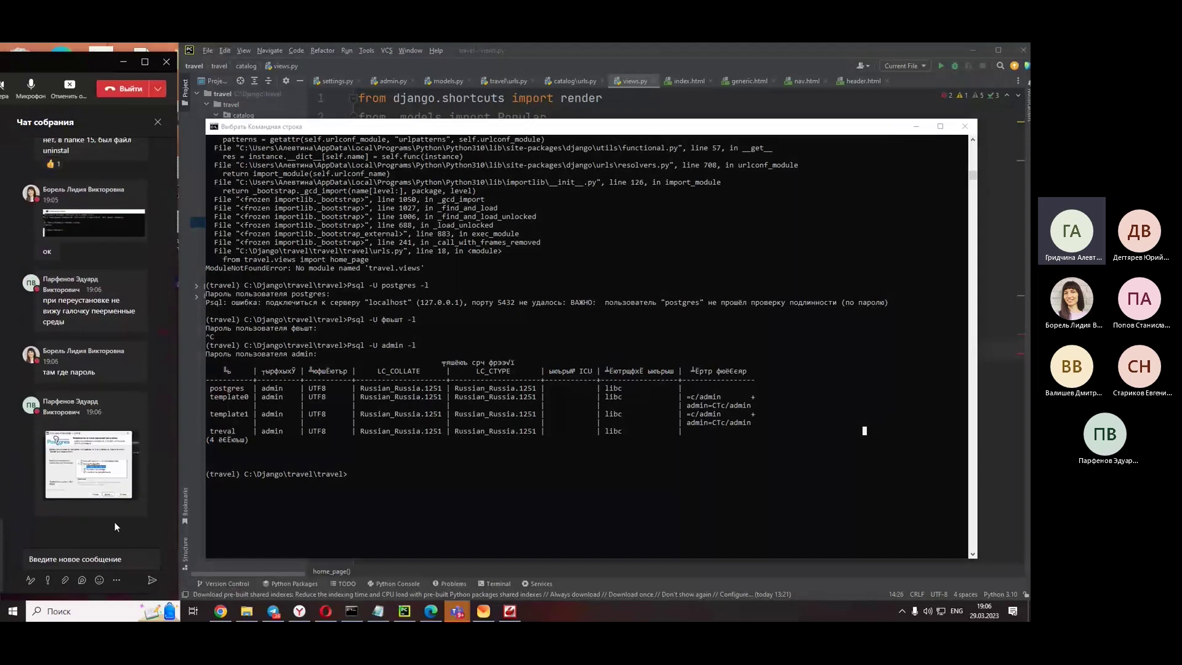
{"action": "left_click", "coordinate": [96, 474]}
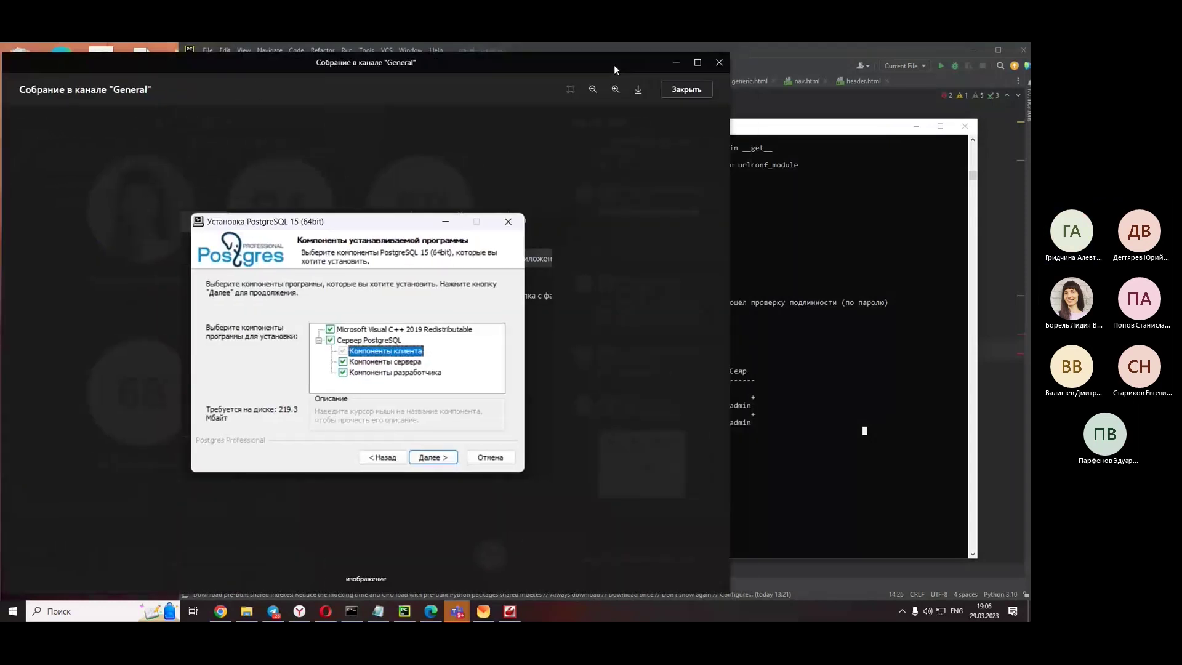
{"action": "left_click", "coordinate": [605, 347]}
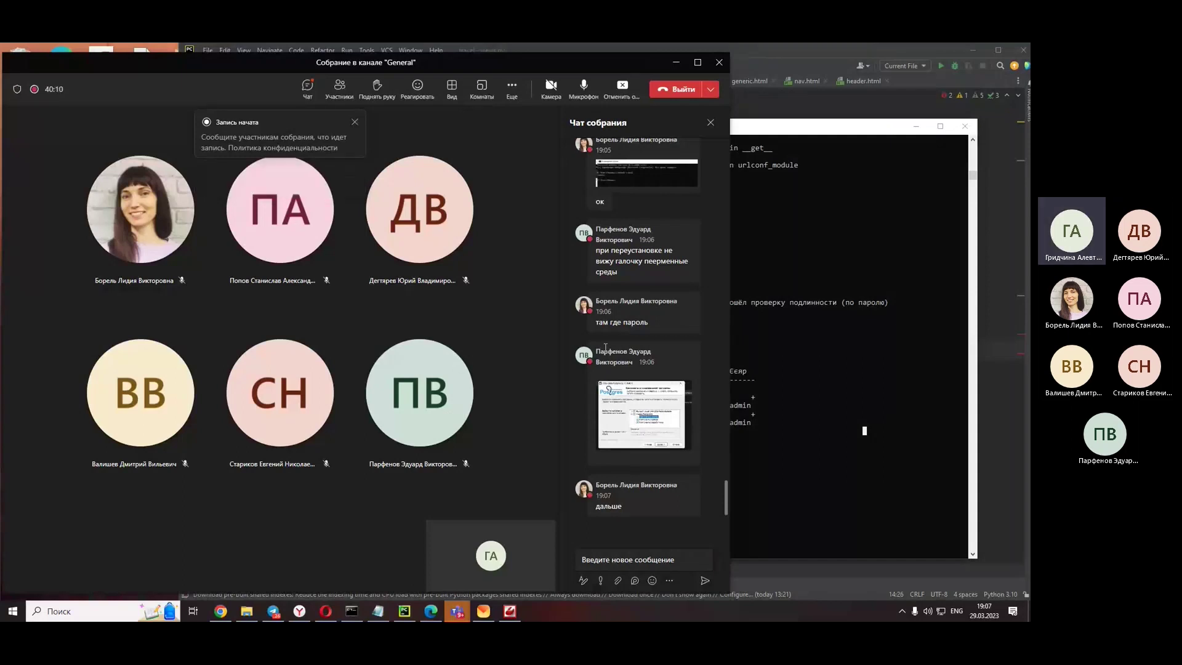
- Drag the Teams meeting window left to reveal PyCharm and the Command Prompt
{"action": "left_click_drag", "start_coordinate": [643, 60], "coordinate": [90, 58]}
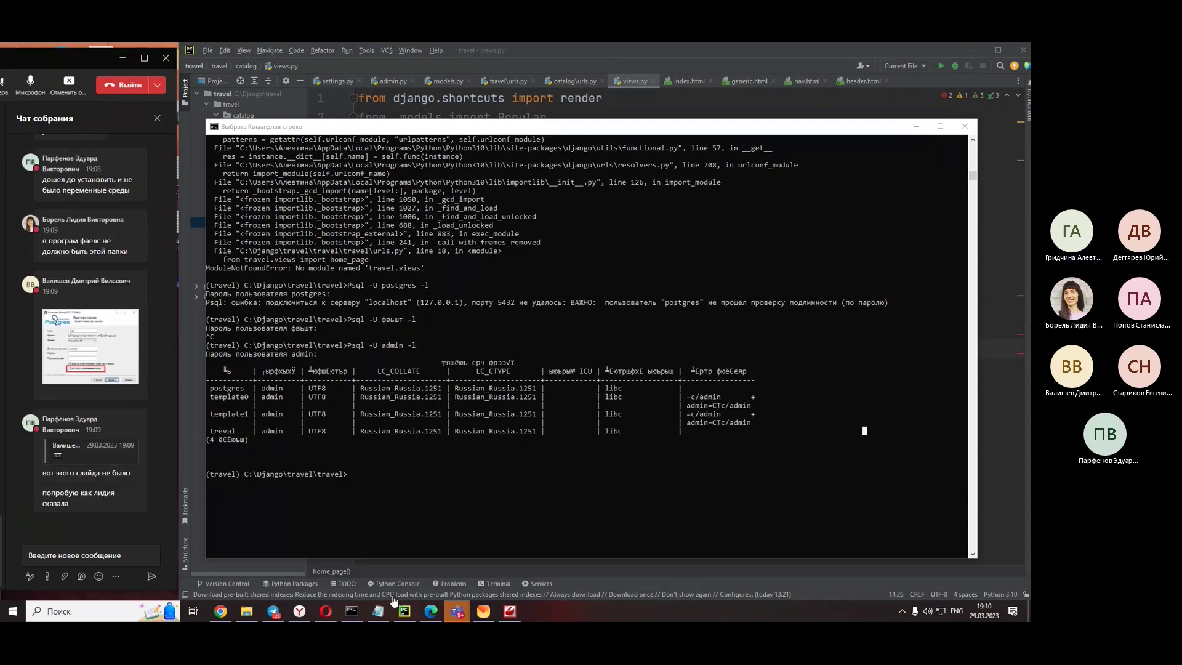
- Open the PostgreSQL 15 bin folder in File Explorer and browse its contents
{"action": "left_click", "coordinate": [246, 611]}
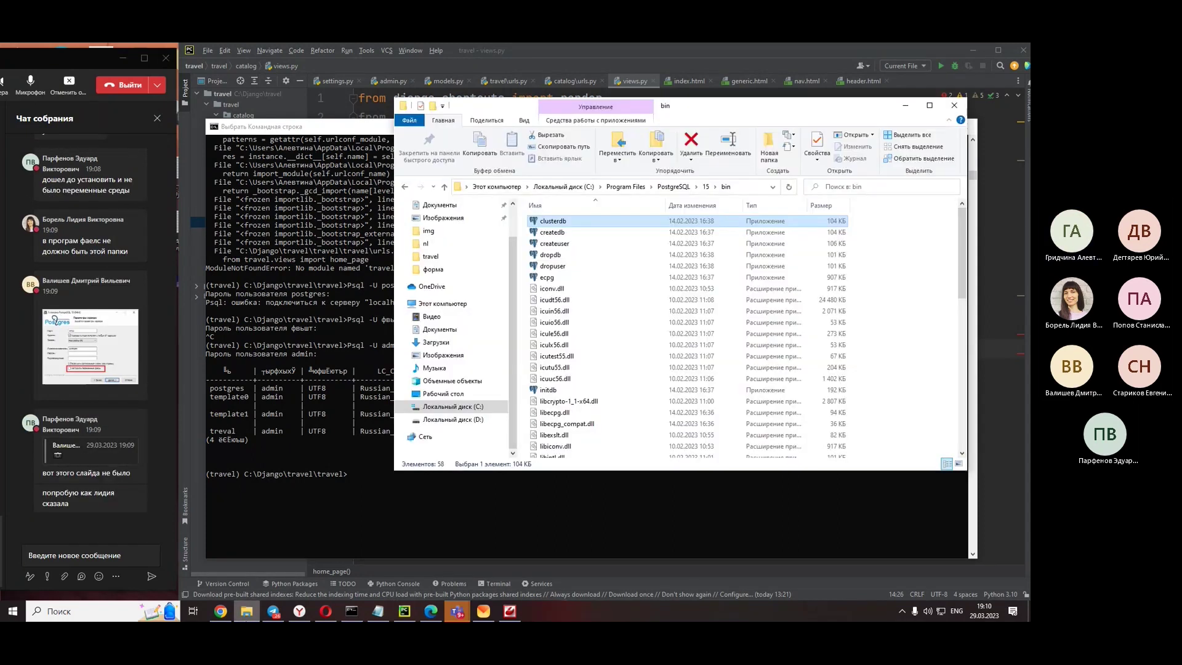
{"action": "scroll", "coordinate": [577, 419], "scroll_direction": "down", "scroll_amount": 4}
{"action": "scroll", "coordinate": [578, 419], "scroll_direction": "down", "scroll_amount": 8}
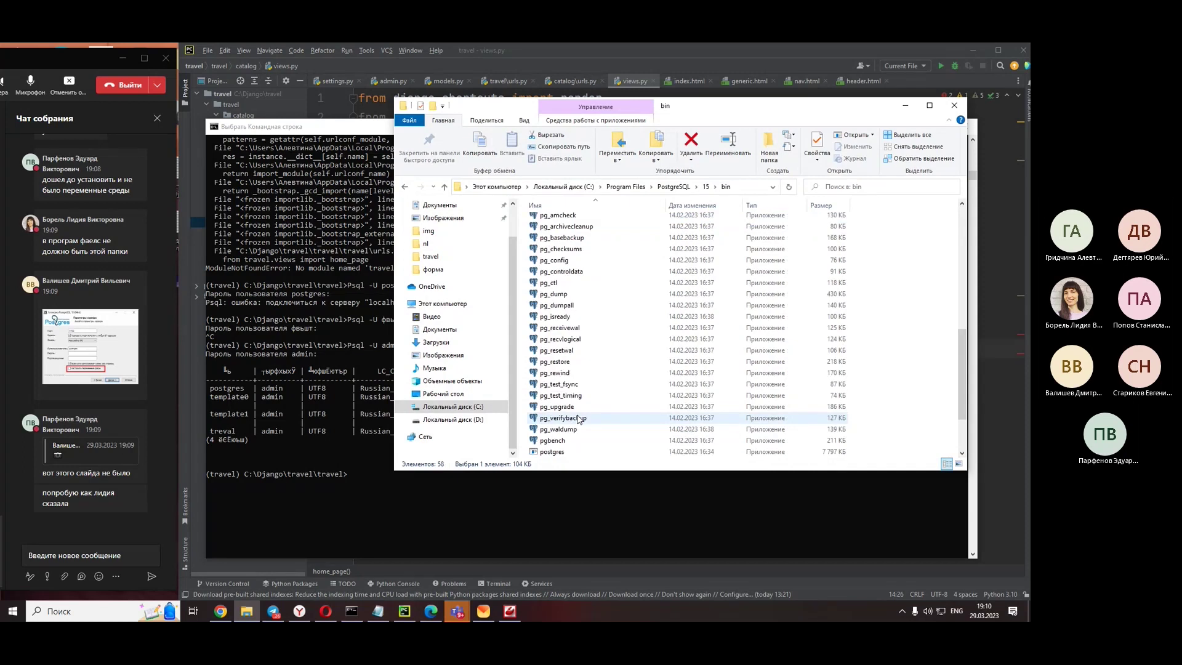
{"action": "scroll", "coordinate": [577, 420], "scroll_direction": "up", "scroll_amount": 10}
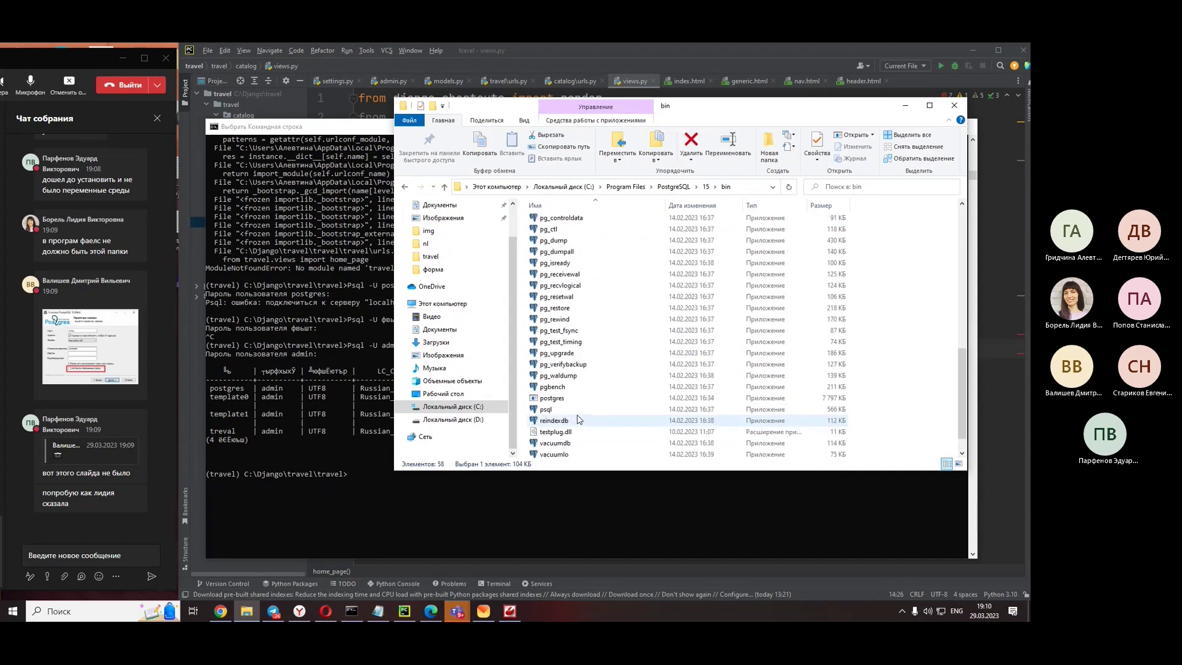
{"action": "scroll", "coordinate": [578, 420], "scroll_direction": "up", "scroll_amount": 3}
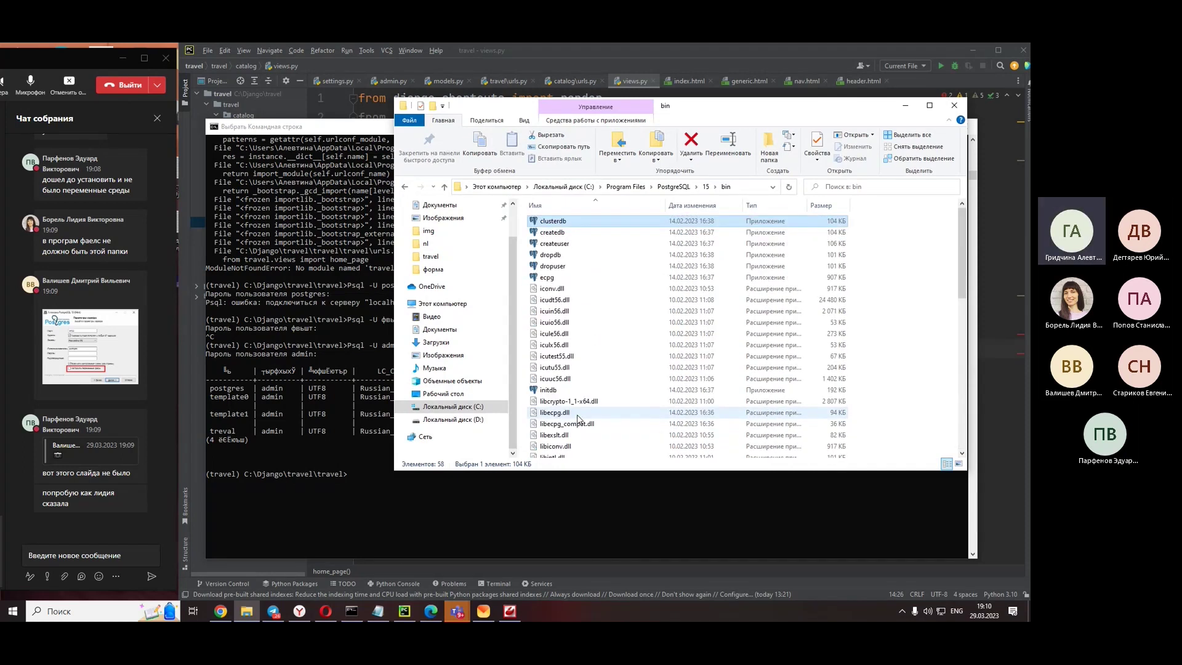
{"action": "scroll", "coordinate": [44, 338], "scroll_direction": "up", "scroll_amount": 5}
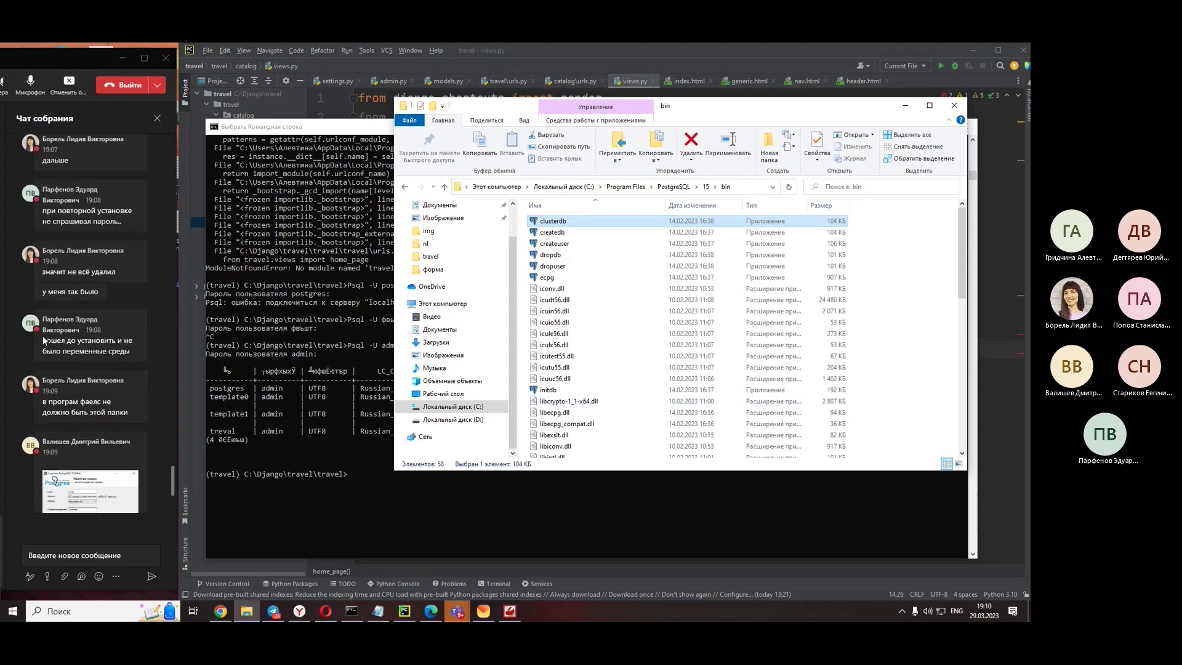
{"action": "scroll", "coordinate": [44, 339], "scroll_direction": "up", "scroll_amount": 10}
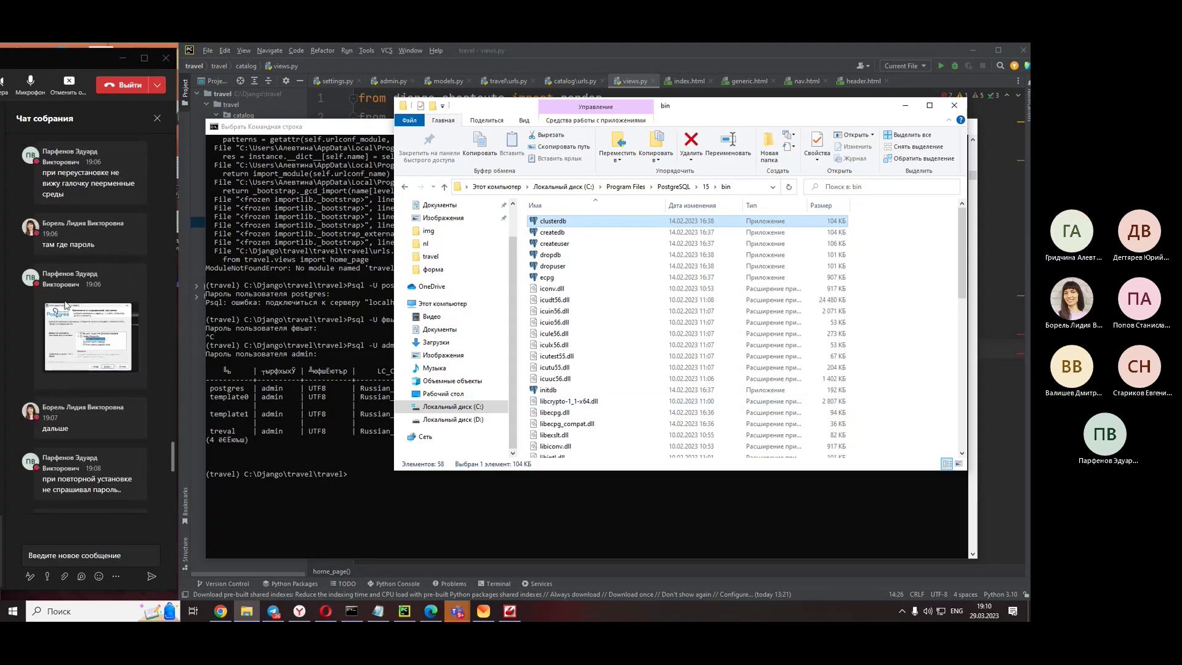
{"action": "scroll", "coordinate": [65, 310], "scroll_direction": "up", "scroll_amount": 2}
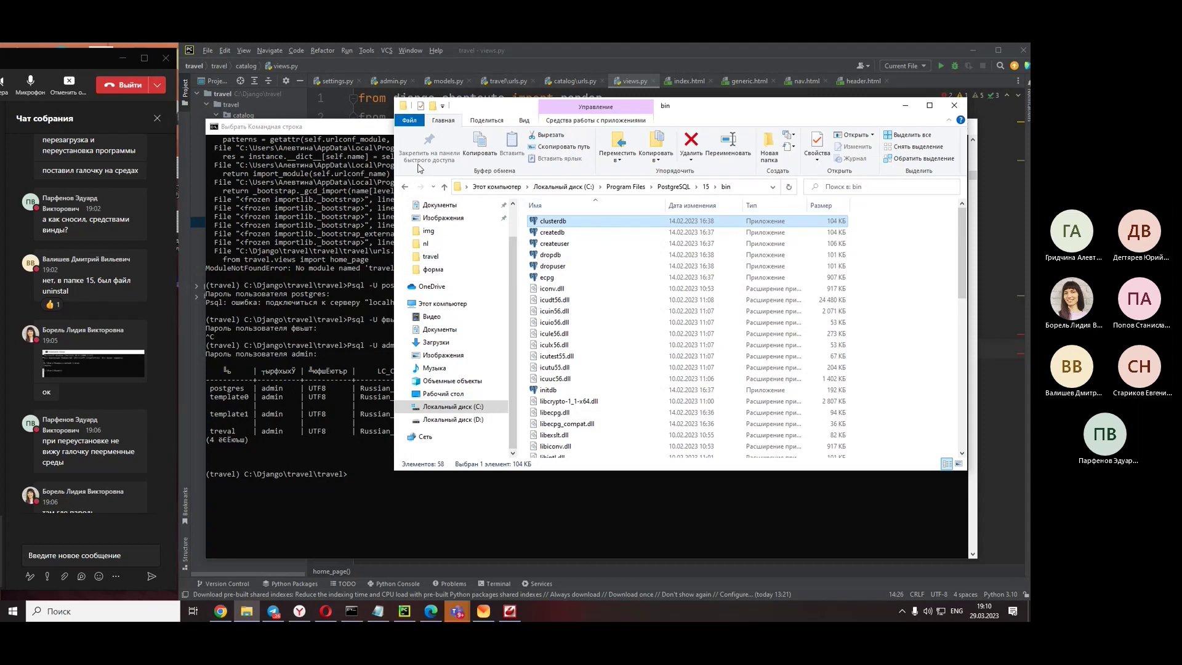
- Return to the PostgreSQL 15 folder, select Uninstall, and bring the psql database list forward
{"action": "left_click", "coordinate": [404, 187]}
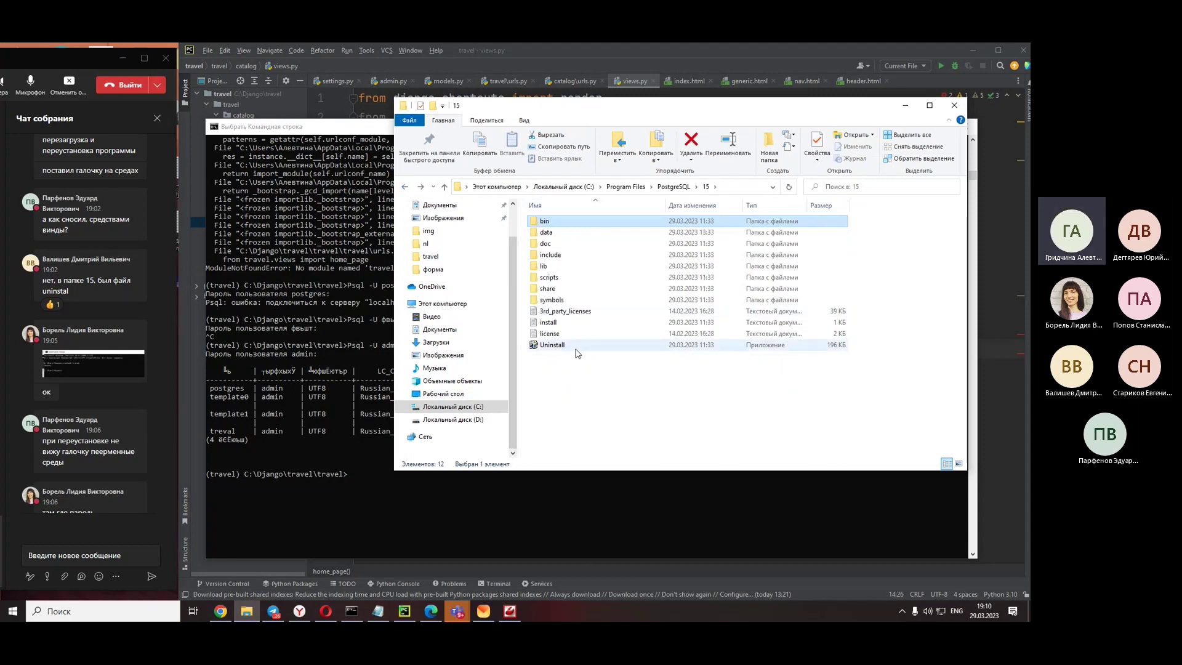
{"action": "left_click", "coordinate": [577, 349]}
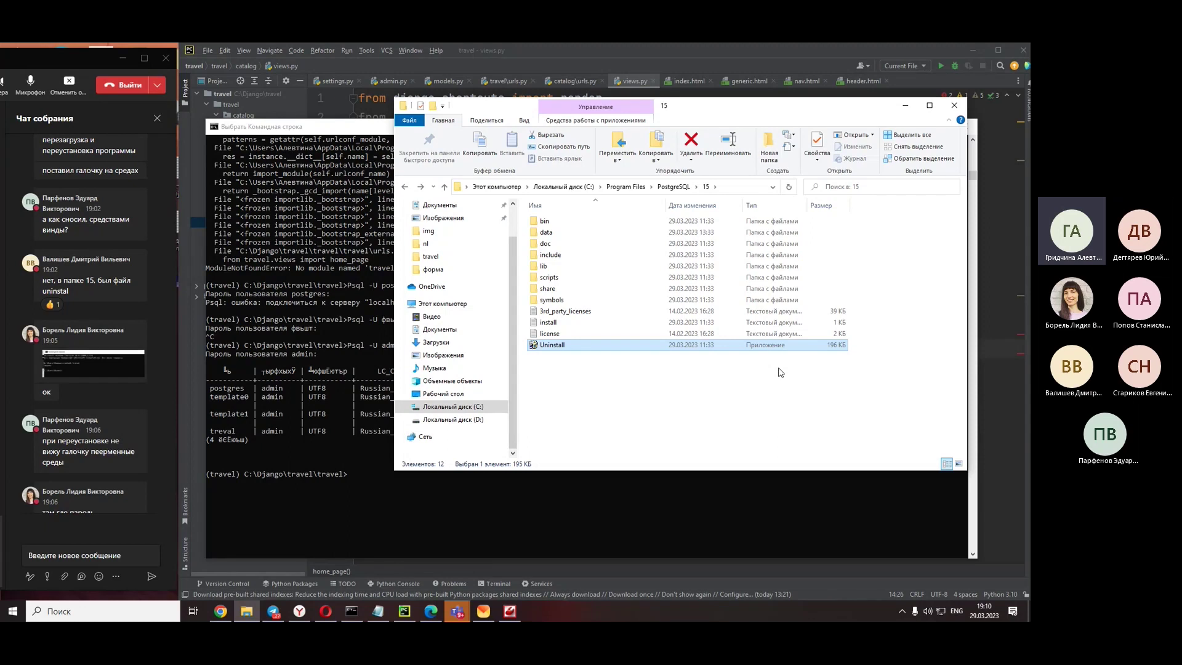
{"action": "scroll", "coordinate": [128, 520], "scroll_direction": "down", "scroll_amount": 10}
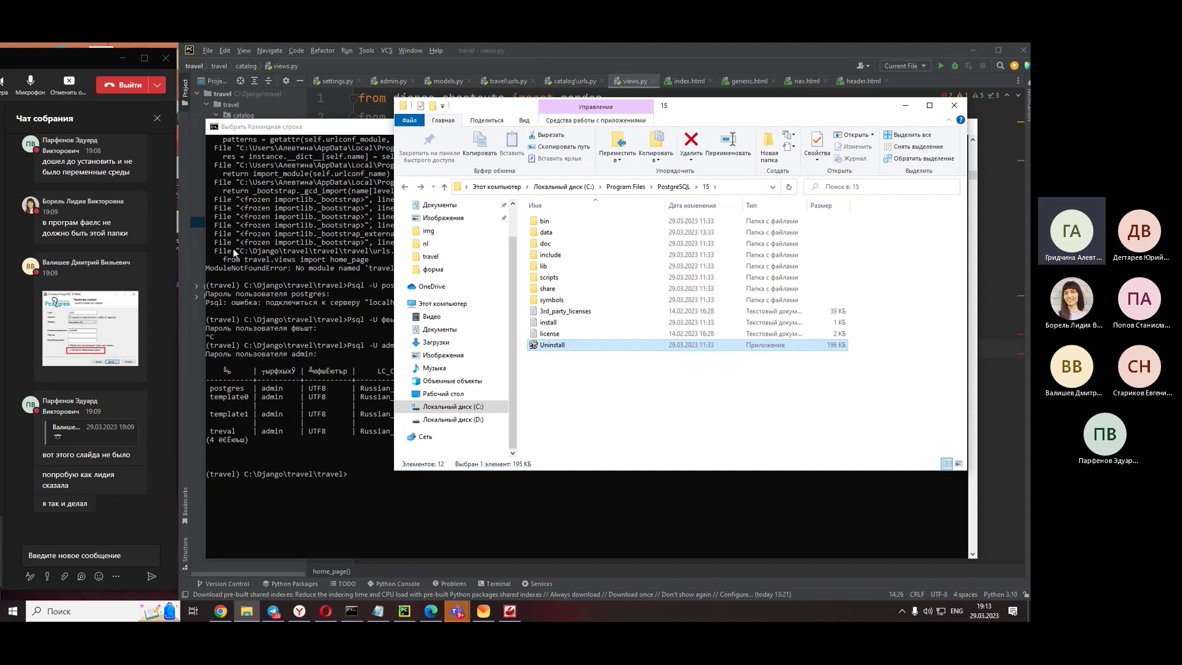
{"action": "left_click", "coordinate": [338, 489]}
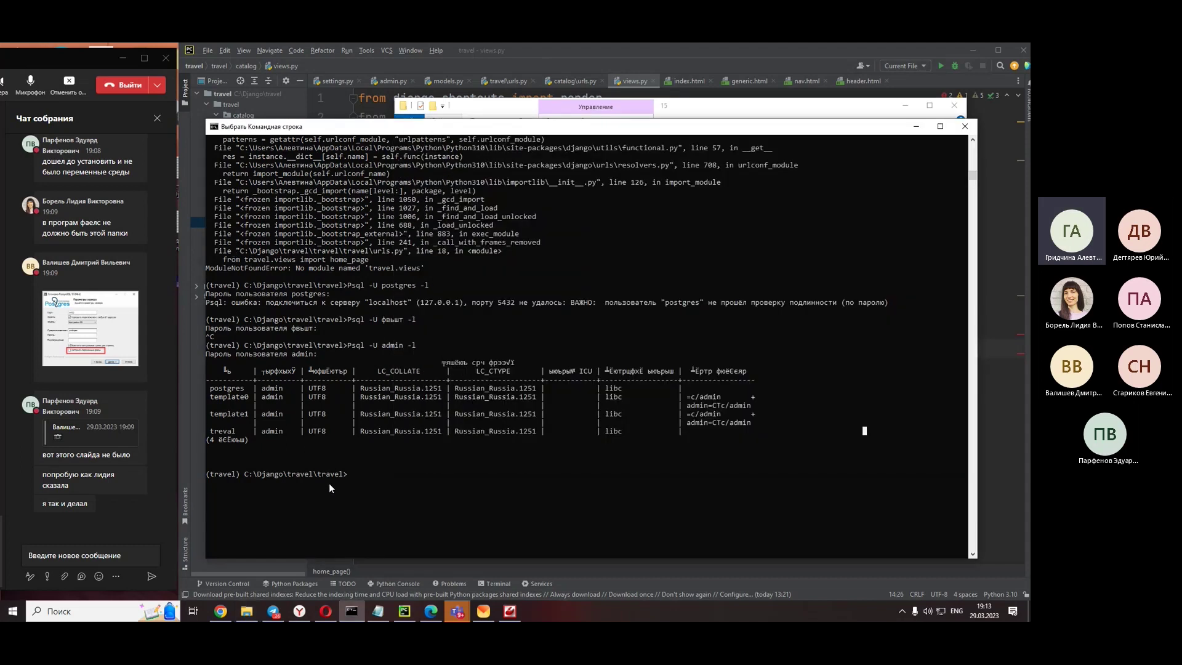
- Minimize the console, close the PostgreSQL folder, and select Popular in home_page(Popular) in views.py
{"action": "left_click", "coordinate": [916, 127]}
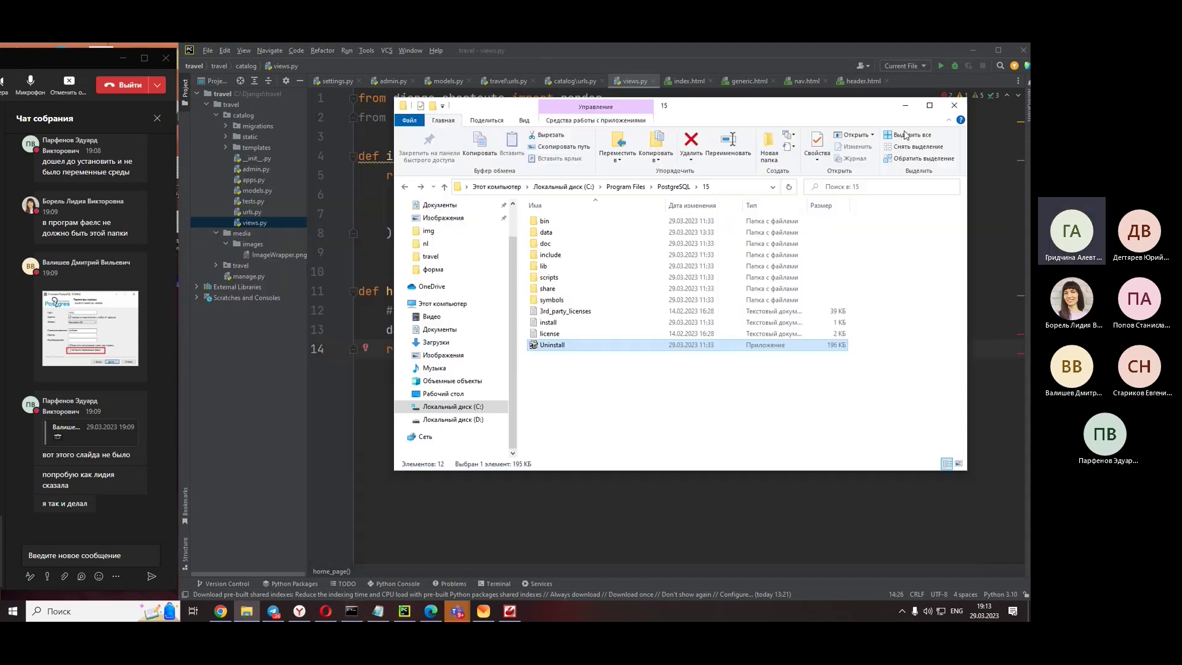
{"action": "left_click", "coordinate": [954, 105]}
{"action": "left_click", "coordinate": [574, 349]}
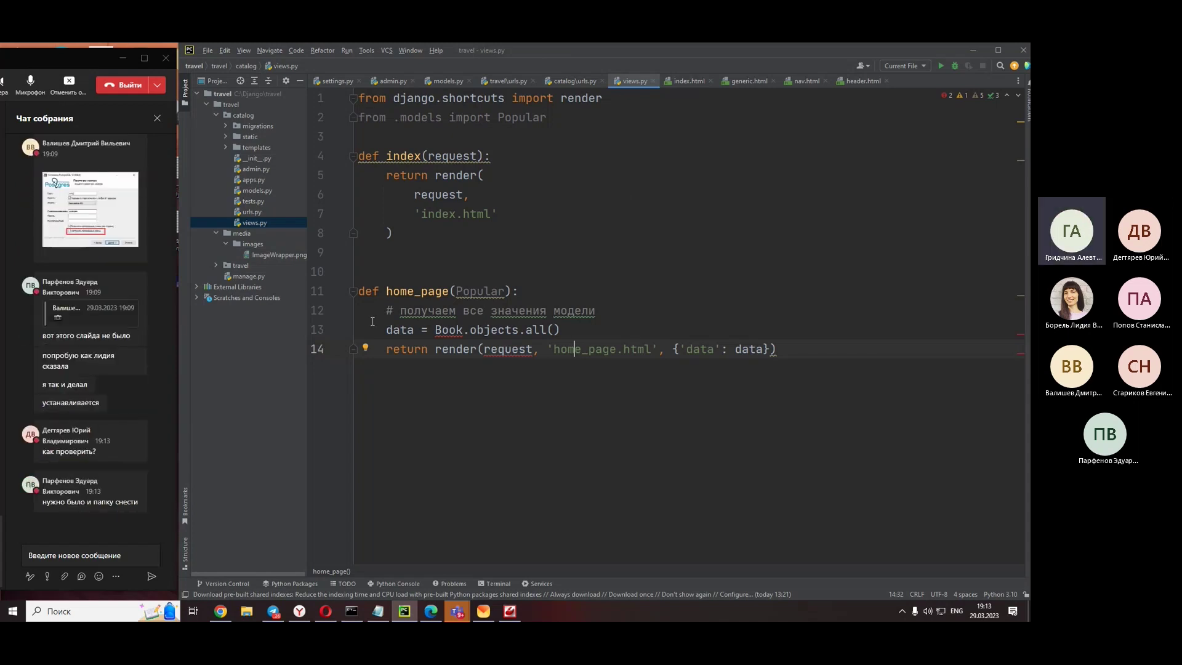
{"action": "double_click", "coordinate": [480, 292]}
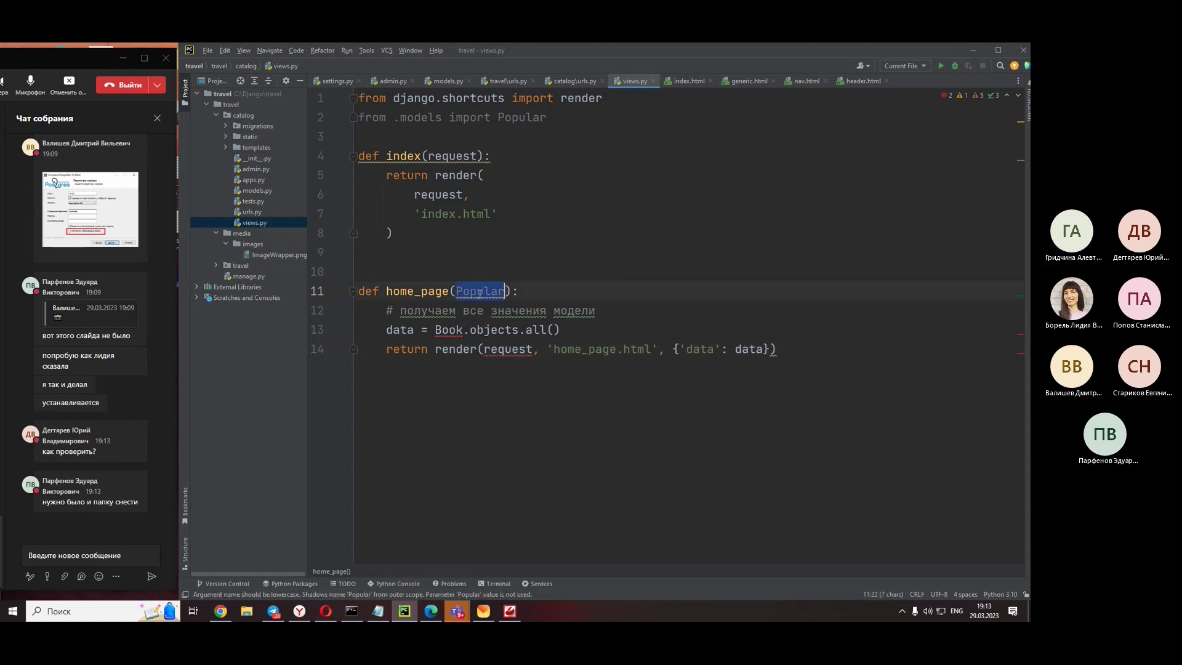
{"action": "left_click", "coordinate": [351, 611]}
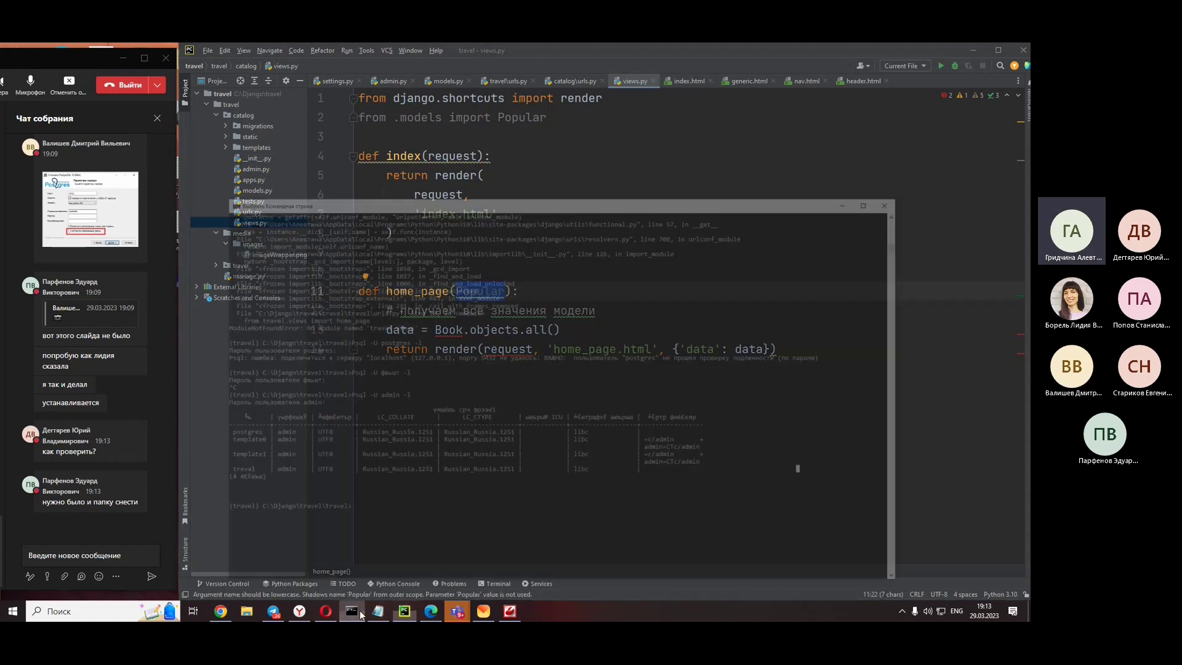
- Copy 'psql -U admin -l' from the console, send it in the Teams chat, then minimize the console
{"action": "left_click_drag", "start_coordinate": [419, 346], "coordinate": [349, 348]}
{"action": "right_click", "coordinate": [348, 349]}
{"action": "left_click", "coordinate": [123, 555]}
{"action": "type", "text": "Psql -U admin -l"}
{"action": "left_click", "coordinate": [158, 579]}
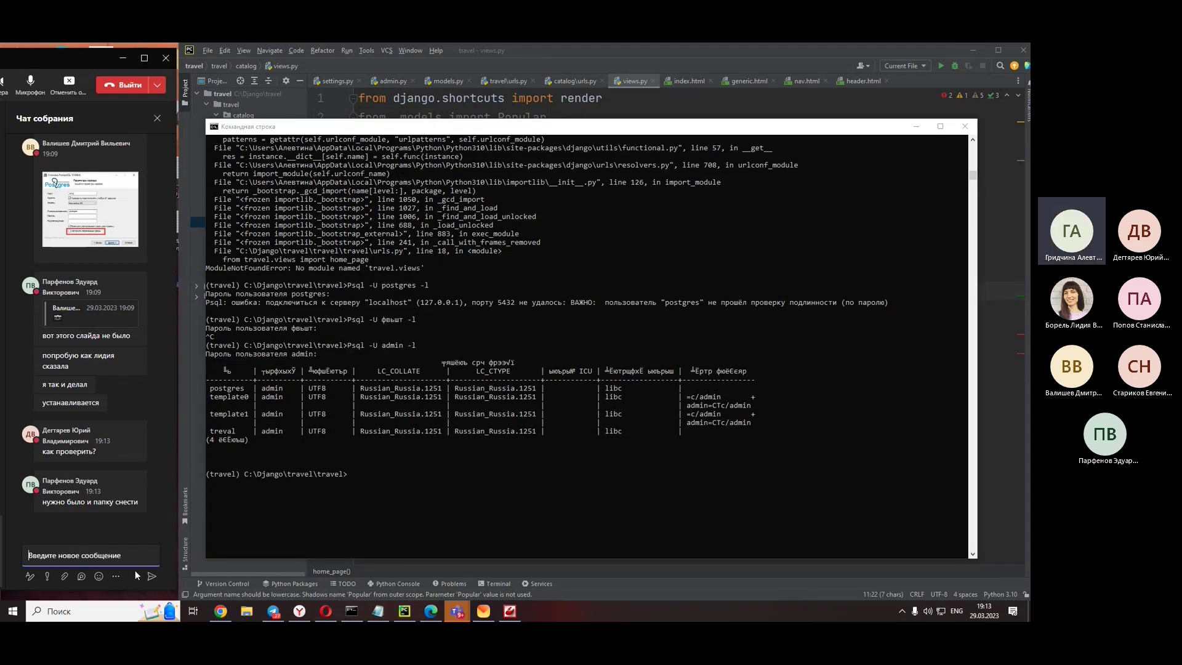
{"action": "double_click", "coordinate": [135, 503]}
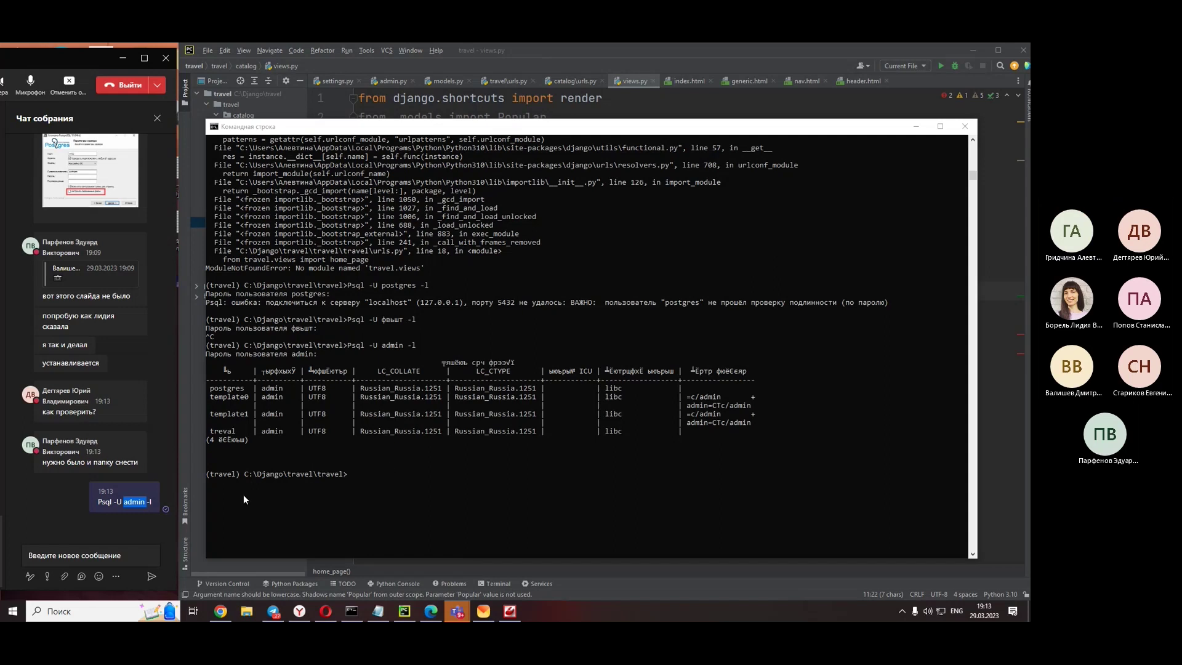
{"action": "left_click", "coordinate": [133, 502]}
{"action": "left_click", "coordinate": [916, 126]}
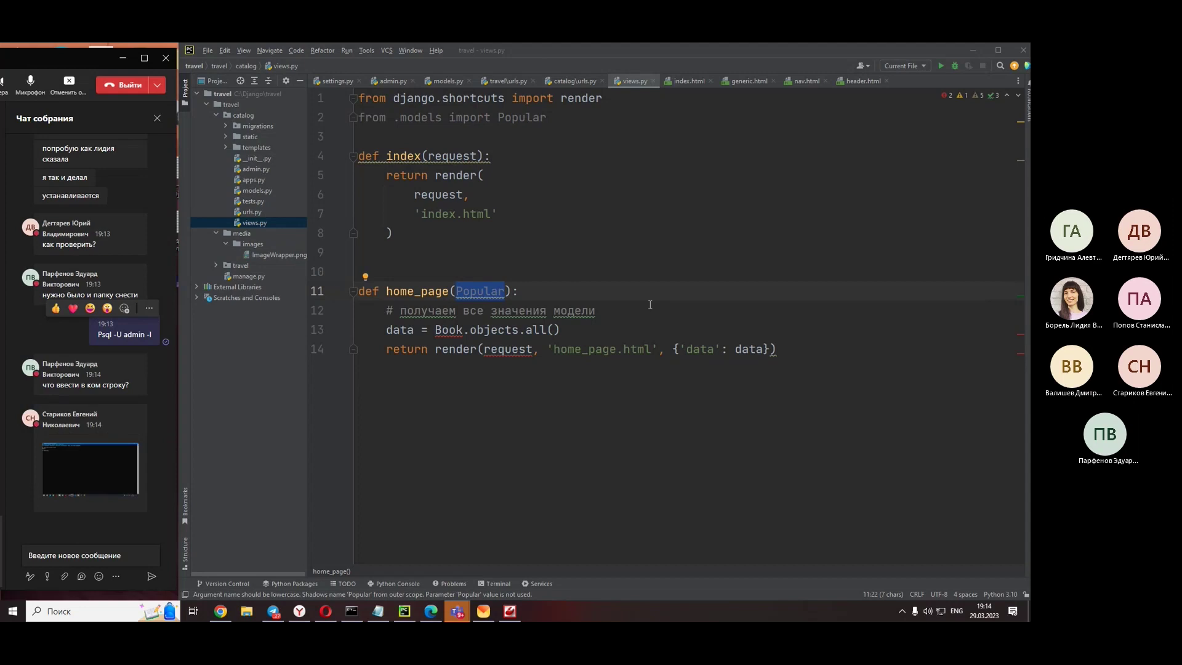
- View and close a classmate's command-prompt screenshot, then move Teams aside to show views.py
{"action": "left_click", "coordinate": [100, 464]}
{"action": "left_click_drag", "start_coordinate": [494, 76], "coordinate": [603, 81]}
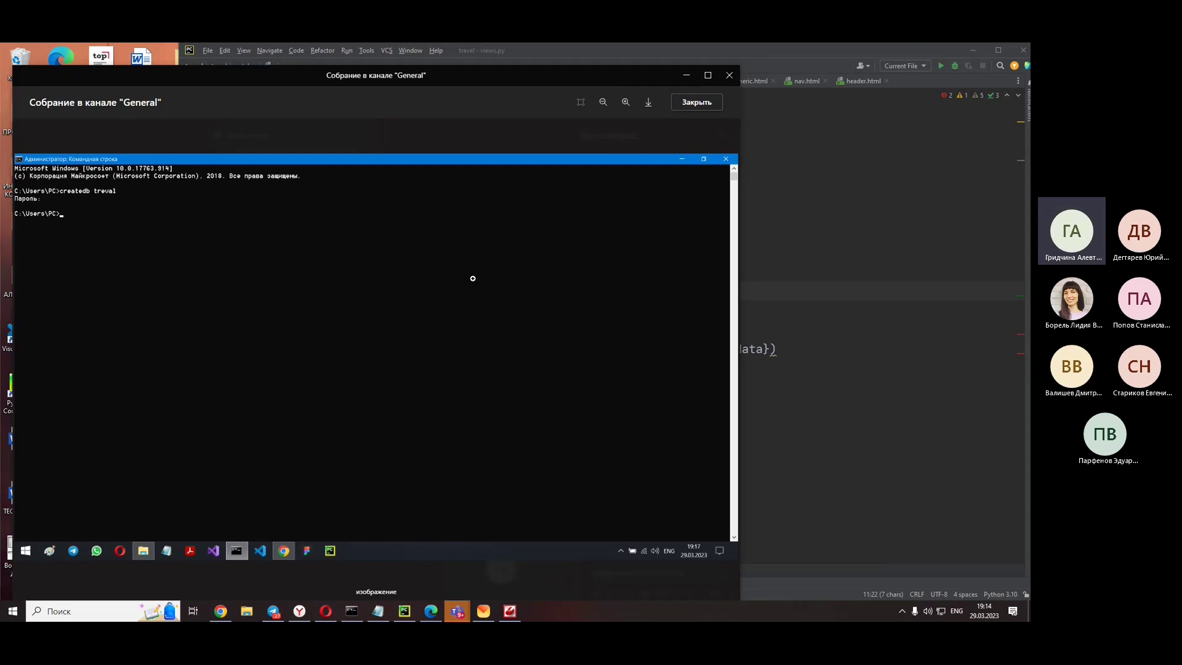
{"action": "scroll", "coordinate": [472, 275], "scroll_direction": "up", "scroll_amount": 3}
{"action": "scroll", "coordinate": [489, 272], "scroll_direction": "down", "scroll_amount": 3}
{"action": "left_click", "coordinate": [697, 105]}
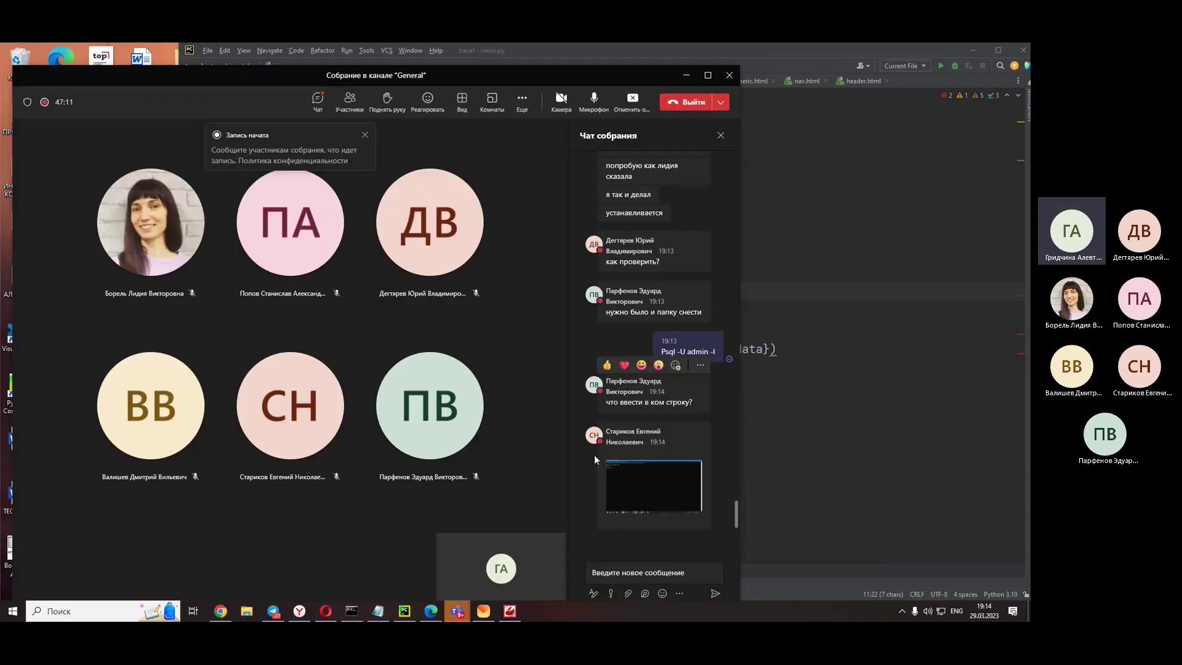
{"action": "left_click_drag", "start_coordinate": [649, 73], "coordinate": [80, 58]}
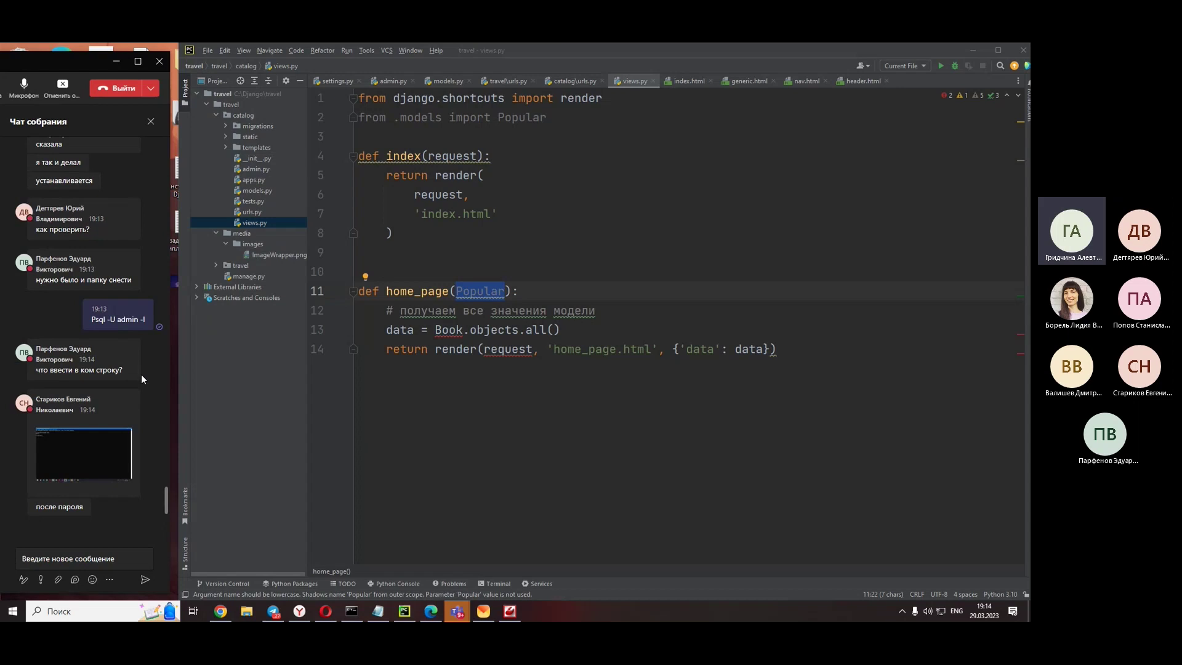
- Make home_page query Popular.objects.all() instead of Book, then enlarge a classmate's terminal screenshot
{"action": "double_click", "coordinate": [450, 331]}
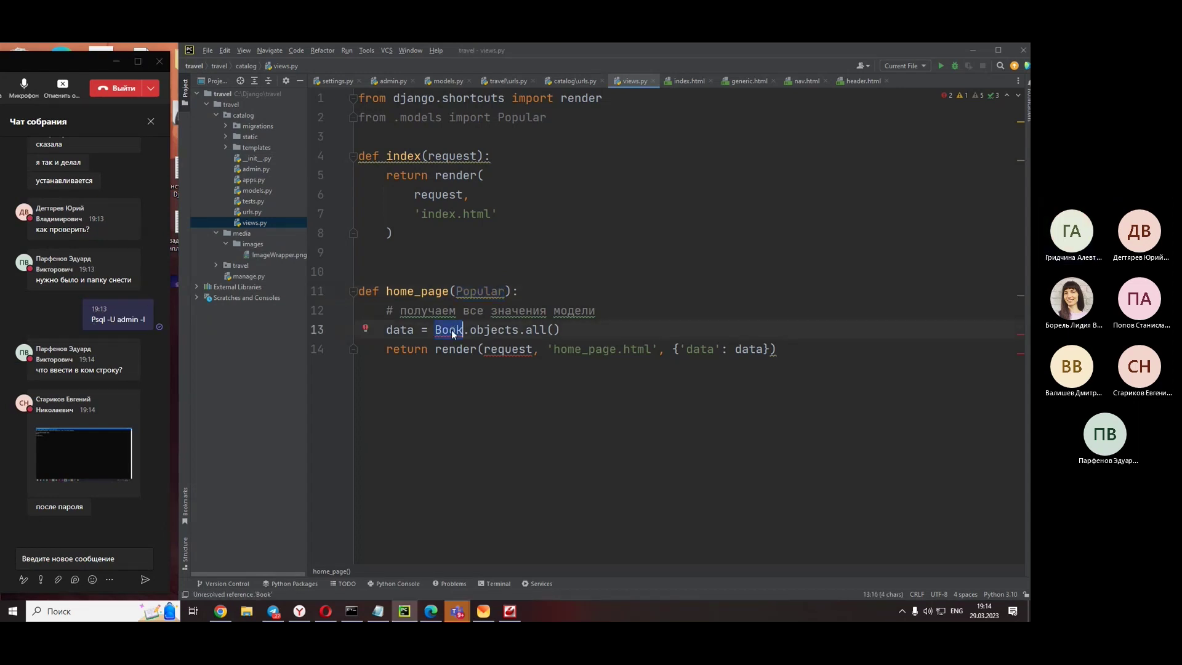
{"action": "type", "text": "Psql -U admin -l"}
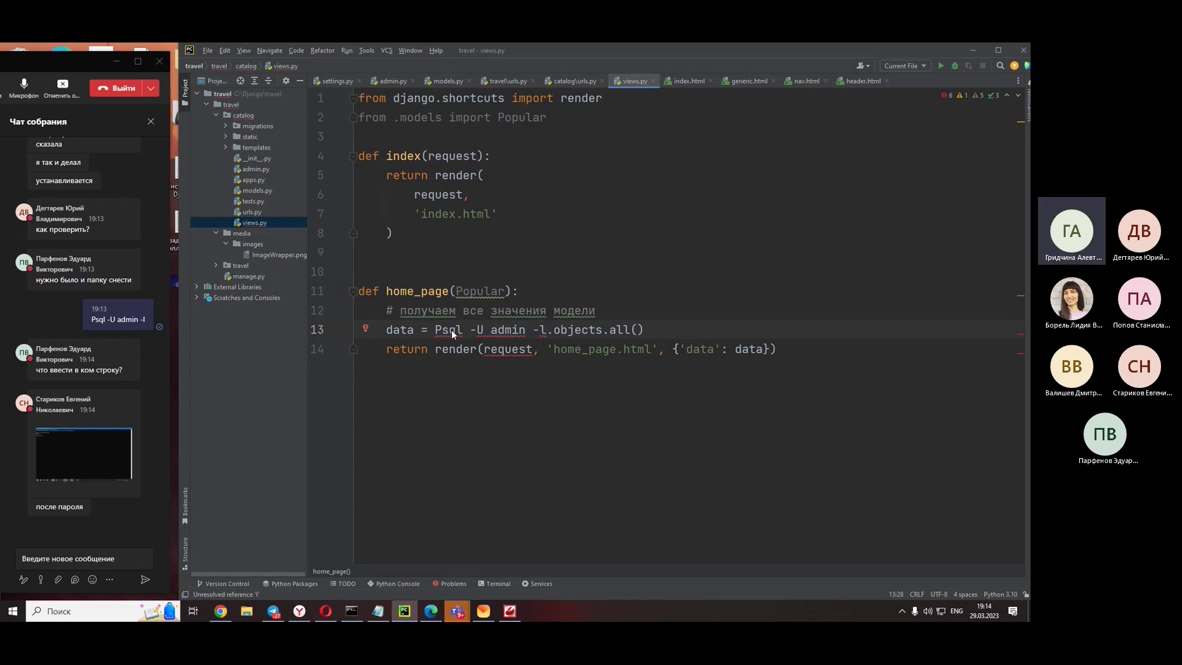
{"action": "key", "text": "ctrl+z"}
{"action": "key", "text": "ctrl+z"}
{"action": "left_click", "coordinate": [528, 249]}
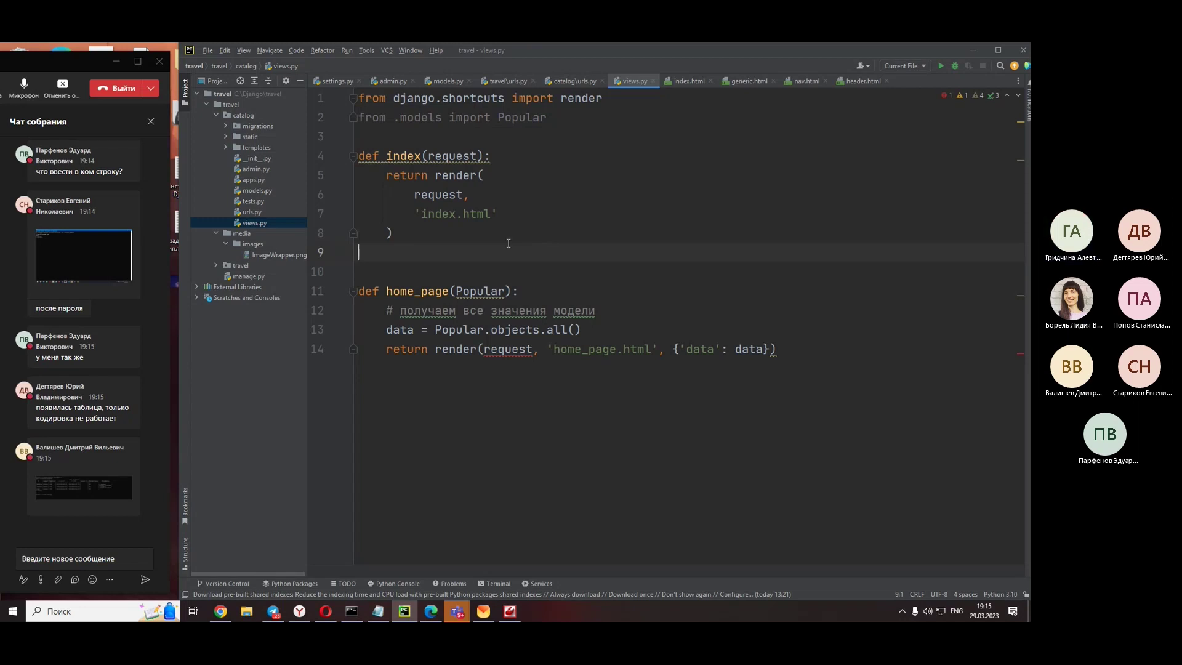
{"action": "left_click", "coordinate": [80, 487]}
{"action": "left_click_drag", "start_coordinate": [40, 64], "coordinate": [718, 75]}
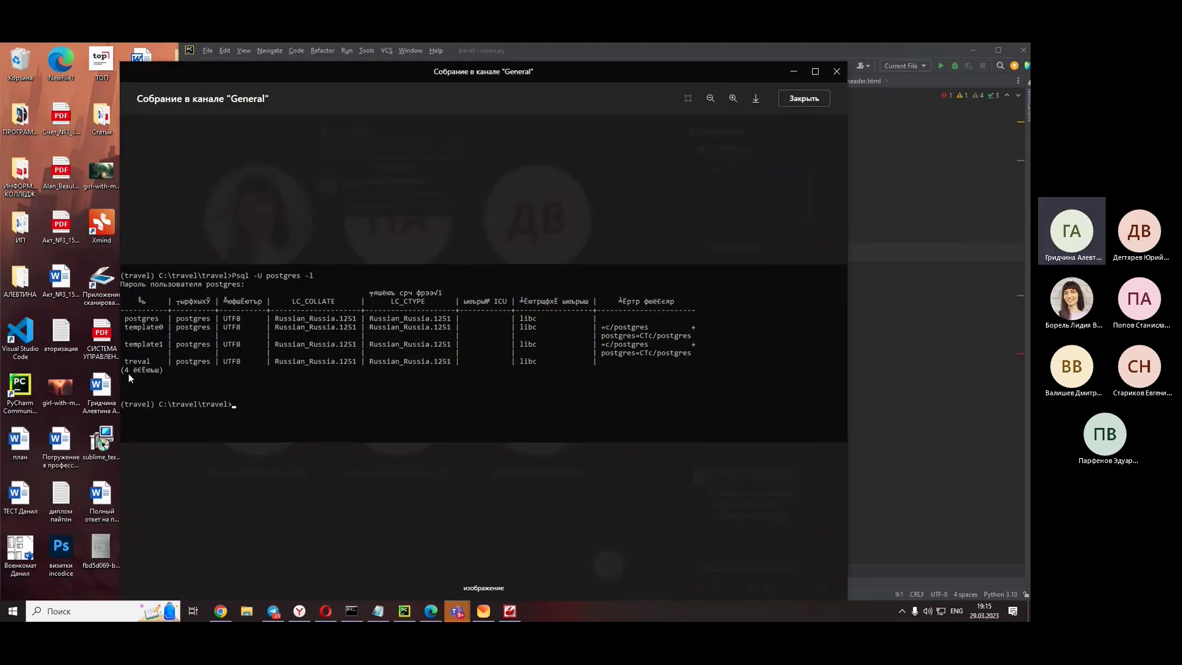
- Close the Teams screenshot viewer and drag the meeting window left to reveal views.py
{"action": "left_click", "coordinate": [751, 495]}
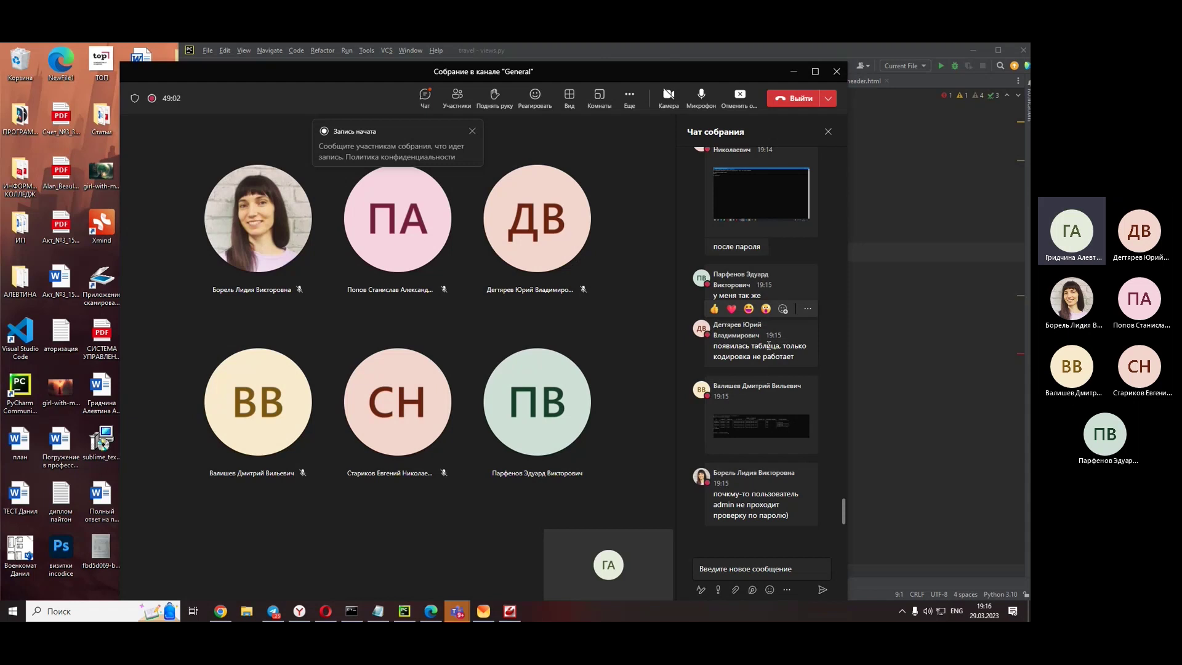
{"action": "left_click_drag", "start_coordinate": [764, 74], "coordinate": [91, 61]}
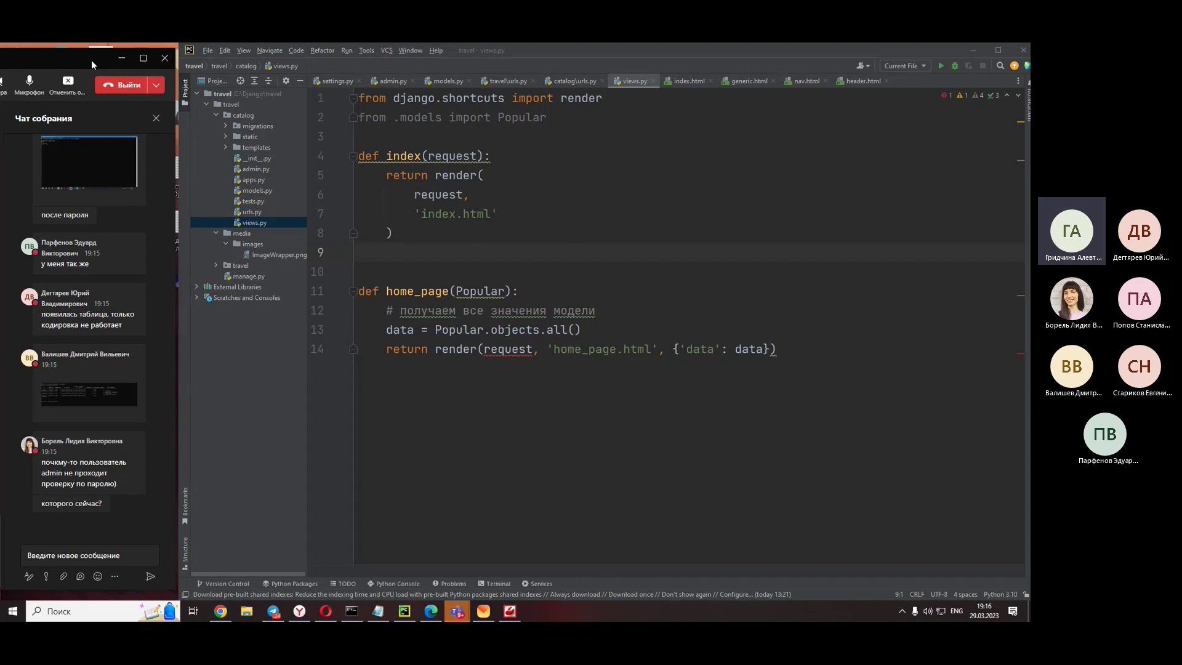
{"action": "left_click", "coordinate": [511, 349]}
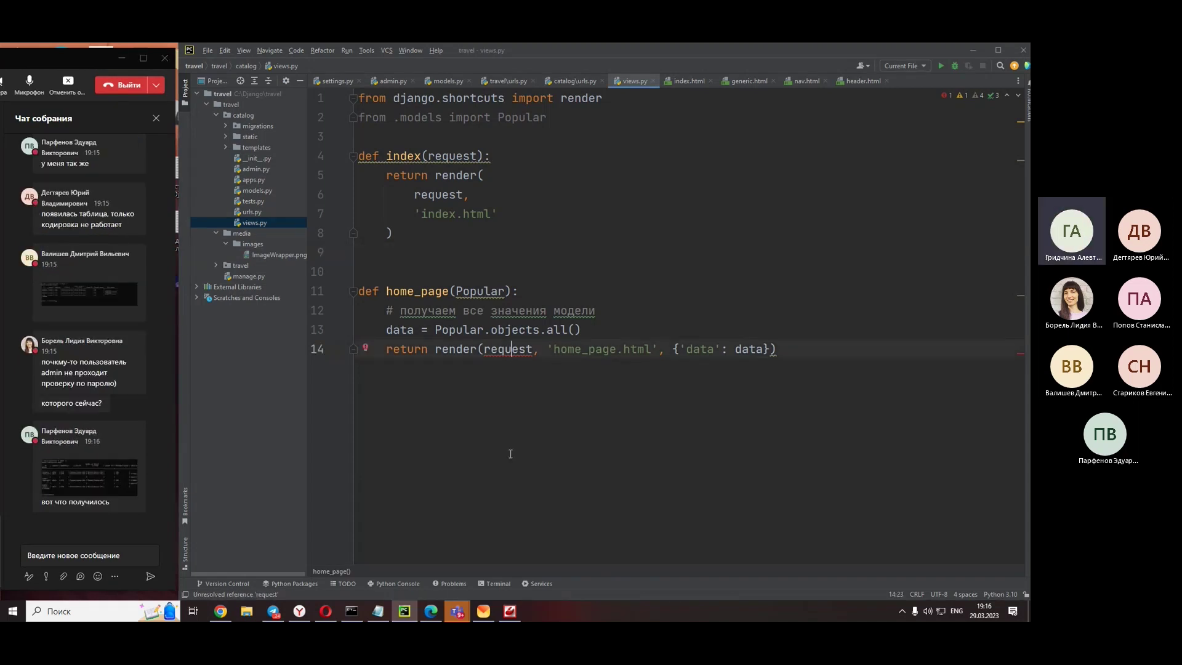
{"action": "left_click", "coordinate": [89, 477]}
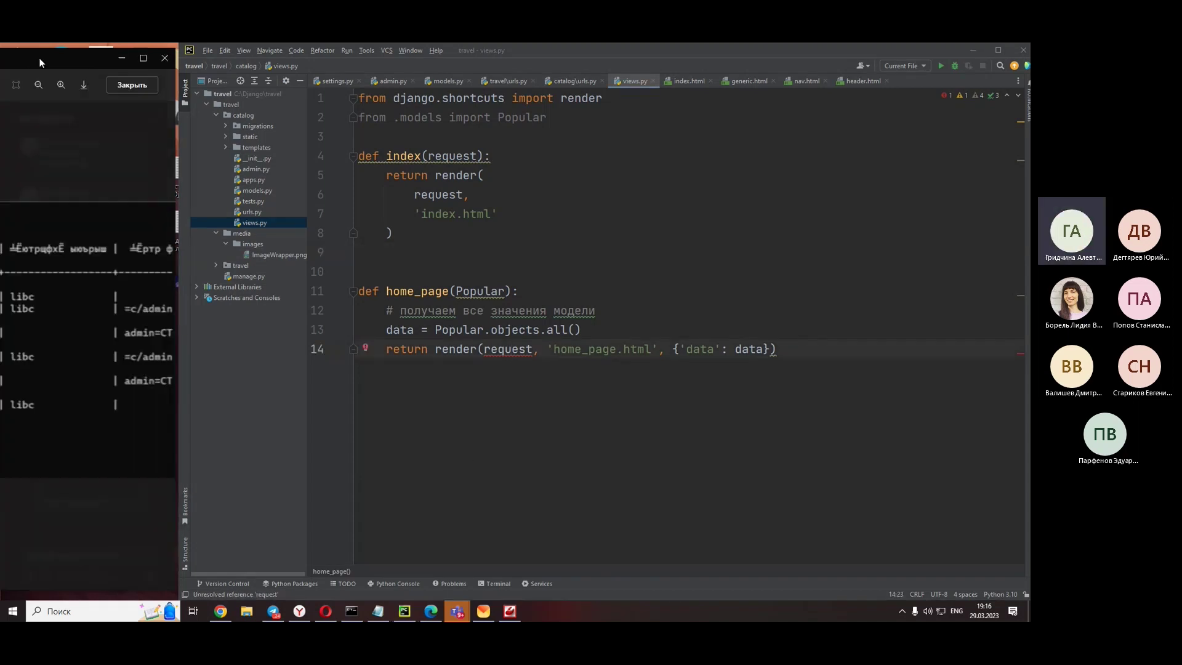
{"action": "double_click", "coordinate": [75, 57]}
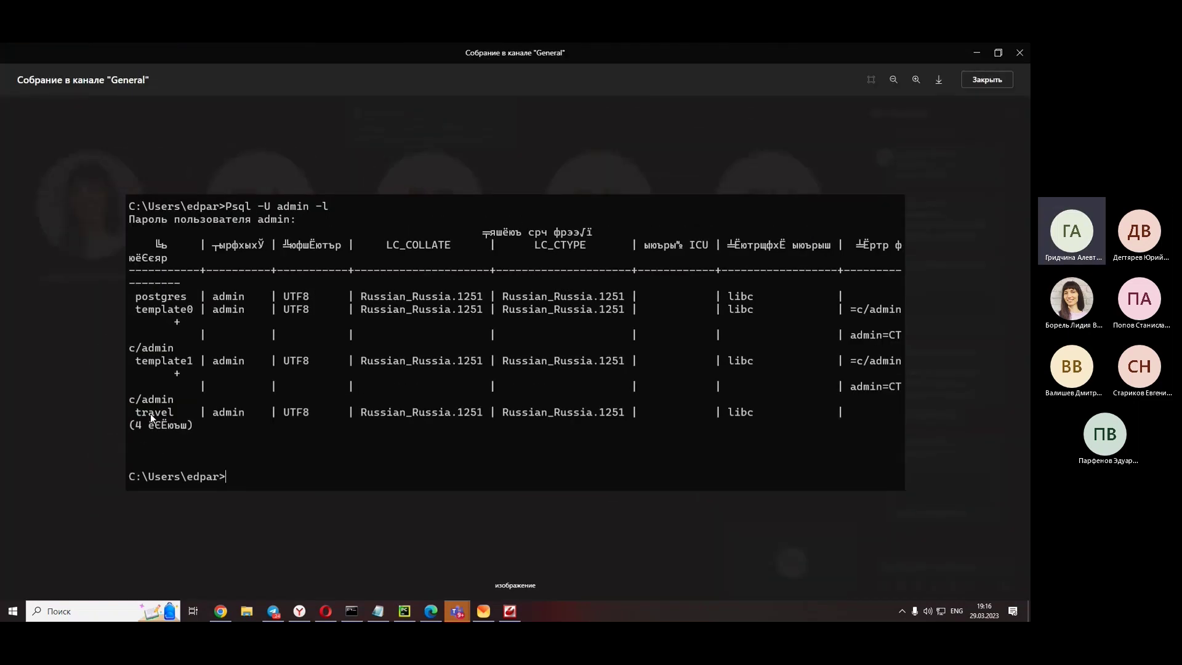
{"action": "left_click", "coordinate": [965, 79]}
{"action": "left_click_drag", "start_coordinate": [956, 49], "coordinate": [84, 61]}
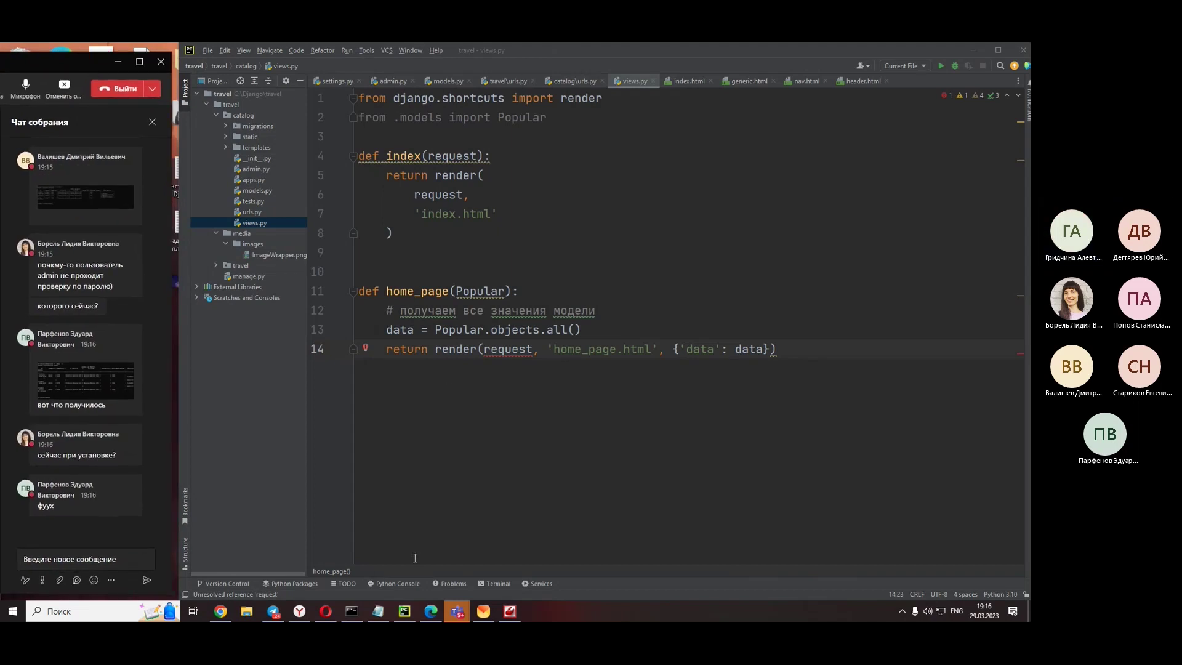
{"action": "left_click", "coordinate": [351, 611]}
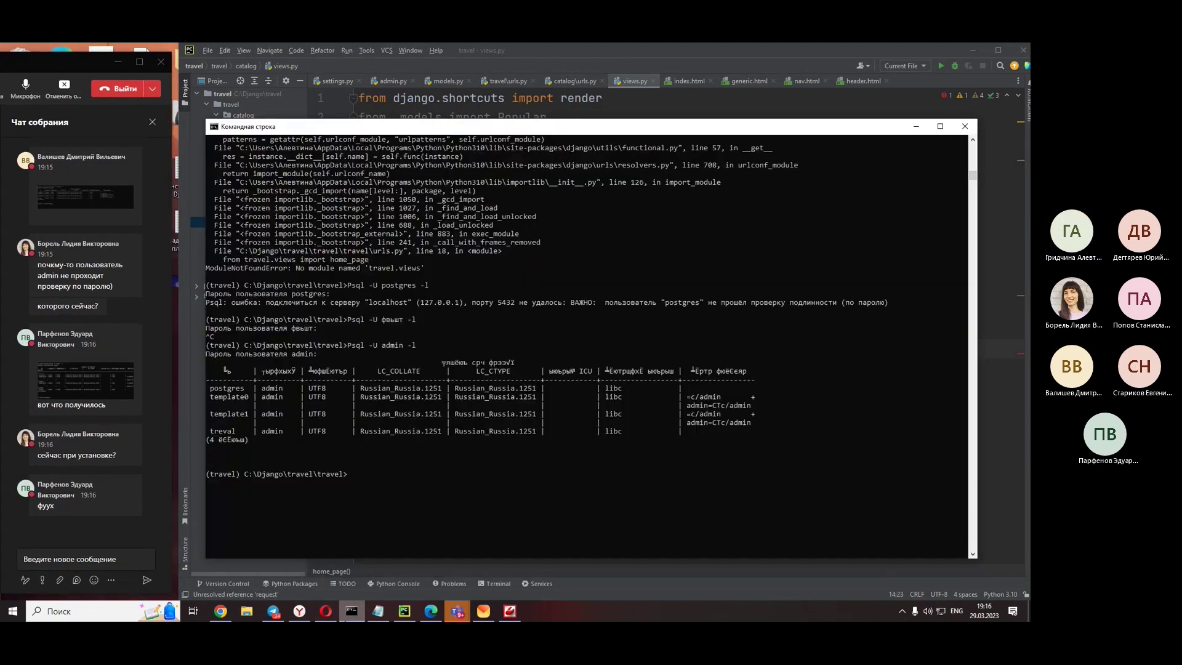
{"action": "left_click", "coordinate": [404, 611]}
{"action": "left_click", "coordinate": [777, 349]}
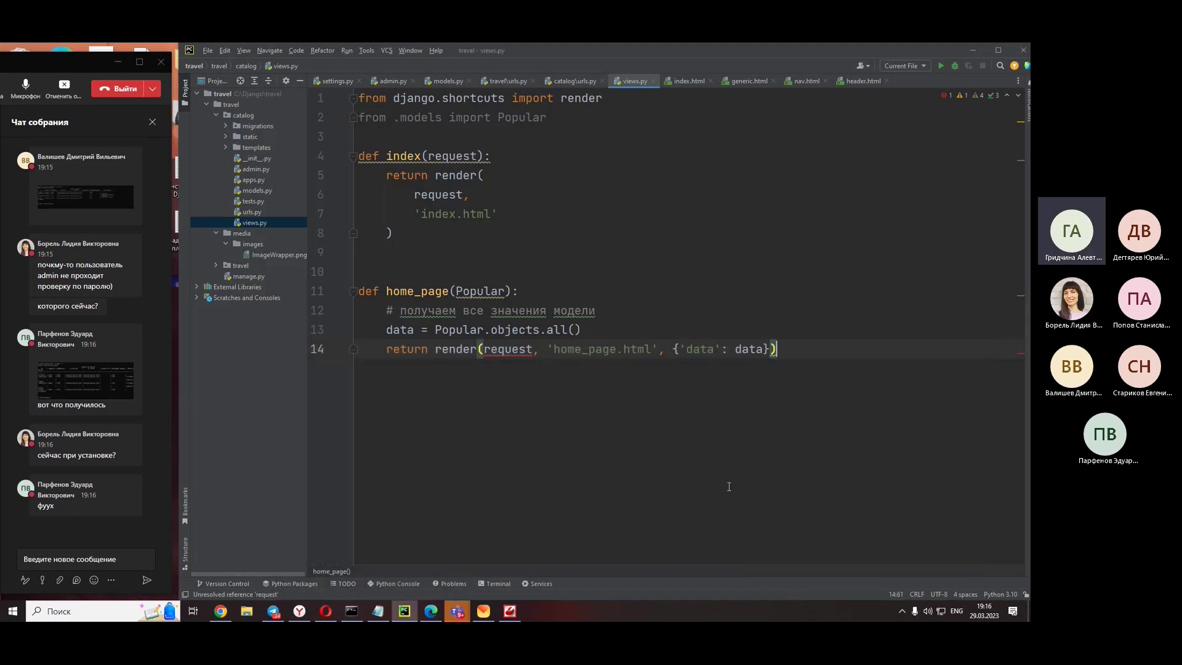
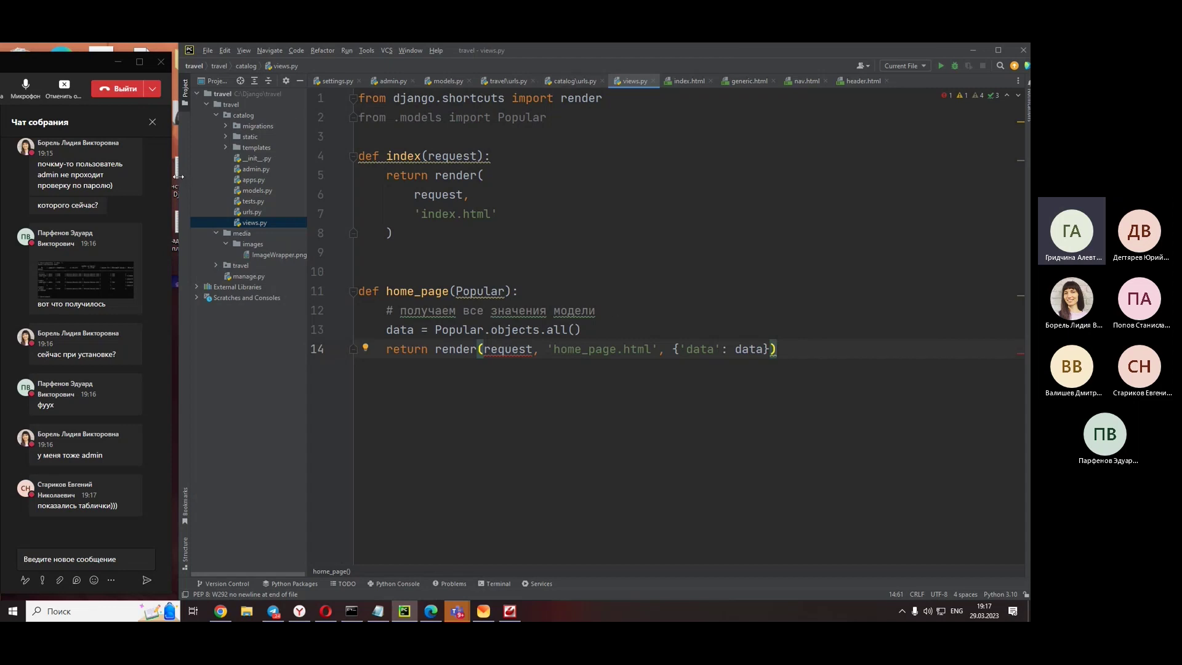
- Widen the editor, open settings.py and scroll to the DATABASES block
{"action": "left_click_drag", "start_coordinate": [179, 176], "coordinate": [165, 174]}
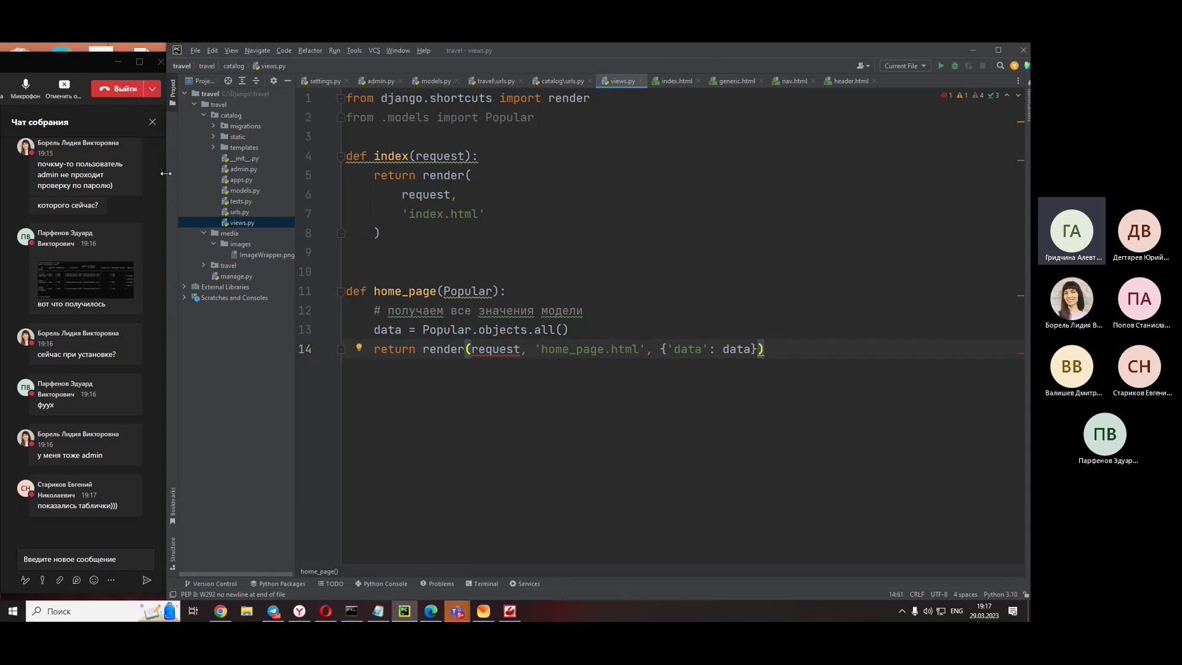
{"action": "left_click", "coordinate": [321, 81]}
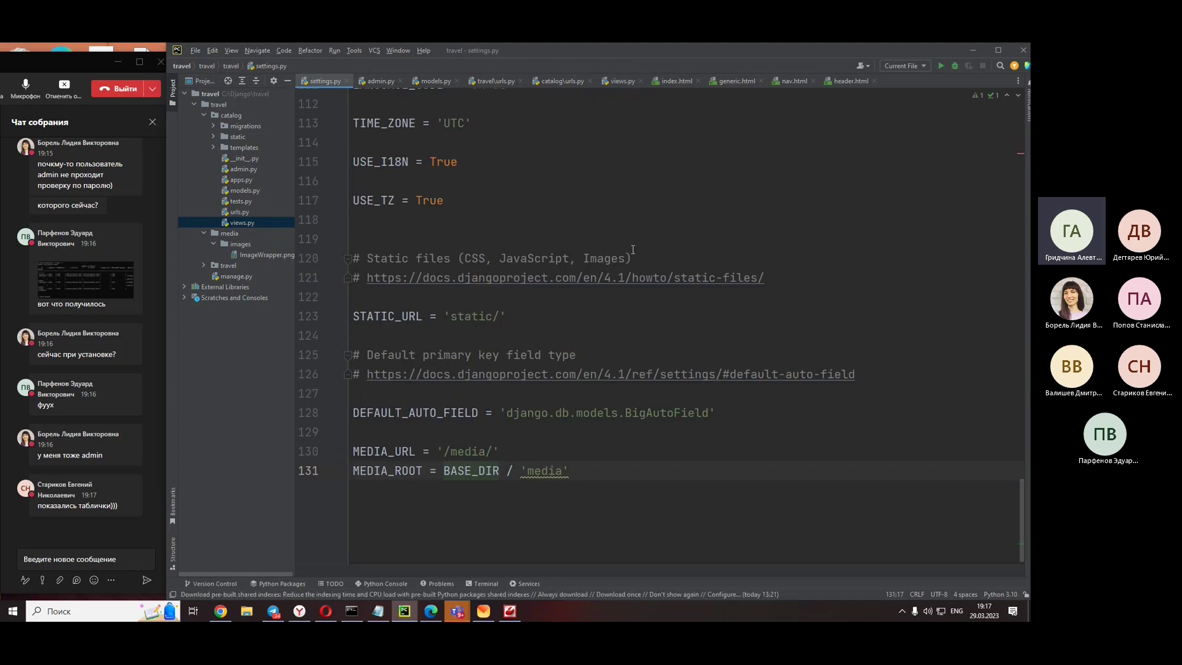
{"action": "scroll", "coordinate": [632, 249], "scroll_direction": "up", "scroll_amount": 7}
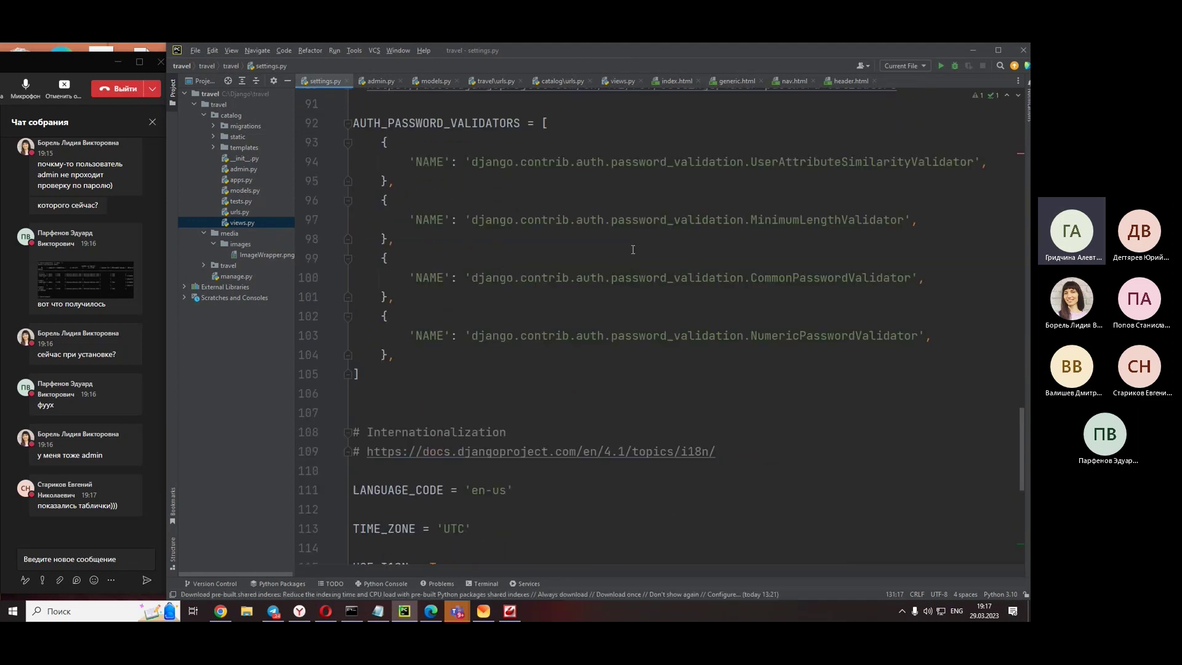
{"action": "scroll", "coordinate": [633, 250], "scroll_direction": "down", "scroll_amount": 7}
{"action": "scroll", "coordinate": [633, 249], "scroll_direction": "up", "scroll_amount": 10}
{"action": "scroll", "coordinate": [633, 249], "scroll_direction": "up", "scroll_amount": 5}
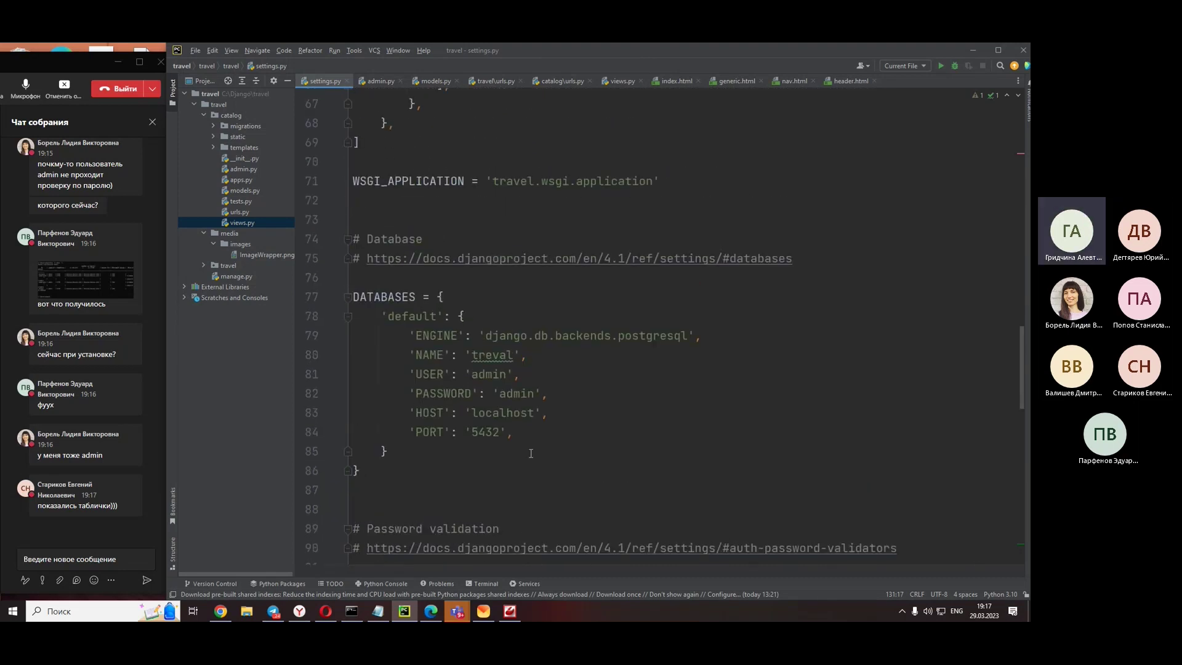
{"action": "left_click", "coordinate": [474, 478]}
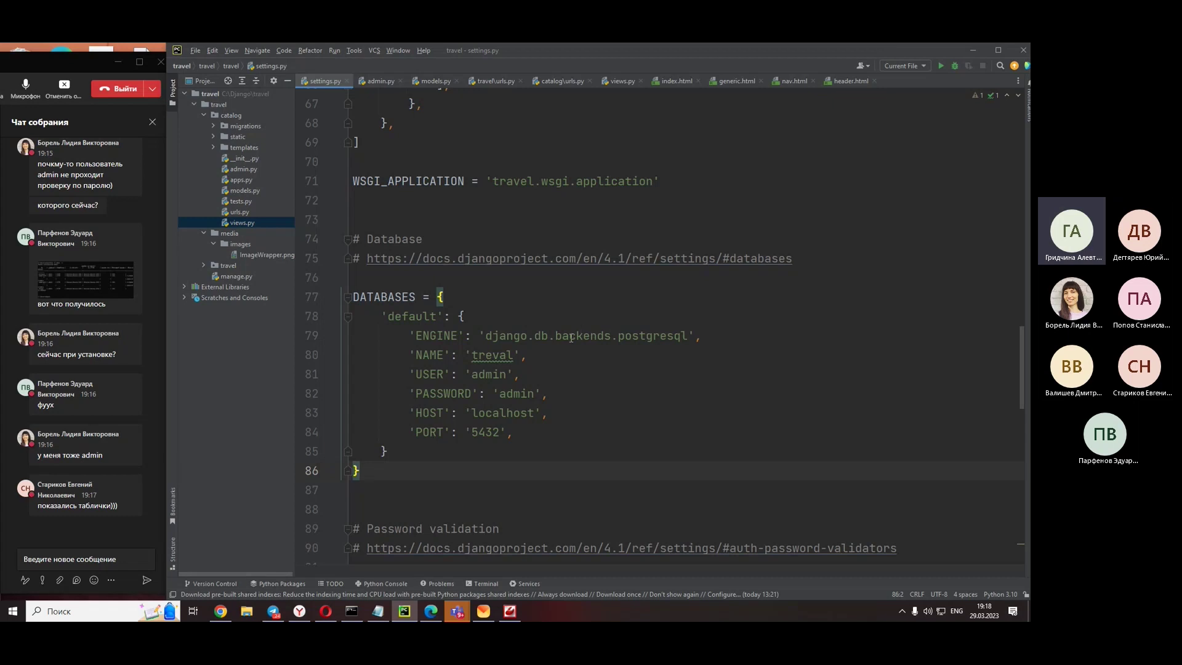
- Highlight the postgresql engine, database 'treval', user, password, host localhost and port 5432
{"action": "double_click", "coordinate": [653, 335]}
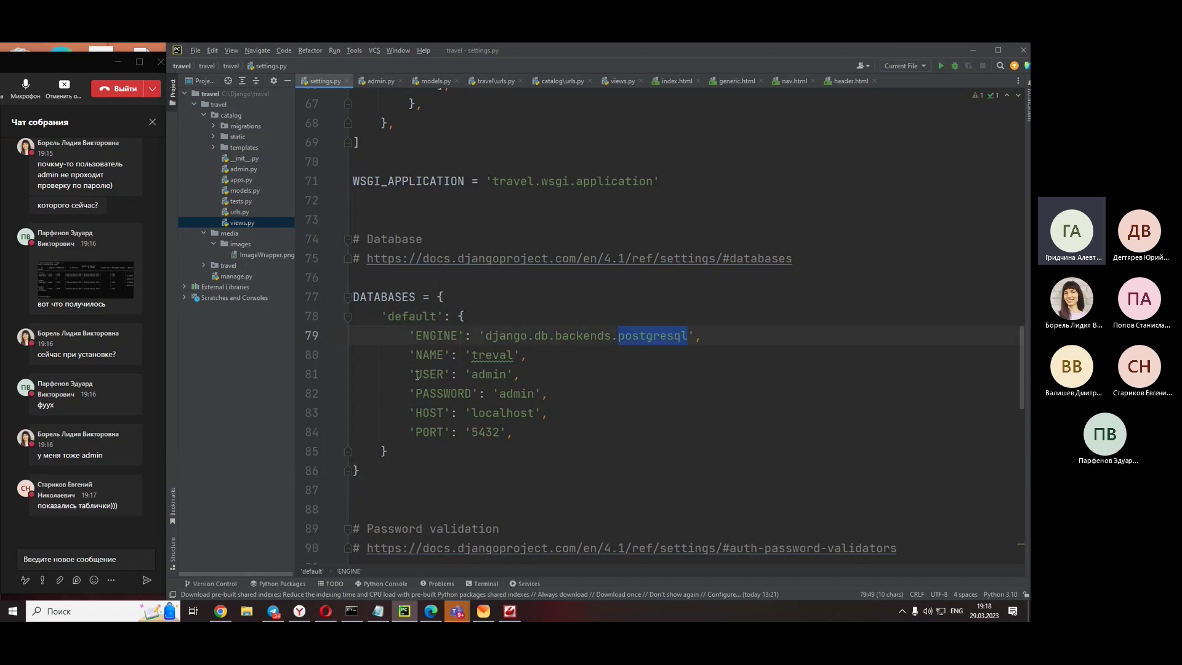
{"action": "double_click", "coordinate": [486, 355]}
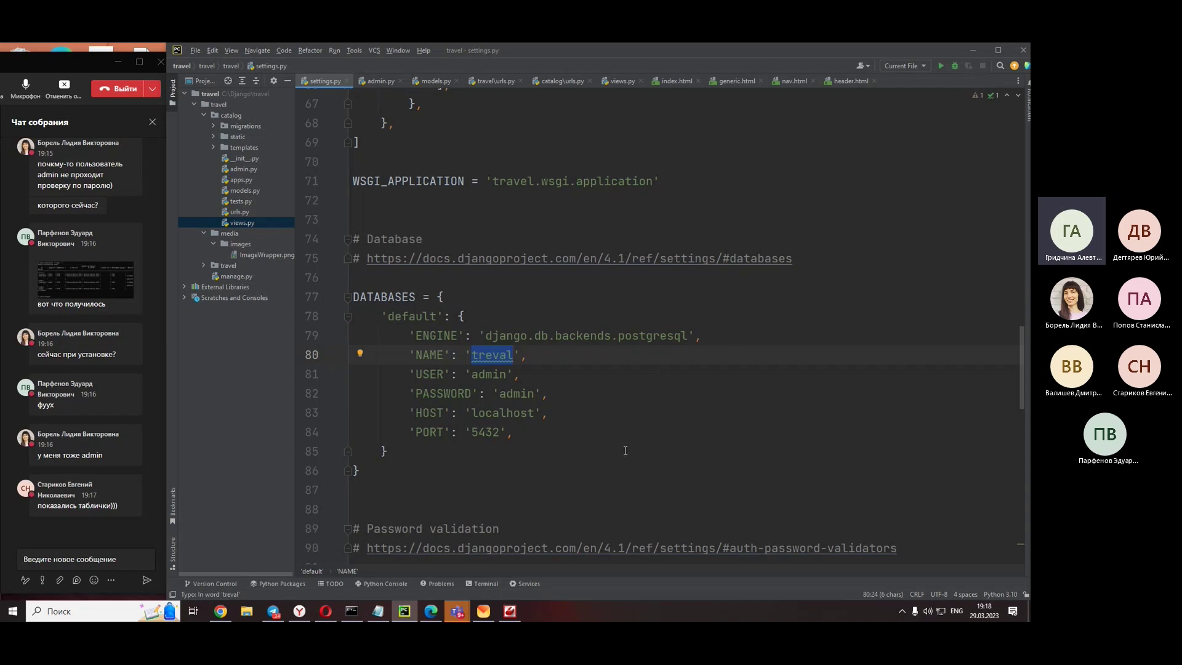
{"action": "left_click", "coordinate": [489, 374]}
{"action": "double_click", "coordinate": [489, 374]}
{"action": "left_click", "coordinate": [519, 393]}
{"action": "double_click", "coordinate": [519, 395]}
{"action": "double_click", "coordinate": [492, 414]}
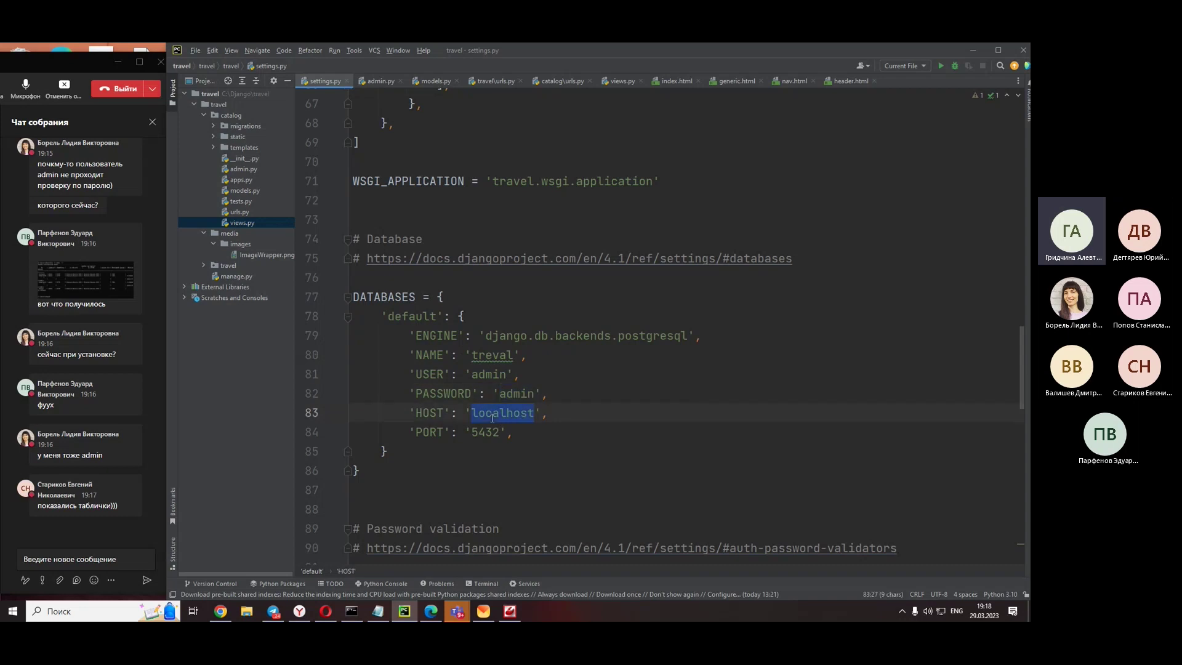
{"action": "double_click", "coordinate": [487, 432]}
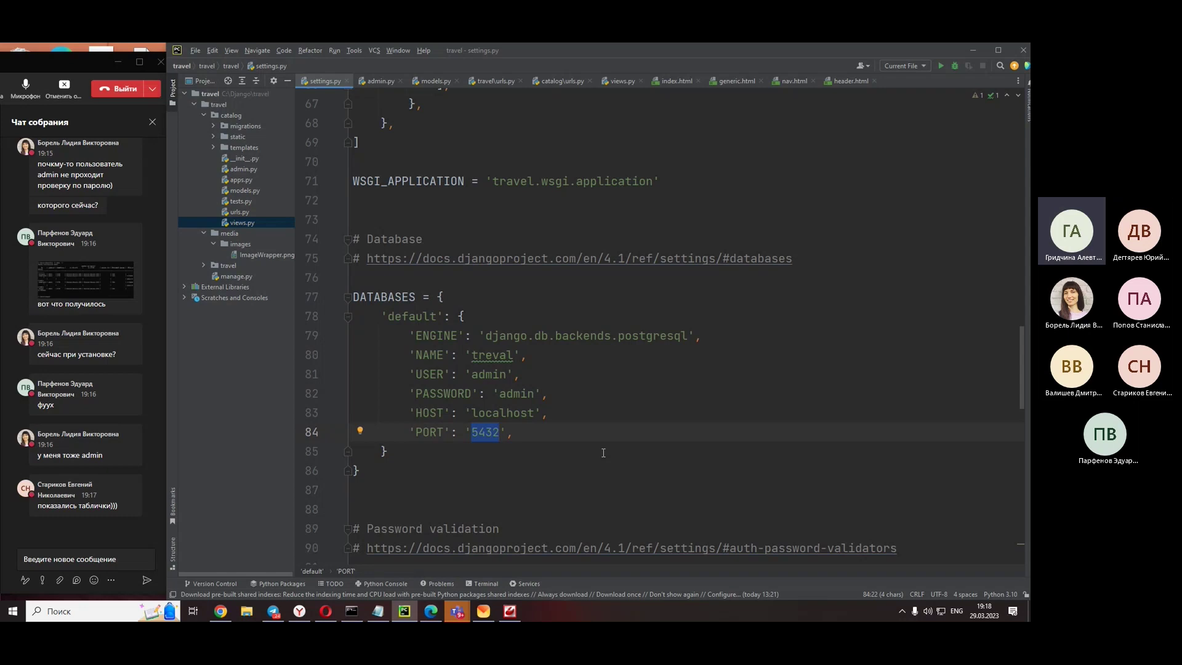
{"action": "left_click", "coordinate": [604, 453]}
{"action": "double_click", "coordinate": [505, 417]}
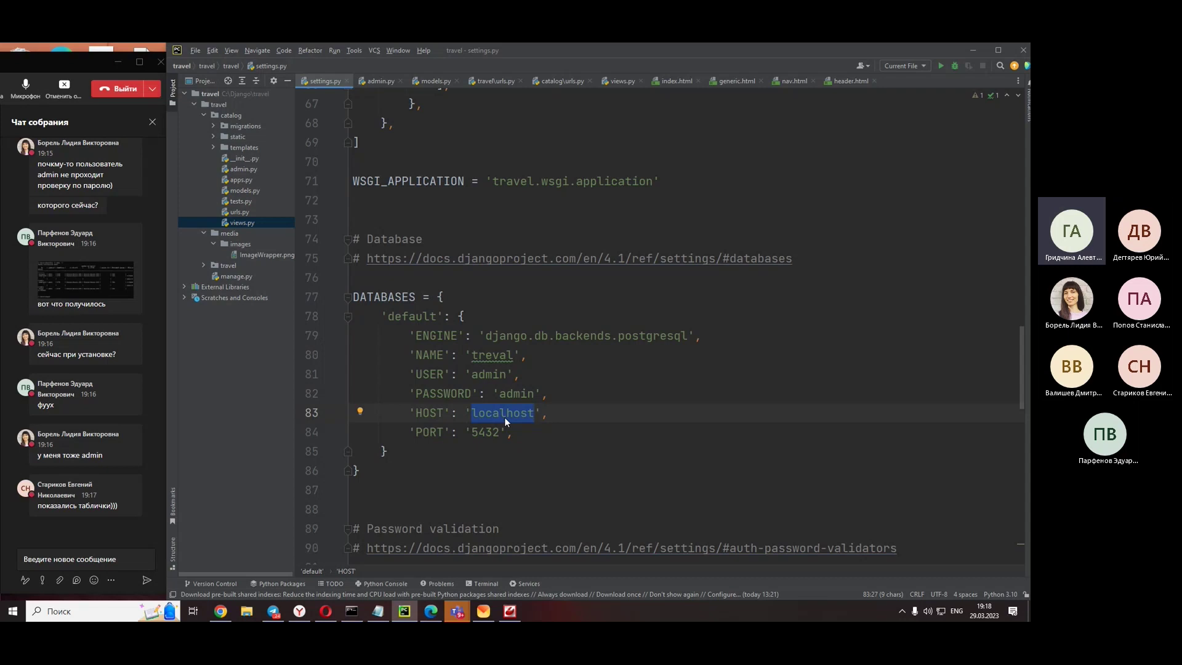
{"action": "double_click", "coordinate": [490, 437]}
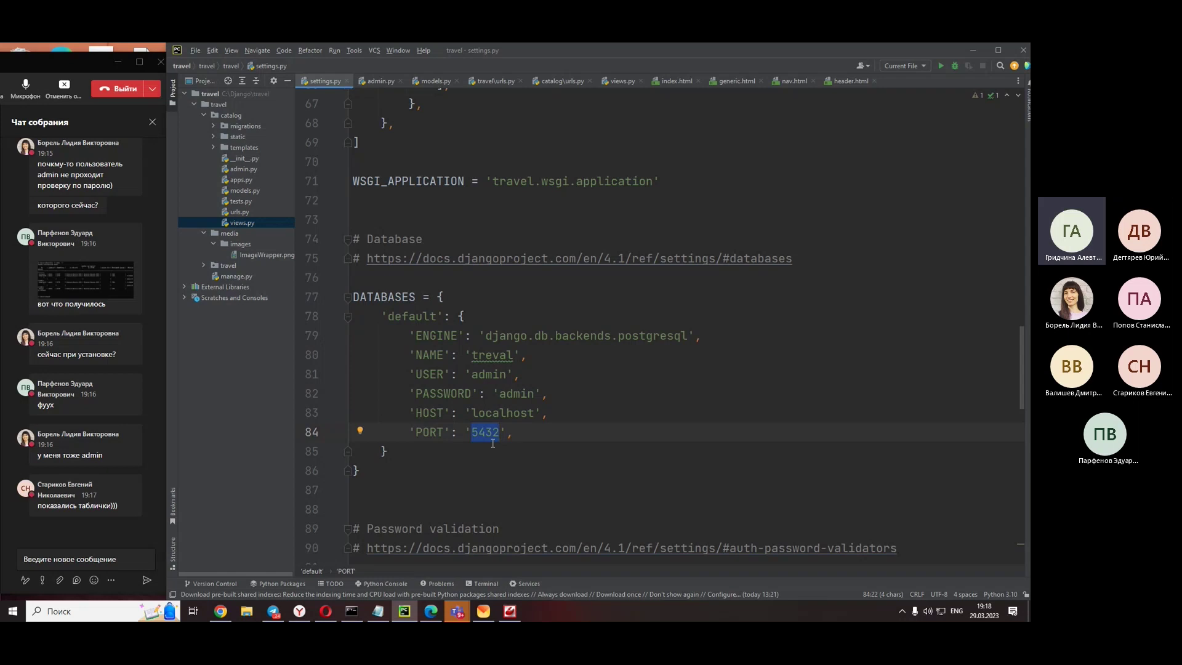
{"action": "left_click", "coordinate": [519, 473]}
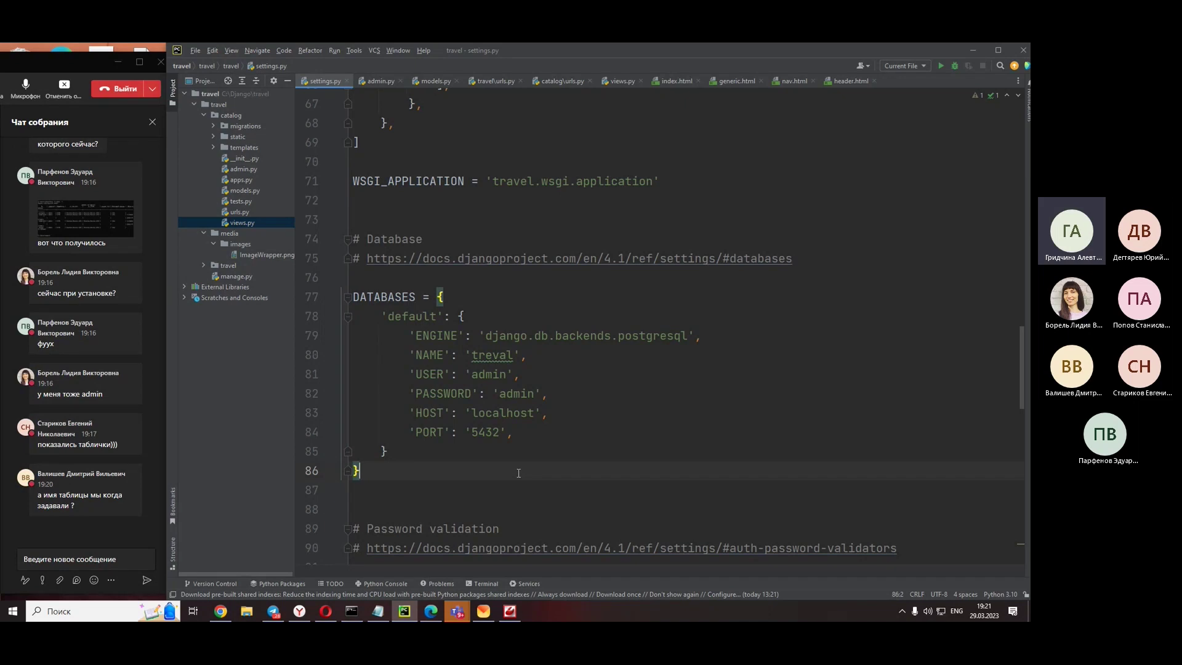
{"action": "scroll", "coordinate": [57, 390], "scroll_direction": "up", "scroll_amount": 6}
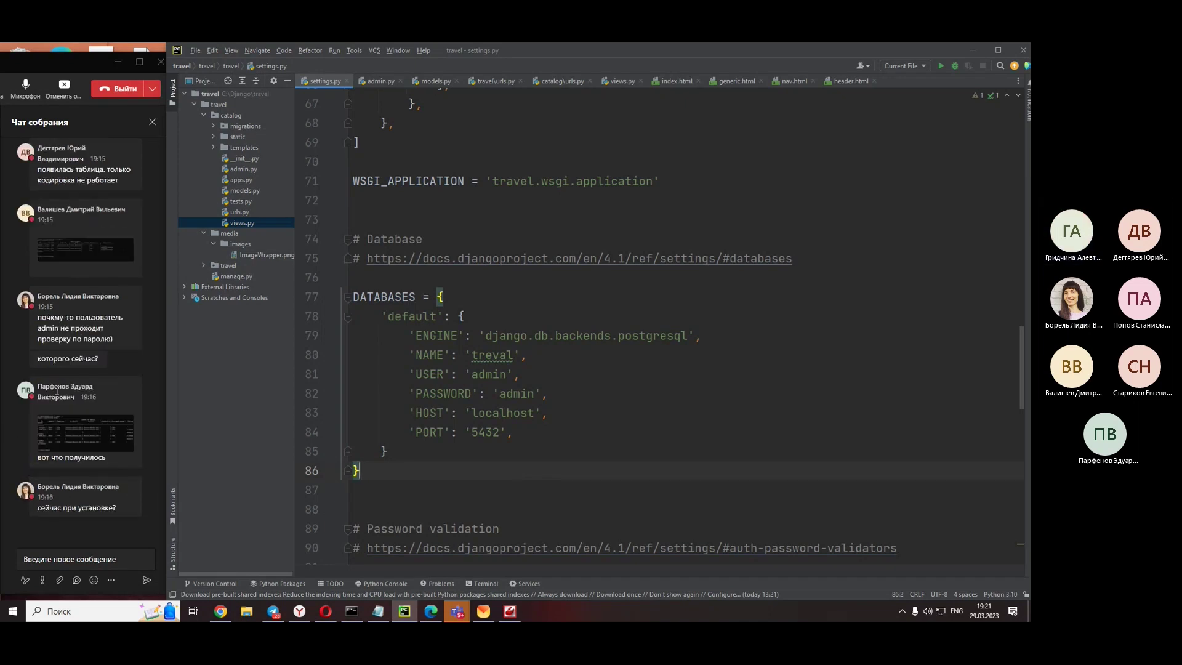
{"action": "scroll", "coordinate": [56, 391], "scroll_direction": "up", "scroll_amount": 10}
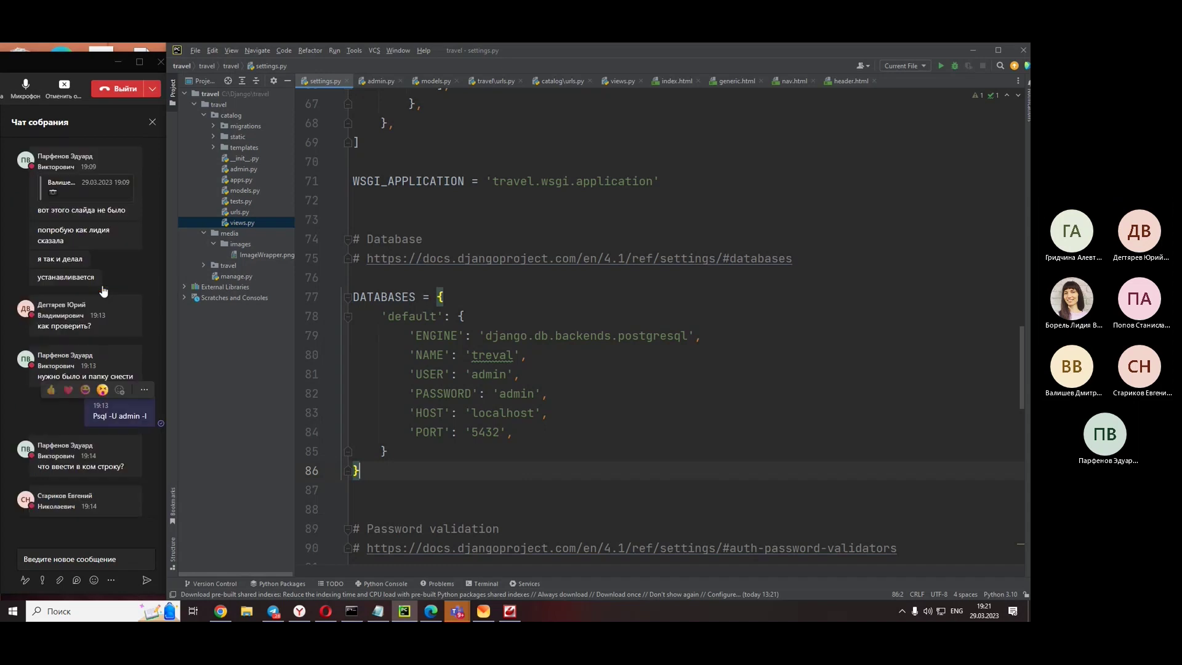
{"action": "scroll", "coordinate": [102, 290], "scroll_direction": "up", "scroll_amount": 6}
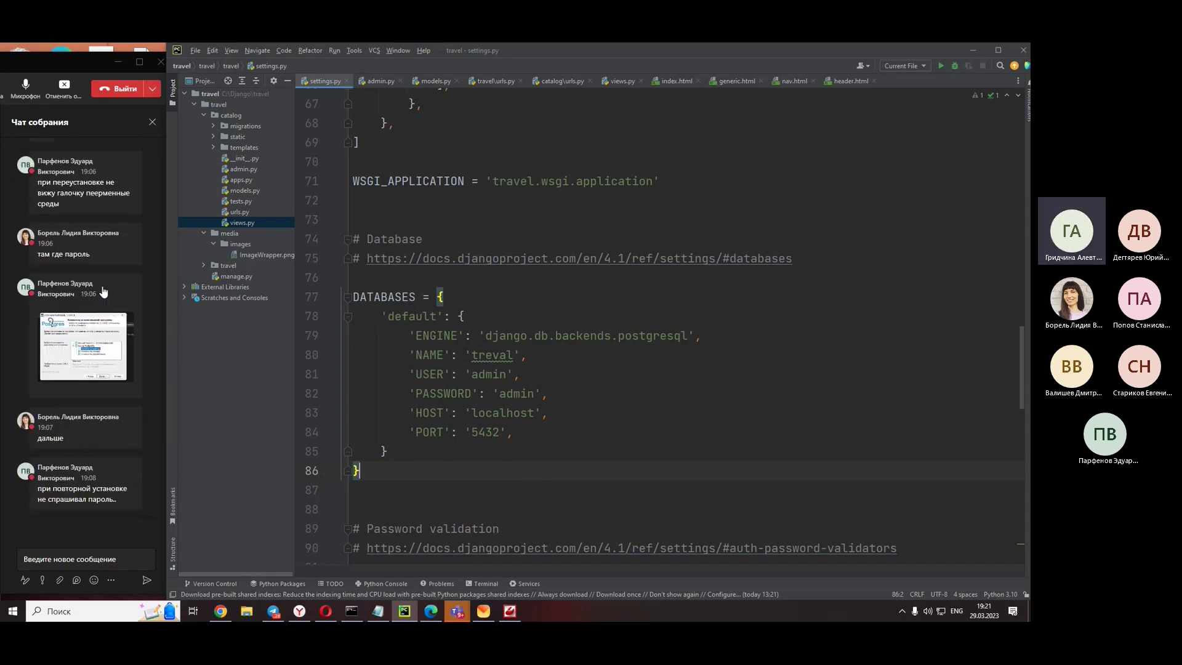
{"action": "scroll", "coordinate": [102, 287], "scroll_direction": "up", "scroll_amount": 6}
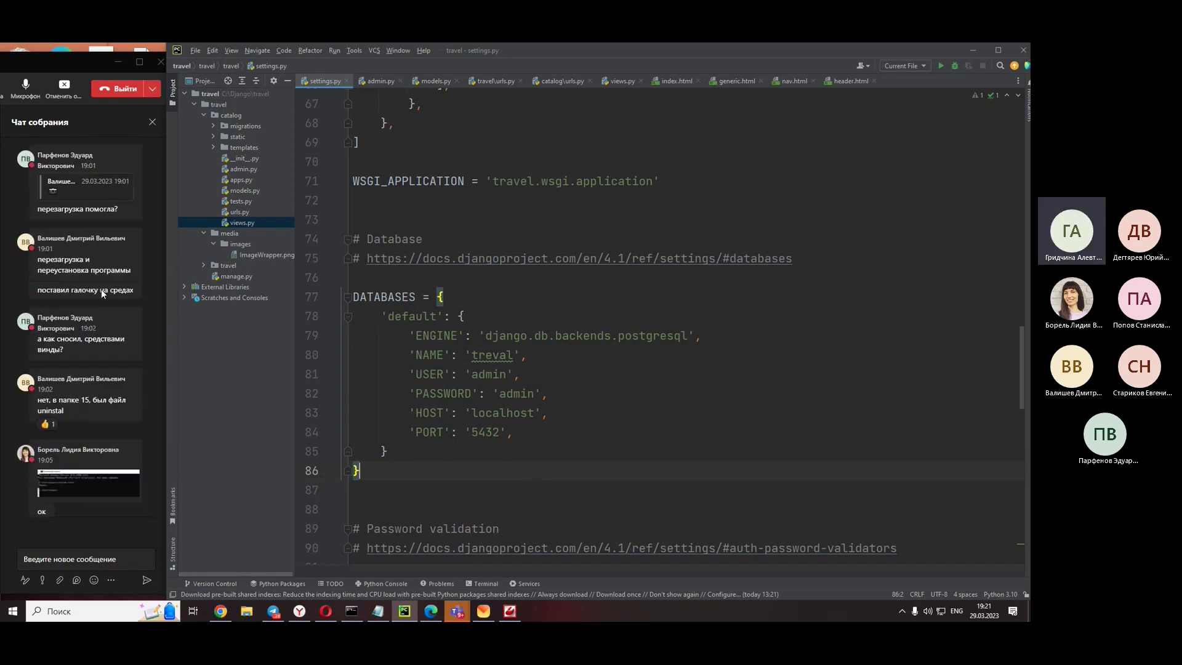
{"action": "scroll", "coordinate": [101, 294], "scroll_direction": "up", "scroll_amount": 6}
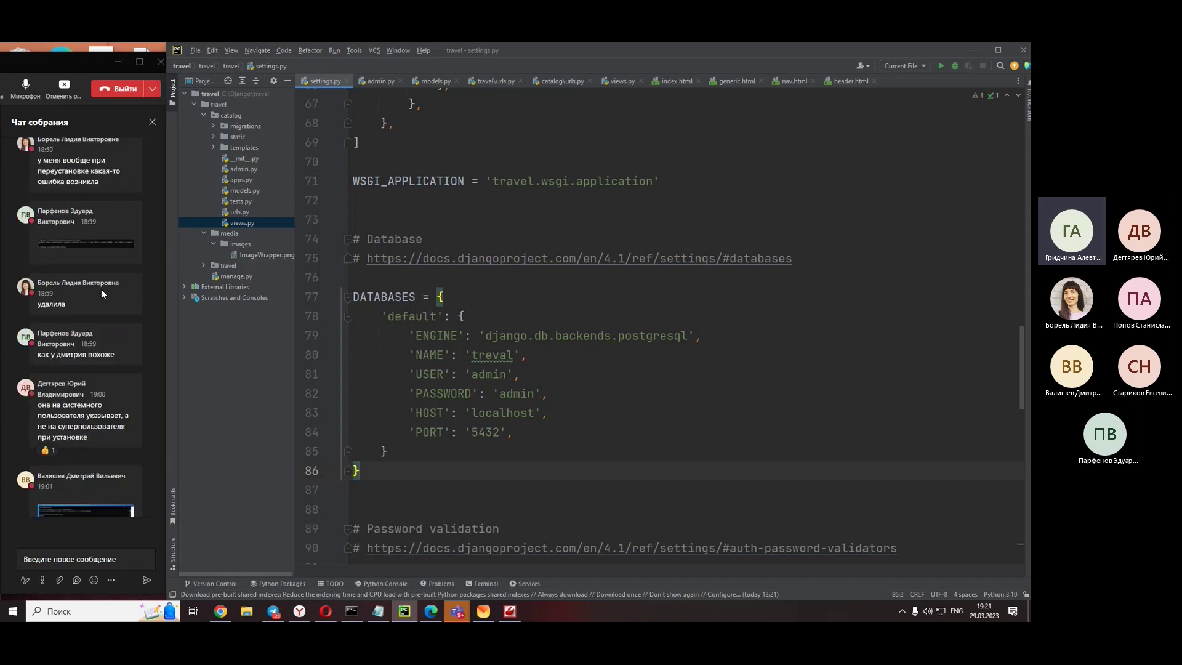
{"action": "scroll", "coordinate": [101, 290], "scroll_direction": "up", "scroll_amount": 6}
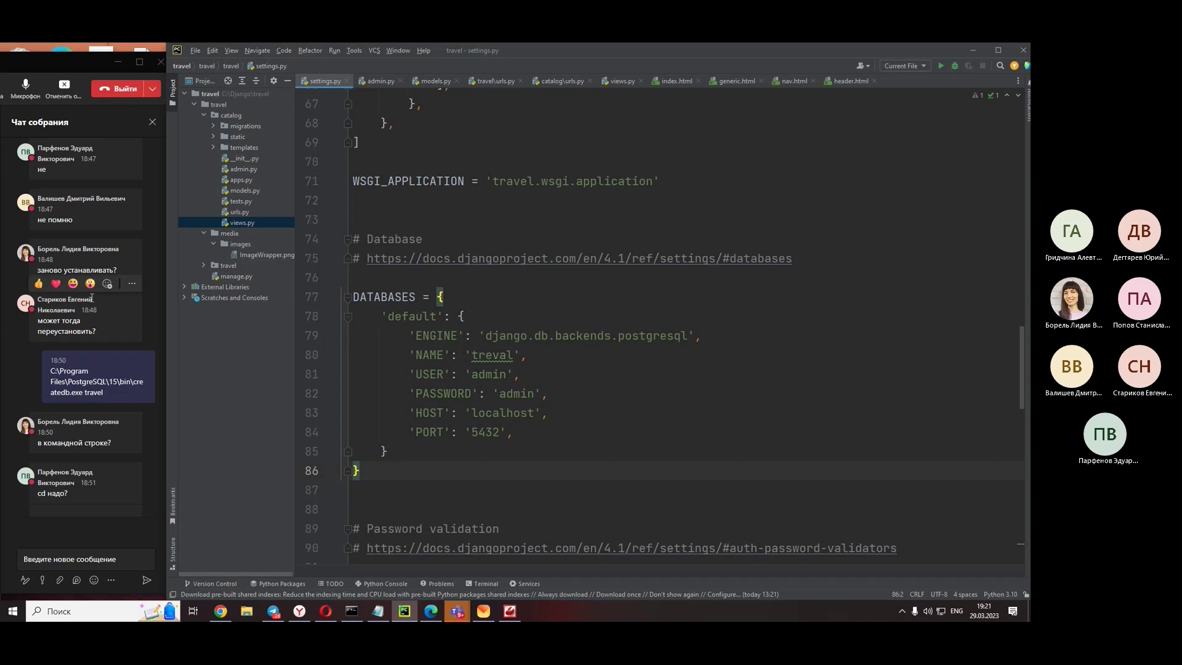
{"action": "scroll", "coordinate": [127, 497], "scroll_direction": "down", "scroll_amount": 10}
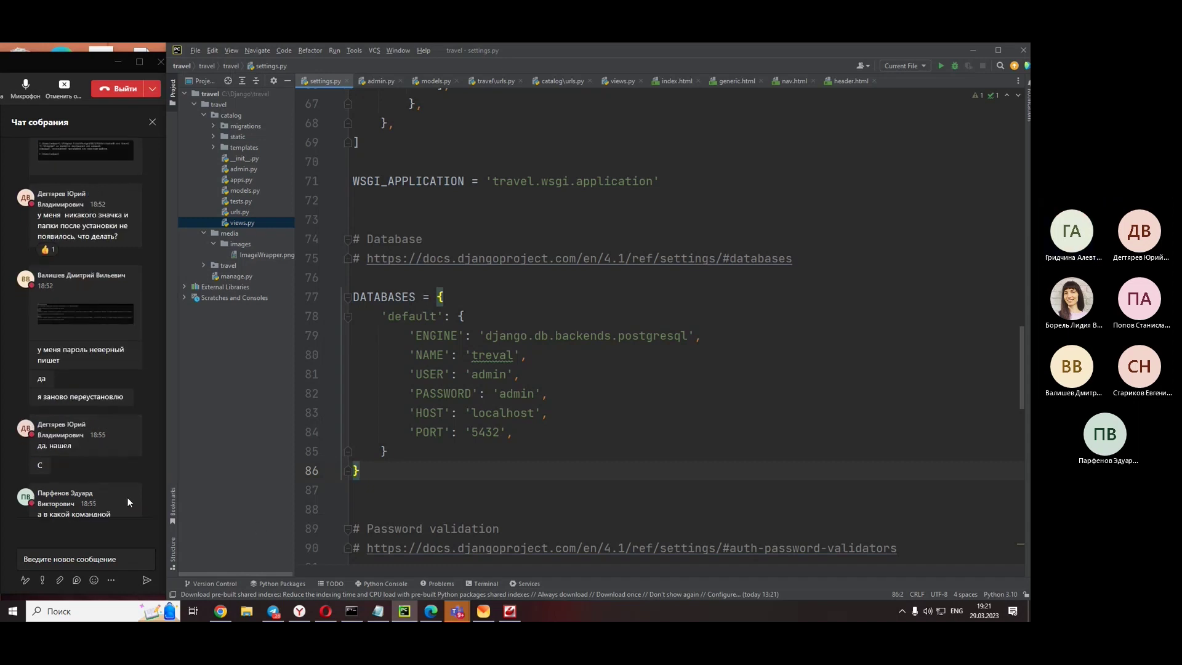
{"action": "scroll", "coordinate": [113, 478], "scroll_direction": "down", "scroll_amount": 10}
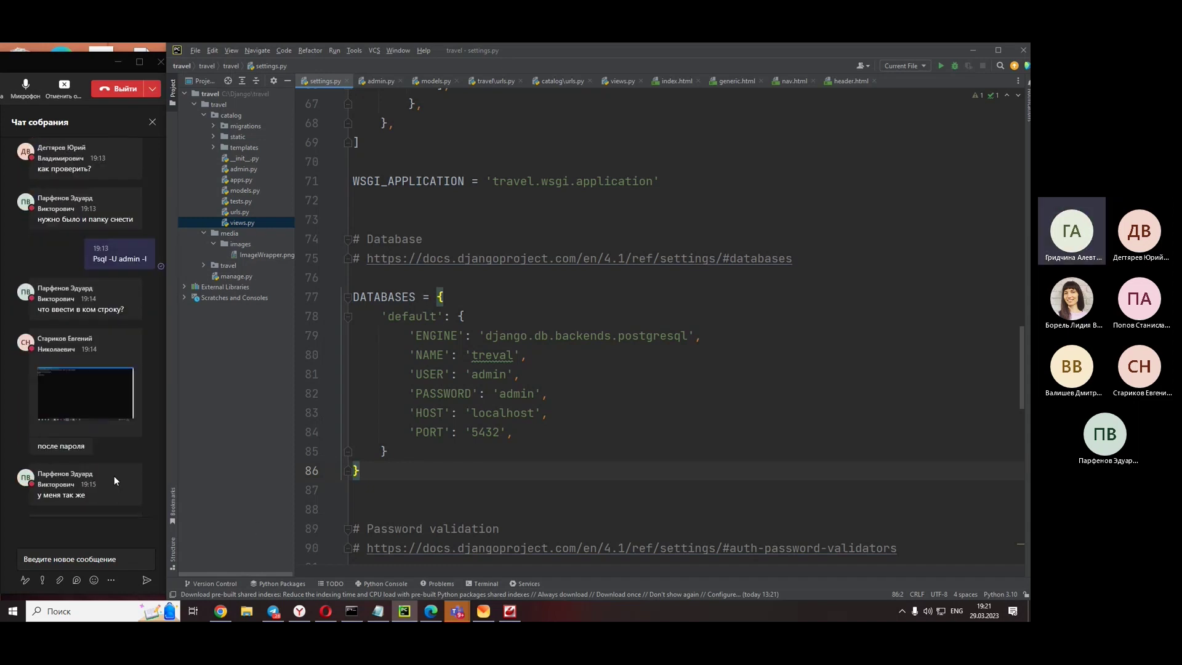
{"action": "left_click", "coordinate": [106, 558]}
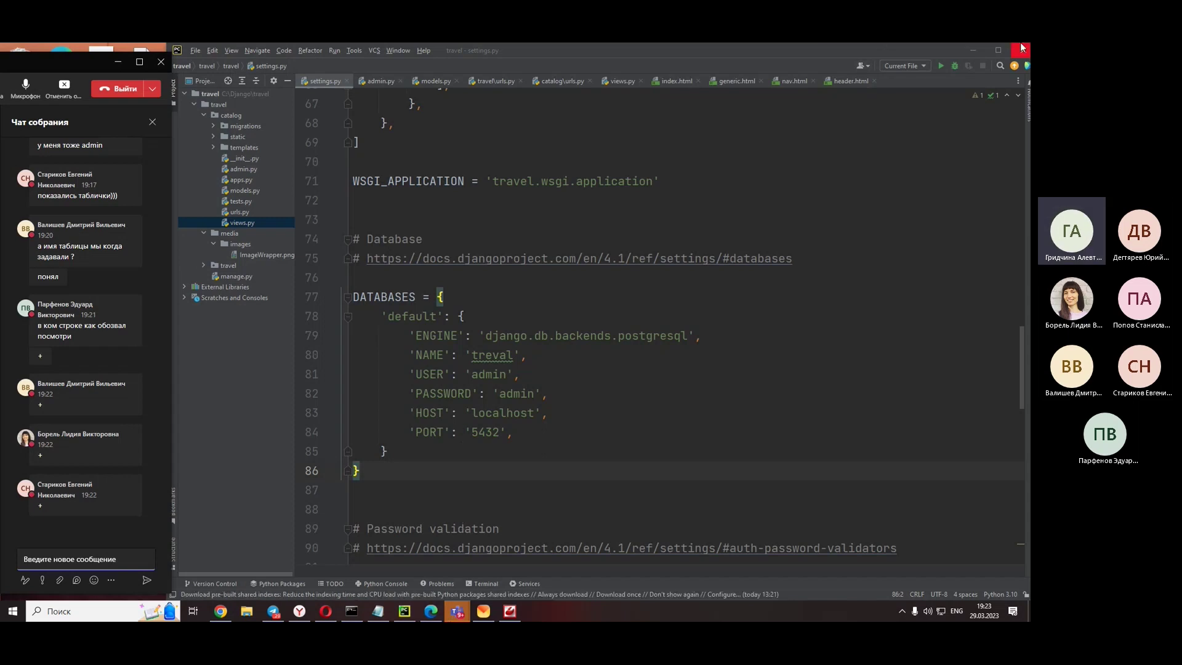
{"action": "left_click_drag", "start_coordinate": [968, 52], "coordinate": [968, 59]}
- Reveal the Notepad notes and select the psycopg2-binary install, makemigrations and migrate lines
{"action": "left_click", "coordinate": [969, 57]}
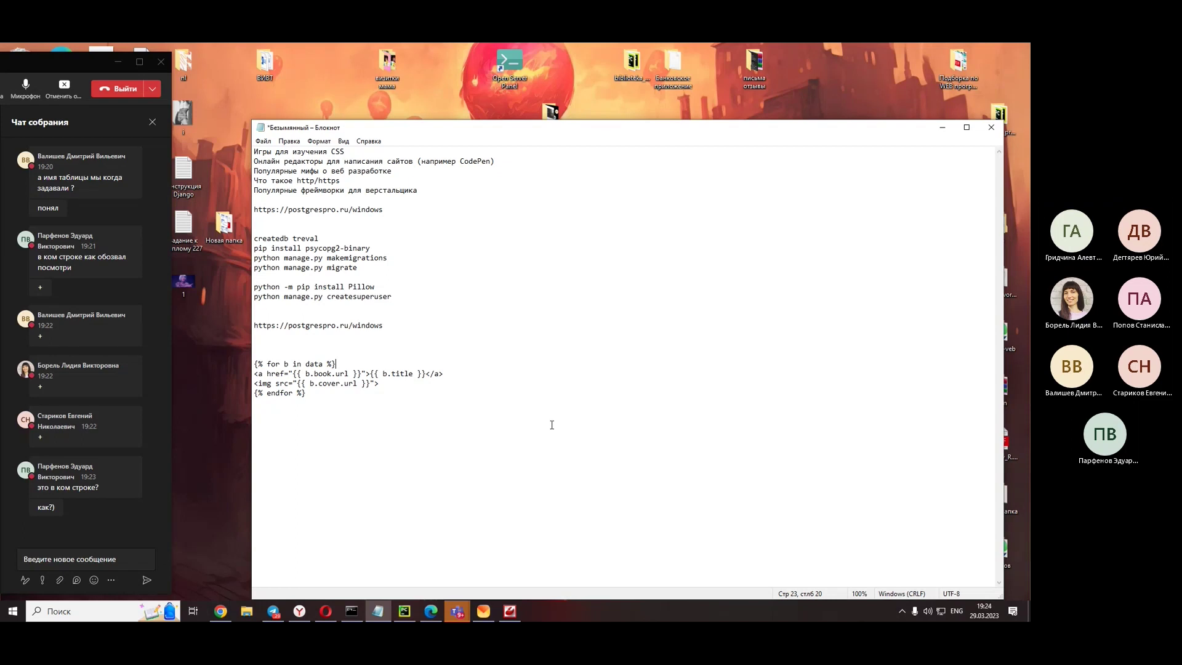
{"action": "left_click", "coordinate": [552, 425]}
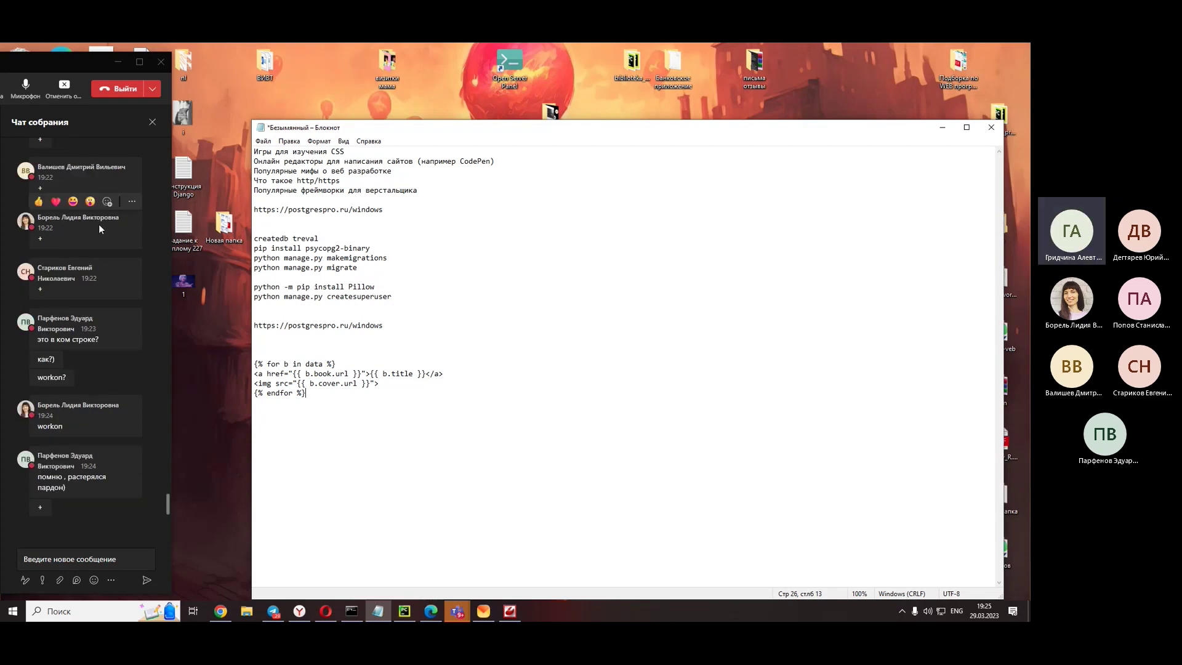
{"action": "left_click_drag", "start_coordinate": [385, 268], "coordinate": [253, 248]}
- Send the psycopg2-binary install, makemigrations and migrate commands to chat, then open a student's screenshot
{"action": "key", "text": "ctrl+c"}
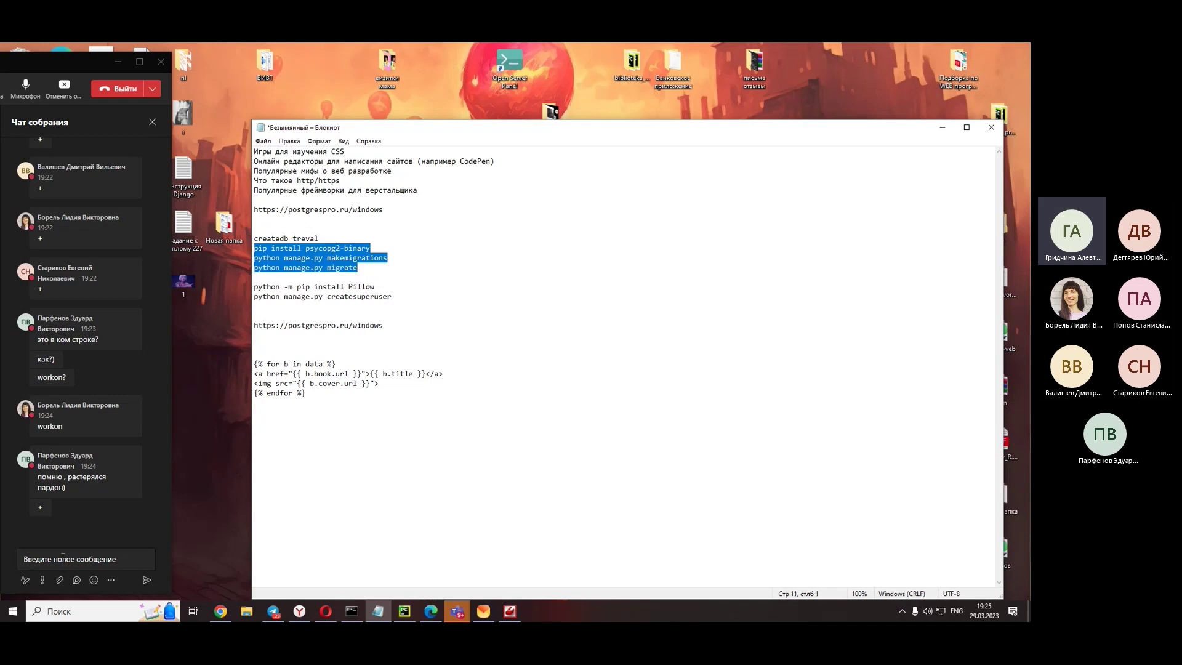
{"action": "left_click", "coordinate": [62, 559]}
{"action": "key", "text": "ctrl+v"}
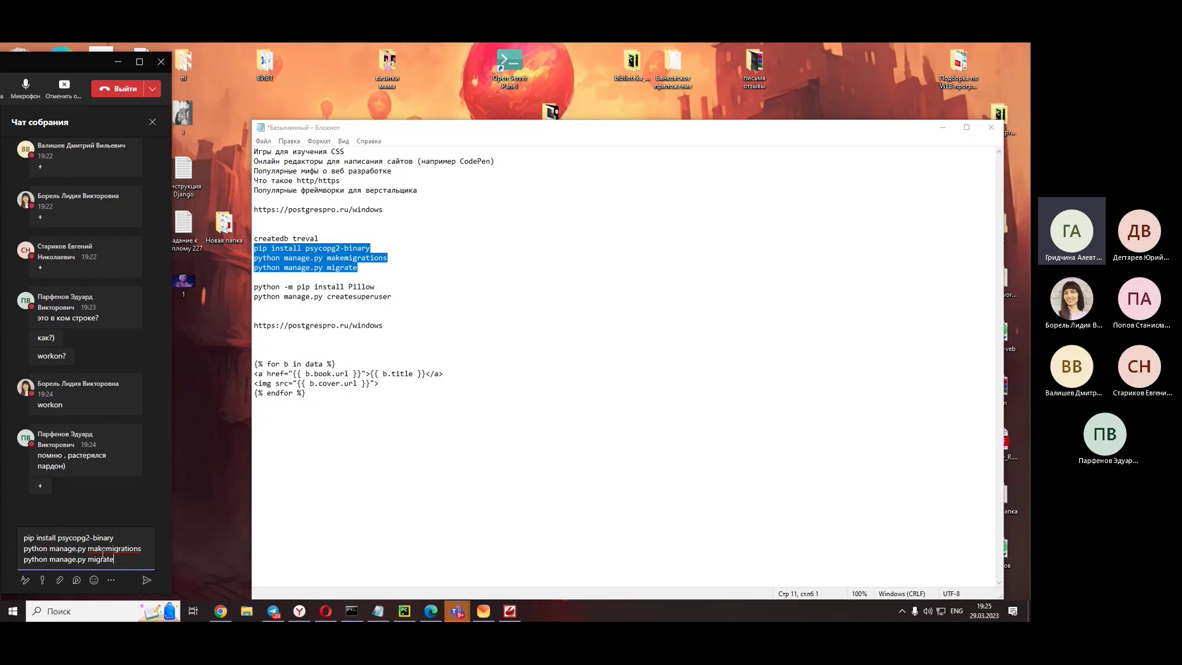
{"action": "triple_click", "coordinate": [119, 538]}
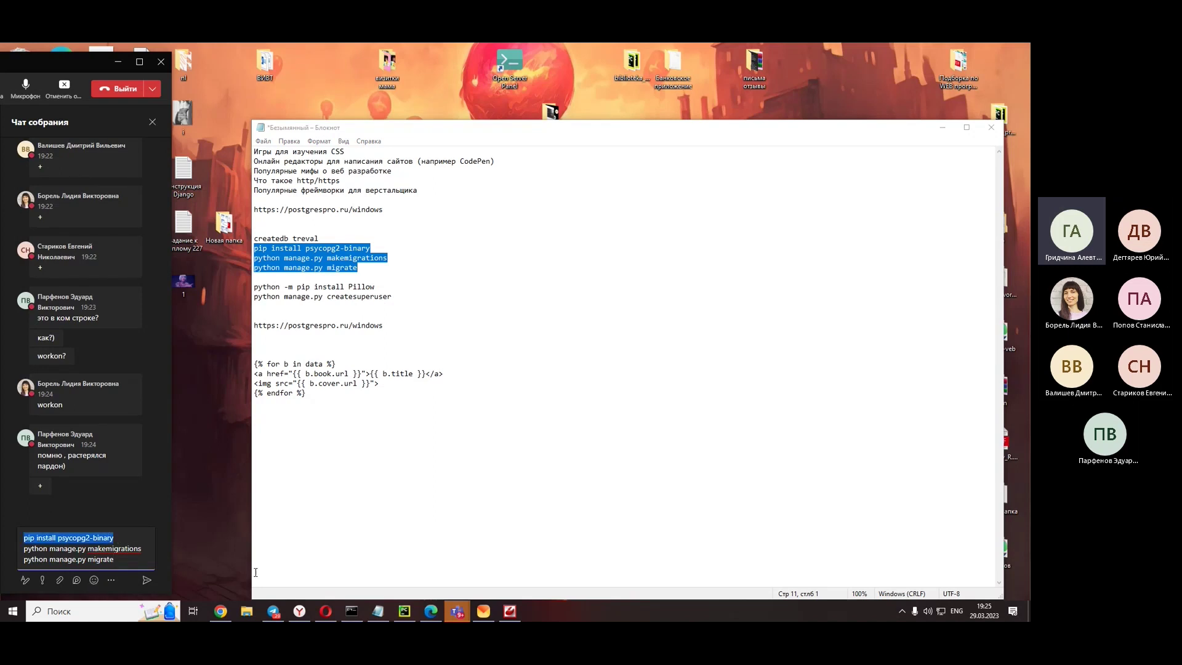
{"action": "double_click", "coordinate": [126, 547]}
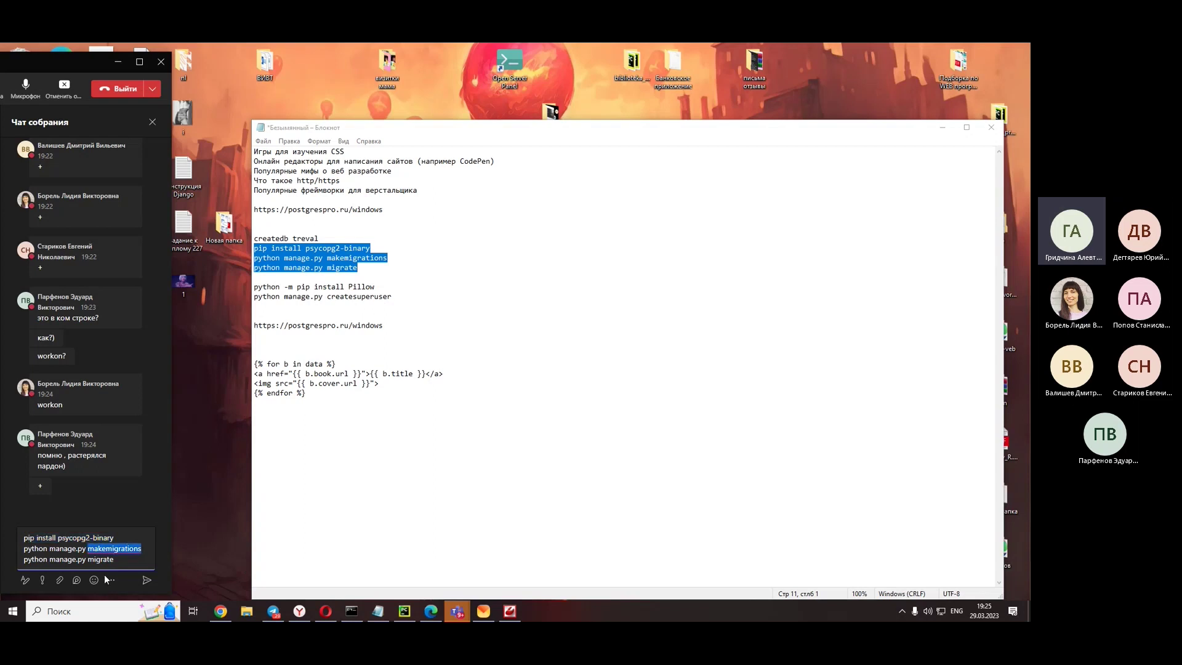
{"action": "left_click", "coordinate": [146, 584]}
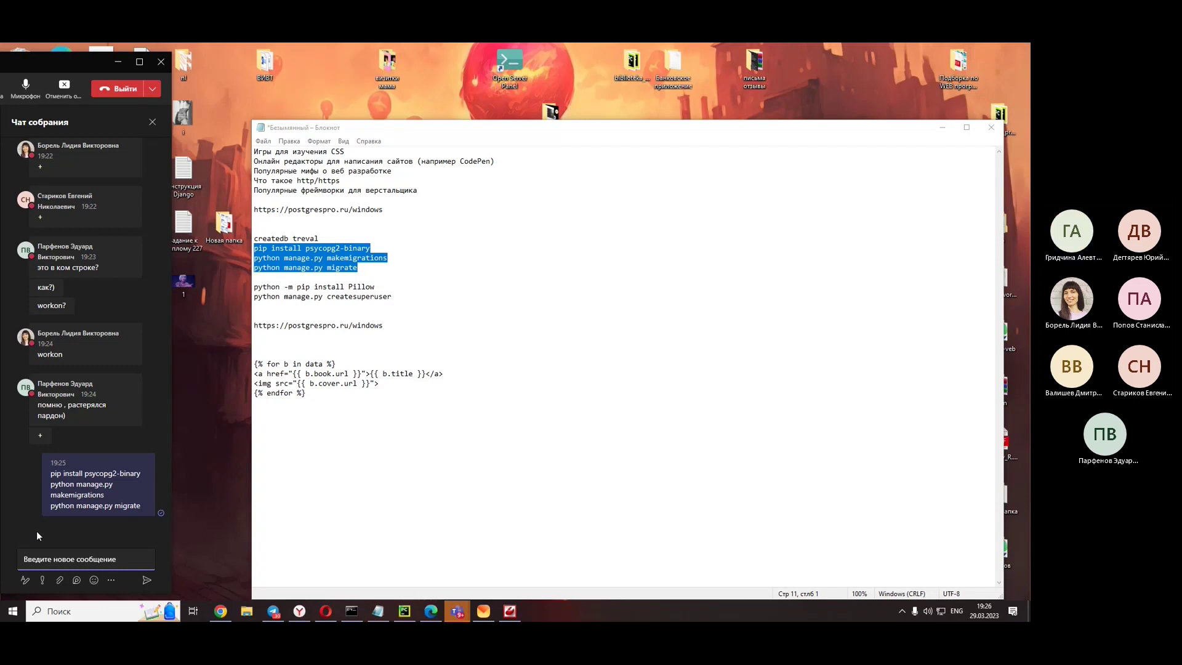
{"action": "left_click", "coordinate": [72, 420]}
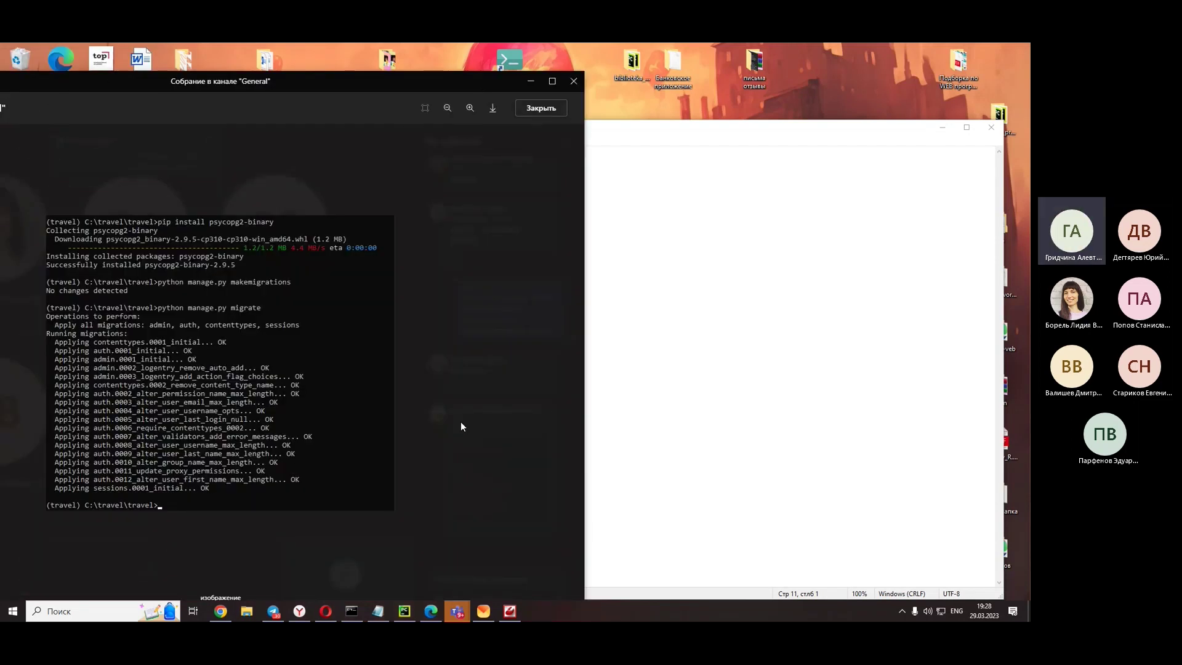
- Close the viewer, reposition the Teams window, and open the student's error traceback screenshot
{"action": "left_click", "coordinate": [545, 411]}
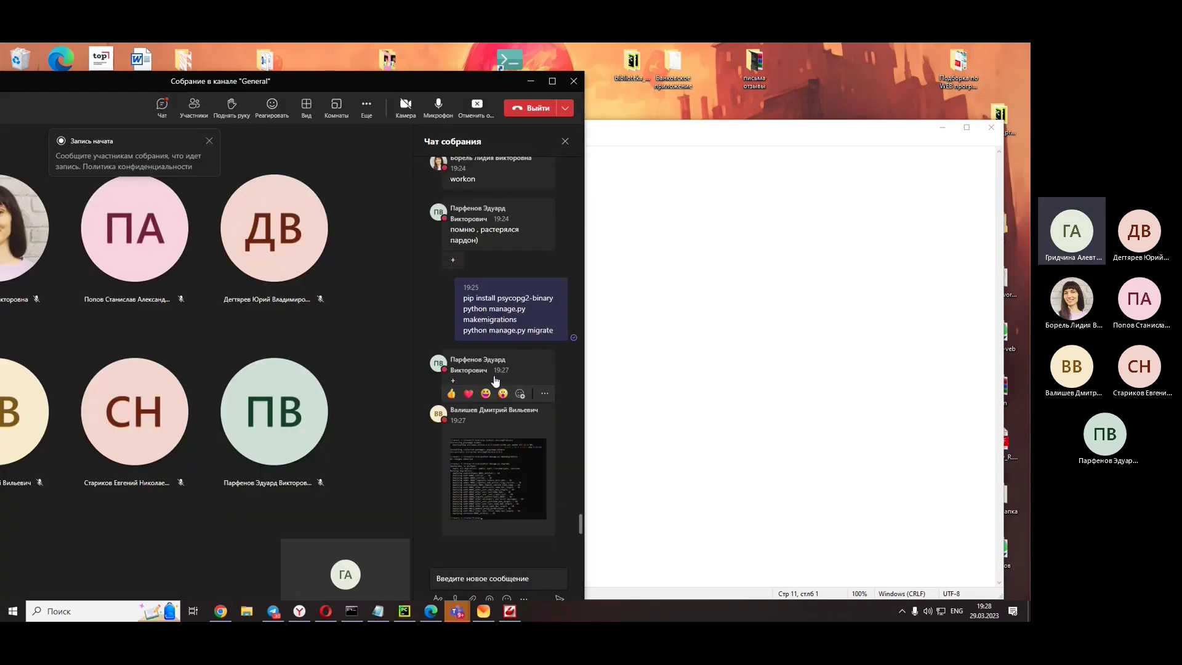
{"action": "left_click_drag", "start_coordinate": [505, 79], "coordinate": [91, 50]}
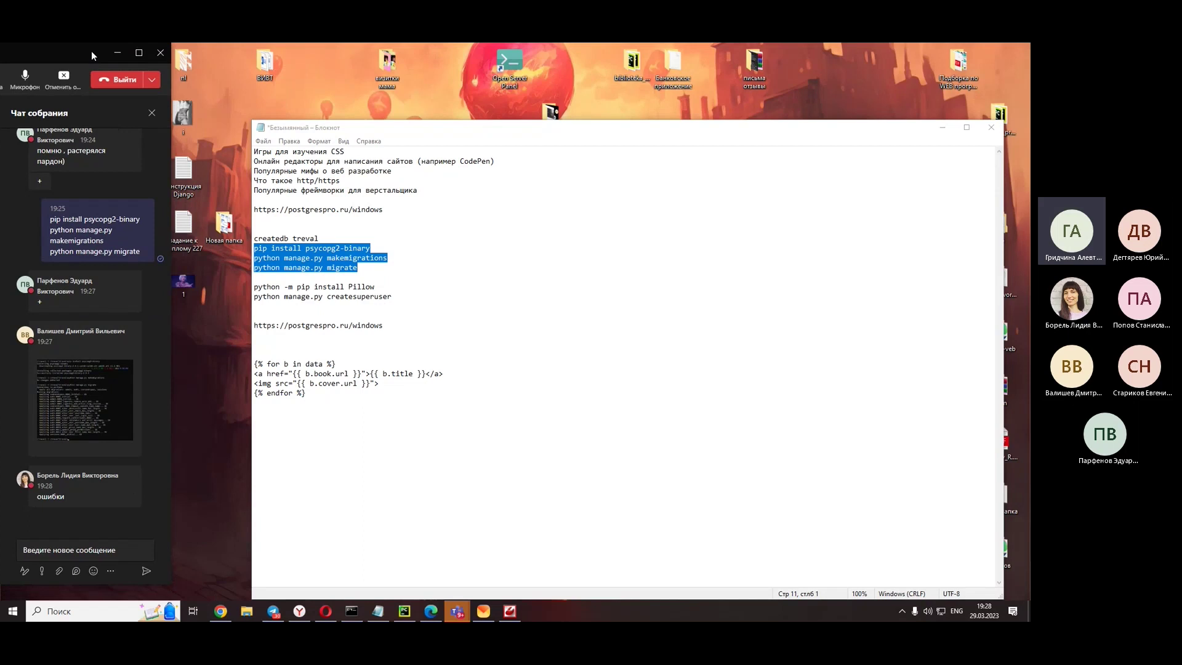
{"action": "left_click_drag", "start_coordinate": [91, 50], "coordinate": [231, 50]}
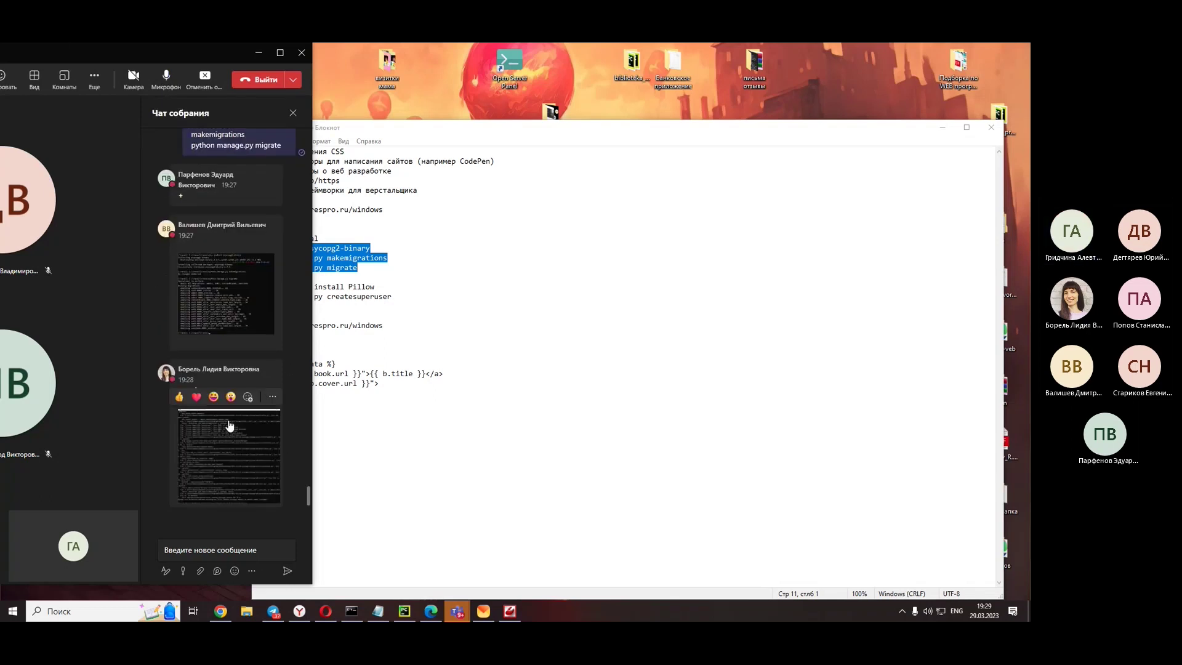
{"action": "left_click", "coordinate": [238, 454]}
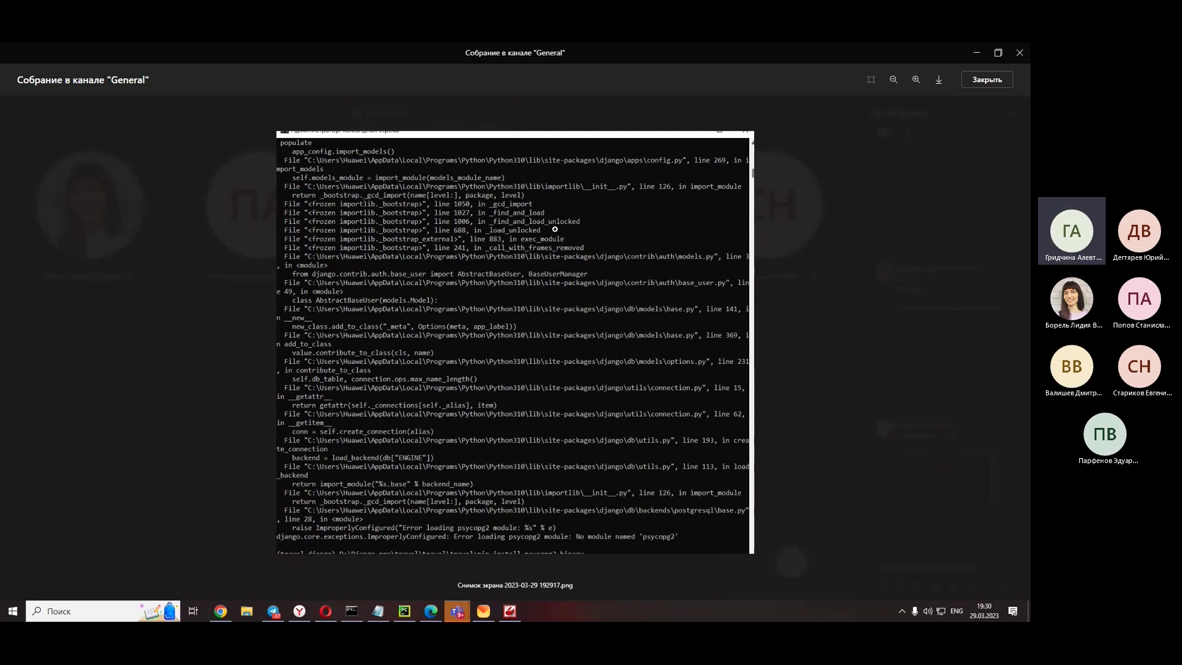
- Resend the copied pip install psycopg2-binary line to chat, then open the traceback screenshot
{"action": "left_click", "coordinate": [900, 344]}
{"action": "scroll", "coordinate": [938, 214], "scroll_direction": "up", "scroll_amount": 3}
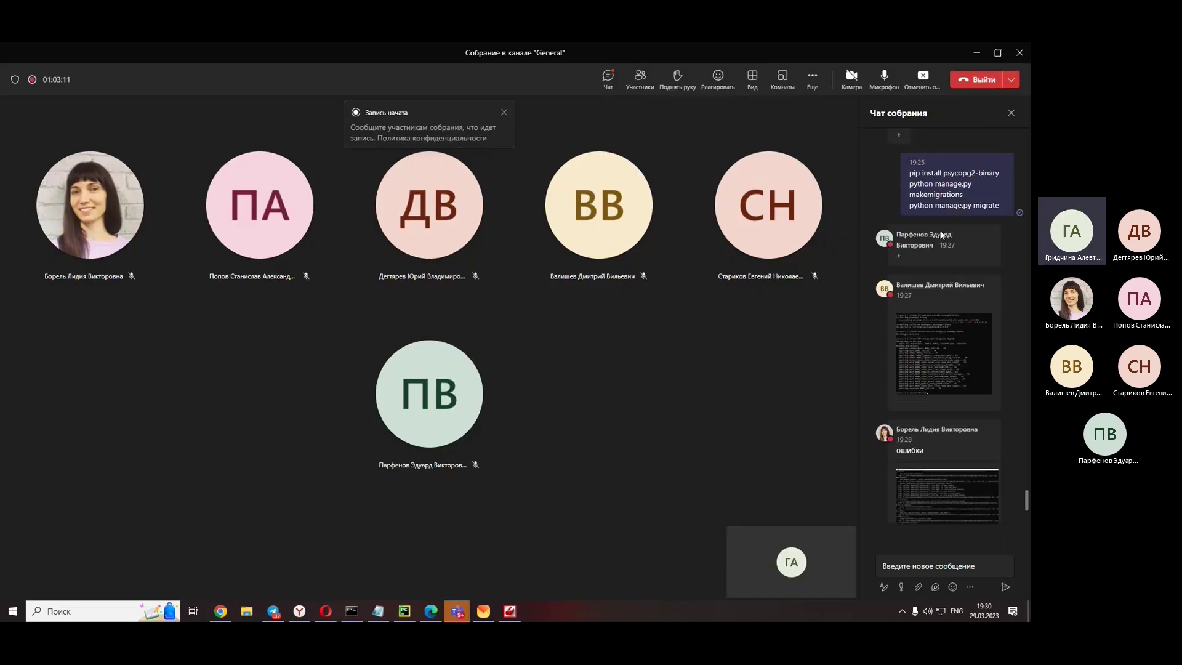
{"action": "triple_click", "coordinate": [948, 172]}
{"action": "right_click", "coordinate": [948, 171]}
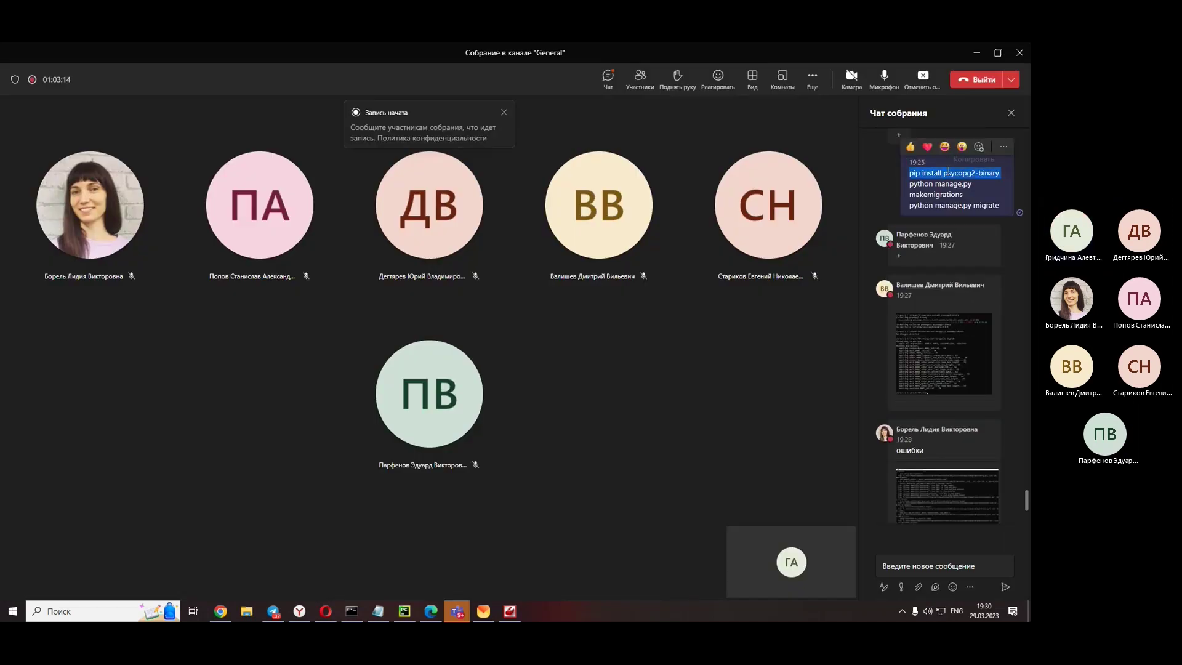
{"action": "left_click", "coordinate": [965, 165]}
{"action": "scroll", "coordinate": [970, 187], "scroll_direction": "down", "scroll_amount": 3}
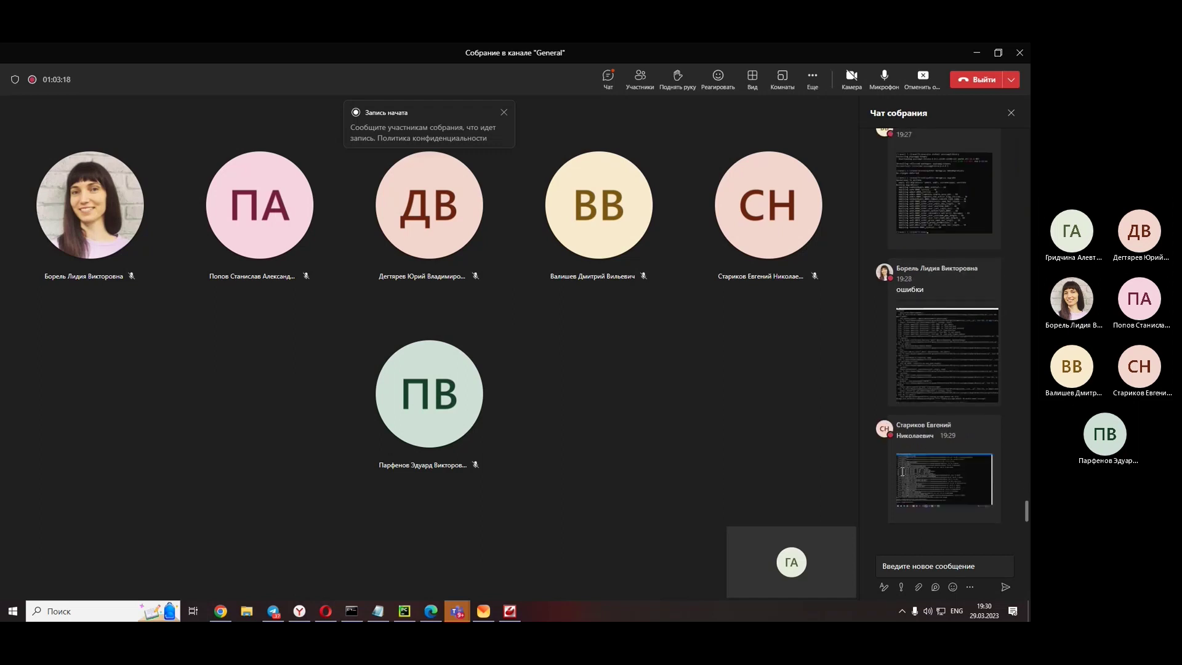
{"action": "right_click", "coordinate": [913, 567]}
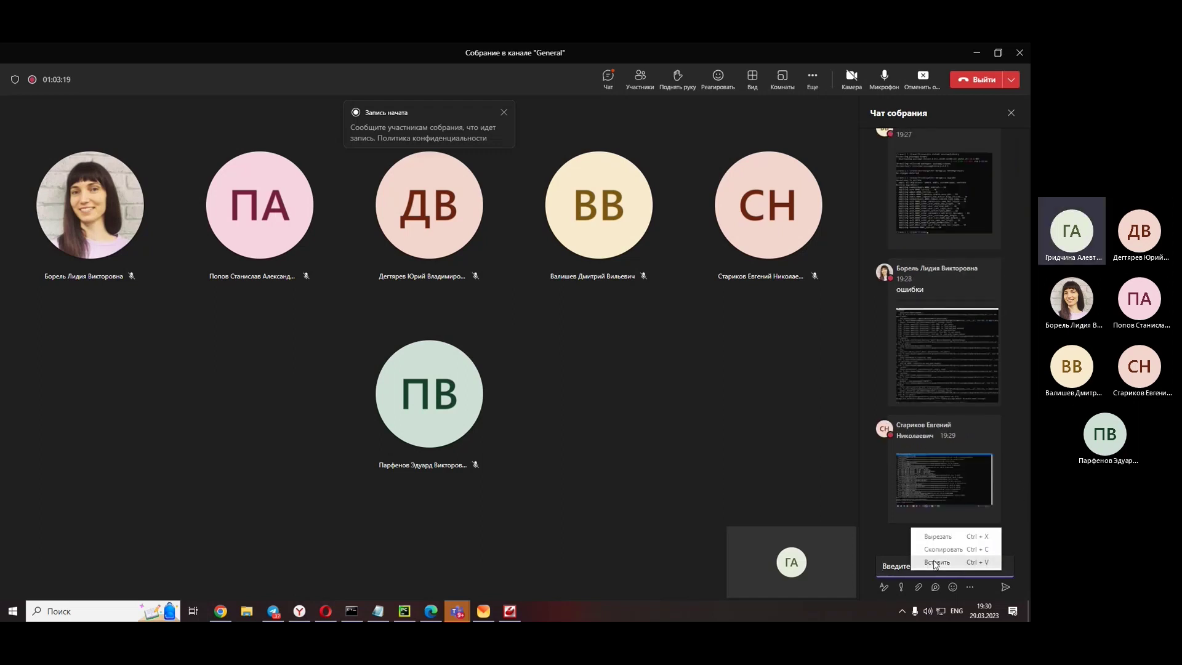
{"action": "left_click", "coordinate": [936, 562]}
{"action": "key", "text": "Return"}
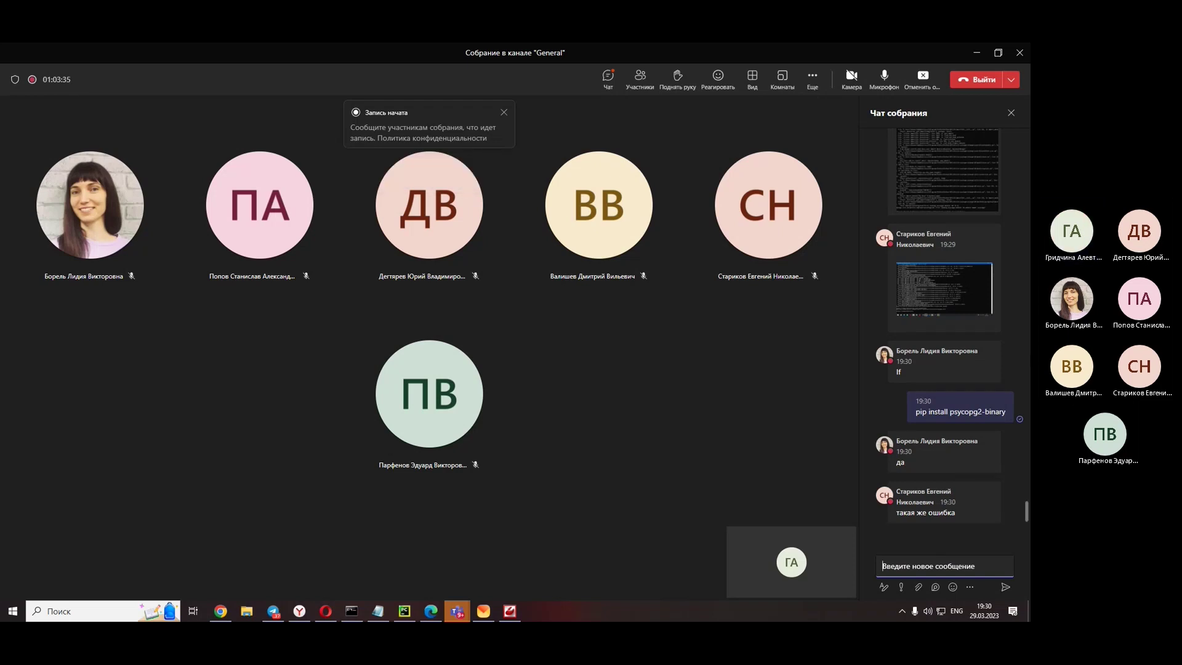
{"action": "left_click", "coordinate": [927, 195]}
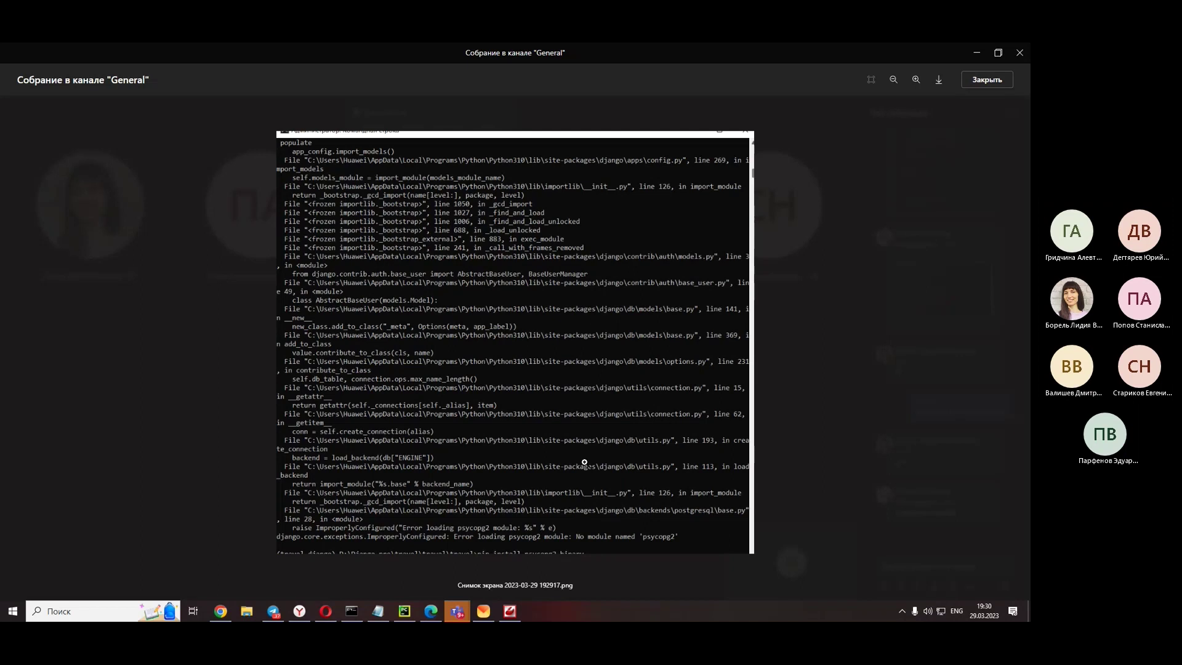
- View the newest screenshot where makemigrations fails with No module named 'psycopg2', then close it
{"action": "left_click", "coordinate": [956, 382]}
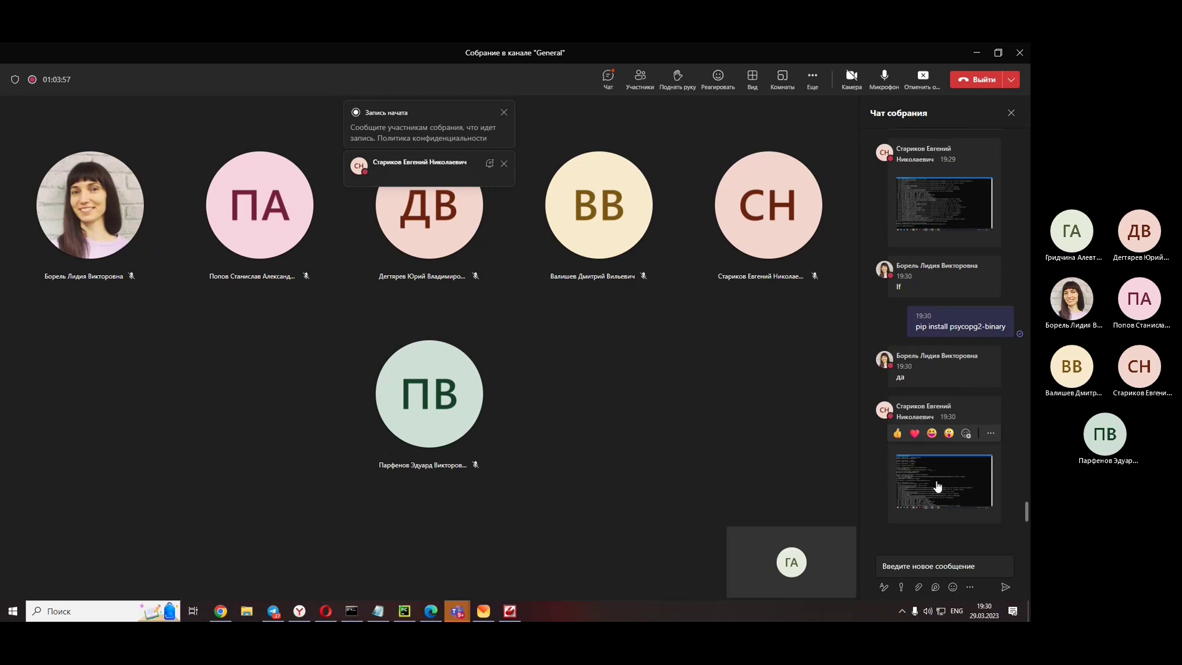
{"action": "left_click", "coordinate": [936, 484]}
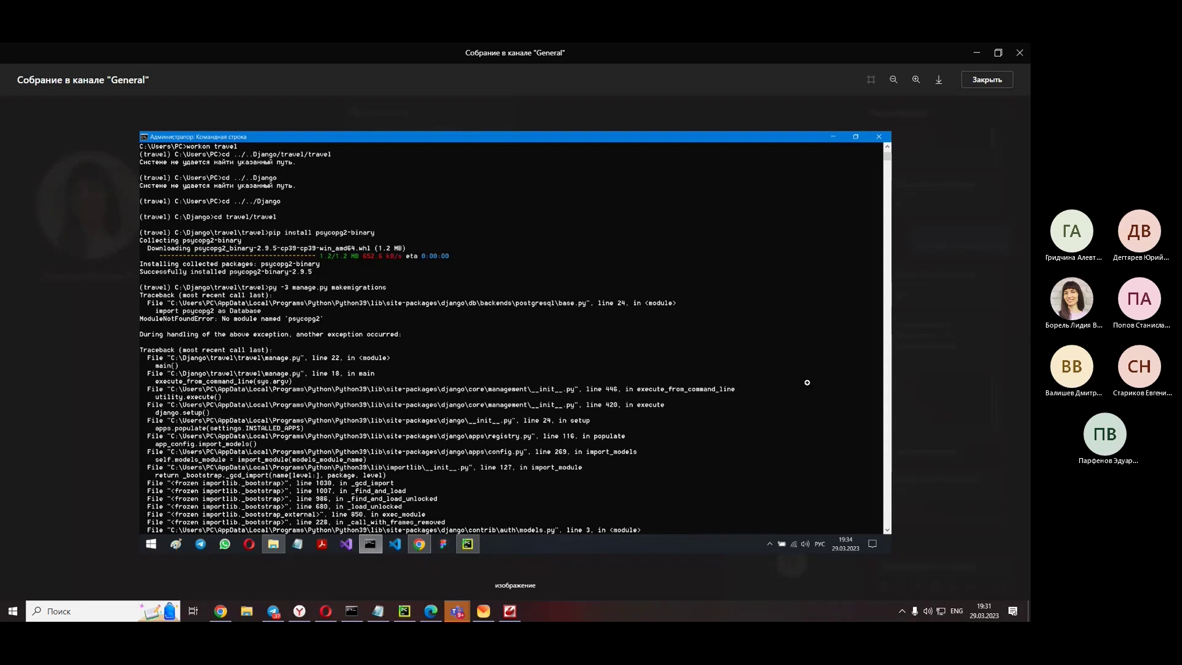
{"action": "scroll", "coordinate": [807, 383], "scroll_direction": "up", "scroll_amount": 1}
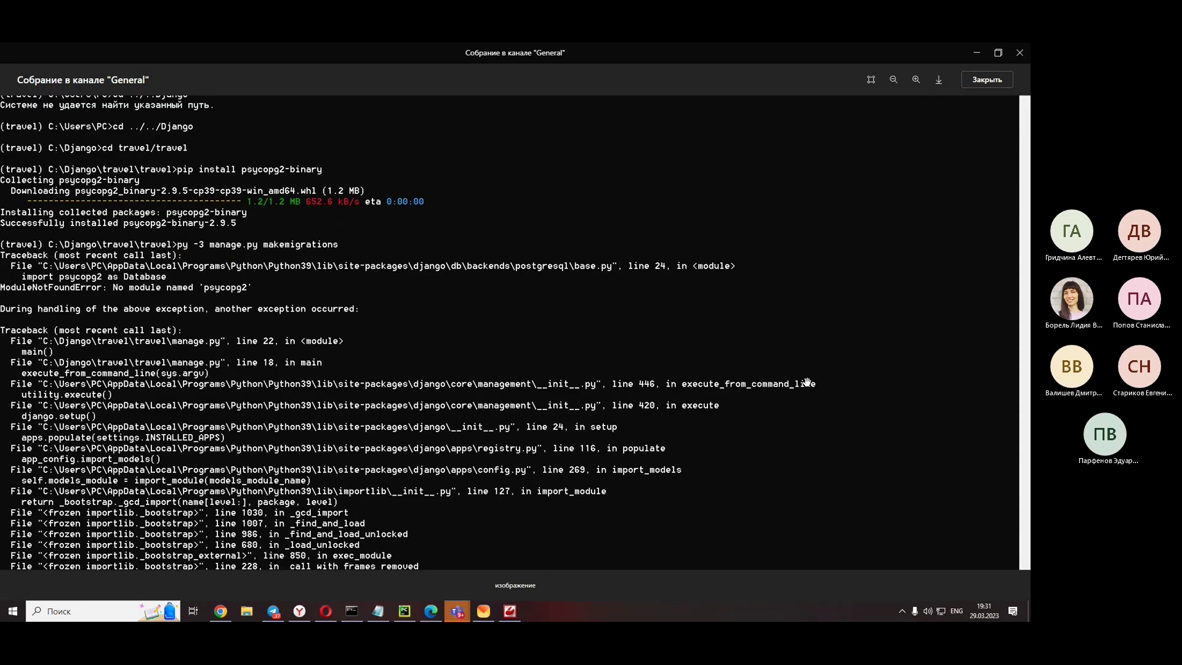
{"action": "scroll", "coordinate": [807, 383], "scroll_direction": "down", "scroll_amount": 1}
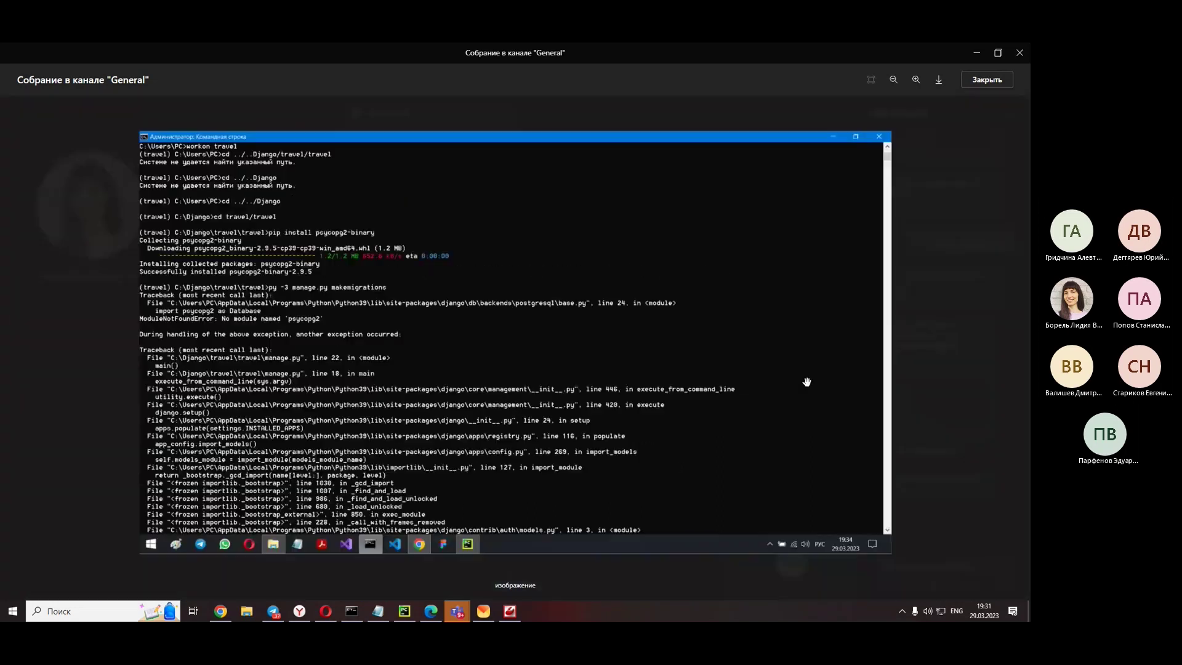
{"action": "left_click", "coordinate": [978, 324]}
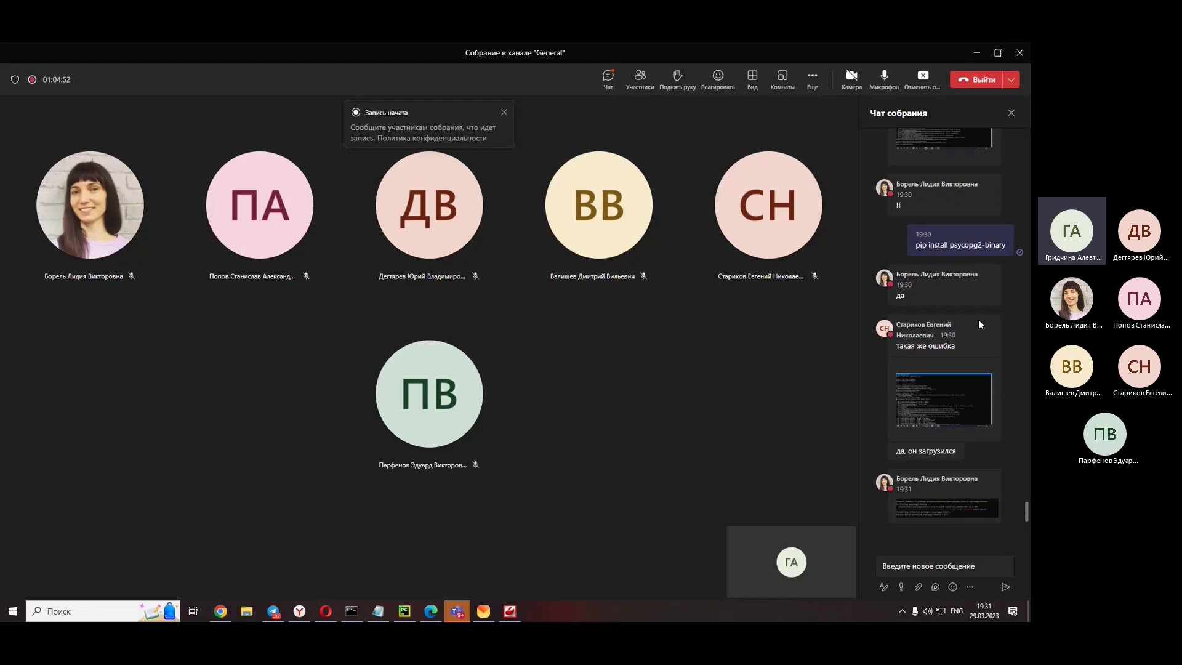
- Select the student's posted 'ImproperlyConfigured: Error loading psycopg2 module' text in the chat
{"action": "left_click", "coordinate": [921, 569]}
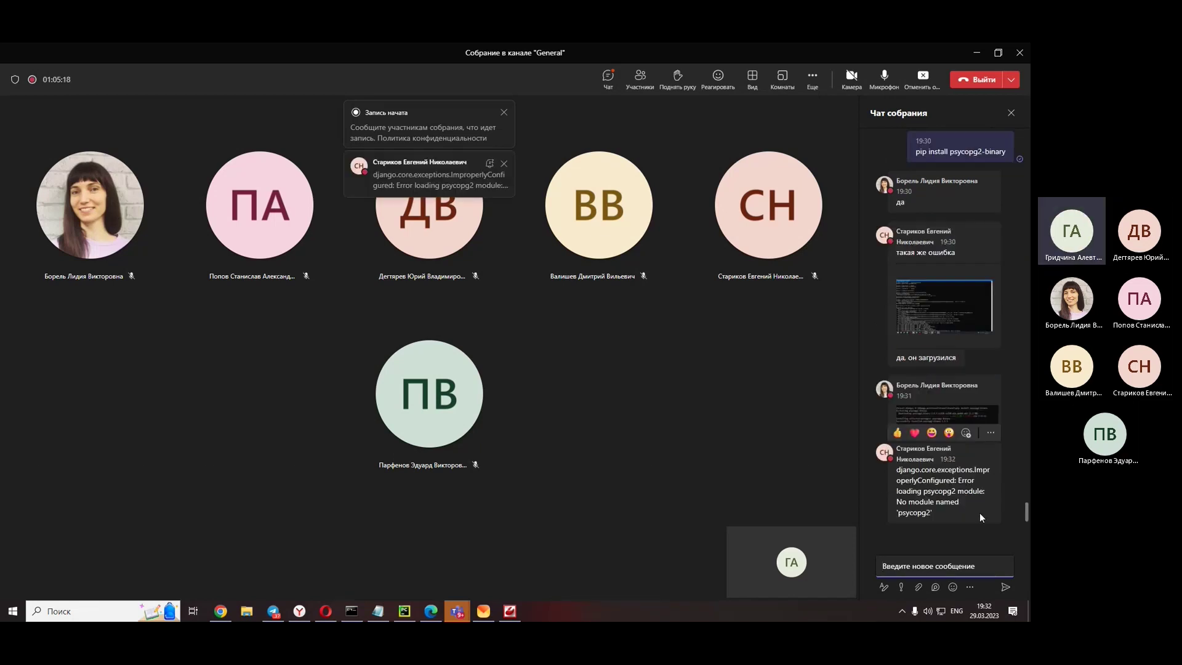
{"action": "left_click_drag", "start_coordinate": [980, 512], "coordinate": [896, 471]}
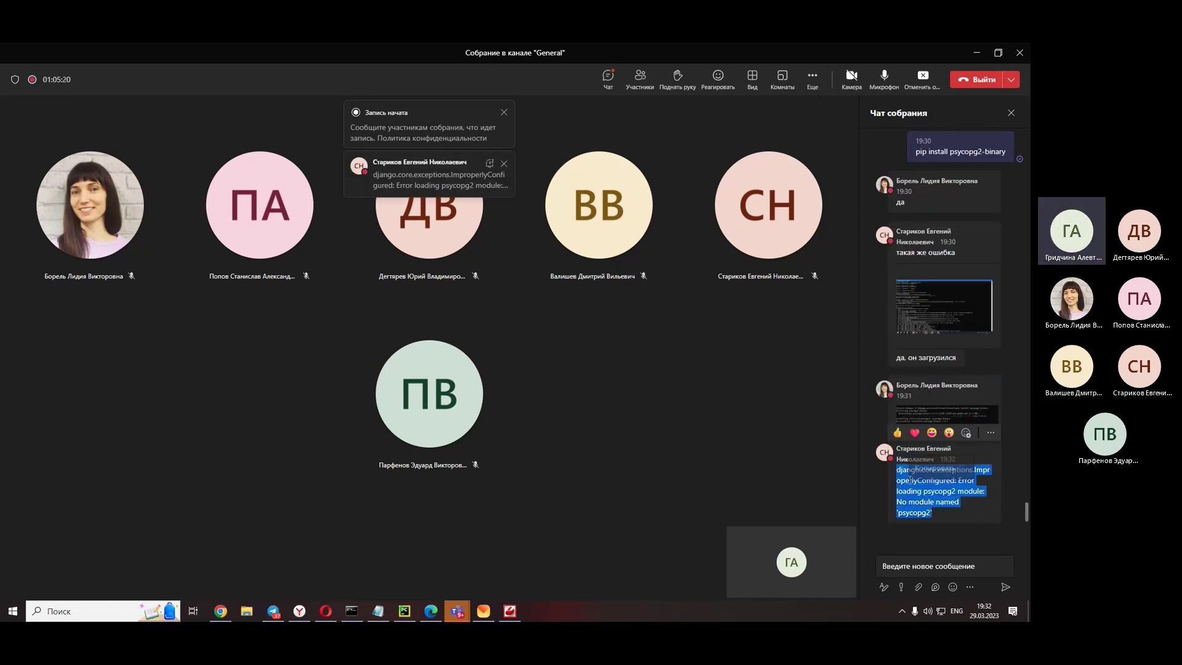
- In Opera, search the pasted psycopg2 error and open the Stack Overflow question
{"action": "left_click", "coordinate": [328, 611]}
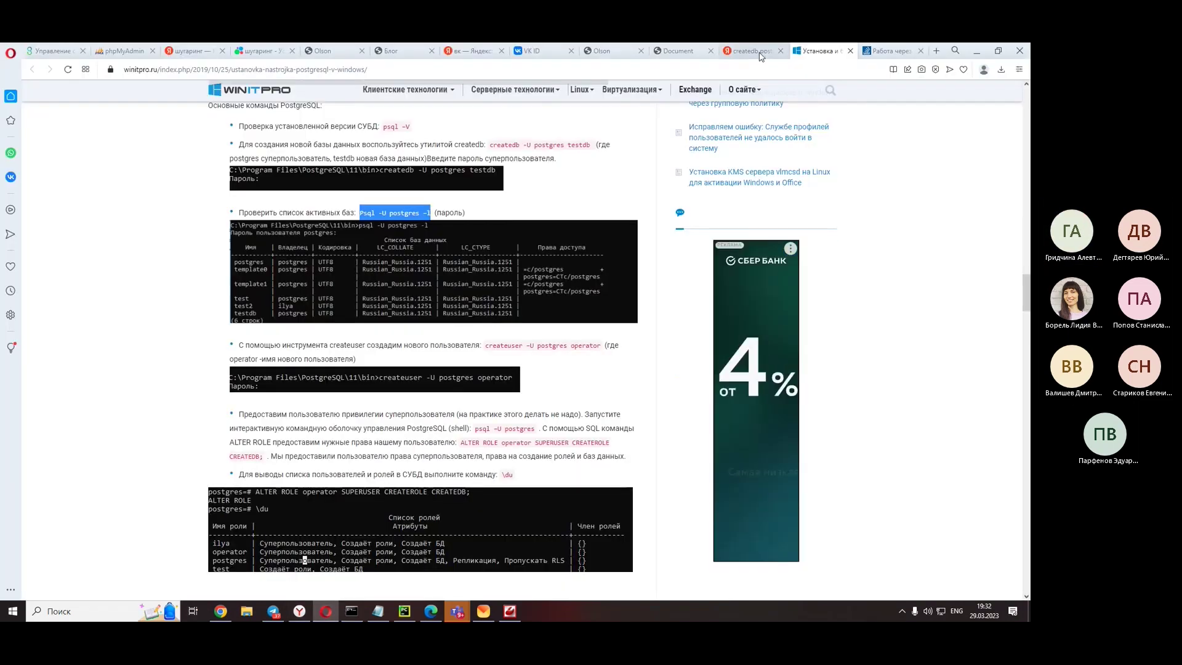
{"action": "left_click", "coordinate": [751, 50]}
{"action": "left_click", "coordinate": [459, 100]}
{"action": "key", "text": "ctrl+v"}
{"action": "key", "text": "Return"}
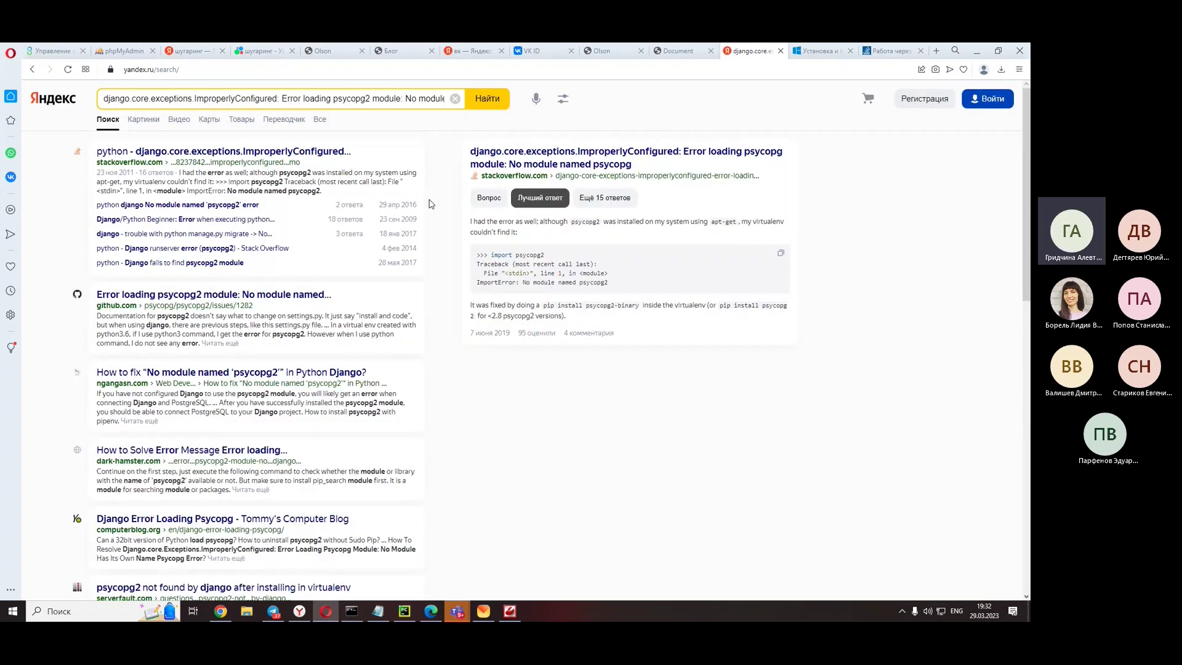
{"action": "left_click", "coordinate": [365, 146]}
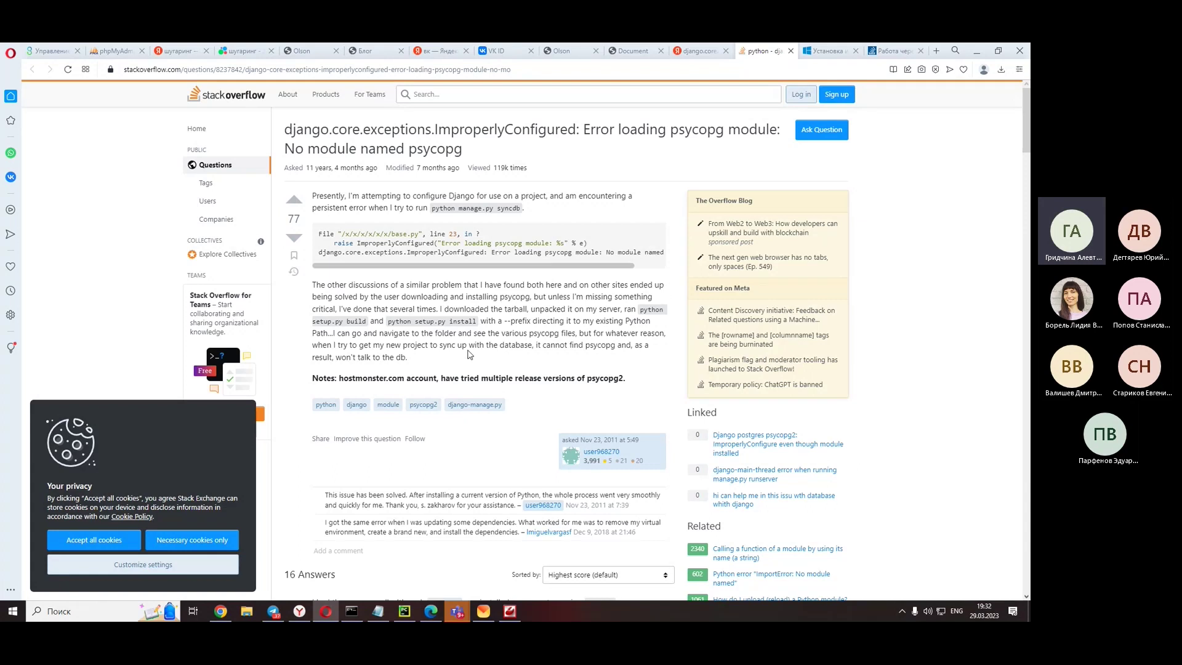
- Select the question and search page addresses, then move to Yandex Browser
{"action": "right_click", "coordinate": [894, 241]}
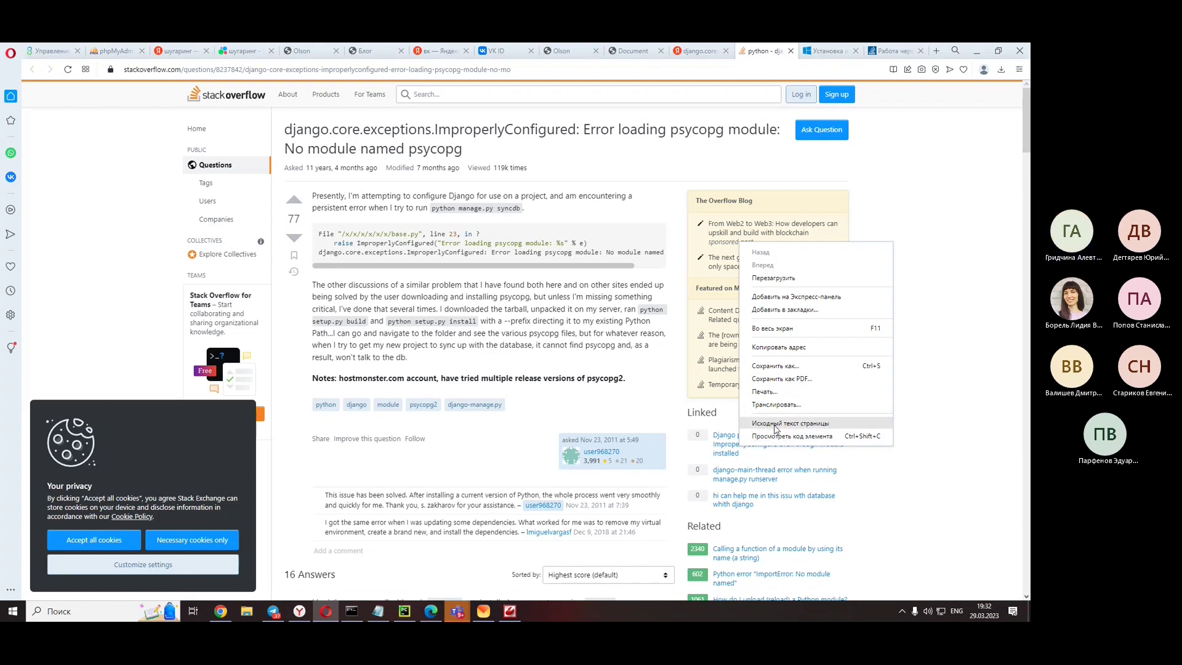
{"action": "left_click", "coordinate": [626, 72]}
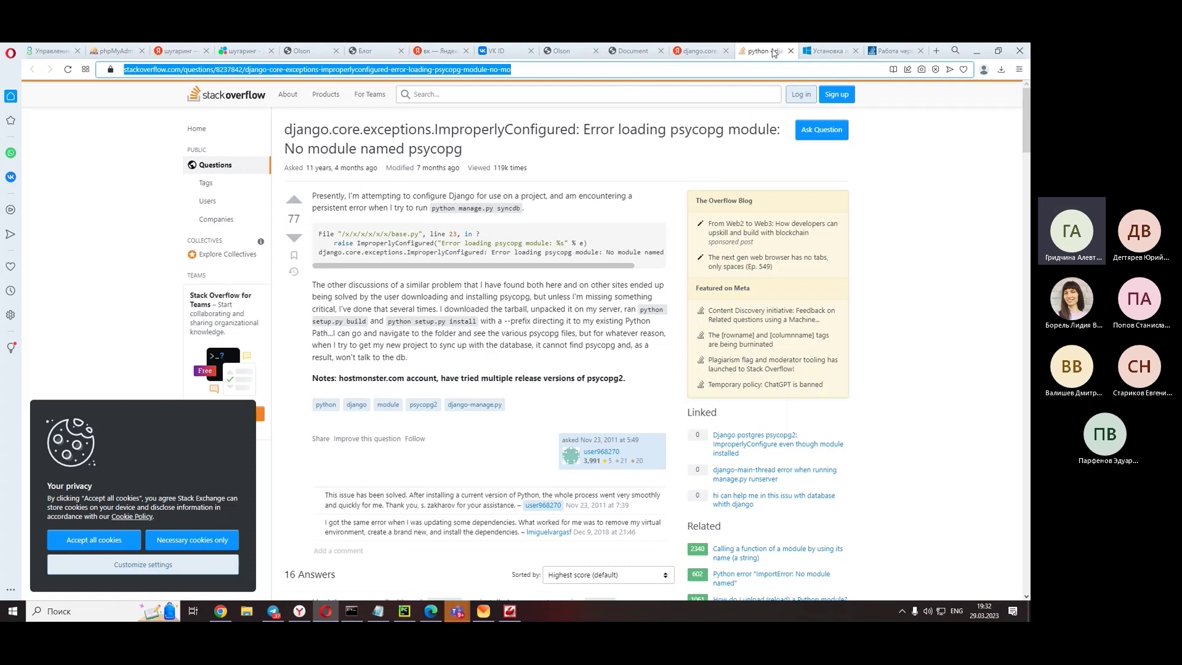
{"action": "left_click", "coordinate": [714, 49]}
{"action": "left_click", "coordinate": [623, 69]}
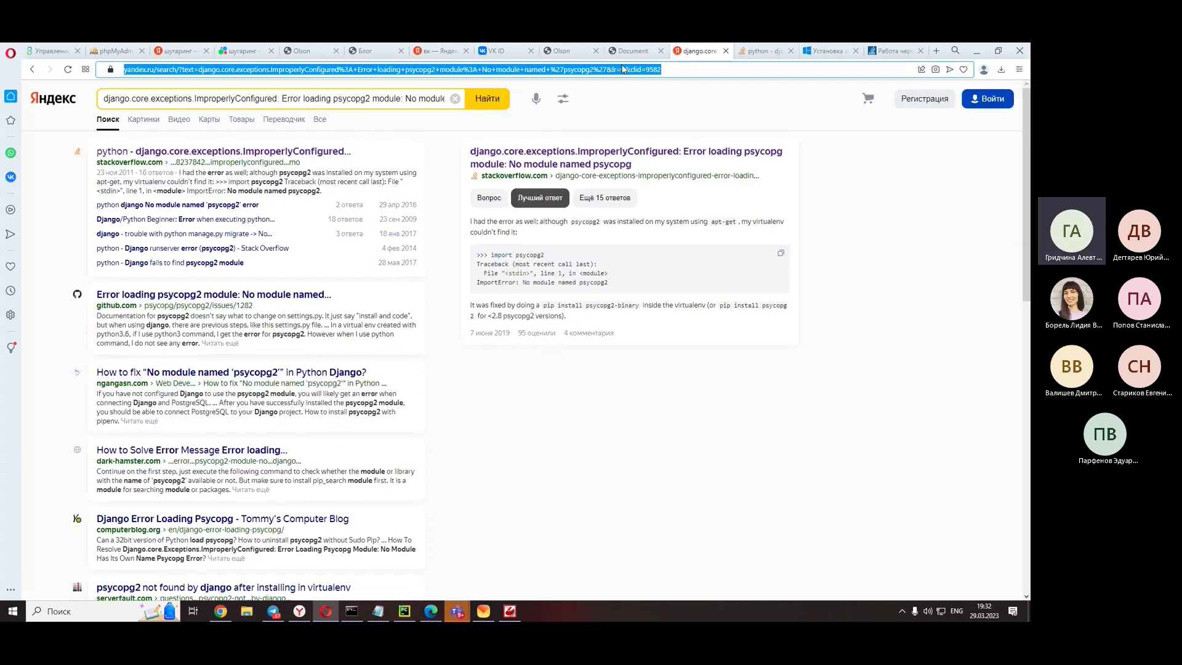
{"action": "key", "text": "Tab"}
{"action": "key", "text": "ctrl+c"}
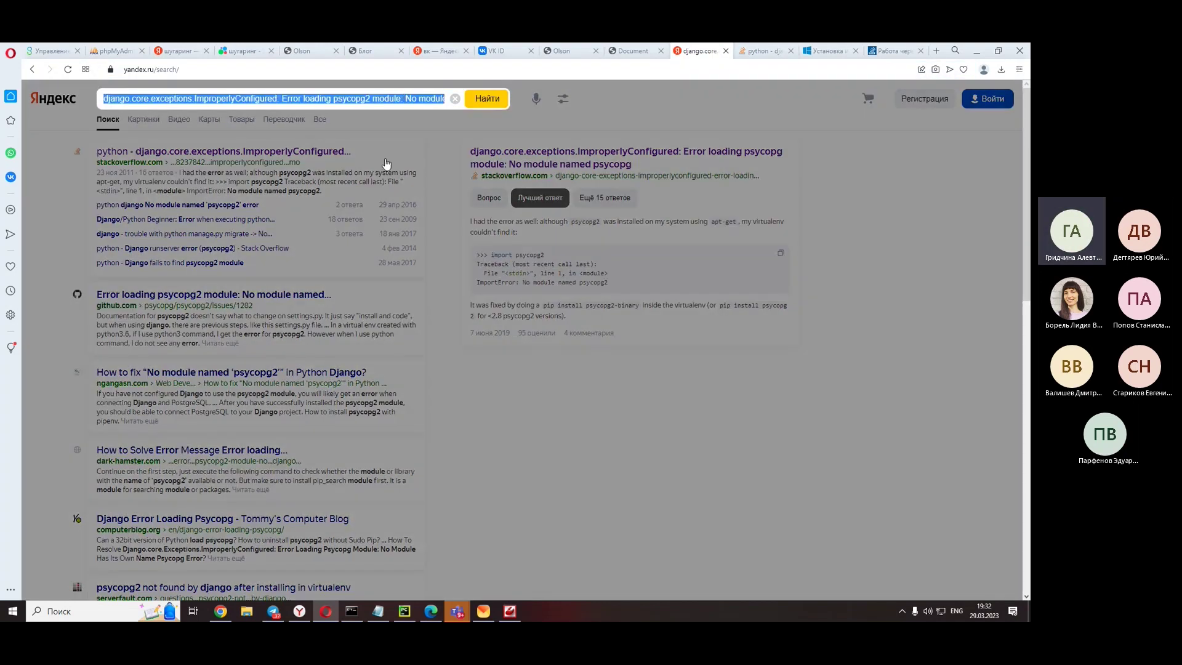
{"action": "left_click", "coordinate": [300, 610]}
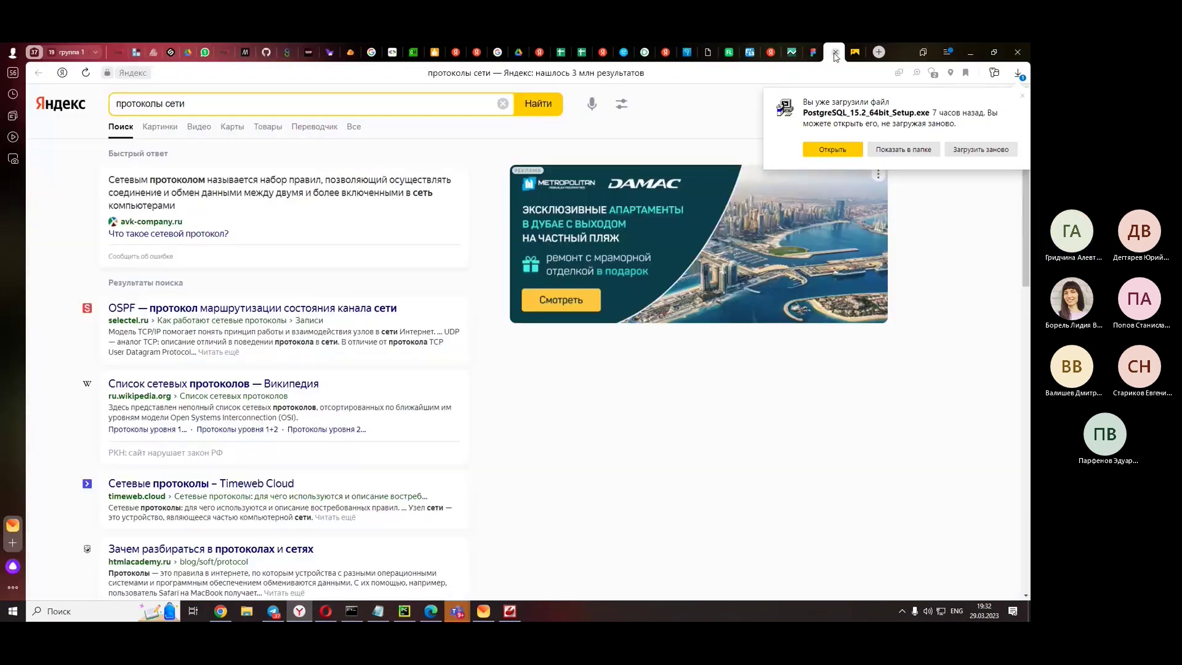
- Search the psycopg2 error in Yandex, open the Stack Overflow question and translate it into Russian
{"action": "left_click", "coordinate": [290, 104]}
{"action": "key", "text": "ctrl+v"}
{"action": "key", "text": "Return"}
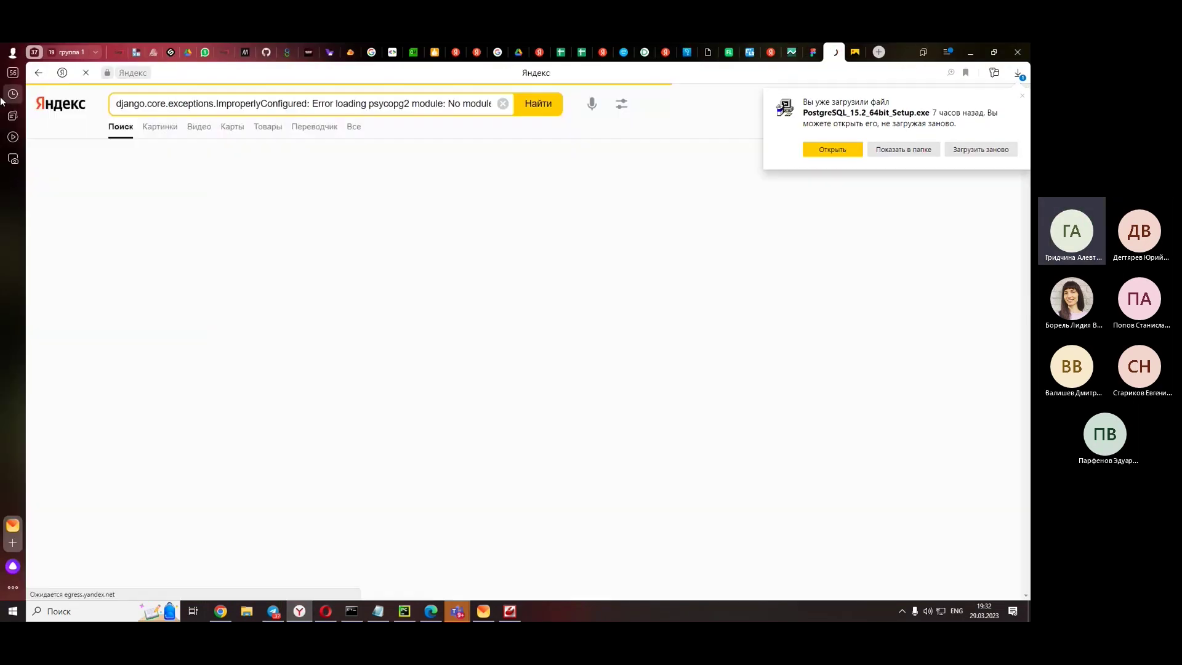
{"action": "left_click", "coordinate": [542, 175]}
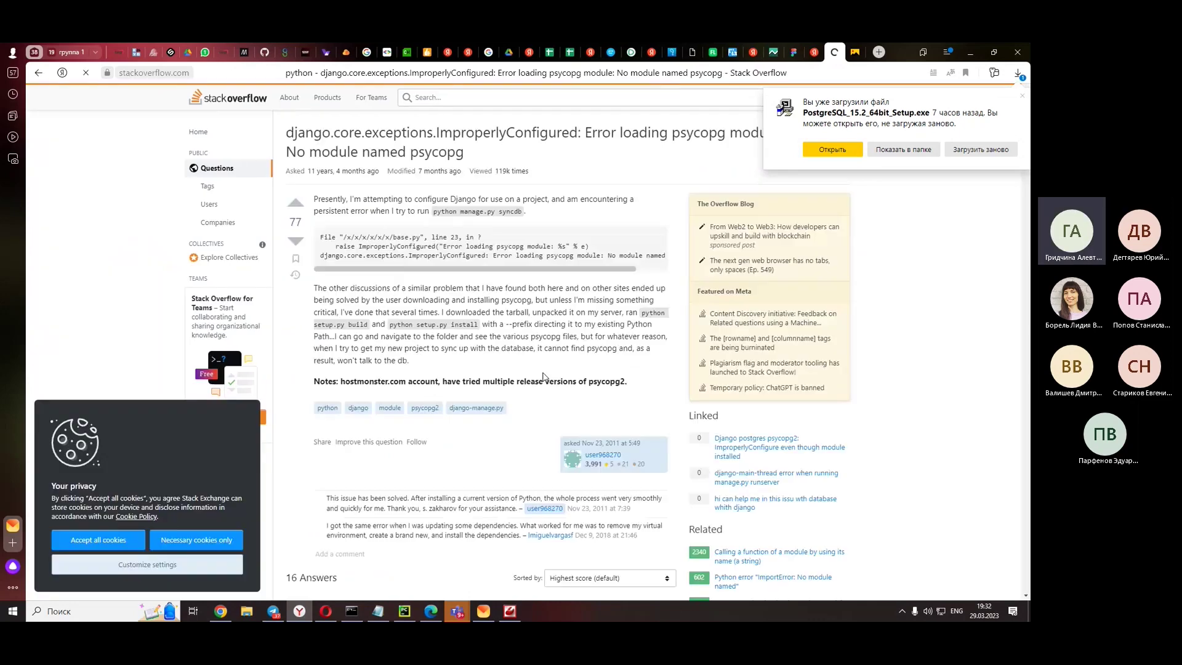
{"action": "right_click", "coordinate": [965, 275]}
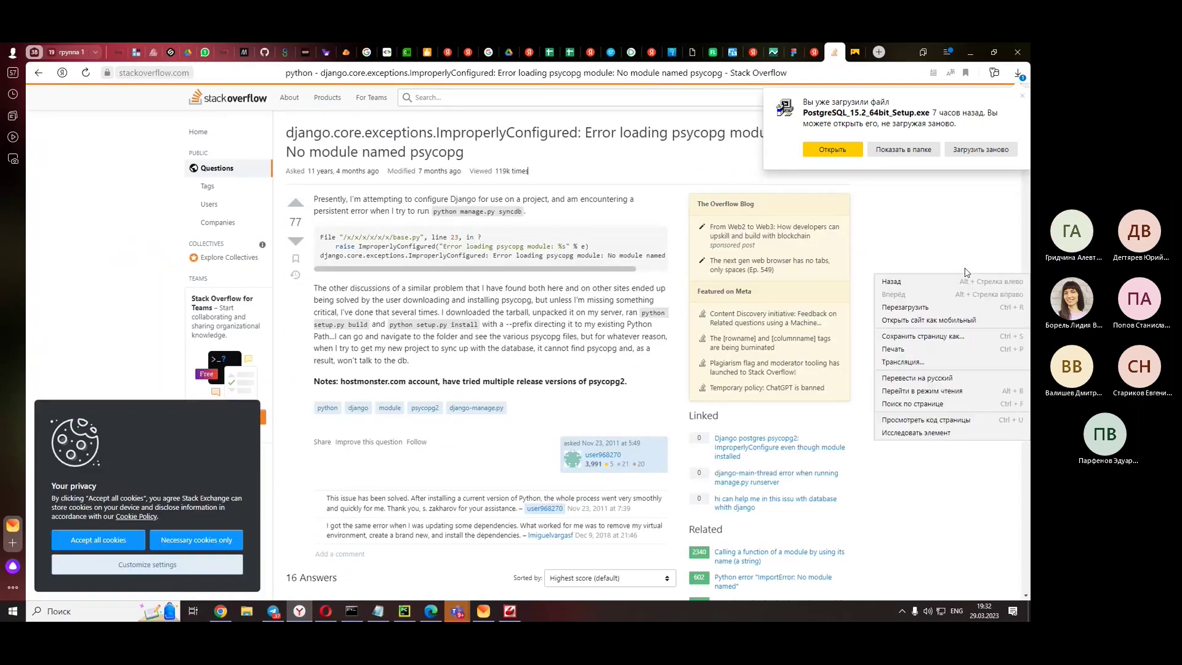
{"action": "left_click", "coordinate": [924, 378]}
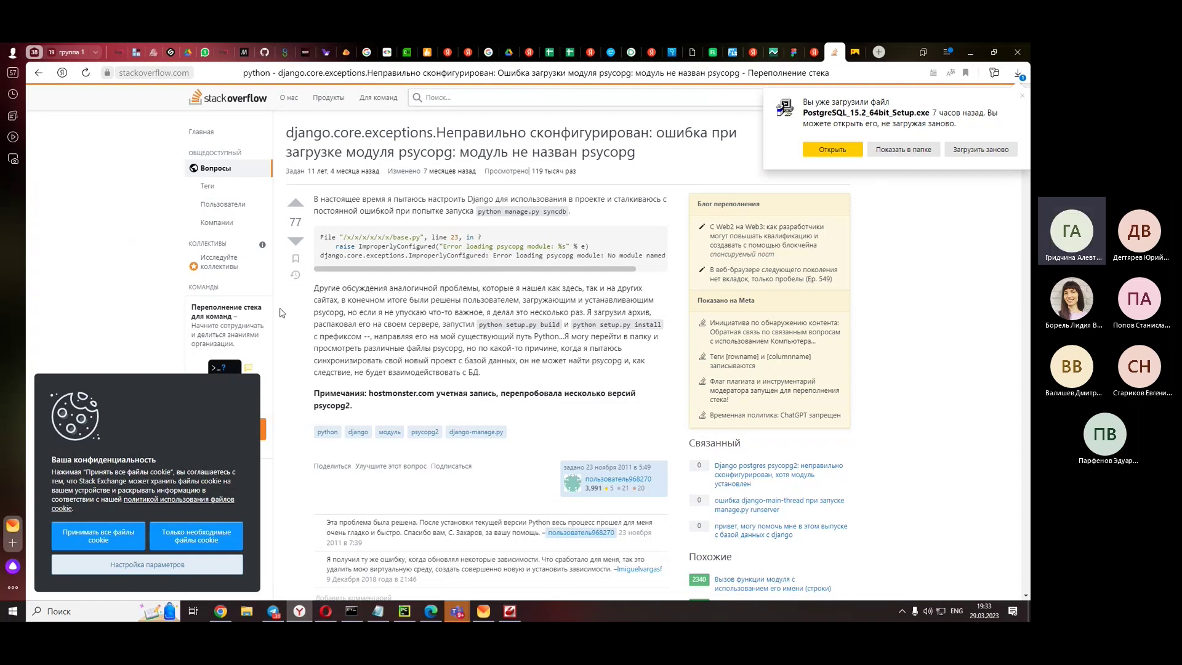
- Copy the answer's pip install psycopg2-binary command and minimize the browser
{"action": "scroll", "coordinate": [280, 313], "scroll_direction": "down", "scroll_amount": 6}
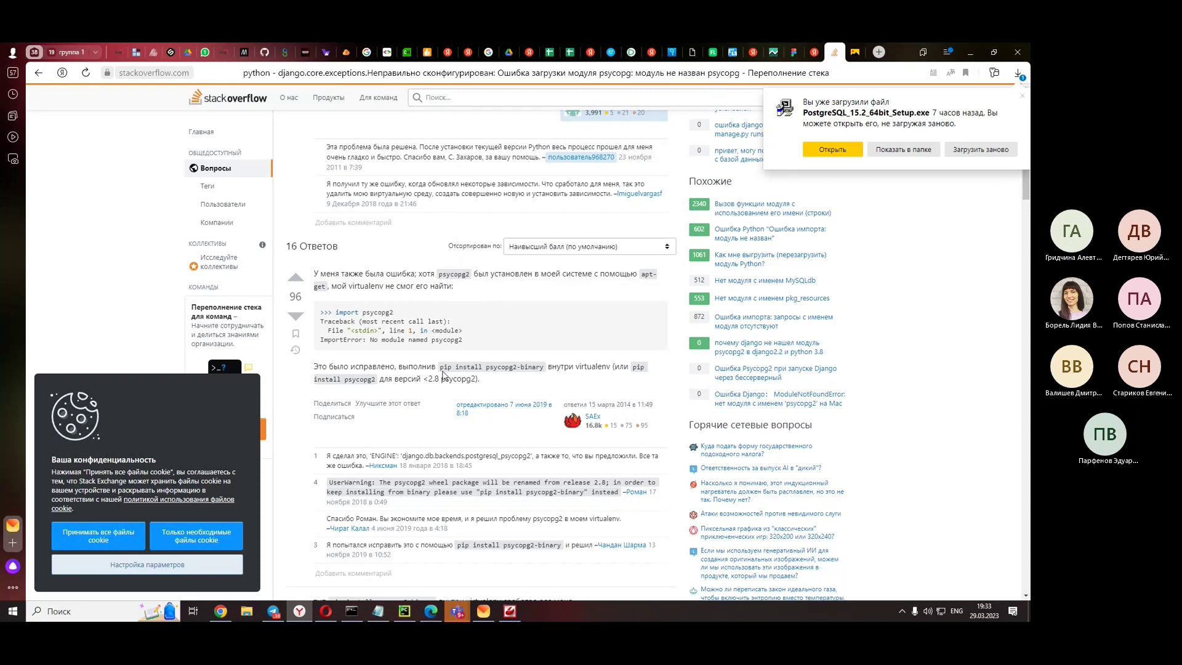
{"action": "left_click_drag", "start_coordinate": [440, 368], "coordinate": [545, 370]}
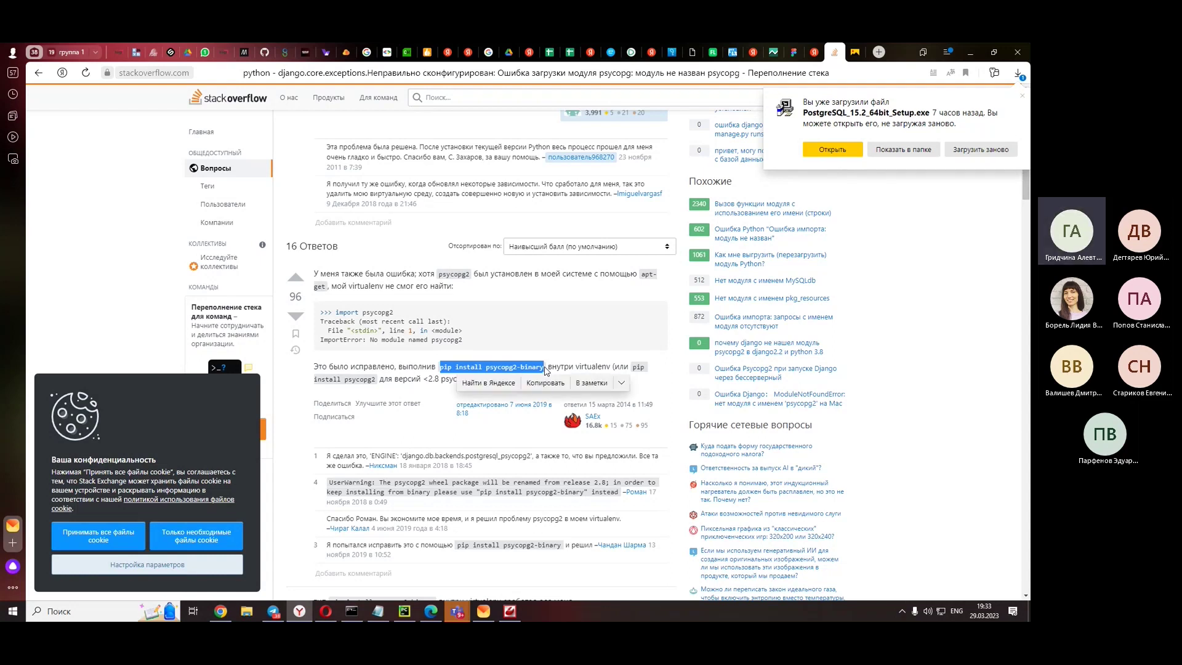
{"action": "left_click", "coordinate": [523, 389]}
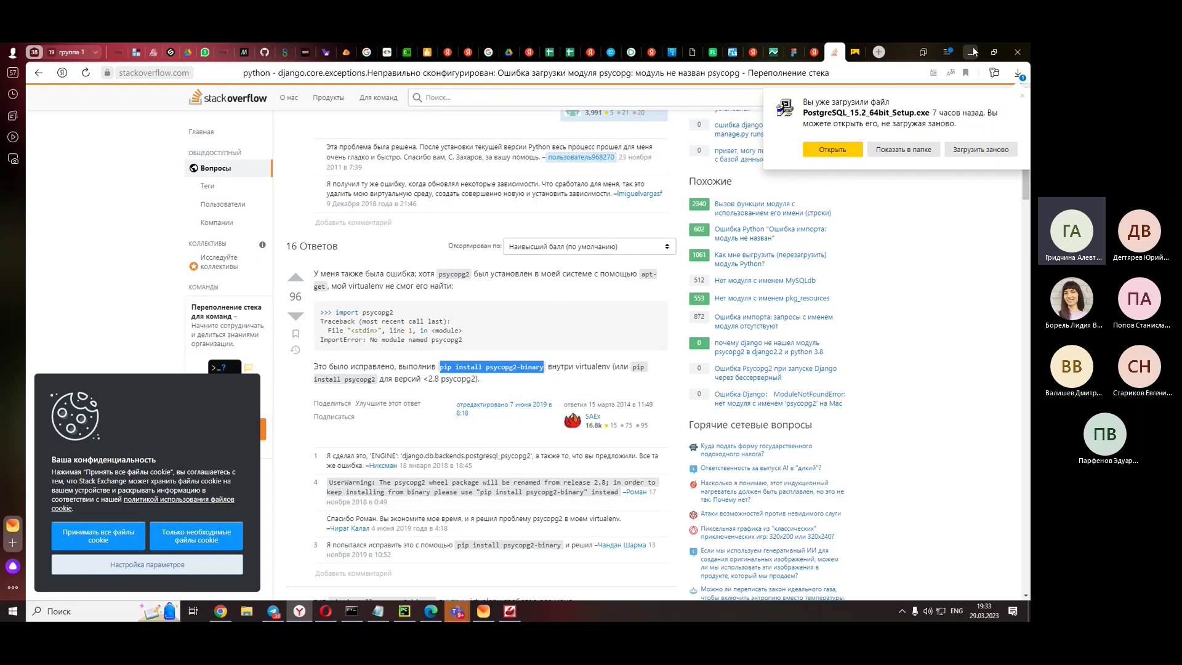
{"action": "left_click", "coordinate": [974, 52]}
{"action": "left_click", "coordinate": [974, 51]}
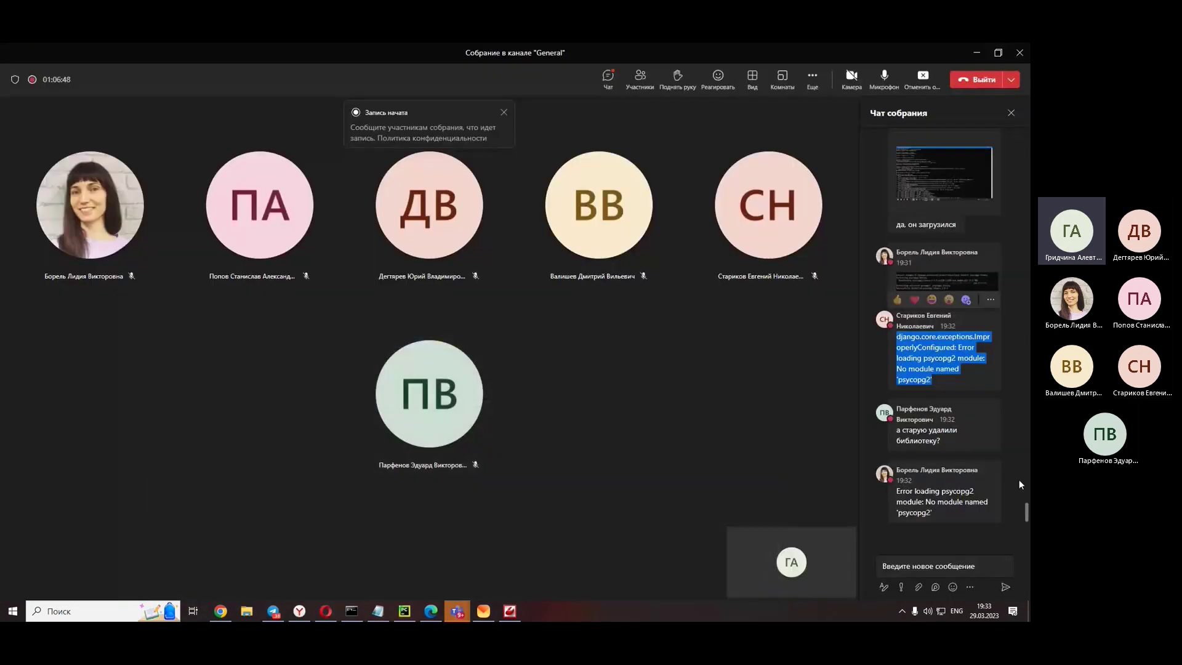
{"action": "left_click", "coordinate": [974, 169]}
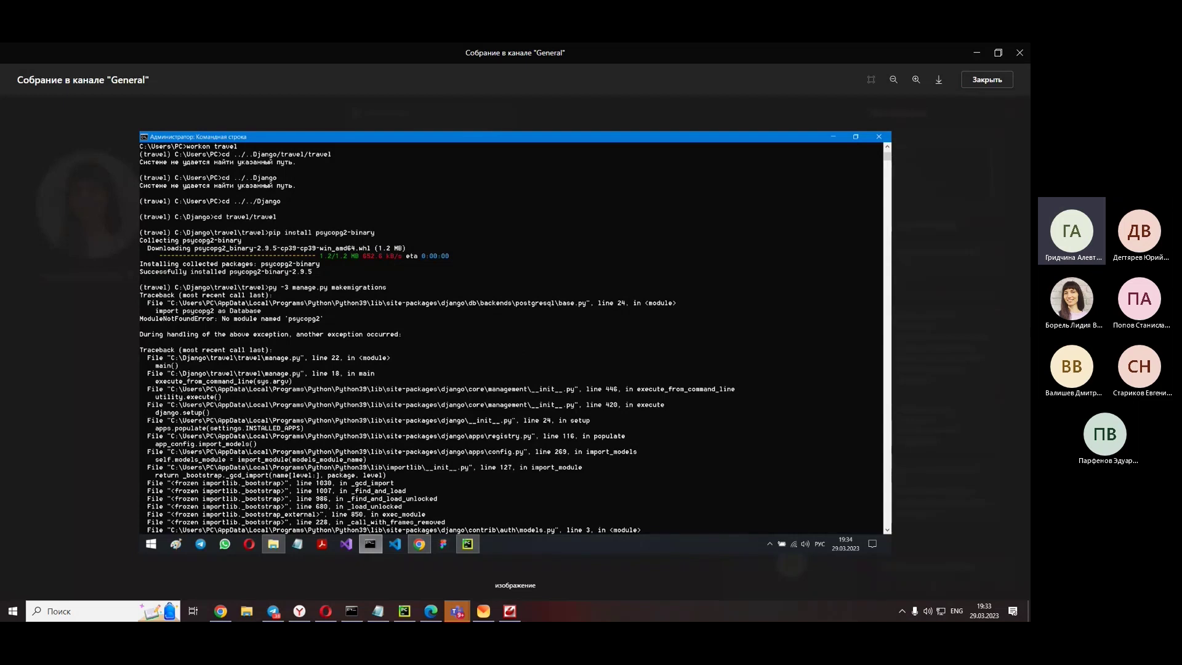
{"action": "key", "text": "Escape"}
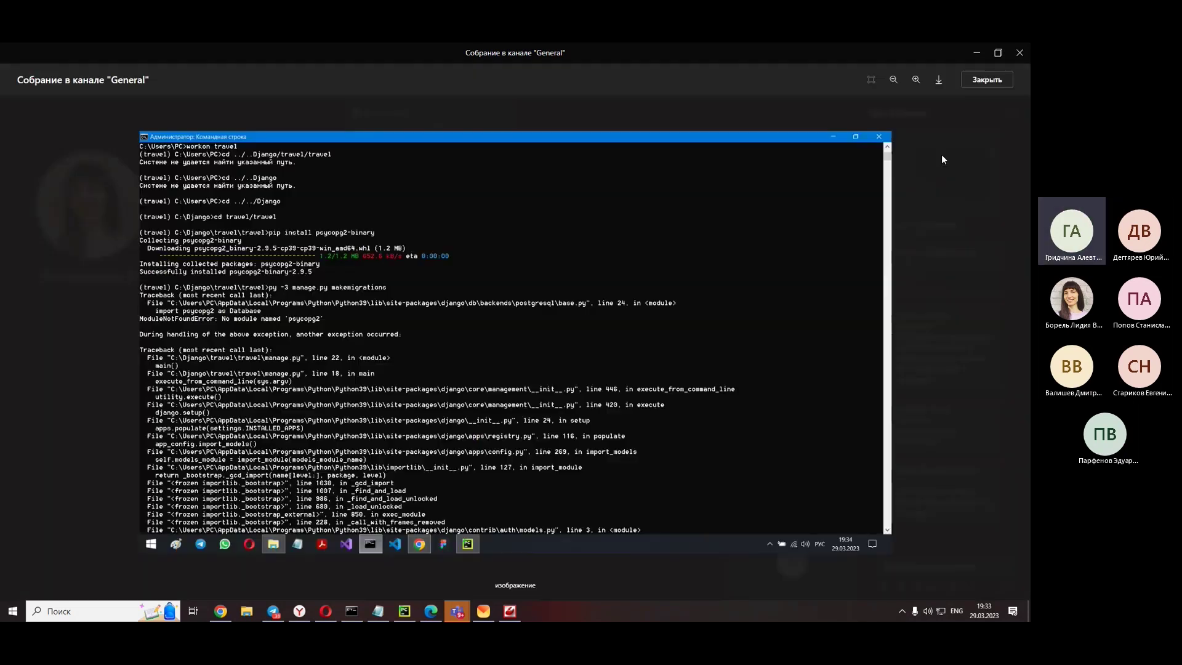
{"action": "left_click", "coordinate": [941, 154]}
{"action": "scroll", "coordinate": [338, 322], "scroll_direction": "up", "scroll_amount": 4}
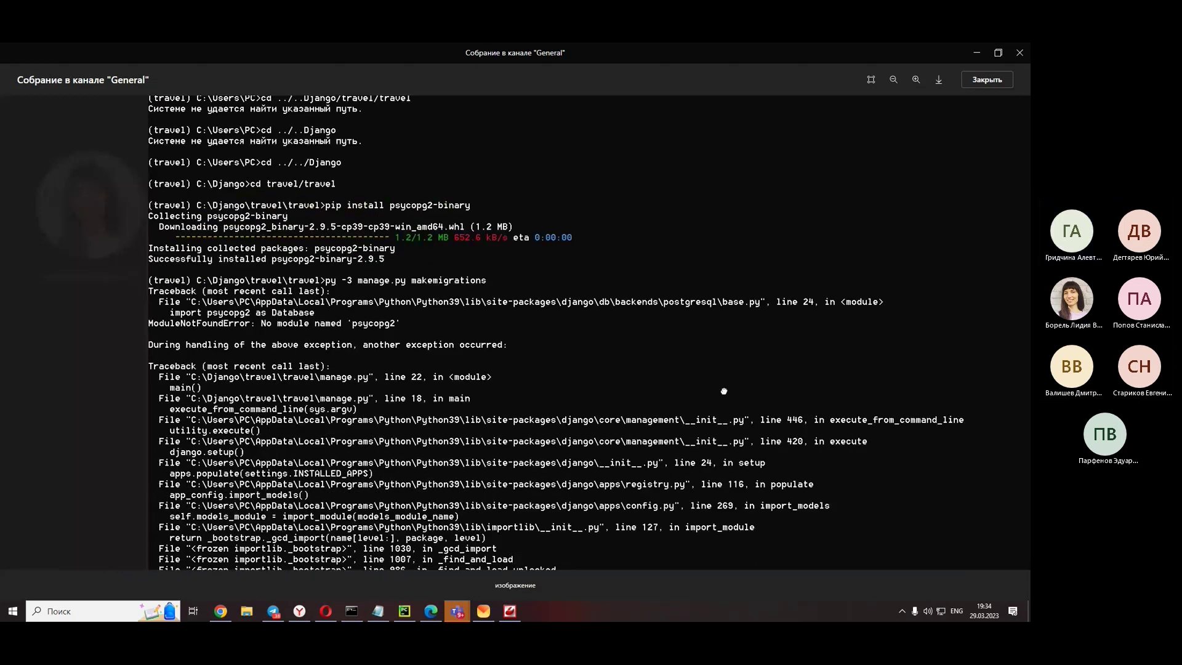
{"action": "left_click_drag", "start_coordinate": [694, 289], "coordinate": [752, 248]}
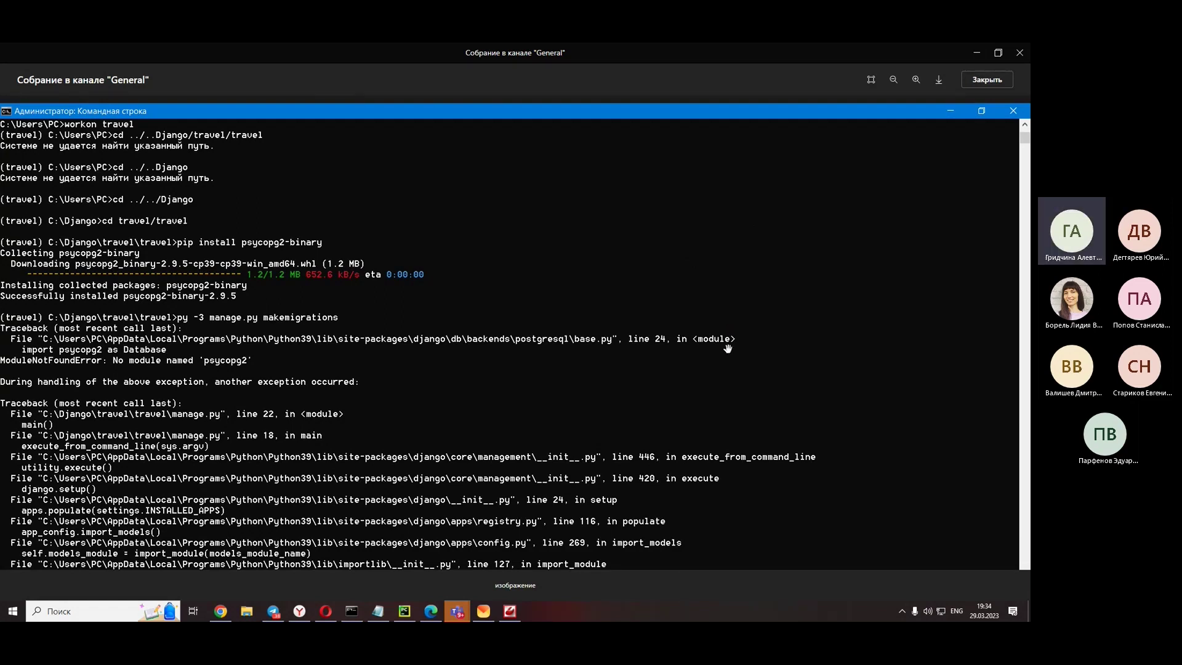
{"action": "left_click_drag", "start_coordinate": [568, 399], "coordinate": [594, 400]}
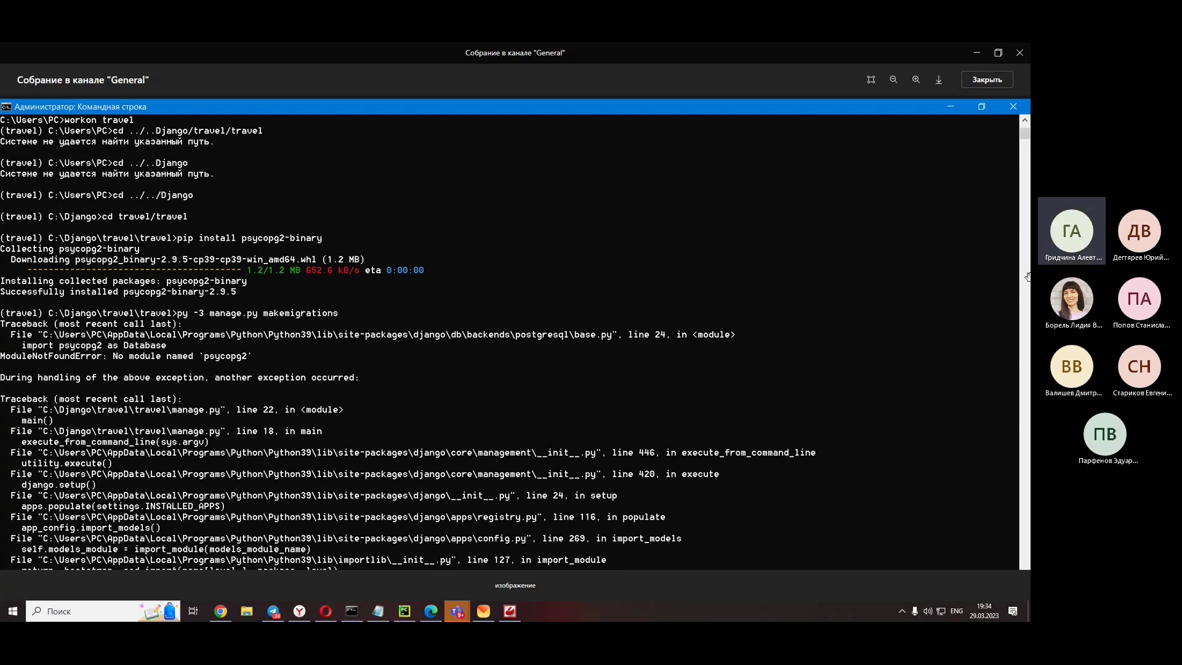
{"action": "key", "text": "Escape"}
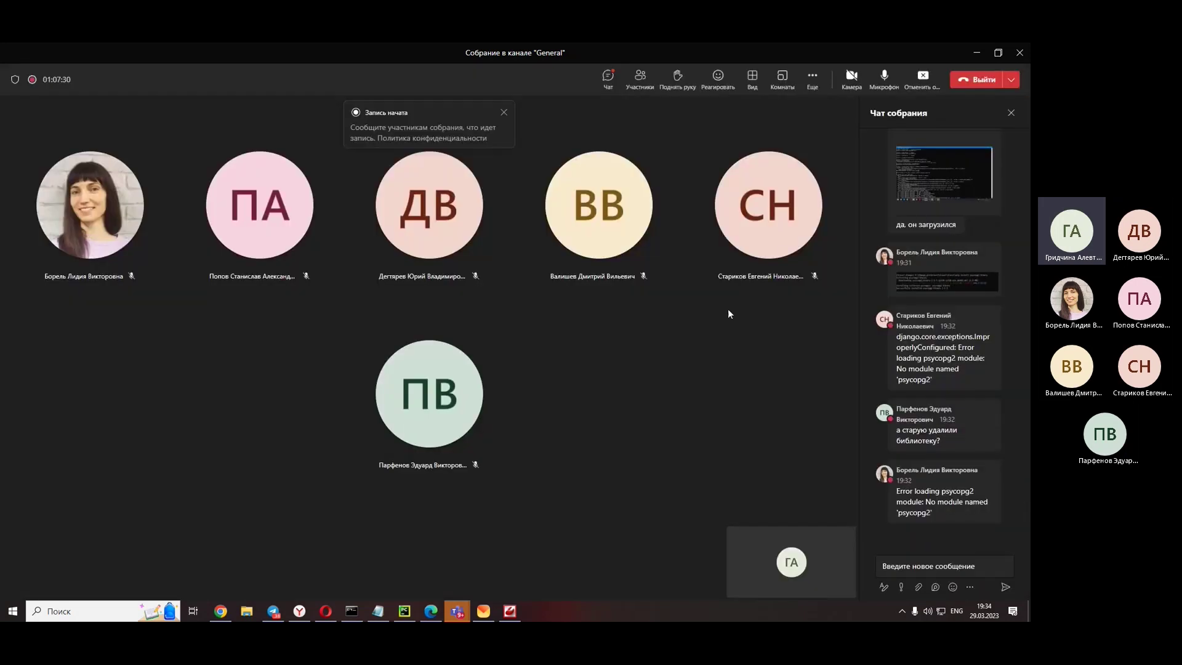
- Open the GitHub and 'How to fix psycopg2' results in background tabs
{"action": "left_click", "coordinate": [326, 611]}
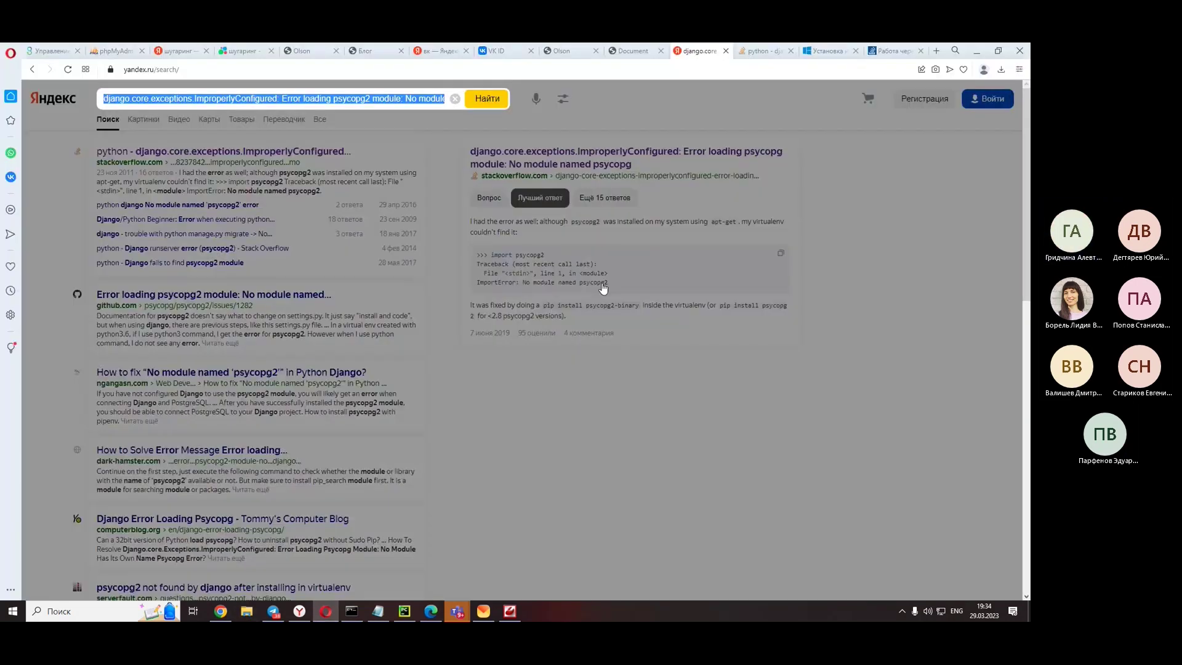
{"action": "left_click", "coordinate": [379, 262]}
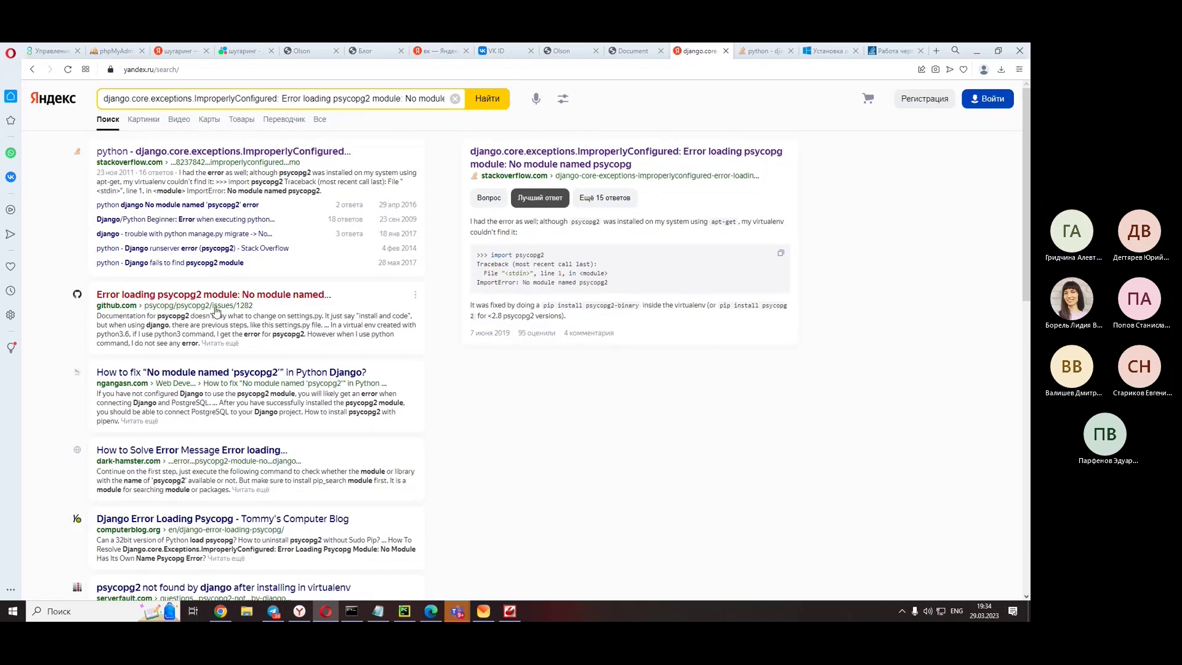
{"action": "right_click", "coordinate": [281, 294]}
{"action": "left_click", "coordinate": [320, 301]}
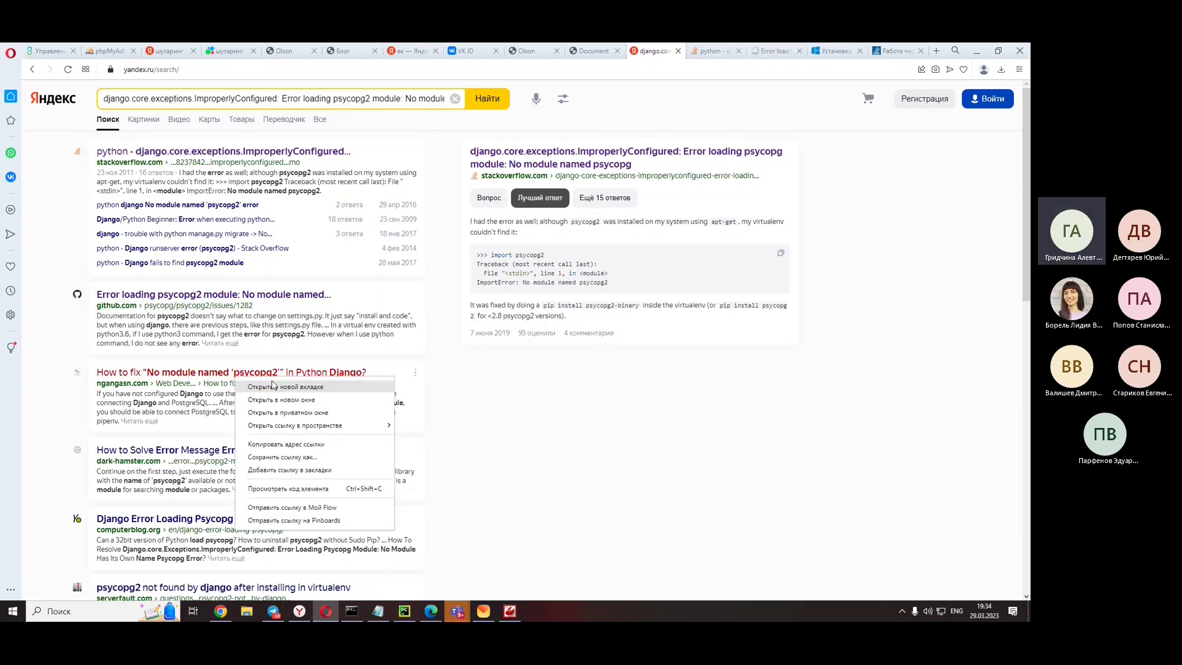
{"action": "middle_click", "coordinate": [274, 386]}
{"action": "scroll", "coordinate": [274, 386], "scroll_direction": "down", "scroll_amount": 6}
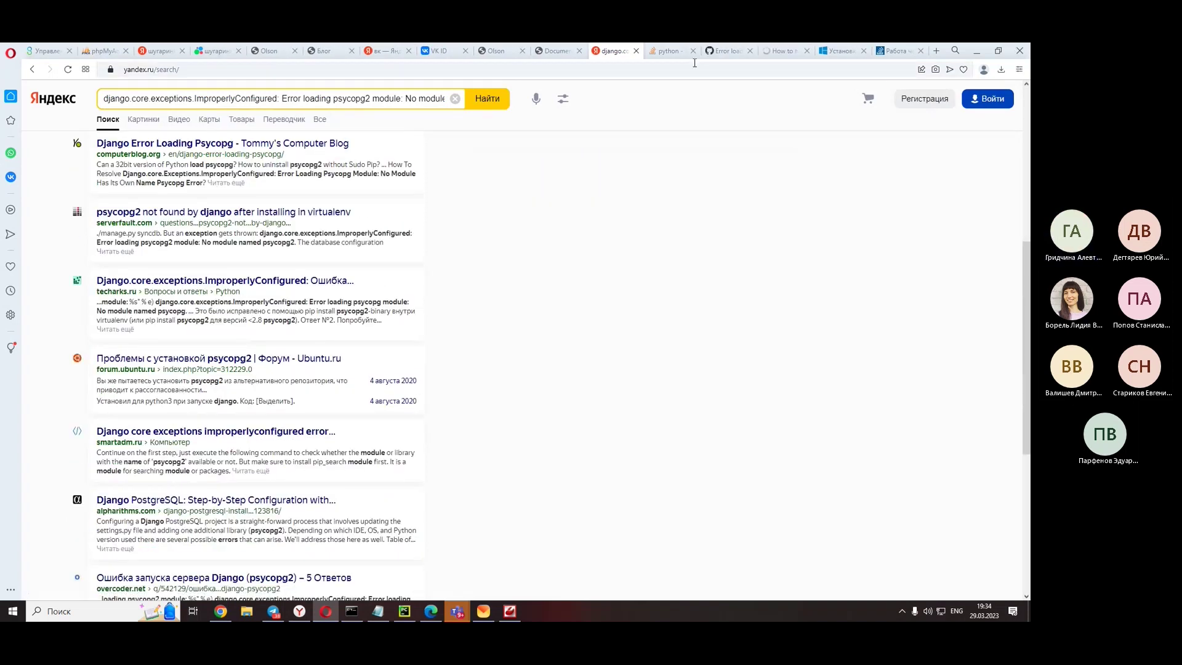
- Read the Stack Overflow question and its Russian translation, then return to the Teams meeting
{"action": "left_click", "coordinate": [665, 53]}
{"action": "scroll", "coordinate": [277, 382], "scroll_direction": "down", "scroll_amount": 5}
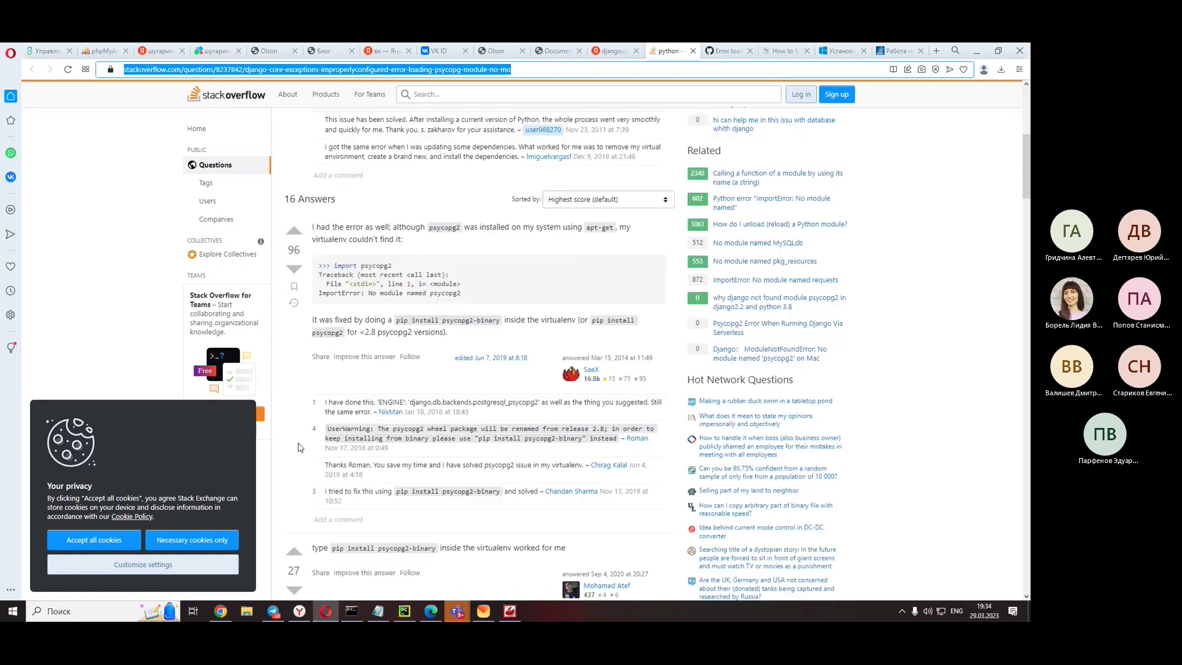
{"action": "left_click", "coordinate": [299, 611]}
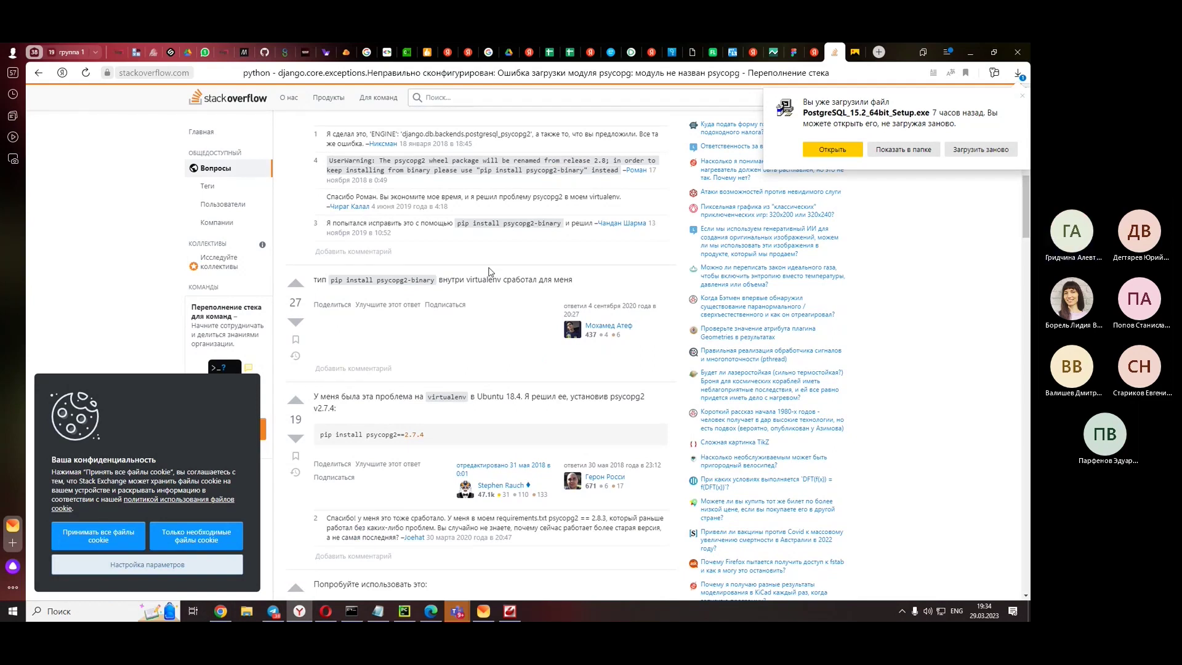
{"action": "scroll", "coordinate": [490, 272], "scroll_direction": "down", "scroll_amount": 2}
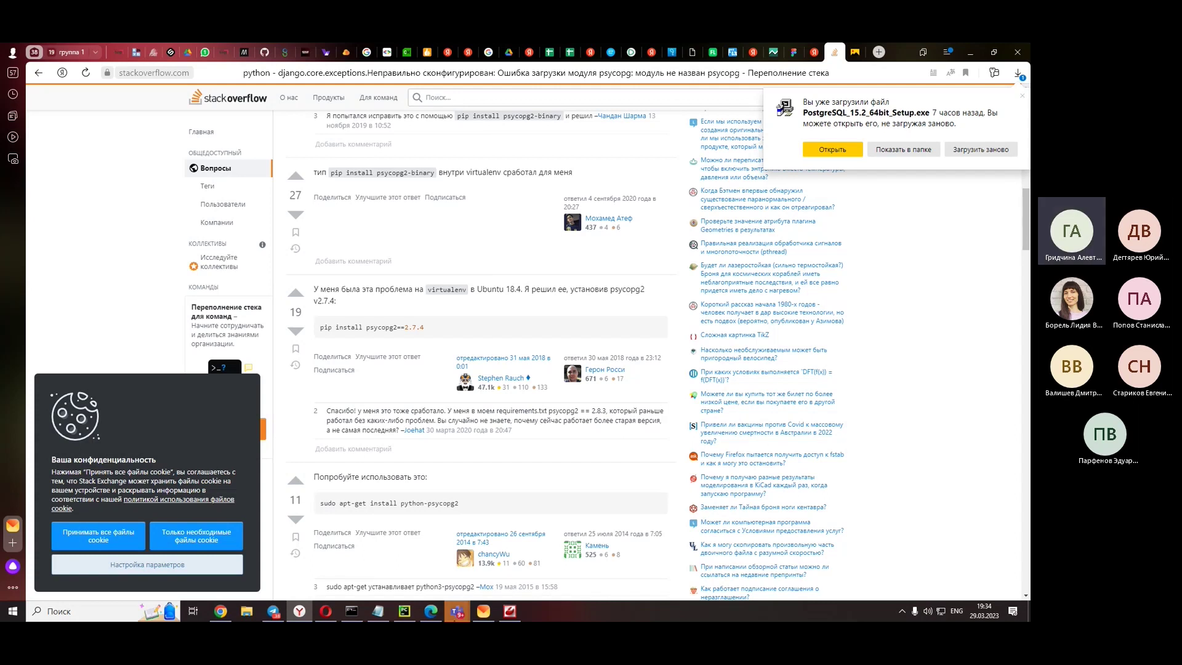
{"action": "left_click", "coordinate": [500, 530]}
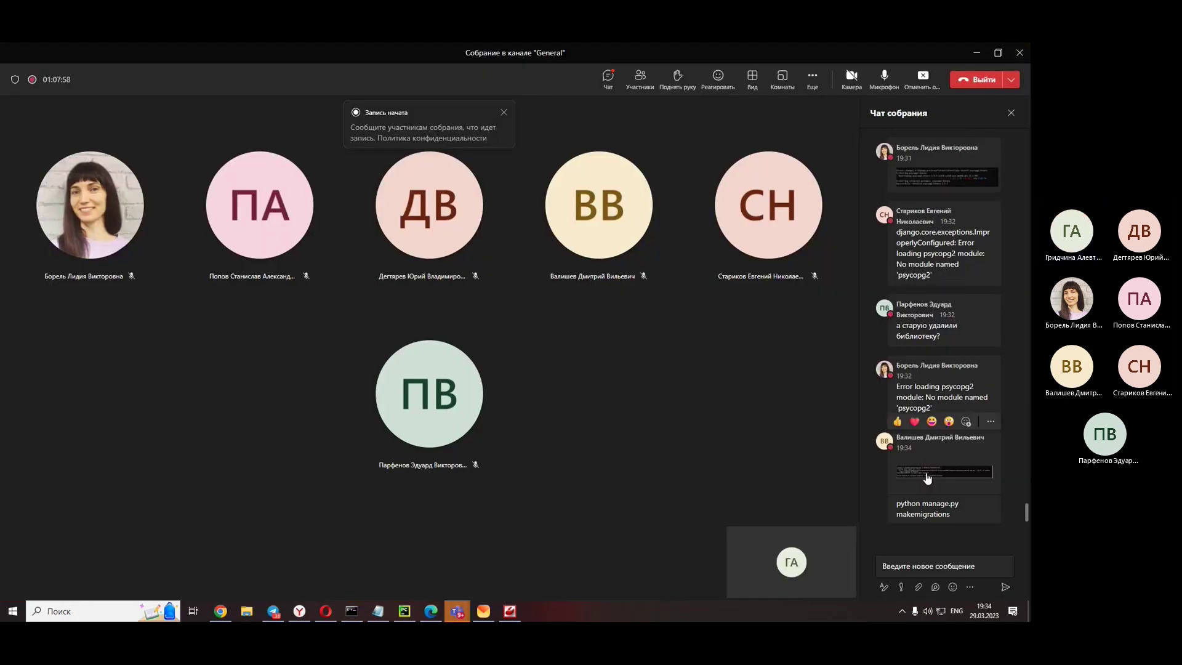
- View the latest student makemigrations error screenshot full-size, then close it
{"action": "left_click", "coordinate": [927, 472]}
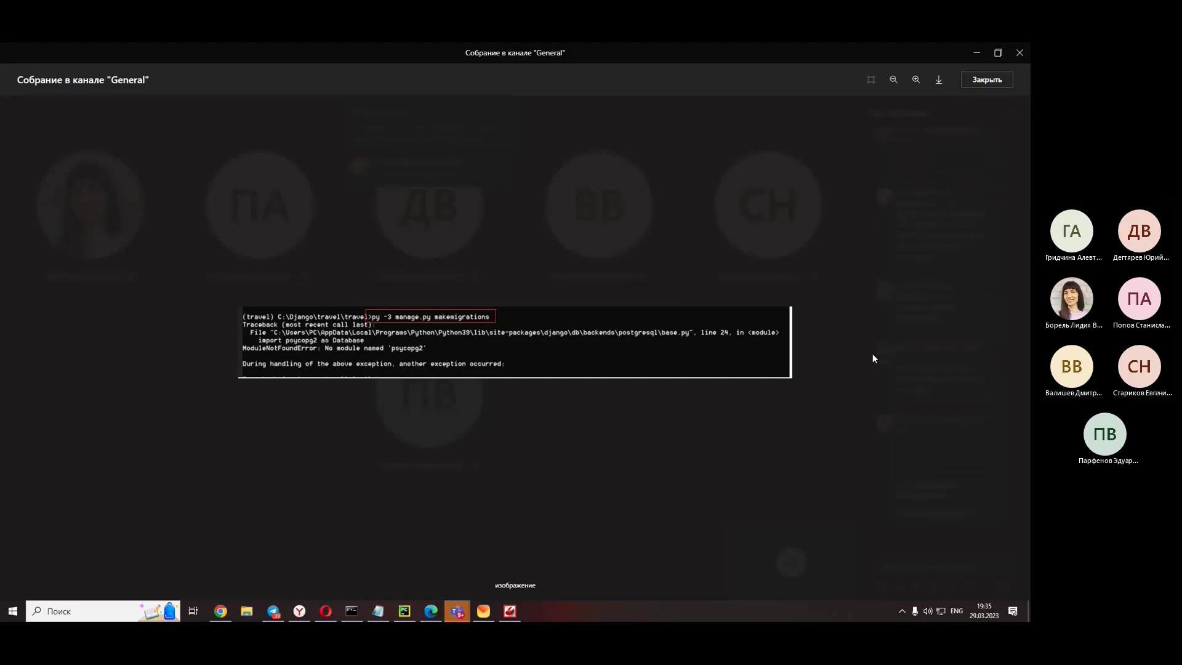
{"action": "left_click", "coordinate": [873, 353]}
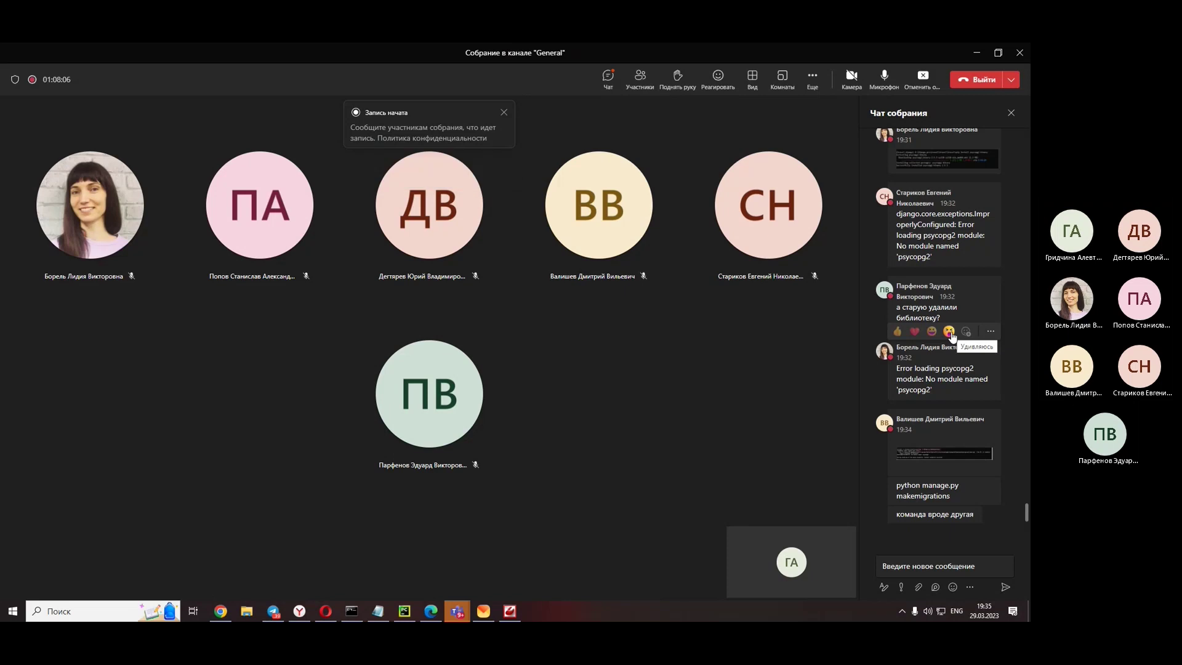
{"action": "scroll", "coordinate": [951, 334], "scroll_direction": "up", "scroll_amount": 1}
{"action": "scroll", "coordinate": [942, 295], "scroll_direction": "up", "scroll_amount": 3}
- View the earlier pip install screenshot full-size, then return to Stack Overflow in Opera
{"action": "left_click", "coordinate": [931, 264]}
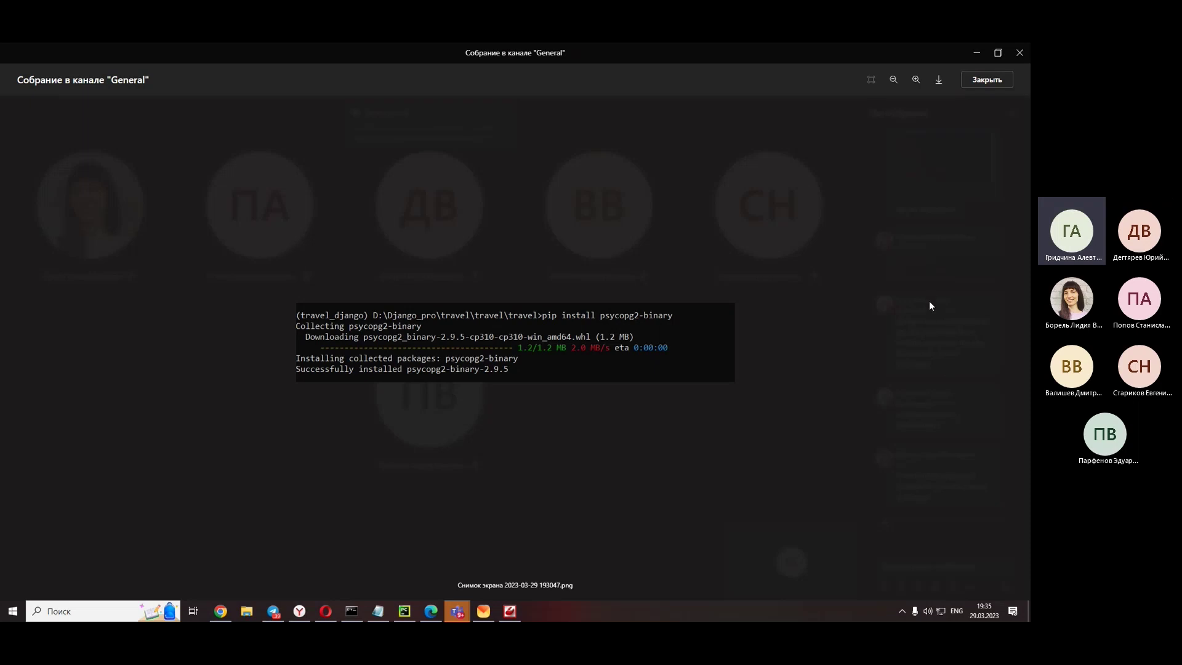
{"action": "key", "text": "Escape"}
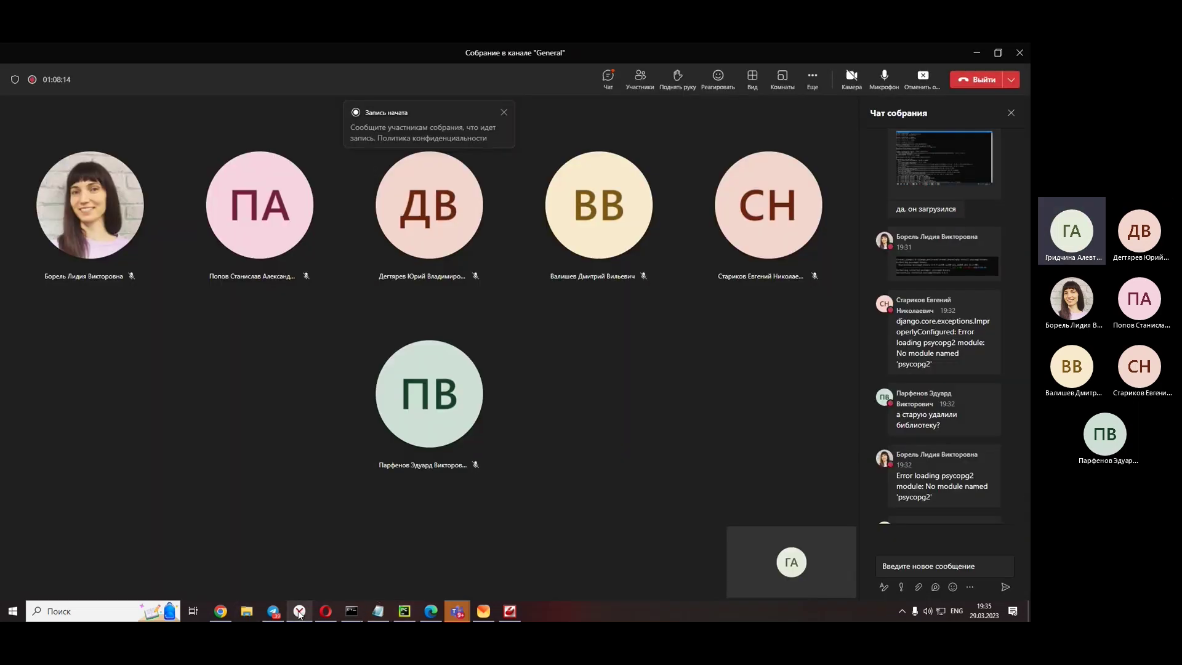
{"action": "left_click", "coordinate": [326, 610]}
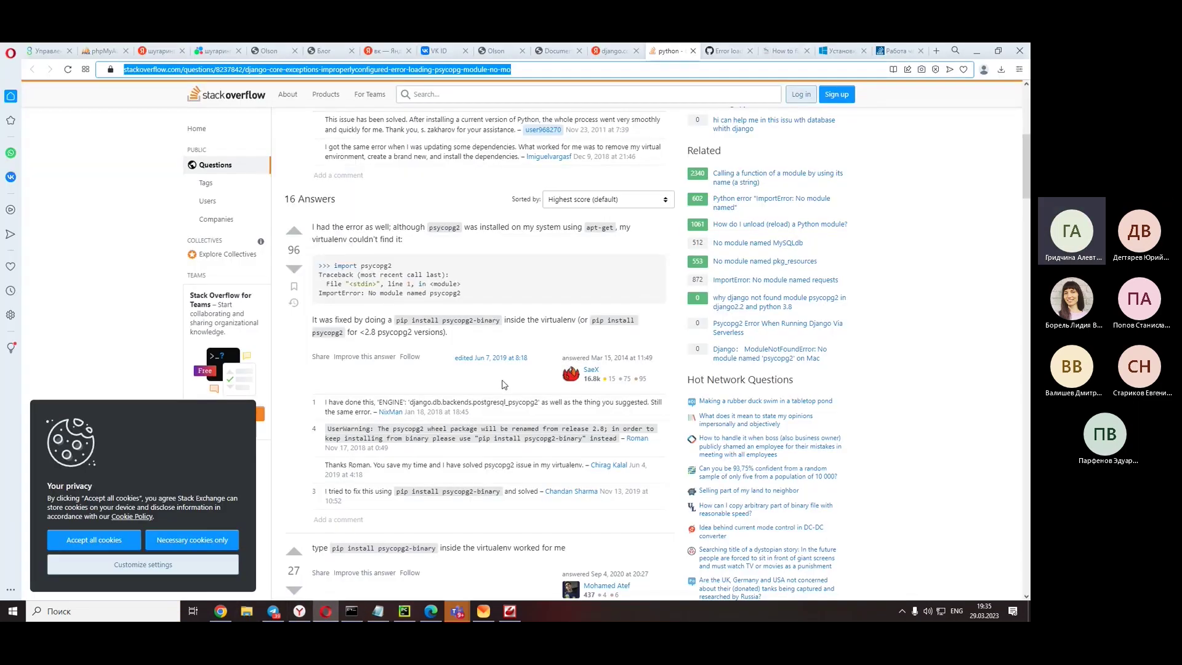
- Scroll through the English psycopg2 answers, then switch to the Russian-translated thread
{"action": "scroll", "coordinate": [503, 383], "scroll_direction": "down", "scroll_amount": 2}
{"action": "scroll", "coordinate": [503, 383], "scroll_direction": "down", "scroll_amount": 7}
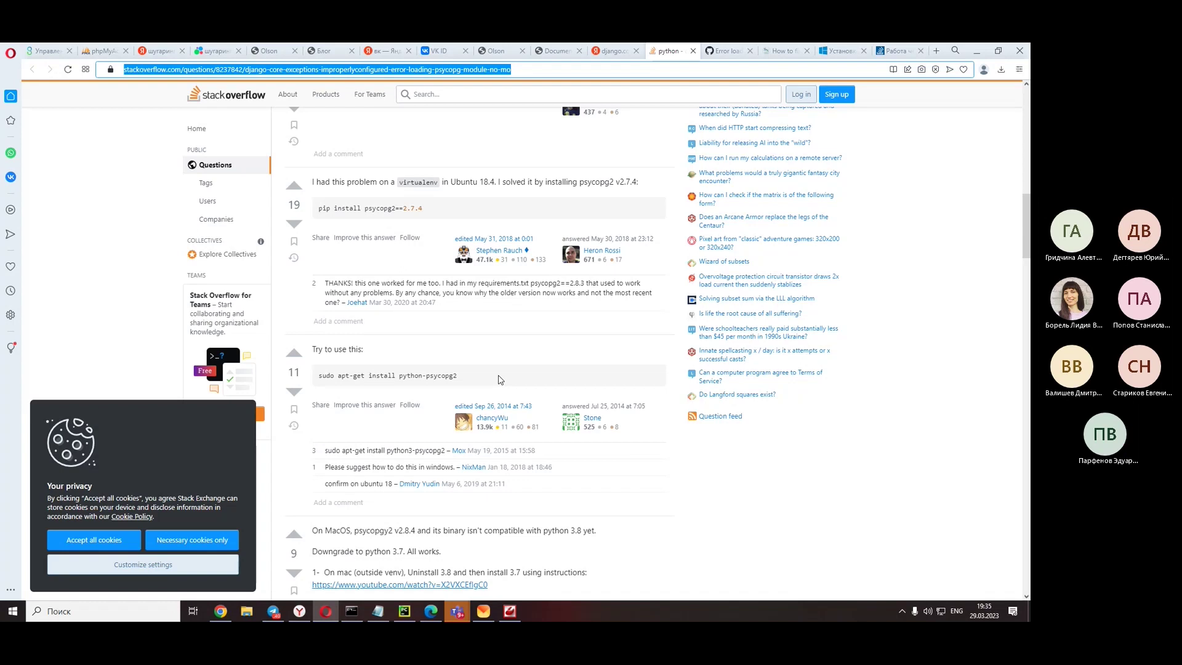
{"action": "scroll", "coordinate": [500, 380], "scroll_direction": "down", "scroll_amount": 4}
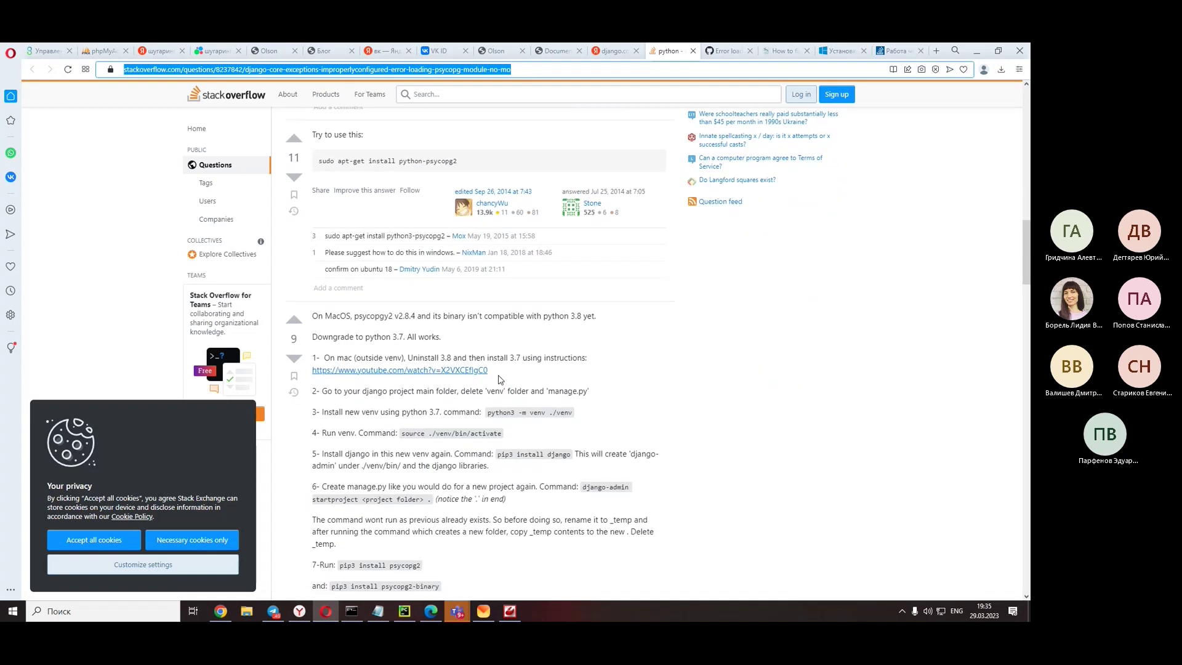
{"action": "scroll", "coordinate": [500, 380], "scroll_direction": "down", "scroll_amount": 3}
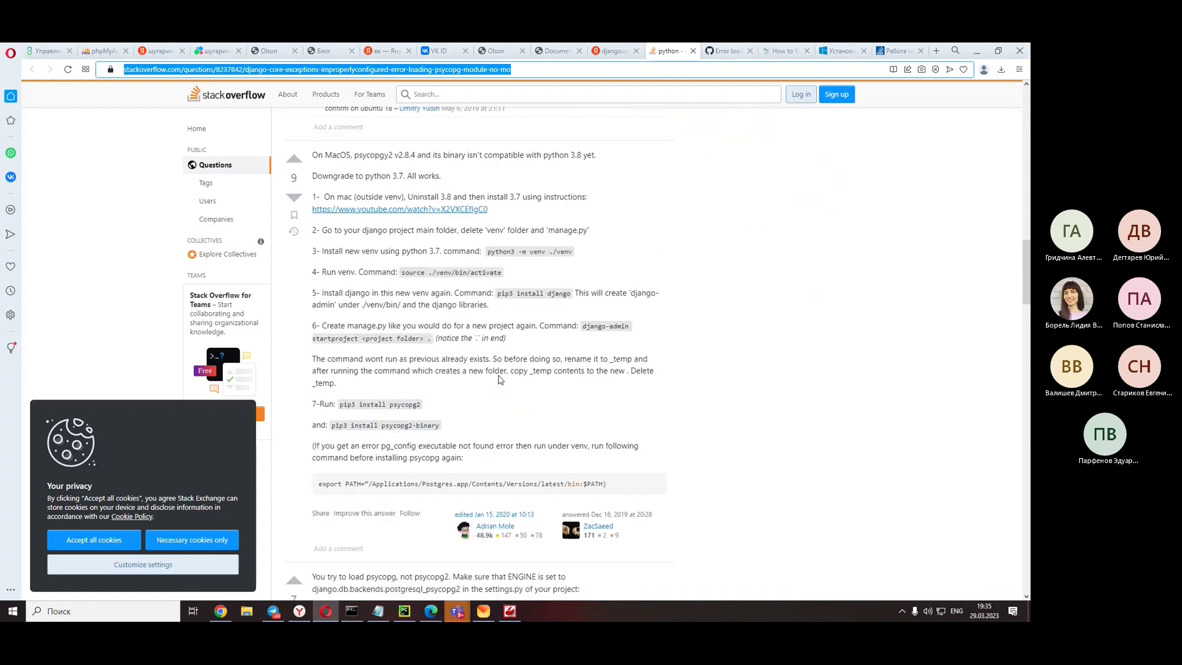
{"action": "right_click", "coordinate": [753, 269]}
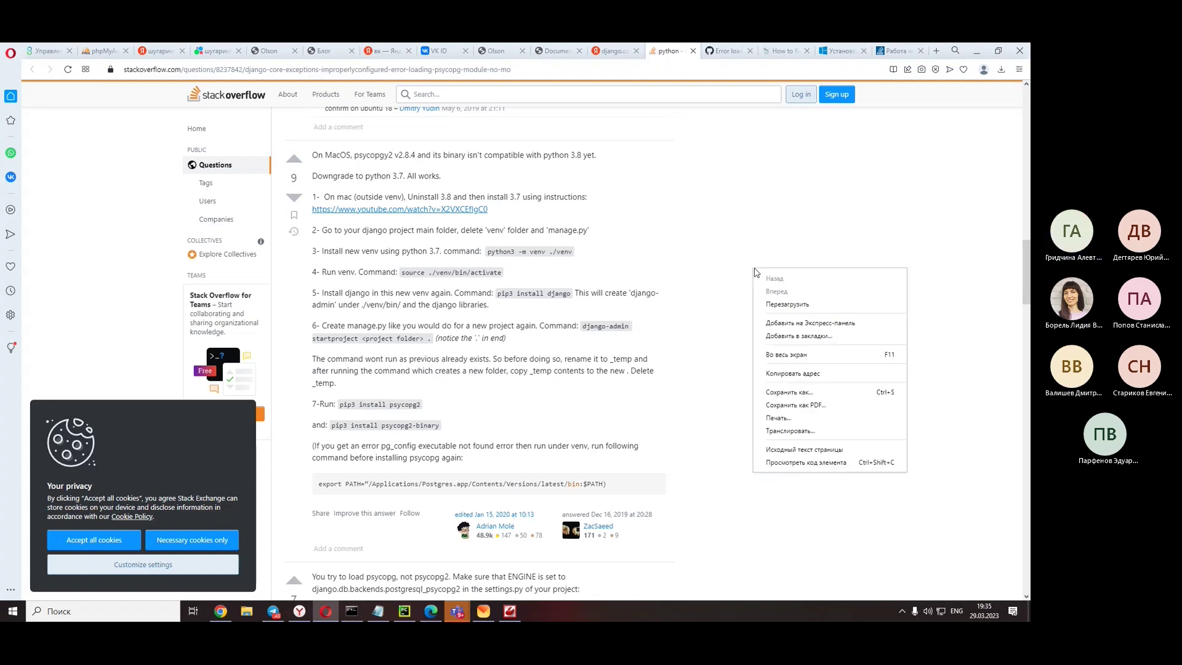
{"action": "left_click", "coordinate": [299, 611]}
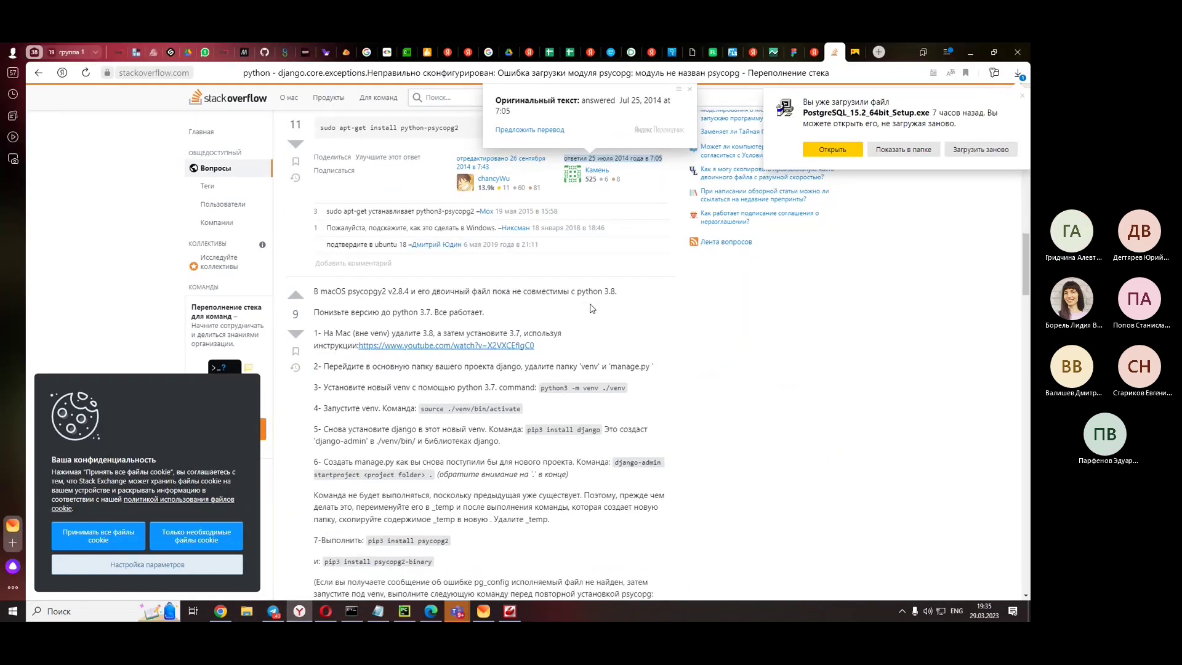
- Read down to the ENGINE 'django.db.backends.postgresql_psycopg2' answer and compare settings.py DATABASES
{"action": "scroll", "coordinate": [591, 308], "scroll_direction": "down", "scroll_amount": 3}
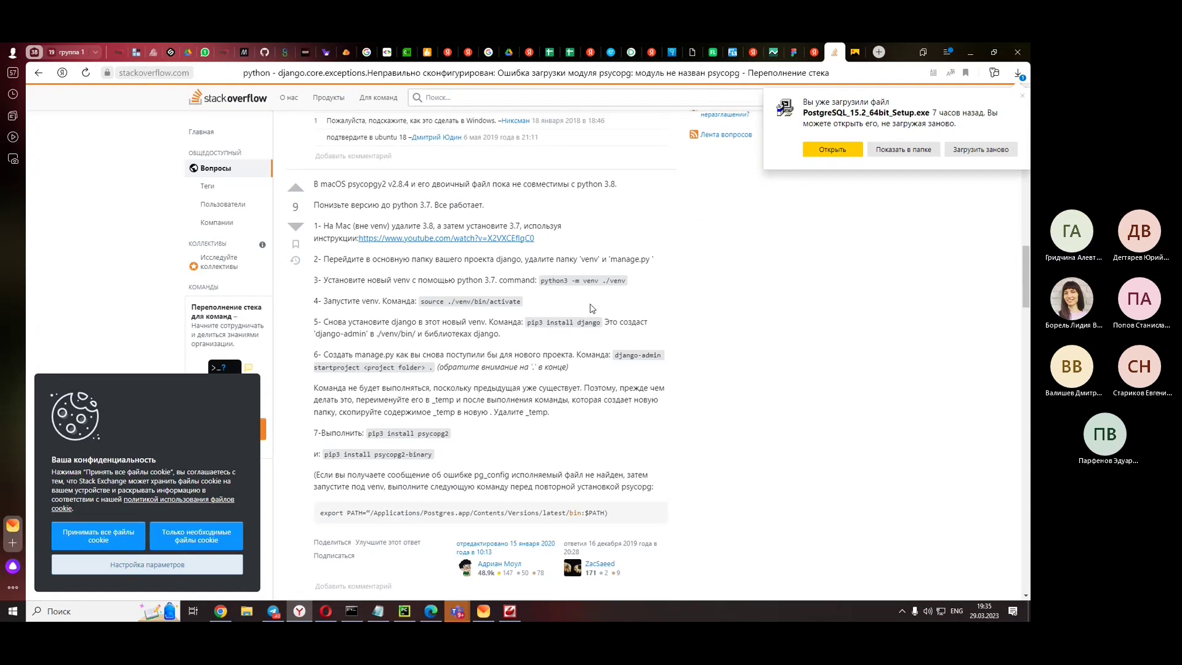
{"action": "scroll", "coordinate": [591, 308], "scroll_direction": "down", "scroll_amount": 2}
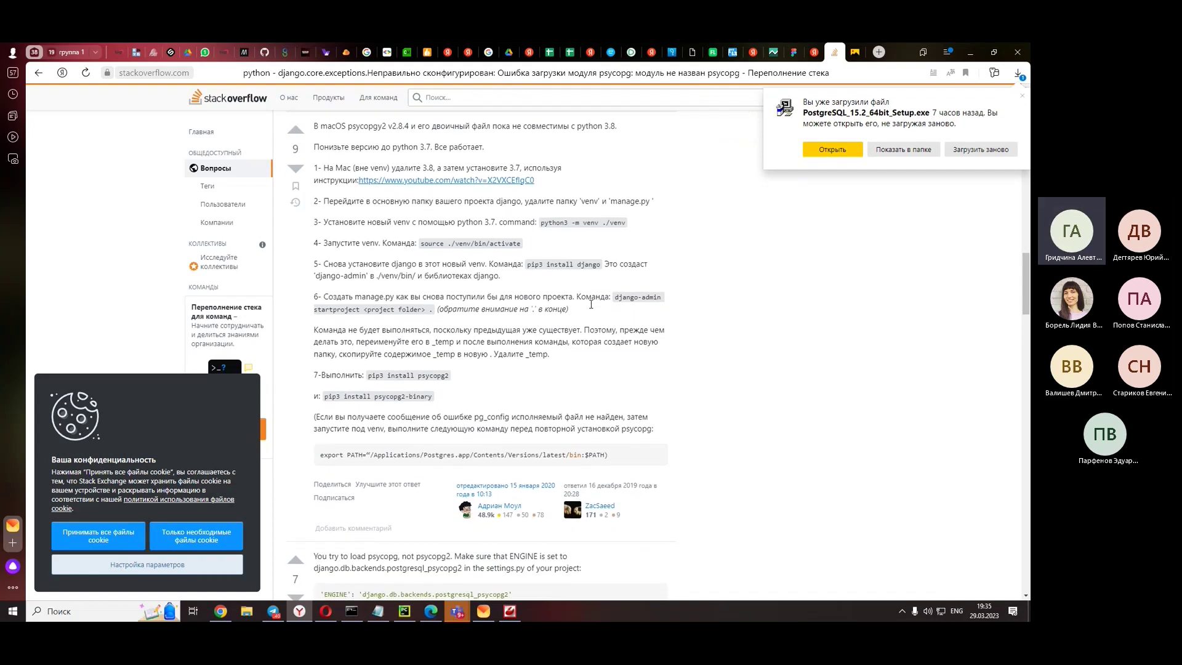
{"action": "scroll", "coordinate": [591, 304], "scroll_direction": "down", "scroll_amount": 4}
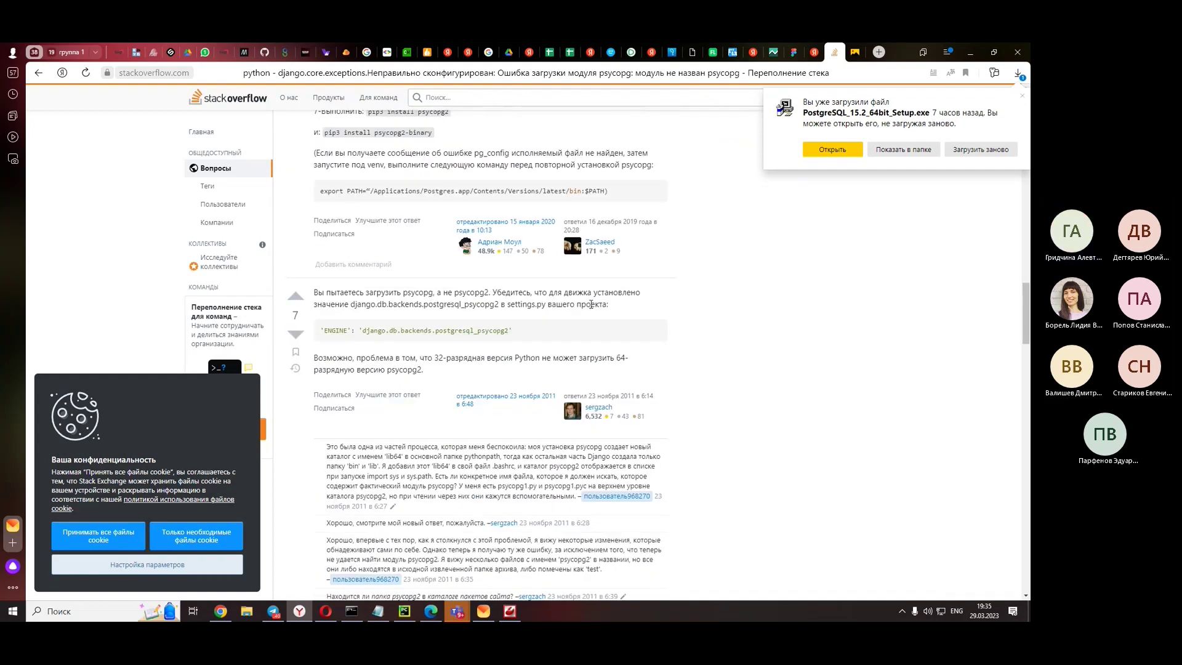
{"action": "scroll", "coordinate": [591, 304], "scroll_direction": "down", "scroll_amount": 2}
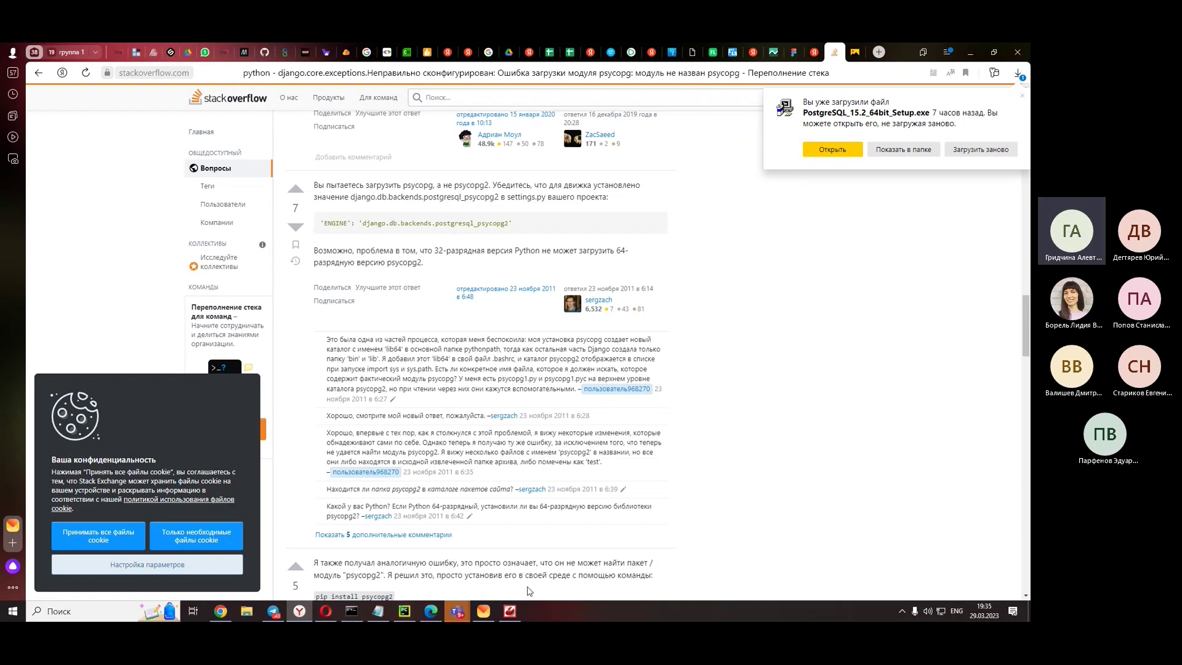
{"action": "left_click", "coordinate": [407, 612]}
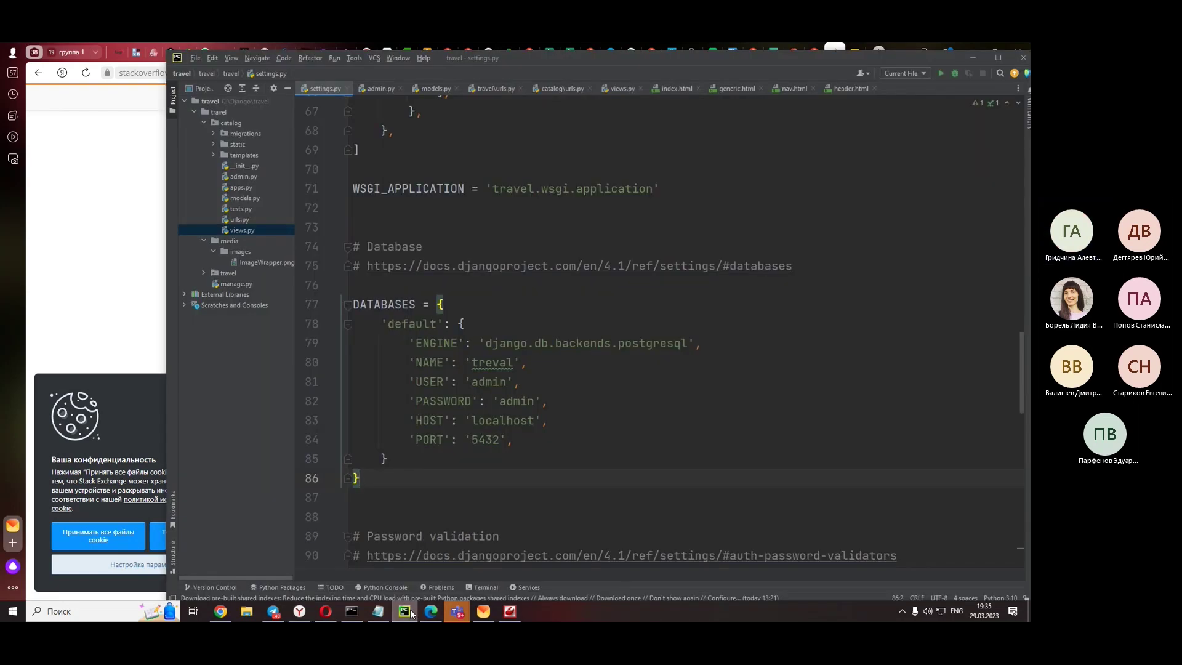
{"action": "left_click", "coordinate": [412, 615]}
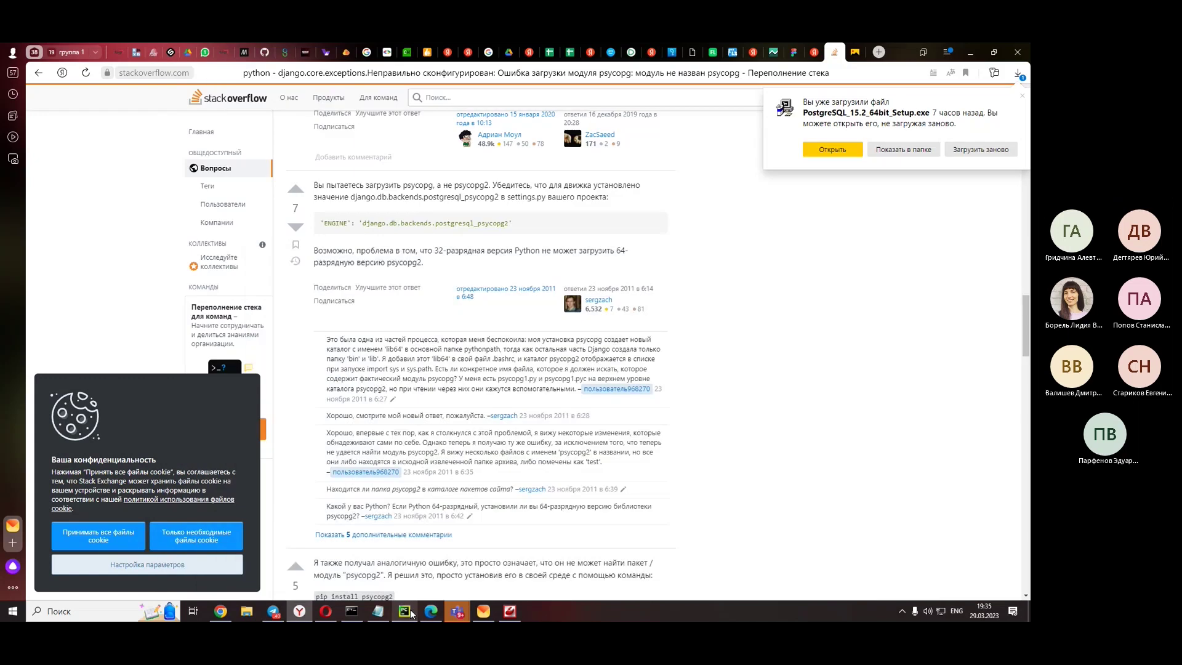
- Recheck settings.py, then select the 'django.db.backends.postgresql_psycopg2' engine value in the answer
{"action": "left_click", "coordinate": [411, 613]}
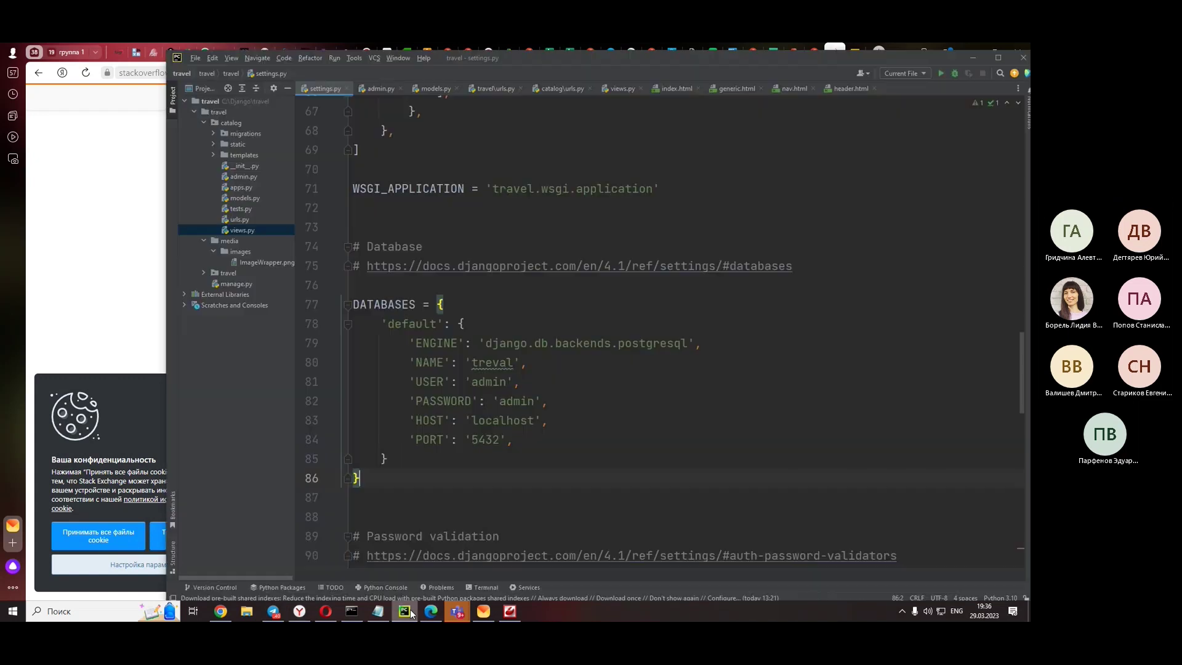
{"action": "left_click", "coordinate": [412, 614]}
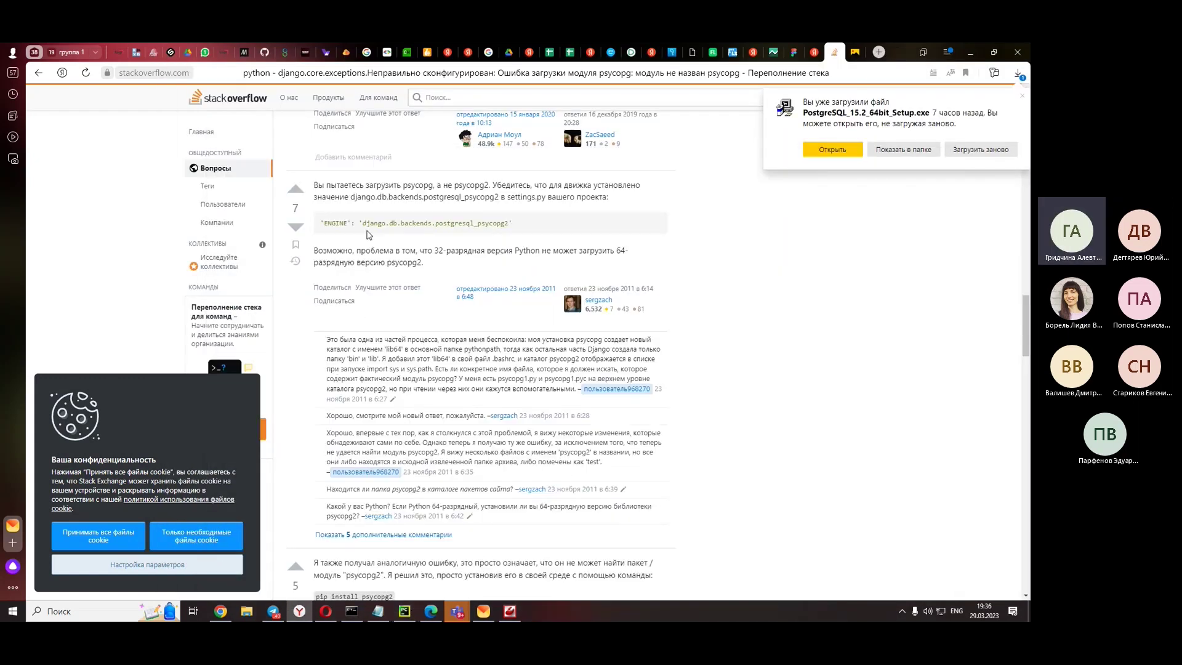
{"action": "left_click_drag", "start_coordinate": [367, 222], "coordinate": [511, 225]}
{"action": "key", "text": "ctrl+c"}
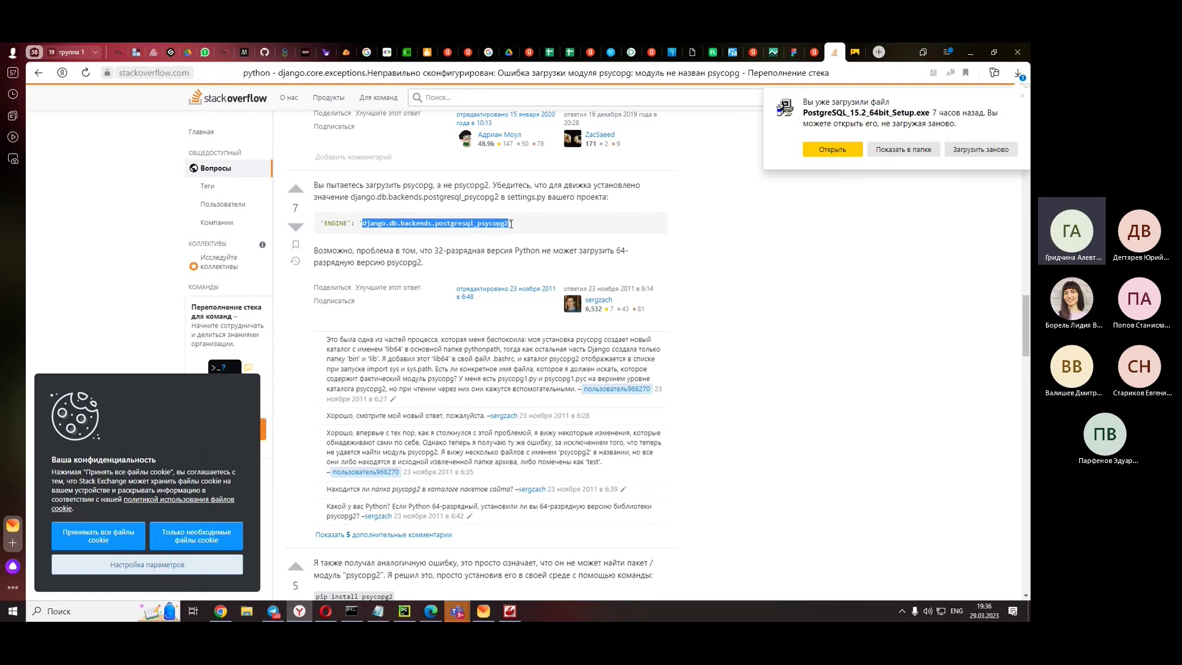
- Paste the engine value into the Teams meeting chat and send it
{"action": "left_click", "coordinate": [970, 53]}
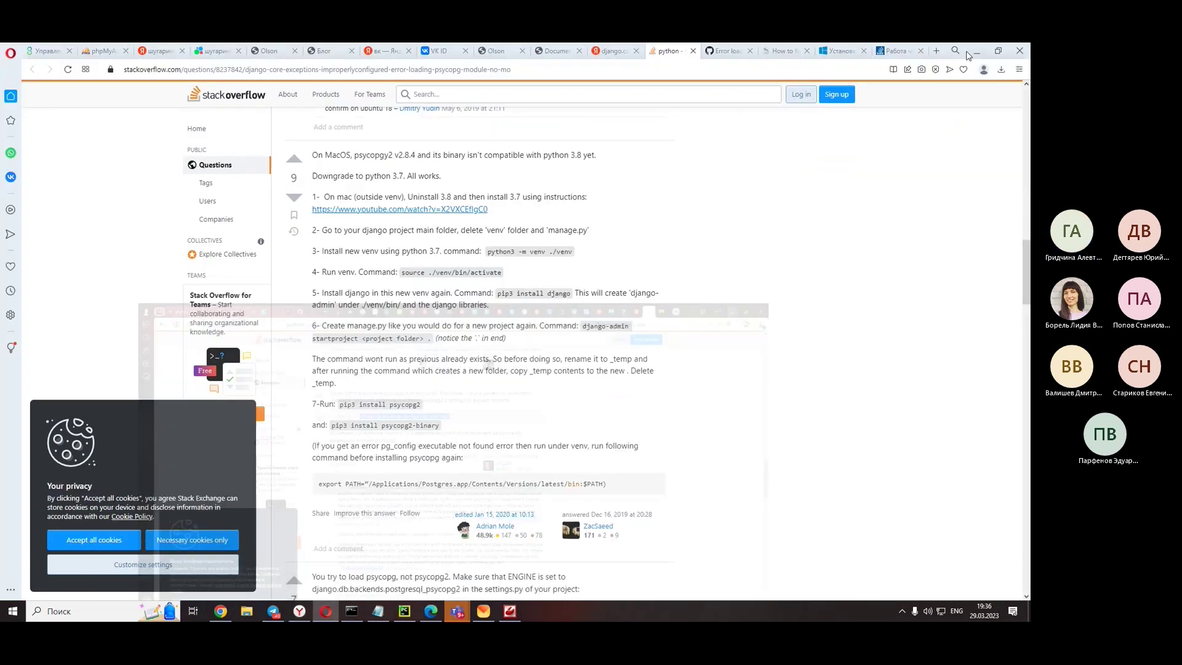
{"action": "left_click", "coordinate": [975, 55]}
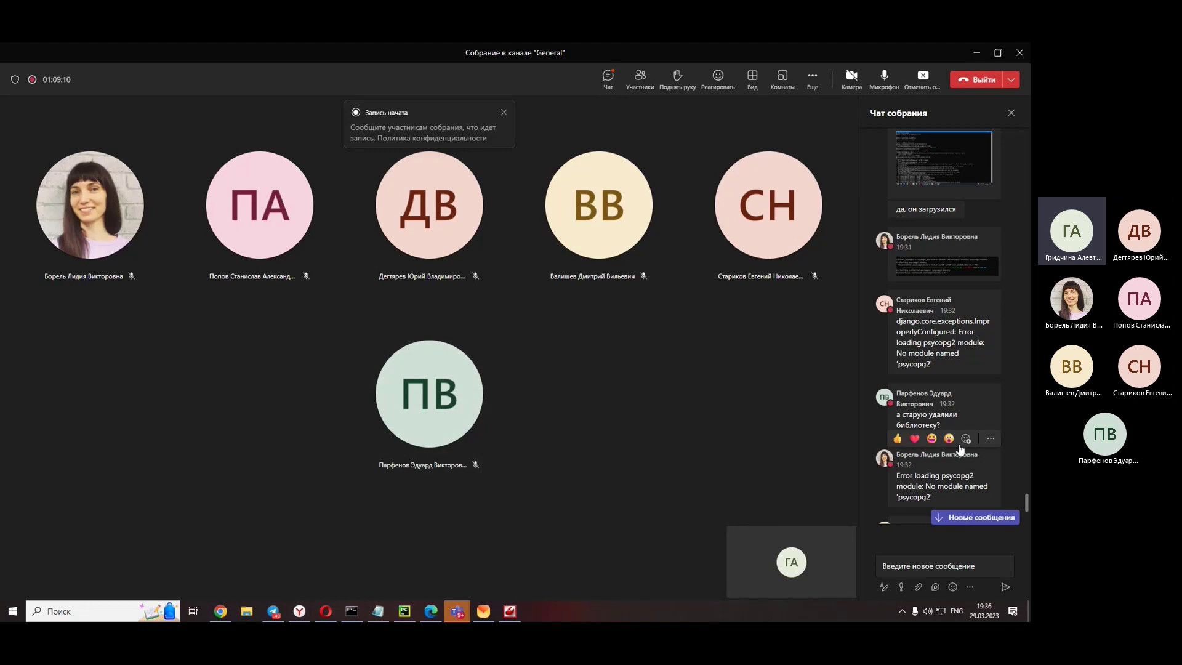
{"action": "left_click", "coordinate": [970, 519]}
{"action": "left_click", "coordinate": [919, 571]}
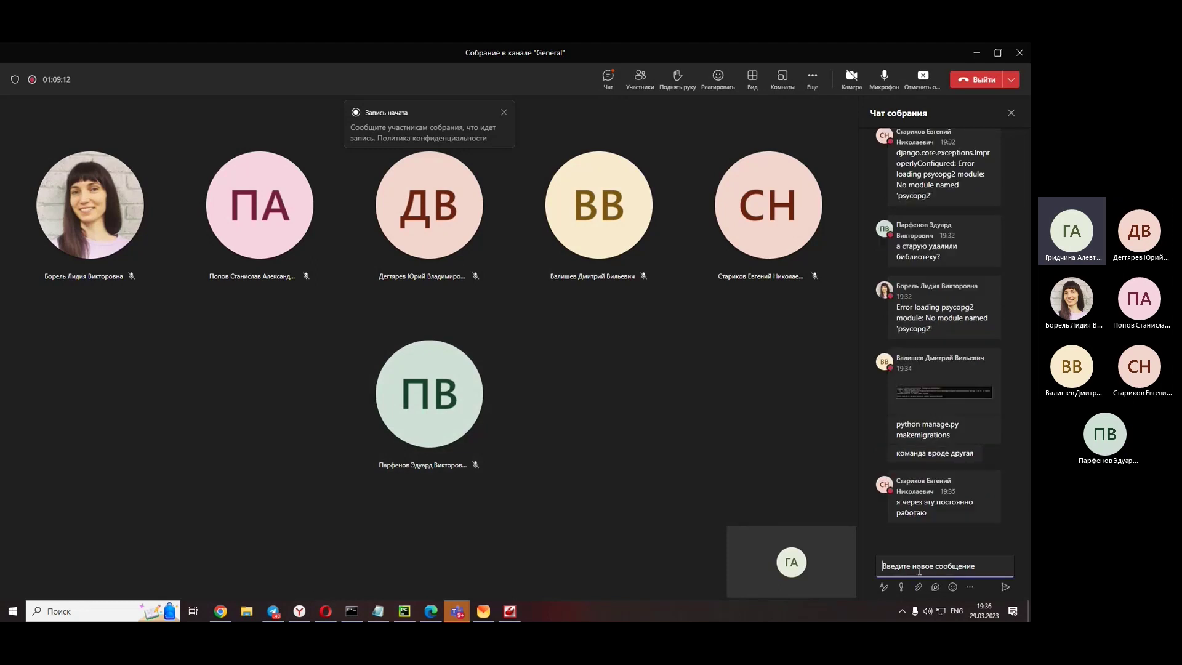
{"action": "key", "text": "ctrl+v"}
{"action": "key", "text": "Return"}
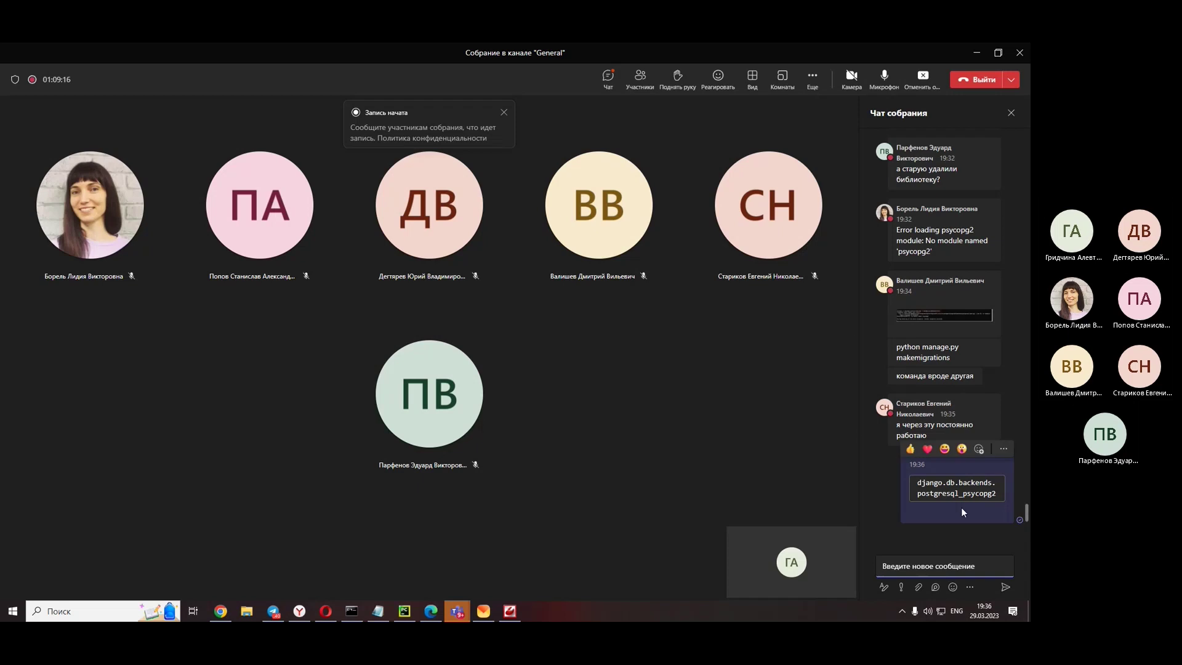
- Arrange the meeting window beside settings.py and return to the Stack Overflow page
{"action": "mouse_move", "coordinate": [949, 493]}
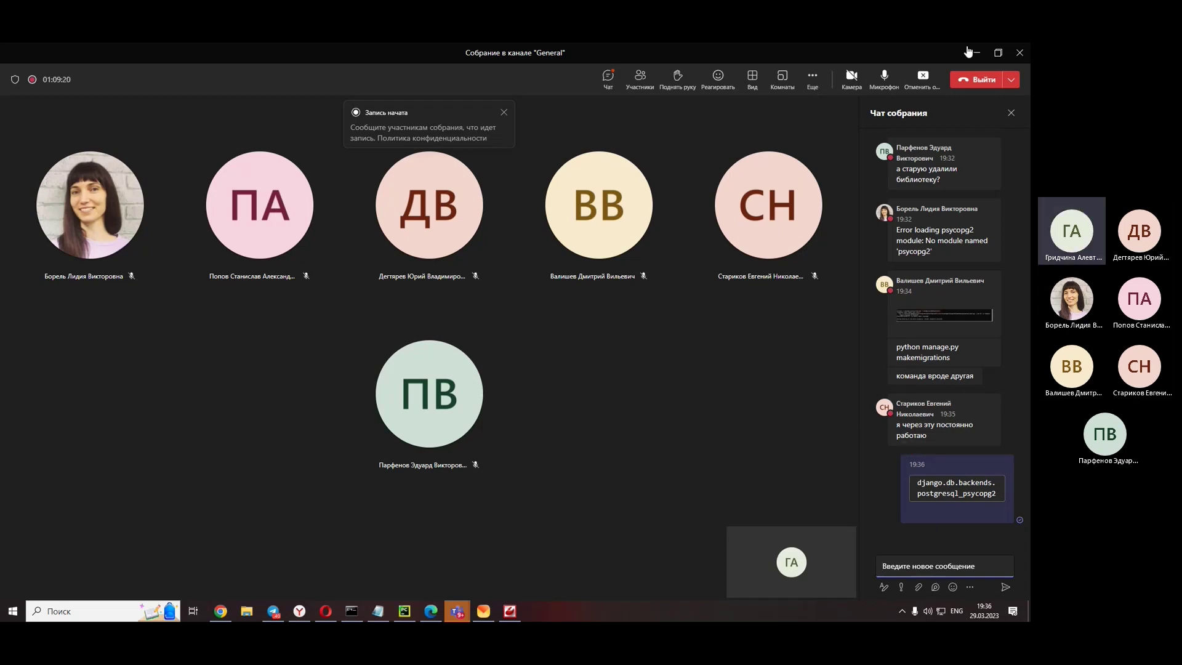
{"action": "left_click_drag", "start_coordinate": [968, 52], "coordinate": [250, 52]}
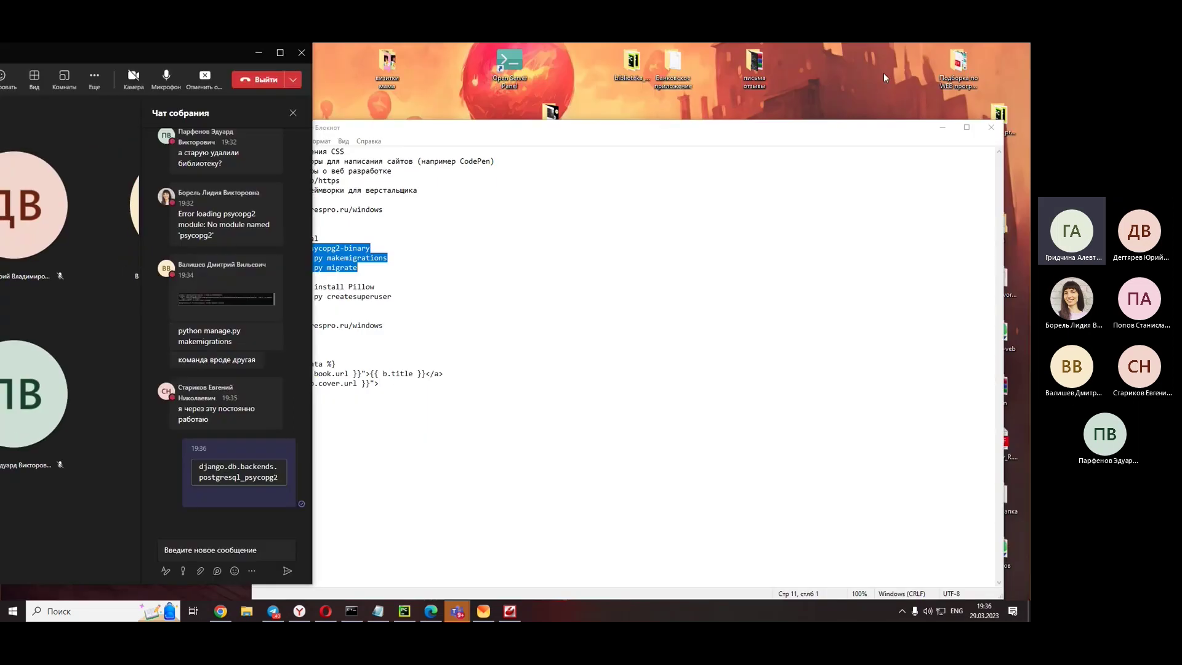
{"action": "left_click", "coordinate": [404, 610]}
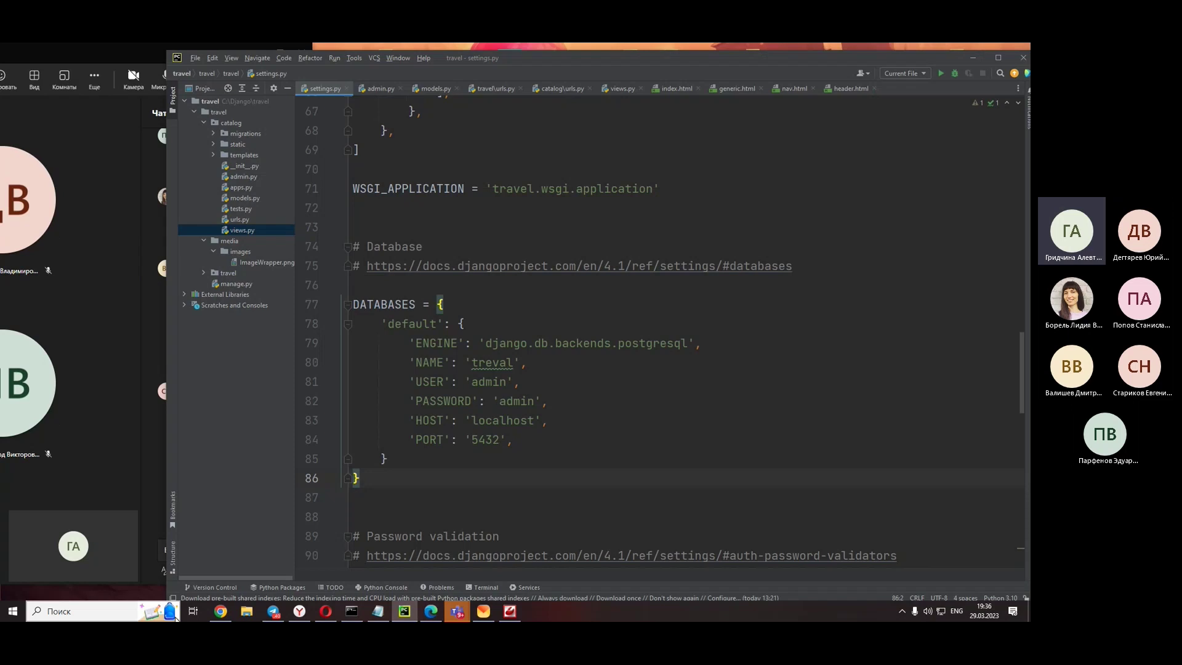
{"action": "left_click", "coordinate": [155, 557]}
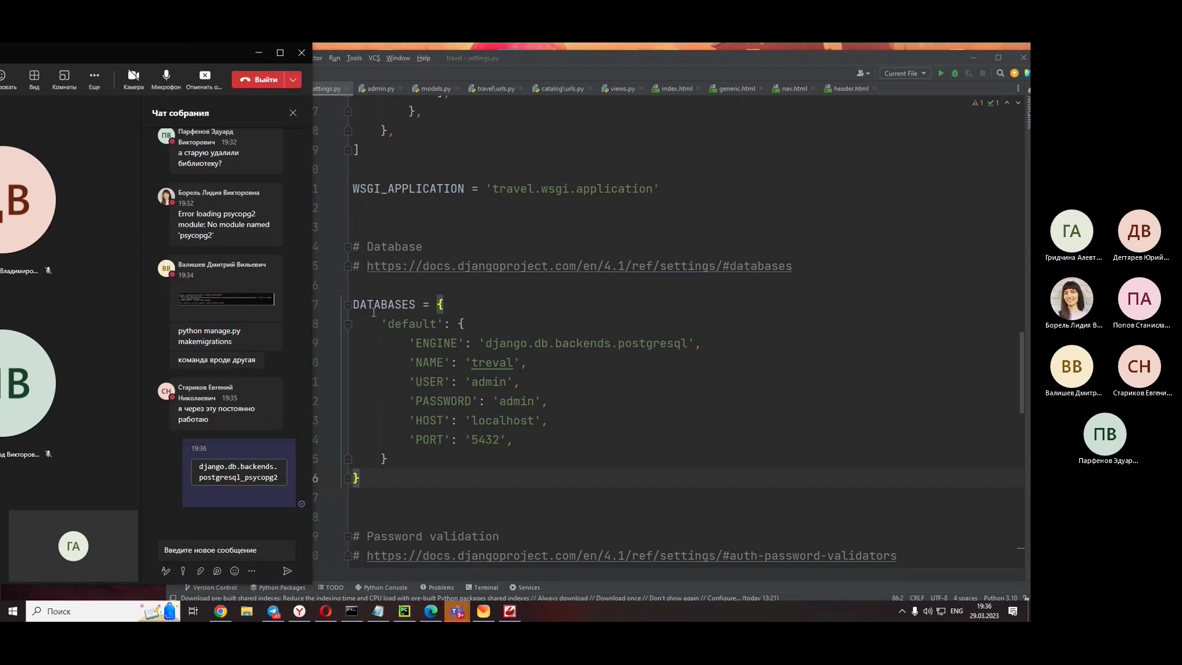
{"action": "left_click_drag", "start_coordinate": [238, 50], "coordinate": [91, 54]}
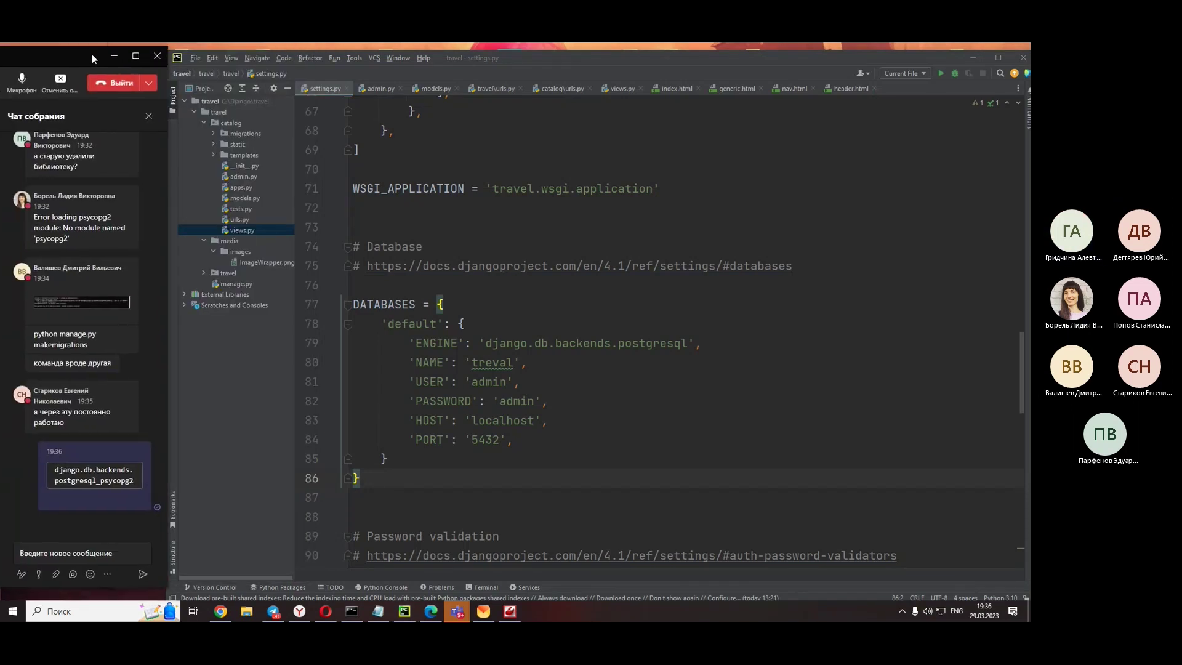
{"action": "key", "text": "alt+Tab"}
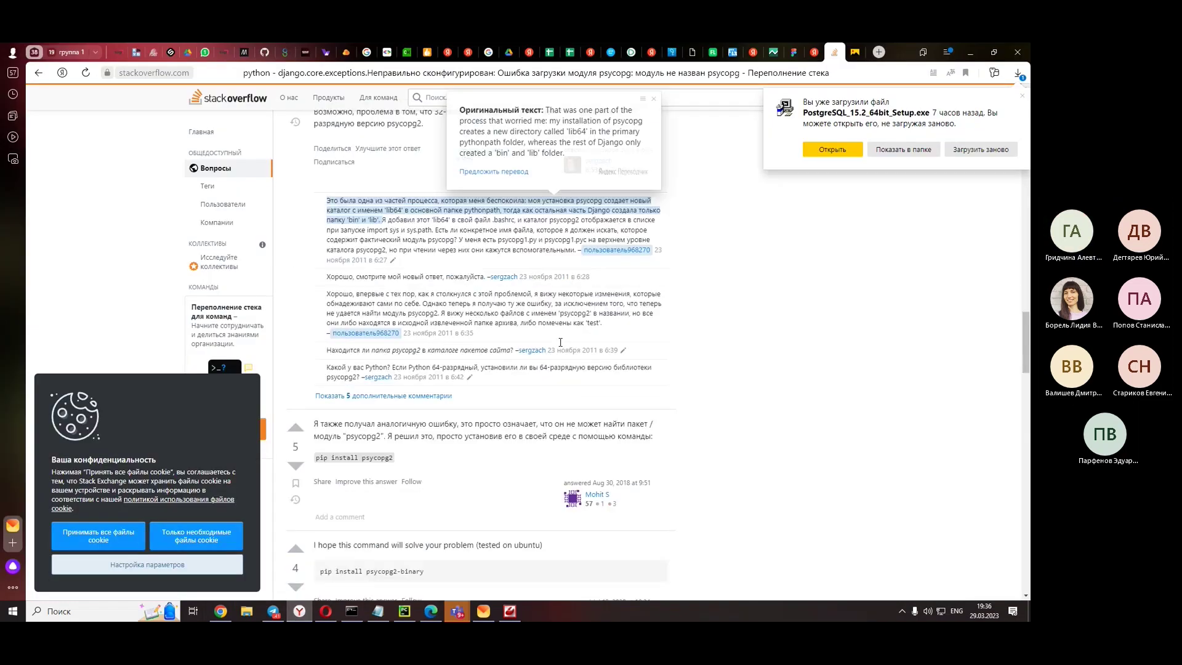
- Read the psycopg2 install answers, selecting the install psycopg2 command in one of them
{"action": "scroll", "coordinate": [560, 342], "scroll_direction": "down", "scroll_amount": 2}
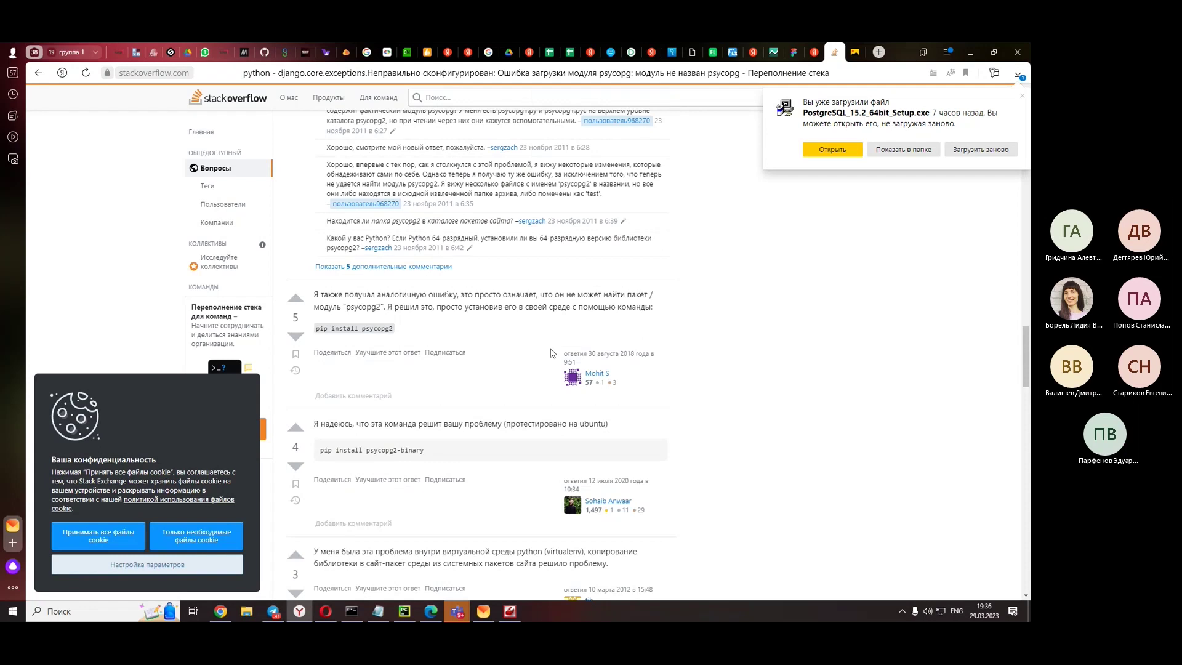
{"action": "left_click_drag", "start_coordinate": [397, 331], "coordinate": [327, 313]}
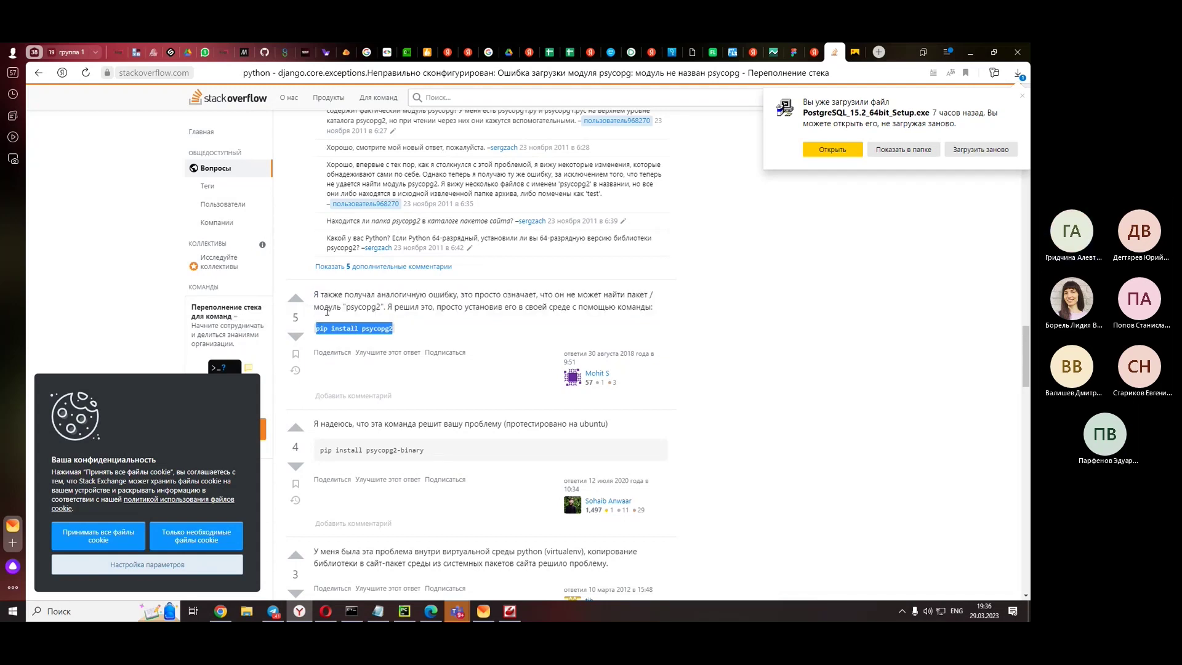
{"action": "scroll", "coordinate": [327, 312], "scroll_direction": "down", "scroll_amount": 3}
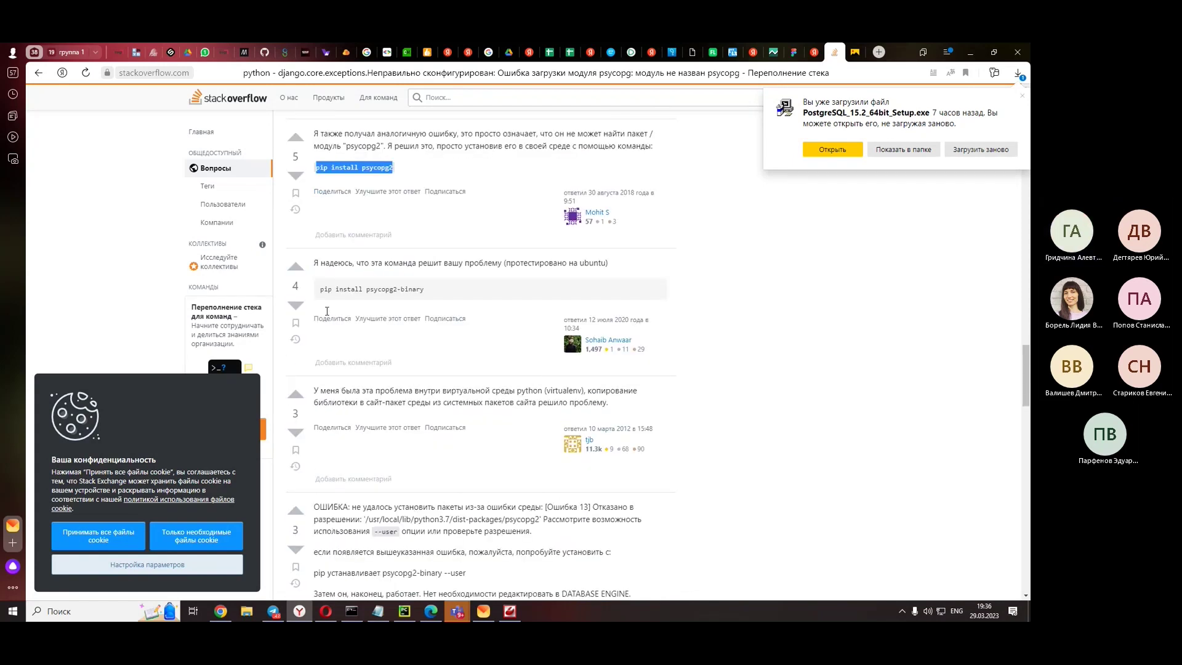
{"action": "scroll", "coordinate": [327, 311], "scroll_direction": "down", "scroll_amount": 3}
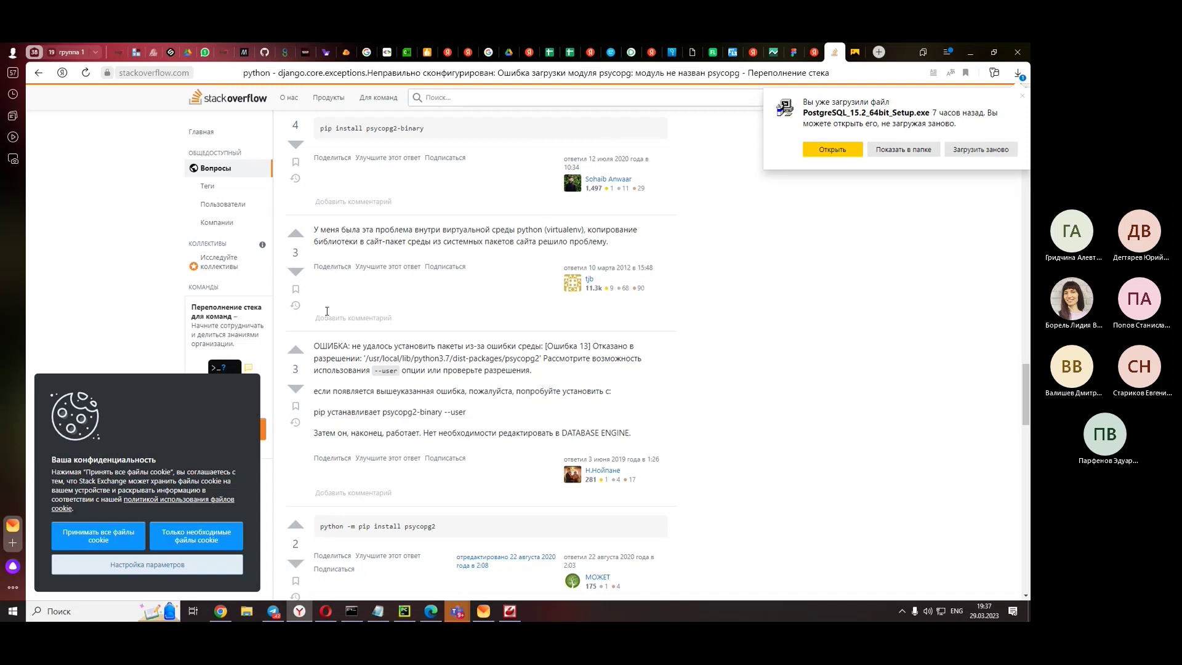
{"action": "scroll", "coordinate": [327, 311], "scroll_direction": "down", "scroll_amount": 2}
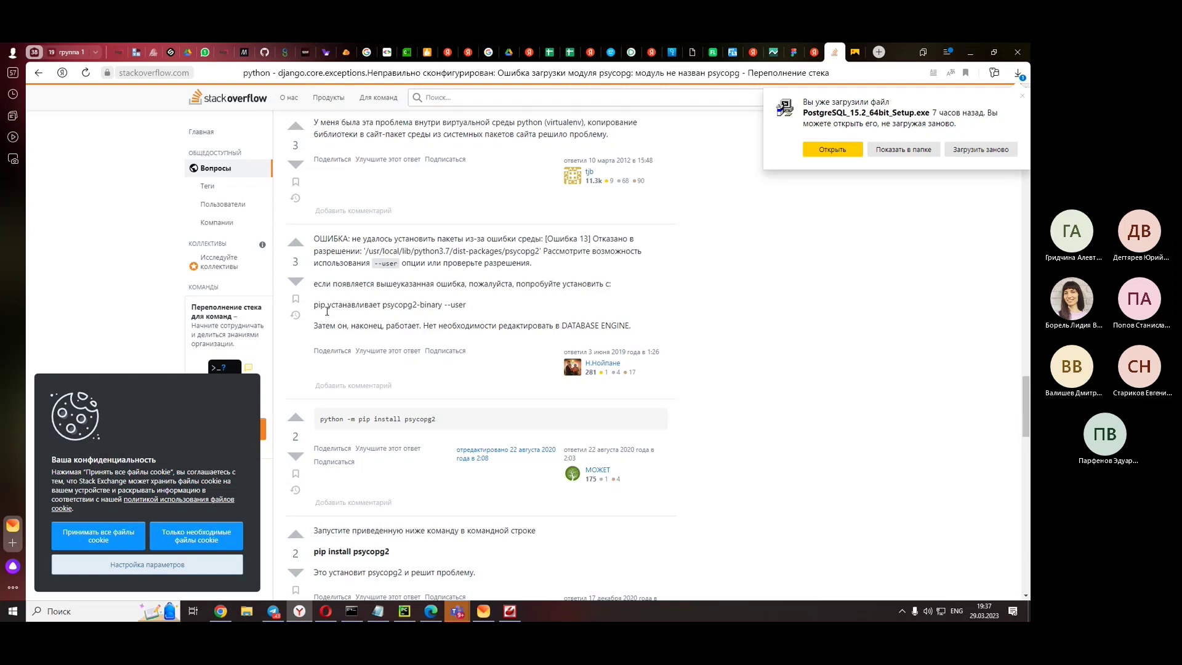
{"action": "mouse_move", "coordinate": [333, 325]}
{"action": "scroll", "coordinate": [491, 313], "scroll_direction": "down", "scroll_amount": 2}
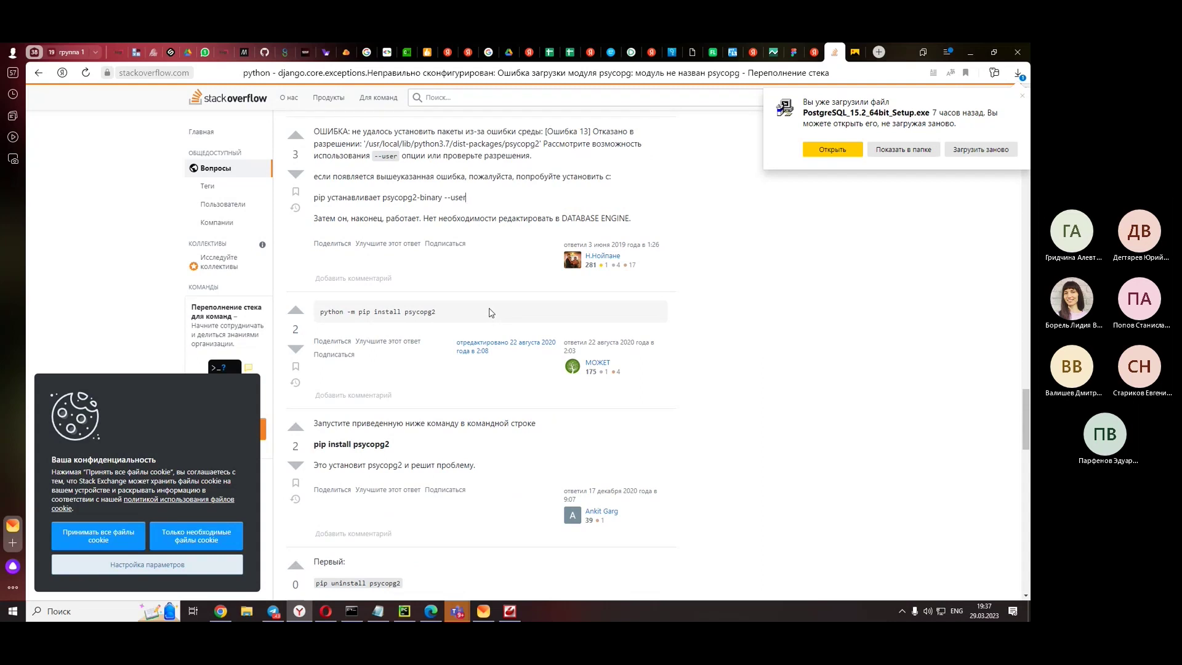
{"action": "scroll", "coordinate": [502, 326], "scroll_direction": "down", "scroll_amount": 1}
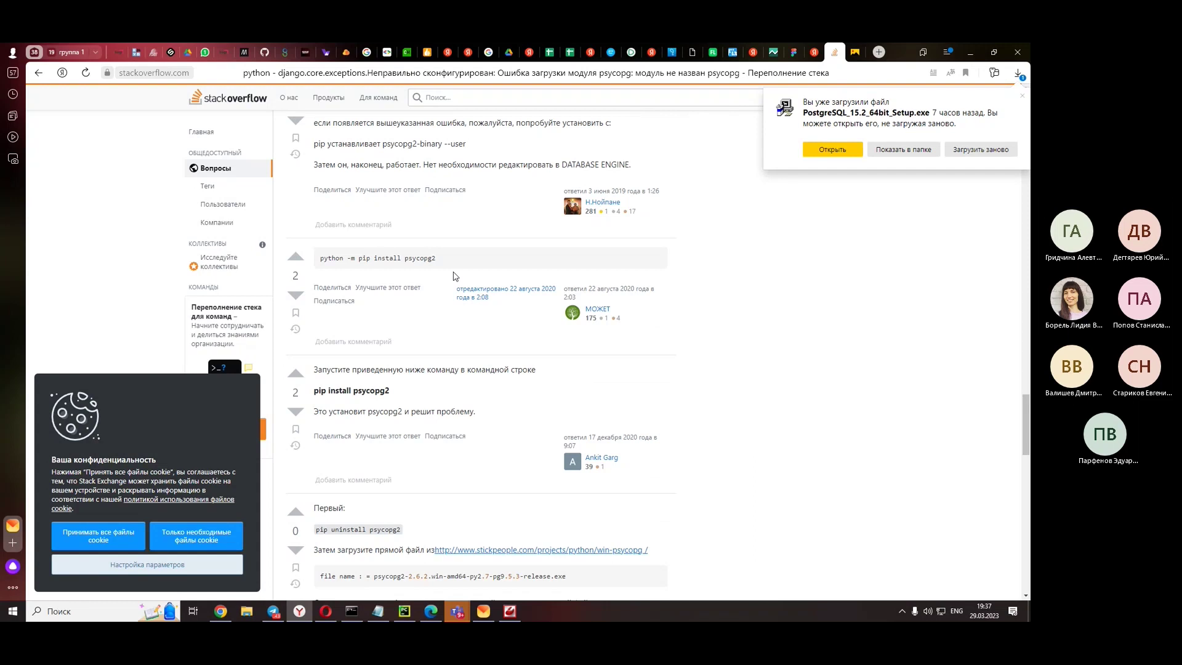
{"action": "scroll", "coordinate": [454, 276], "scroll_direction": "down", "scroll_amount": 2}
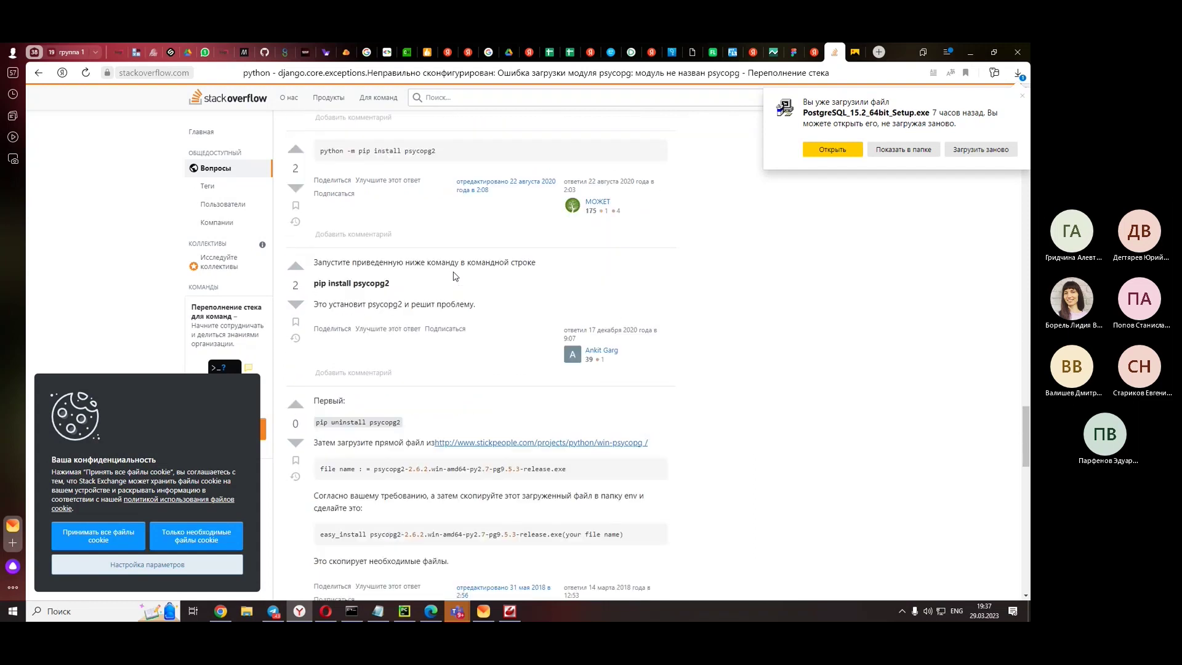
- Select the pip install psycopg2 line, finish reading, and minimize the browser to show settings.py
{"action": "triple_click", "coordinate": [356, 284]}
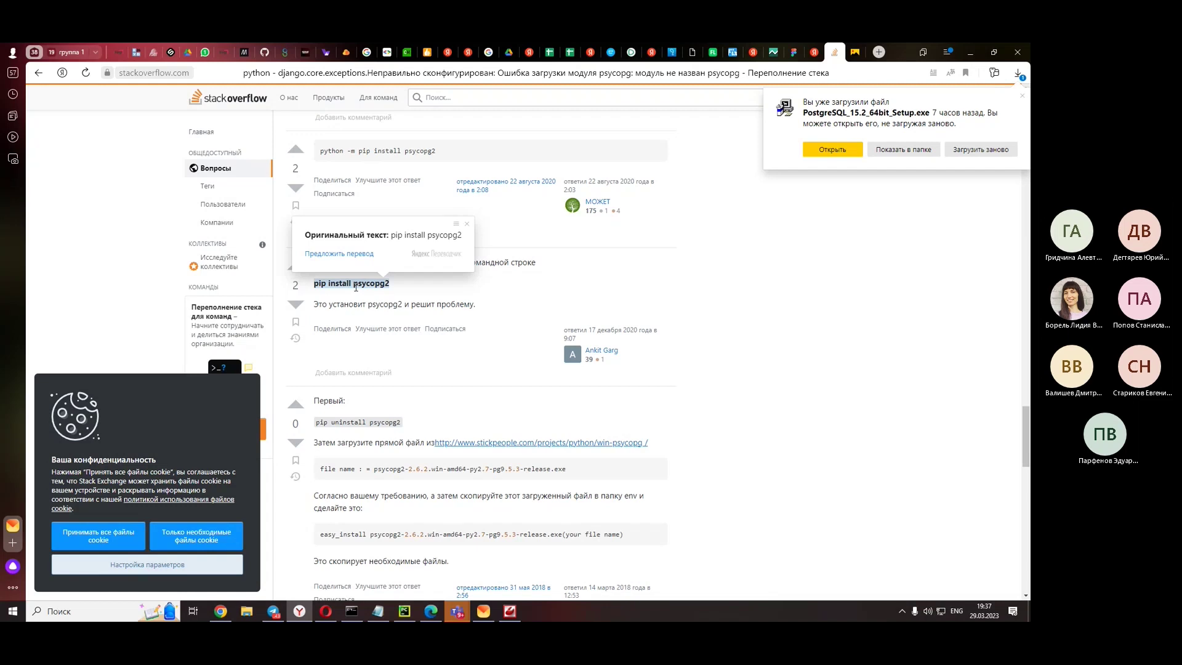
{"action": "scroll", "coordinate": [356, 288], "scroll_direction": "down", "scroll_amount": 2}
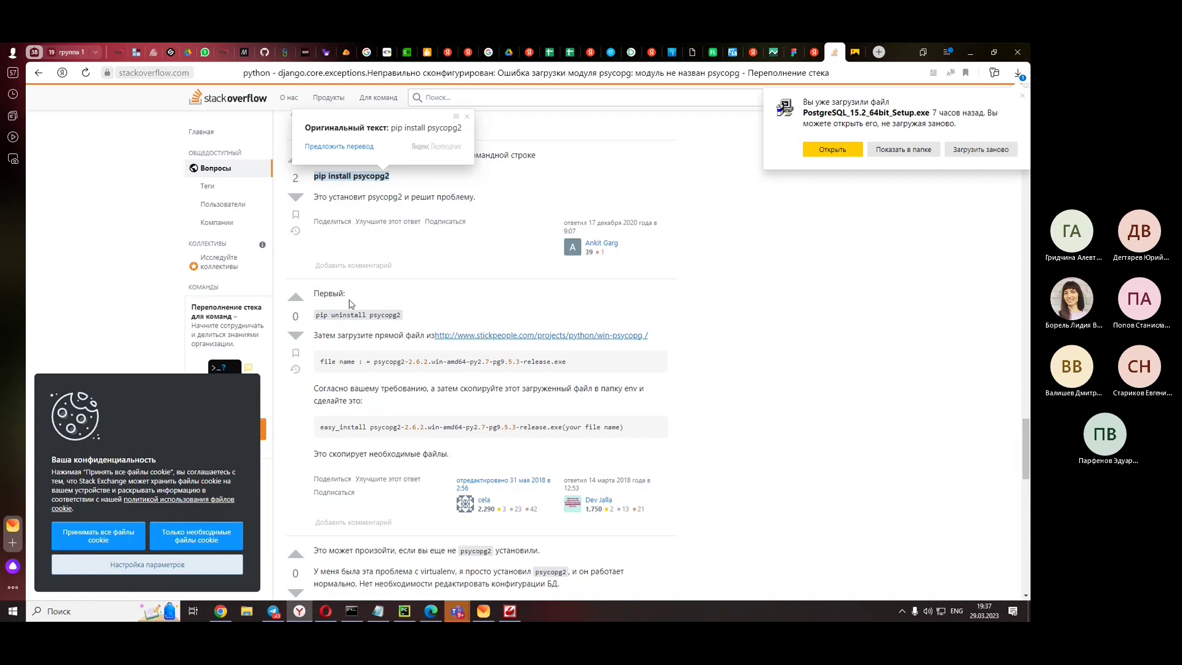
{"action": "scroll", "coordinate": [349, 303], "scroll_direction": "down", "scroll_amount": 3}
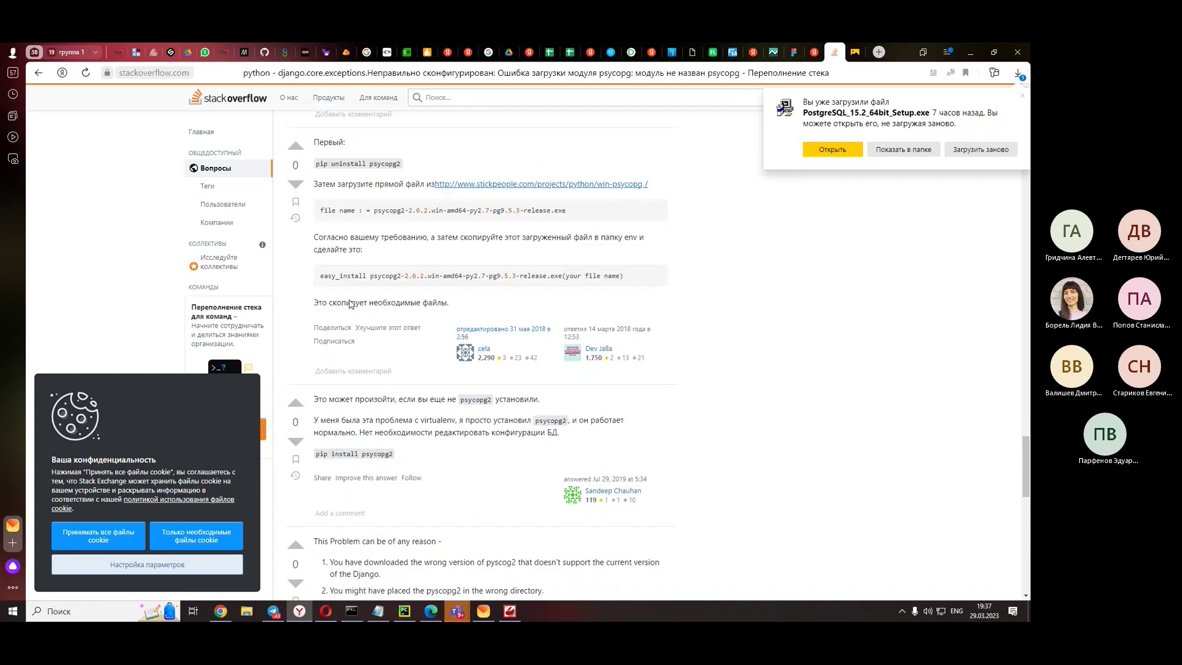
{"action": "scroll", "coordinate": [349, 303], "scroll_direction": "down", "scroll_amount": 4}
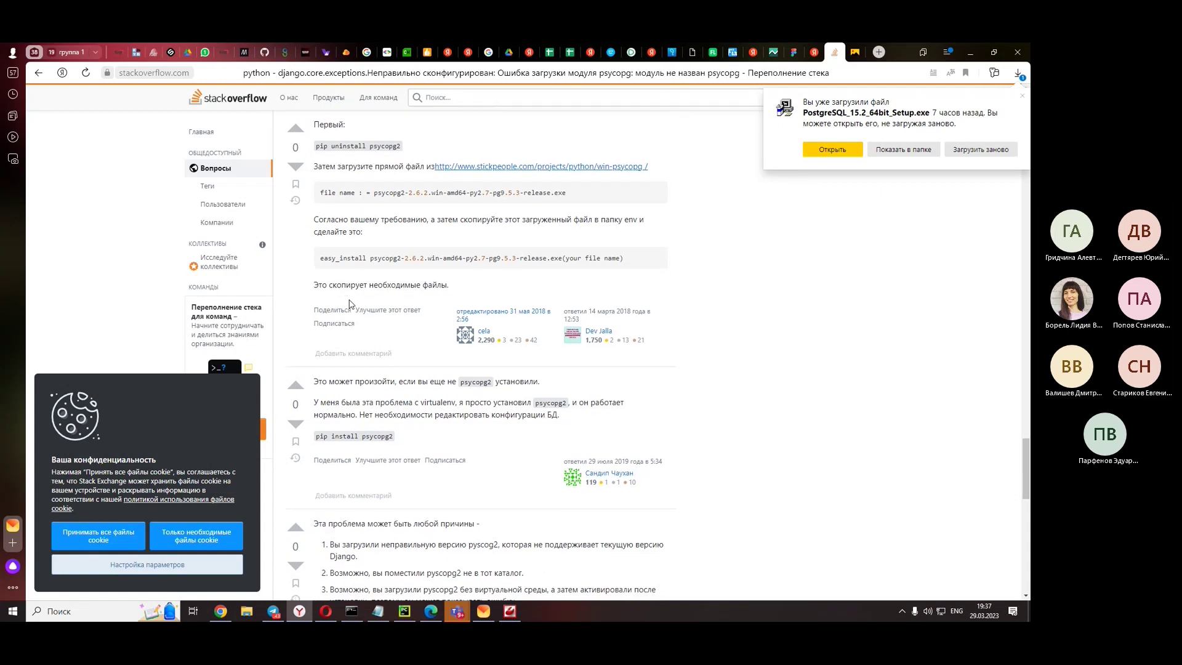
{"action": "mouse_move", "coordinate": [395, 327]}
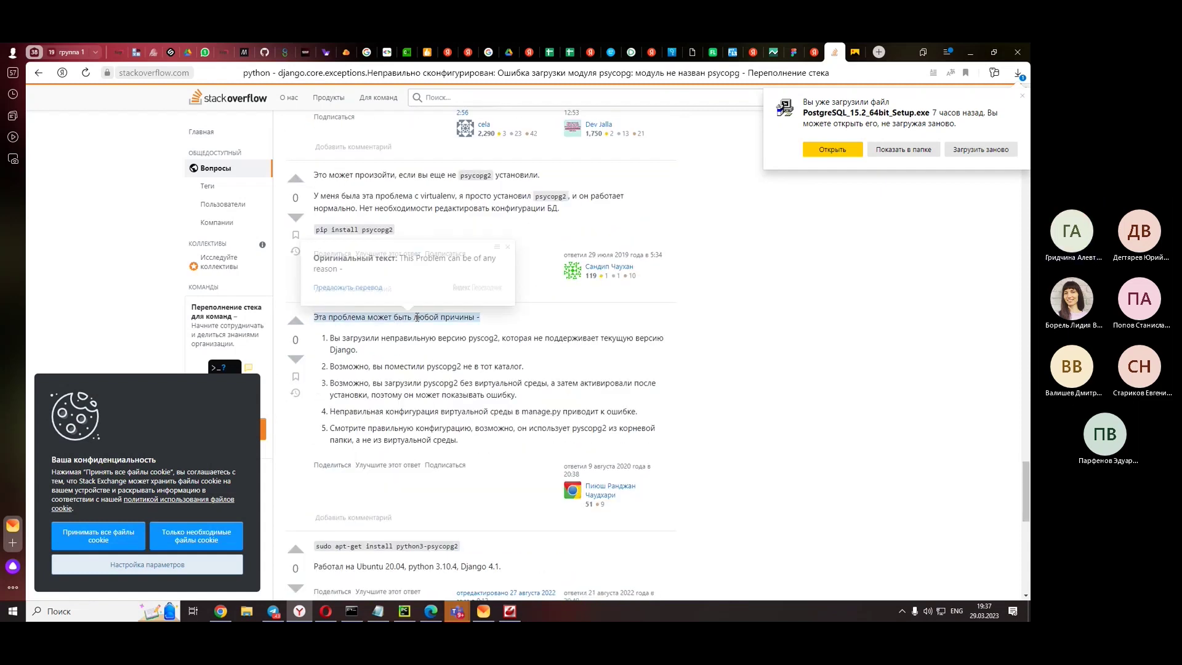
{"action": "scroll", "coordinate": [395, 320], "scroll_direction": "down", "scroll_amount": 1}
{"action": "scroll", "coordinate": [797, 285], "scroll_direction": "down", "scroll_amount": 4}
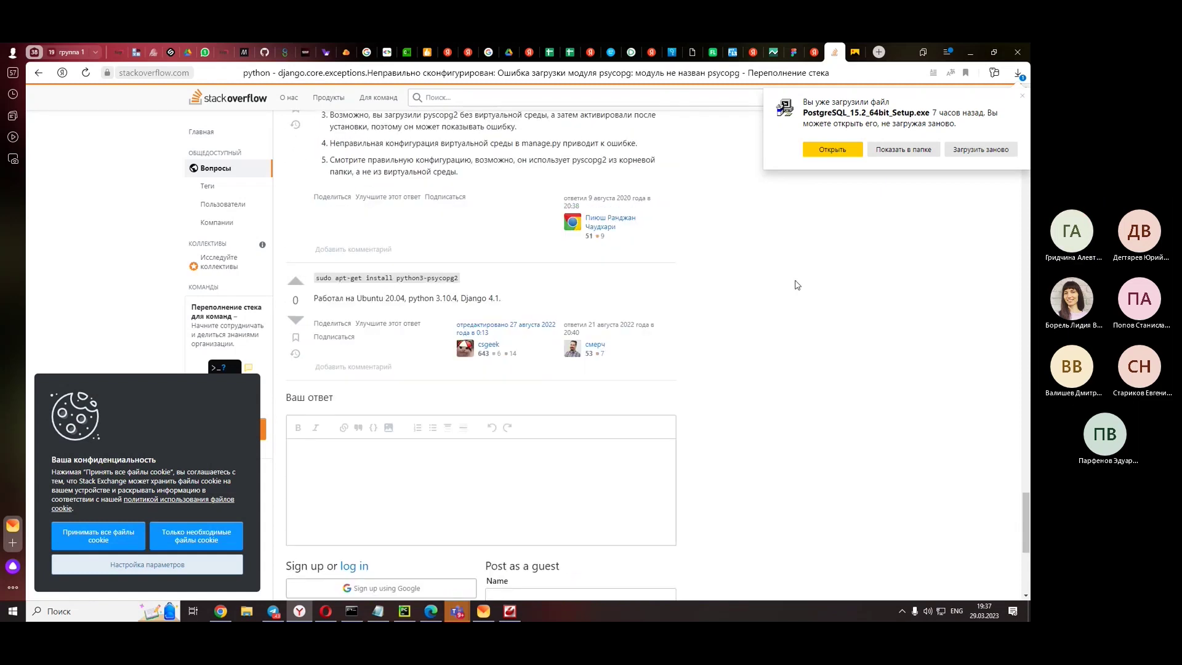
{"action": "left_click", "coordinate": [970, 52]}
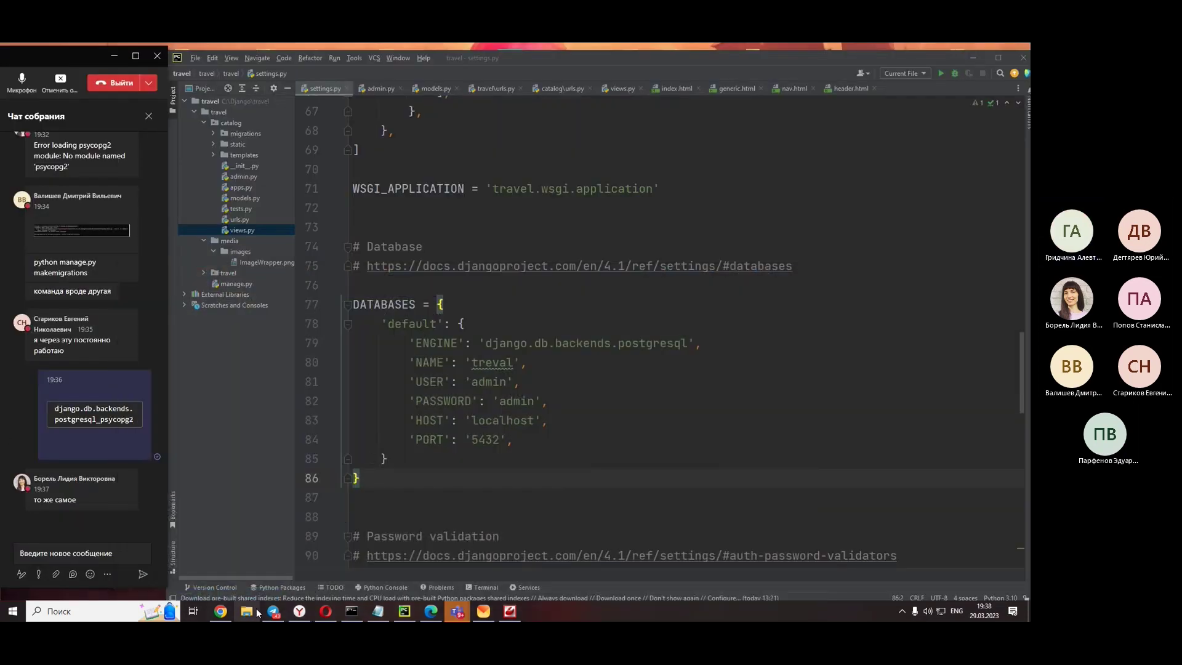
- Bring back the Stack Overflow answers and select the 'pip install psycopg2' command
{"action": "left_click", "coordinate": [322, 612]}
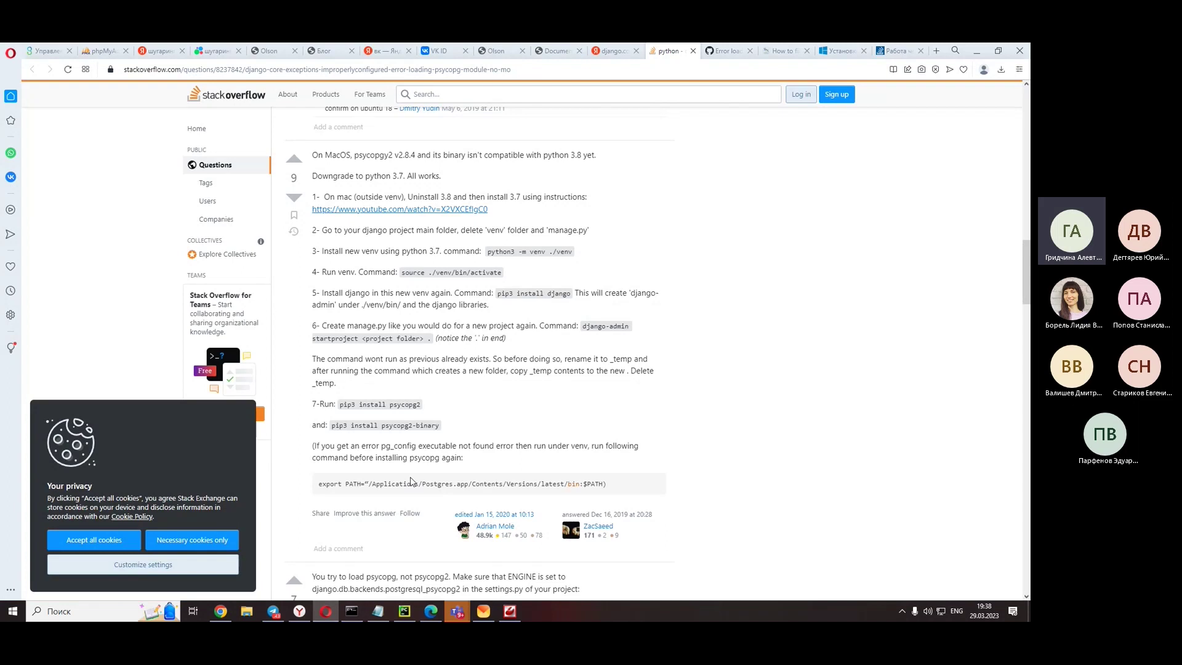
{"action": "scroll", "coordinate": [407, 485], "scroll_direction": "down", "scroll_amount": 3}
{"action": "scroll", "coordinate": [408, 488], "scroll_direction": "down", "scroll_amount": 4}
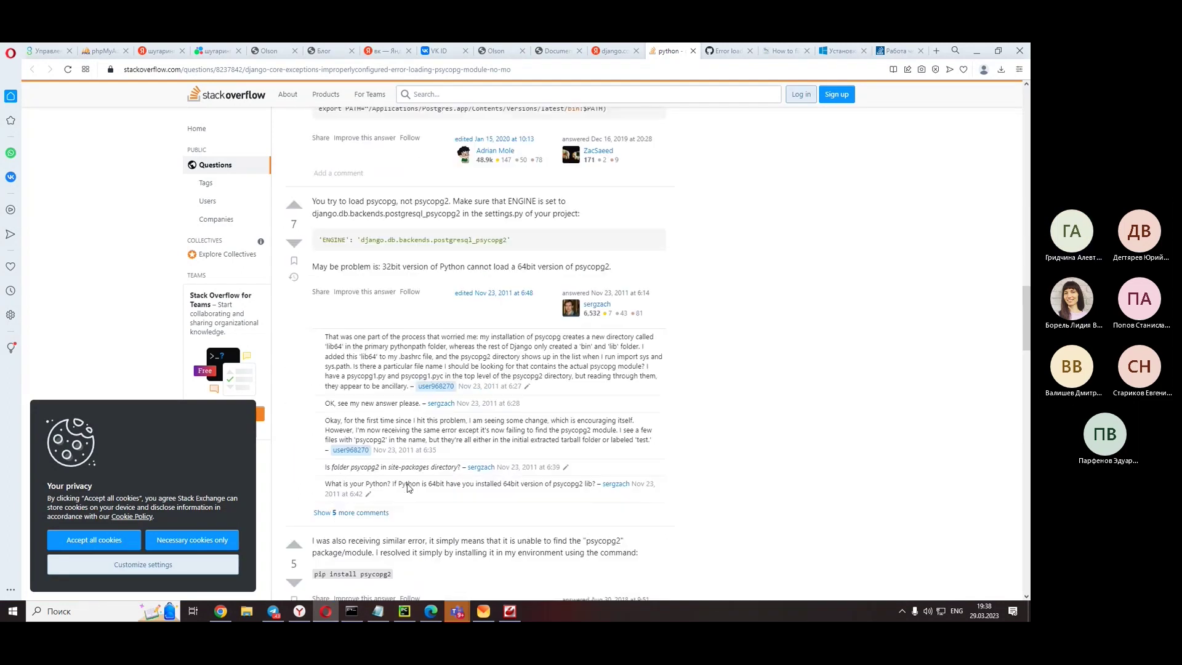
{"action": "scroll", "coordinate": [408, 485], "scroll_direction": "down", "scroll_amount": 2}
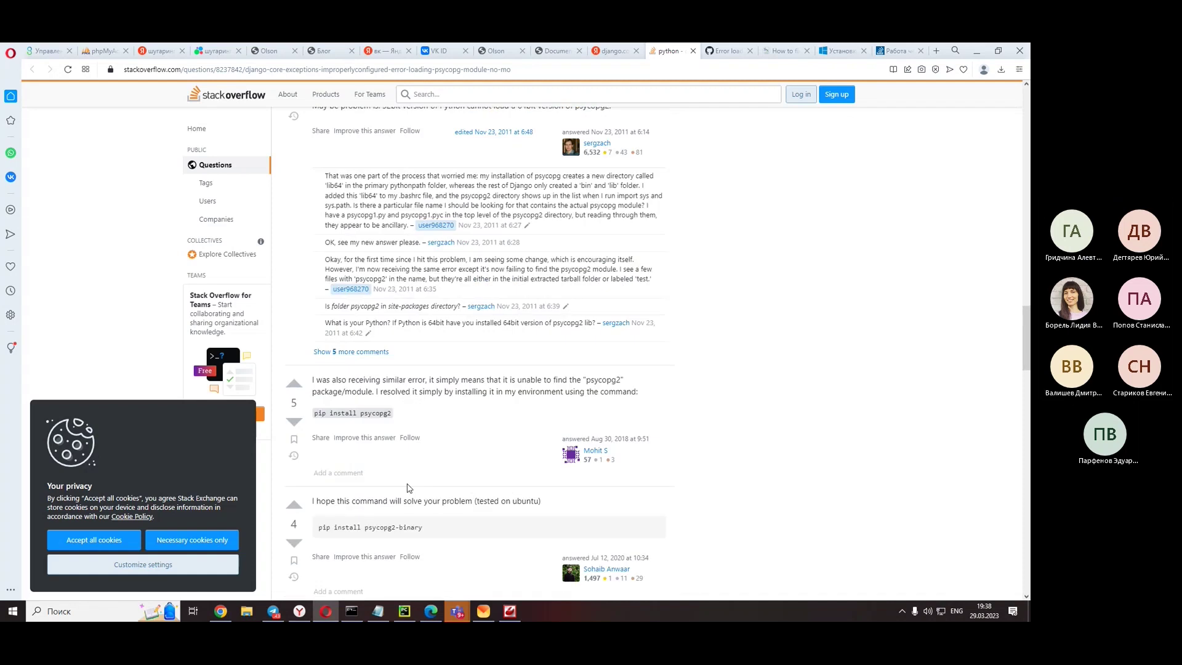
{"action": "left_click_drag", "start_coordinate": [393, 413], "coordinate": [314, 413]}
{"action": "key", "text": "ctrl+c"}
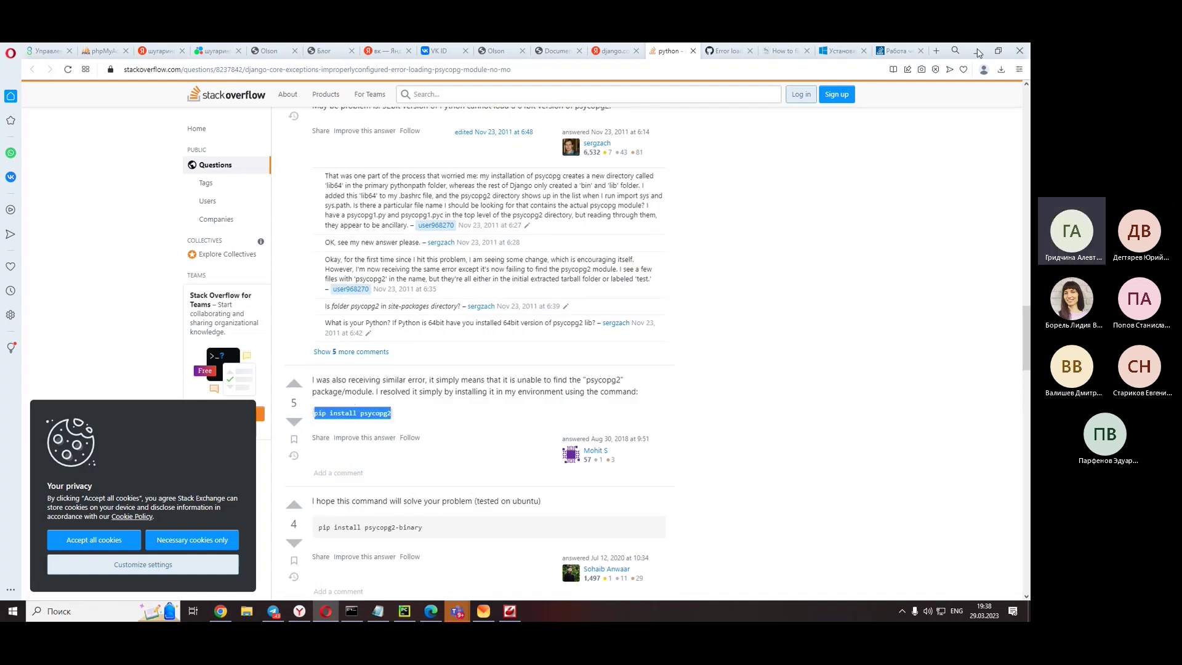
- Post 'pip install psycopg2' in the meeting chat, then bring Stack Overflow back to the front
{"action": "key", "text": "alt+Tab"}
{"action": "key", "text": "ctrl+v"}
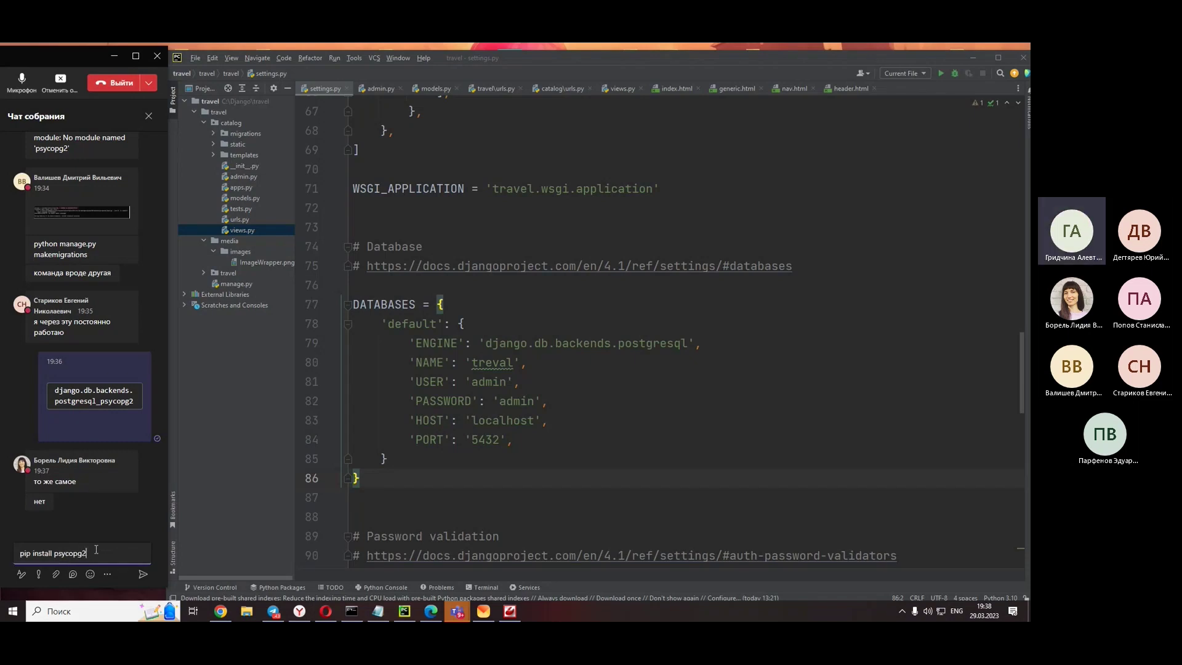
{"action": "key", "text": "Return"}
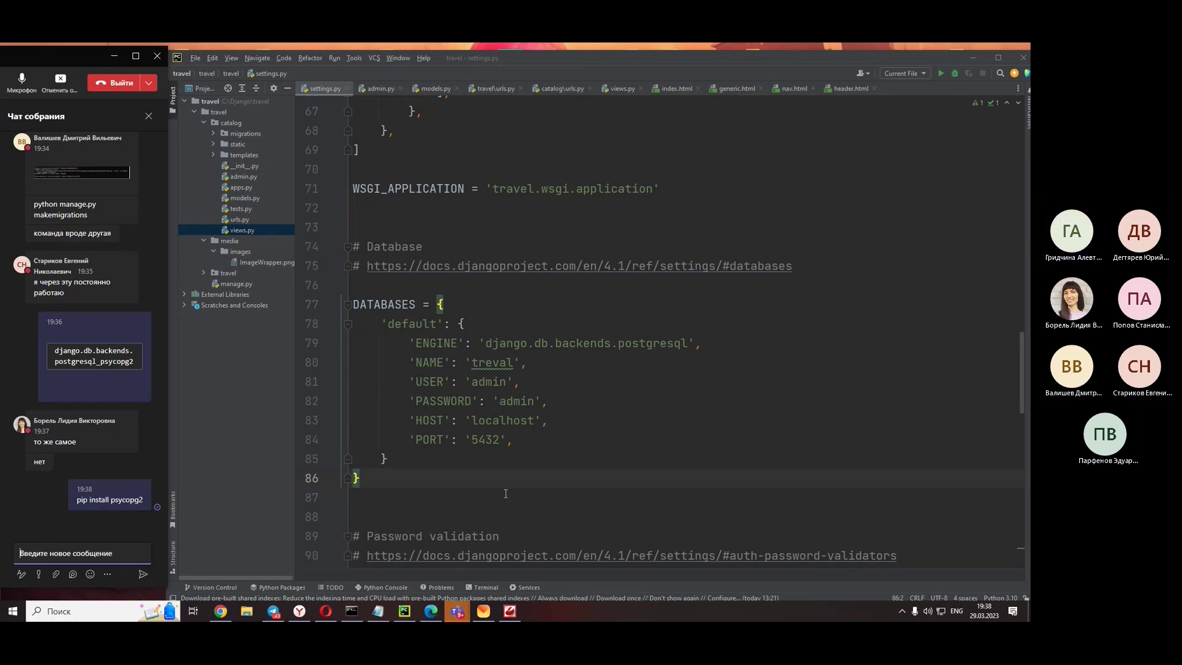
{"action": "left_click", "coordinate": [300, 611]}
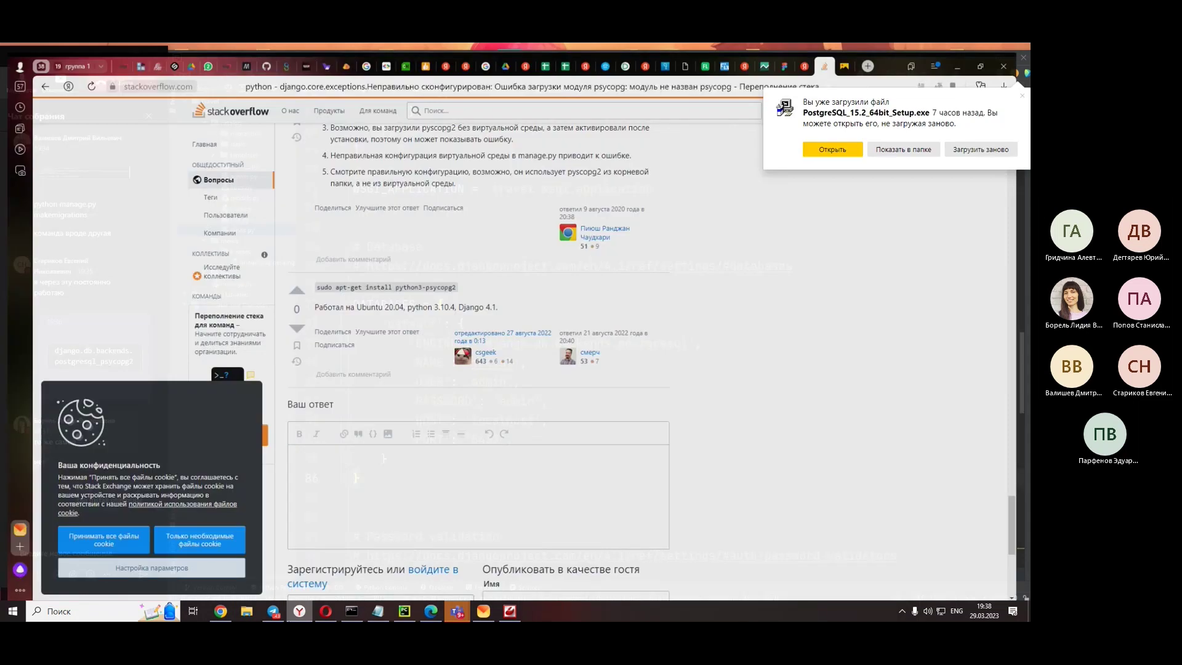
{"action": "scroll", "coordinate": [420, 333], "scroll_direction": "down", "scroll_amount": 4}
{"action": "scroll", "coordinate": [420, 332], "scroll_direction": "up", "scroll_amount": 8}
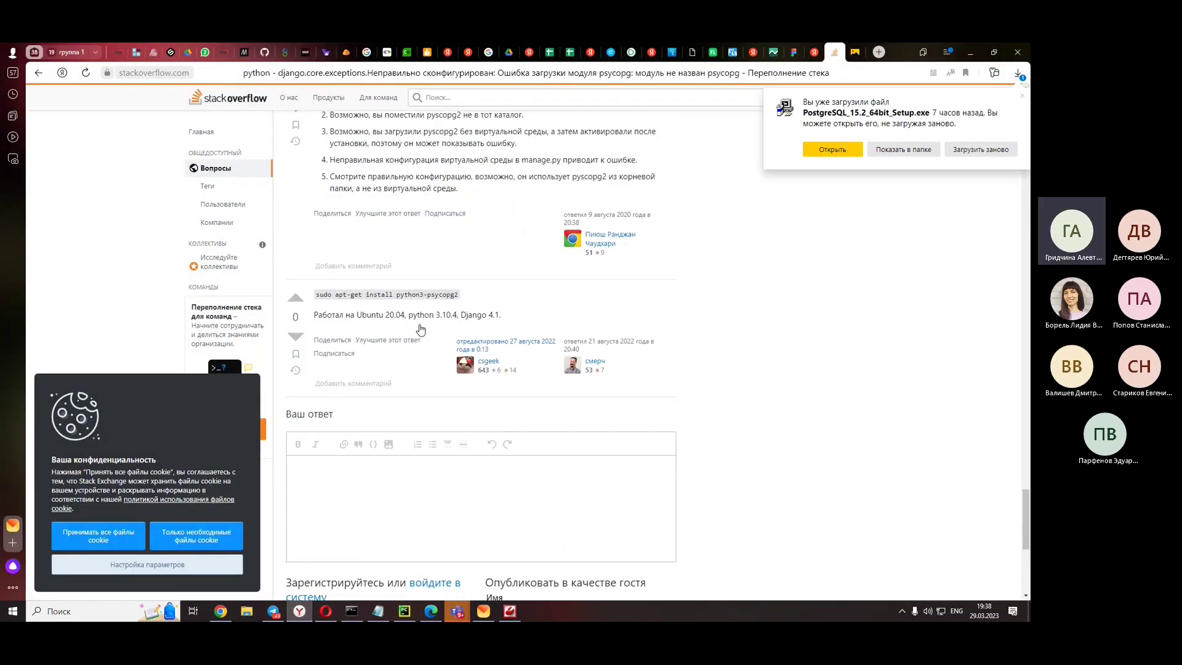
{"action": "mouse_move", "coordinate": [421, 338]}
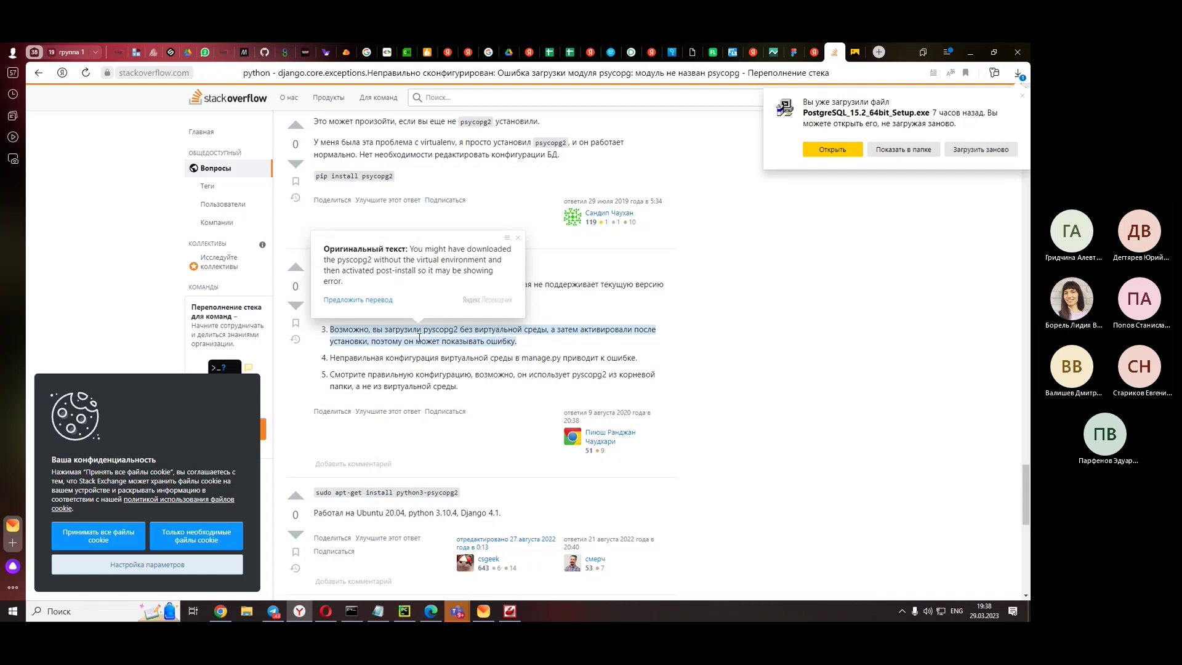
{"action": "scroll", "coordinate": [419, 338], "scroll_direction": "up", "scroll_amount": 3}
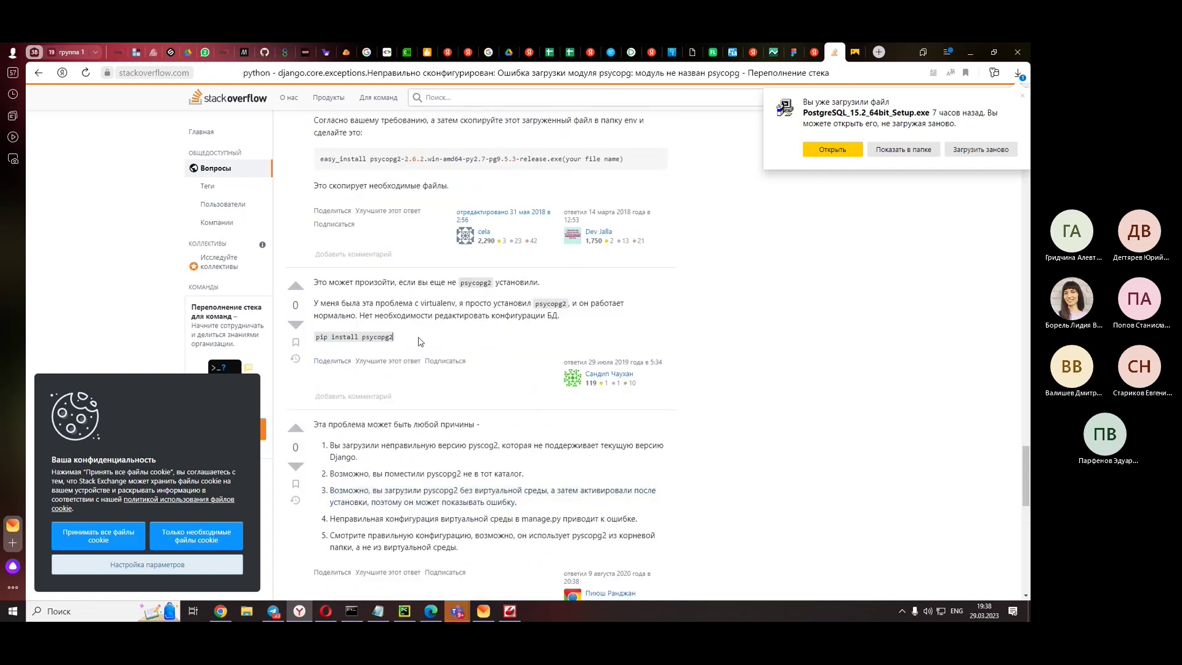
{"action": "scroll", "coordinate": [421, 342], "scroll_direction": "up", "scroll_amount": 3}
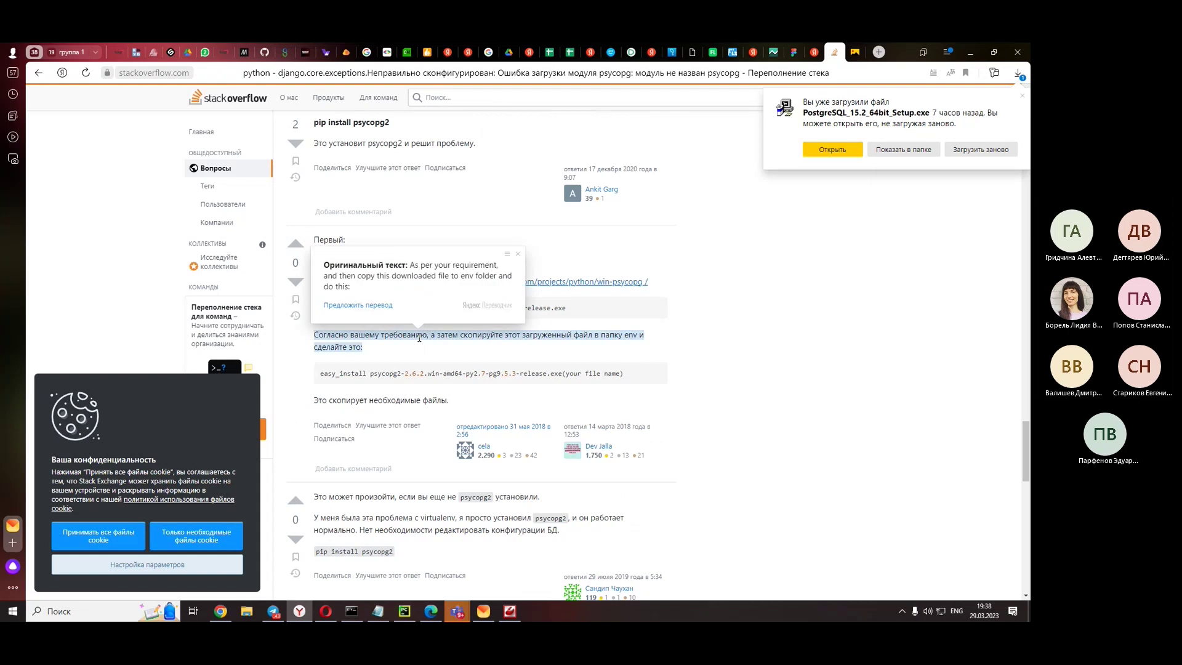
{"action": "scroll", "coordinate": [330, 496], "scroll_direction": "up", "scroll_amount": 4}
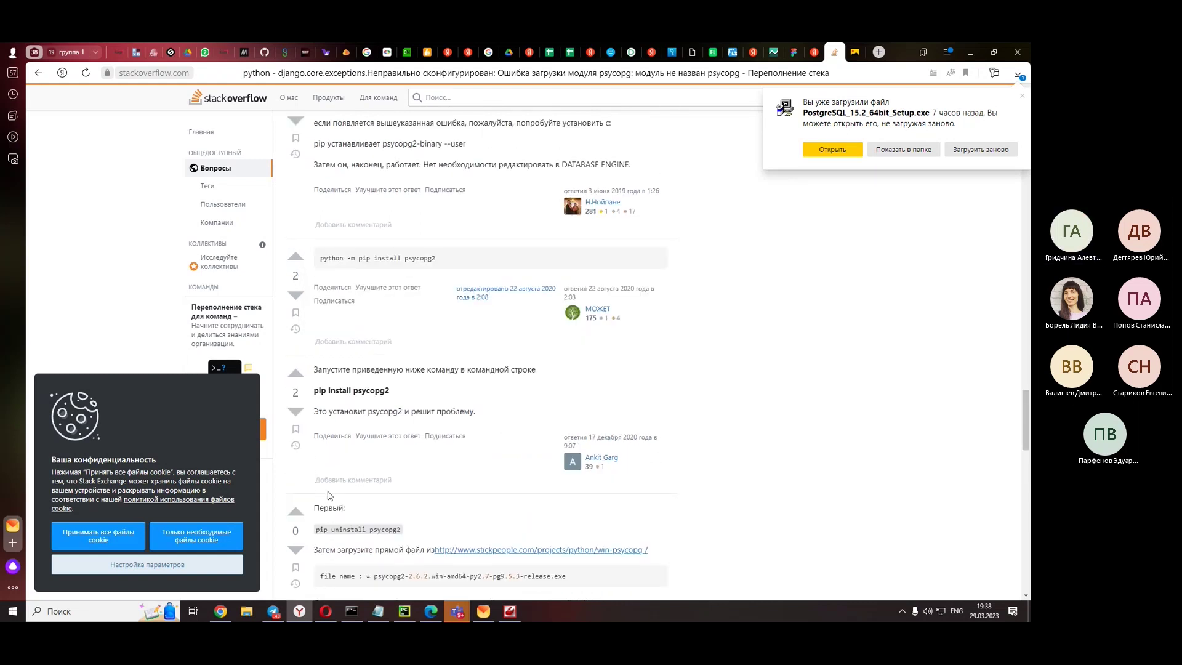
{"action": "scroll", "coordinate": [328, 493], "scroll_direction": "up", "scroll_amount": 2}
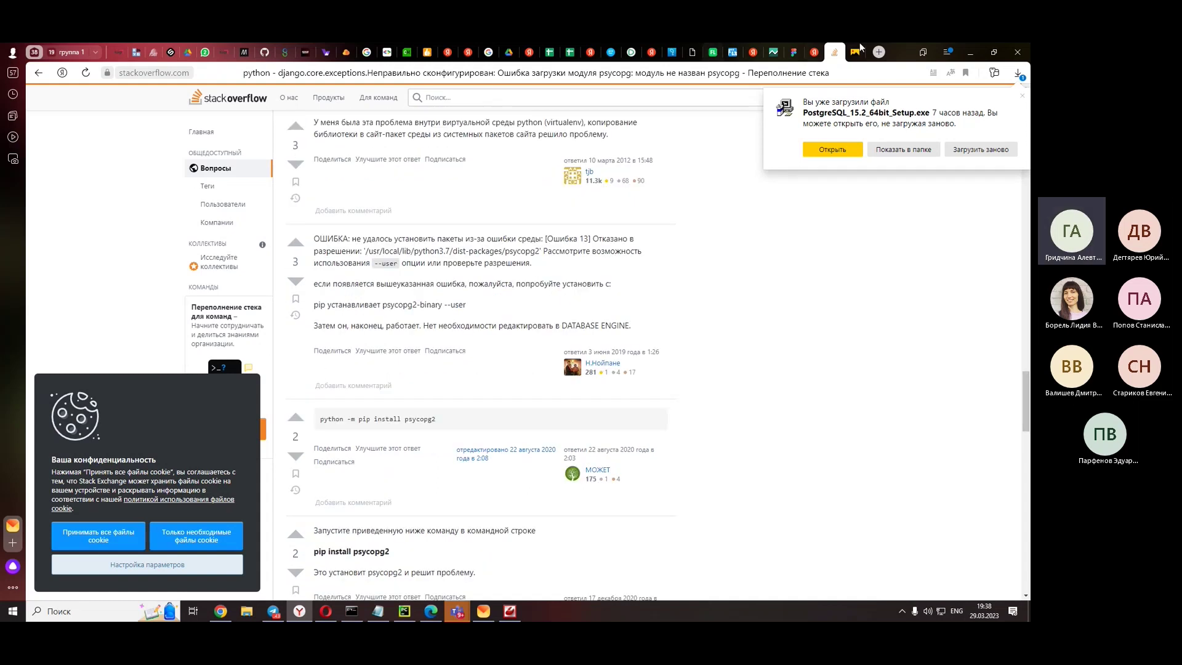
{"action": "left_click", "coordinate": [813, 52]}
- Open the GitHub issue, ngangasn and dark-hamster search results in new tabs
{"action": "right_click", "coordinate": [274, 317]}
{"action": "left_click", "coordinate": [308, 340]}
{"action": "right_click", "coordinate": [291, 407]}
{"action": "left_click", "coordinate": [370, 419]}
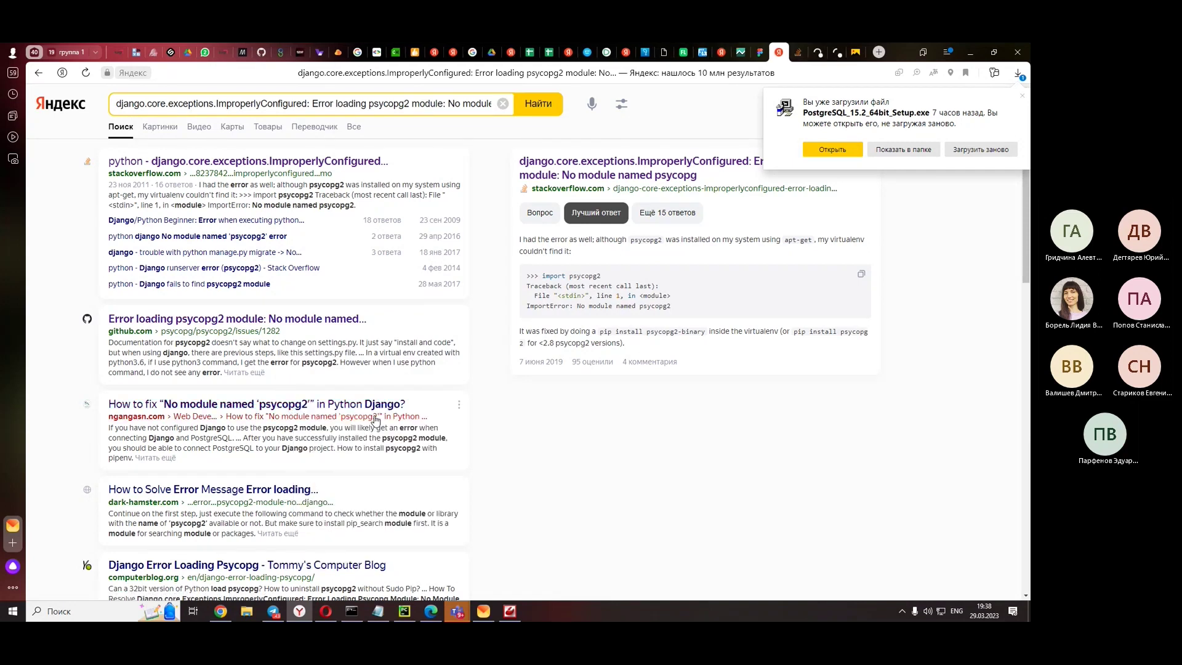
{"action": "scroll", "coordinate": [369, 419], "scroll_direction": "down", "scroll_amount": 2}
{"action": "right_click", "coordinate": [278, 382]}
{"action": "left_click", "coordinate": [314, 390]}
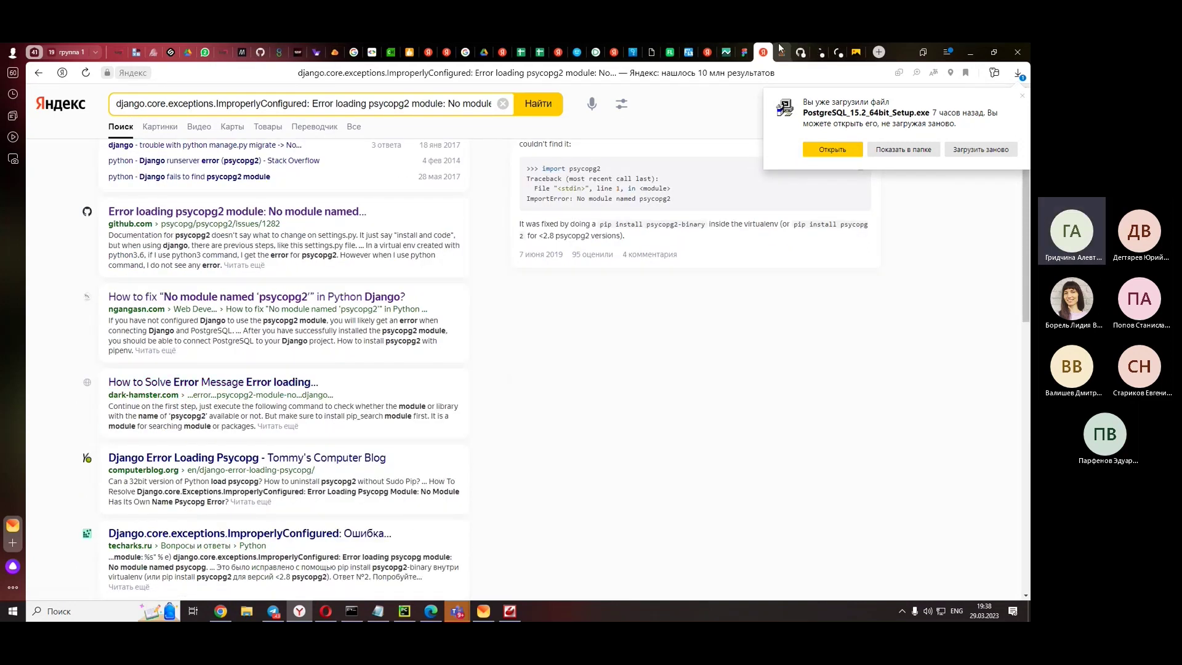
- Switch to the GitHub psycopg2 issue #1282 tab and translate it into Russian
{"action": "left_click", "coordinate": [800, 52]}
{"action": "scroll", "coordinate": [534, 288], "scroll_direction": "down", "scroll_amount": 3}
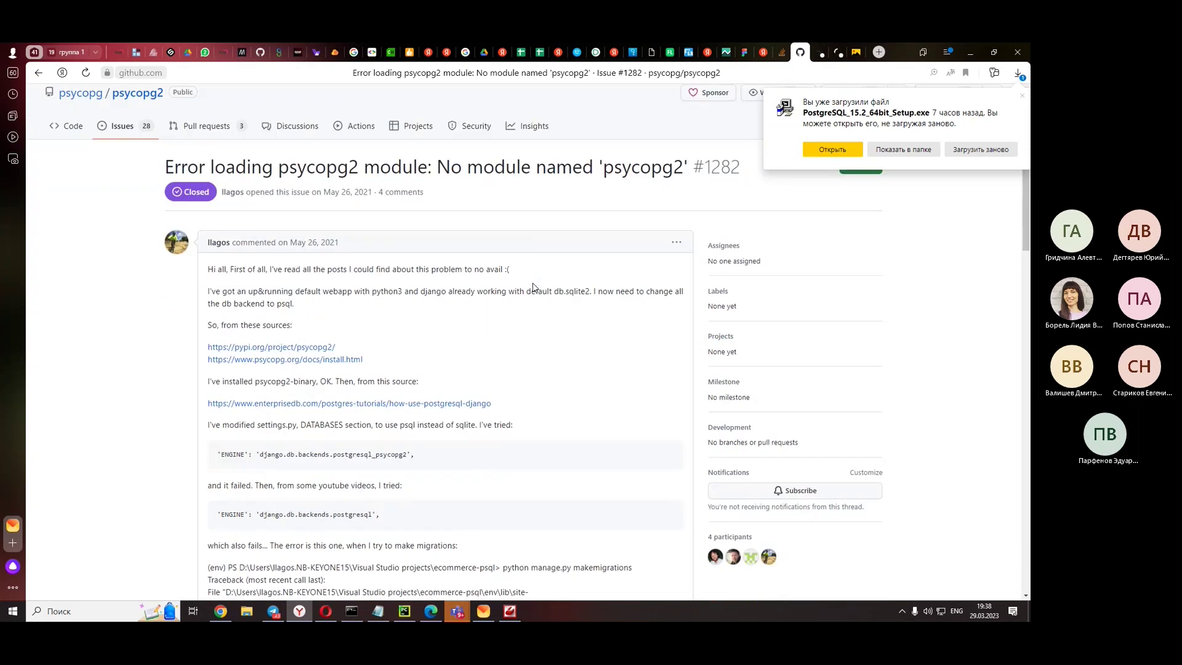
{"action": "scroll", "coordinate": [948, 237], "scroll_direction": "down", "scroll_amount": 4}
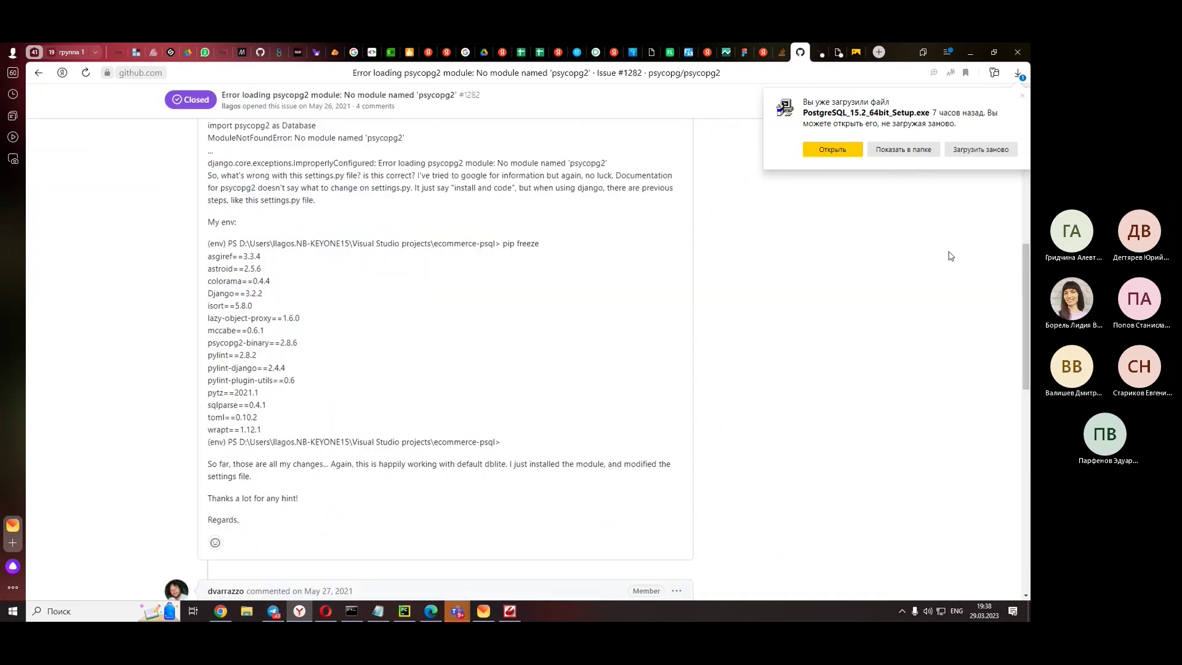
{"action": "scroll", "coordinate": [940, 246], "scroll_direction": "up", "scroll_amount": 4}
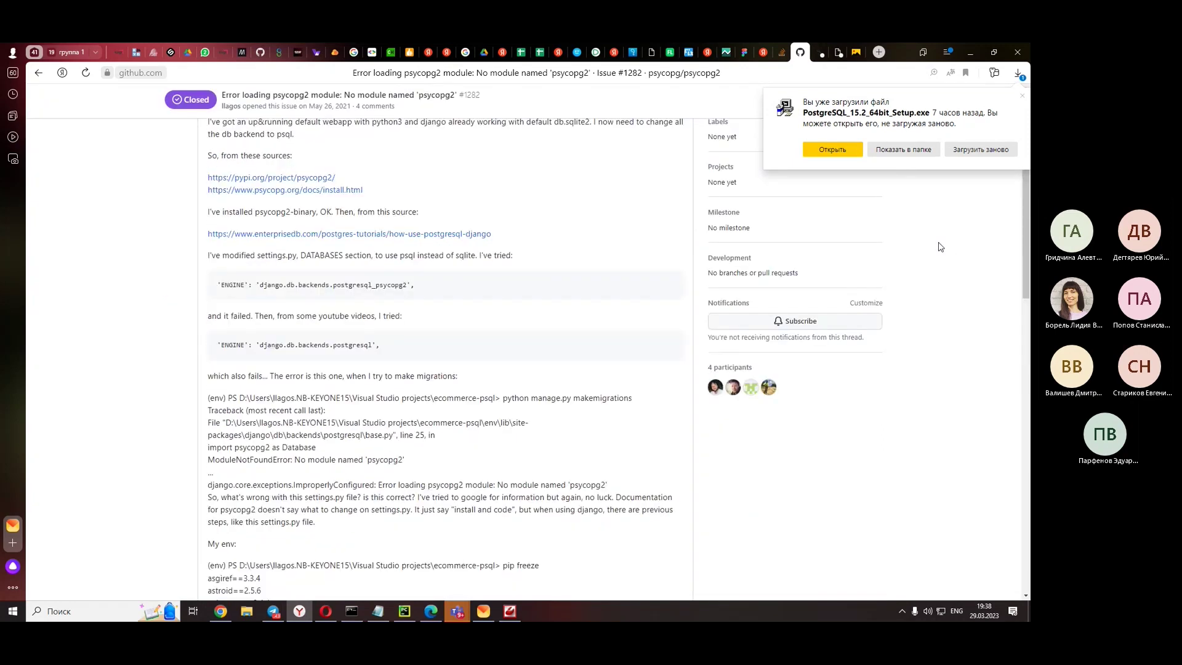
{"action": "right_click", "coordinate": [85, 328]}
{"action": "left_click", "coordinate": [123, 429]}
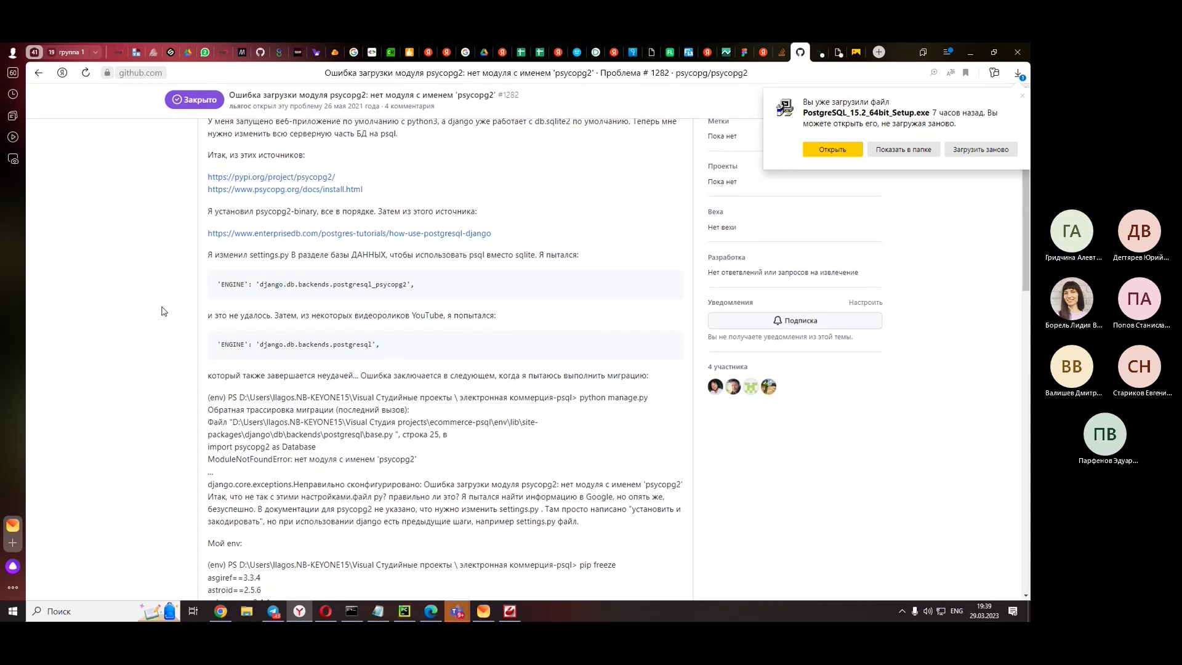
- Read the translated issue comments down to the psycopg2-binary fix, dismissing the page menu
{"action": "scroll", "coordinate": [163, 311], "scroll_direction": "down", "scroll_amount": 3}
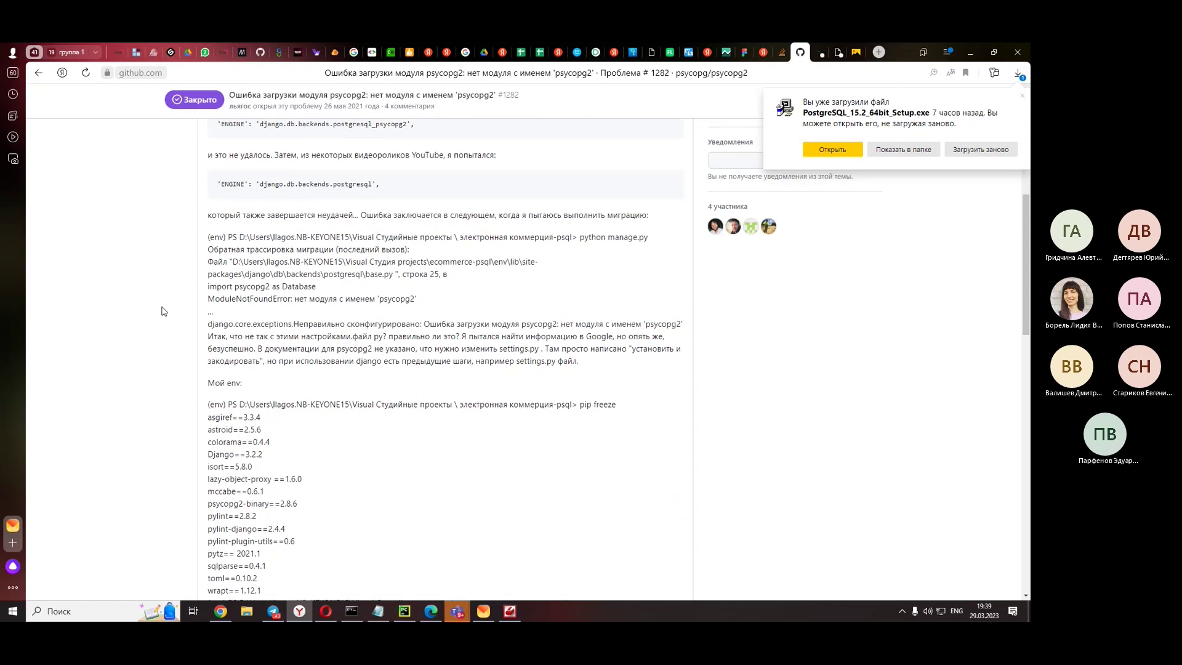
{"action": "scroll", "coordinate": [163, 311], "scroll_direction": "down", "scroll_amount": 2}
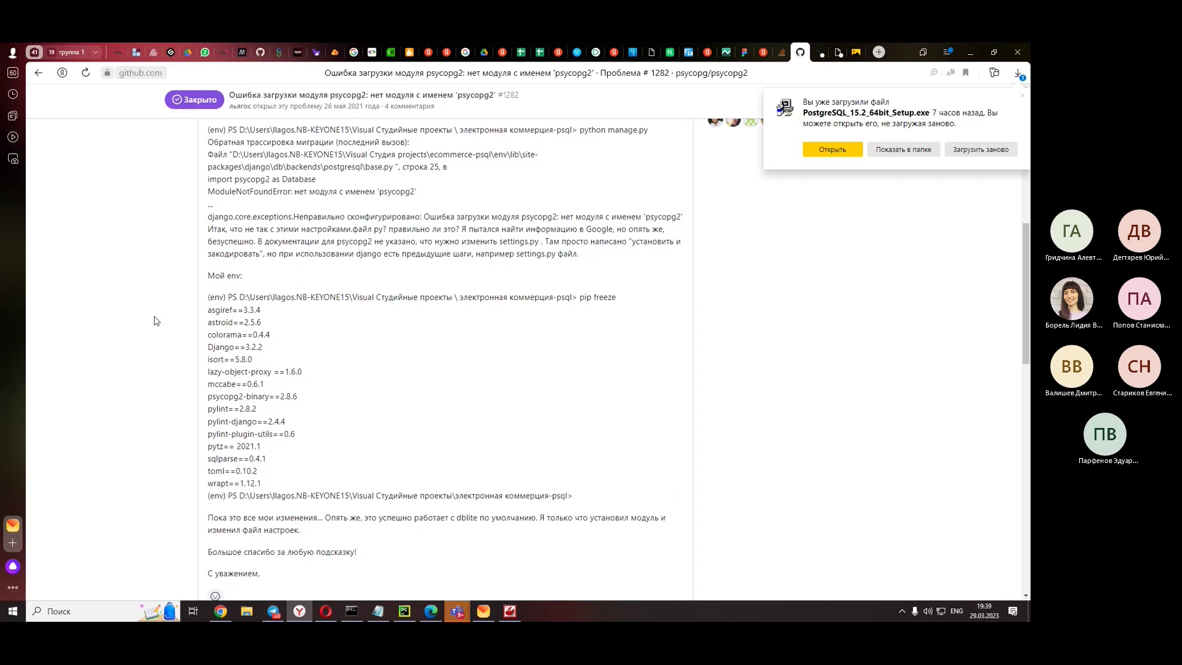
{"action": "scroll", "coordinate": [156, 321], "scroll_direction": "down", "scroll_amount": 1}
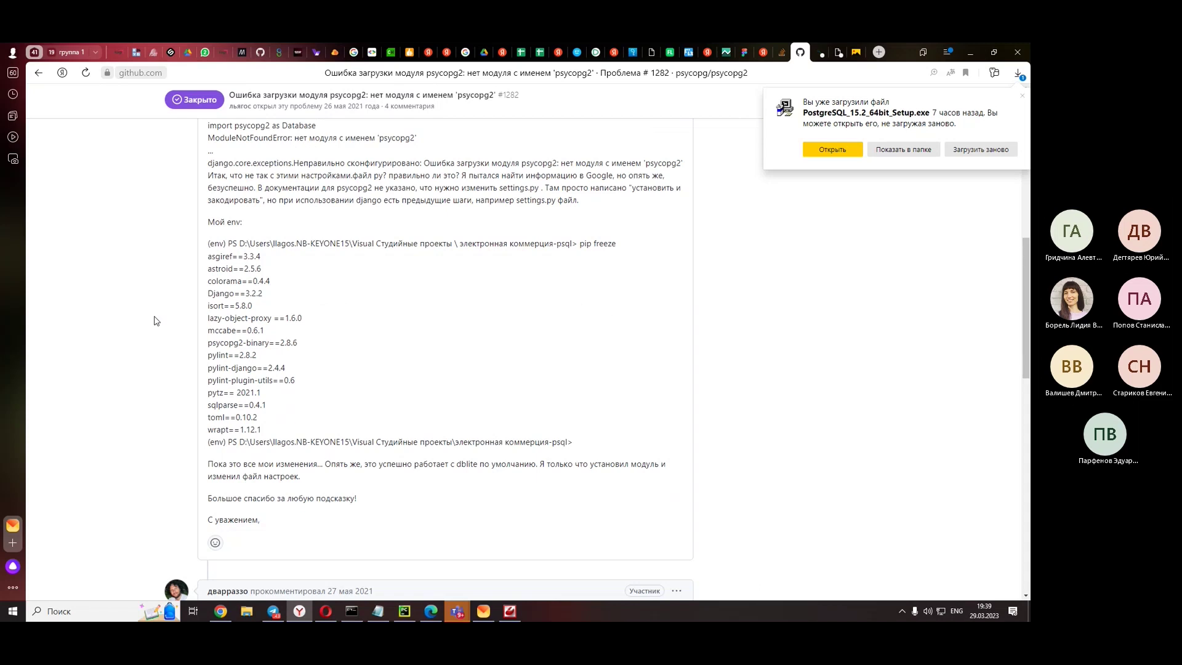
{"action": "scroll", "coordinate": [157, 320], "scroll_direction": "down", "scroll_amount": 4}
{"action": "scroll", "coordinate": [156, 321], "scroll_direction": "down", "scroll_amount": 2}
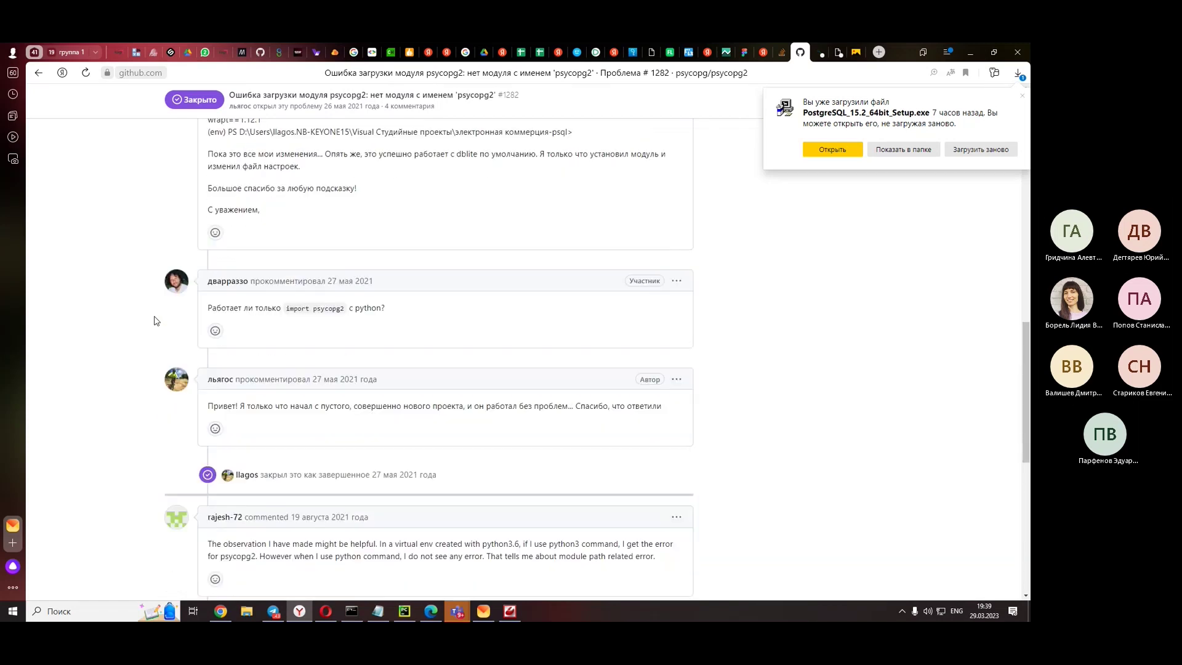
{"action": "scroll", "coordinate": [157, 321], "scroll_direction": "down", "scroll_amount": 2}
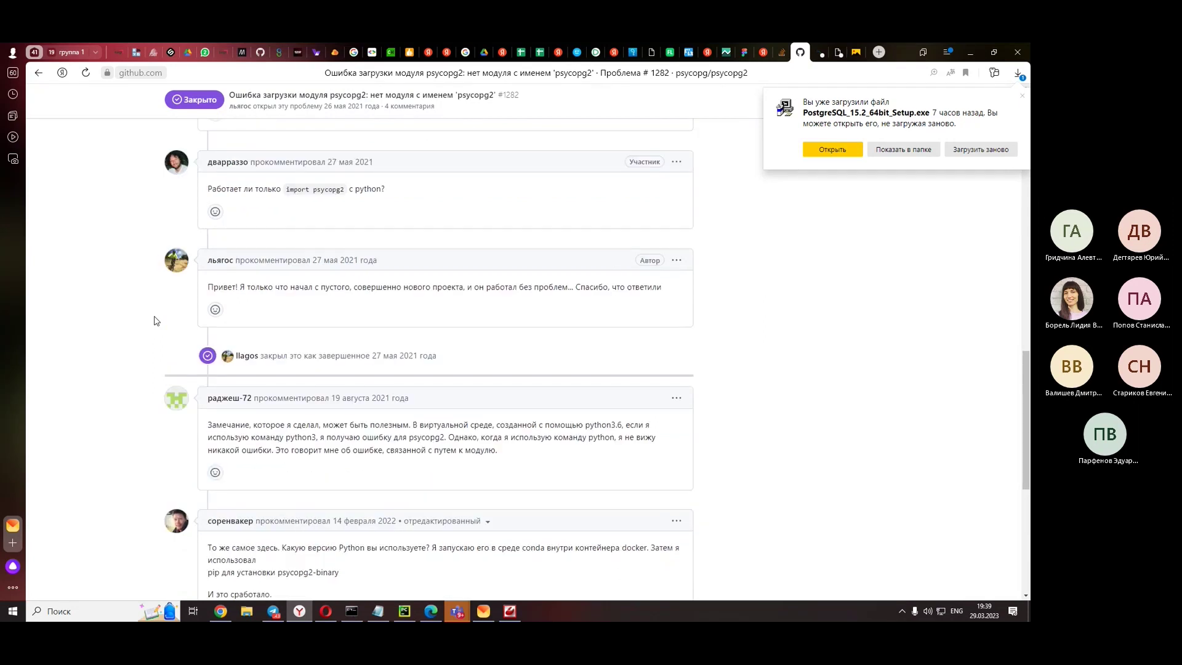
{"action": "scroll", "coordinate": [157, 321], "scroll_direction": "down", "scroll_amount": 3}
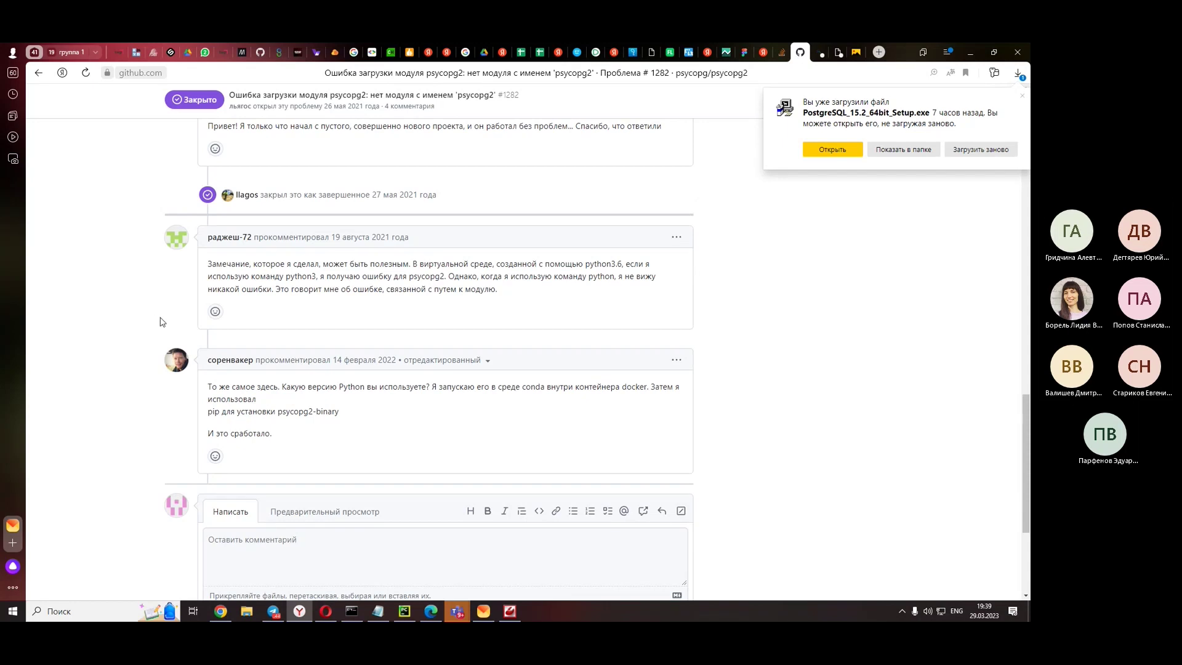
{"action": "scroll", "coordinate": [160, 321], "scroll_direction": "down", "scroll_amount": 2}
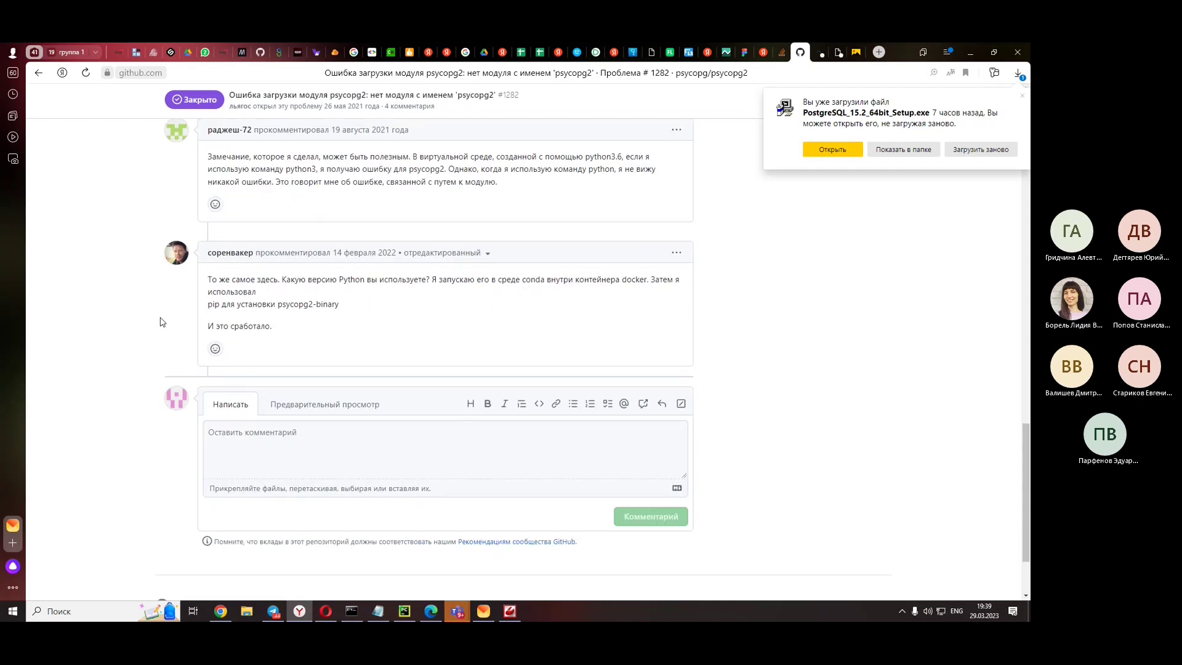
{"action": "right_click", "coordinate": [155, 282]}
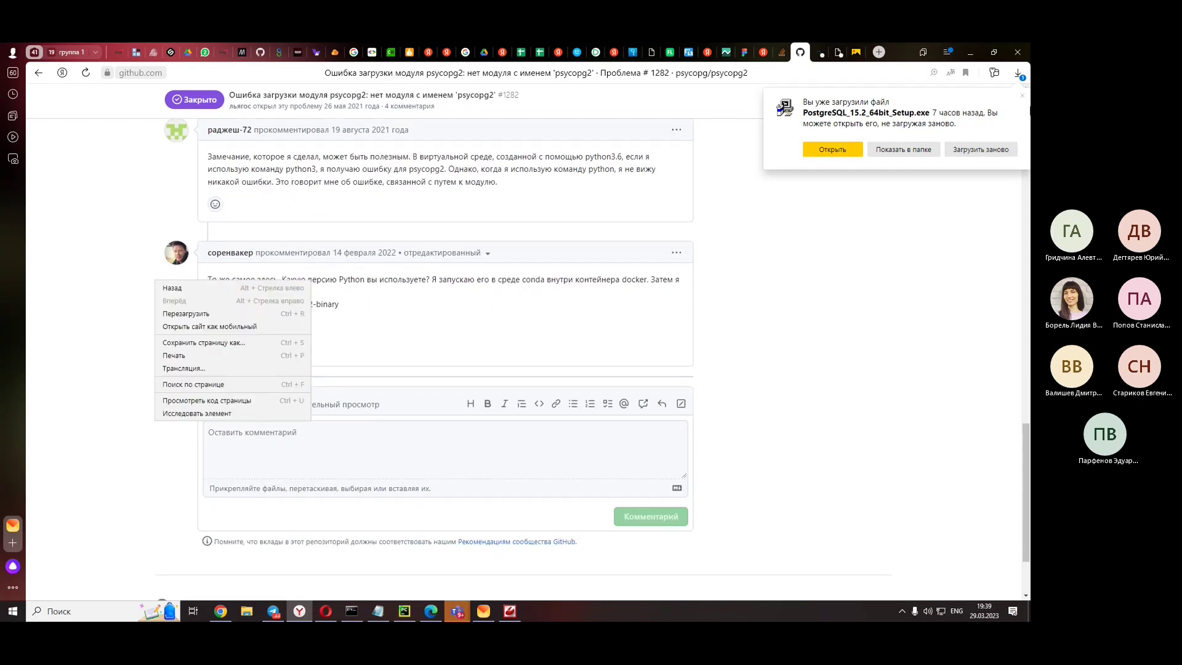
{"action": "left_click", "coordinate": [127, 285]}
{"action": "right_click", "coordinate": [127, 285]}
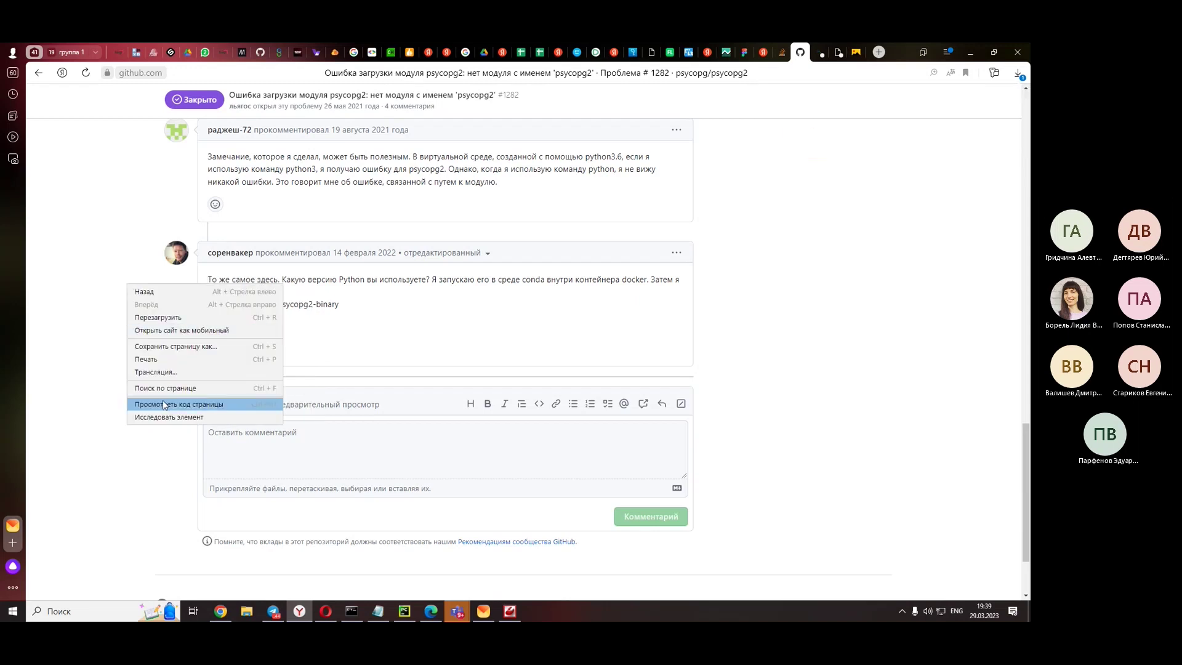
{"action": "left_click", "coordinate": [801, 53]}
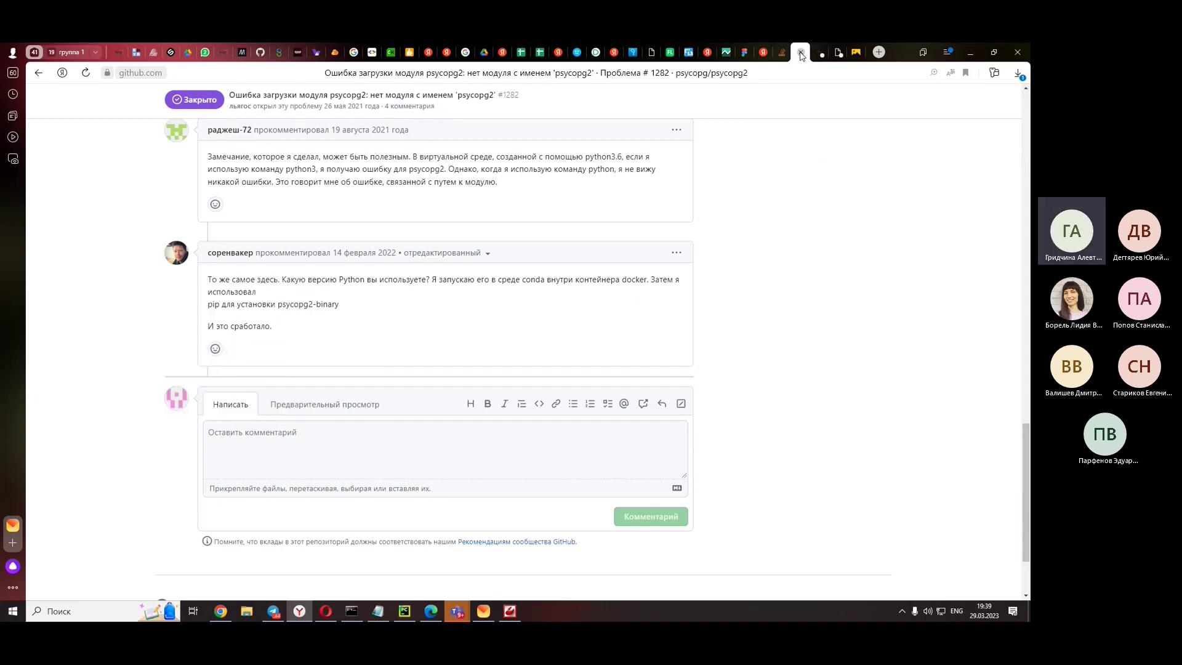
- Close the GitHub issue tab and translate the ngangasn psycopg2 article into Russian
{"action": "left_click", "coordinate": [801, 54]}
{"action": "scroll", "coordinate": [515, 338], "scroll_direction": "down", "scroll_amount": 5}
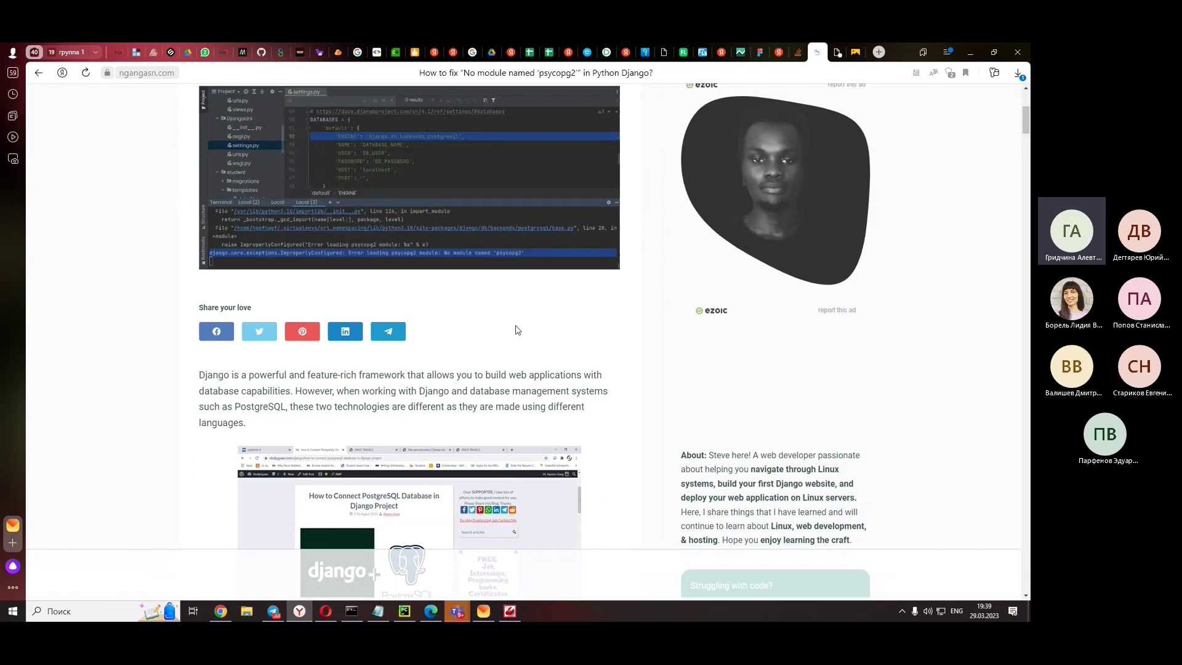
{"action": "scroll", "coordinate": [520, 332], "scroll_direction": "down", "scroll_amount": 5}
{"action": "scroll", "coordinate": [520, 332], "scroll_direction": "down", "scroll_amount": 10}
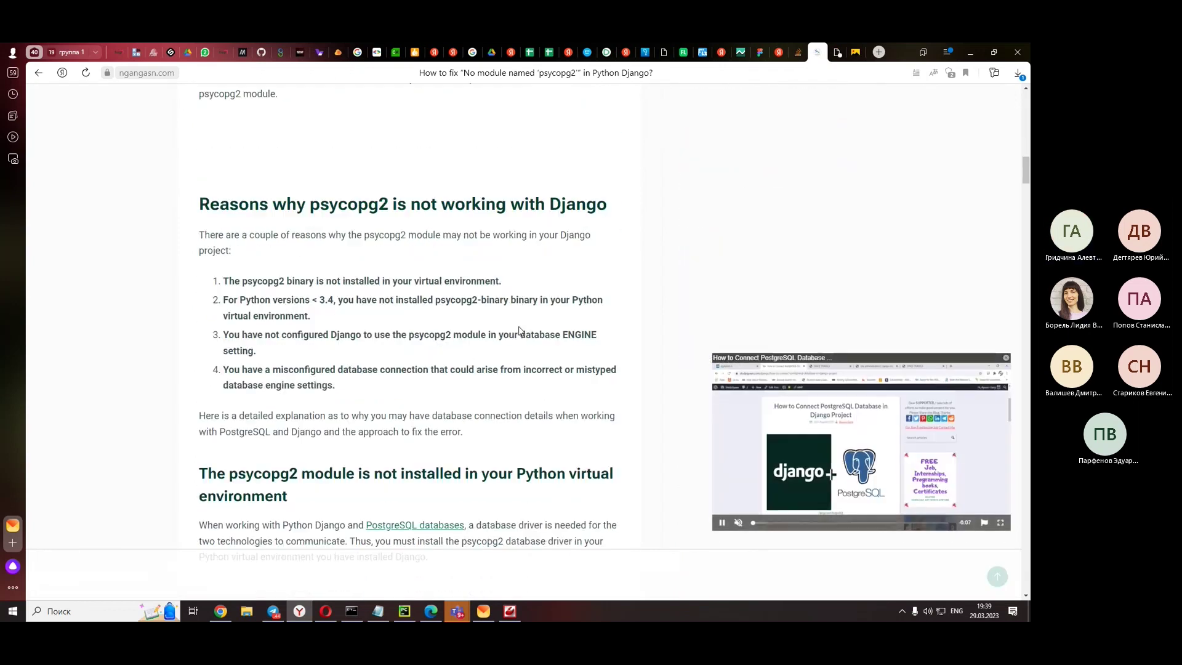
{"action": "scroll", "coordinate": [519, 332], "scroll_direction": "down", "scroll_amount": 5}
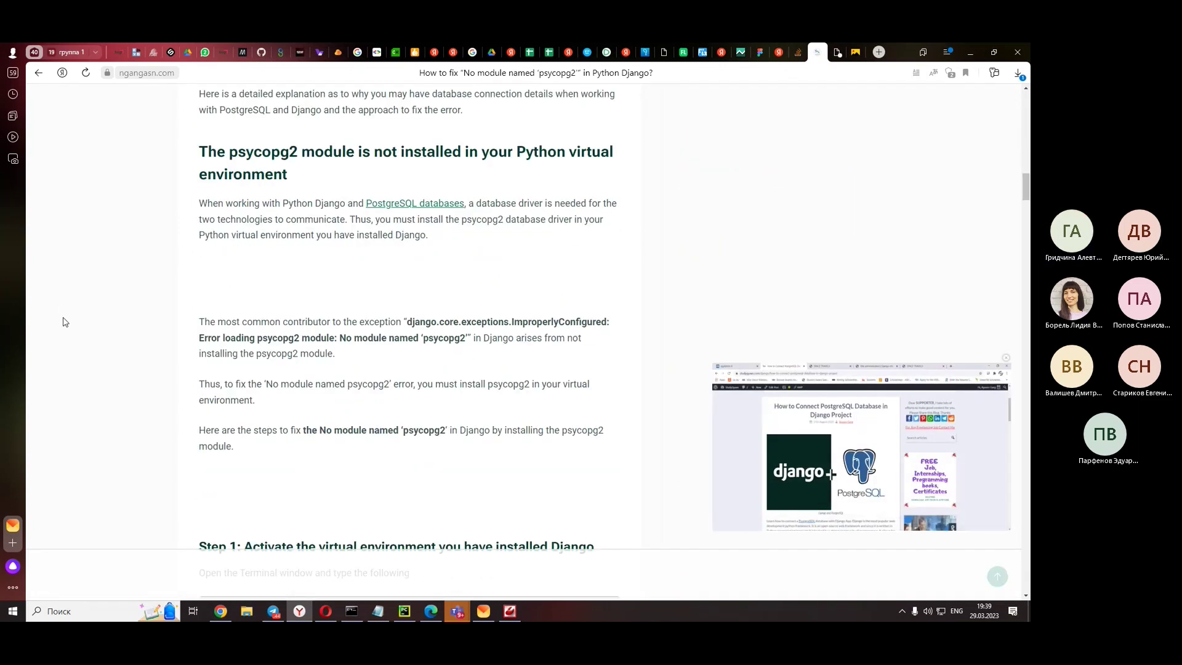
{"action": "right_click", "coordinate": [83, 339]}
{"action": "left_click", "coordinate": [124, 440]}
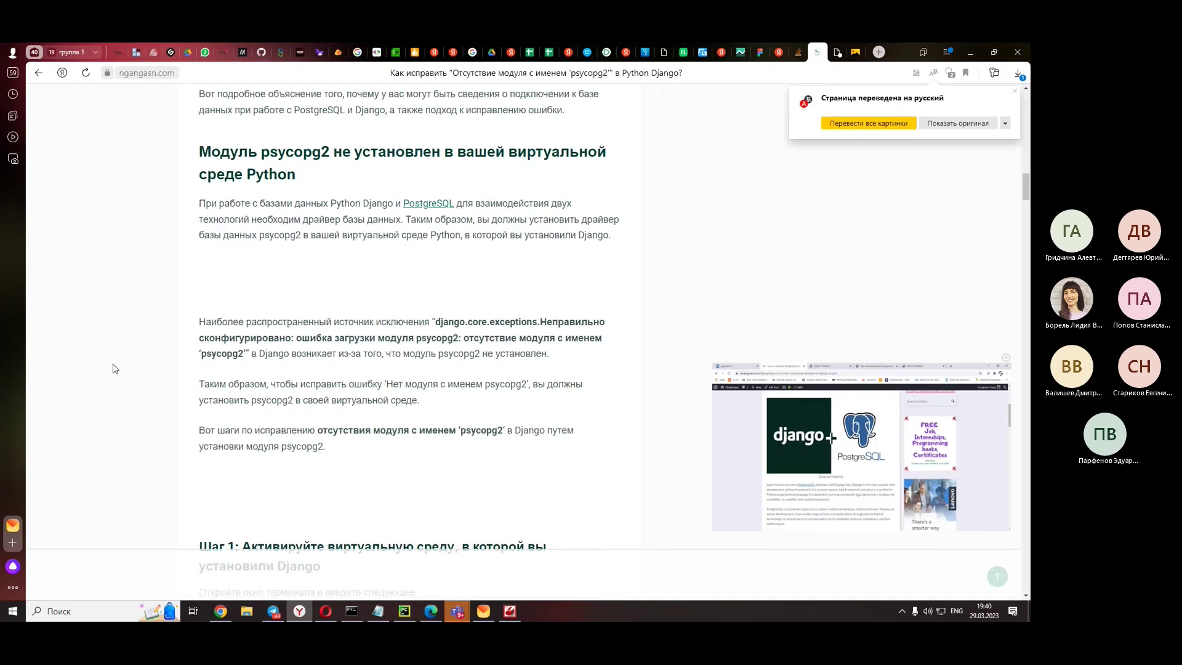
- Read through the translated ngangasn article, then return to settings.py in PyCharm
{"action": "scroll", "coordinate": [112, 369], "scroll_direction": "down", "scroll_amount": 4}
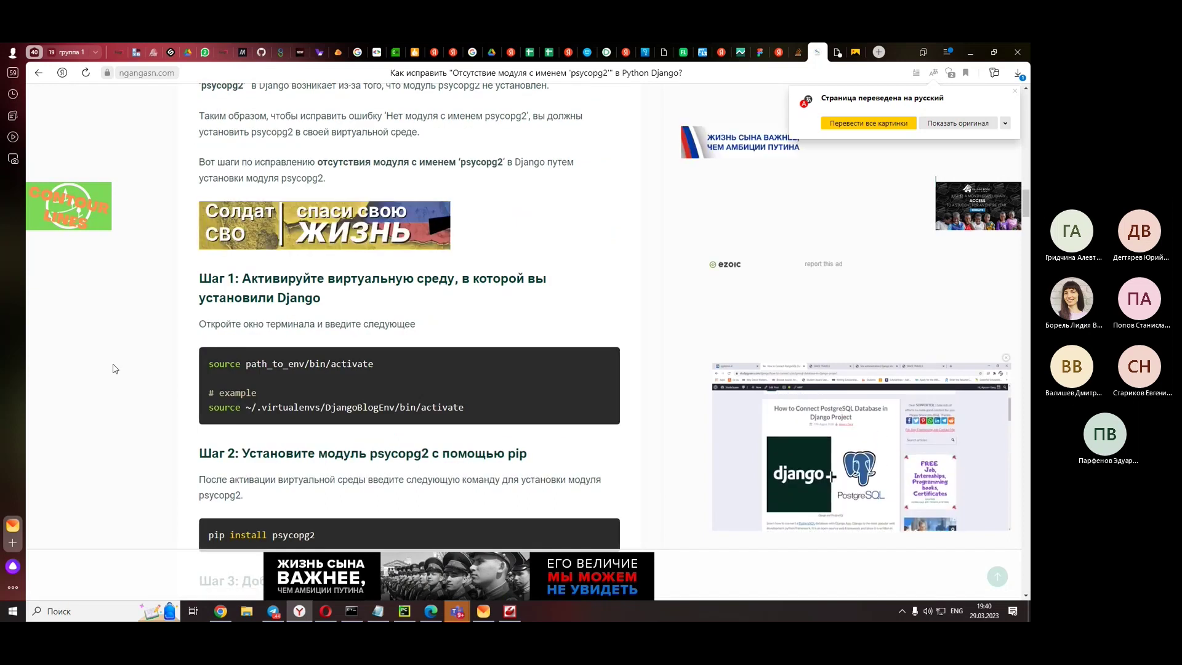
{"action": "scroll", "coordinate": [113, 369], "scroll_direction": "down", "scroll_amount": 3}
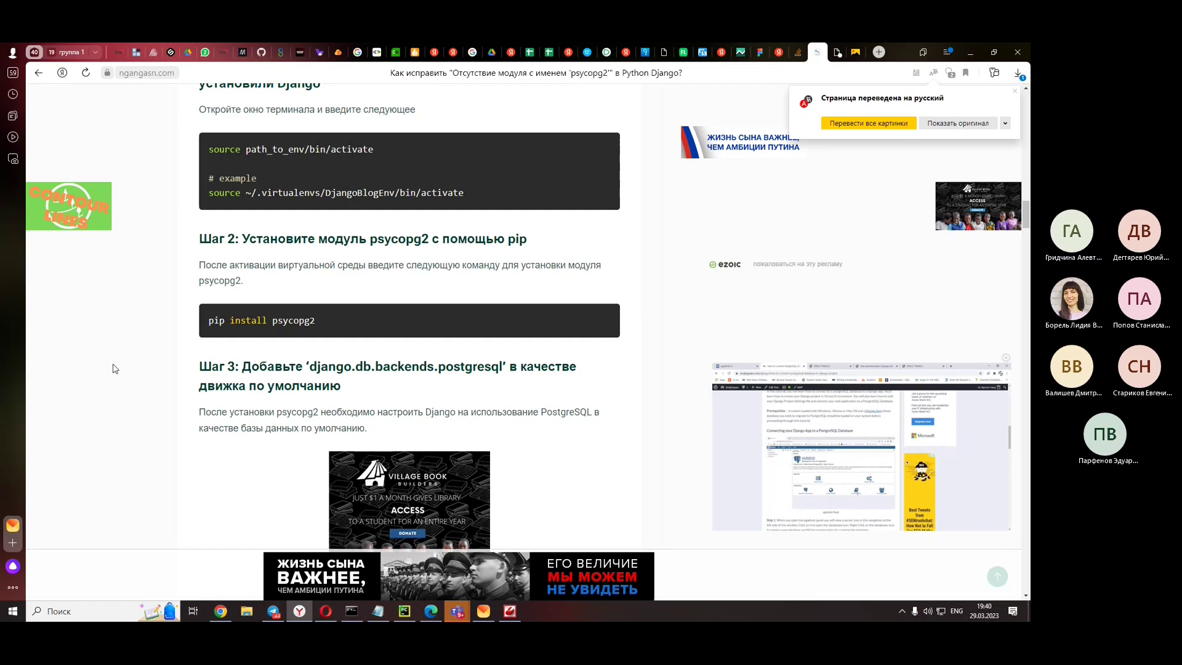
{"action": "scroll", "coordinate": [113, 369], "scroll_direction": "down", "scroll_amount": 6}
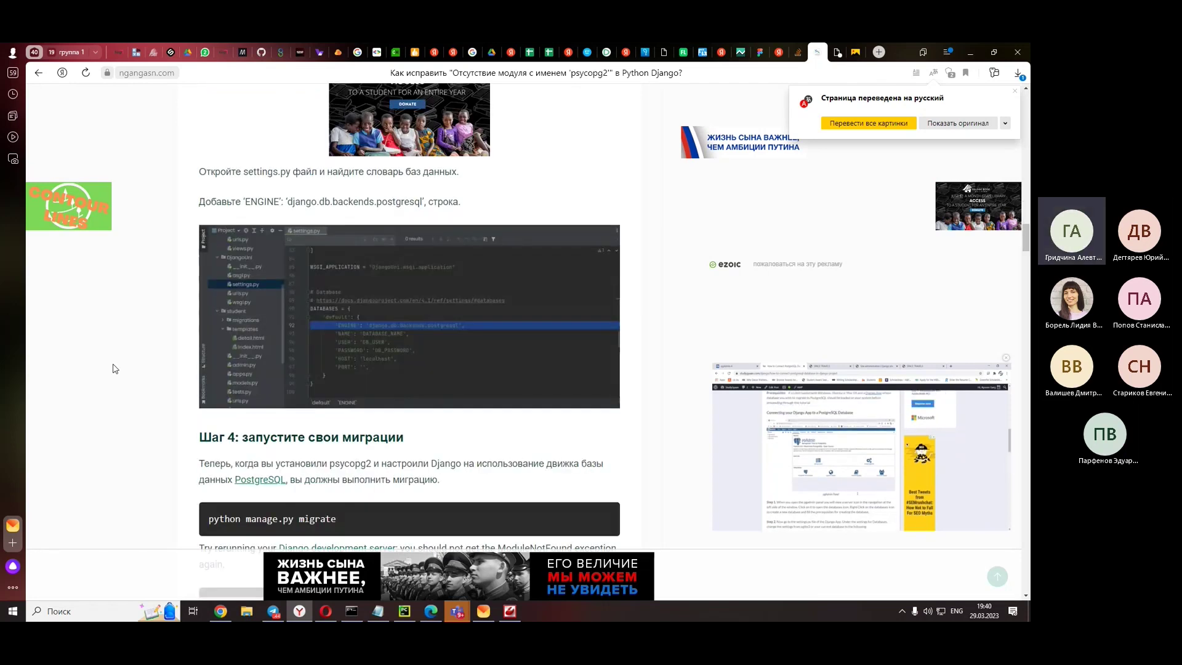
{"action": "scroll", "coordinate": [113, 368], "scroll_direction": "down", "scroll_amount": 4}
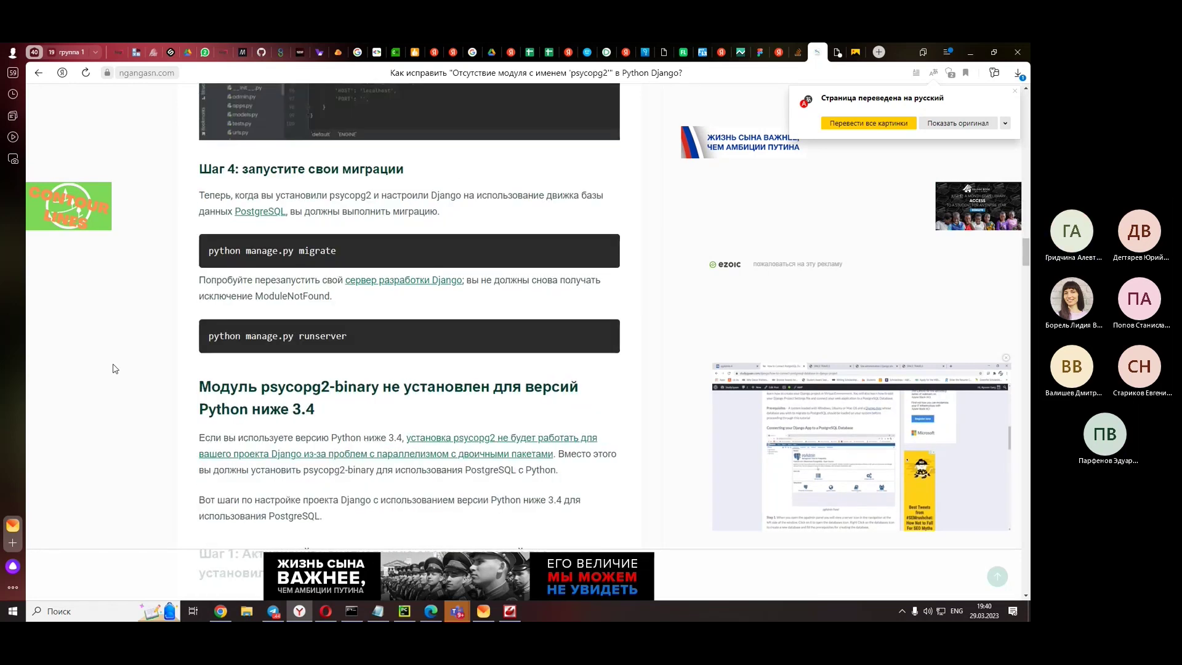
{"action": "scroll", "coordinate": [113, 369], "scroll_direction": "down", "scroll_amount": 5}
{"action": "scroll", "coordinate": [114, 369], "scroll_direction": "down", "scroll_amount": 5}
{"action": "scroll", "coordinate": [114, 369], "scroll_direction": "up", "scroll_amount": 5}
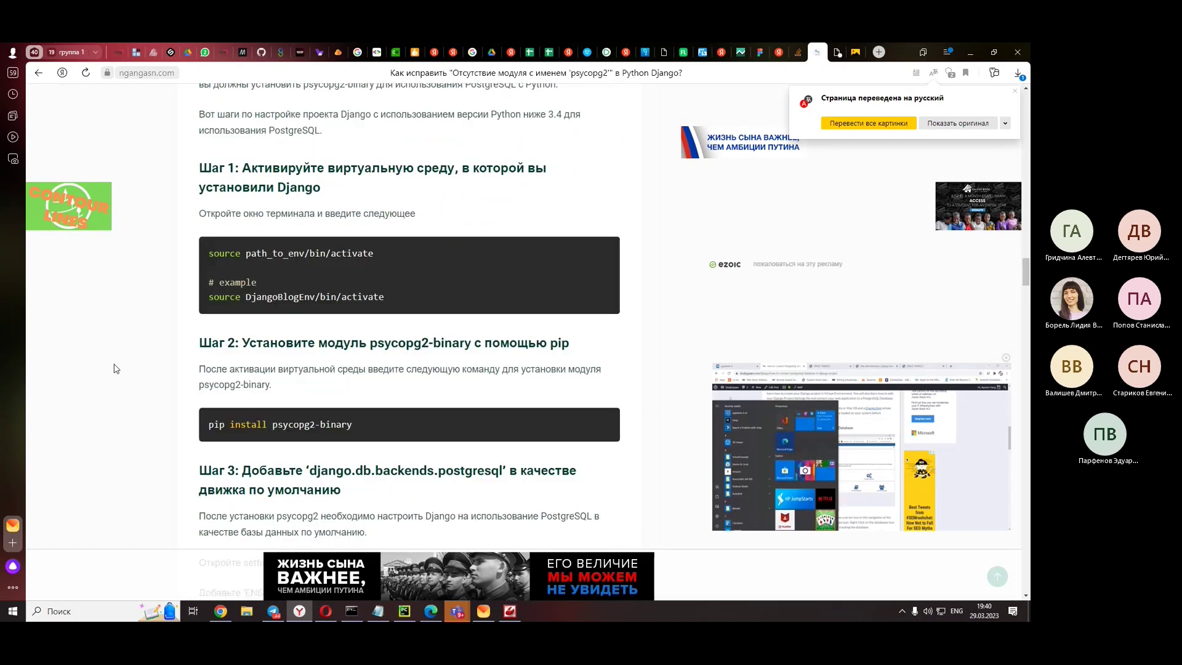
{"action": "scroll", "coordinate": [113, 368], "scroll_direction": "down", "scroll_amount": 3}
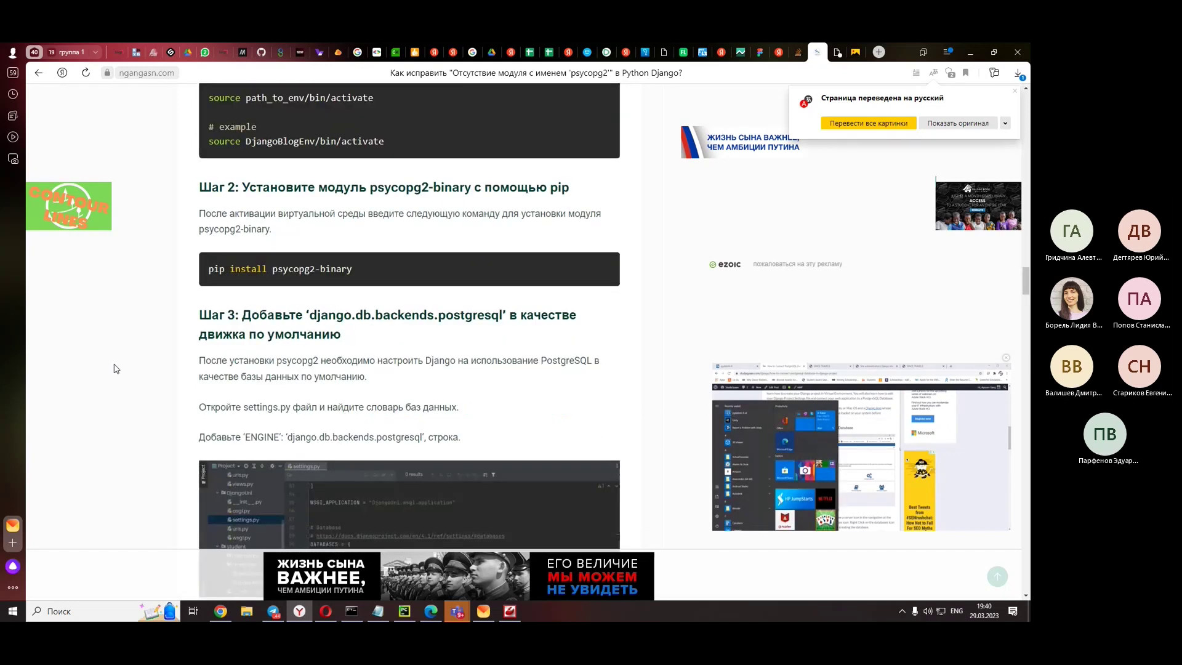
{"action": "scroll", "coordinate": [114, 369], "scroll_direction": "down", "scroll_amount": 2}
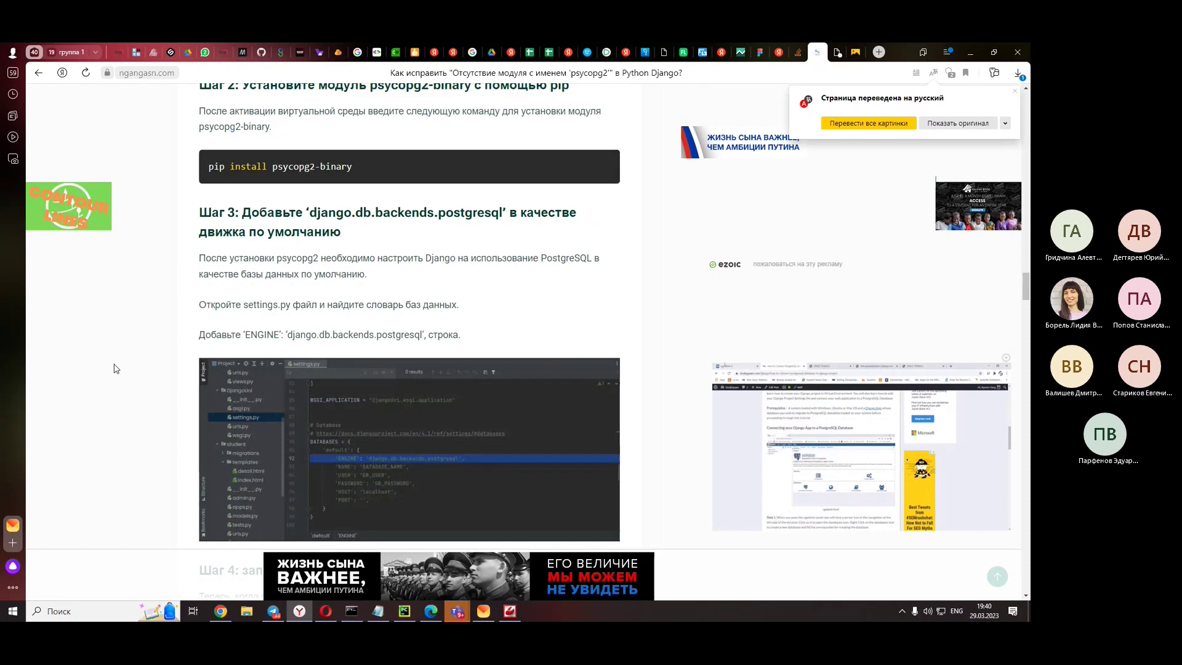
{"action": "scroll", "coordinate": [114, 368], "scroll_direction": "down", "scroll_amount": 5}
{"action": "scroll", "coordinate": [114, 369], "scroll_direction": "down", "scroll_amount": 2}
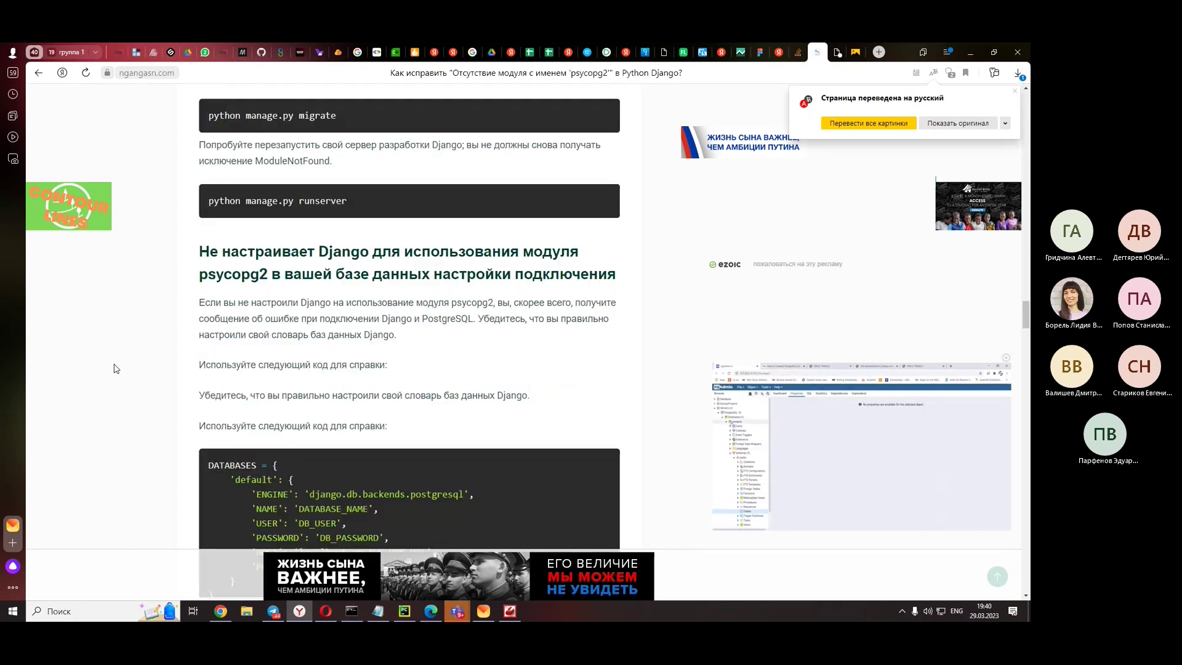
{"action": "scroll", "coordinate": [114, 369], "scroll_direction": "down", "scroll_amount": 5}
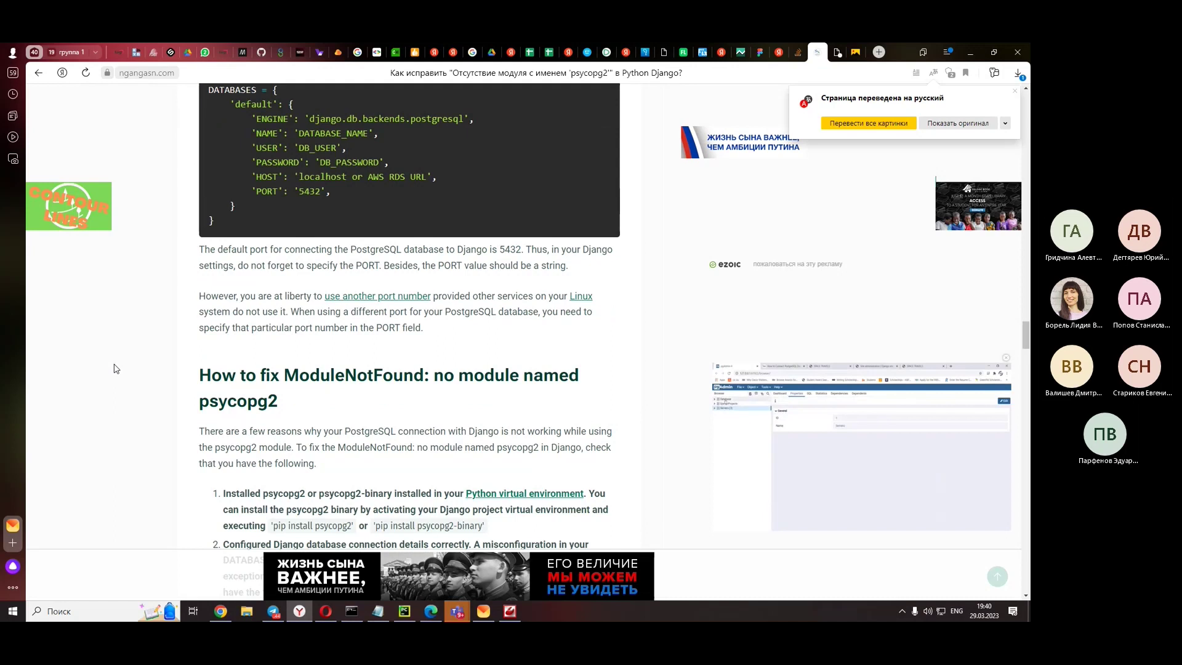
{"action": "scroll", "coordinate": [114, 368], "scroll_direction": "down", "scroll_amount": 3}
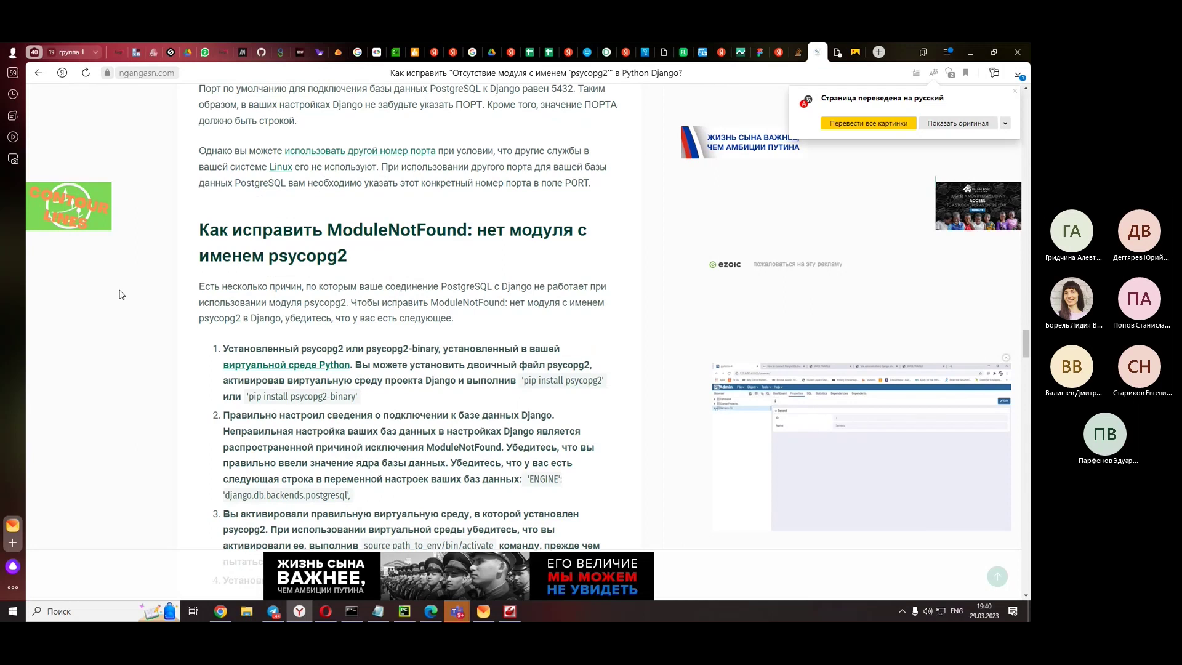
{"action": "scroll", "coordinate": [121, 295], "scroll_direction": "down", "scroll_amount": 2}
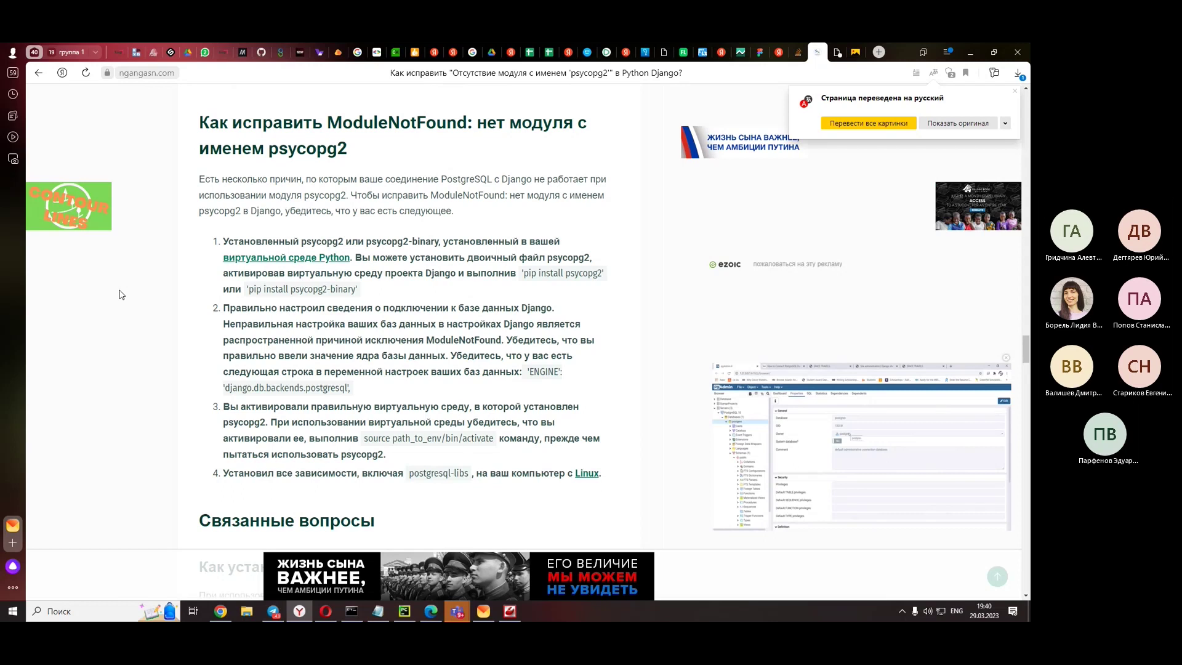
{"action": "scroll", "coordinate": [122, 294], "scroll_direction": "down", "scroll_amount": 2}
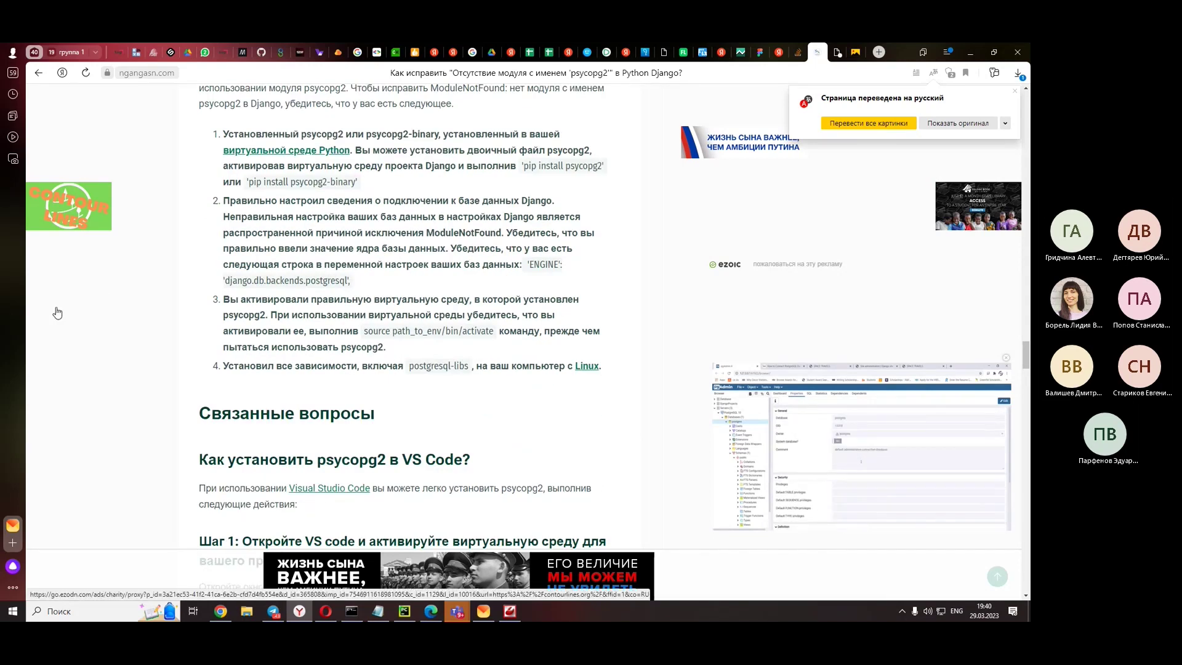
{"action": "key", "text": "alt+Tab"}
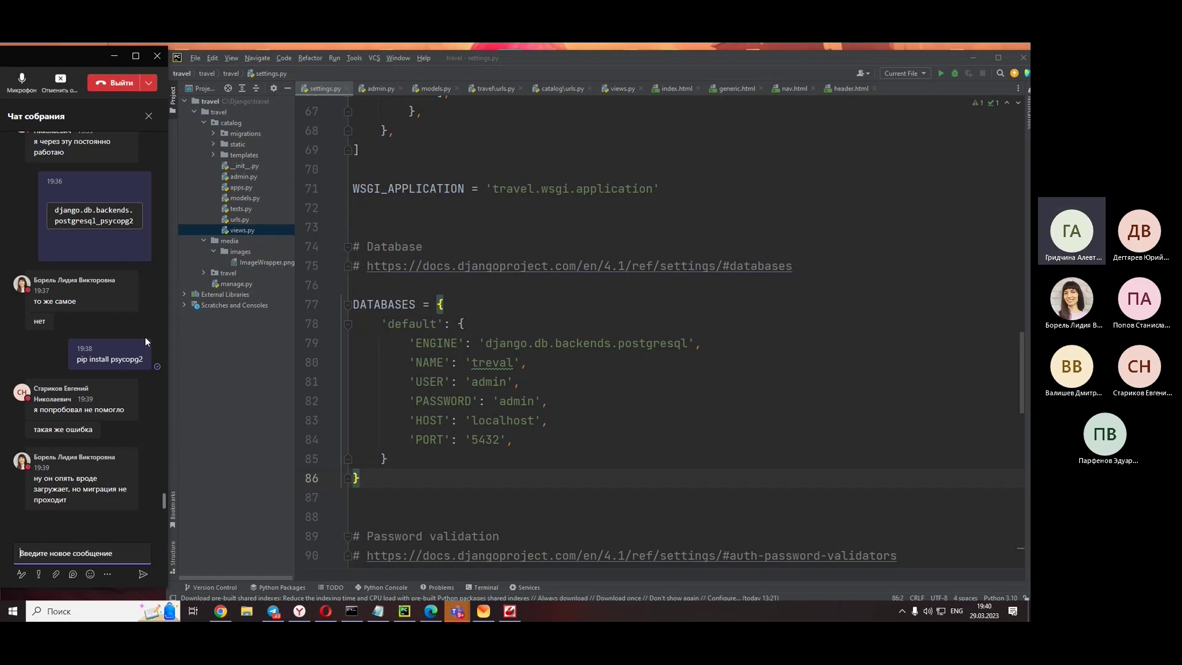
- Bring Yandex Browser back, close the ngangasn article tab and skim the Dark Hamster article
{"action": "left_click", "coordinate": [301, 611]}
{"action": "left_click", "coordinate": [837, 52]}
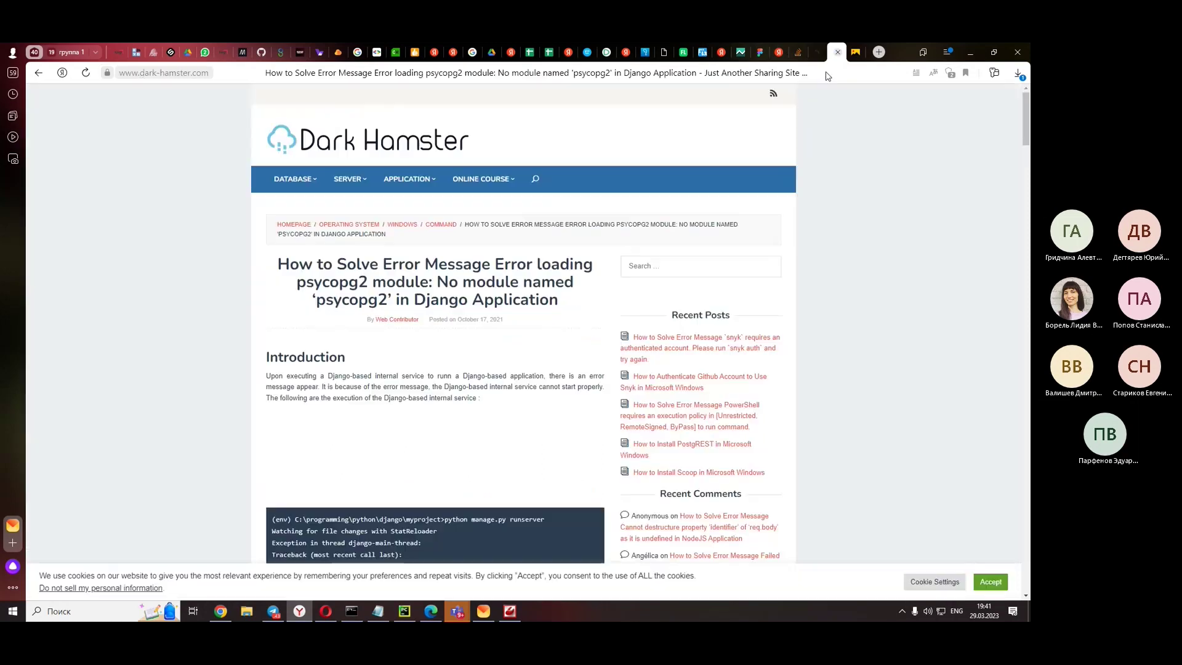
{"action": "scroll", "coordinate": [537, 264], "scroll_direction": "down", "scroll_amount": 10}
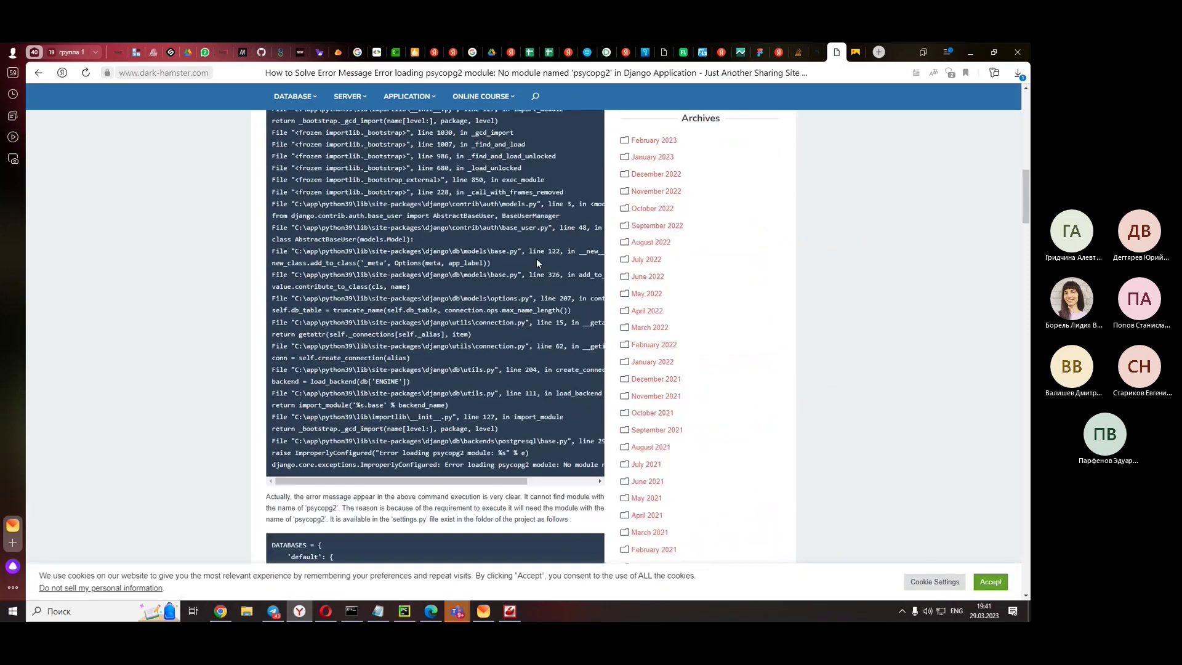
{"action": "scroll", "coordinate": [537, 263], "scroll_direction": "down", "scroll_amount": 4}
{"action": "scroll", "coordinate": [537, 263], "scroll_direction": "down", "scroll_amount": 3}
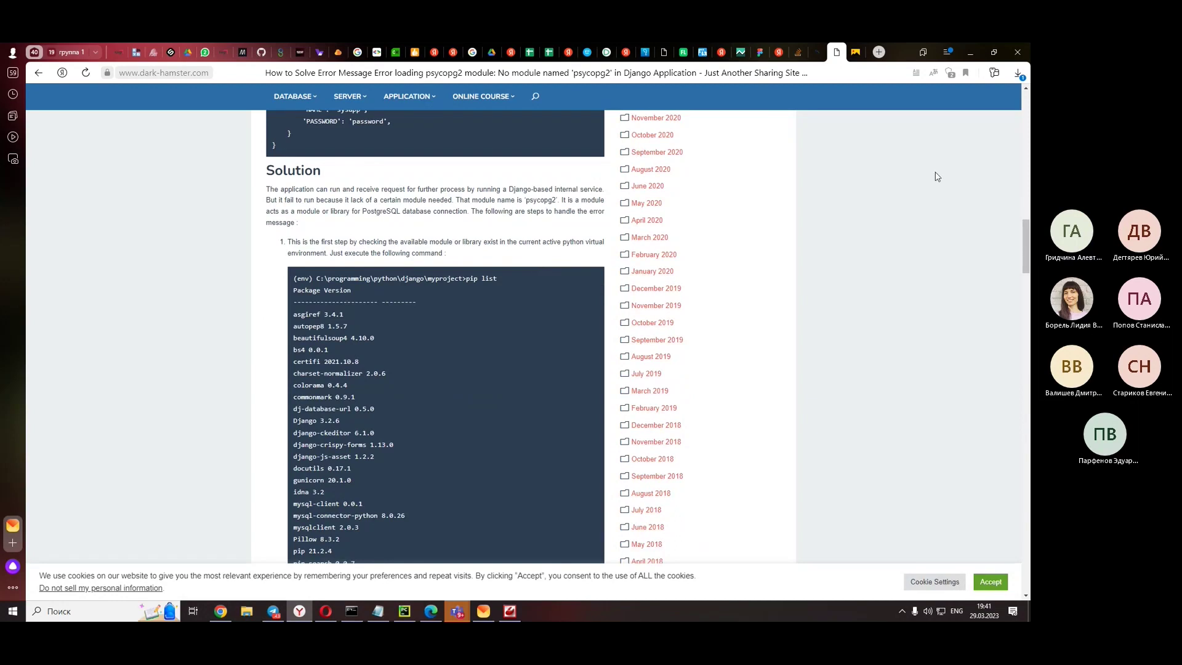
{"action": "scroll", "coordinate": [866, 316], "scroll_direction": "down", "scroll_amount": 2}
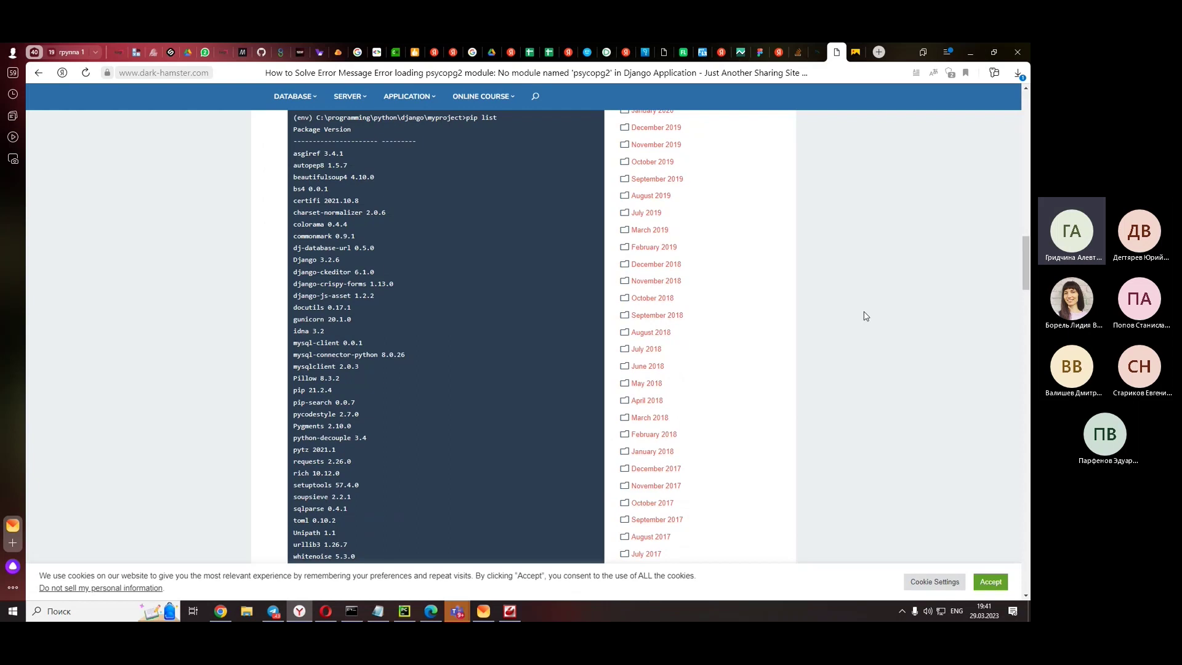
{"action": "scroll", "coordinate": [865, 316], "scroll_direction": "up", "scroll_amount": 3}
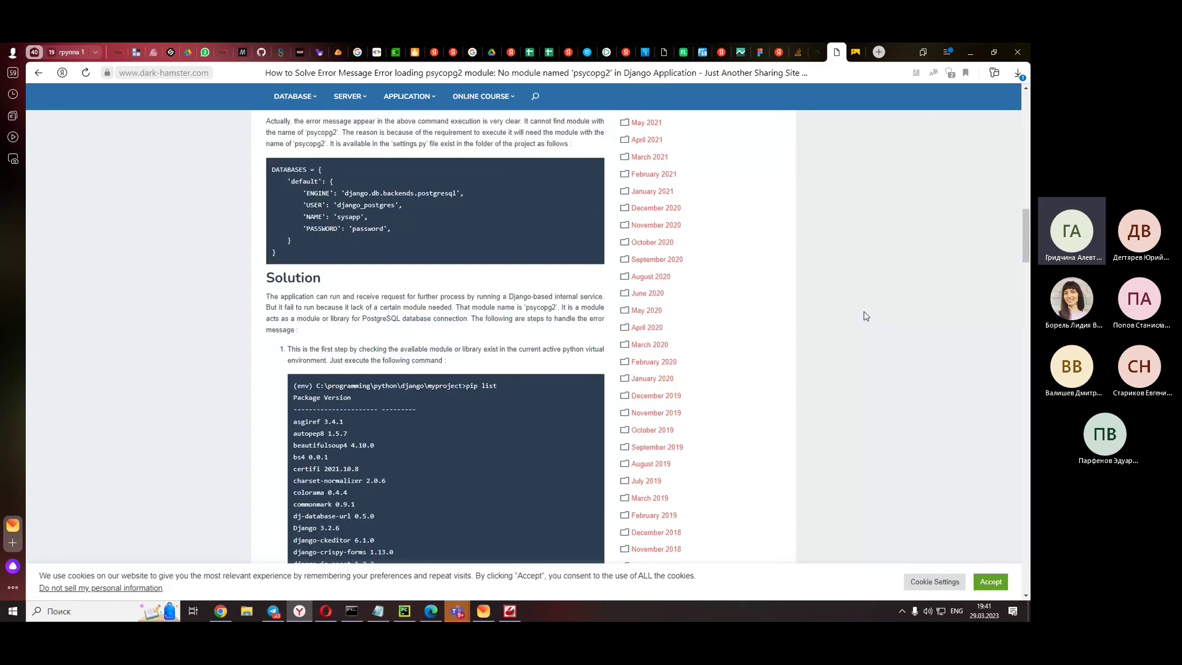
- Translate the Dark Hamster article into Russian, skim it, and return to settings.py
{"action": "right_click", "coordinate": [866, 316]}
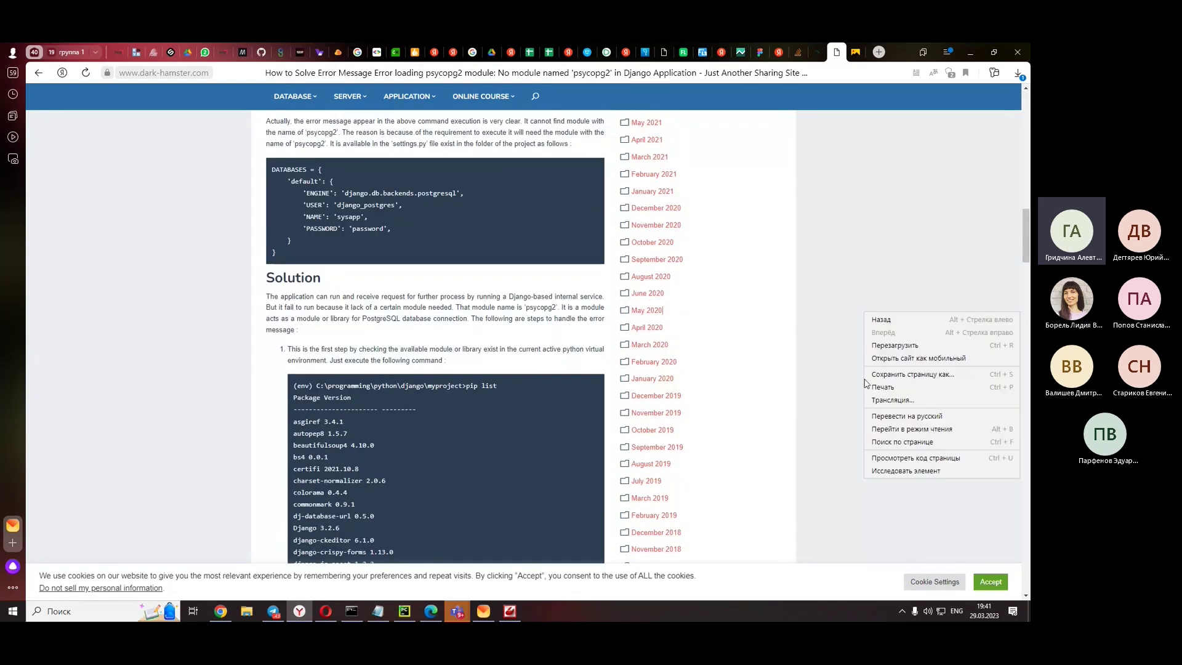
{"action": "left_click", "coordinate": [912, 417]}
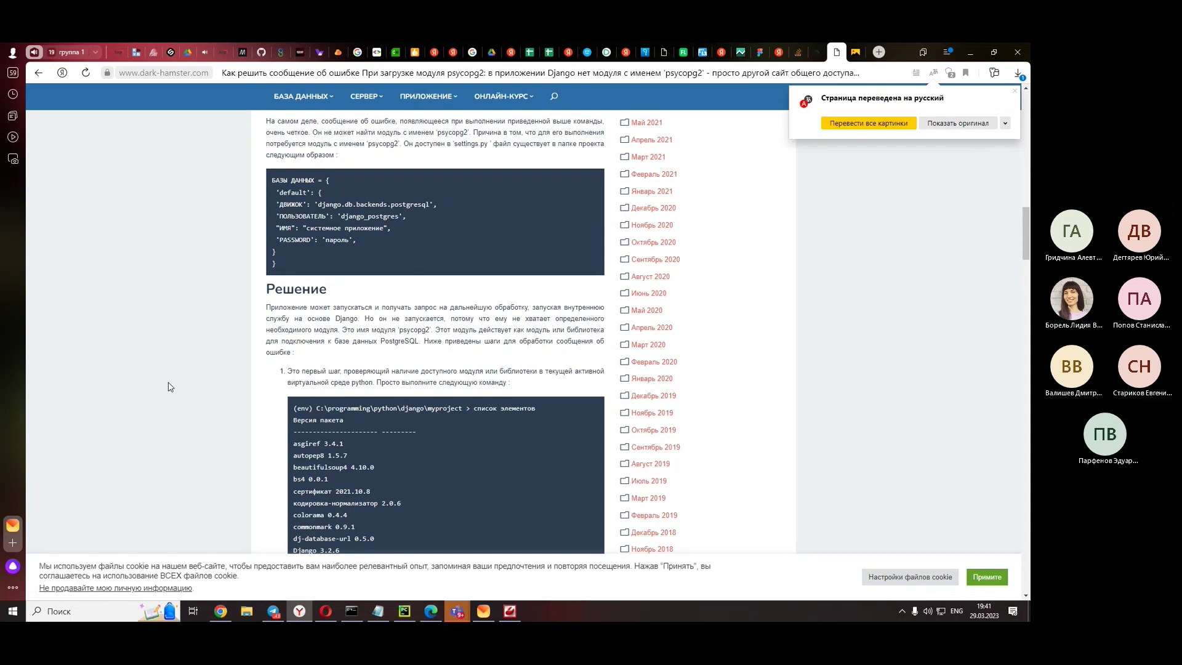
{"action": "scroll", "coordinate": [171, 386], "scroll_direction": "down", "scroll_amount": 2}
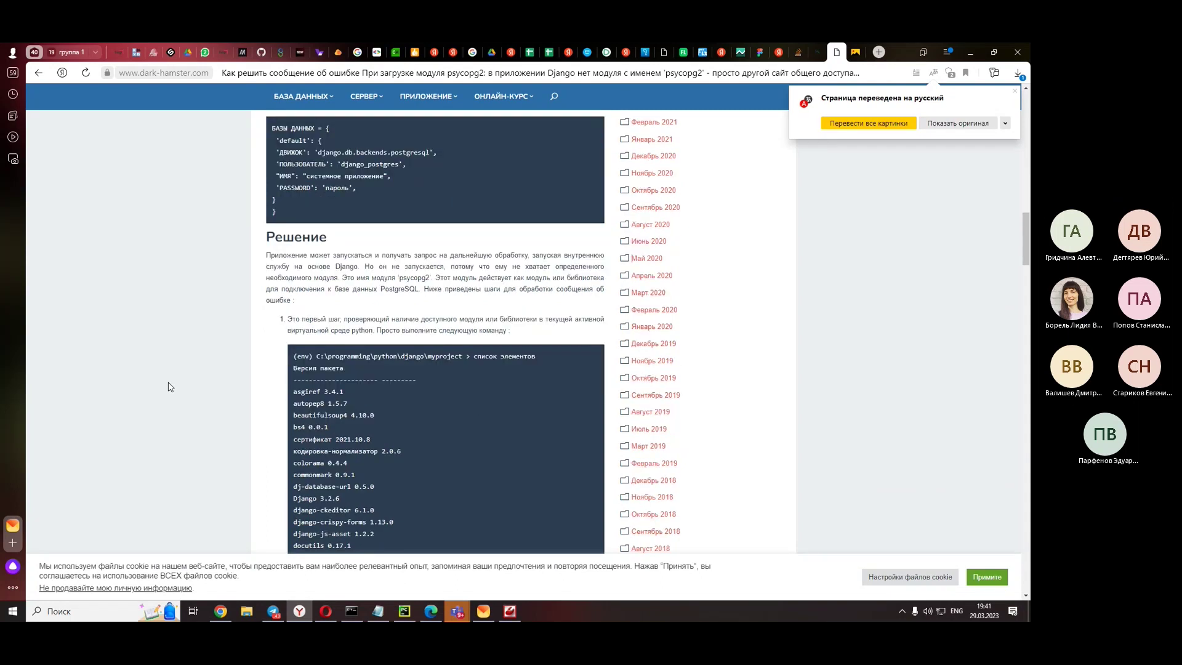
{"action": "scroll", "coordinate": [244, 376], "scroll_direction": "down", "scroll_amount": 2}
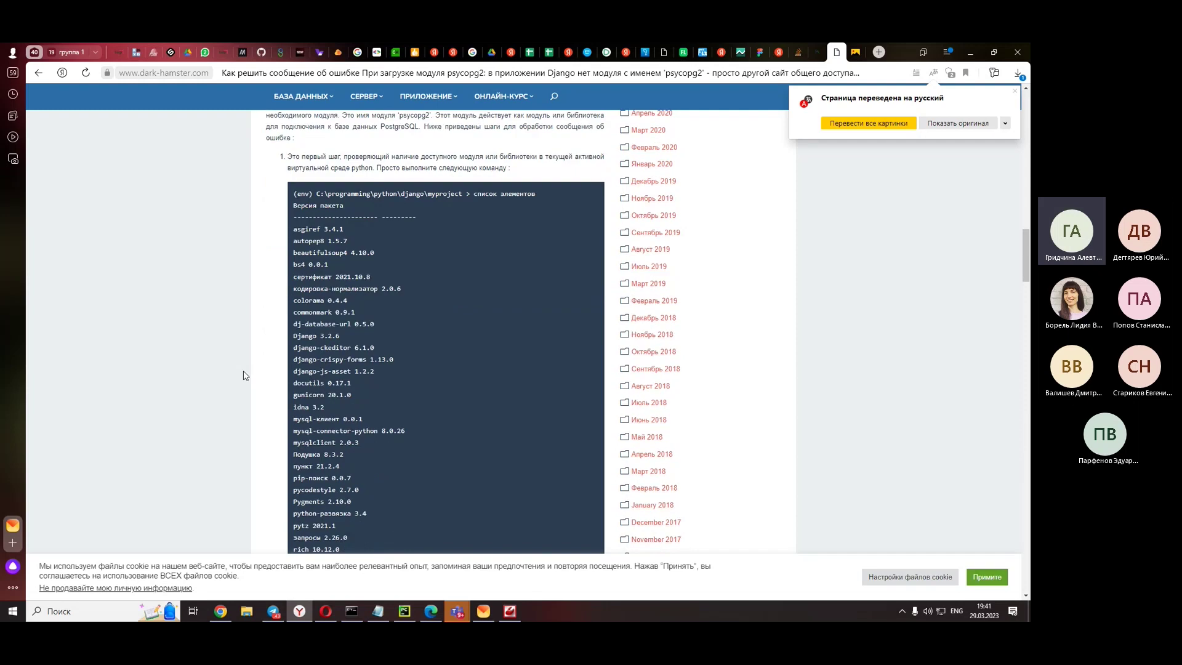
{"action": "scroll", "coordinate": [351, 286], "scroll_direction": "up", "scroll_amount": 2}
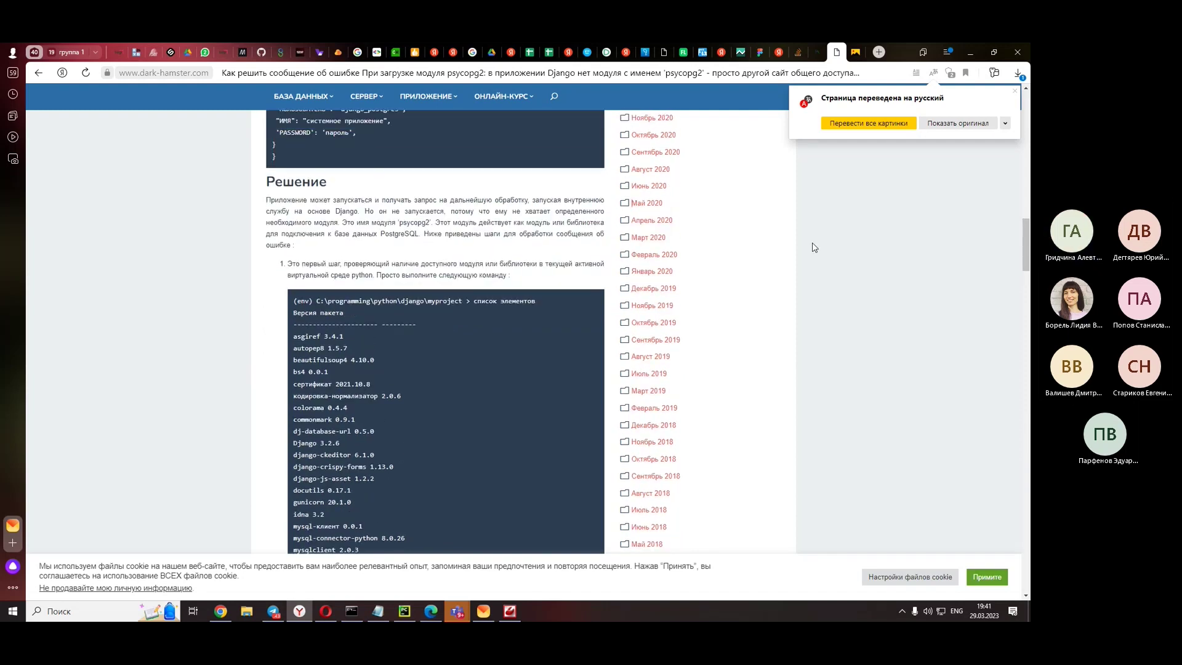
{"action": "left_click", "coordinate": [970, 53]}
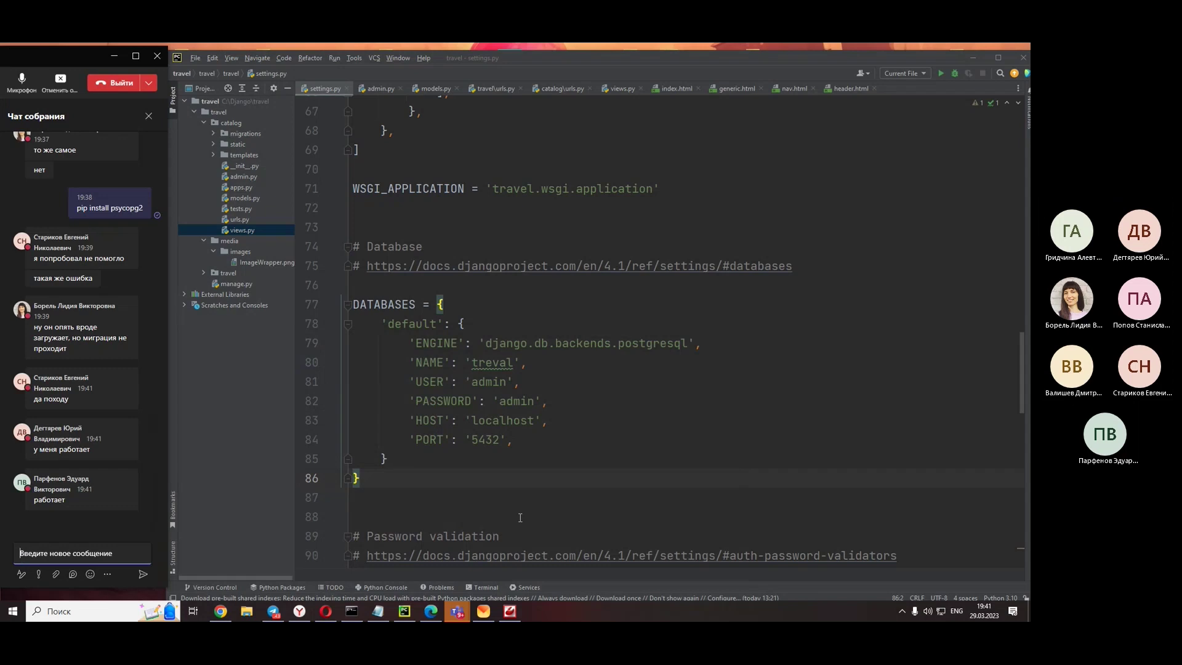
- Run pip list in Command Prompt and highlight psycopg2-binary 2.9.5 in the package list
{"action": "left_click", "coordinate": [352, 610]}
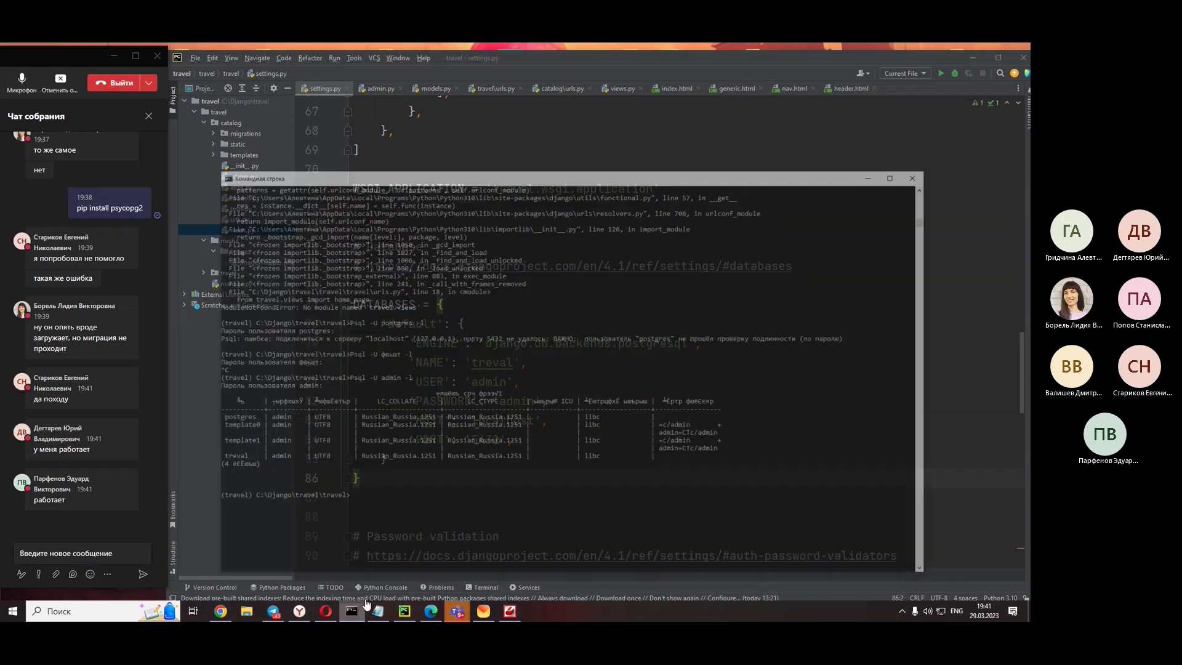
{"action": "type", "text": "pip li"}
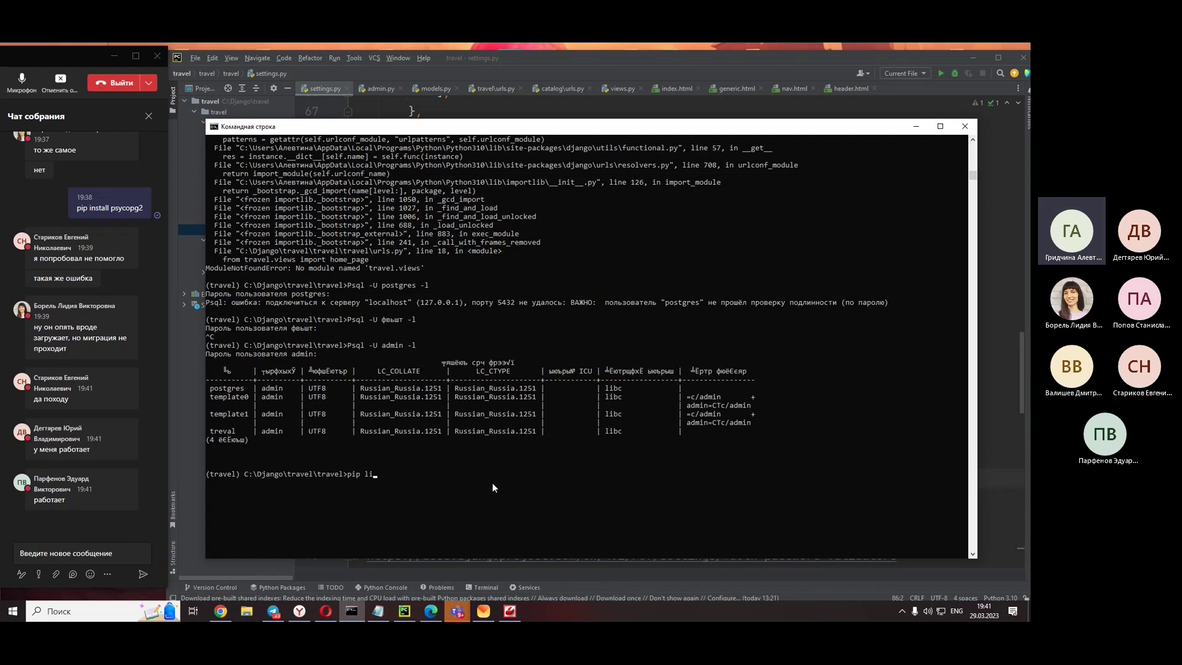
{"action": "type", "text": "s6t"}
{"action": "key", "text": "BackSpace"}
{"action": "key", "text": "BackSpace"}
{"action": "type", "text": "t"}
{"action": "key", "text": "Return"}
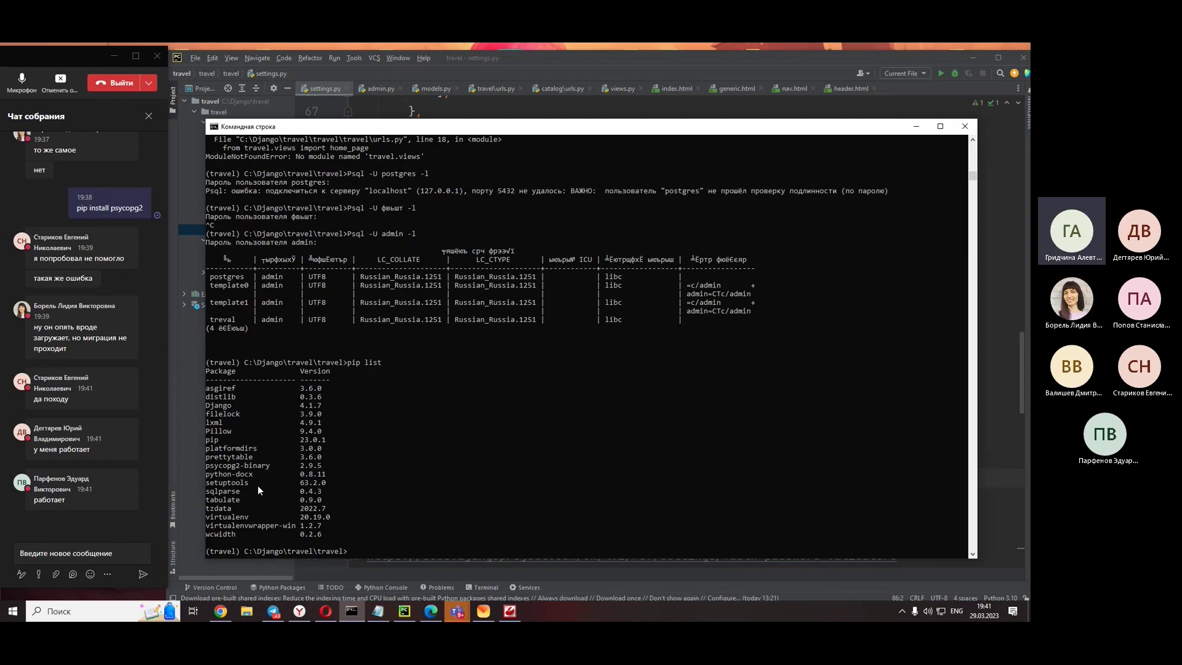
{"action": "double_click", "coordinate": [216, 465]}
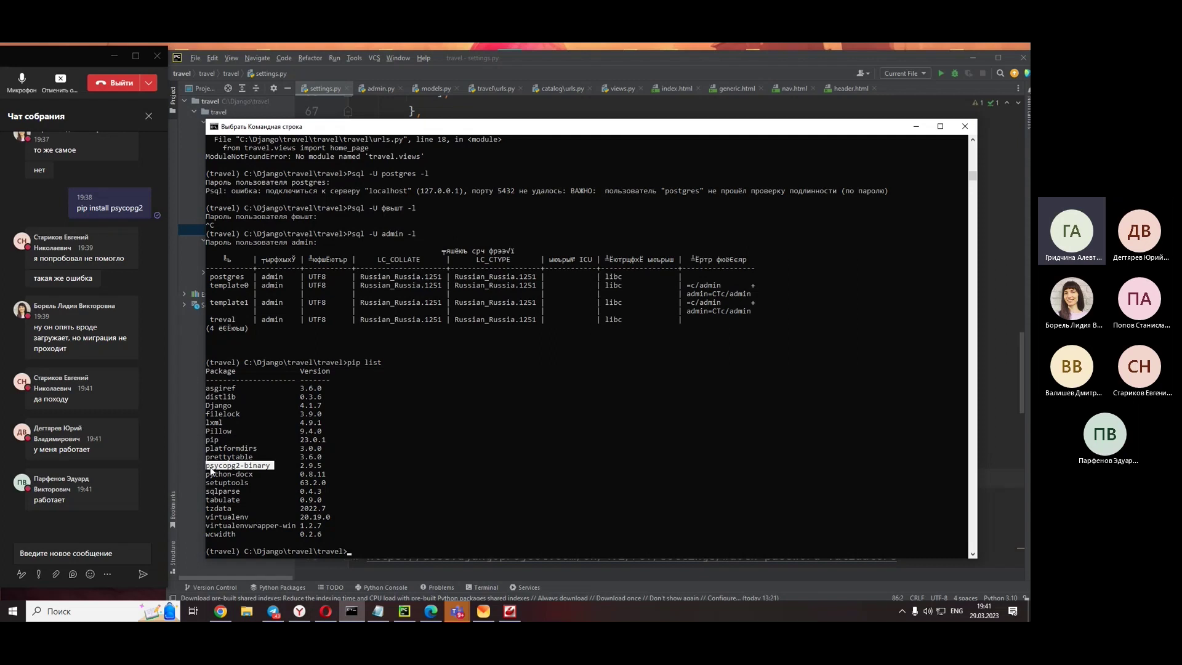
{"action": "scroll", "coordinate": [397, 442], "scroll_direction": "down", "scroll_amount": 3}
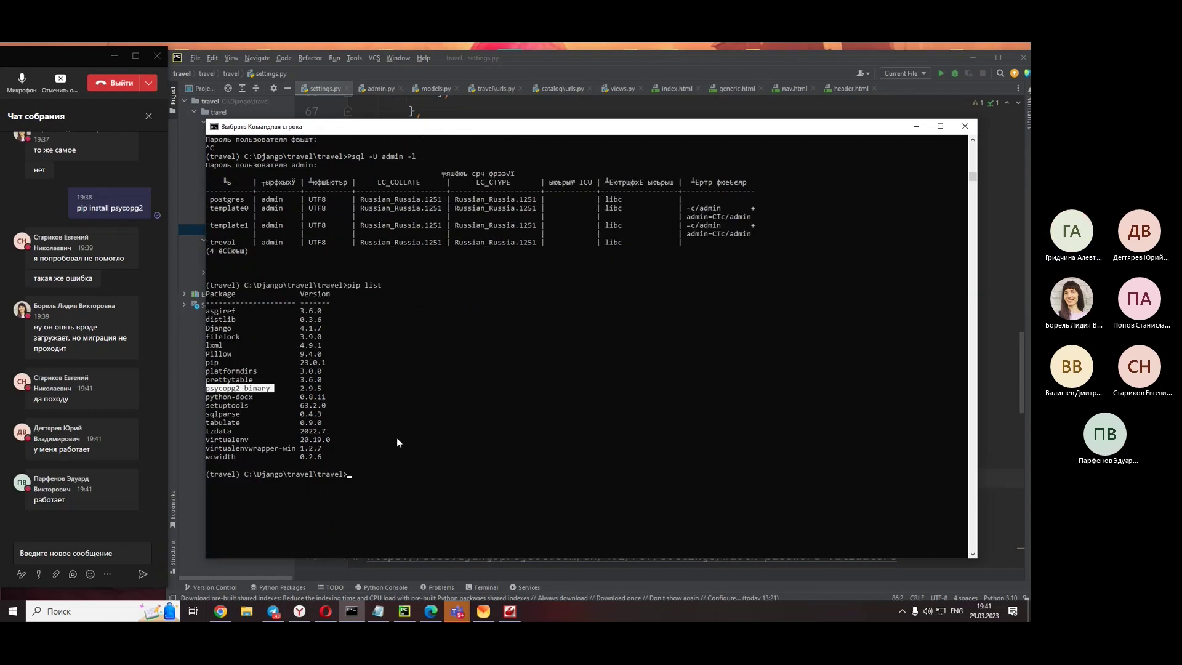
{"action": "scroll", "coordinate": [397, 443], "scroll_direction": "up", "scroll_amount": 2}
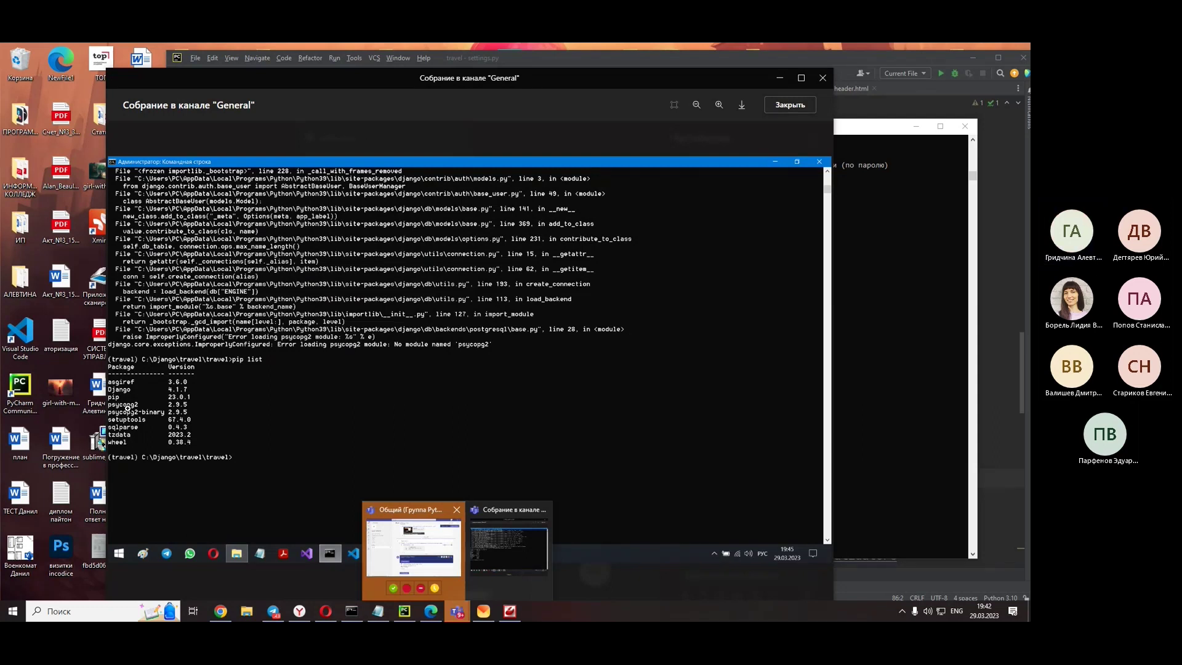
- Close the student's screenshot and move the Teams meeting window to the far left
{"action": "left_click", "coordinate": [789, 115]}
{"action": "left_click_drag", "start_coordinate": [753, 83], "coordinate": [86, 61]}
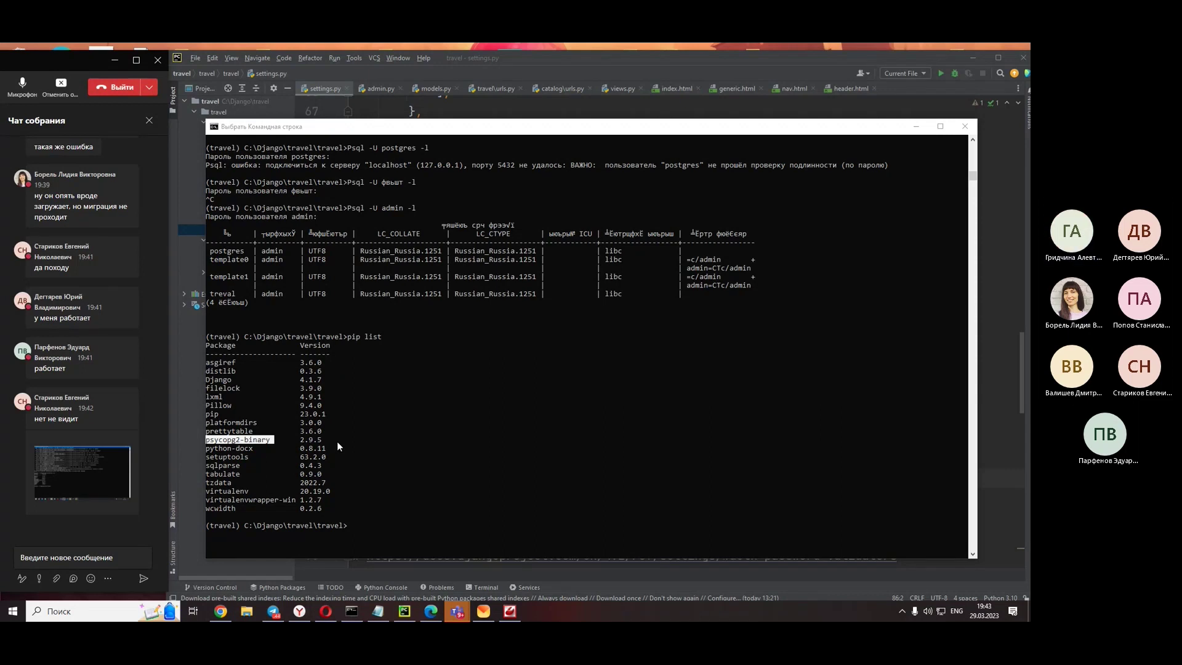
- Bring the psycopg2 error article to the front and scroll through it
{"action": "left_click", "coordinate": [299, 611]}
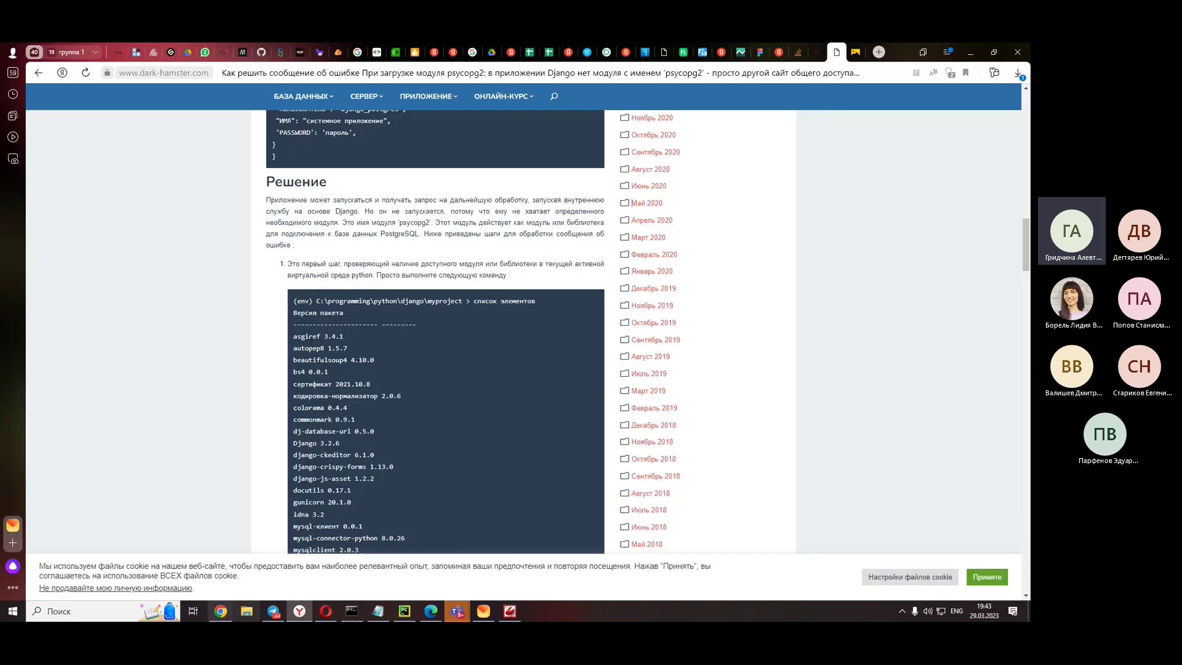
{"action": "scroll", "coordinate": [334, 287], "scroll_direction": "down", "scroll_amount": 5}
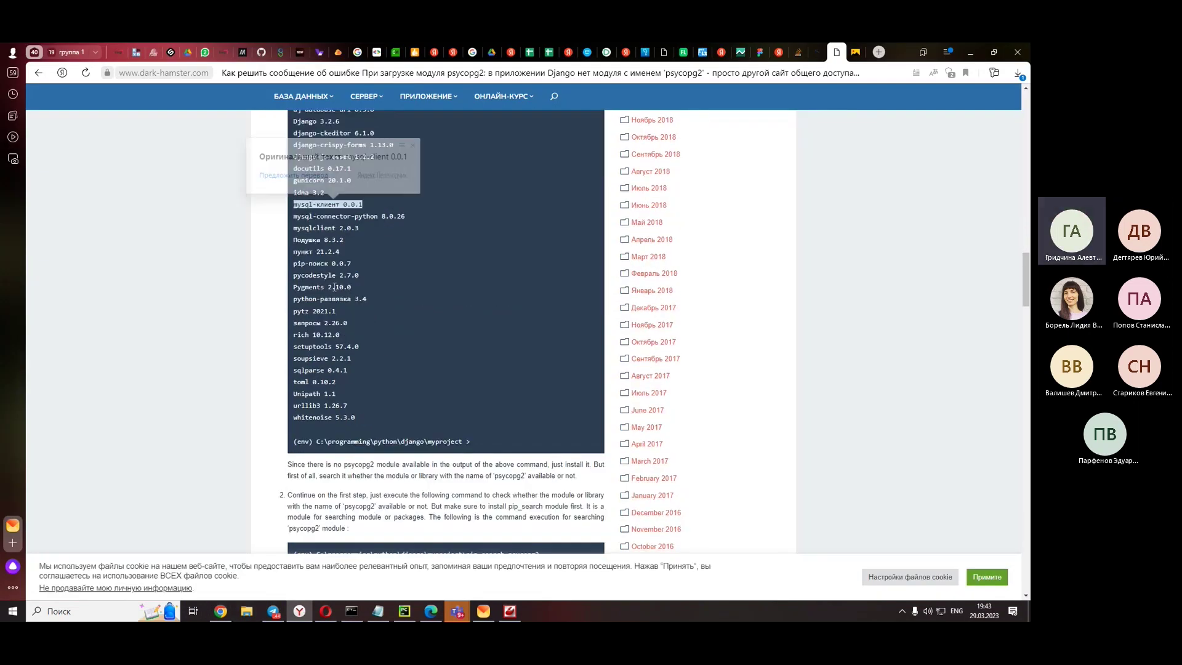
{"action": "scroll", "coordinate": [106, 305], "scroll_direction": "down", "scroll_amount": 4}
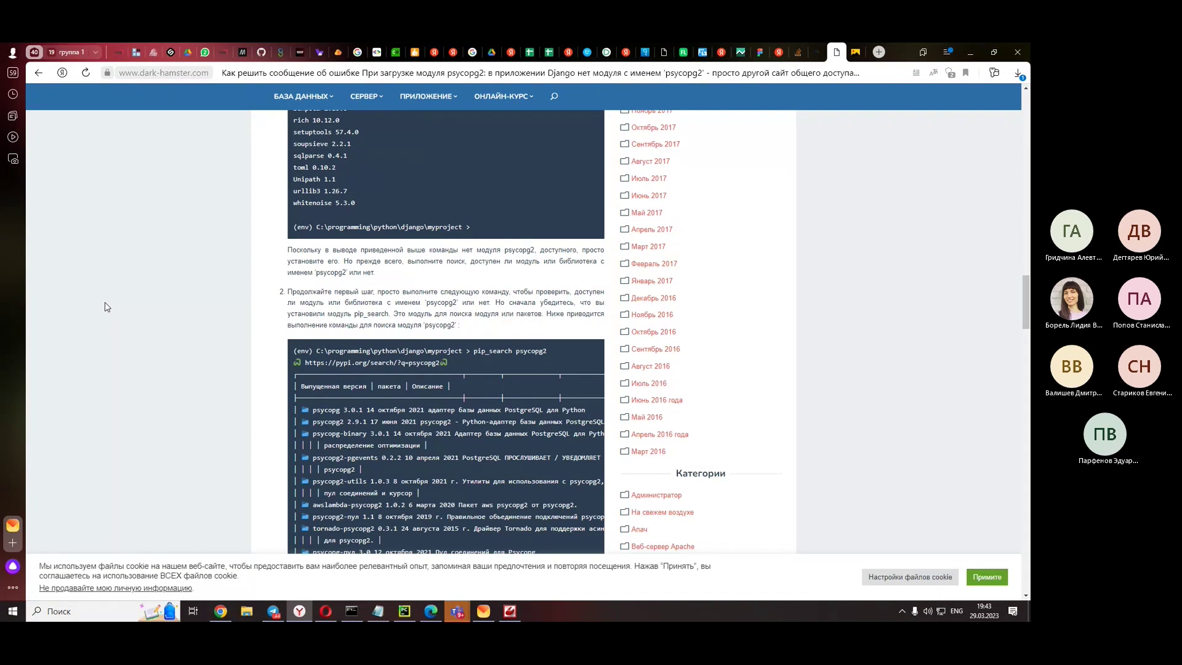
{"action": "scroll", "coordinate": [104, 307], "scroll_direction": "down", "scroll_amount": 1}
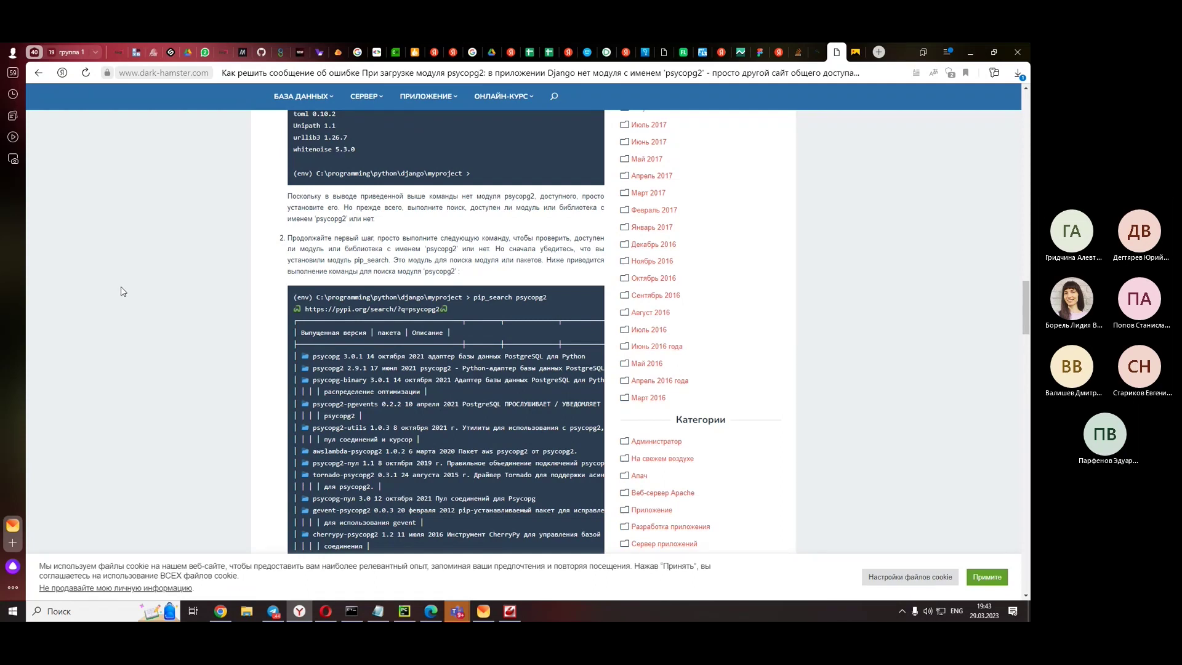
{"action": "scroll", "coordinate": [121, 291], "scroll_direction": "down", "scroll_amount": 10}
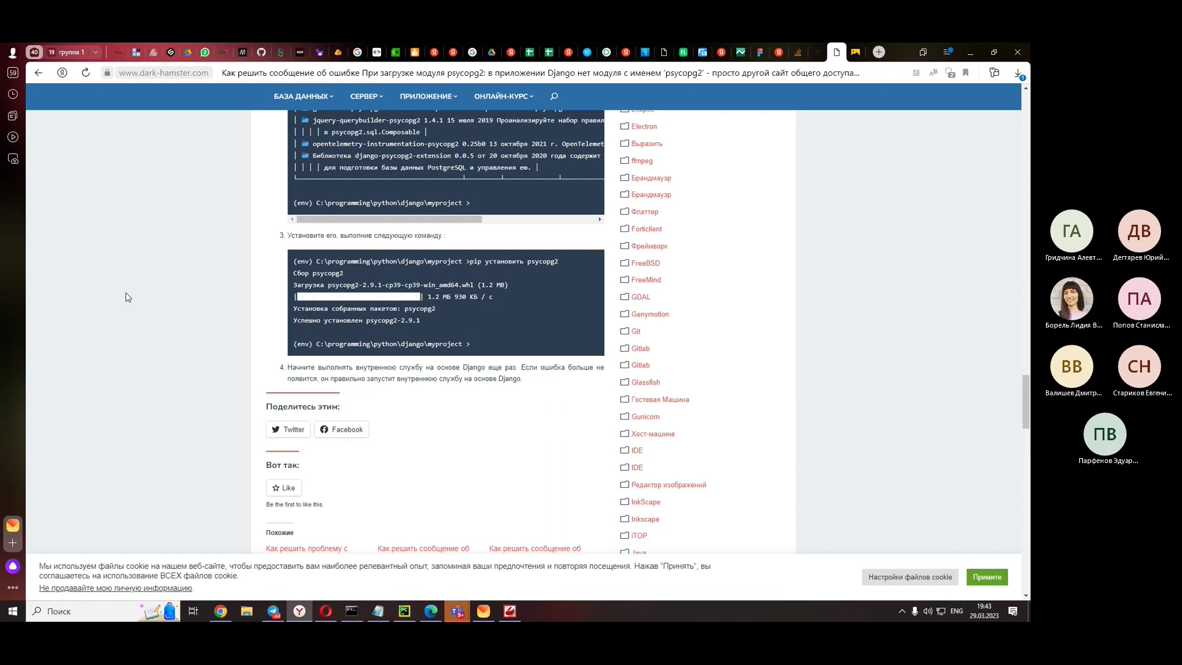
{"action": "scroll", "coordinate": [126, 298], "scroll_direction": "down", "scroll_amount": 3}
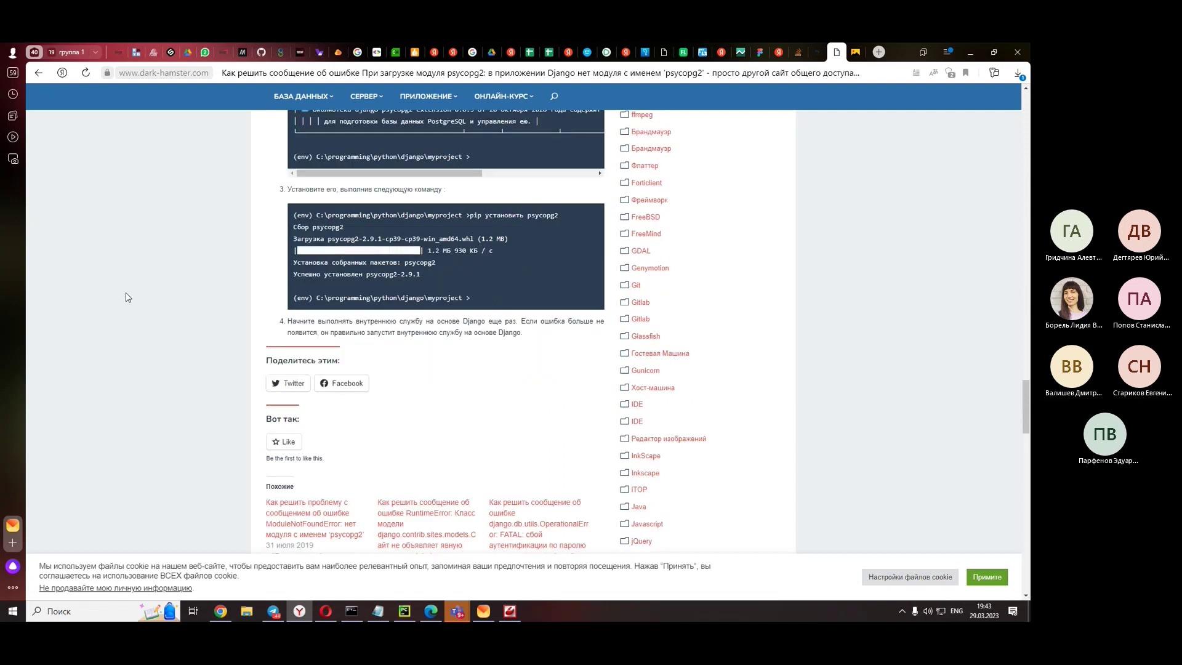
{"action": "scroll", "coordinate": [127, 301], "scroll_direction": "up", "scroll_amount": 4}
- Switch the translated article back to its original English with Показать оригинал
{"action": "right_click", "coordinate": [127, 303]}
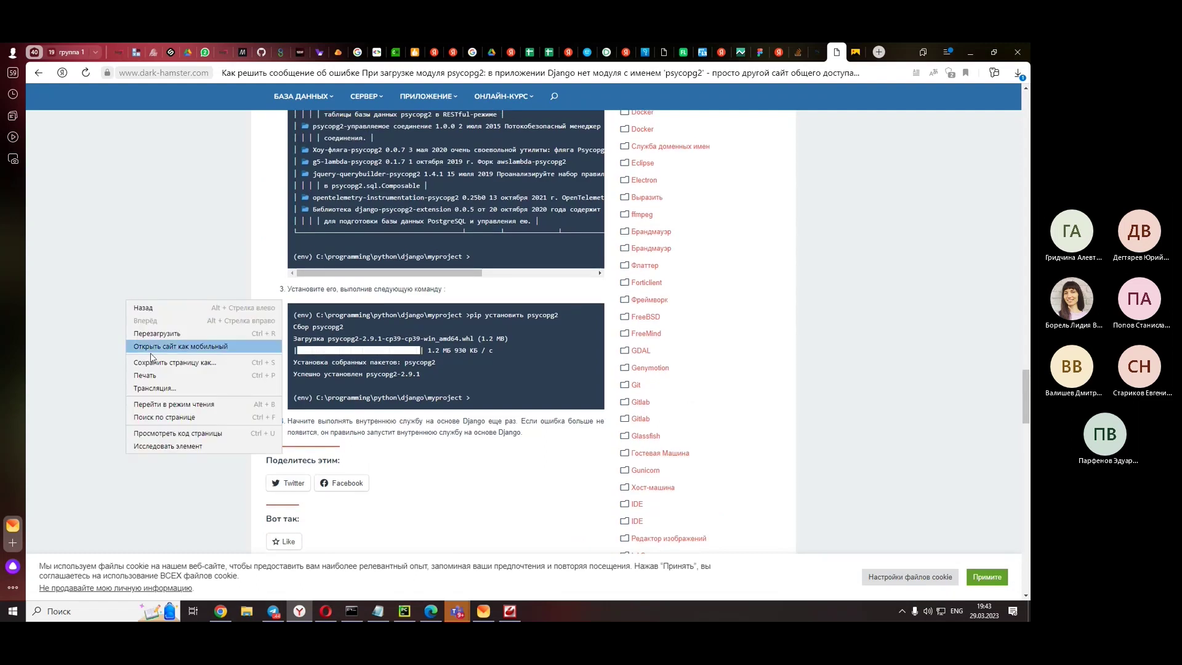
{"action": "left_click", "coordinate": [970, 165]}
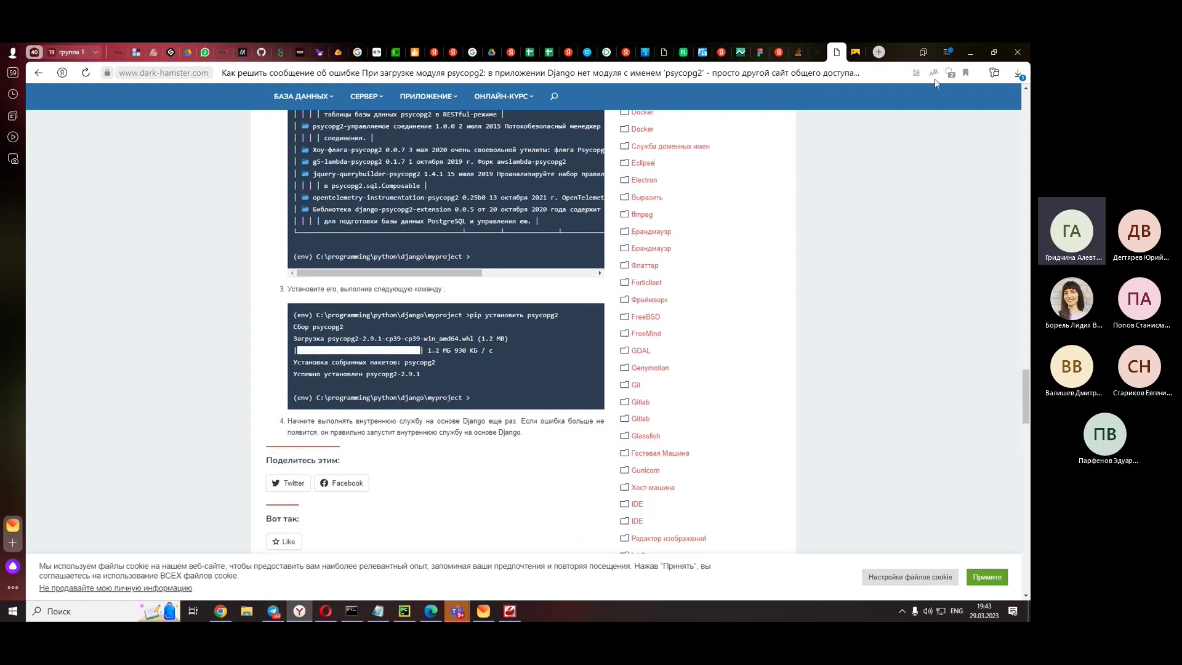
{"action": "left_click", "coordinate": [933, 73]}
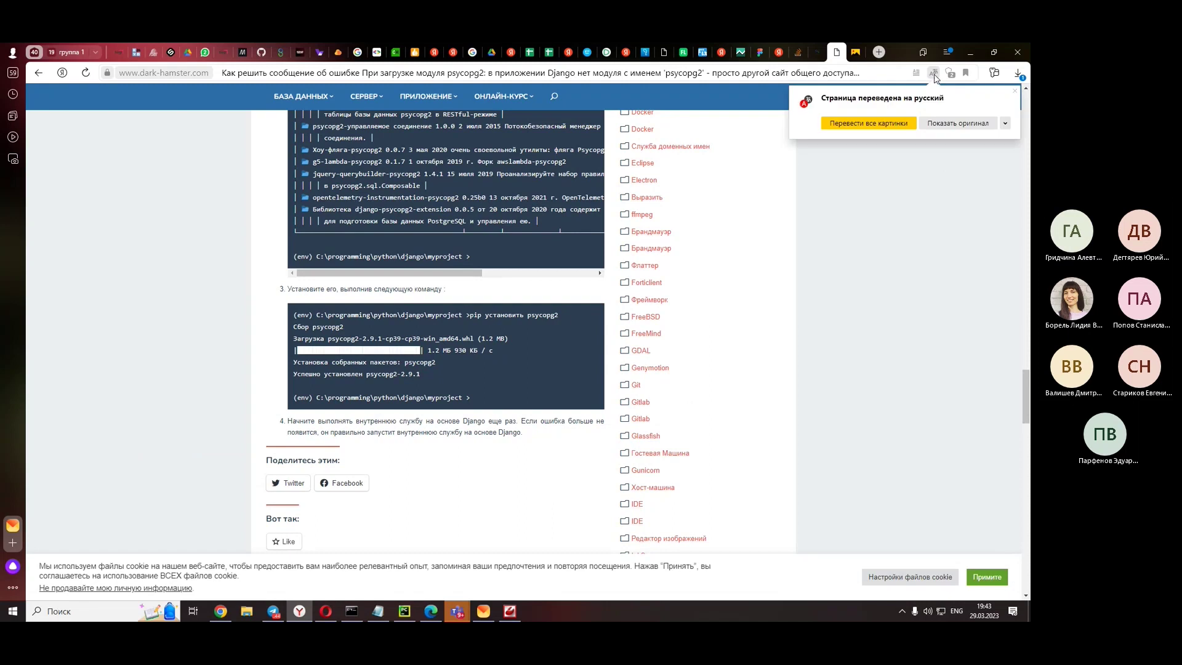
{"action": "left_click", "coordinate": [953, 125]}
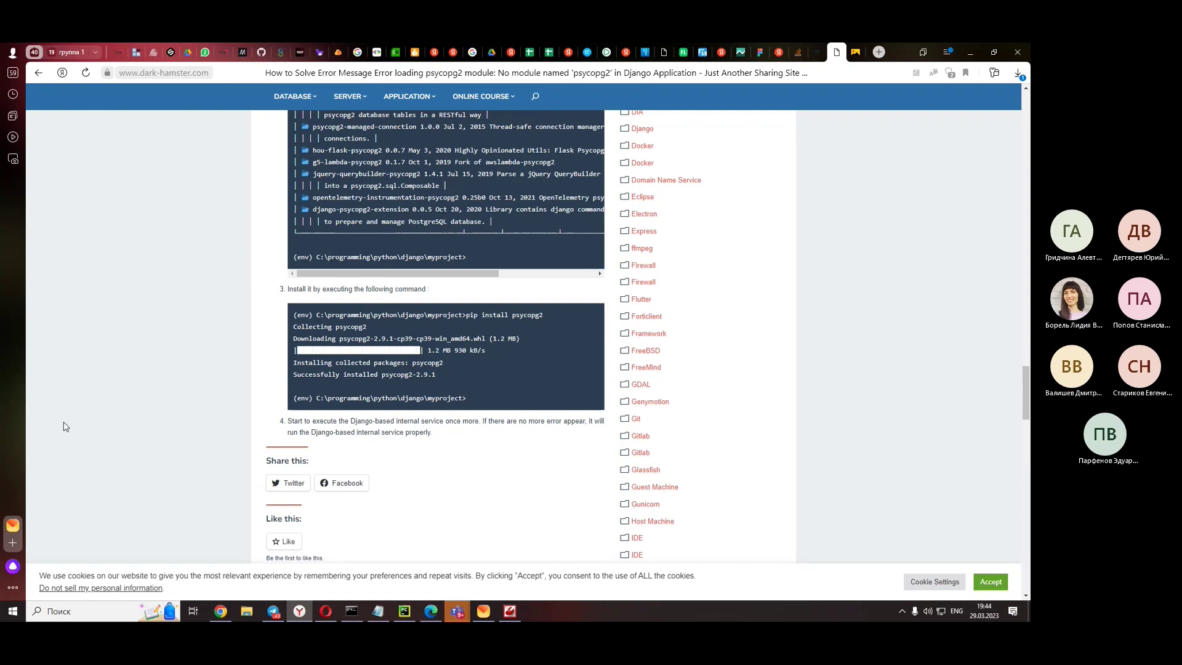
- Close the dark-hamster psycopg2 tab, skim the ngangasn article, and minimise the browser
{"action": "left_click", "coordinate": [838, 52]}
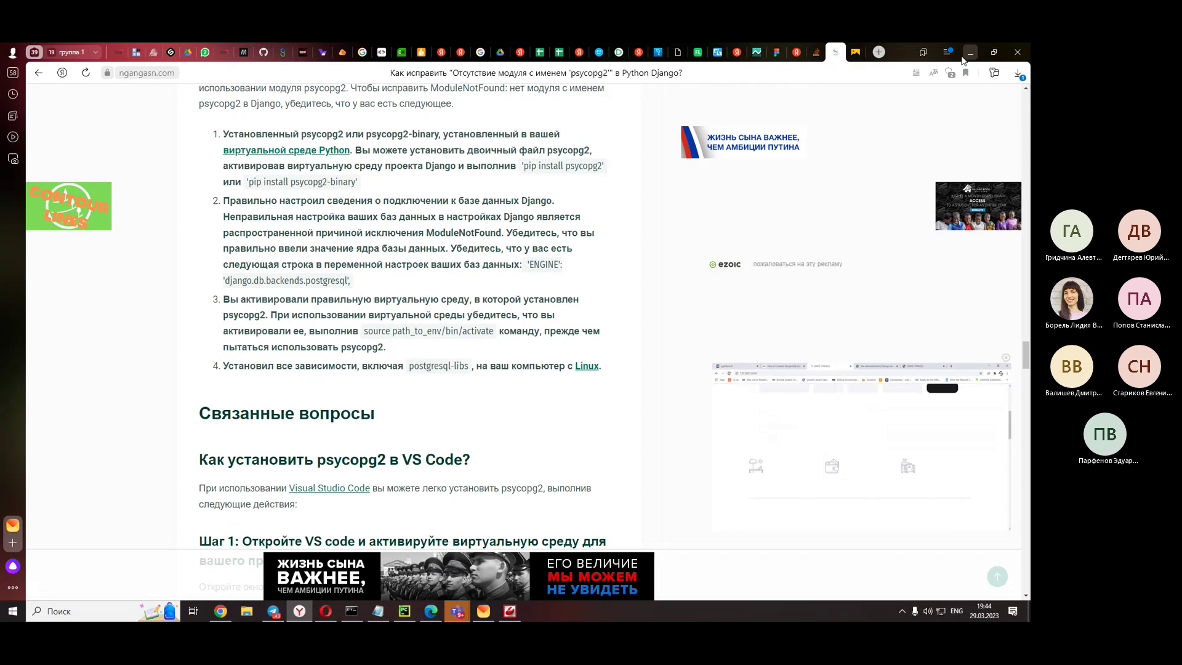
{"action": "scroll", "coordinate": [417, 200], "scroll_direction": "down", "scroll_amount": 3}
{"action": "scroll", "coordinate": [416, 197], "scroll_direction": "down", "scroll_amount": 8}
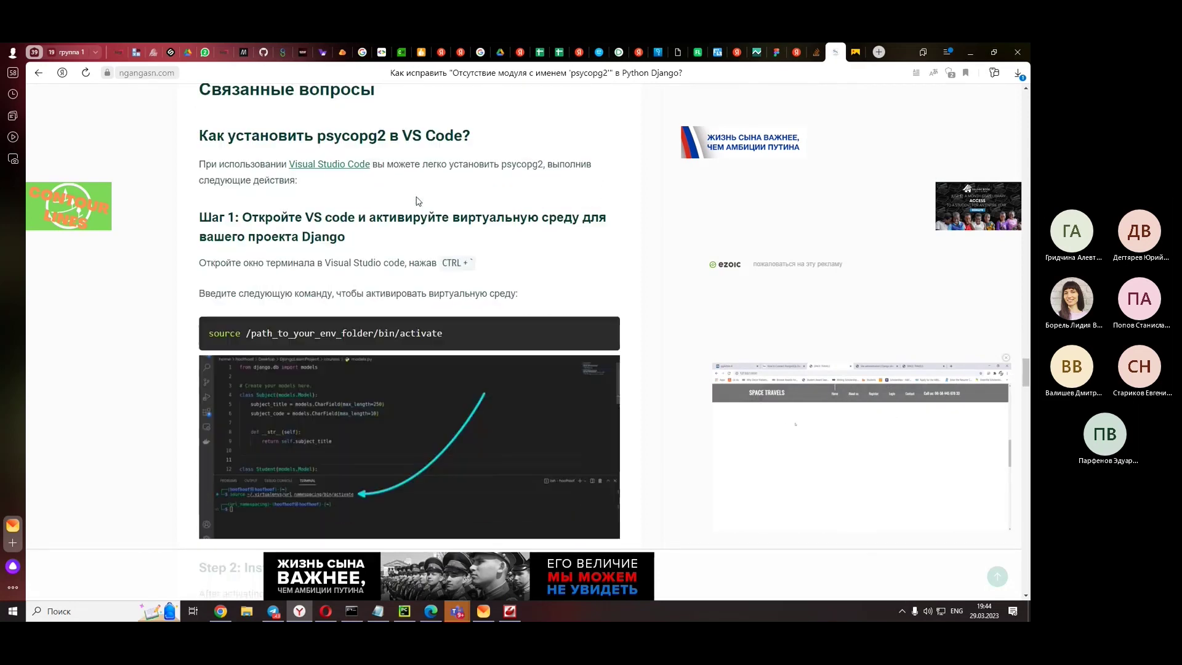
{"action": "left_click", "coordinate": [970, 51]}
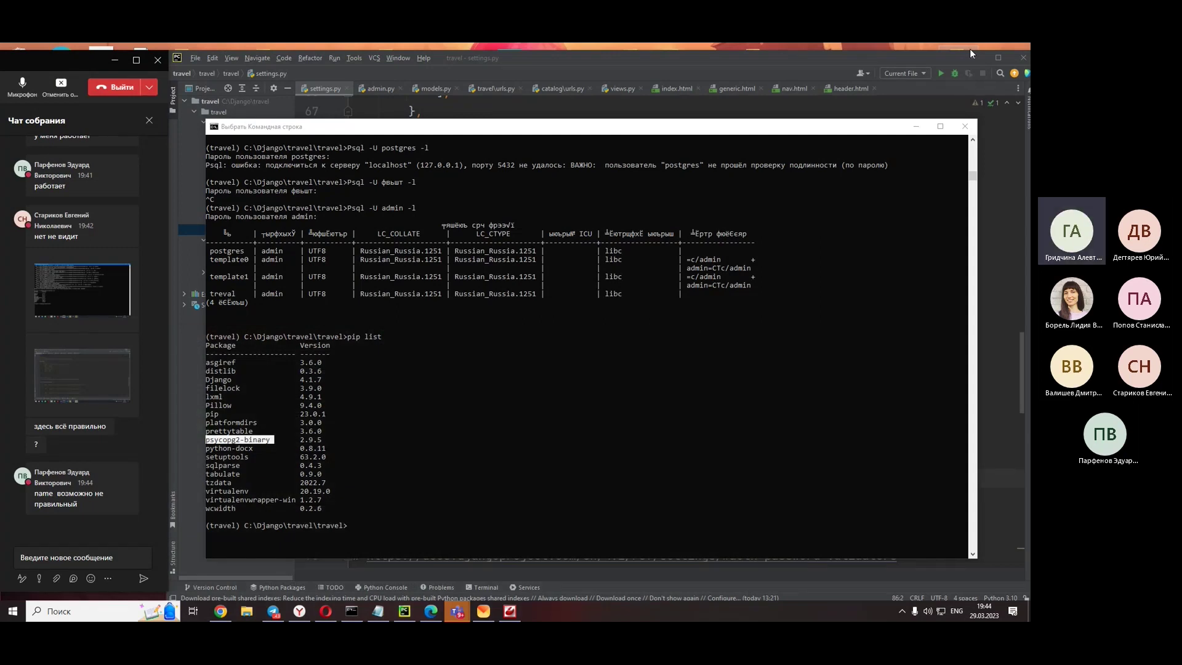
- Enlarge the student's settings screenshot from chat and move its viewer aside
{"action": "left_click", "coordinate": [42, 380]}
{"action": "double_click", "coordinate": [32, 69]}
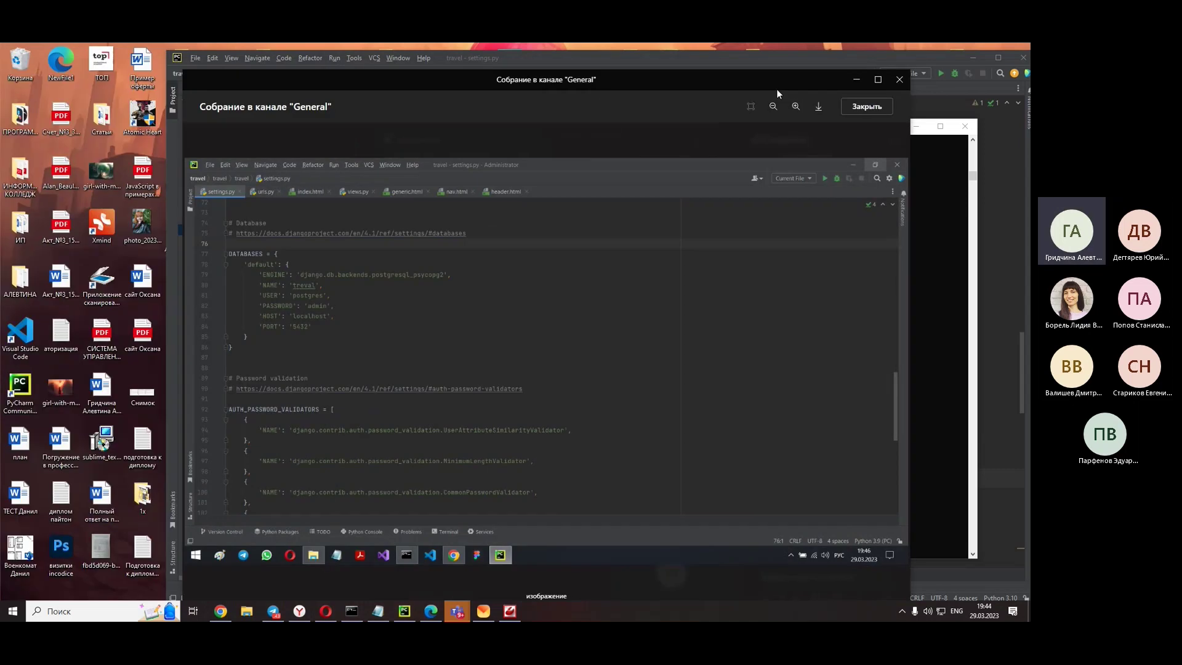
{"action": "left_click_drag", "start_coordinate": [777, 89], "coordinate": [596, 73]}
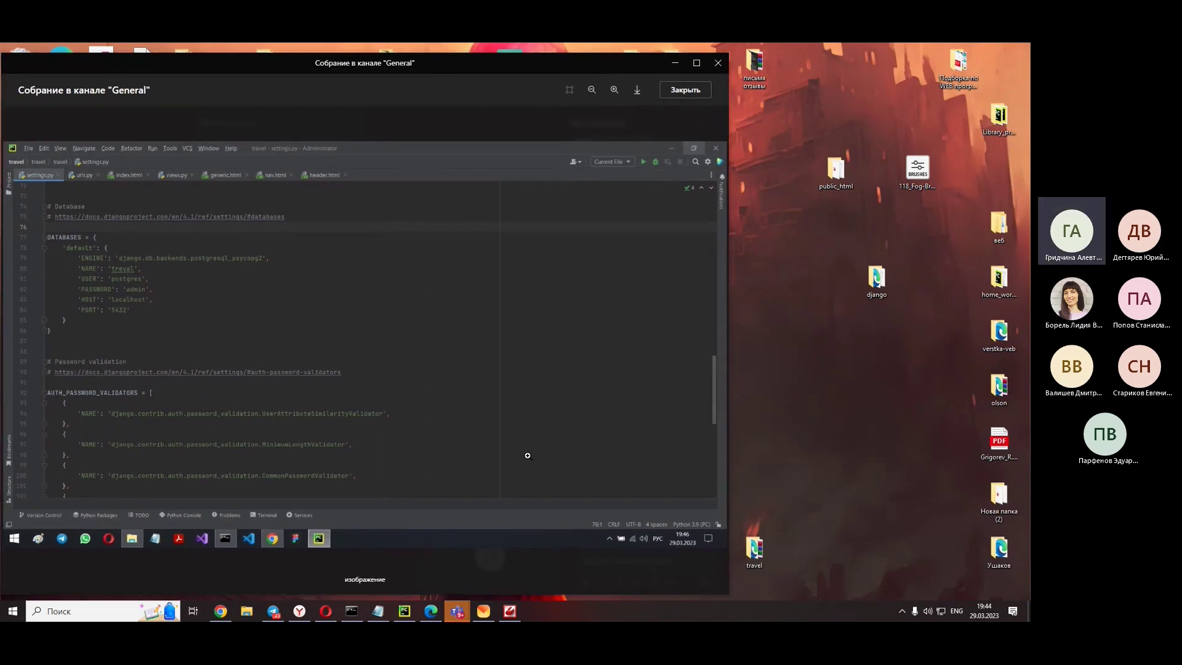
- Narrow PyCharm beside the screenshot, select ENGINE django.db.backends.postgresql, then close the screenshot
{"action": "left_click", "coordinate": [414, 608]}
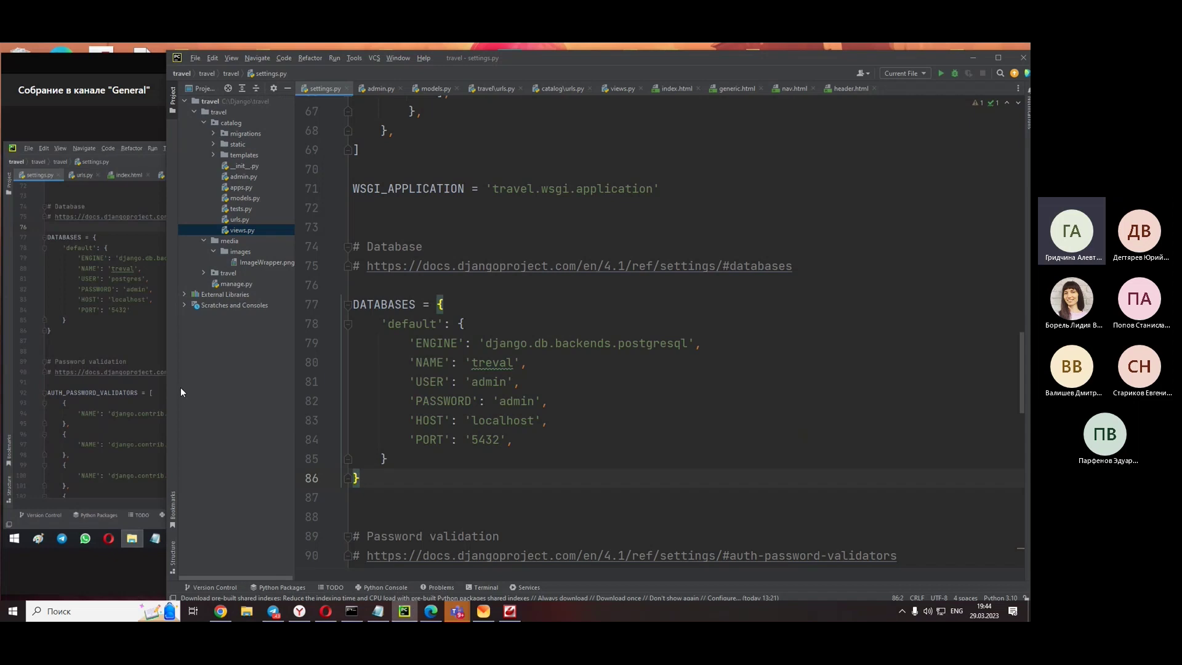
{"action": "left_click_drag", "start_coordinate": [164, 364], "coordinate": [269, 314]}
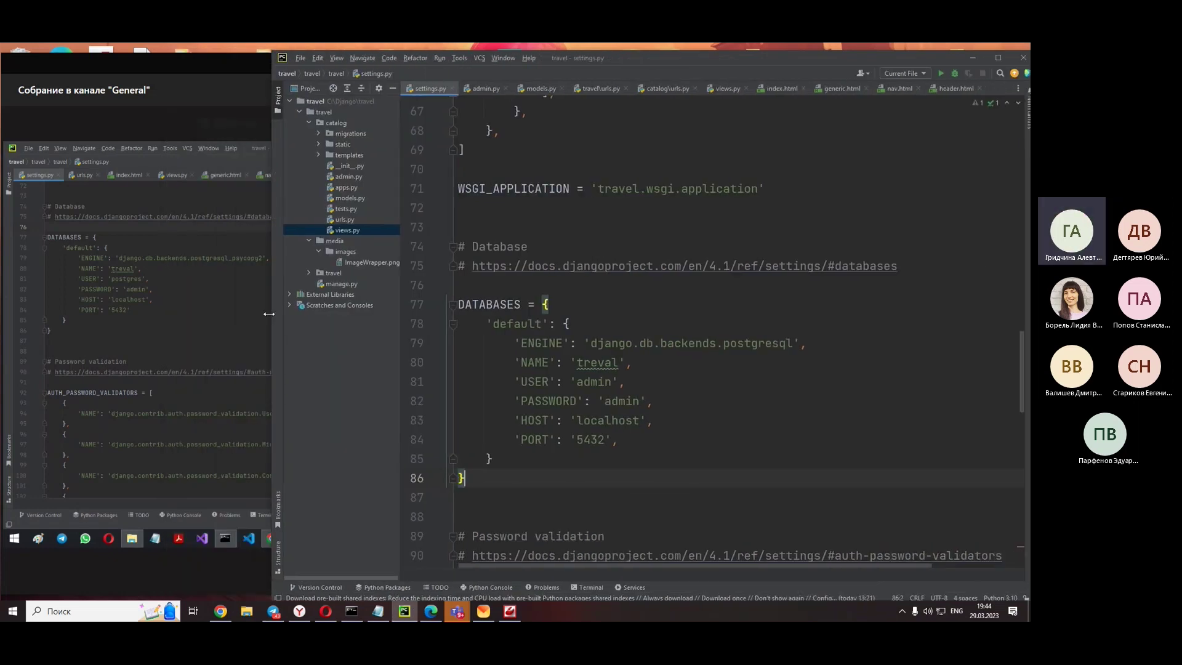
{"action": "left_click_drag", "start_coordinate": [793, 343], "coordinate": [591, 343]}
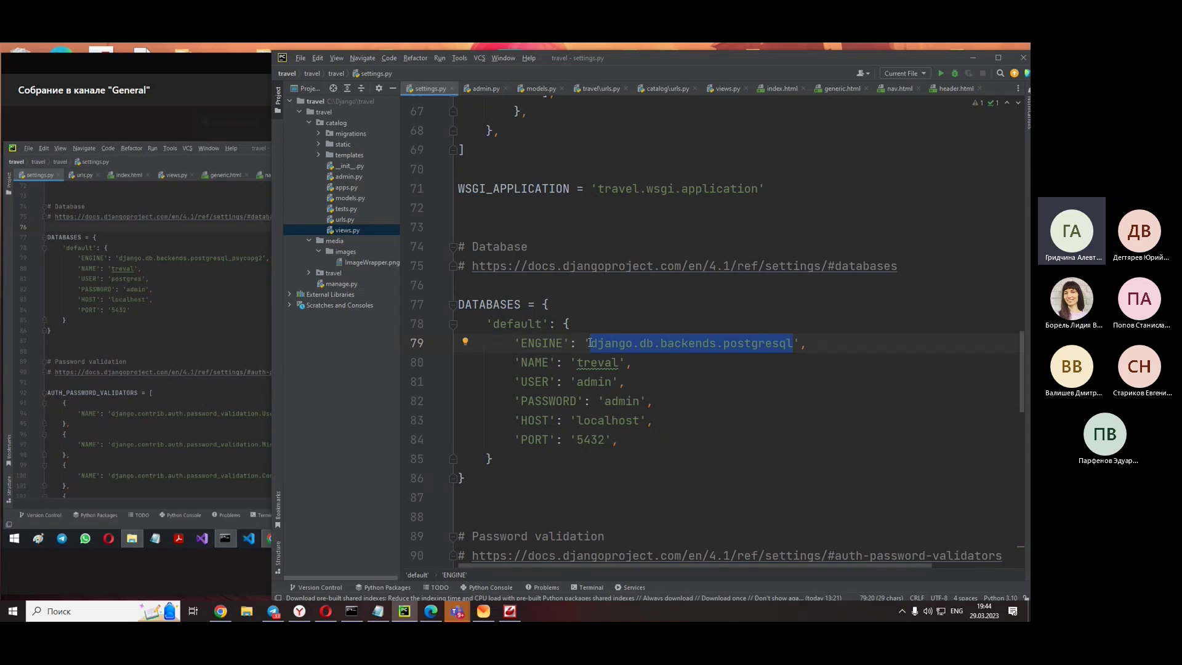
{"action": "left_click", "coordinate": [222, 366]}
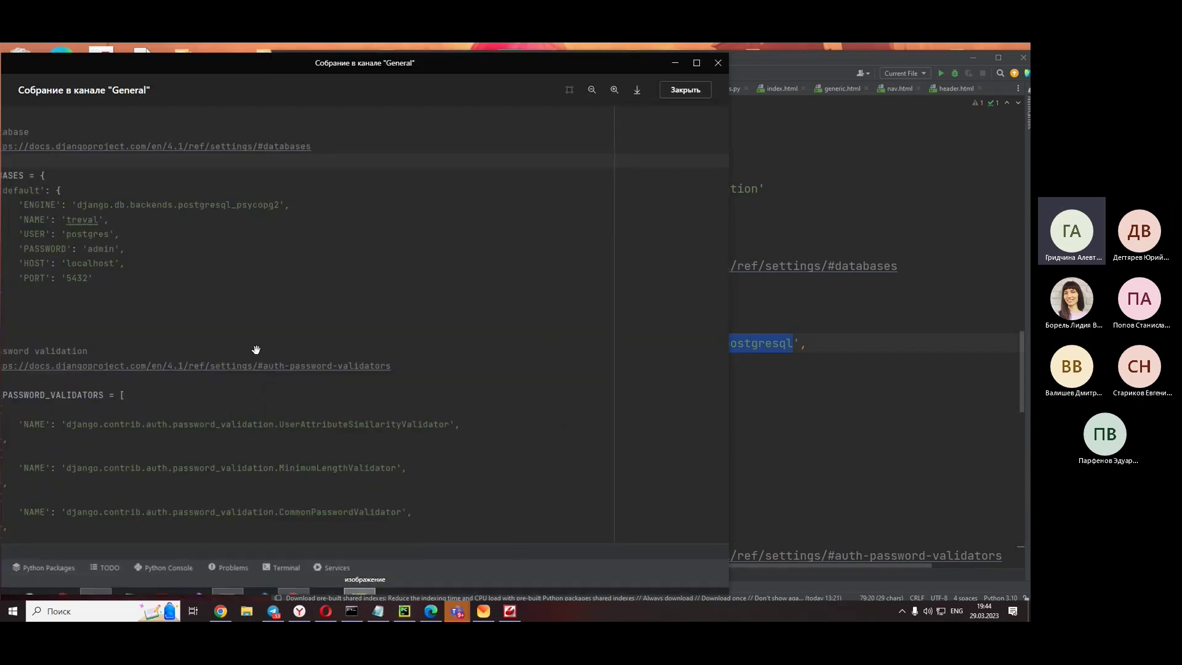
{"action": "left_click", "coordinate": [684, 90]}
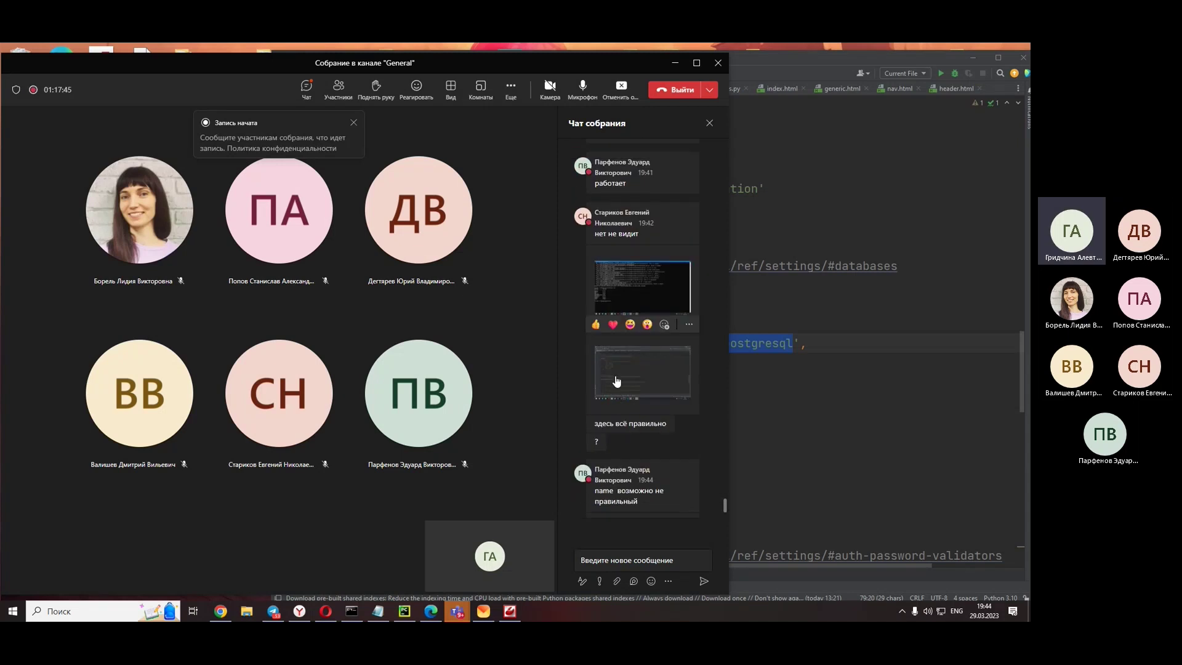
{"action": "scroll", "coordinate": [615, 375], "scroll_direction": "up", "scroll_amount": 10}
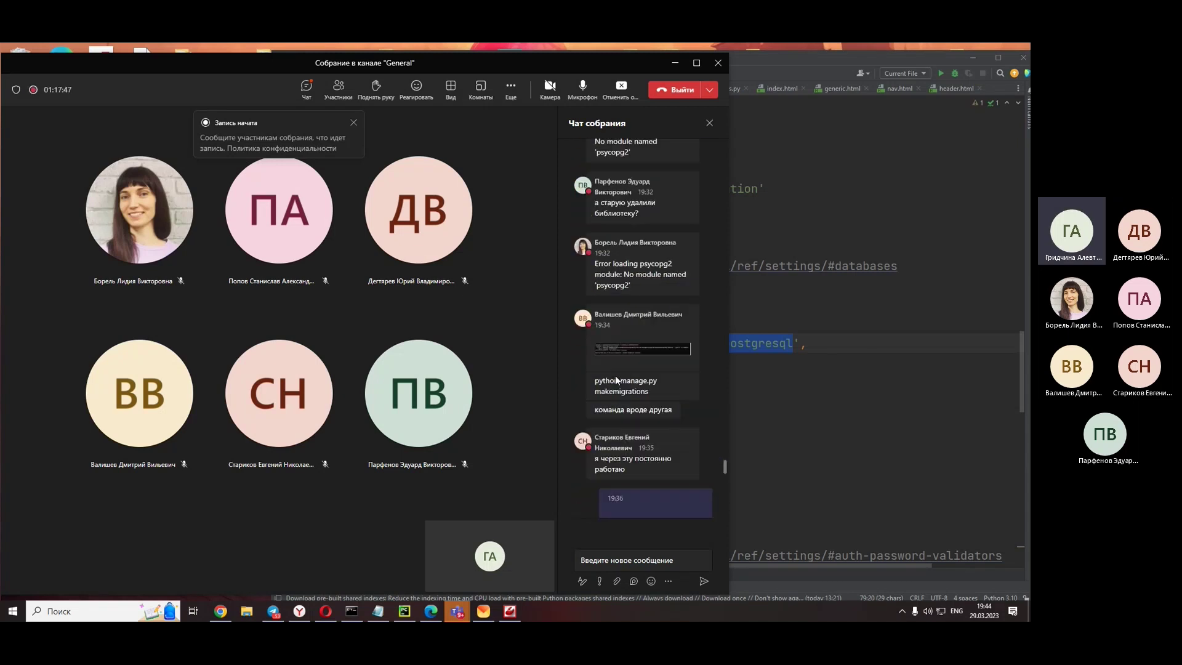
{"action": "scroll", "coordinate": [615, 375], "scroll_direction": "up", "scroll_amount": 5}
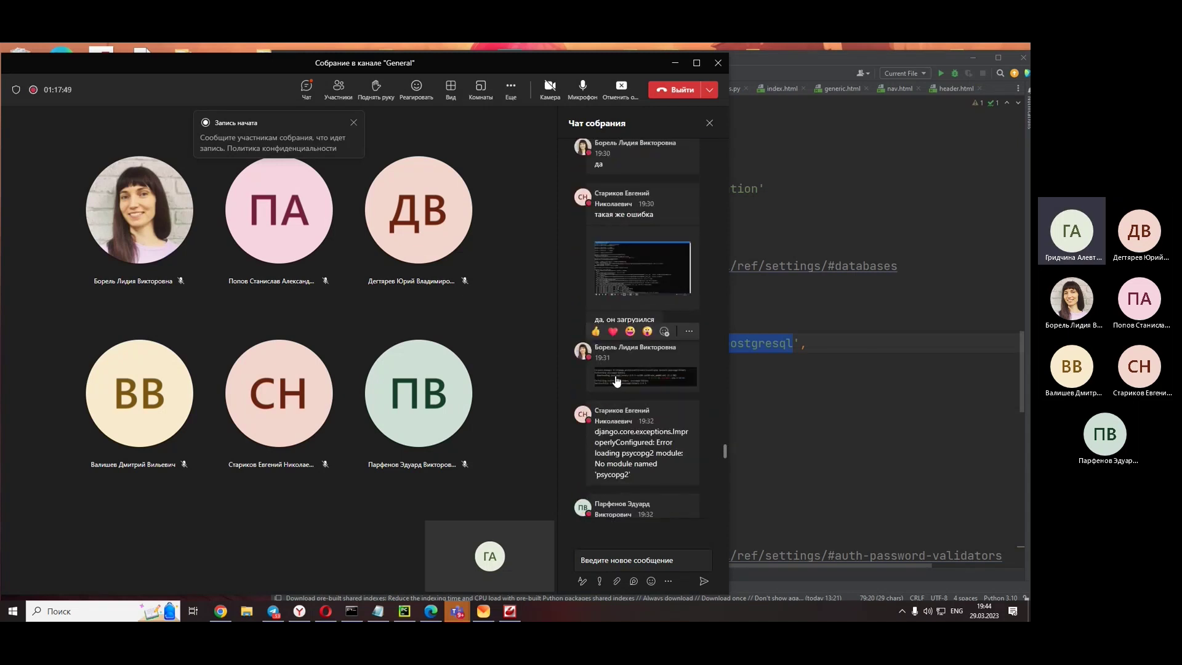
{"action": "scroll", "coordinate": [616, 382], "scroll_direction": "up", "scroll_amount": 5}
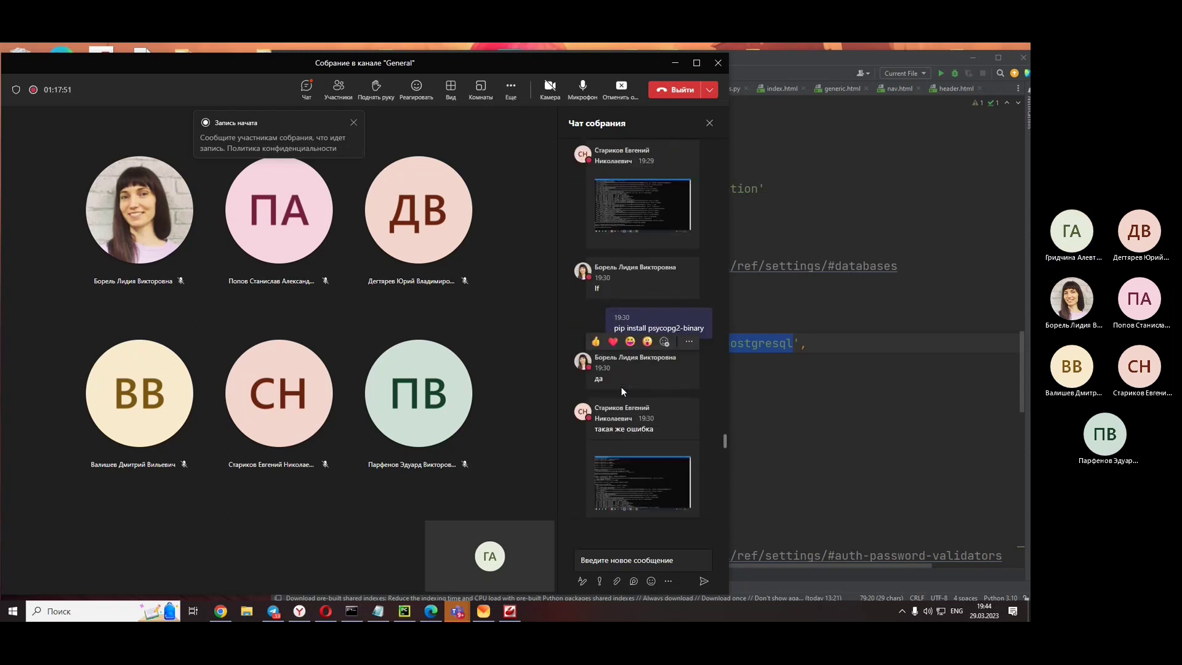
{"action": "scroll", "coordinate": [622, 392], "scroll_direction": "up", "scroll_amount": 5}
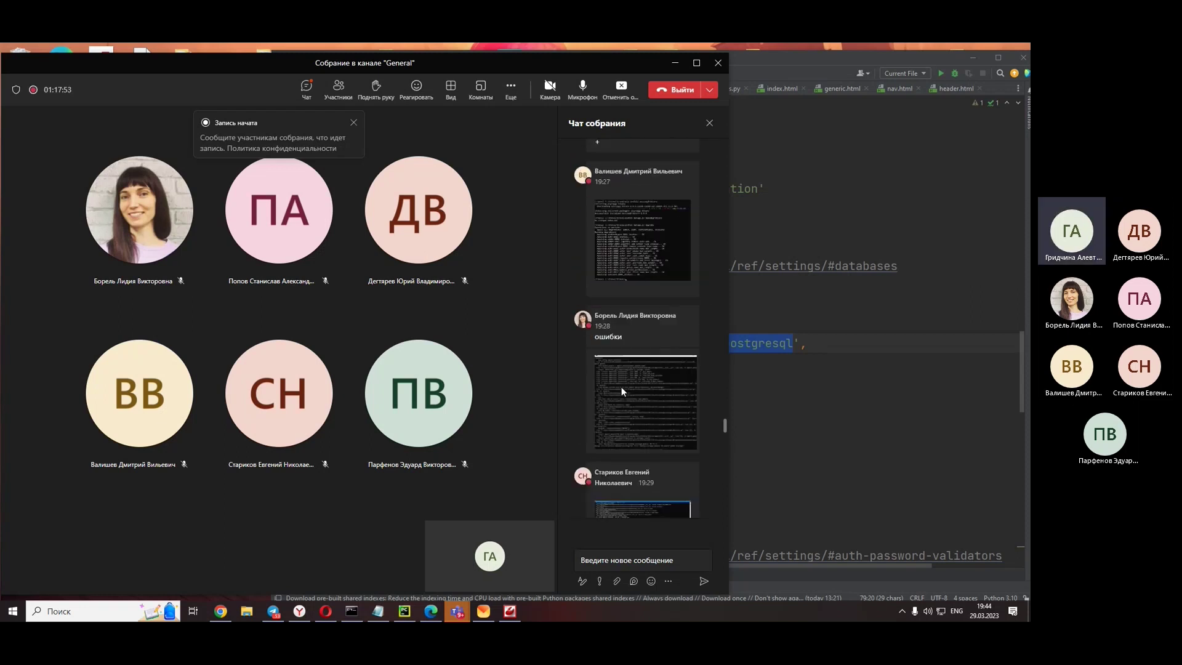
{"action": "scroll", "coordinate": [622, 386], "scroll_direction": "up", "scroll_amount": 5}
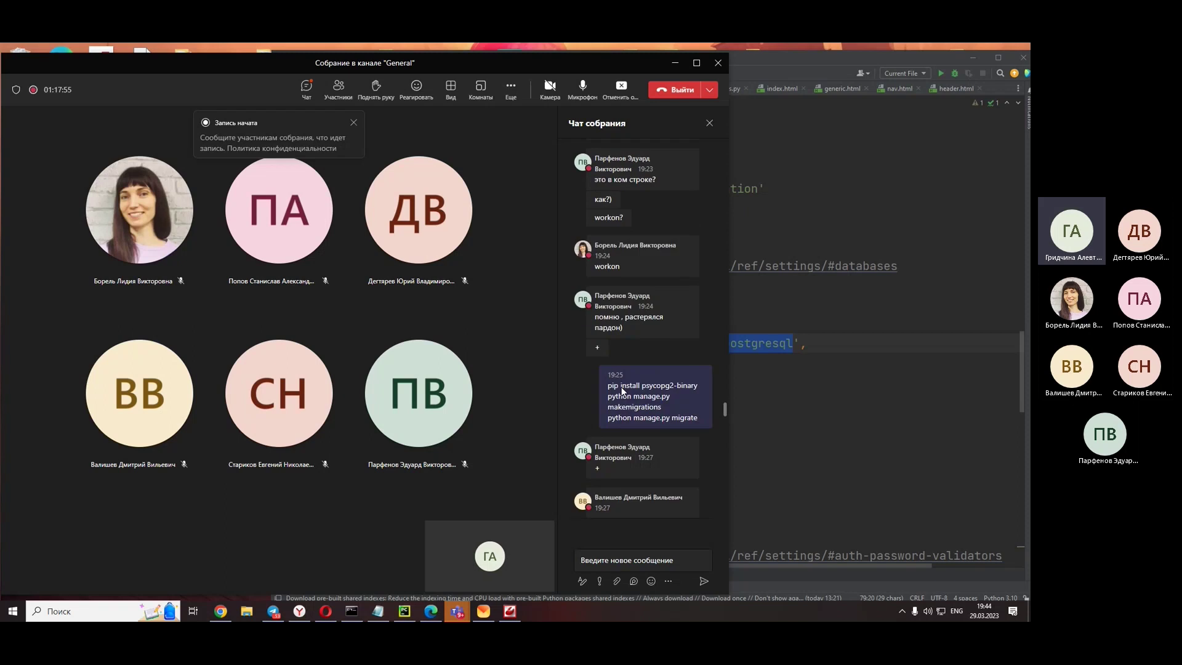
{"action": "scroll", "coordinate": [622, 386], "scroll_direction": "up", "scroll_amount": 4}
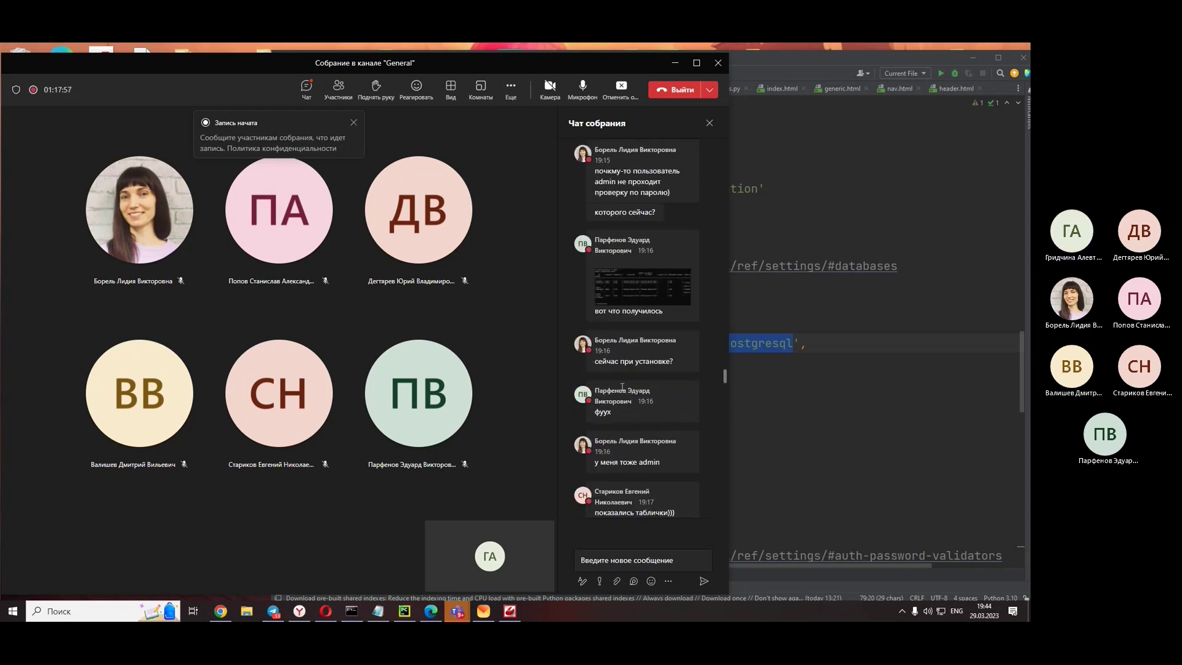
{"action": "scroll", "coordinate": [622, 387], "scroll_direction": "up", "scroll_amount": 5}
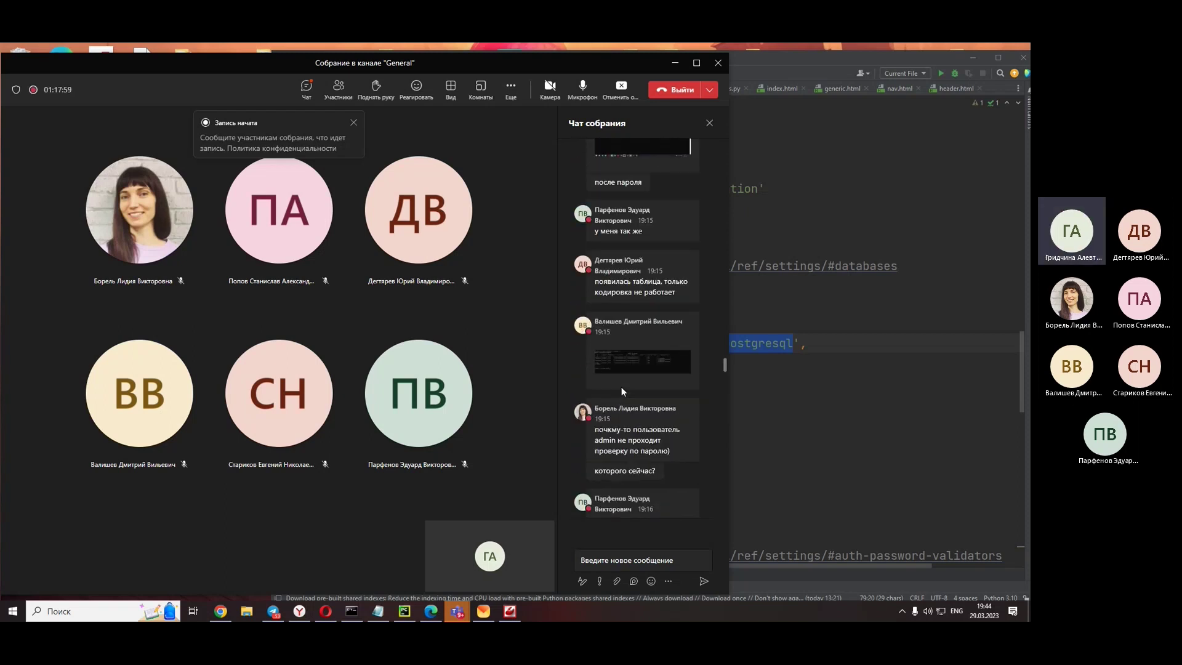
{"action": "scroll", "coordinate": [623, 396], "scroll_direction": "up", "scroll_amount": 3}
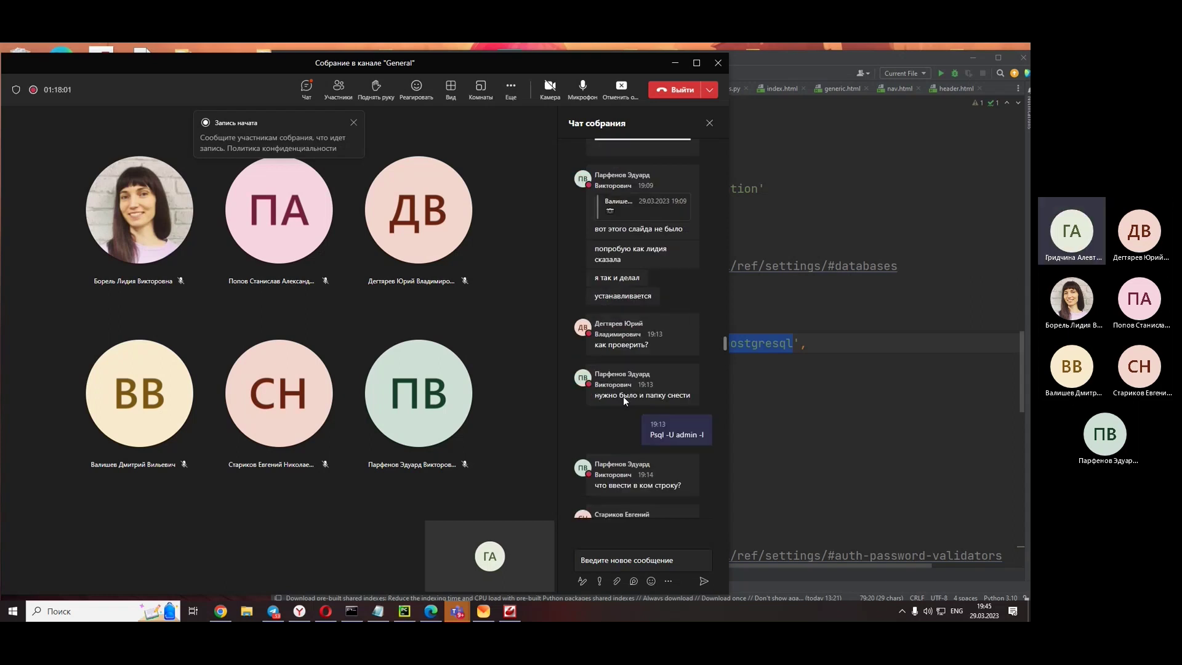
{"action": "scroll", "coordinate": [624, 396], "scroll_direction": "down", "scroll_amount": 5}
{"action": "left_click", "coordinate": [627, 370]}
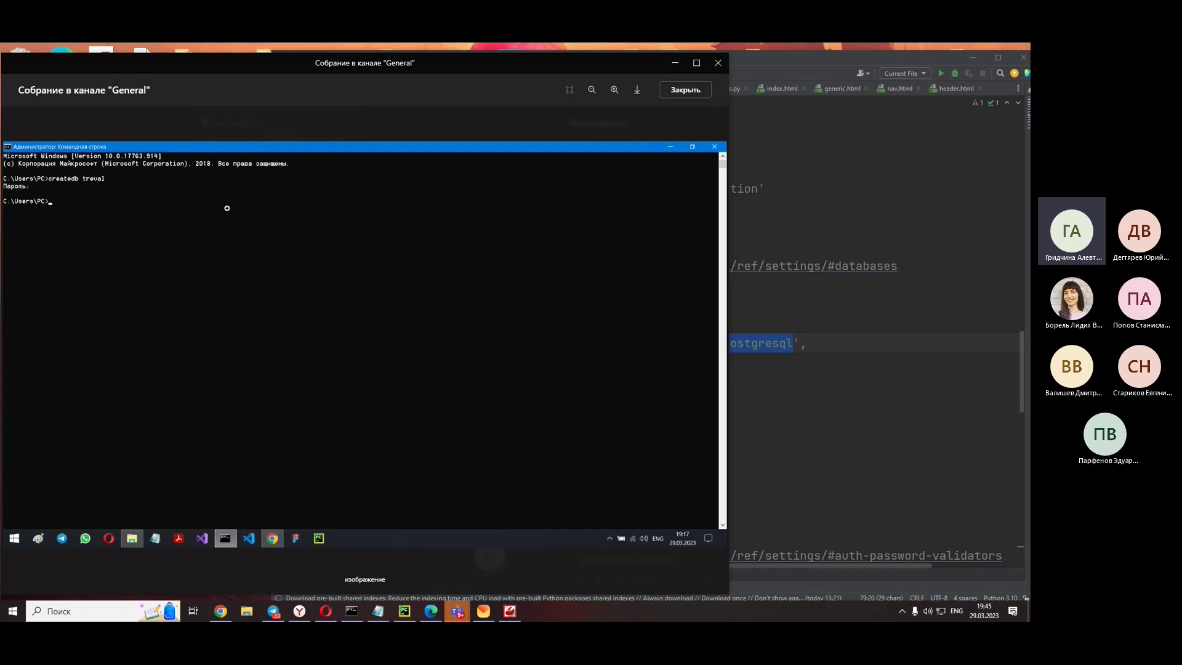
{"action": "scroll", "coordinate": [642, 331], "scroll_direction": "up", "scroll_amount": 1}
{"action": "scroll", "coordinate": [642, 332], "scroll_direction": "down", "scroll_amount": 1}
{"action": "left_click", "coordinate": [698, 99]}
{"action": "scroll", "coordinate": [634, 402], "scroll_direction": "up", "scroll_amount": 10}
{"action": "scroll", "coordinate": [634, 383], "scroll_direction": "down", "scroll_amount": 10}
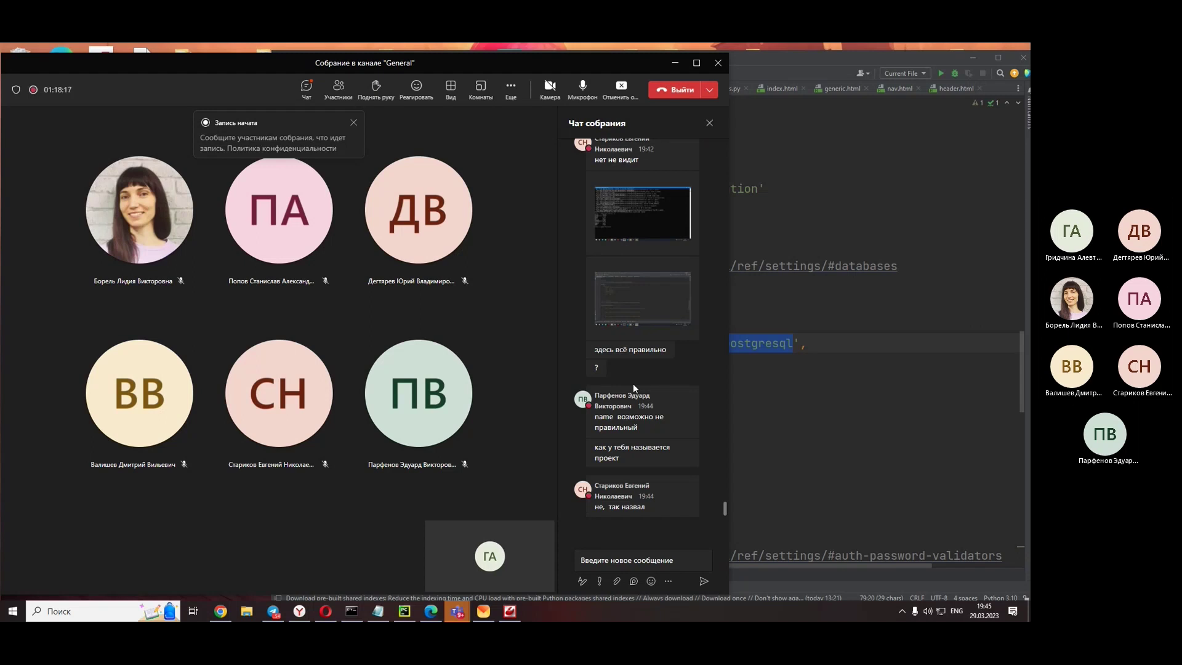
- Compare the student's settings.py screenshot with PyCharm's, then uncover settings.py and show the psycopg2 article
{"action": "left_click", "coordinate": [625, 297]}
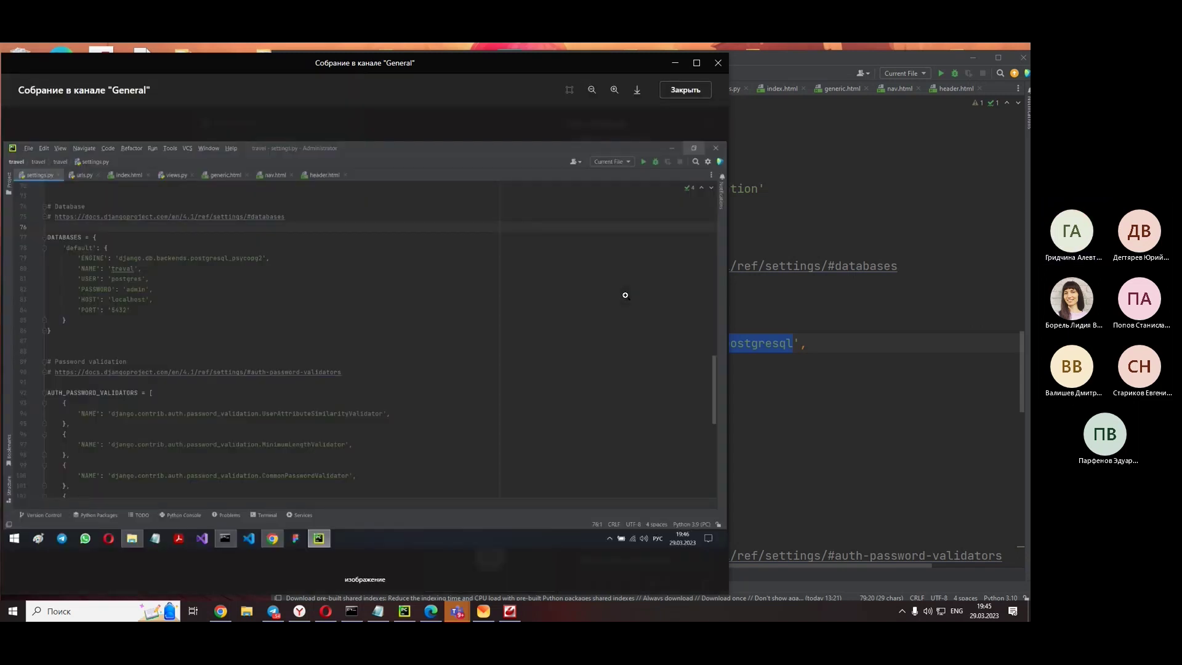
{"action": "left_click", "coordinate": [1001, 216]}
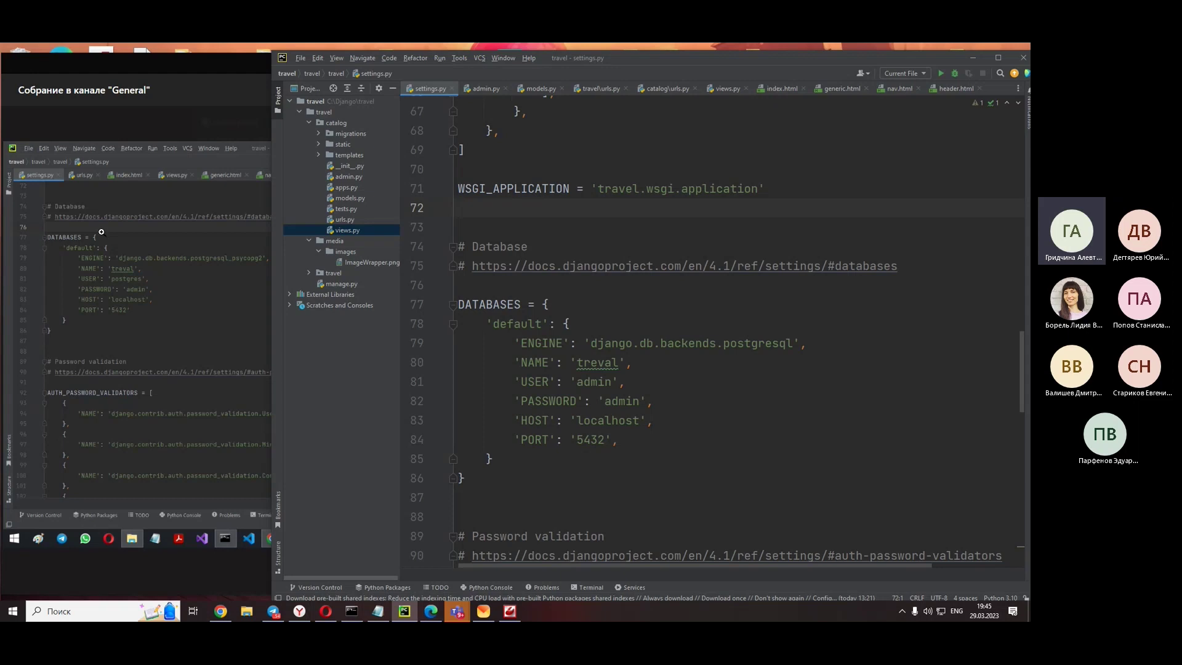
{"action": "left_click", "coordinate": [135, 320]}
{"action": "scroll", "coordinate": [696, 309], "scroll_direction": "up", "scroll_amount": 2}
{"action": "scroll", "coordinate": [677, 246], "scroll_direction": "down", "scroll_amount": 3}
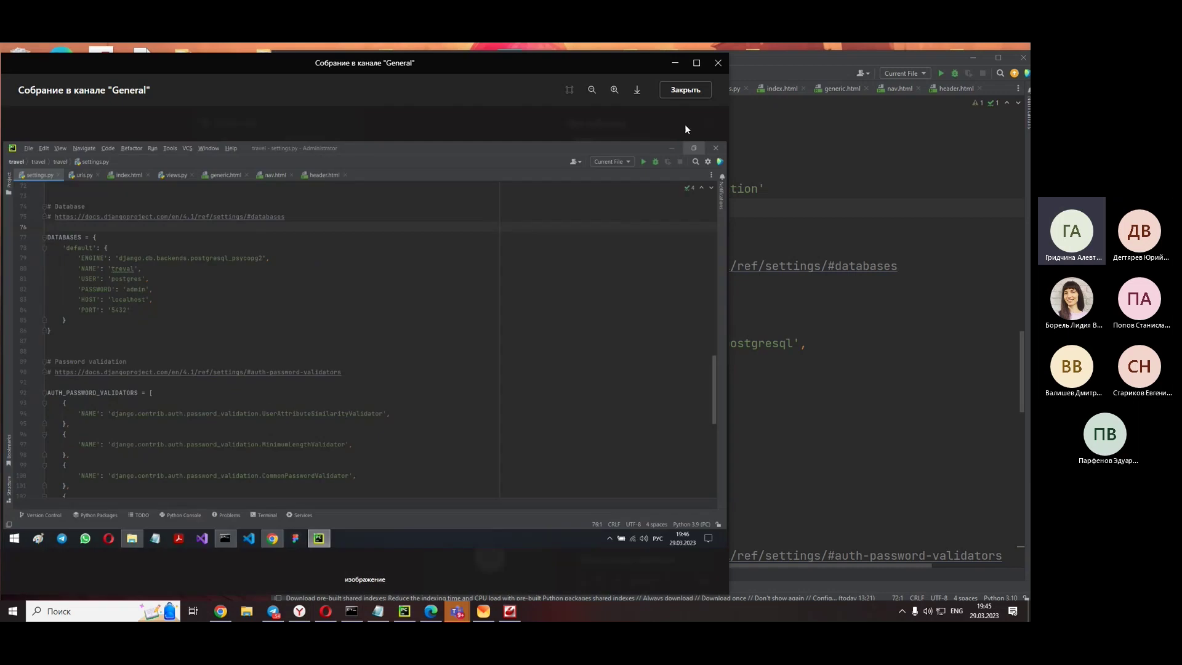
{"action": "left_click", "coordinate": [685, 90]}
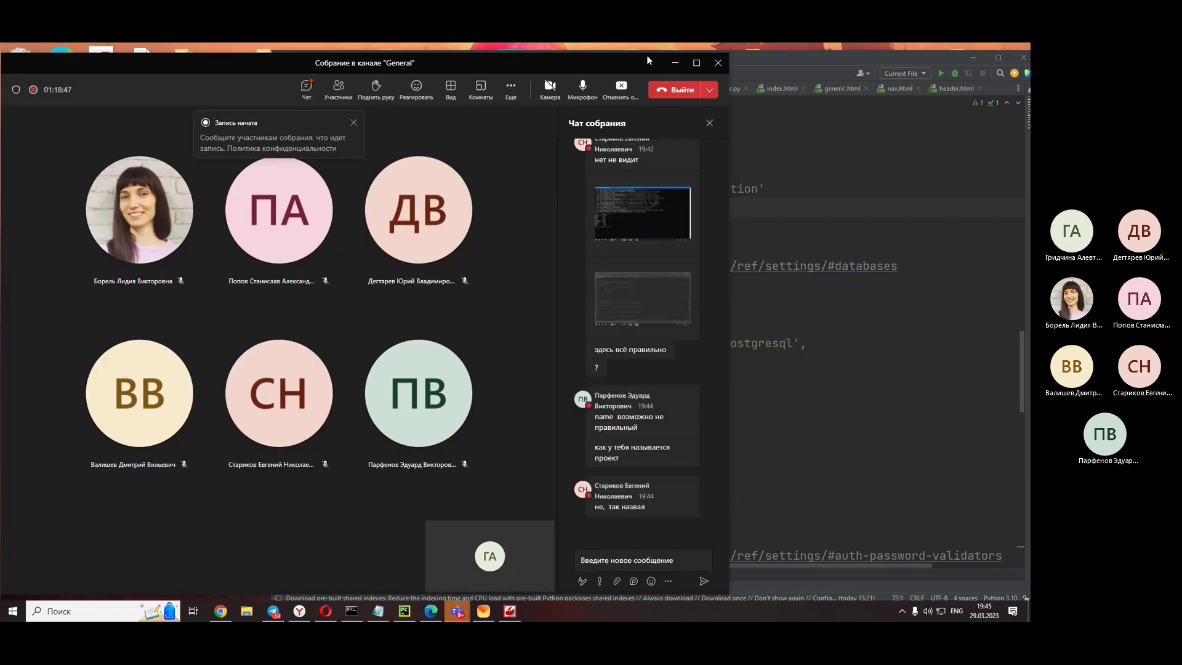
{"action": "left_click_drag", "start_coordinate": [656, 62], "coordinate": [102, 64]}
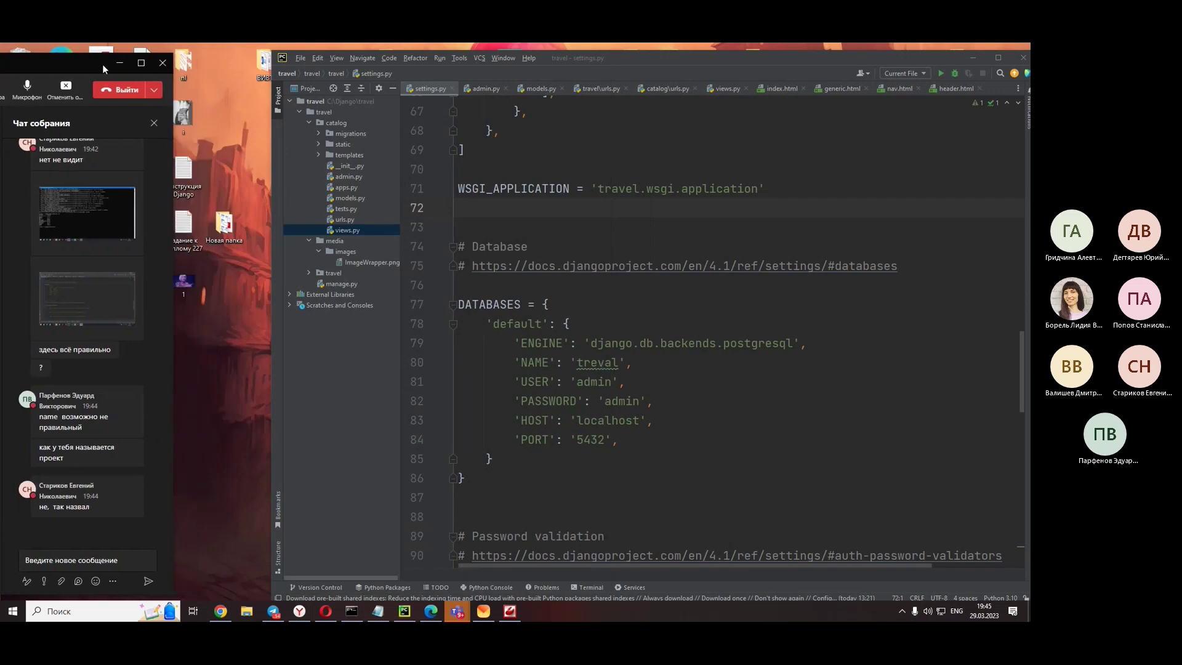
{"action": "left_click", "coordinate": [299, 610]}
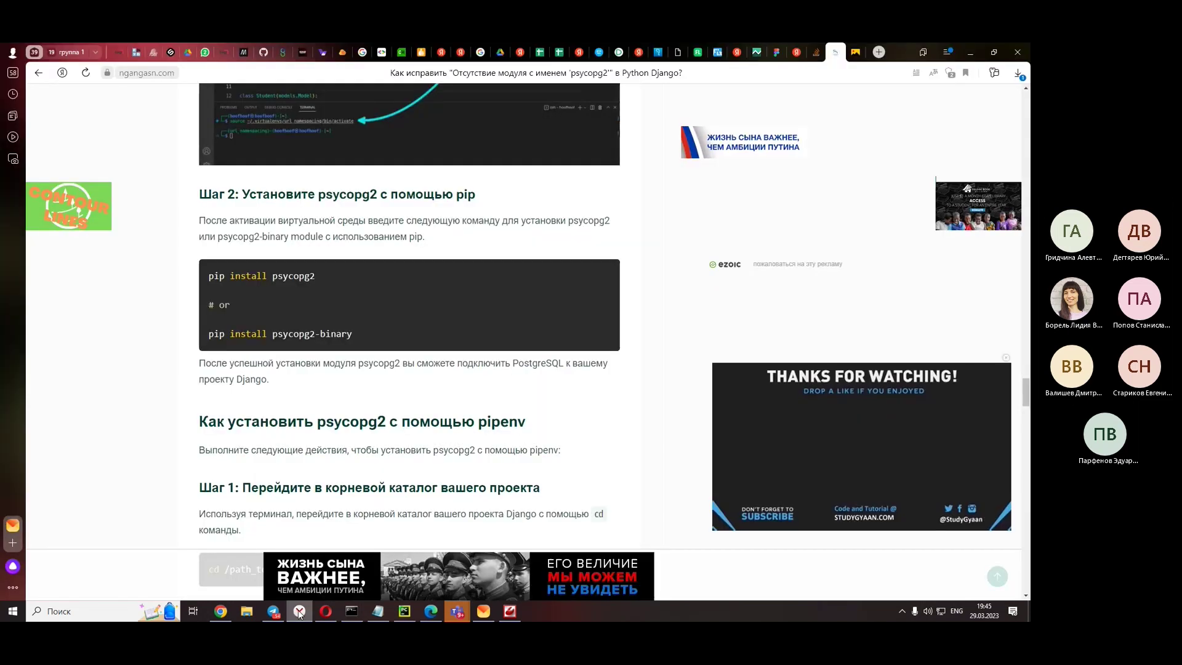
- Minimise Yandex Browser from the taskbar to return to settings.py and the Teams chat
{"action": "left_click", "coordinate": [299, 611]}
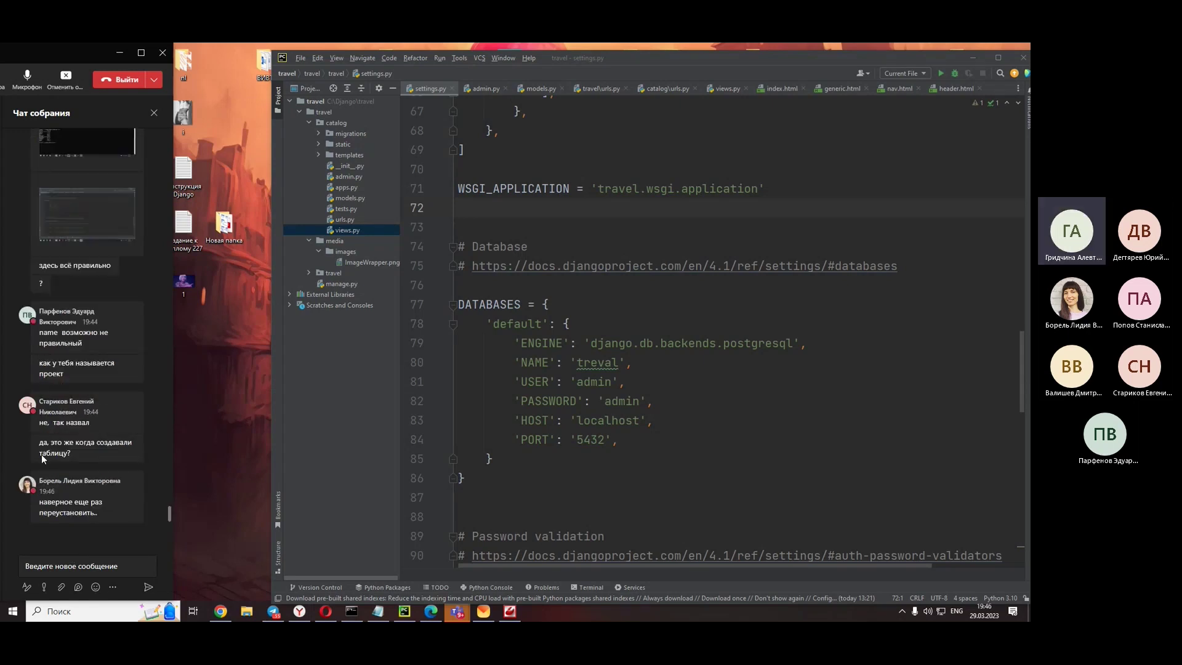
- Shift Teams right, select the admin USER value on line 81, and open a student's terminal screenshot
{"action": "left_click_drag", "start_coordinate": [63, 49], "coordinate": [162, 56]}
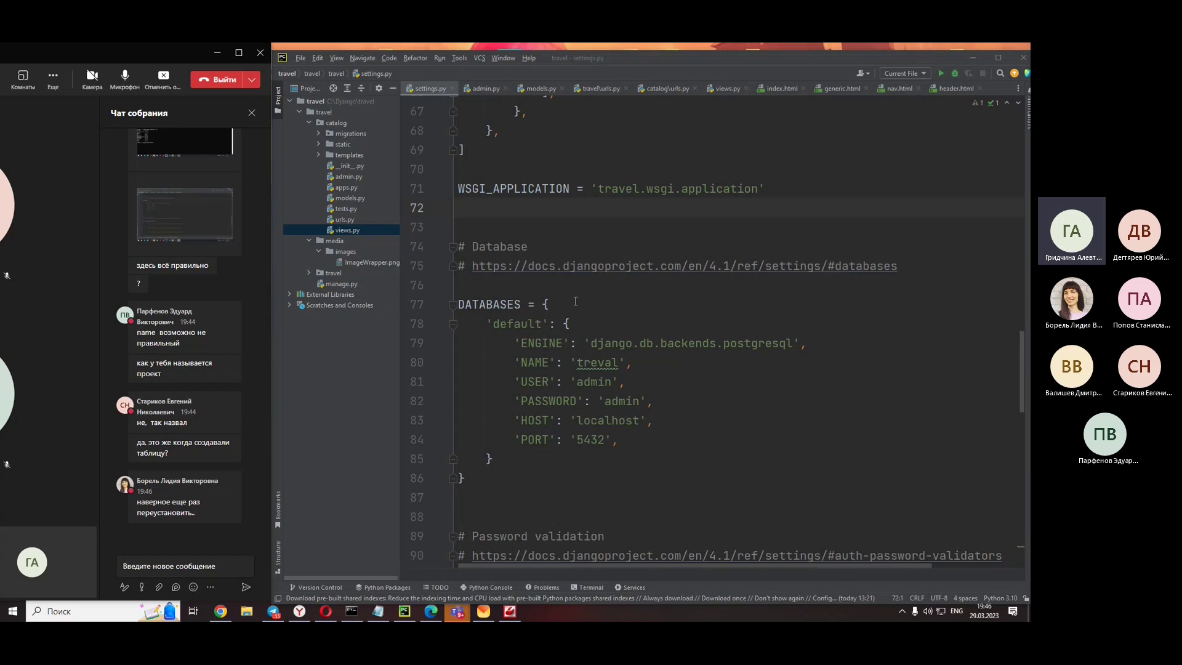
{"action": "double_click", "coordinate": [602, 383]}
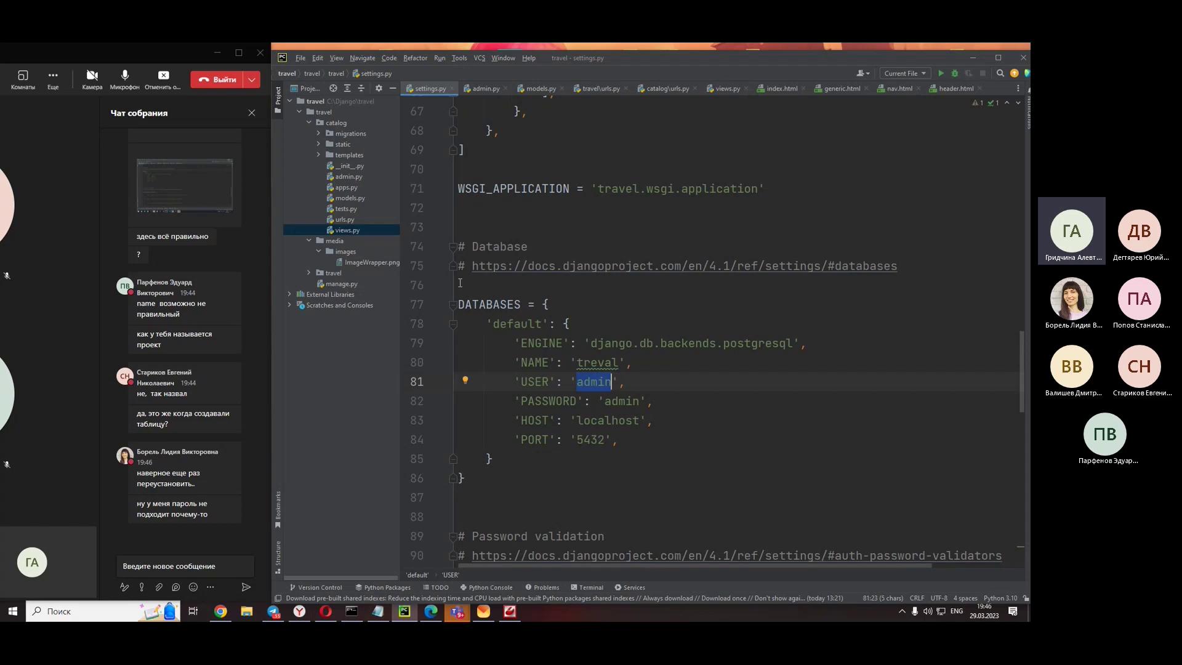
{"action": "mouse_move", "coordinate": [200, 169]}
{"action": "mouse_move", "coordinate": [3, 426]}
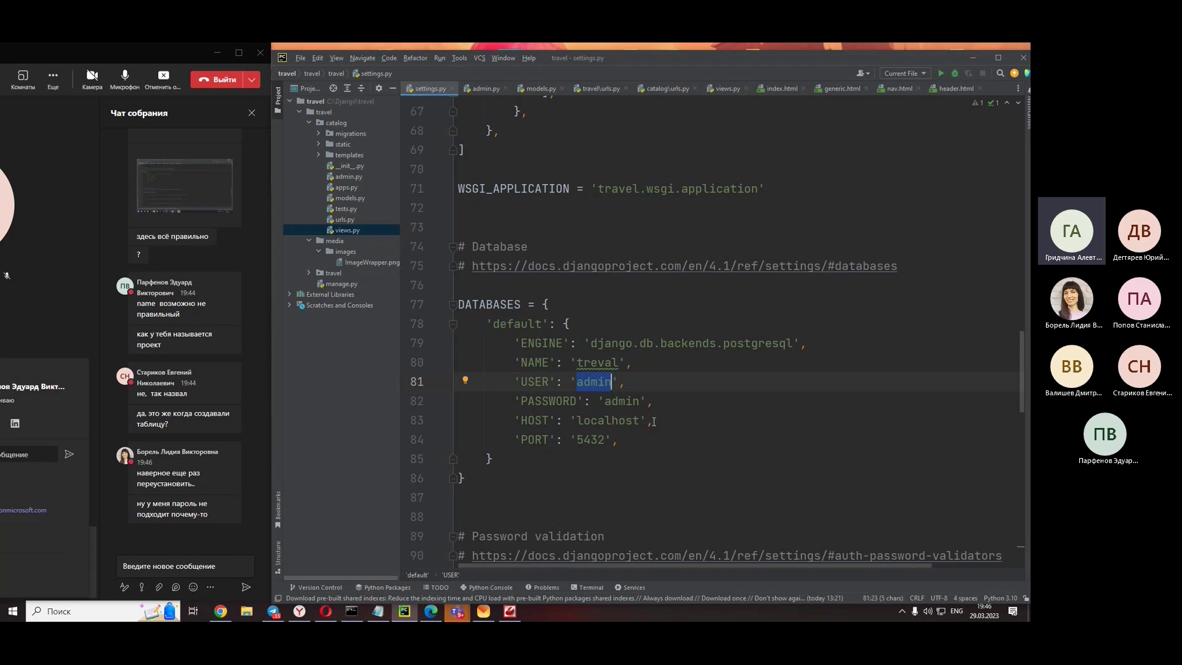
{"action": "triple_click", "coordinate": [598, 387]}
{"action": "left_click", "coordinate": [598, 386]}
{"action": "double_click", "coordinate": [598, 386]}
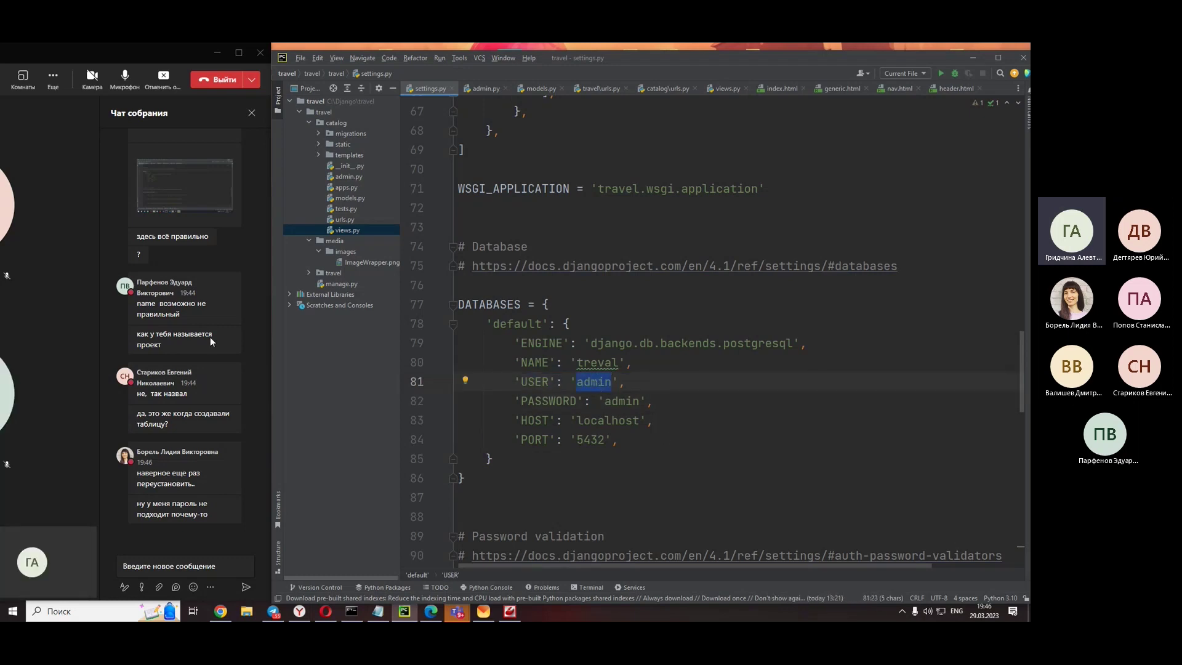
{"action": "left_click", "coordinate": [184, 479]}
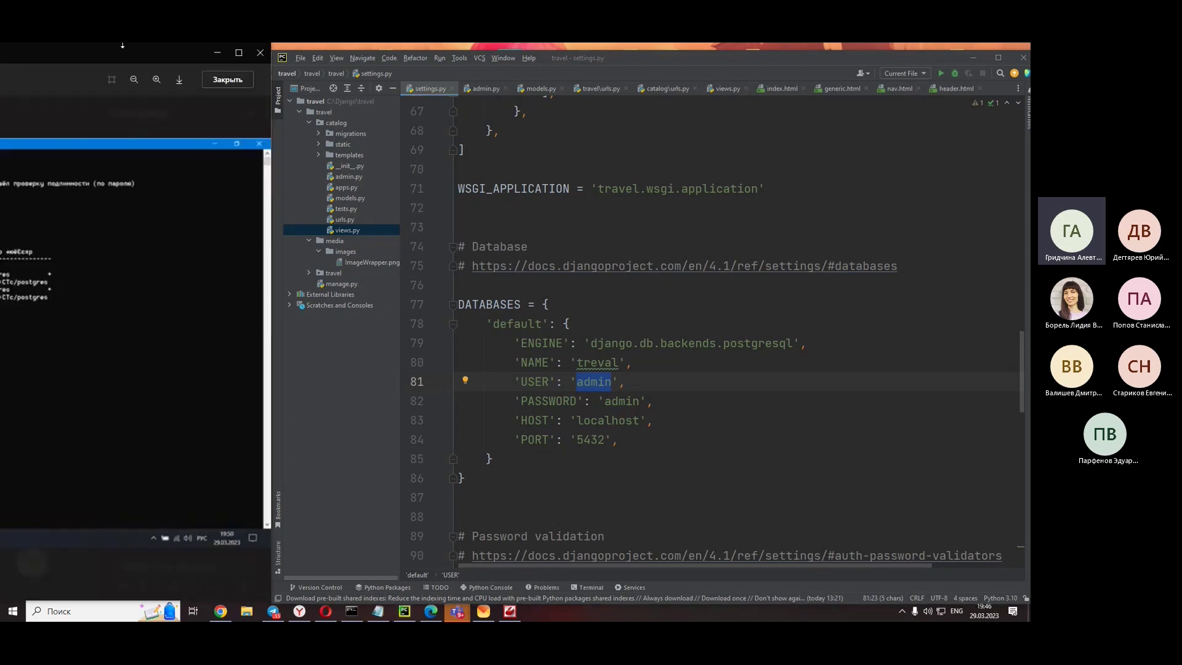
- Move the viewer right and look through the earlier chat screenshots one by one
{"action": "left_click_drag", "start_coordinate": [130, 47], "coordinate": [617, 106]}
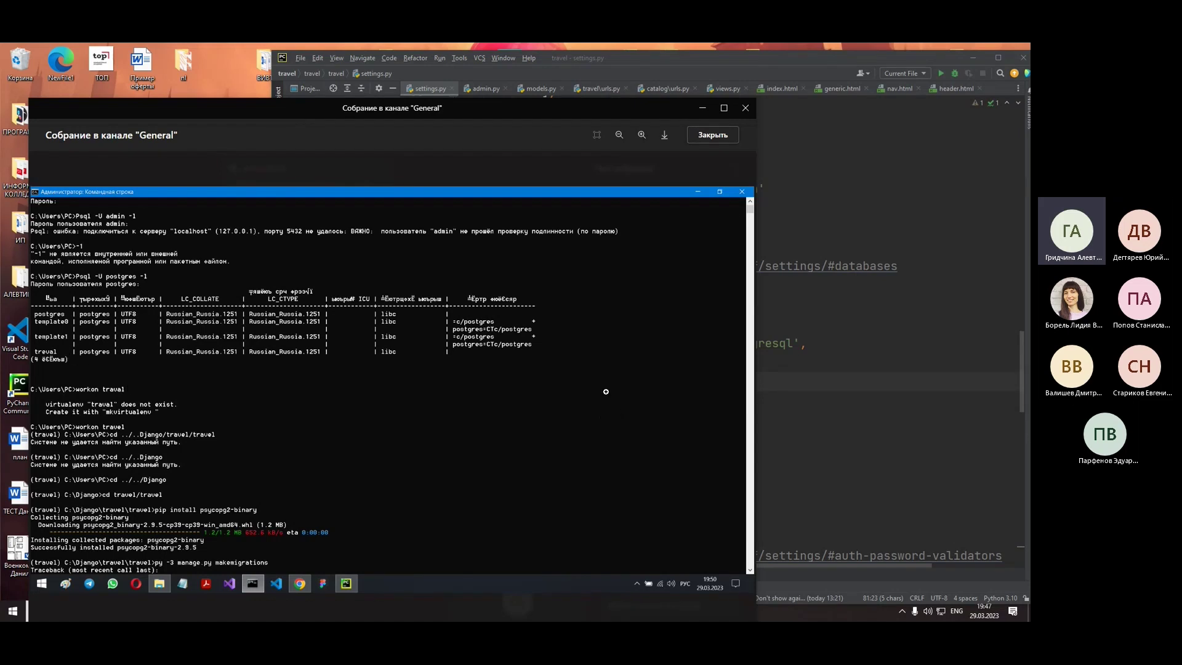
{"action": "scroll", "coordinate": [600, 368], "scroll_direction": "up", "scroll_amount": 1}
{"action": "scroll", "coordinate": [697, 150], "scroll_direction": "down", "scroll_amount": 2}
{"action": "left_click", "coordinate": [710, 141]}
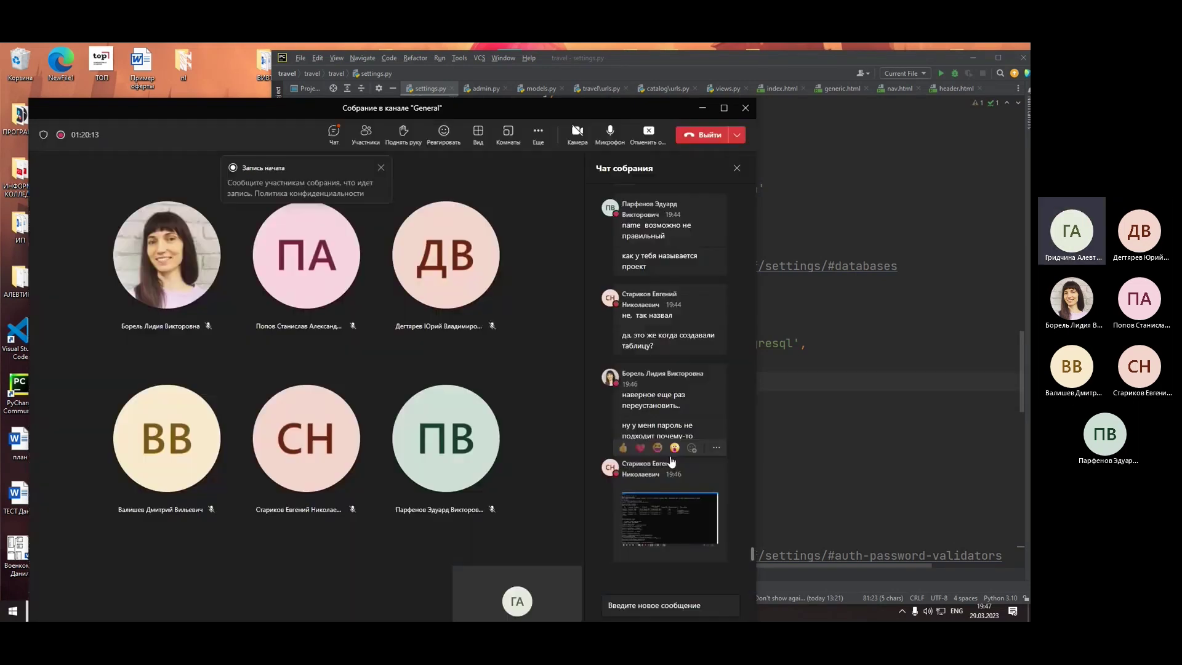
{"action": "scroll", "coordinate": [666, 441], "scroll_direction": "up", "scroll_amount": 5}
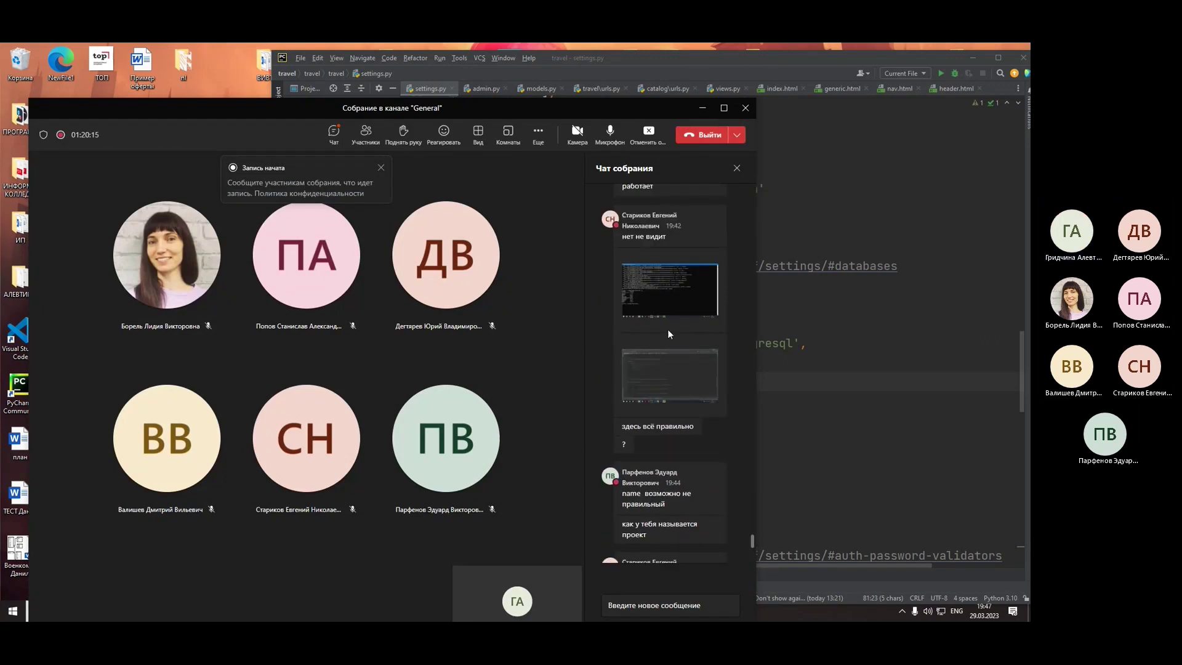
{"action": "left_click", "coordinate": [658, 293]}
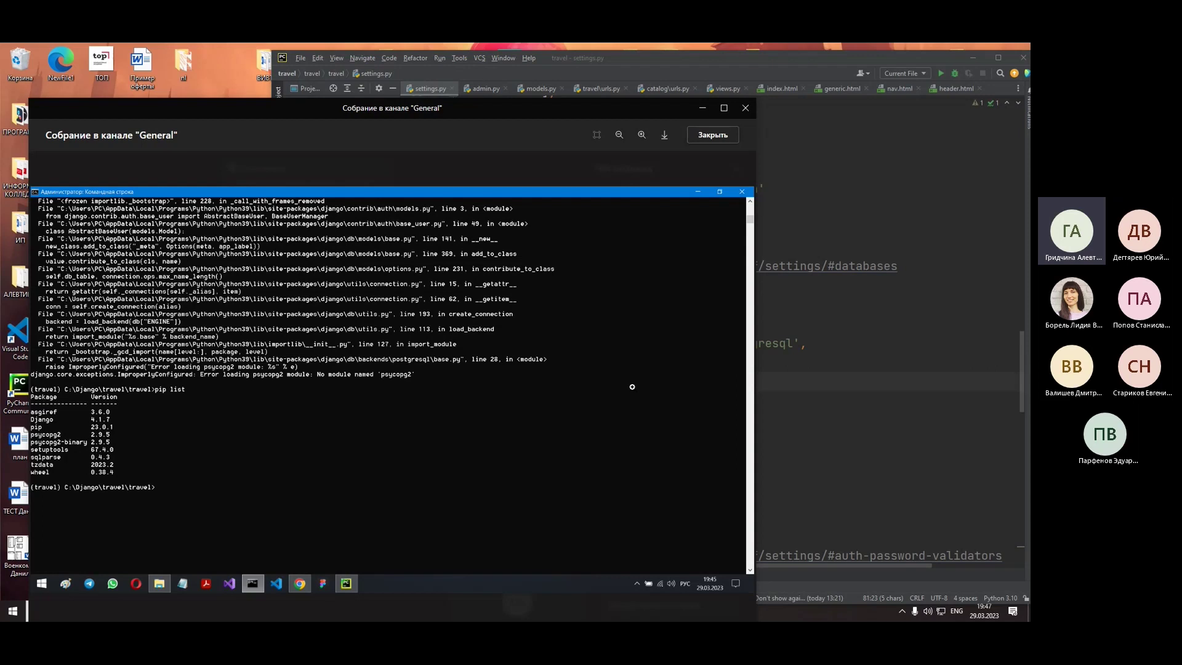
{"action": "left_click", "coordinate": [723, 135]}
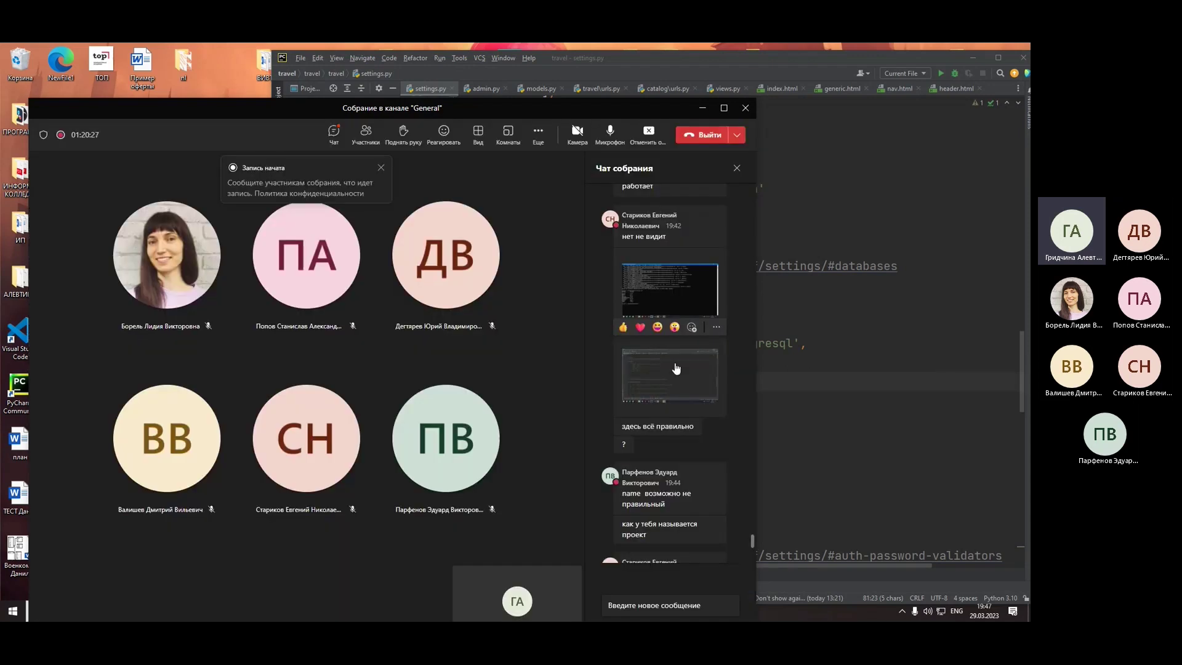
{"action": "scroll", "coordinate": [655, 356], "scroll_direction": "up", "scroll_amount": 5}
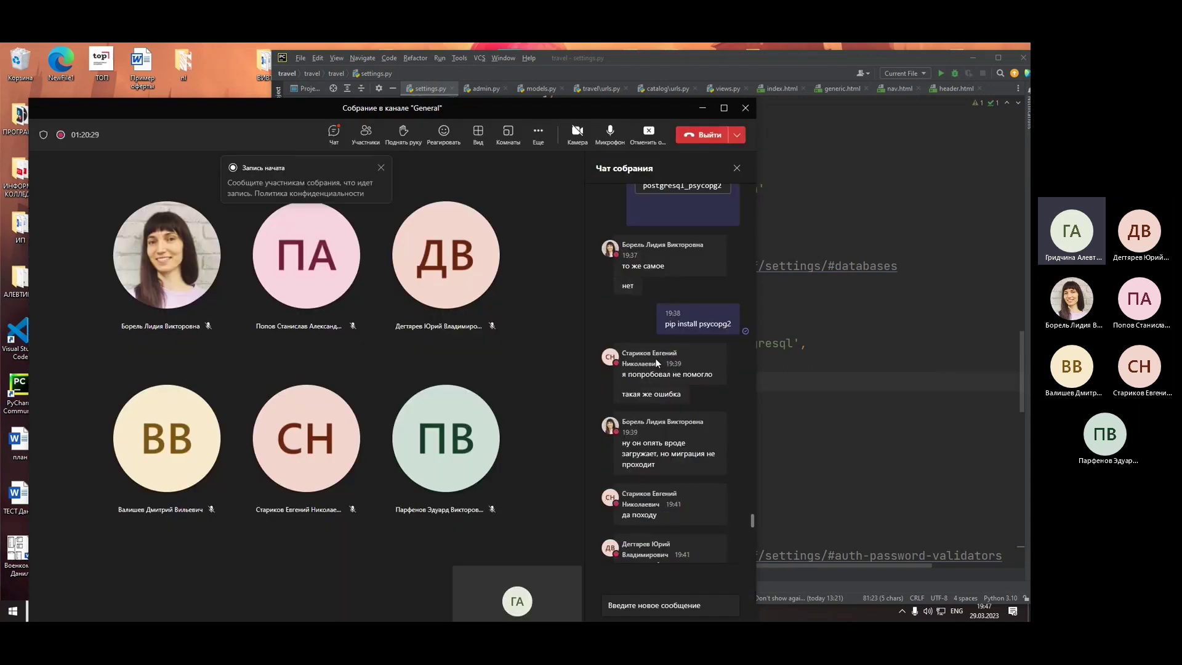
{"action": "scroll", "coordinate": [656, 363], "scroll_direction": "down", "scroll_amount": 5}
{"action": "left_click", "coordinate": [656, 394]}
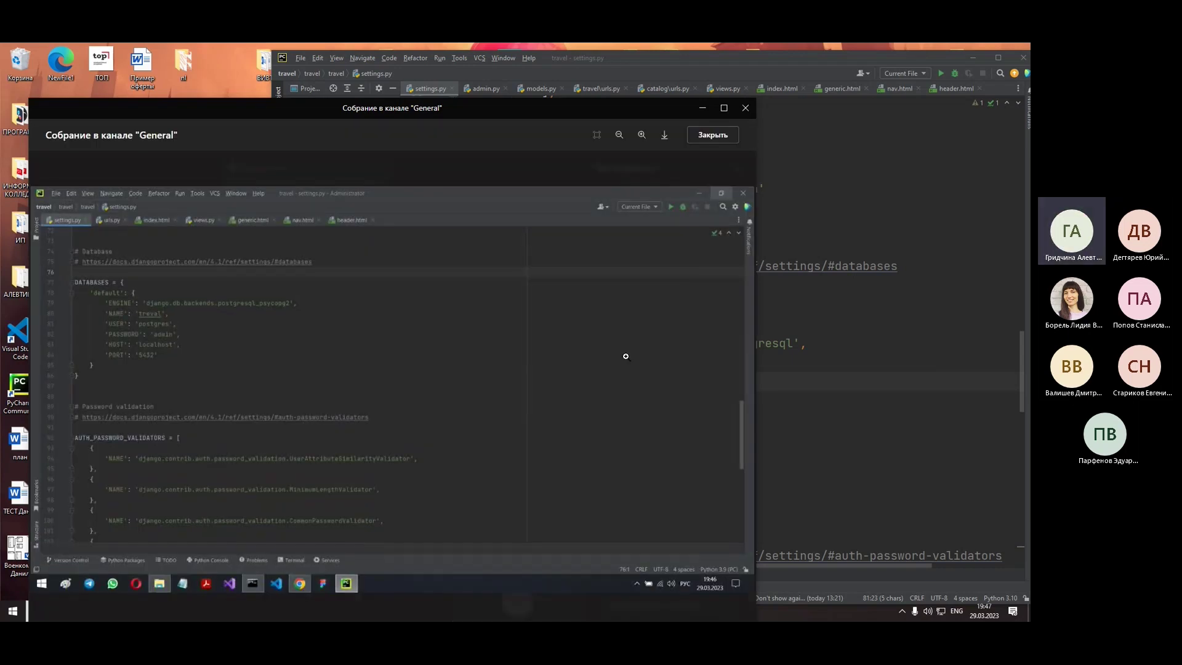
{"action": "left_click", "coordinate": [720, 137]}
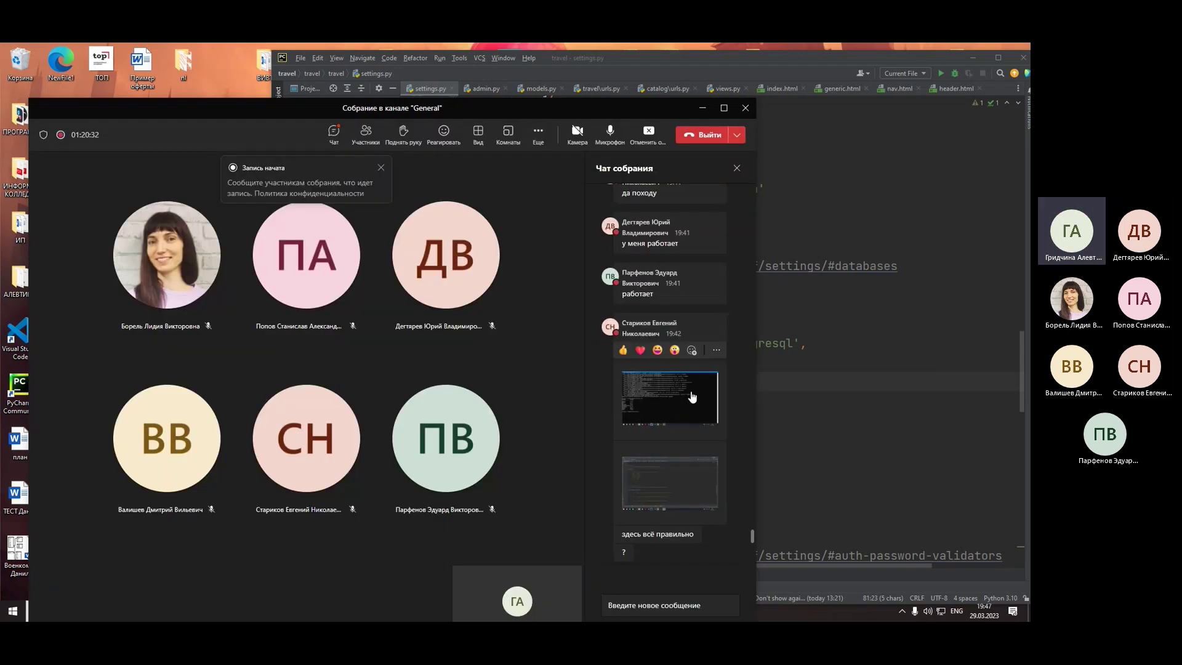
- Inspect the students' terminal traceback screenshots of the psycopg2 error
{"action": "left_click", "coordinate": [691, 391]}
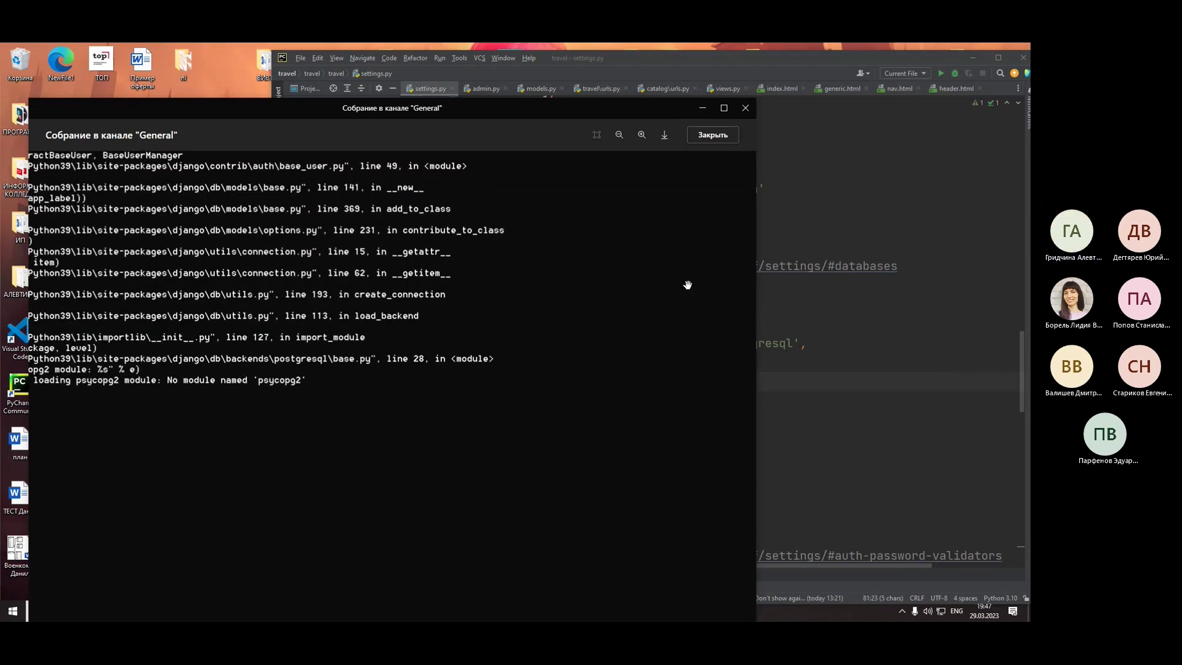
{"action": "left_click", "coordinate": [718, 140]}
{"action": "scroll", "coordinate": [667, 339], "scroll_direction": "up", "scroll_amount": 3}
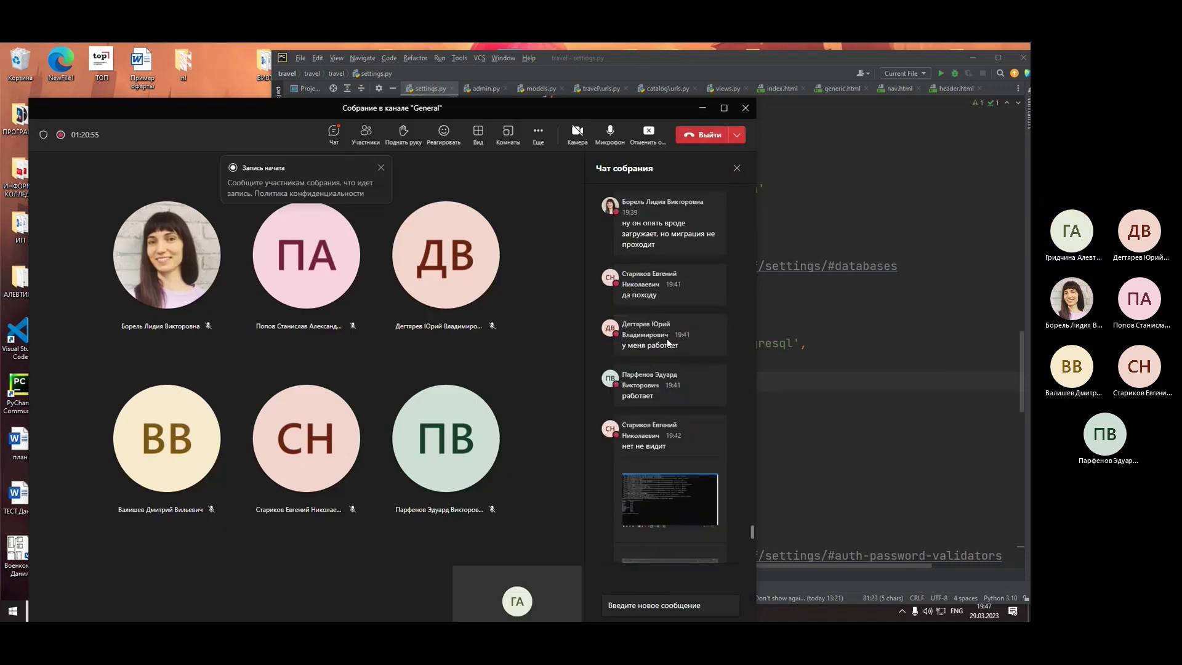
{"action": "scroll", "coordinate": [667, 338], "scroll_direction": "up", "scroll_amount": 10}
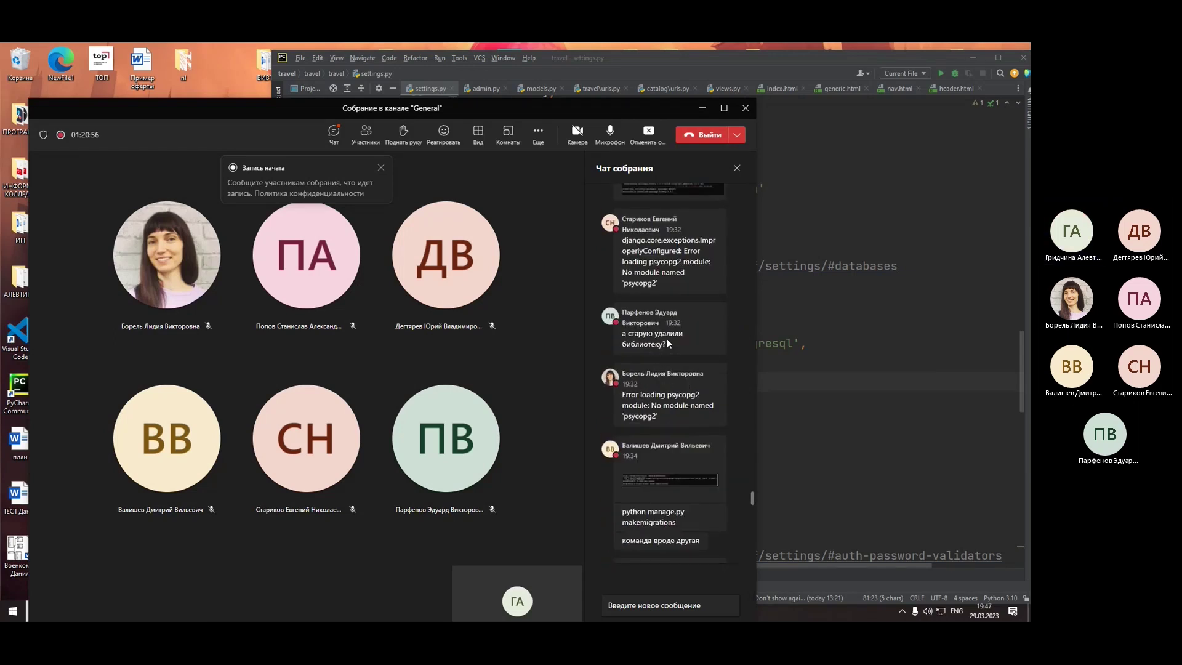
{"action": "left_click", "coordinate": [643, 370]}
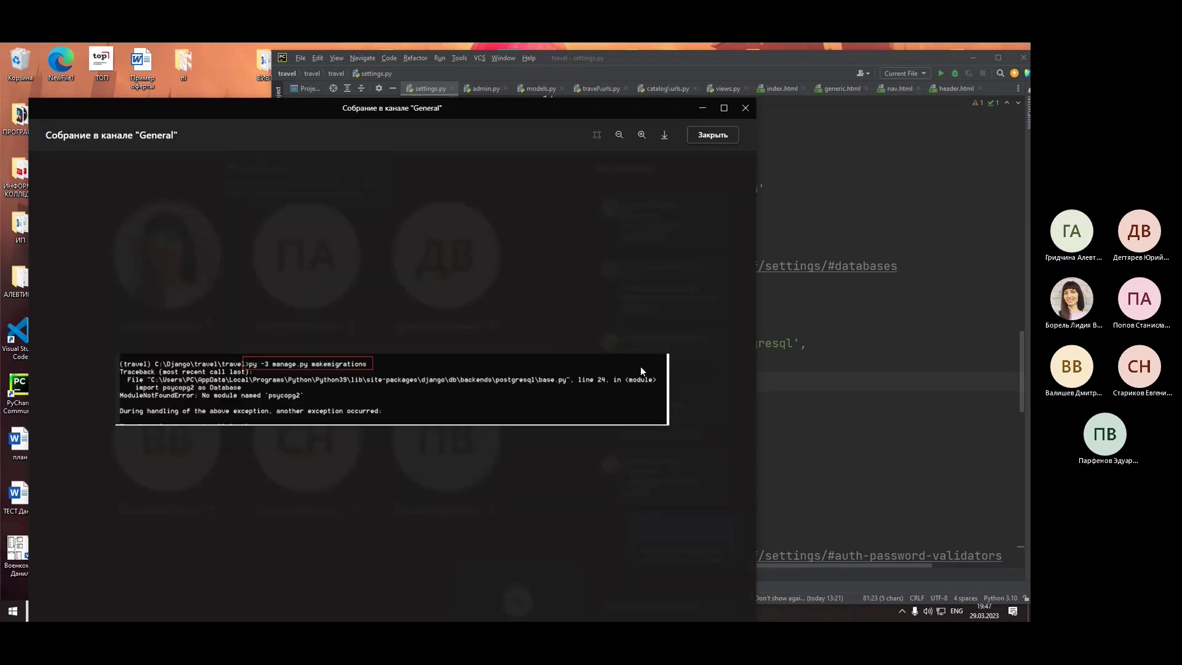
{"action": "left_click", "coordinate": [723, 280]}
{"action": "scroll", "coordinate": [725, 302], "scroll_direction": "down", "scroll_amount": 5}
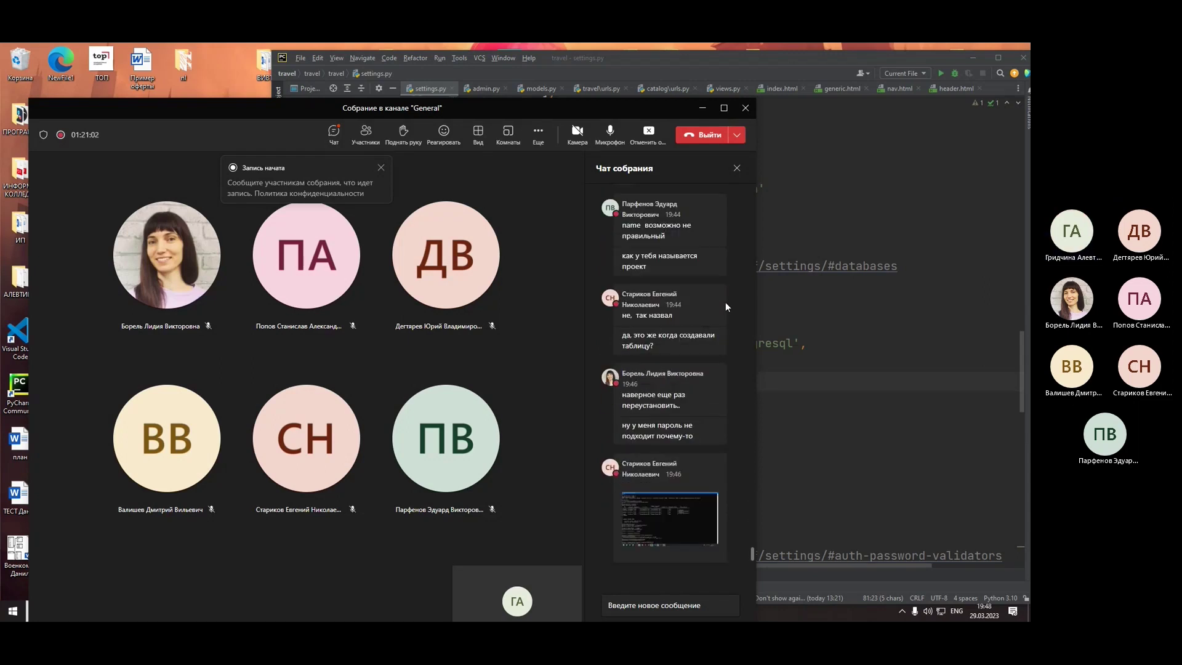
{"action": "left_click", "coordinate": [670, 527]}
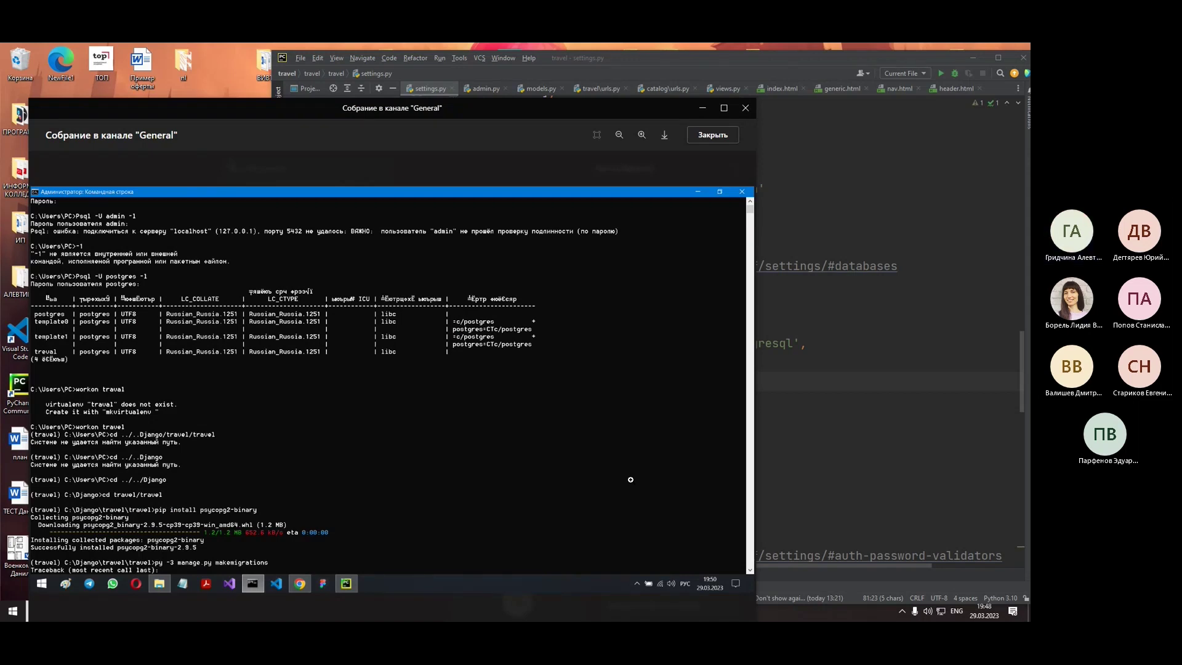
{"action": "scroll", "coordinate": [630, 480], "scroll_direction": "up", "scroll_amount": 2}
{"action": "scroll", "coordinate": [630, 480], "scroll_direction": "down", "scroll_amount": 2}
{"action": "scroll", "coordinate": [655, 428], "scroll_direction": "up", "scroll_amount": 2}
{"action": "scroll", "coordinate": [654, 428], "scroll_direction": "down", "scroll_amount": 2}
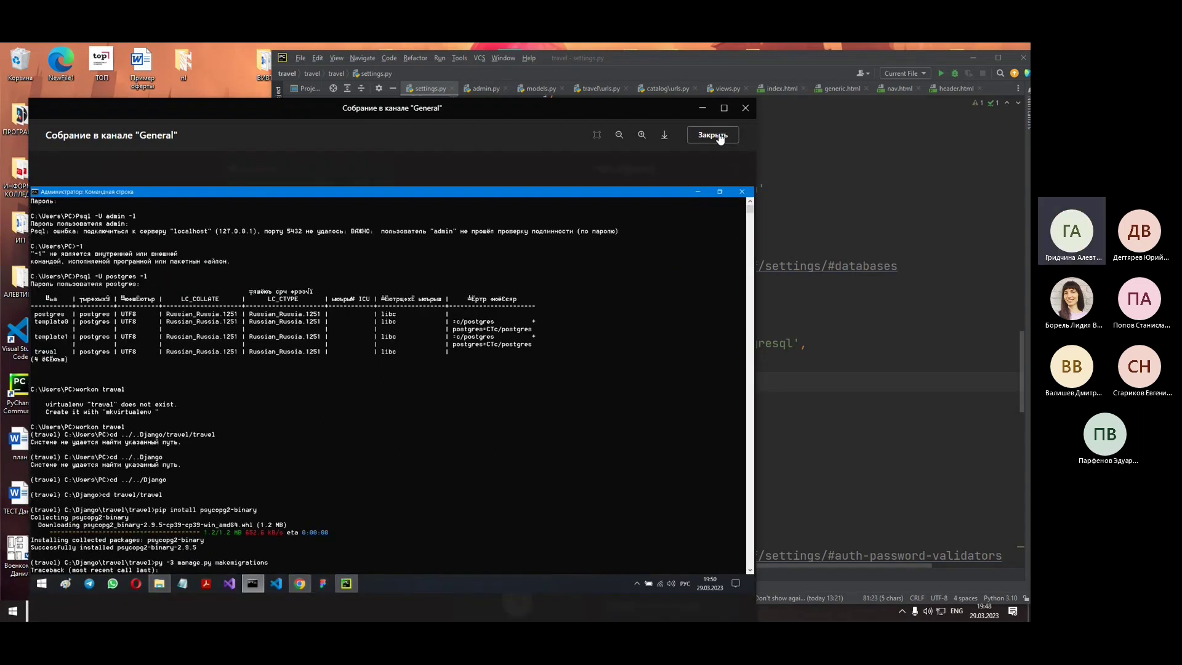
{"action": "left_click", "coordinate": [720, 137]}
- Zoom into the student's settings.py screenshot, close it, and move Teams back left
{"action": "scroll", "coordinate": [704, 392], "scroll_direction": "down", "scroll_amount": 3}
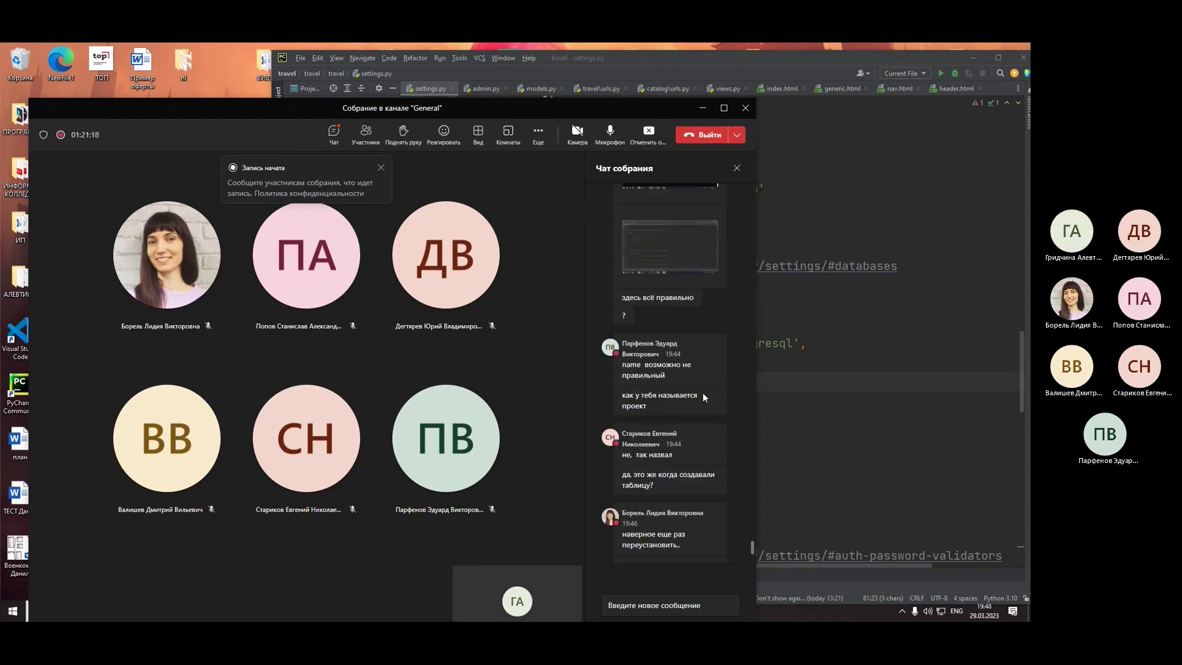
{"action": "left_click", "coordinate": [649, 263]}
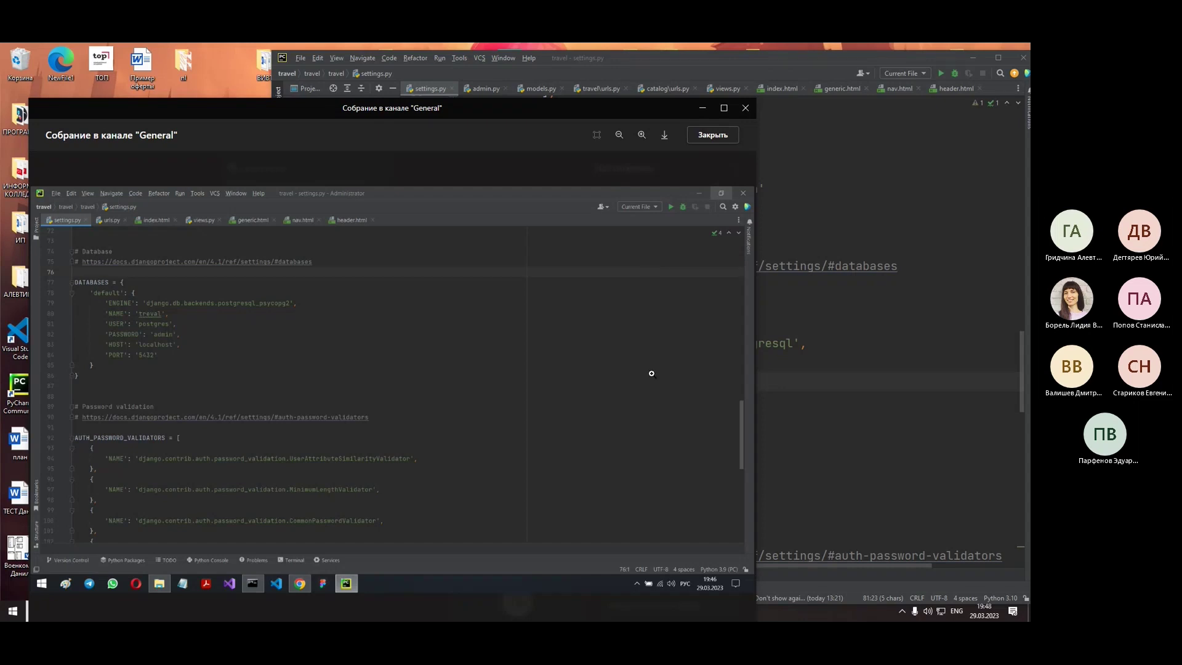
{"action": "left_click", "coordinate": [654, 369]}
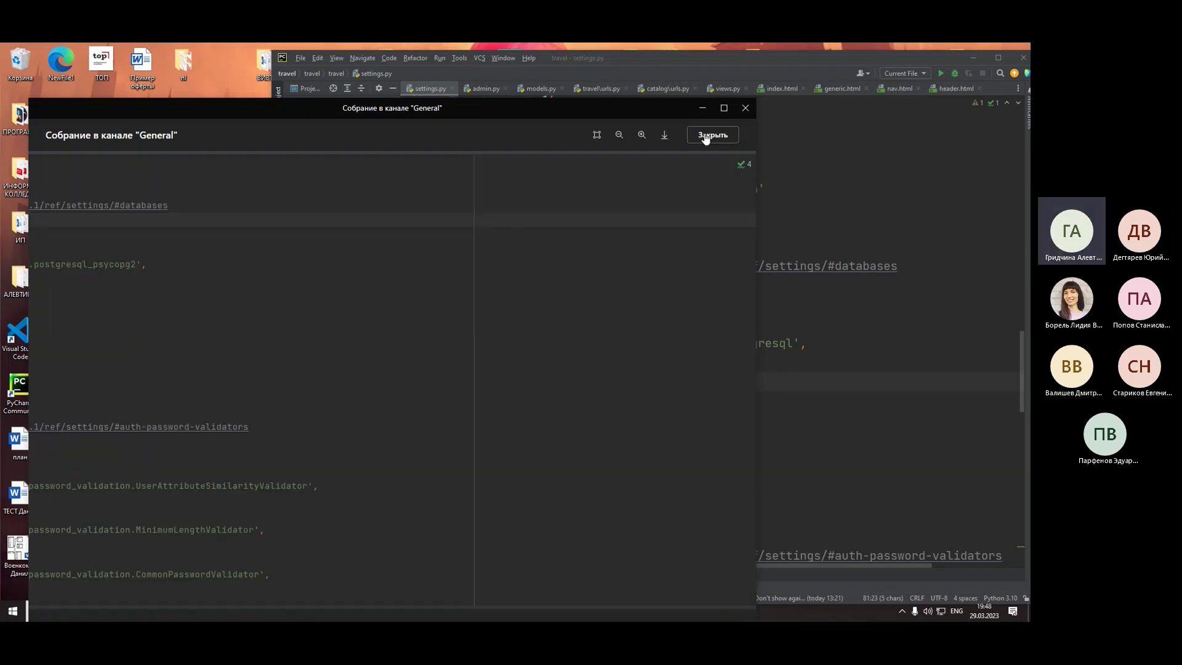
{"action": "left_click", "coordinate": [710, 136]}
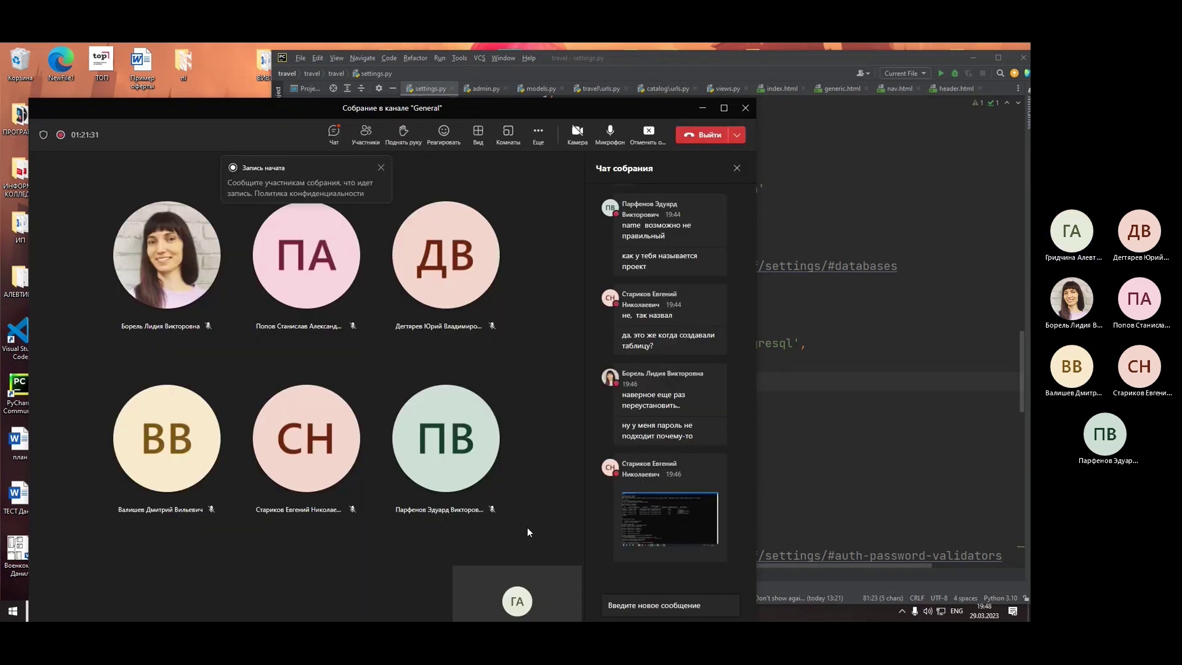
{"action": "left_click_drag", "start_coordinate": [668, 109], "coordinate": [145, 57]}
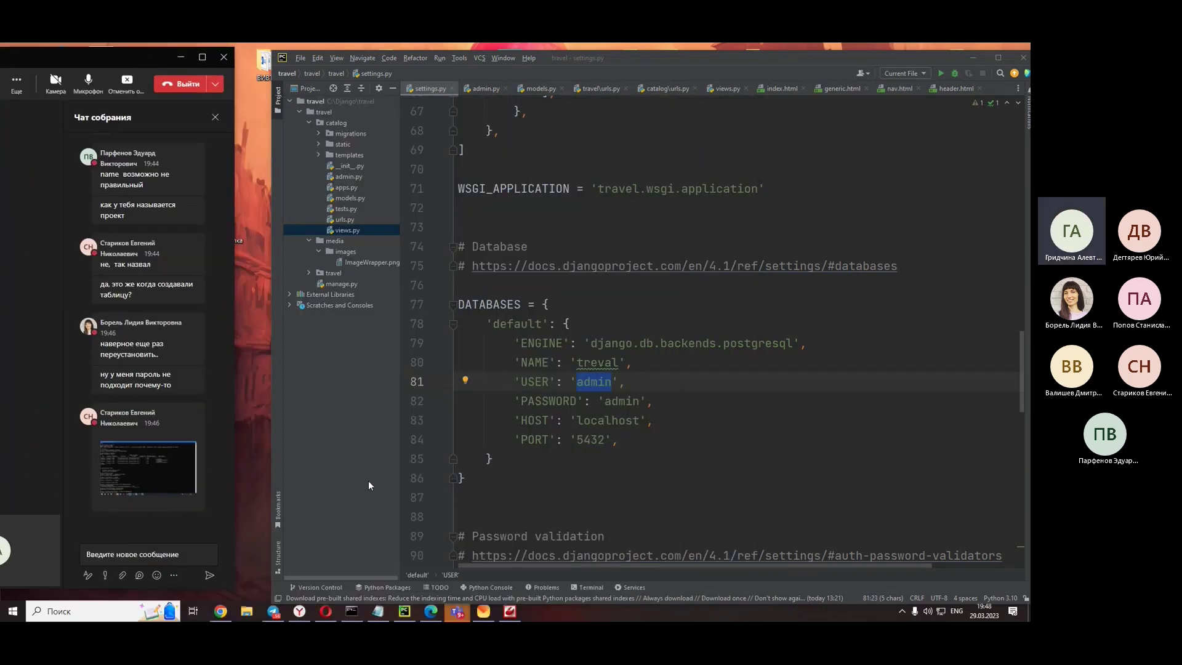
- Toggle the Stack Overflow and psycopg2 browser windows from the taskbar, then put the browser away
{"action": "left_click", "coordinate": [321, 613]}
{"action": "left_click", "coordinate": [321, 613]}
{"action": "left_click", "coordinate": [299, 613]}
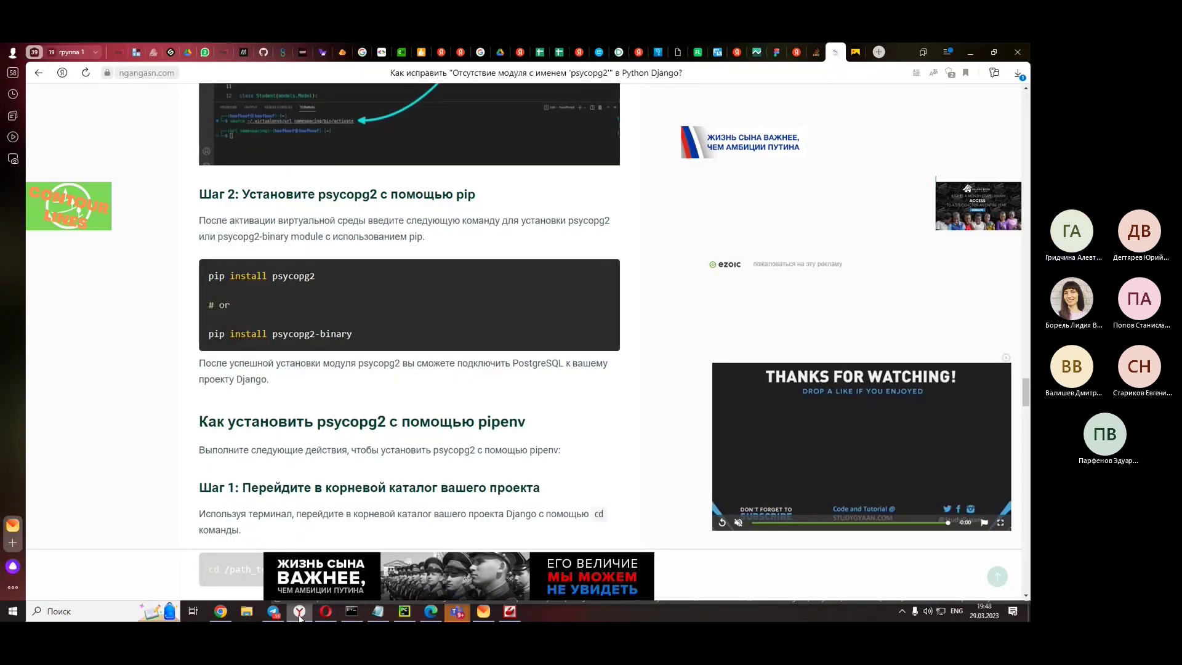
{"action": "right_click", "coordinate": [299, 613]}
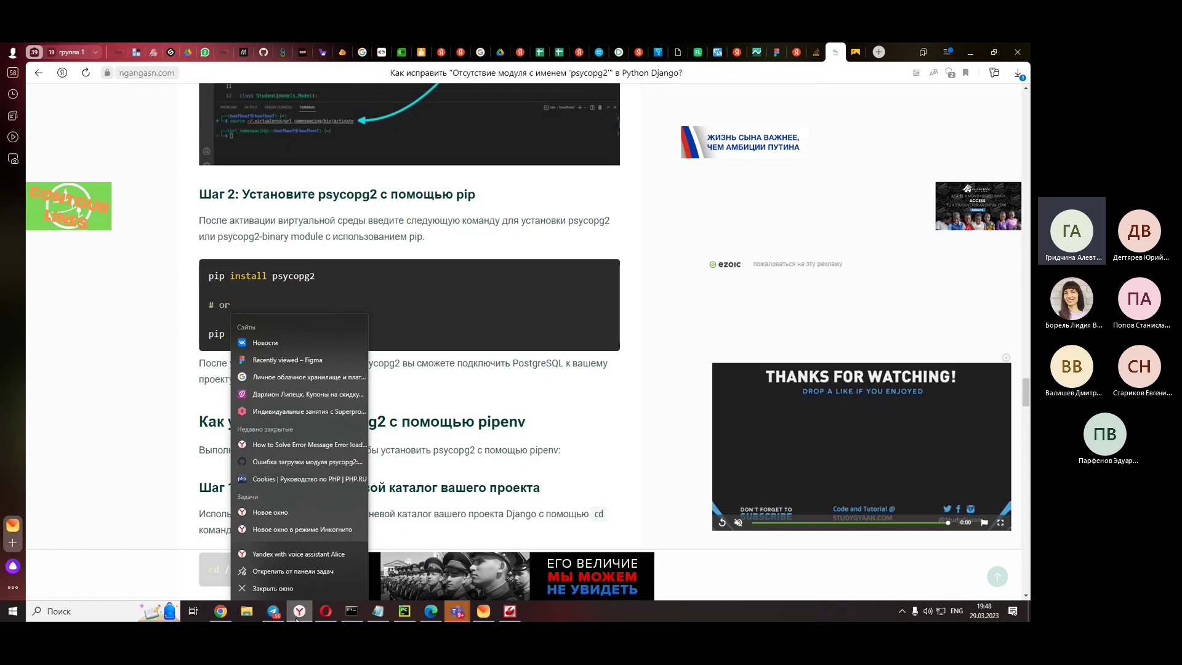
{"action": "left_click", "coordinate": [265, 593]}
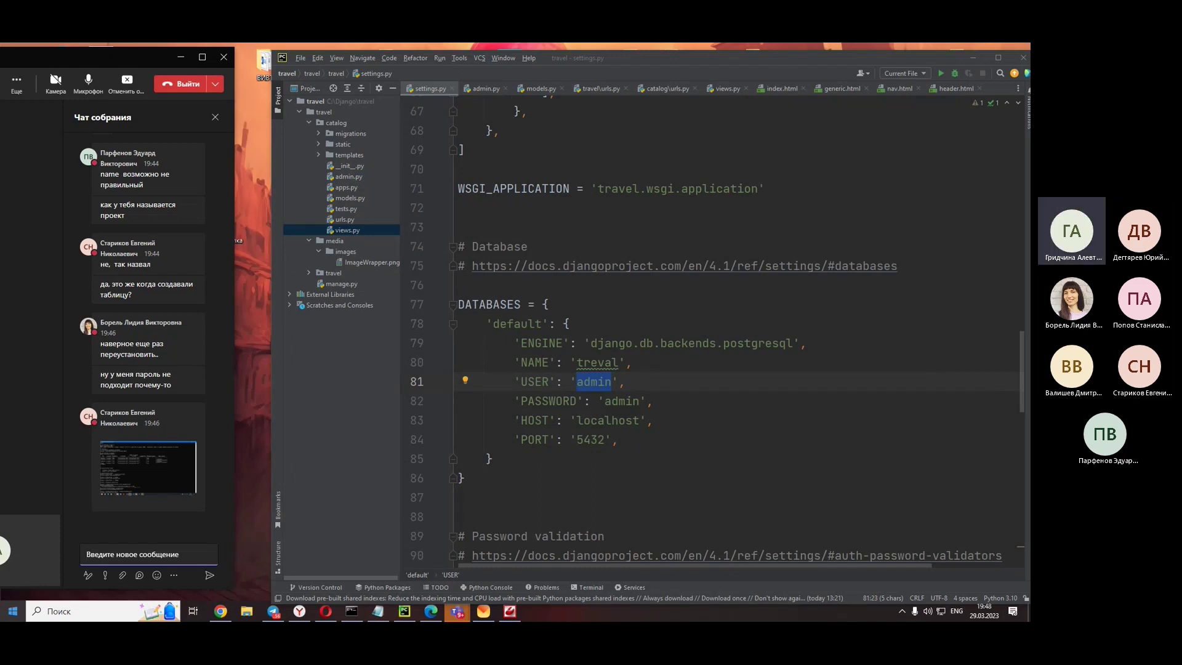
- Clear the stray '1' characters from the chat box and mute the microphone
{"action": "type", "text": "1"}
{"action": "key", "text": "BackSpace"}
{"action": "type", "text": "1"}
{"action": "key", "text": "BackSpace"}
{"action": "left_click", "coordinate": [82, 92]}
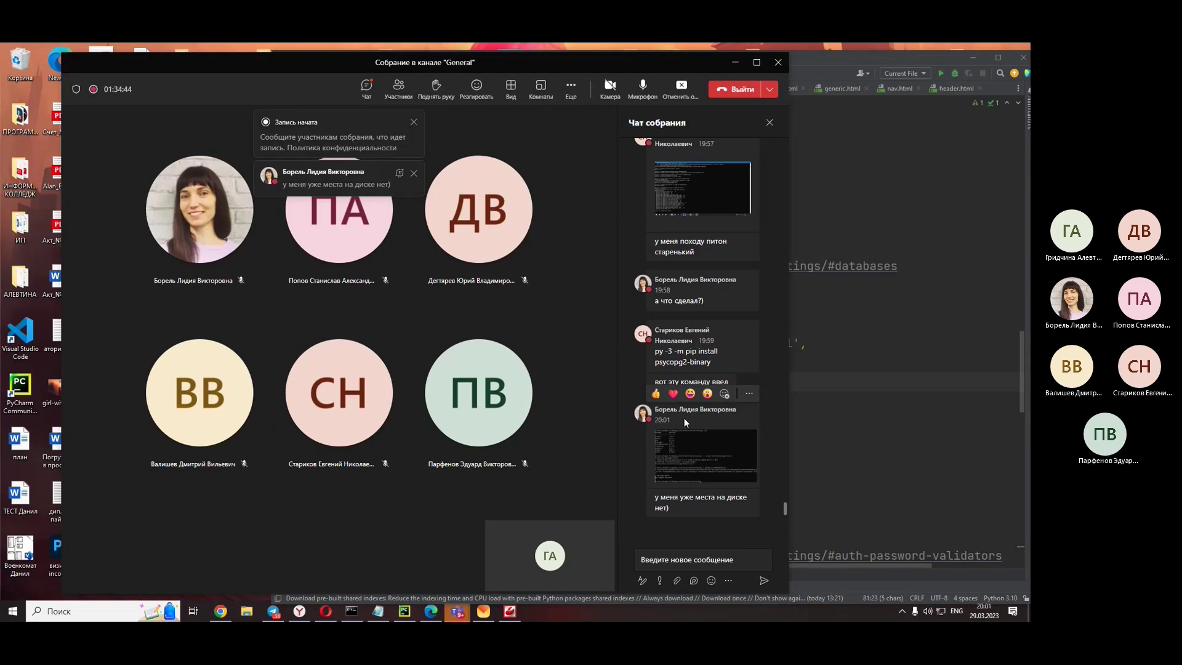
- Zoom through the student's terminal screenshot, close it, and drag Teams left to reveal settings.py
{"action": "left_click", "coordinate": [696, 470]}
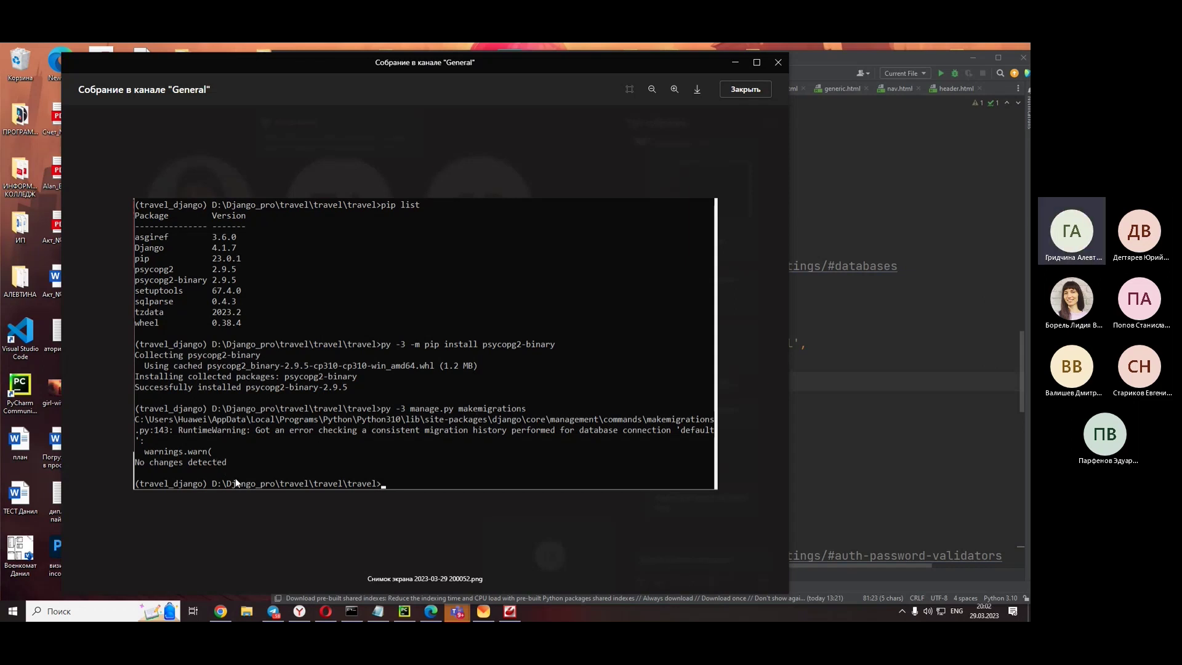
{"action": "scroll", "coordinate": [520, 396], "scroll_direction": "down", "scroll_amount": 1}
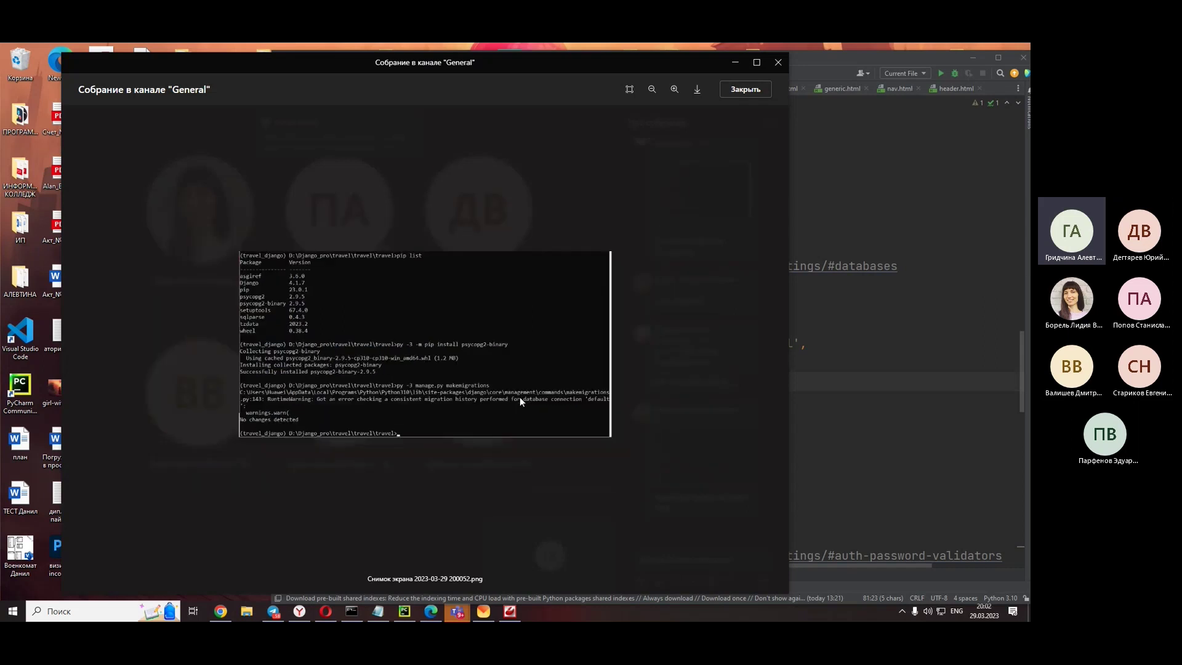
{"action": "scroll", "coordinate": [520, 400], "scroll_direction": "up", "scroll_amount": 1}
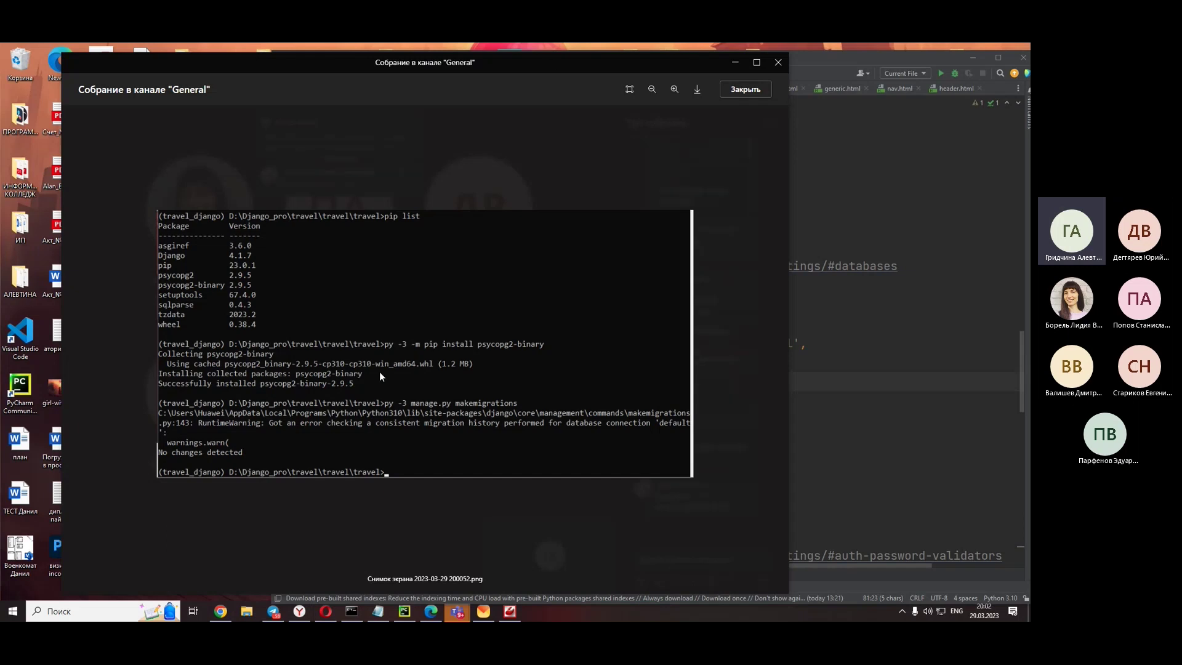
{"action": "left_click", "coordinate": [741, 211]}
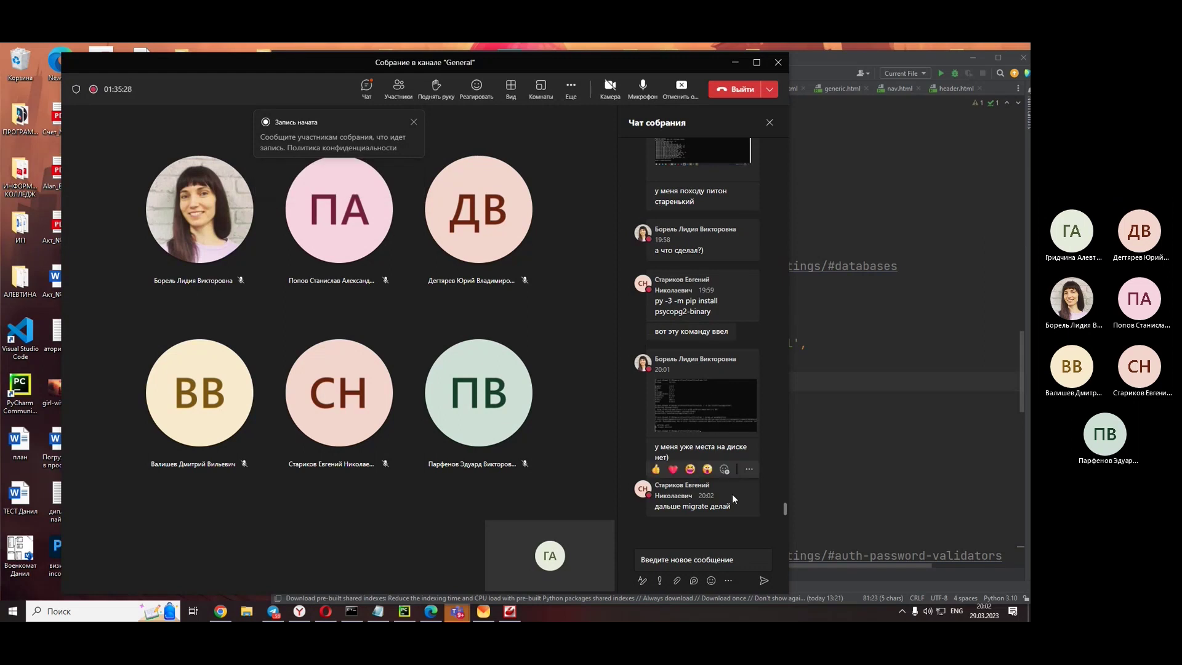
{"action": "left_click", "coordinate": [700, 386]}
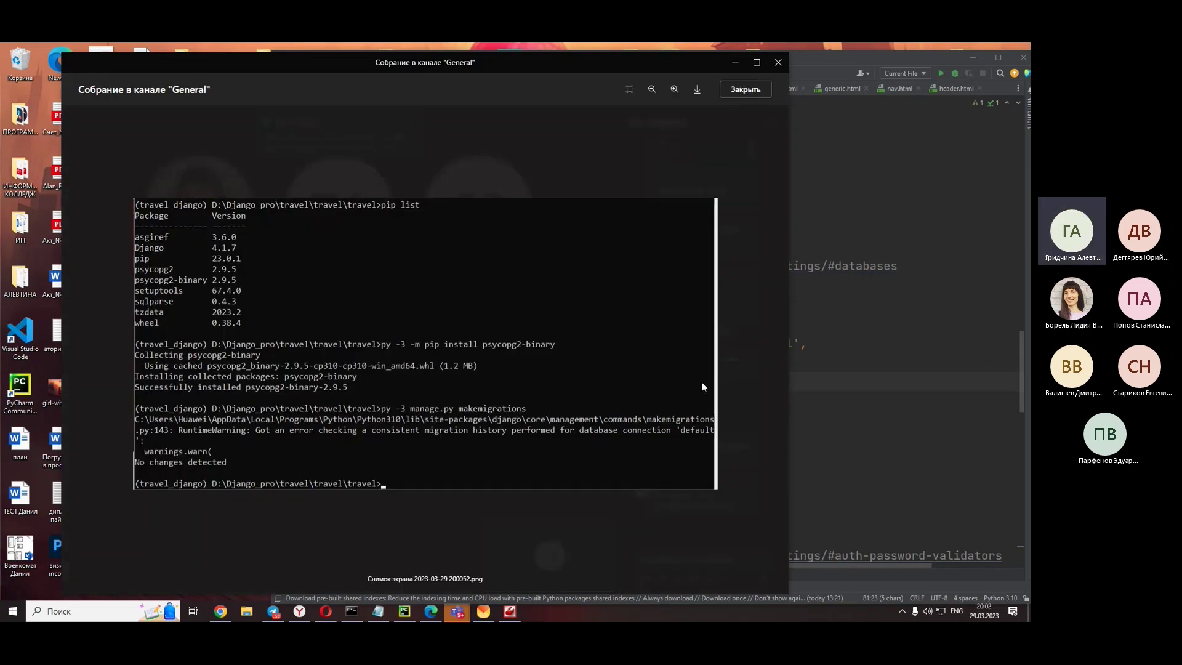
{"action": "left_click", "coordinate": [685, 541]}
{"action": "mouse_move", "coordinate": [649, 488]}
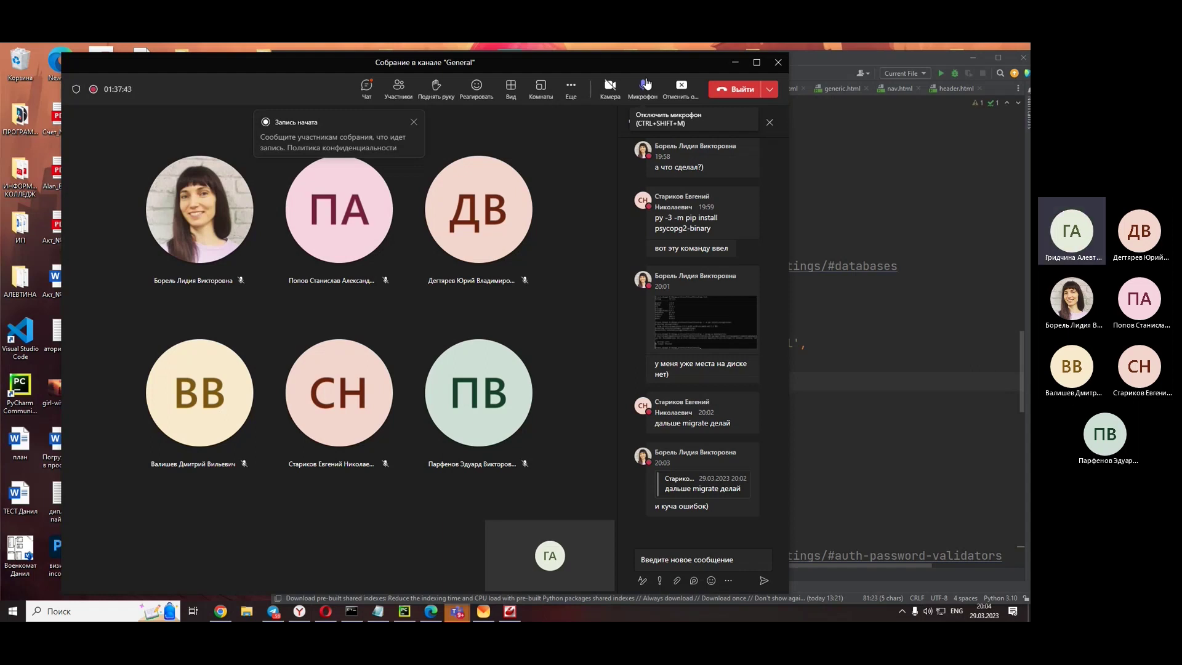
{"action": "left_click_drag", "start_coordinate": [715, 61], "coordinate": [106, 53]}
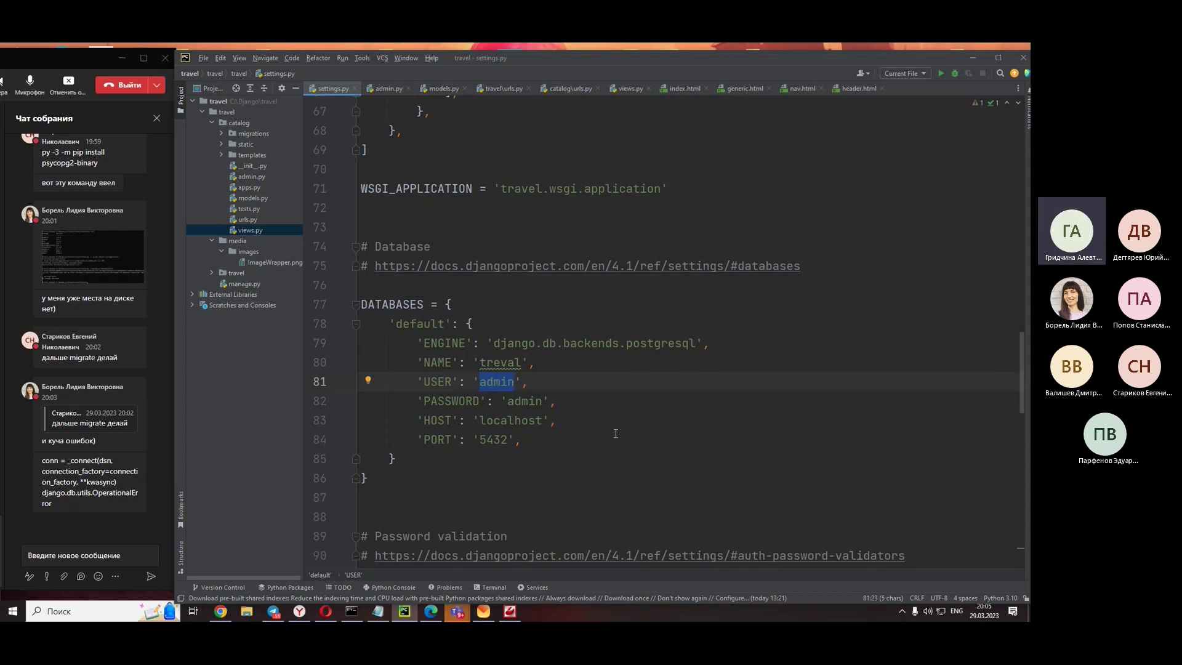
- Scroll through the DATABASES block in settings.py, then drag Teams back to full size
{"action": "left_click", "coordinate": [616, 433]}
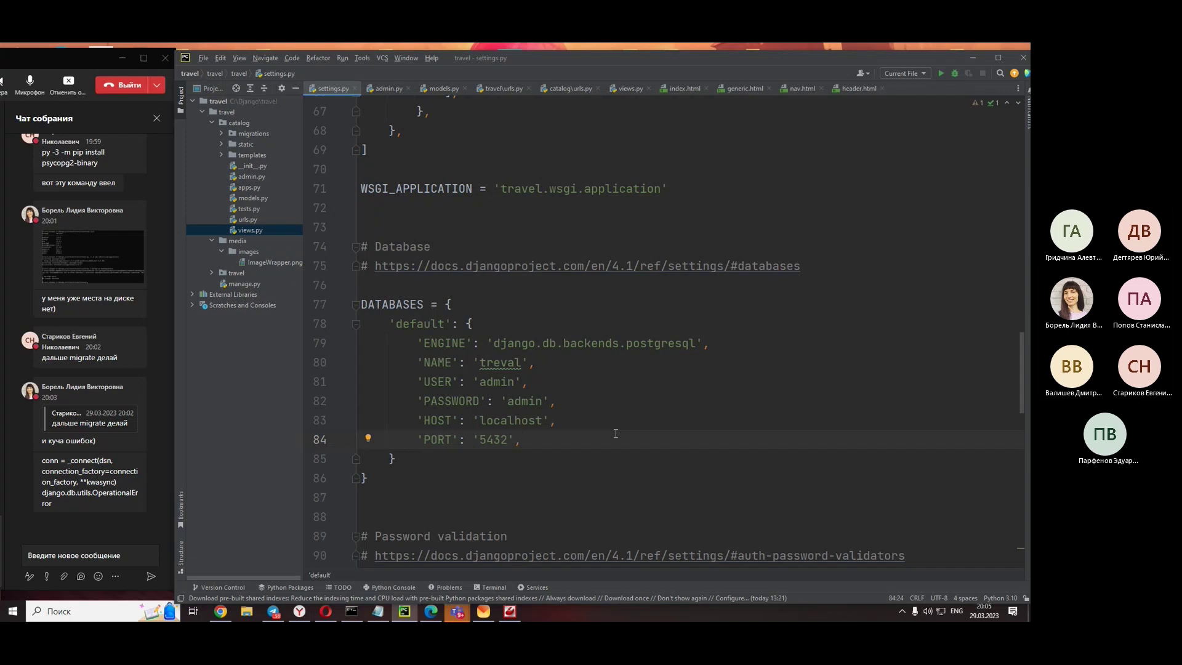
{"action": "scroll", "coordinate": [615, 433], "scroll_direction": "down", "scroll_amount": 6}
{"action": "scroll", "coordinate": [615, 433], "scroll_direction": "down", "scroll_amount": 9}
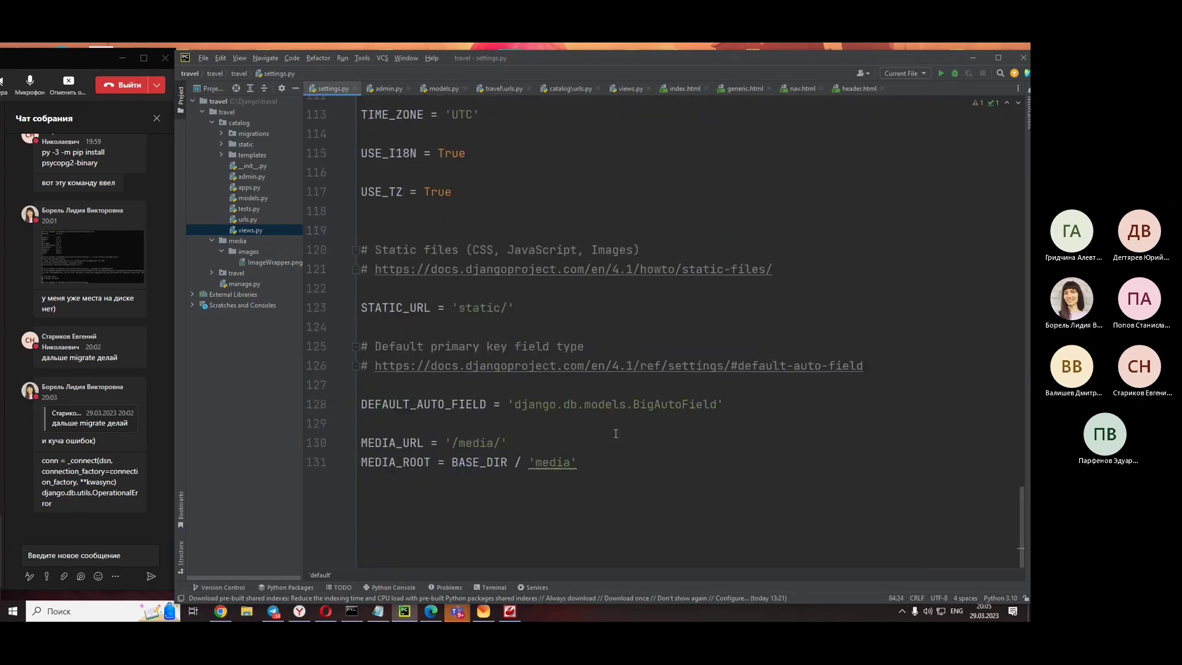
{"action": "scroll", "coordinate": [616, 433], "scroll_direction": "up", "scroll_amount": 16}
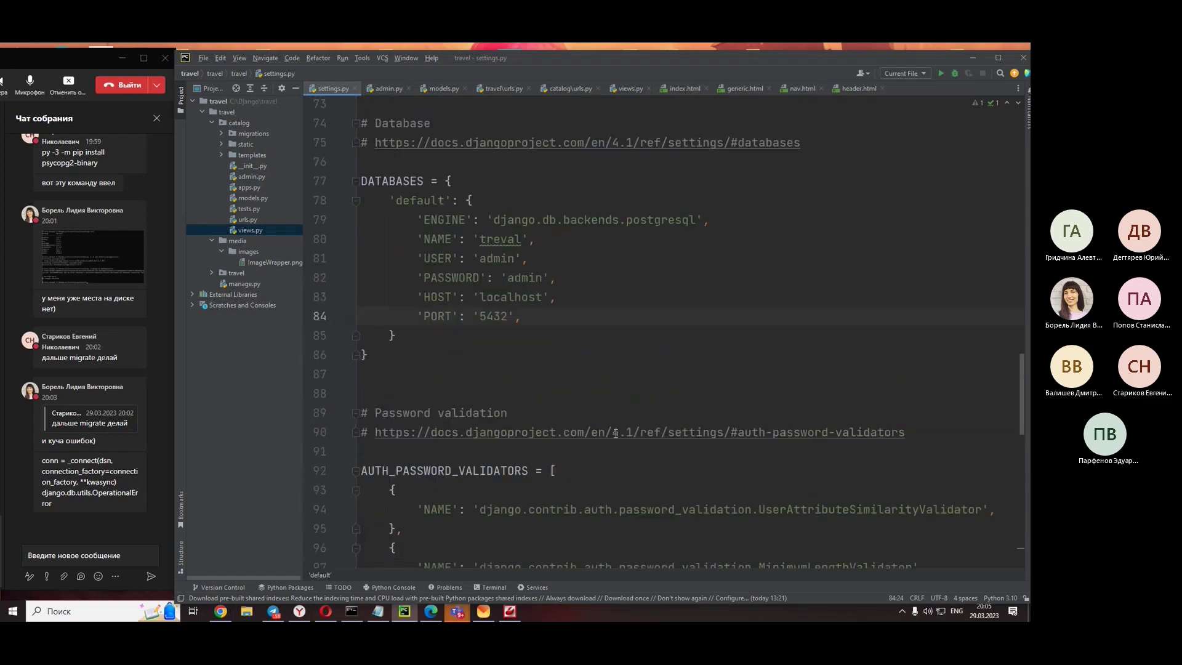
{"action": "scroll", "coordinate": [616, 433], "scroll_direction": "up", "scroll_amount": 3}
{"action": "scroll", "coordinate": [559, 370], "scroll_direction": "down", "scroll_amount": 3}
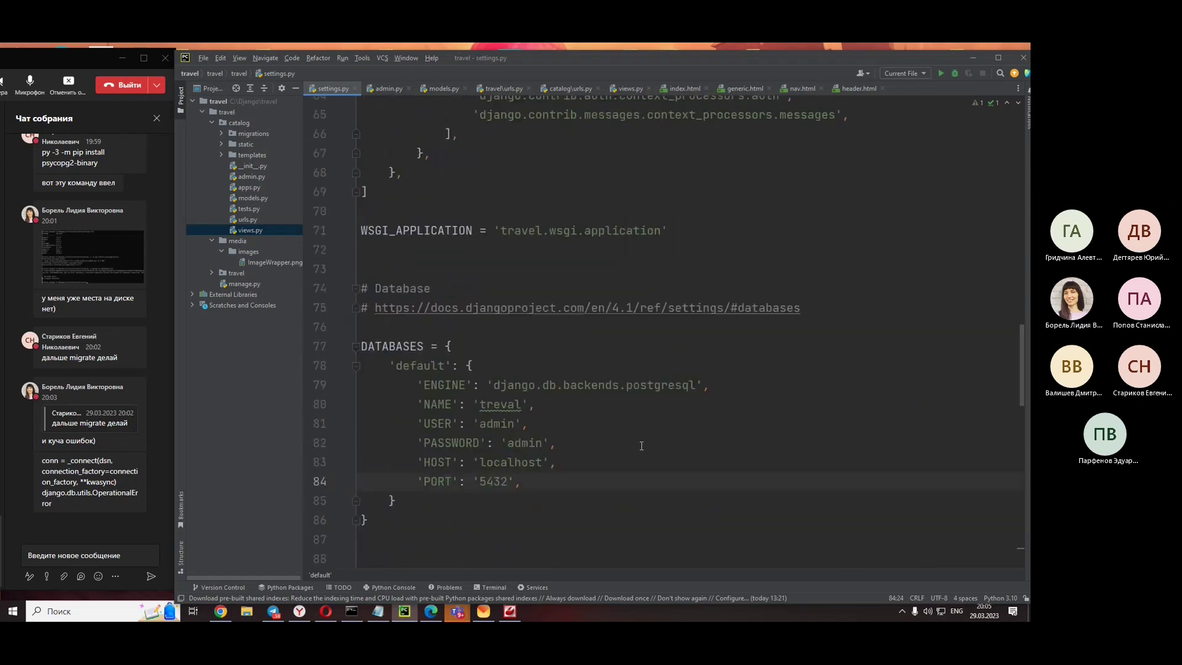
{"action": "left_click_drag", "start_coordinate": [54, 65], "coordinate": [500, 80]}
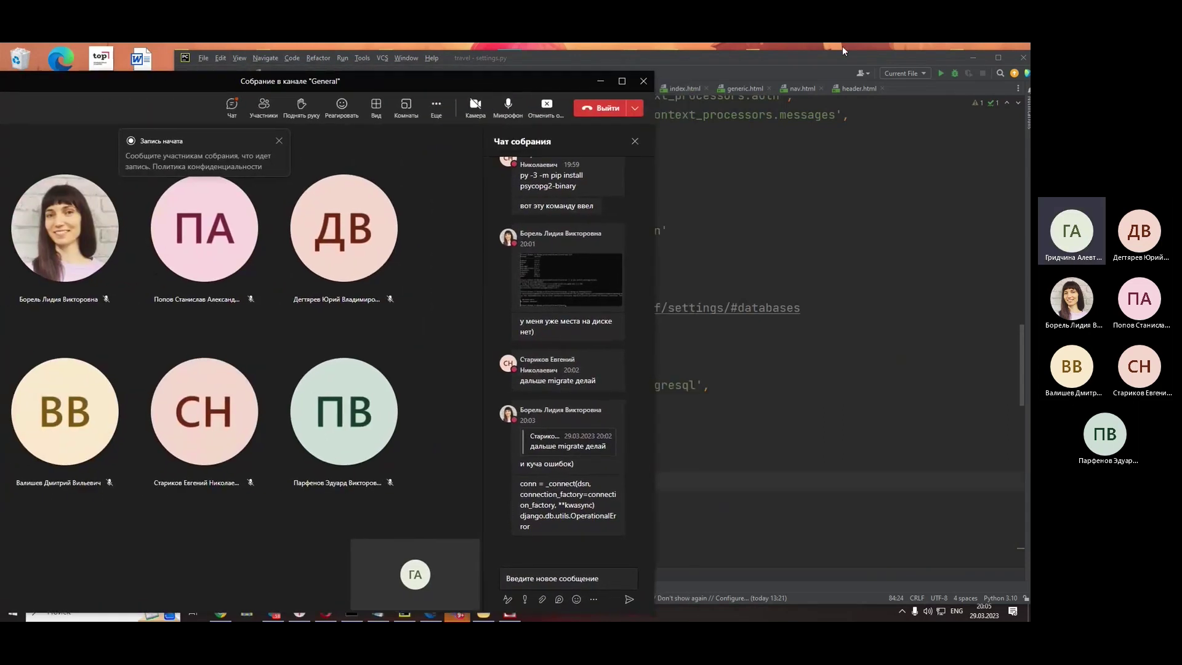
- View the student's error traceback screenshot full size and close it
{"action": "mouse_move", "coordinate": [534, 533]}
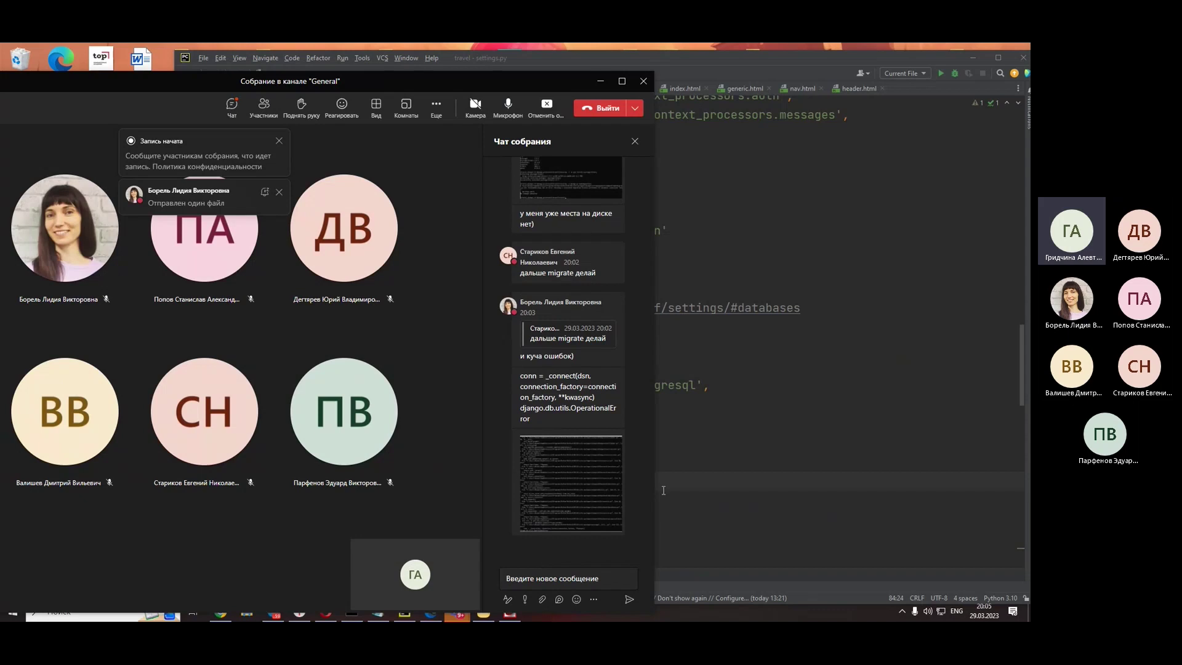
{"action": "left_click", "coordinate": [605, 483]}
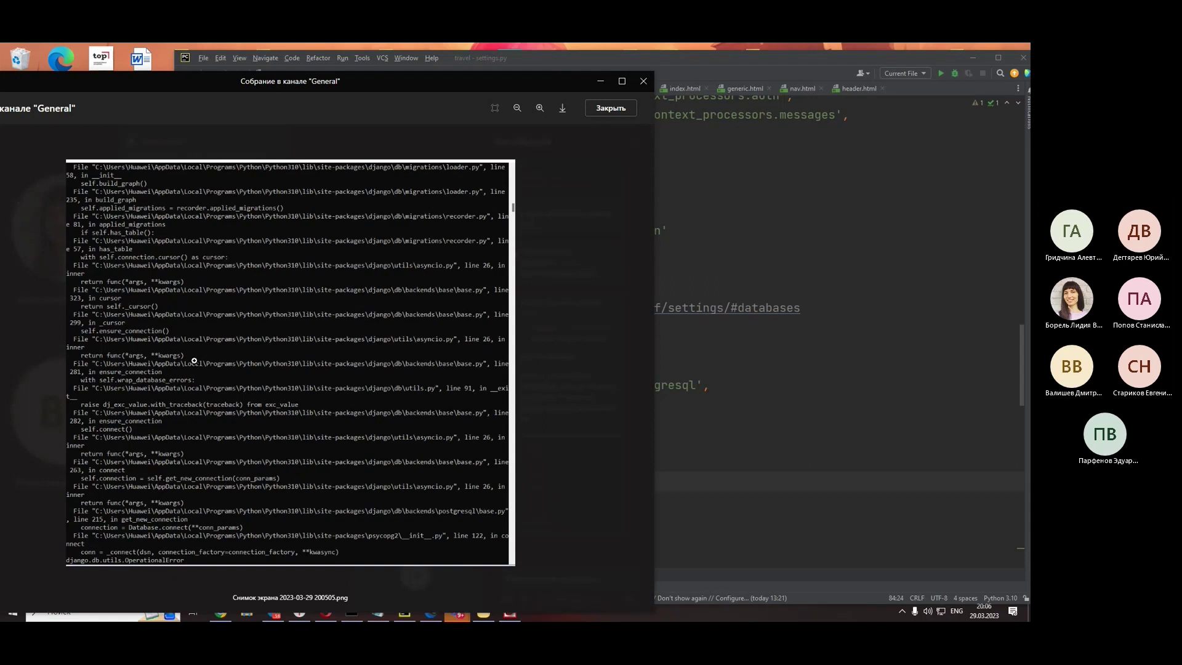
{"action": "left_click", "coordinate": [582, 522]}
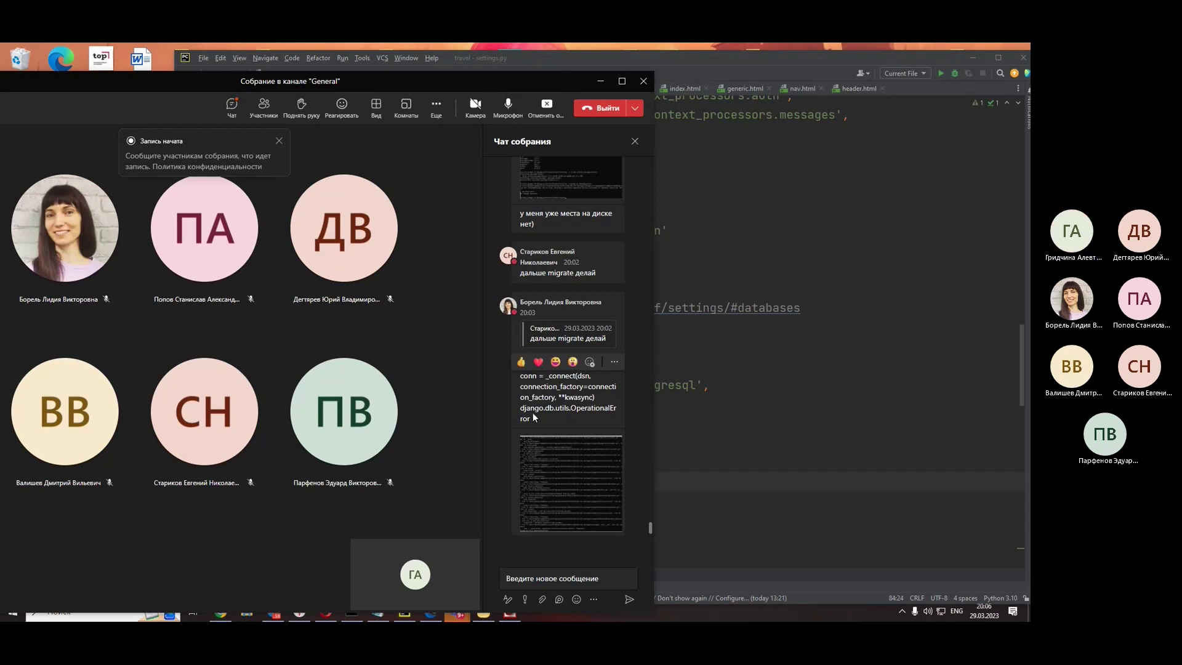
- Copy the django.db.utils.OperationalError text from the chat and switch to Yandex Browser
{"action": "left_click_drag", "start_coordinate": [534, 418], "coordinate": [519, 410]}
{"action": "right_click", "coordinate": [550, 404]}
{"action": "left_click", "coordinate": [550, 405]}
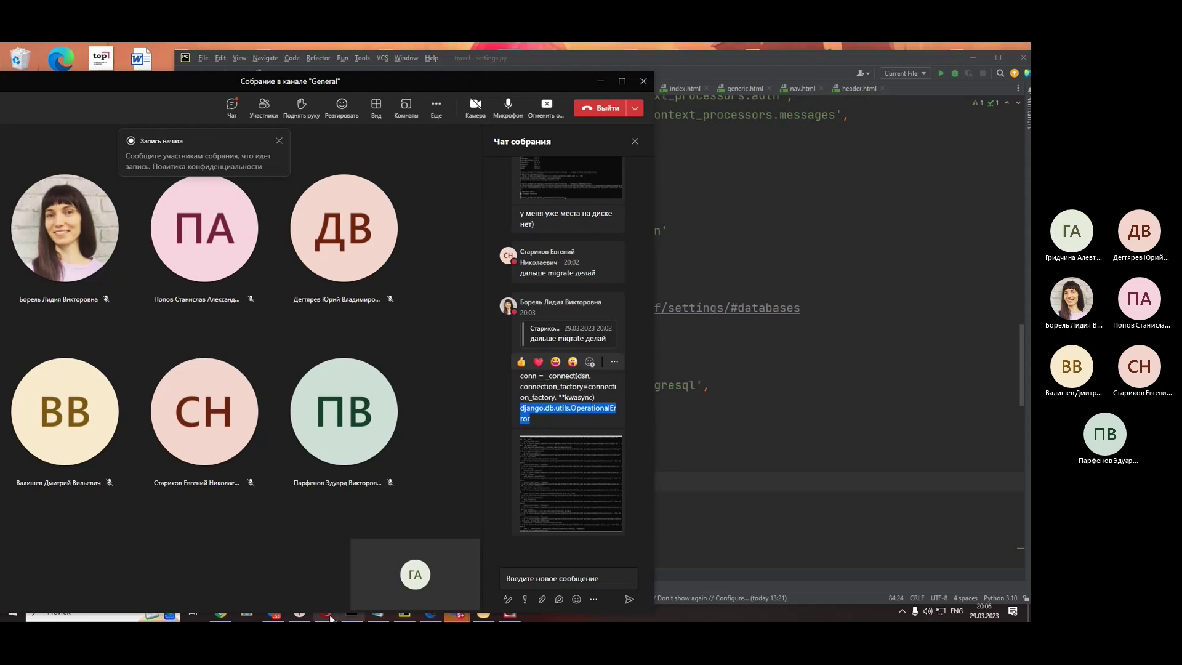
{"action": "left_click", "coordinate": [297, 615]}
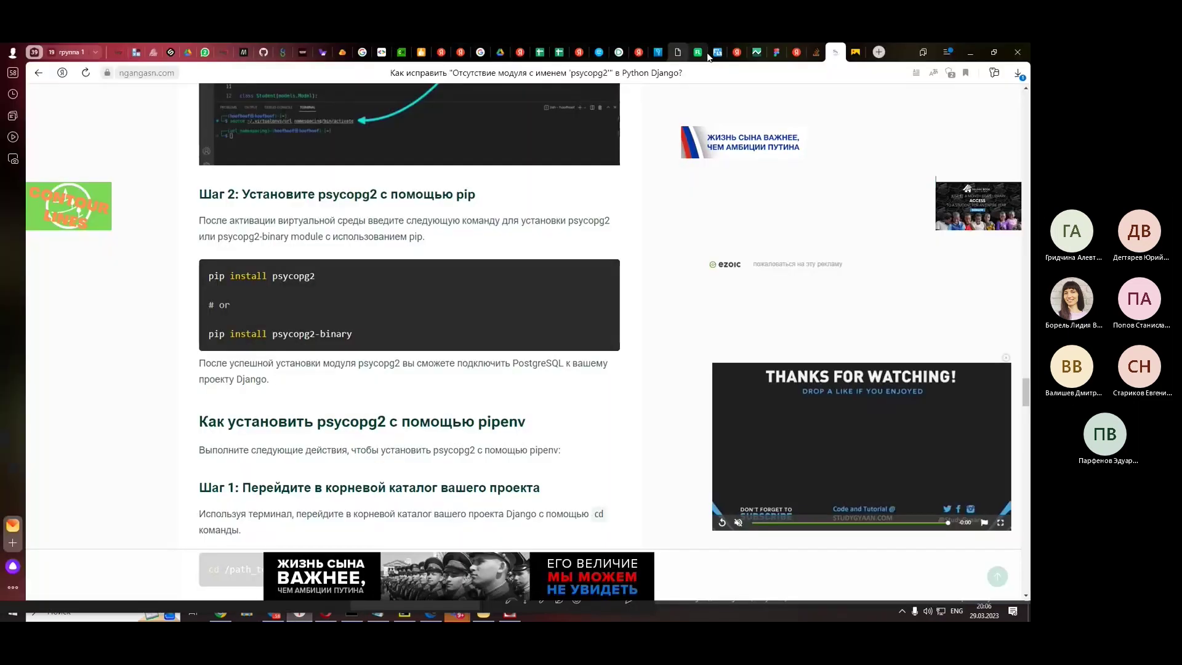
- Search Yandex for the pasted django.db.utils.OperationalError error combined with postgresql
{"action": "left_click", "coordinate": [788, 54]}
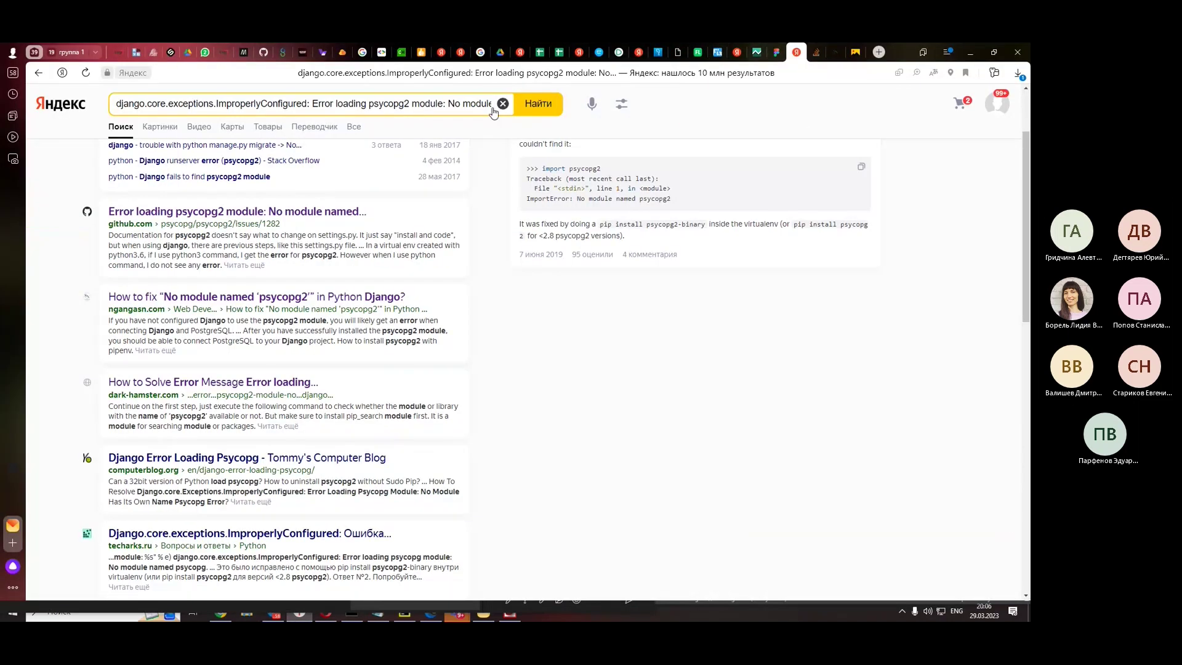
{"action": "left_click", "coordinate": [501, 103]}
{"action": "right_click", "coordinate": [477, 102]}
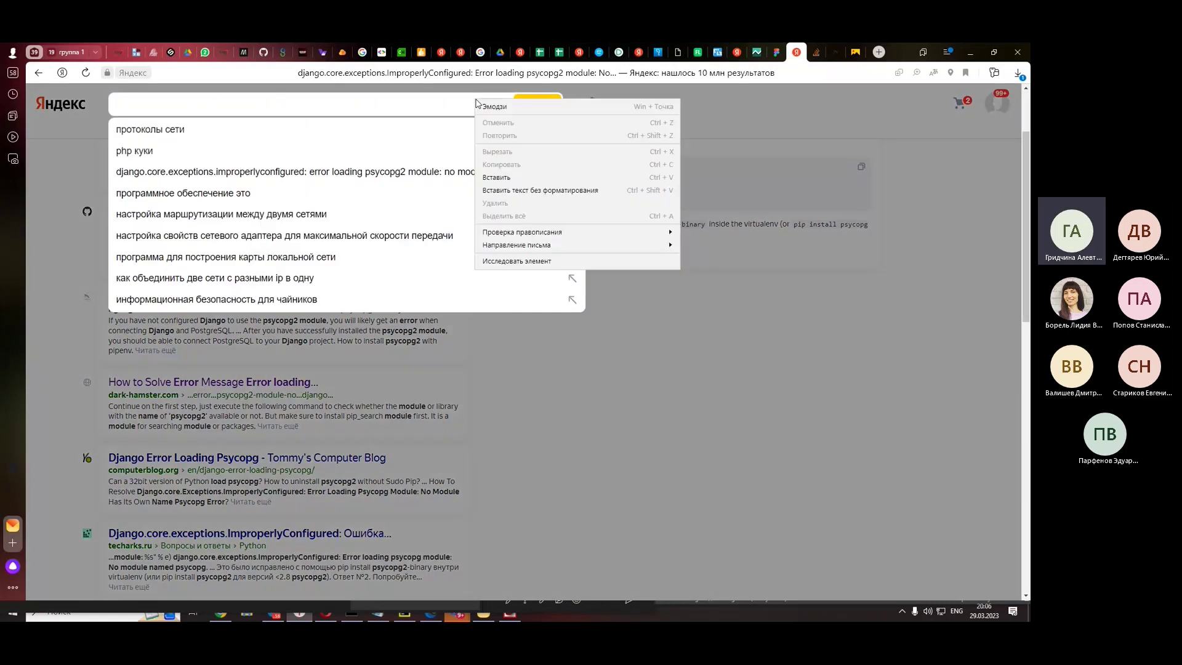
{"action": "left_click", "coordinate": [496, 177]}
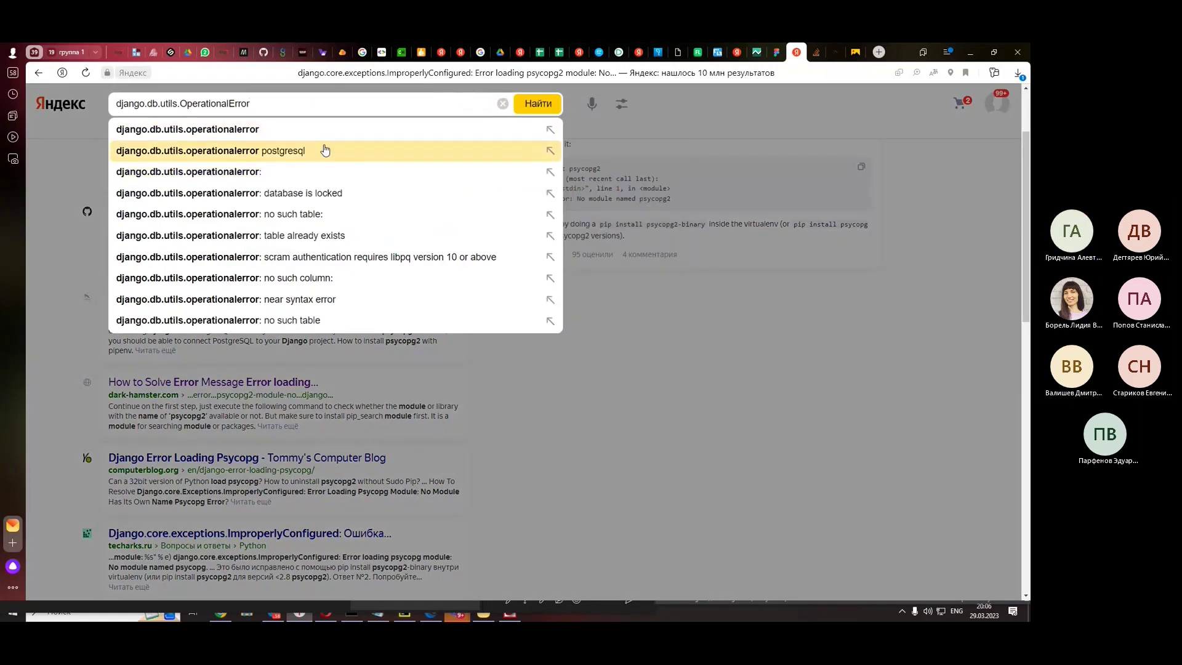
{"action": "left_click", "coordinate": [331, 150]}
- Open the Stack Overflow question 'FATAL: role django does not exist', translated into Russian, and read its answers
{"action": "left_click", "coordinate": [289, 162]}
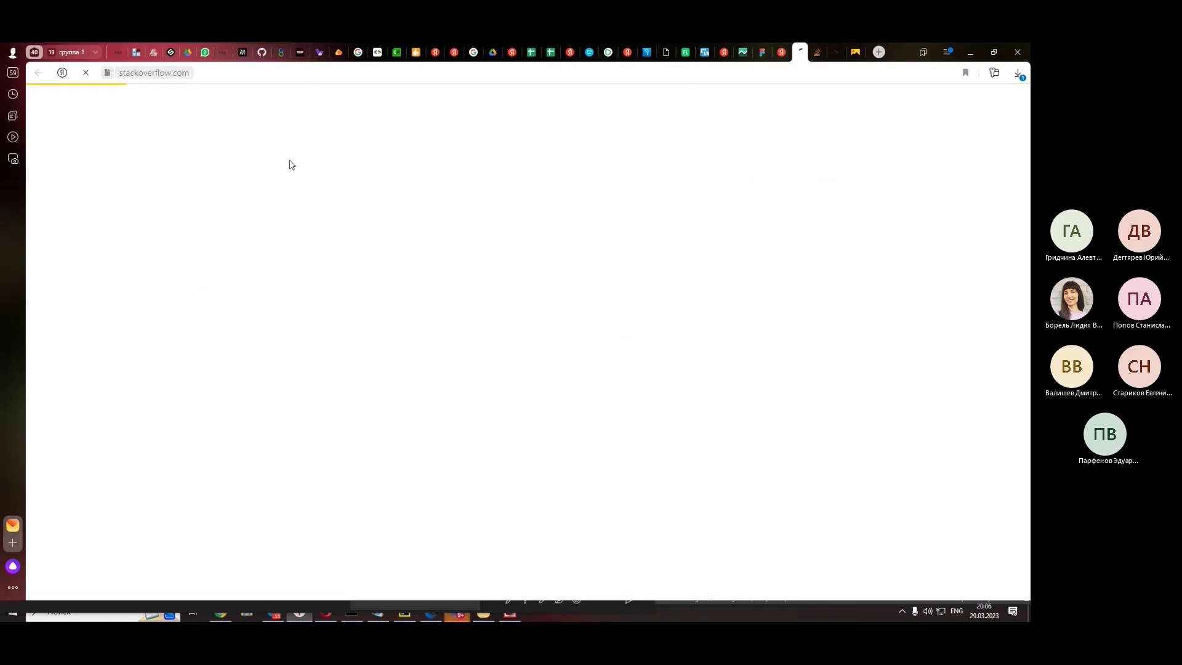
{"action": "right_click", "coordinate": [888, 210]}
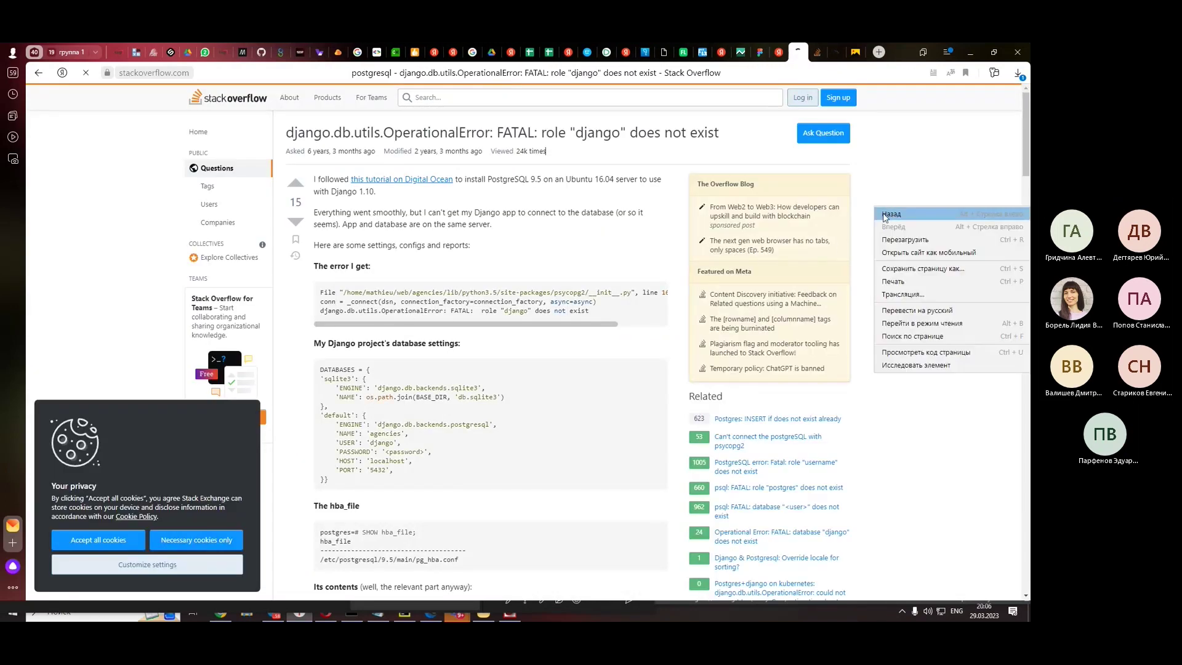
{"action": "left_click", "coordinate": [918, 311]}
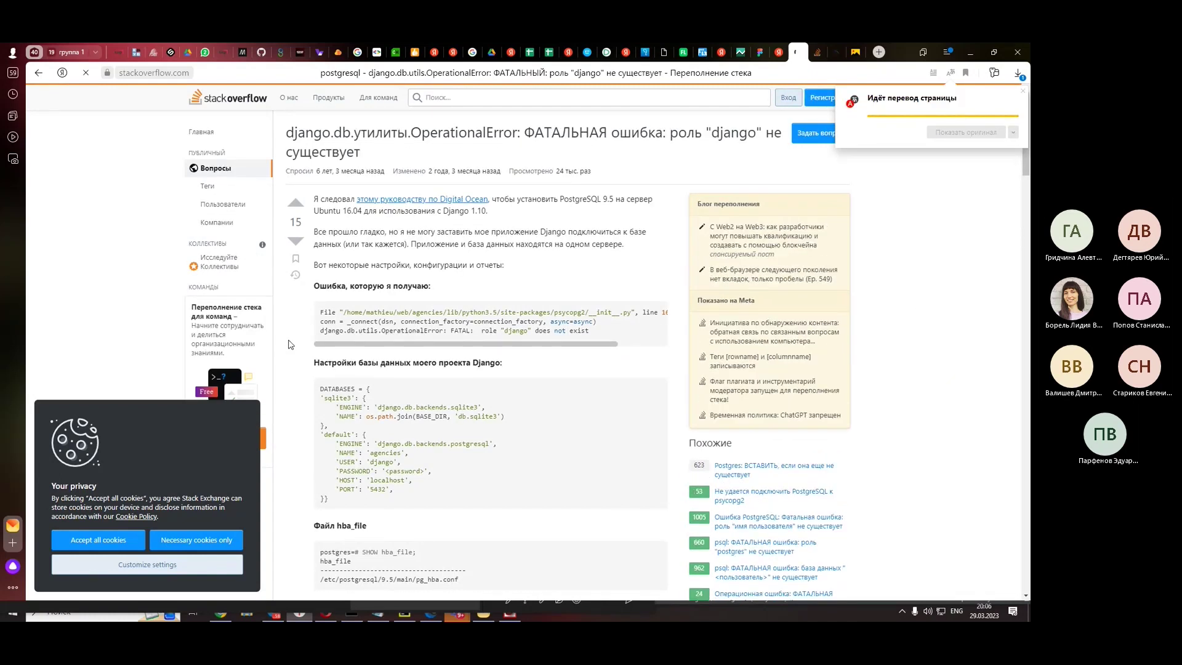
{"action": "scroll", "coordinate": [382, 320], "scroll_direction": "down", "scroll_amount": 2}
{"action": "scroll", "coordinate": [381, 321], "scroll_direction": "down", "scroll_amount": 10}
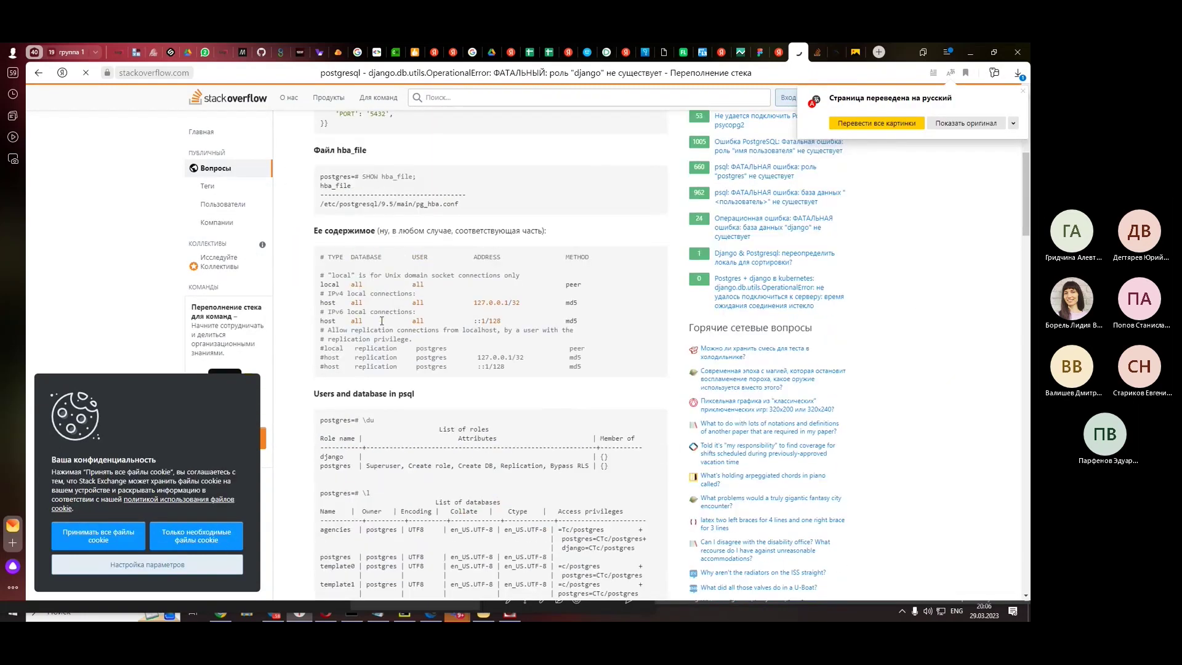
{"action": "scroll", "coordinate": [382, 325], "scroll_direction": "down", "scroll_amount": 5}
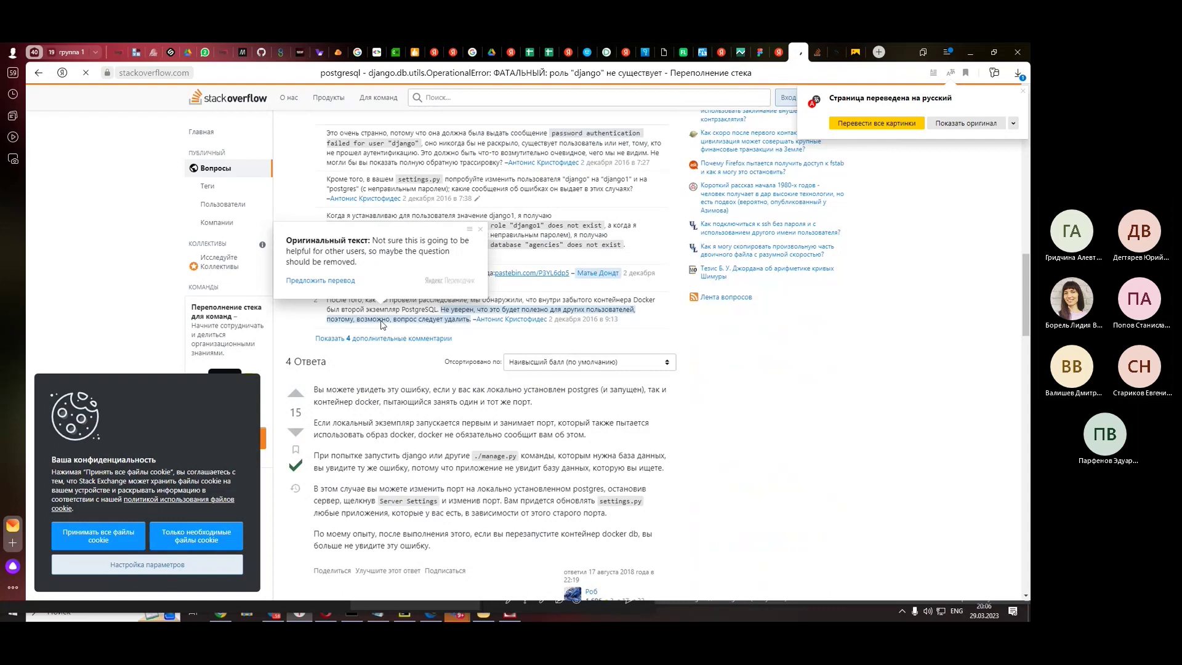
{"action": "scroll", "coordinate": [850, 444], "scroll_direction": "down", "scroll_amount": 3}
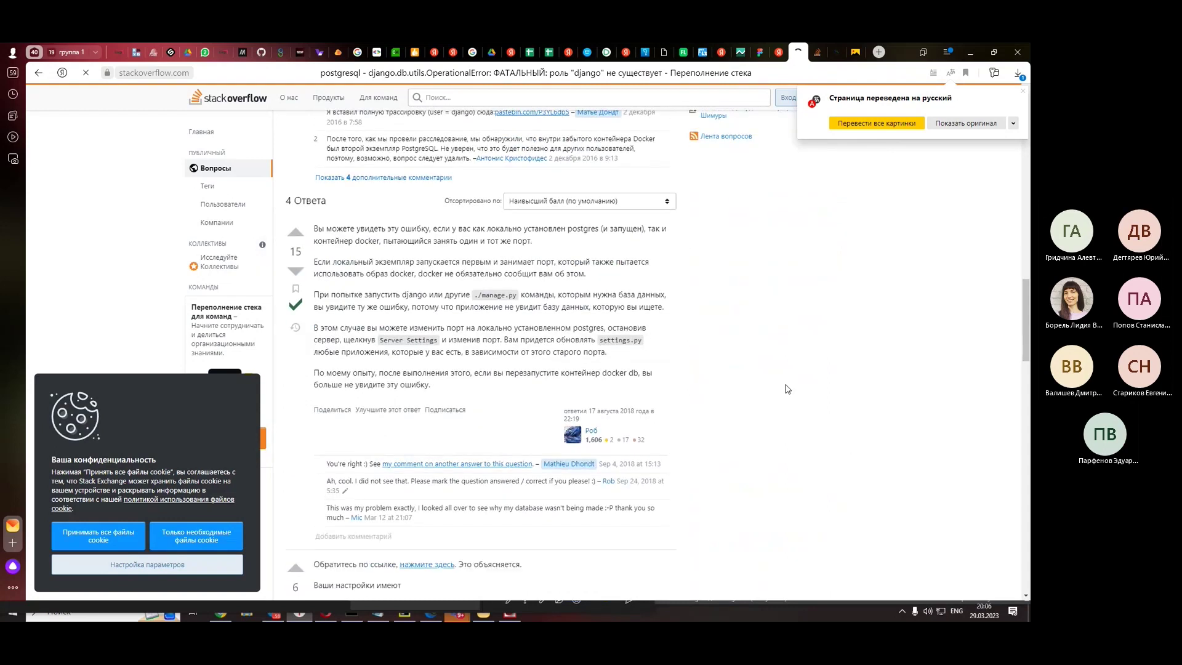
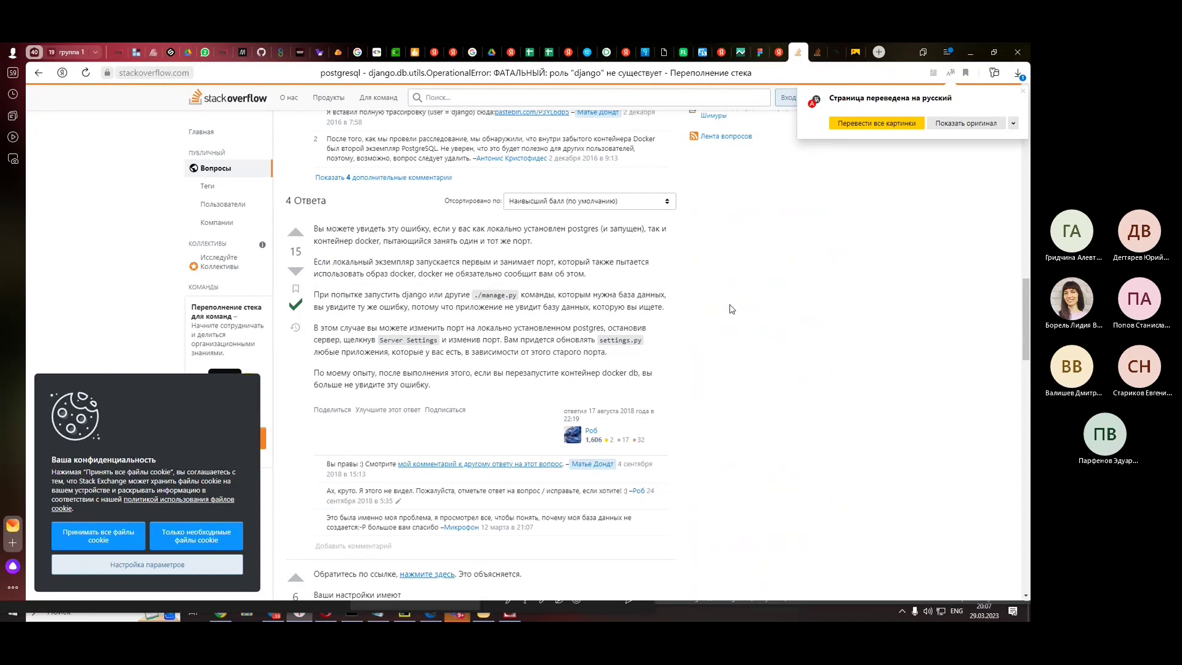
- Scroll up and down through the Stack Overflow answers to reread them
{"action": "scroll", "coordinate": [729, 309], "scroll_direction": "down", "scroll_amount": 3}
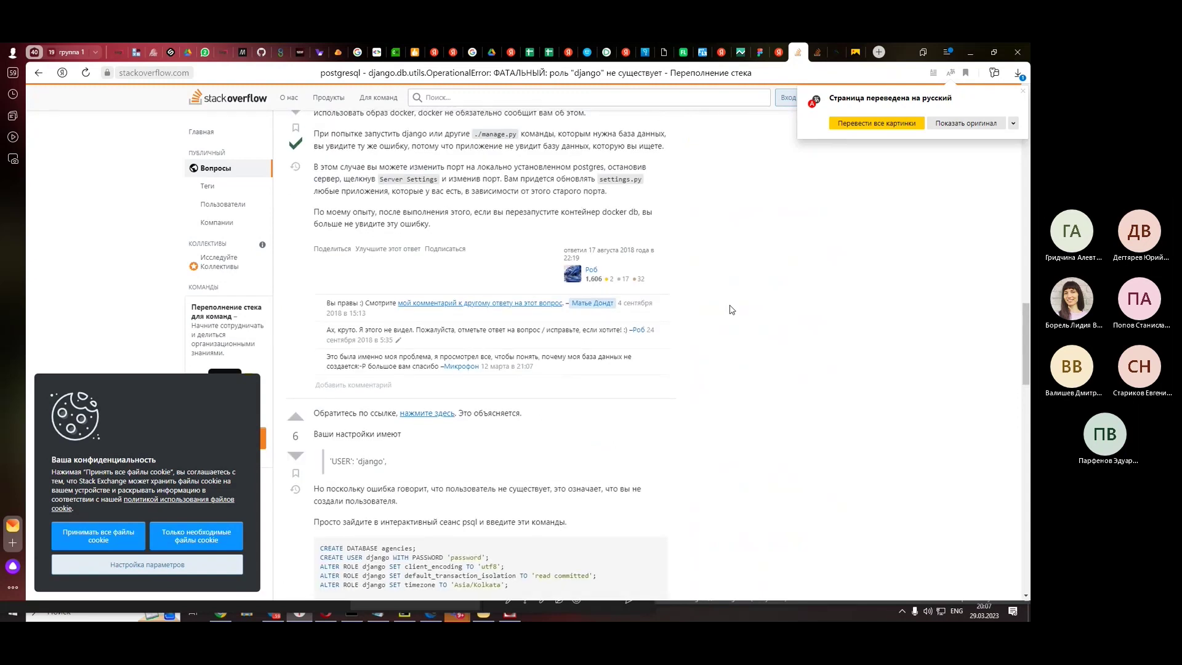
{"action": "scroll", "coordinate": [730, 309], "scroll_direction": "down", "scroll_amount": 3}
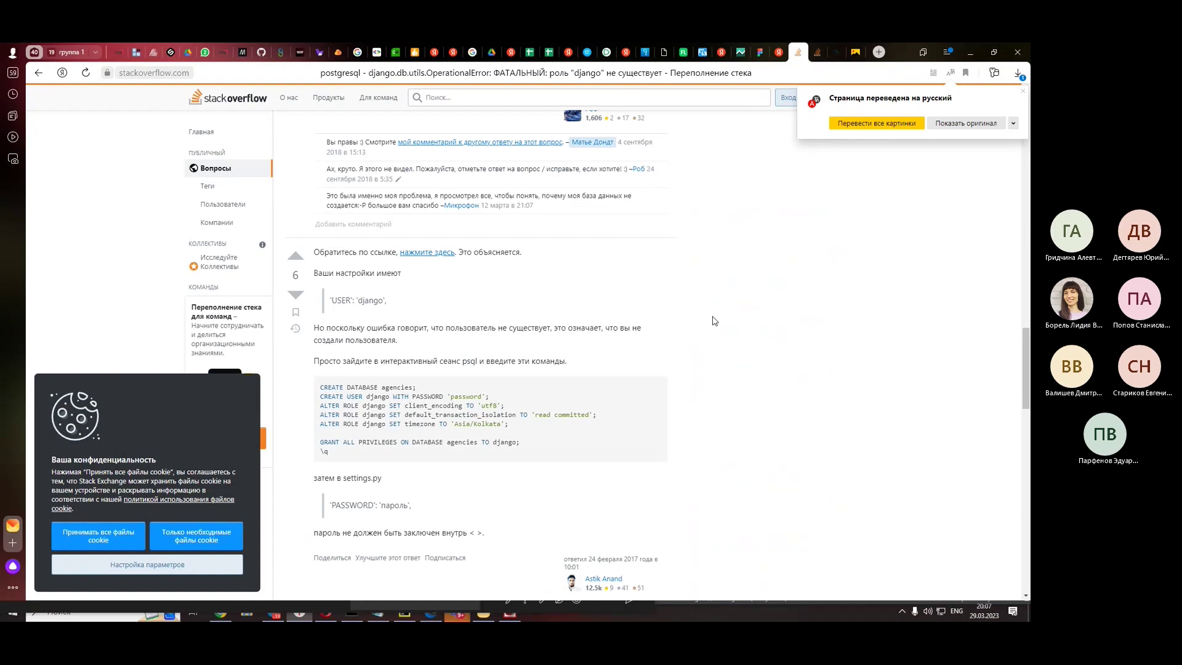
{"action": "scroll", "coordinate": [713, 321], "scroll_direction": "down", "scroll_amount": 3}
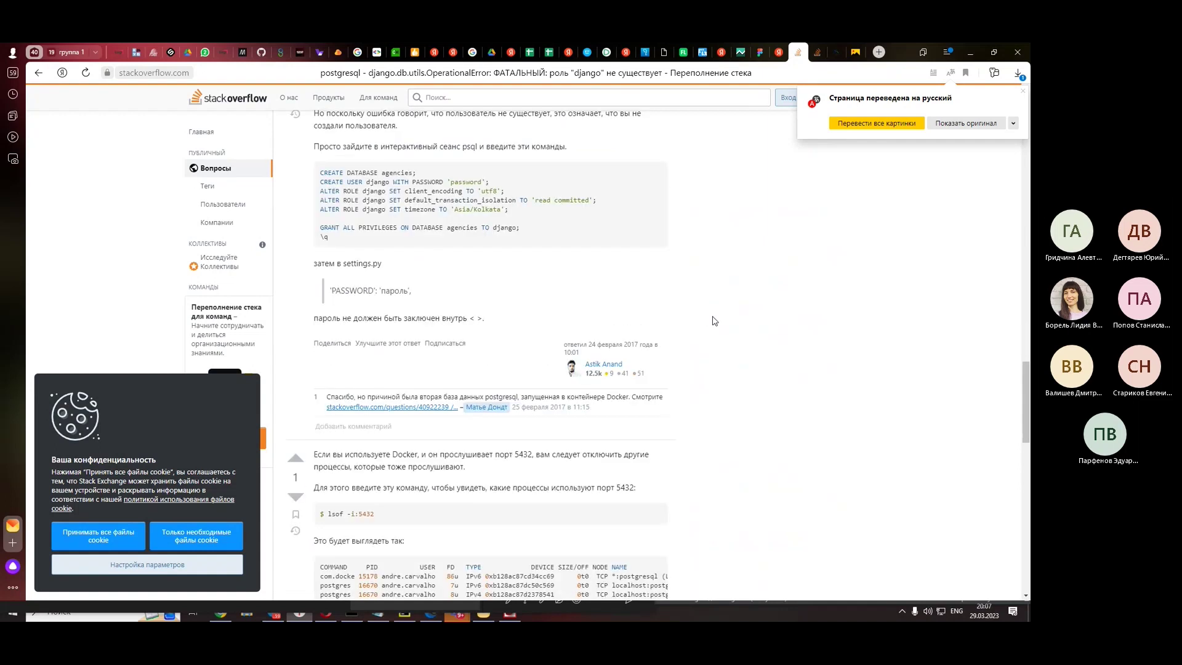
{"action": "scroll", "coordinate": [714, 321], "scroll_direction": "down", "scroll_amount": 2}
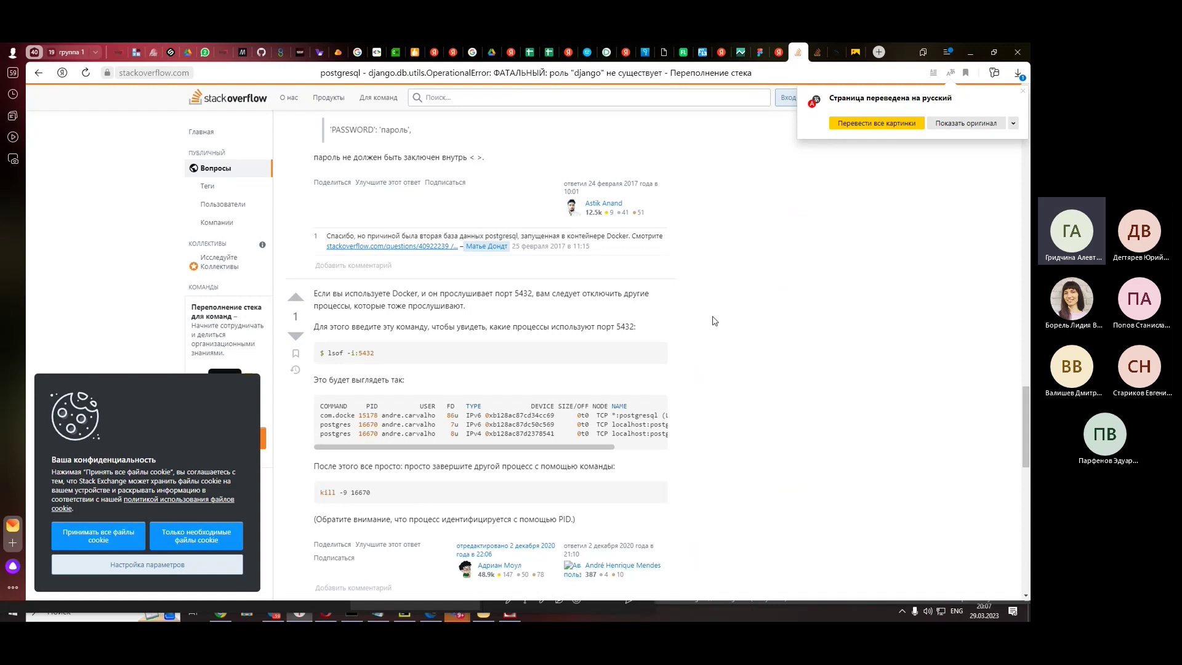
{"action": "scroll", "coordinate": [714, 321], "scroll_direction": "down", "scroll_amount": 2}
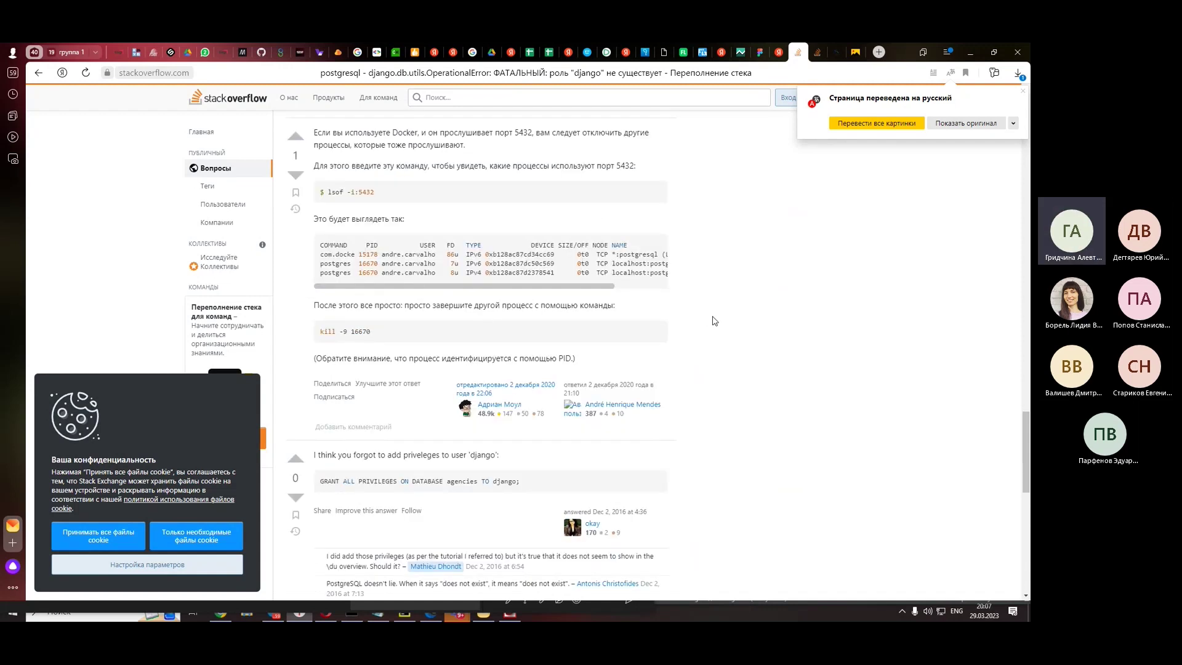
{"action": "scroll", "coordinate": [713, 320], "scroll_direction": "down", "scroll_amount": 3}
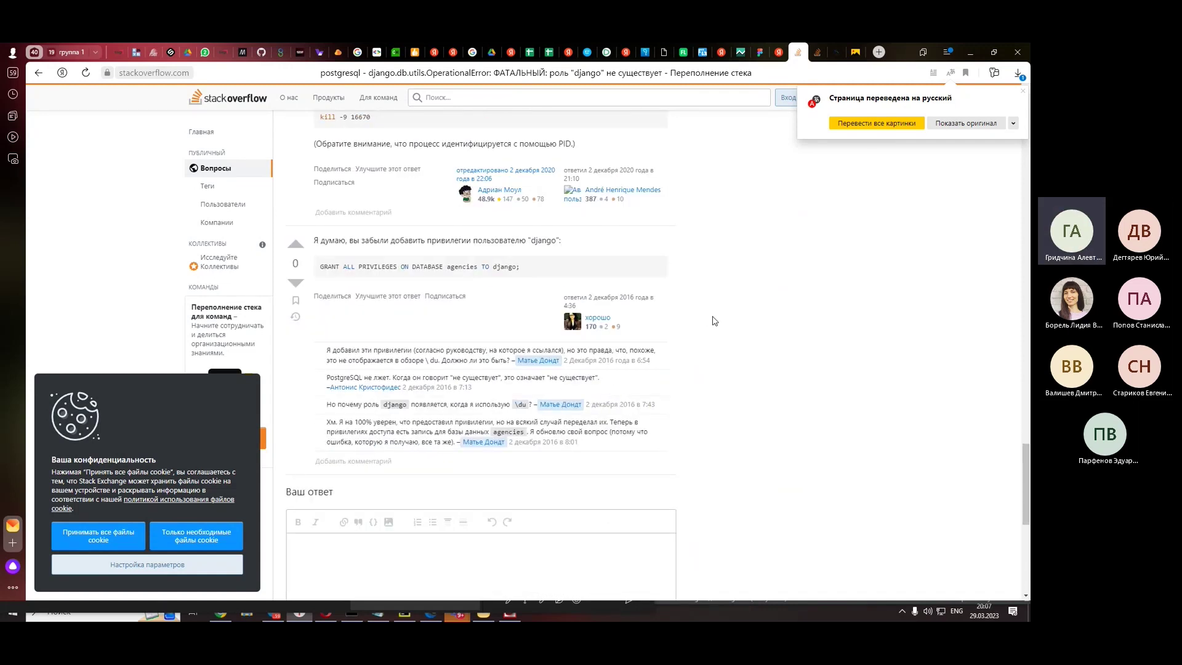
{"action": "scroll", "coordinate": [714, 321], "scroll_direction": "up", "scroll_amount": 20}
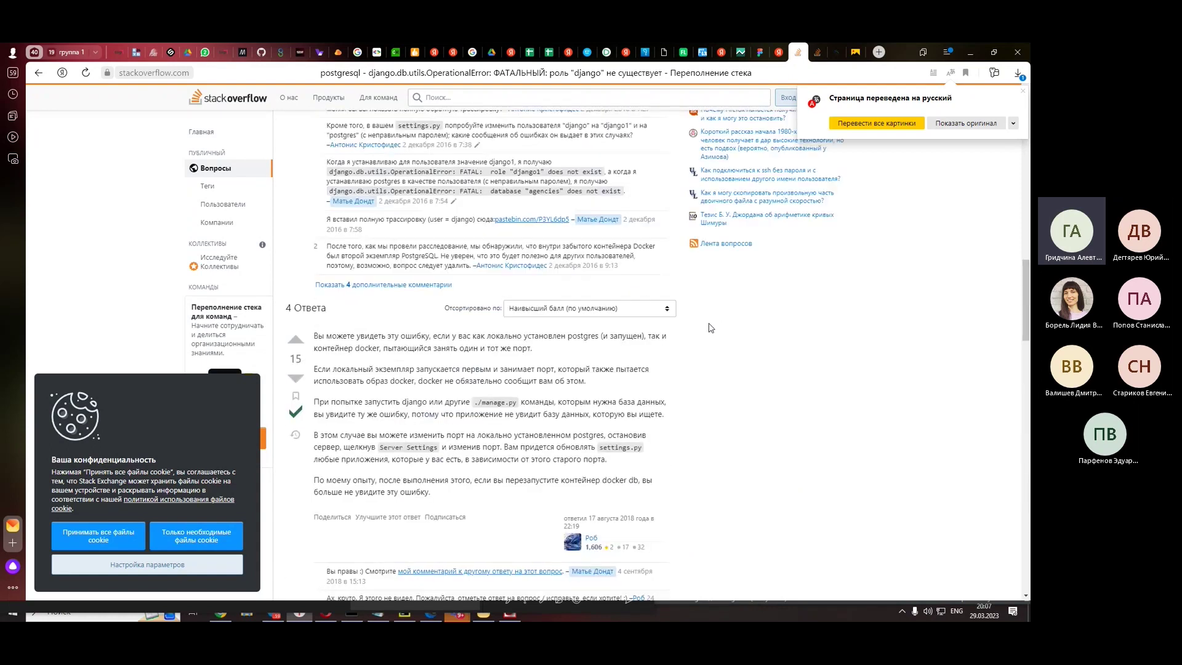
{"action": "scroll", "coordinate": [709, 326], "scroll_direction": "up", "scroll_amount": 7}
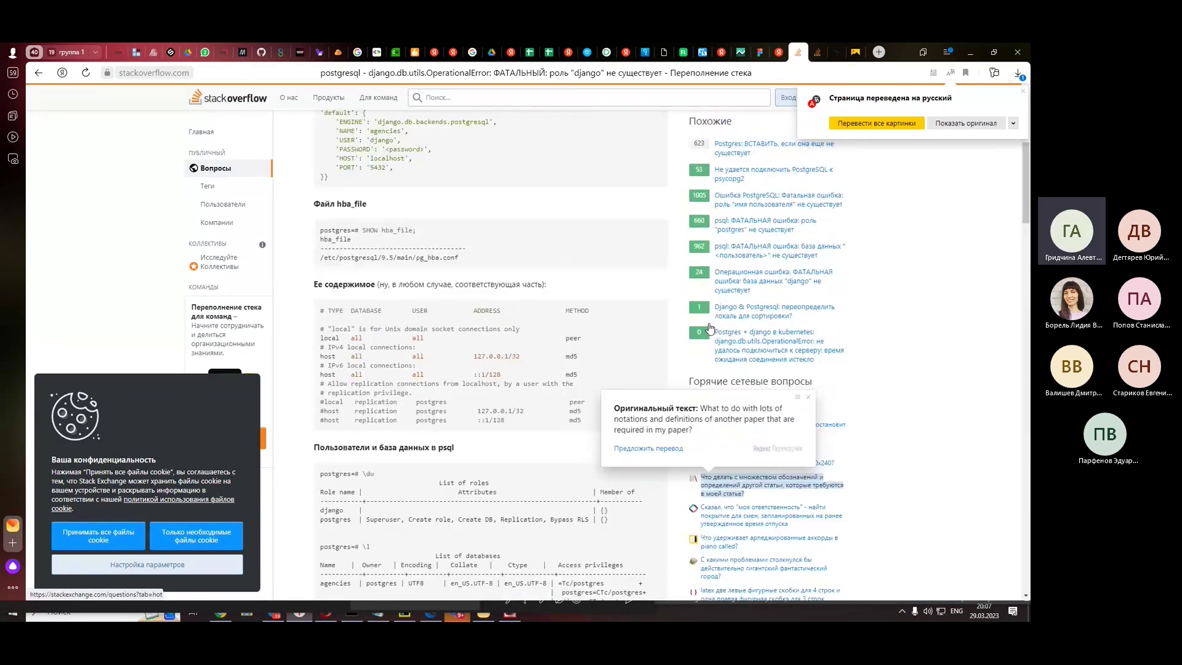
{"action": "scroll", "coordinate": [709, 326], "scroll_direction": "up", "scroll_amount": 3}
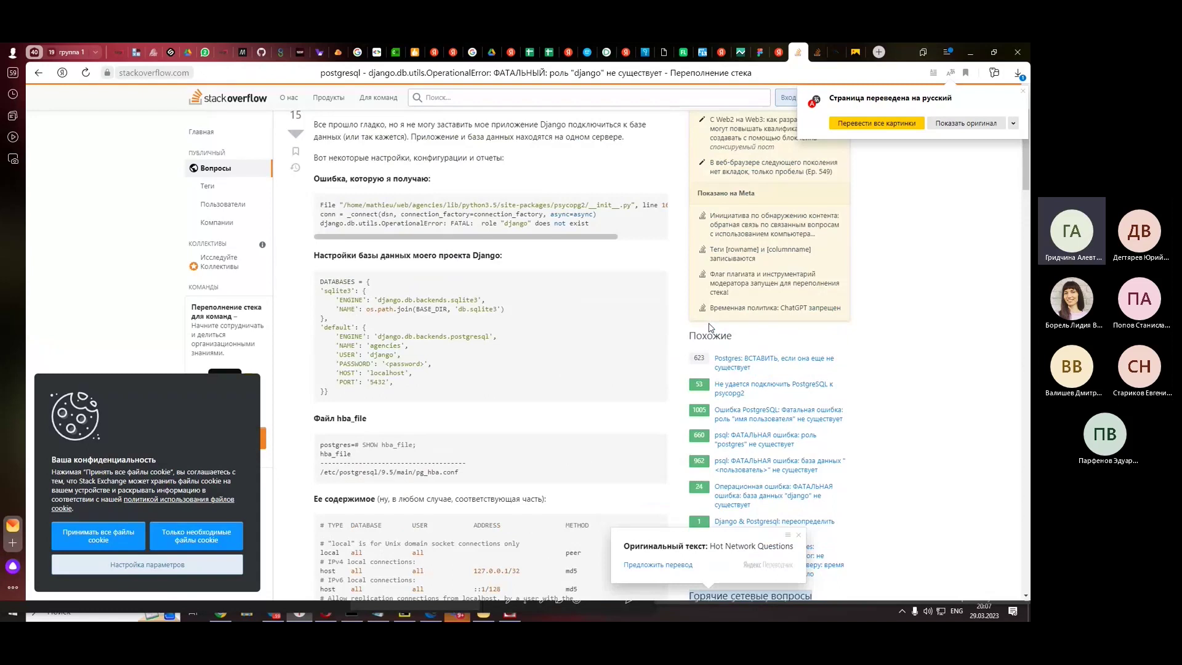
{"action": "scroll", "coordinate": [710, 326], "scroll_direction": "up", "scroll_amount": 2}
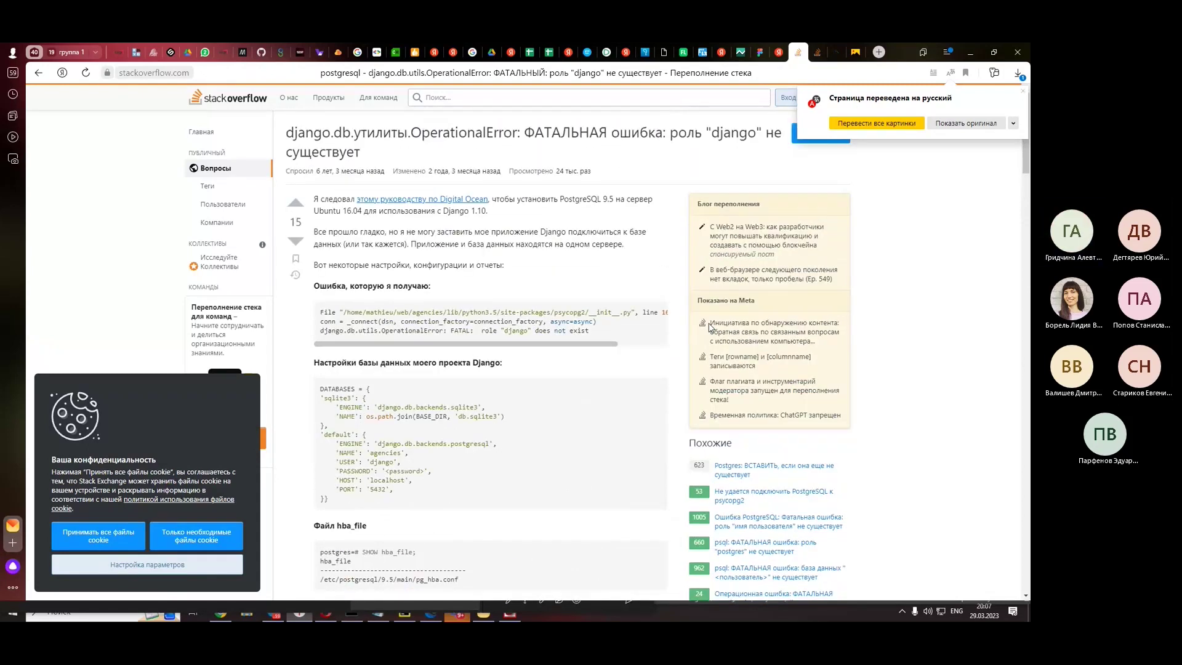
{"action": "scroll", "coordinate": [710, 326], "scroll_direction": "down", "scroll_amount": 3}
{"action": "scroll", "coordinate": [709, 327], "scroll_direction": "up", "scroll_amount": 3}
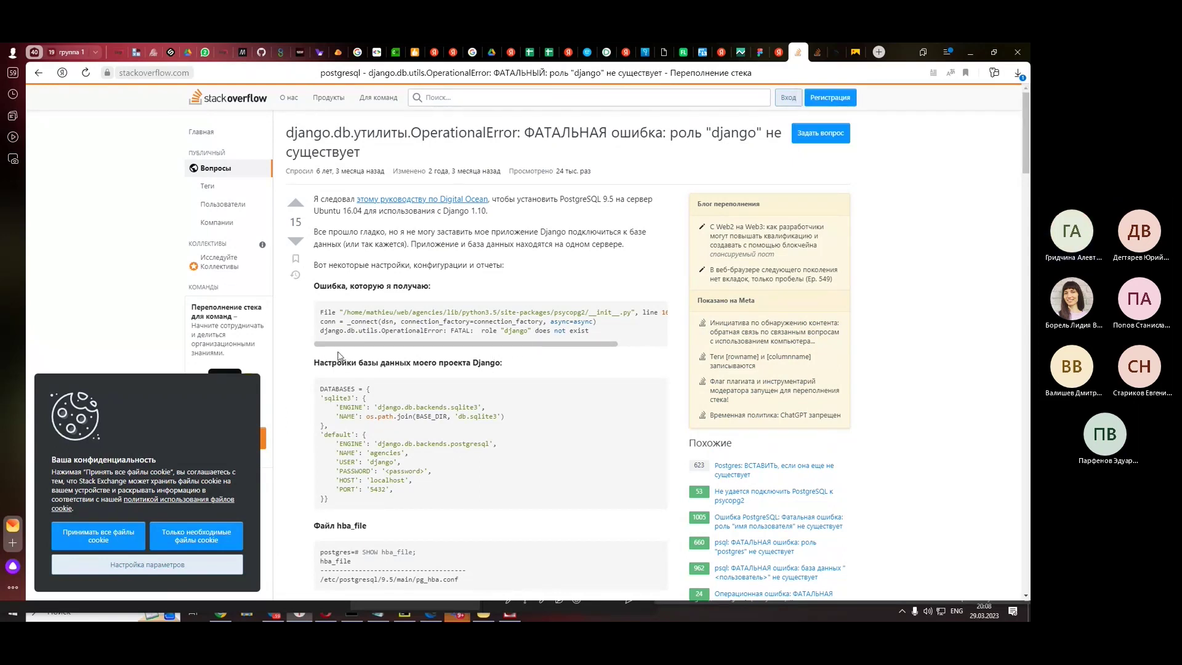
- Read the last comment's closing sentence and the remaining answers, then return to the Teams meeting chat
{"action": "left_click_drag", "start_coordinate": [336, 345], "coordinate": [382, 359]}
{"action": "scroll", "coordinate": [394, 348], "scroll_direction": "left", "scroll_amount": 5}
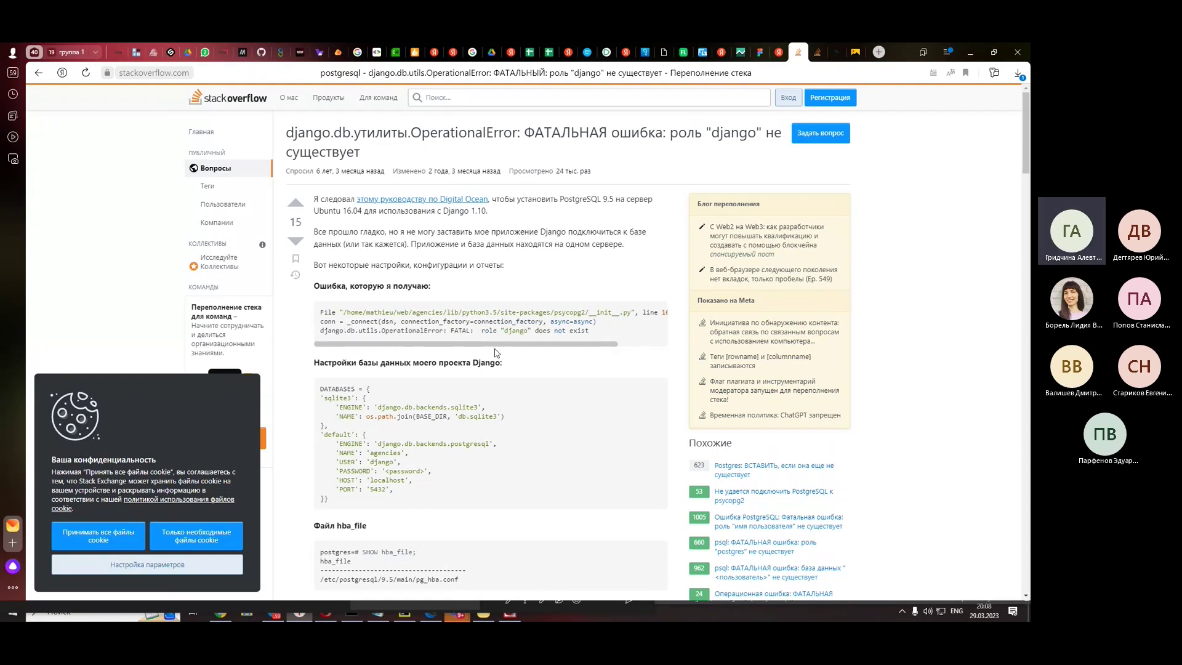
{"action": "scroll", "coordinate": [496, 352], "scroll_direction": "down", "scroll_amount": 15}
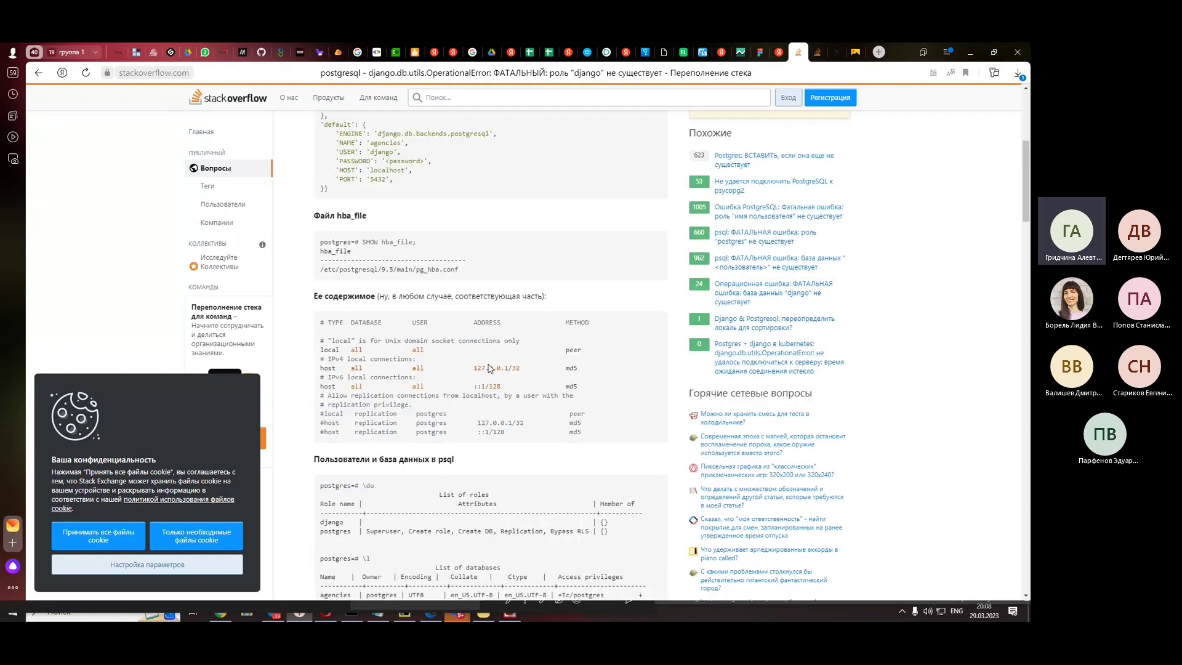
{"action": "left_click_drag", "start_coordinate": [440, 363], "coordinate": [472, 373]}
{"action": "left_click", "coordinate": [490, 365]}
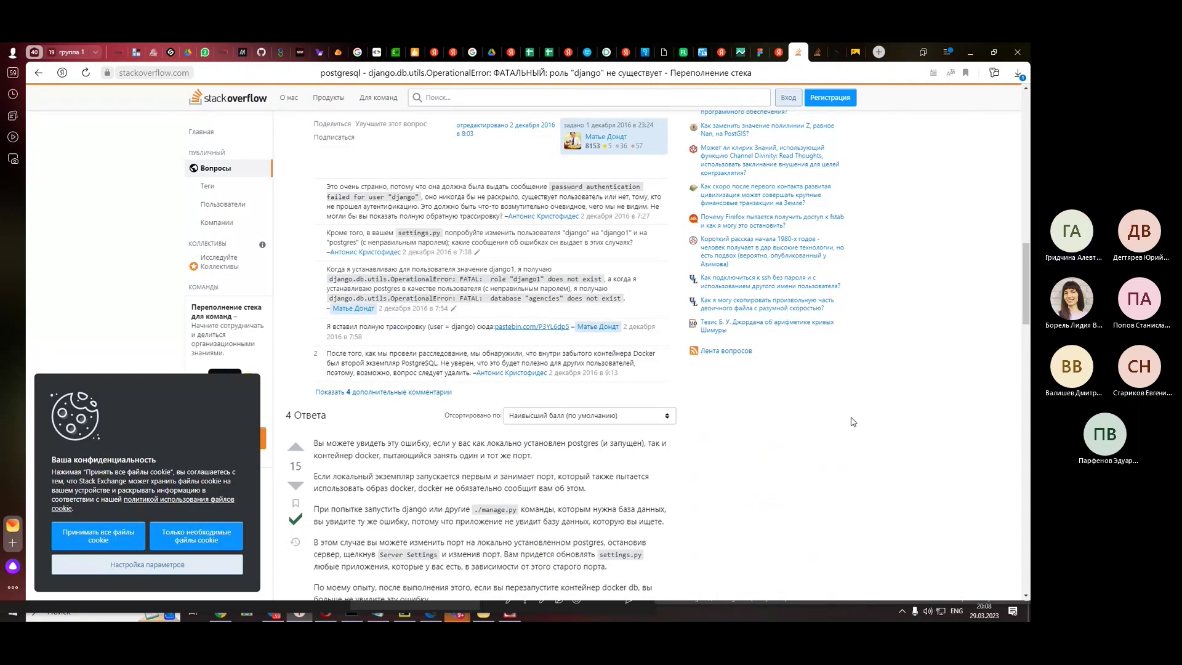
{"action": "scroll", "coordinate": [853, 422], "scroll_direction": "down", "scroll_amount": 3}
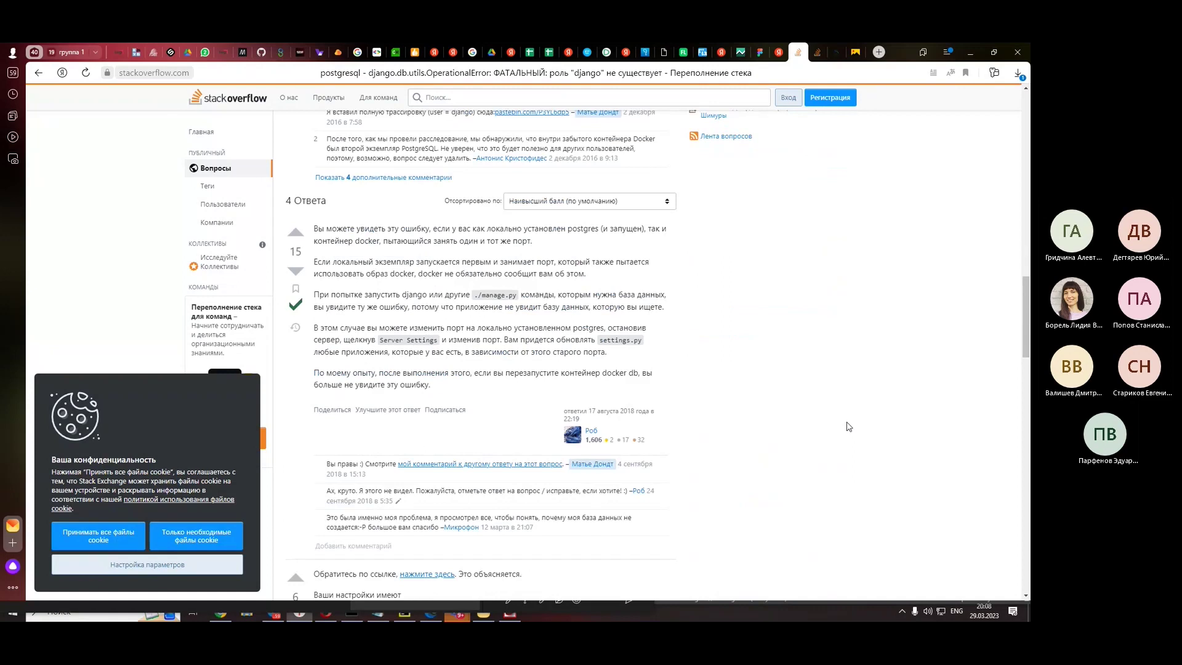
{"action": "scroll", "coordinate": [849, 427], "scroll_direction": "down", "scroll_amount": 9}
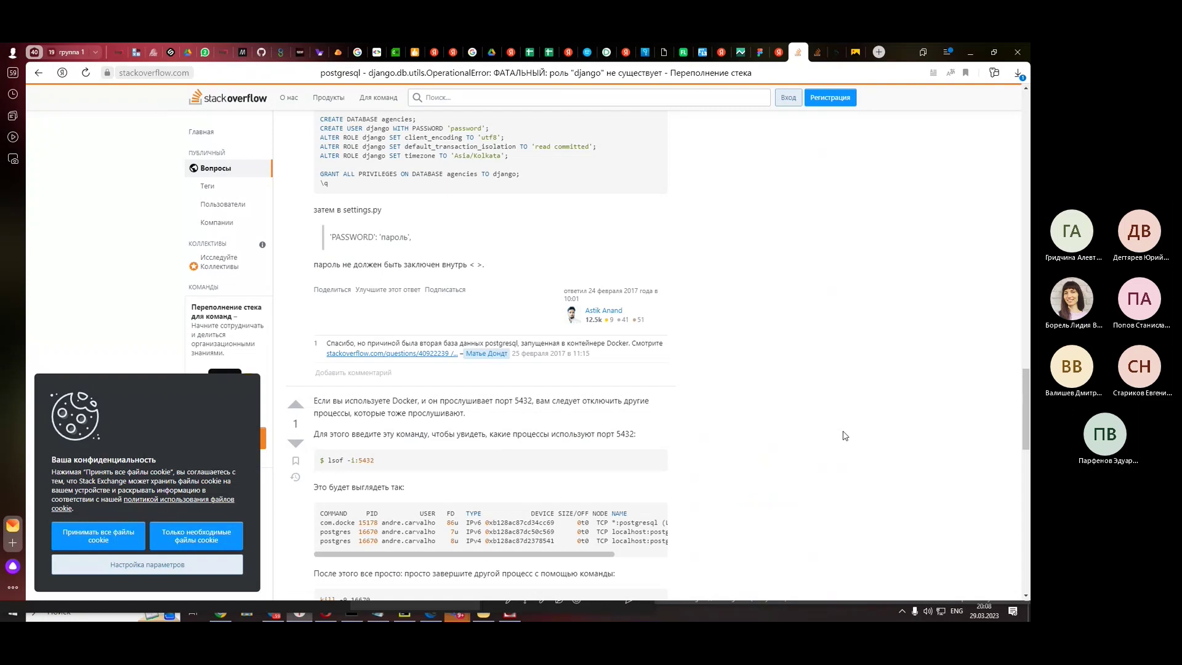
{"action": "scroll", "coordinate": [846, 435], "scroll_direction": "down", "scroll_amount": 3}
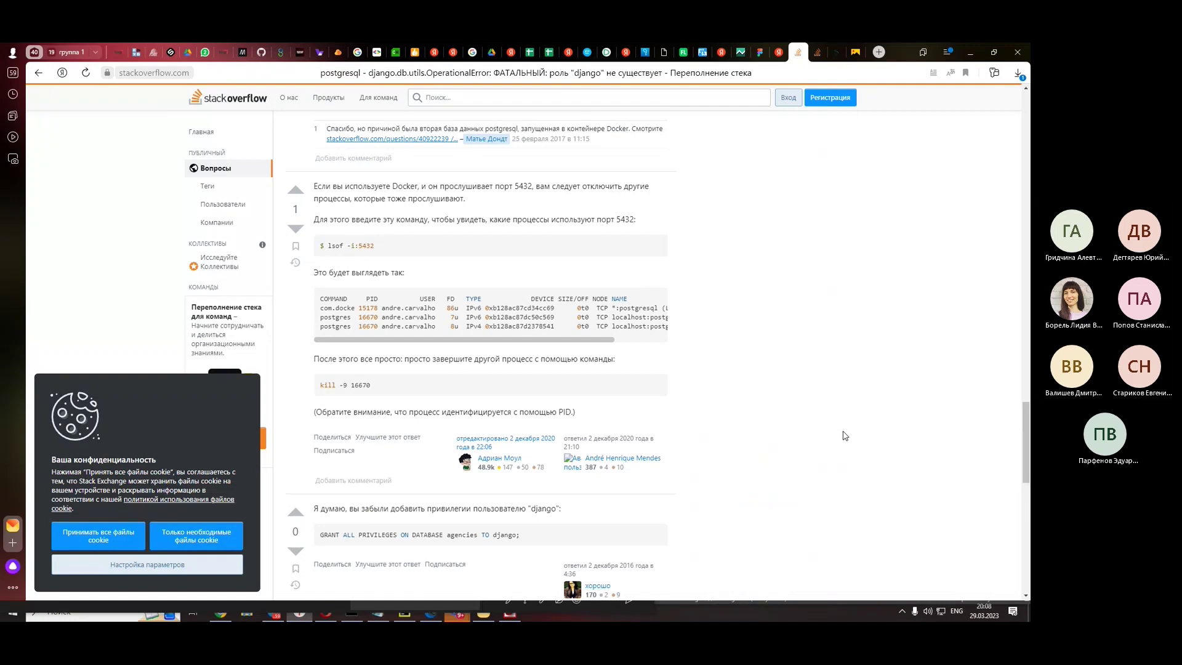
{"action": "scroll", "coordinate": [845, 435], "scroll_direction": "down", "scroll_amount": 1}
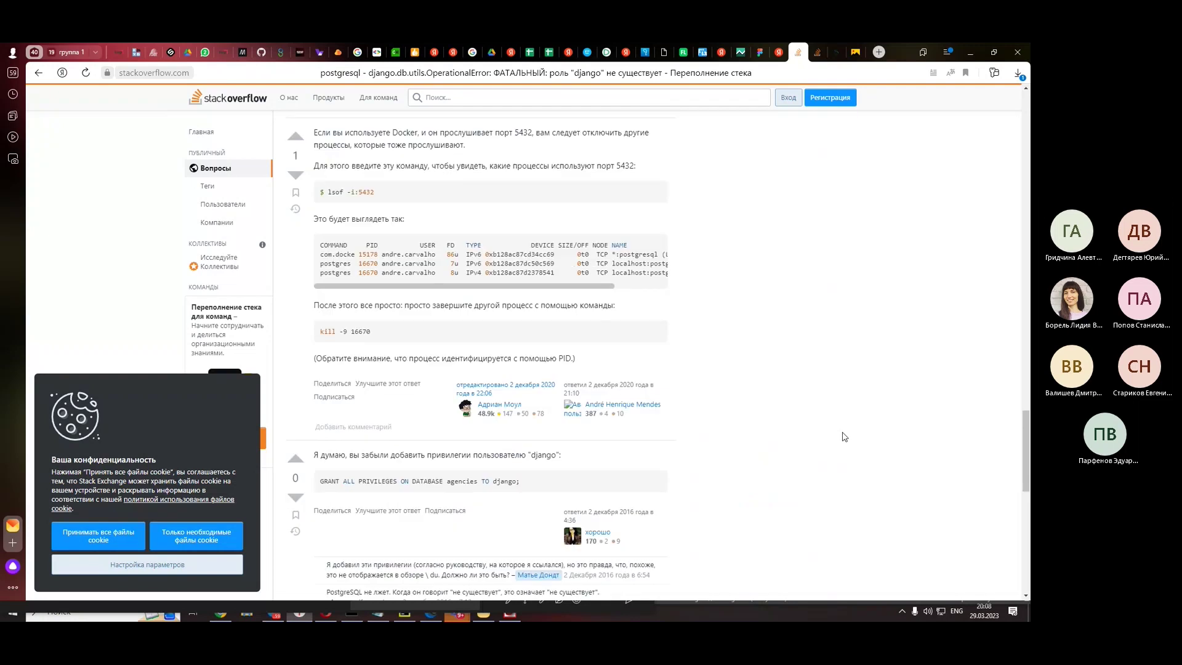
{"action": "scroll", "coordinate": [845, 435], "scroll_direction": "down", "scroll_amount": 2}
{"action": "scroll", "coordinate": [844, 437], "scroll_direction": "down", "scroll_amount": 3}
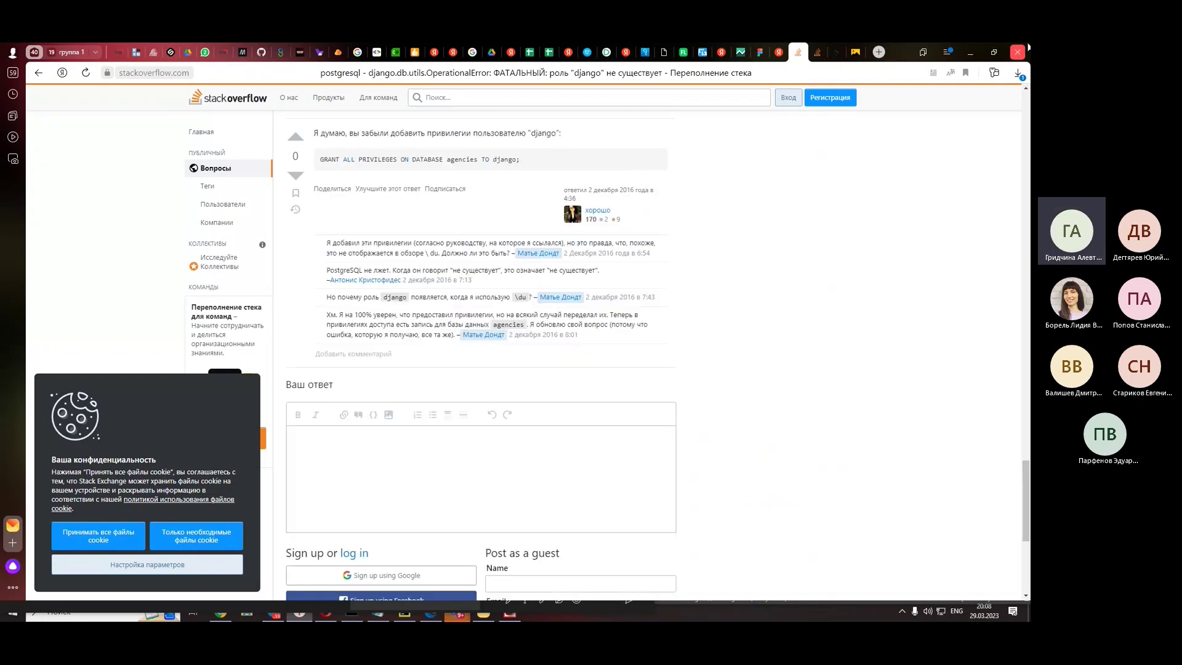
{"action": "key", "text": "alt+Tab"}
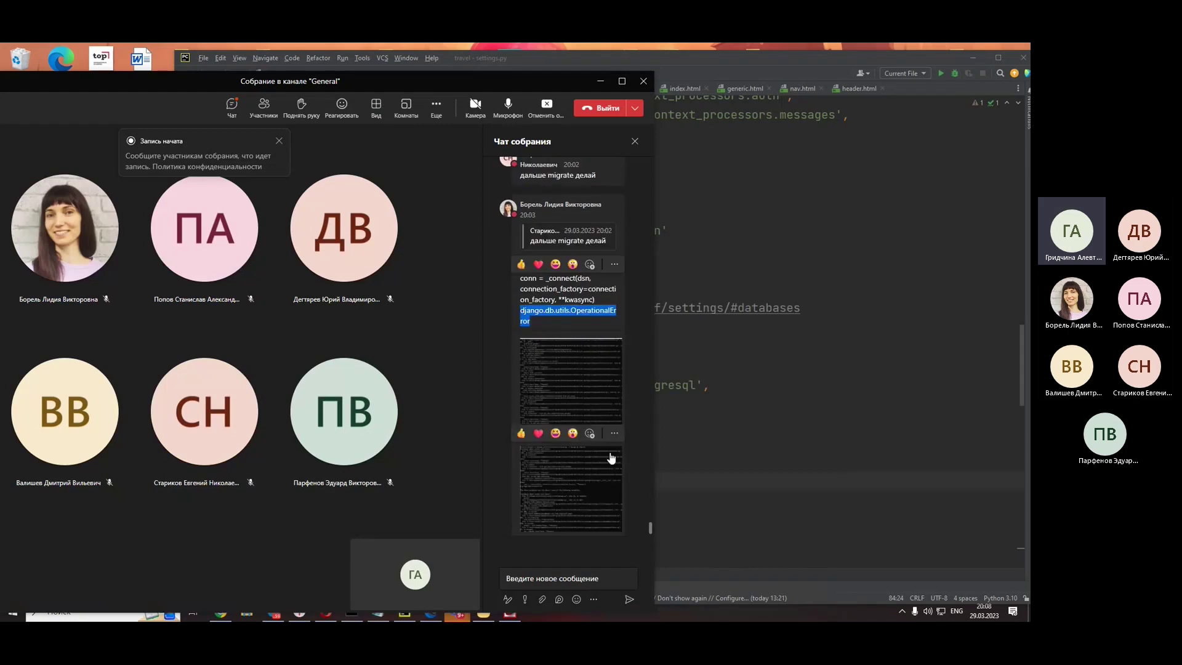
- Copy 'Psql -U admin -l' from the Command Prompt and send it in the Teams meeting chat
{"action": "left_click", "coordinate": [640, 501]}
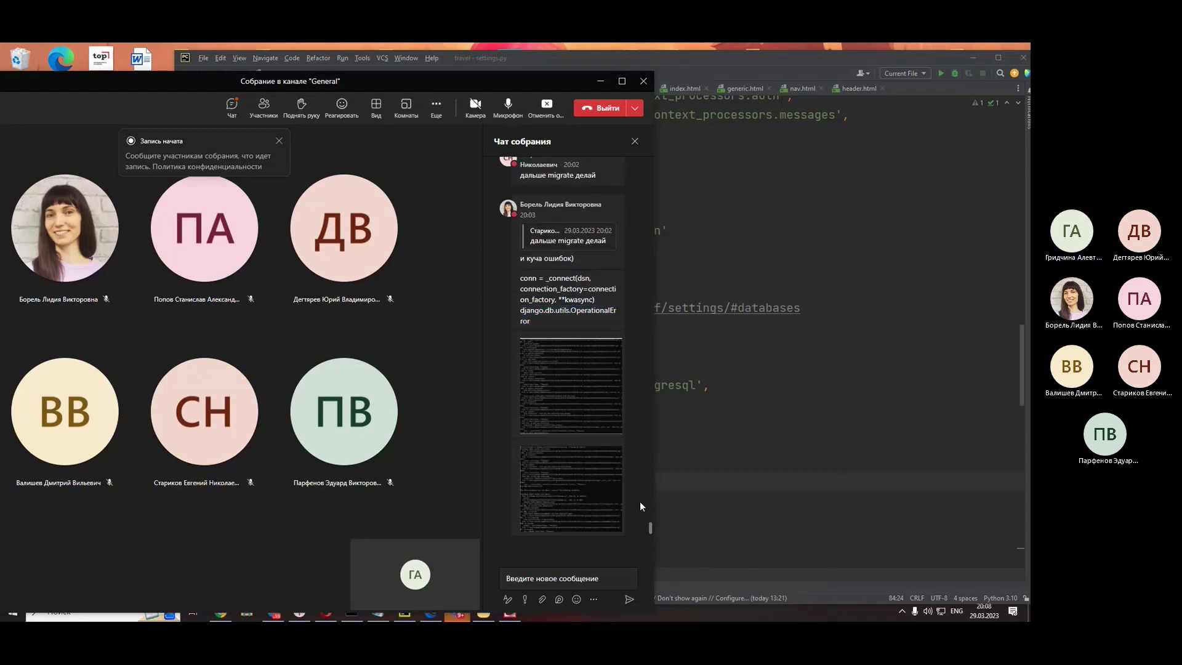
{"action": "mouse_move", "coordinate": [574, 490]}
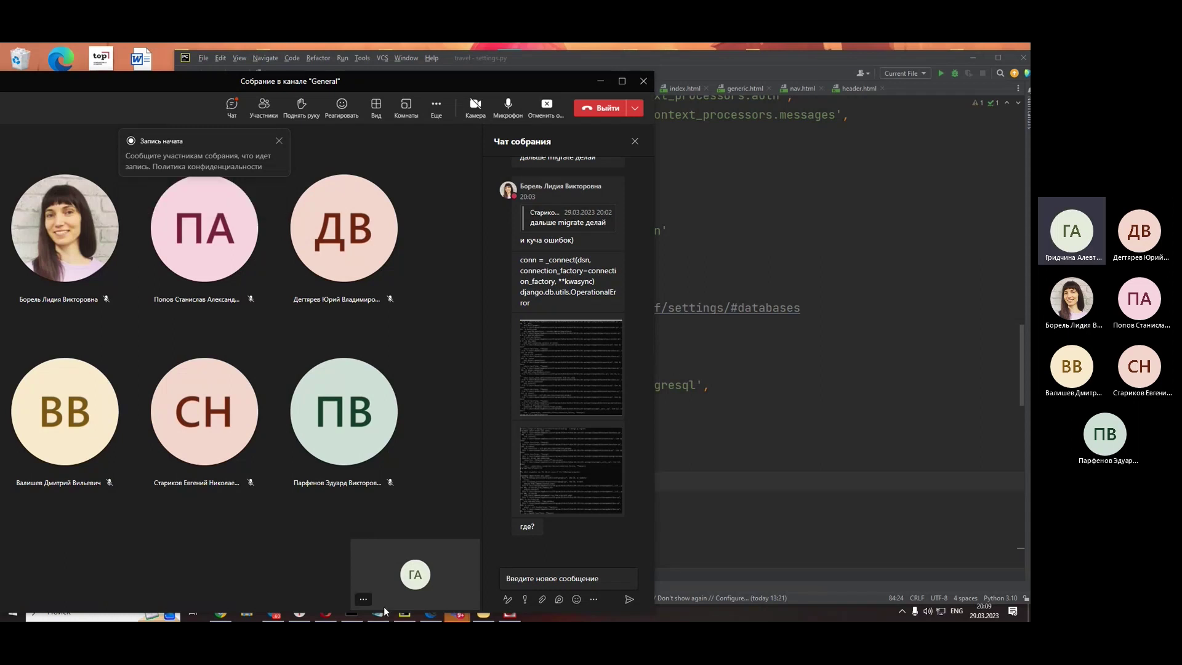
{"action": "left_click", "coordinate": [351, 614]}
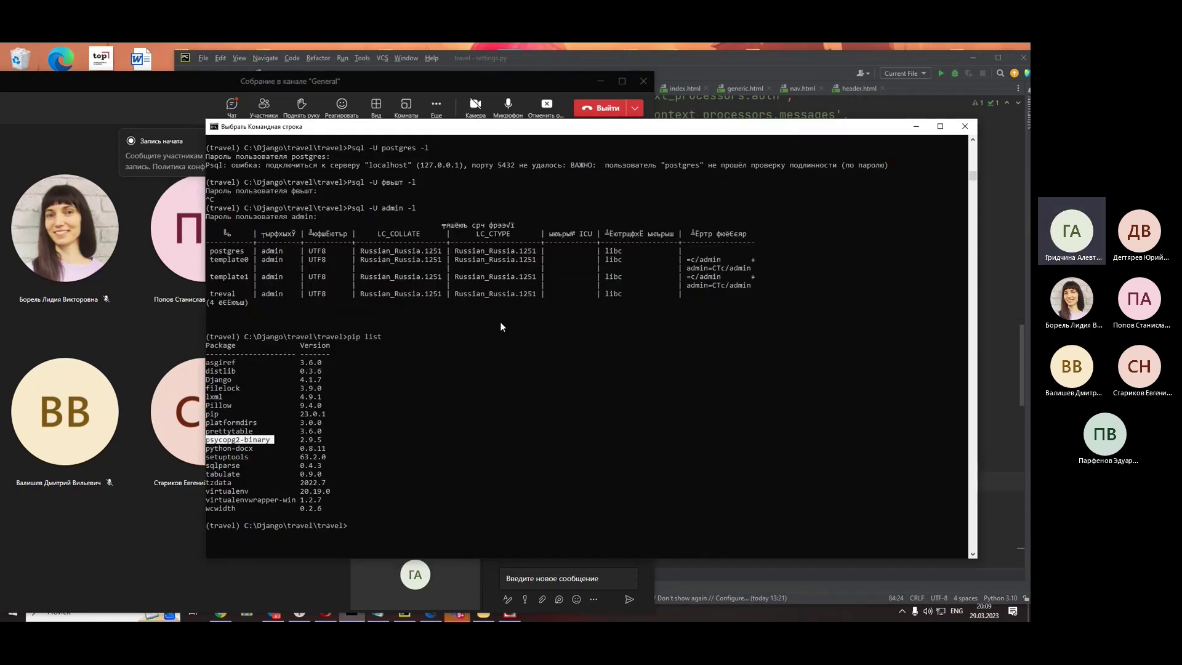
{"action": "scroll", "coordinate": [500, 321], "scroll_direction": "up", "scroll_amount": 2}
{"action": "mouse_move", "coordinate": [424, 261]}
{"action": "left_mouse_down"}
{"action": "mouse_move", "coordinate": [349, 252]}
{"action": "mouse_move", "coordinate": [415, 263]}
{"action": "left_mouse_up"}
{"action": "key", "text": "ctrl+c"}
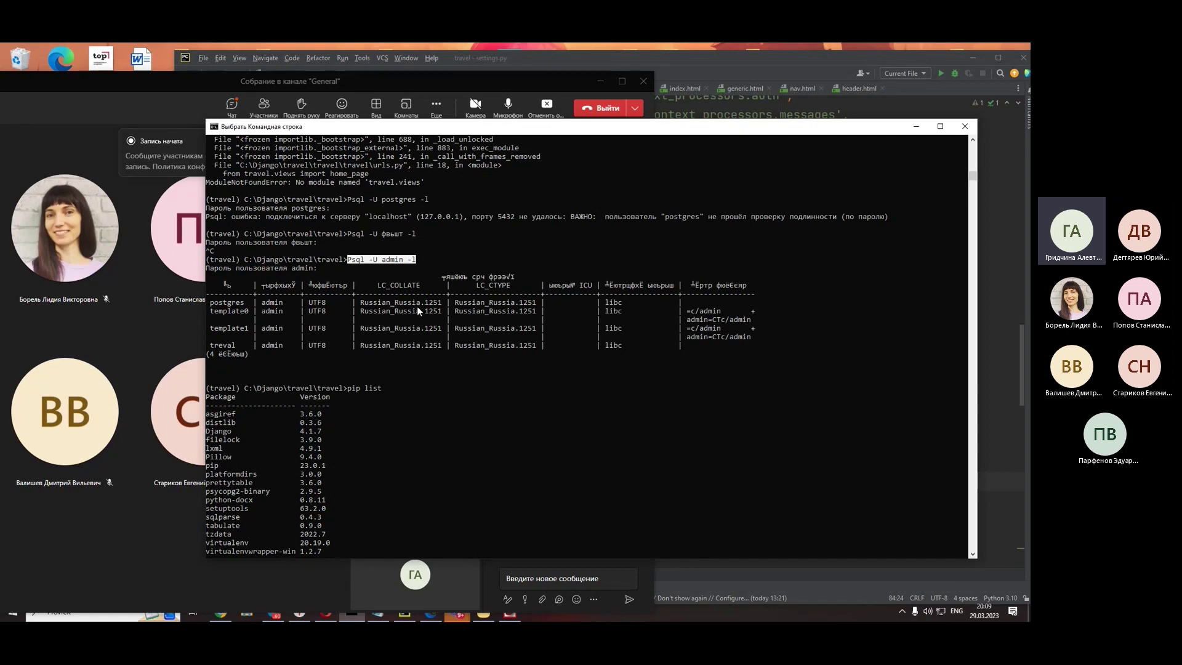
{"action": "key", "text": "ctrl+c"}
{"action": "left_click", "coordinate": [922, 128]}
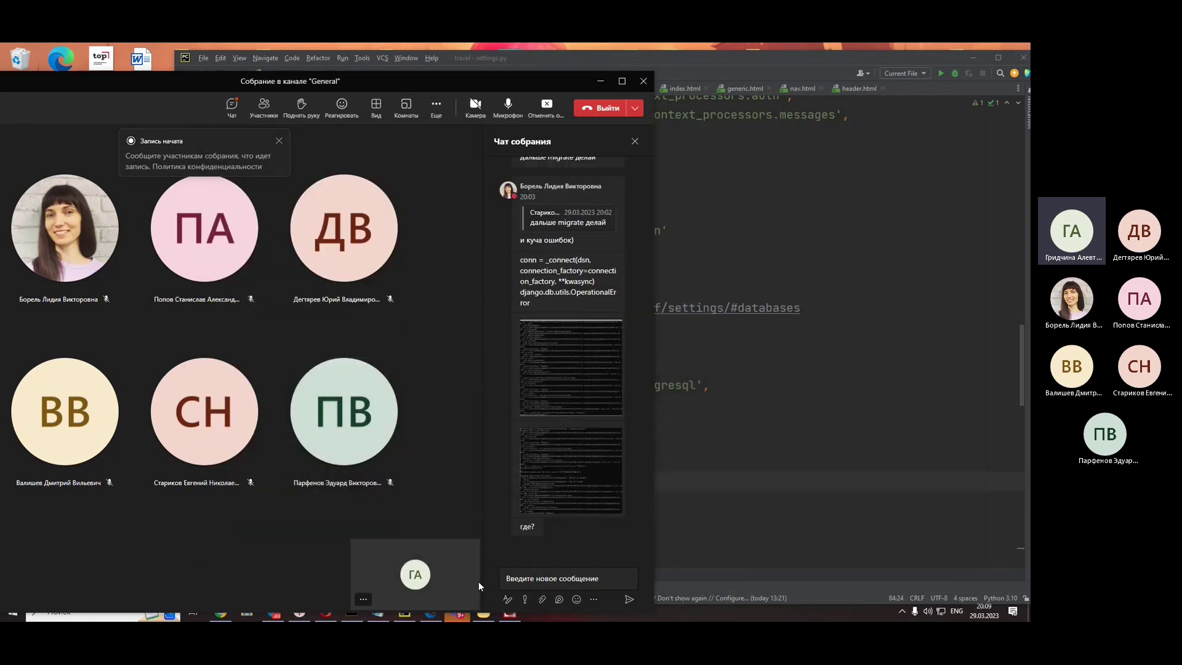
{"action": "key", "text": "ctrl+v"}
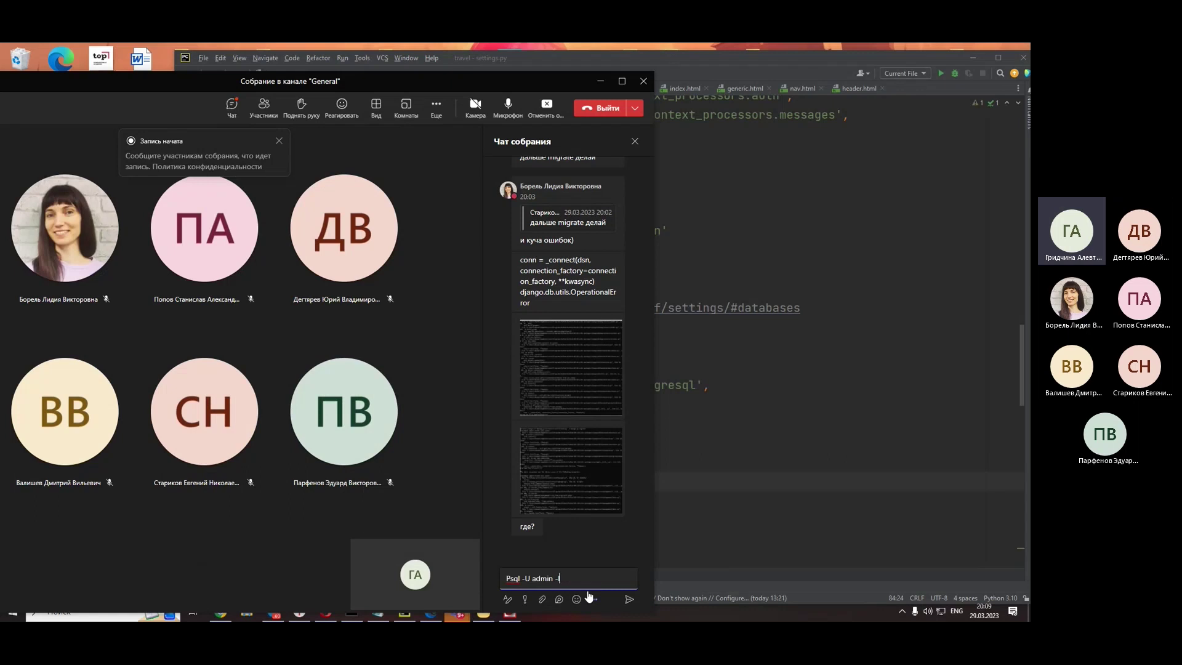
{"action": "key", "text": "Return"}
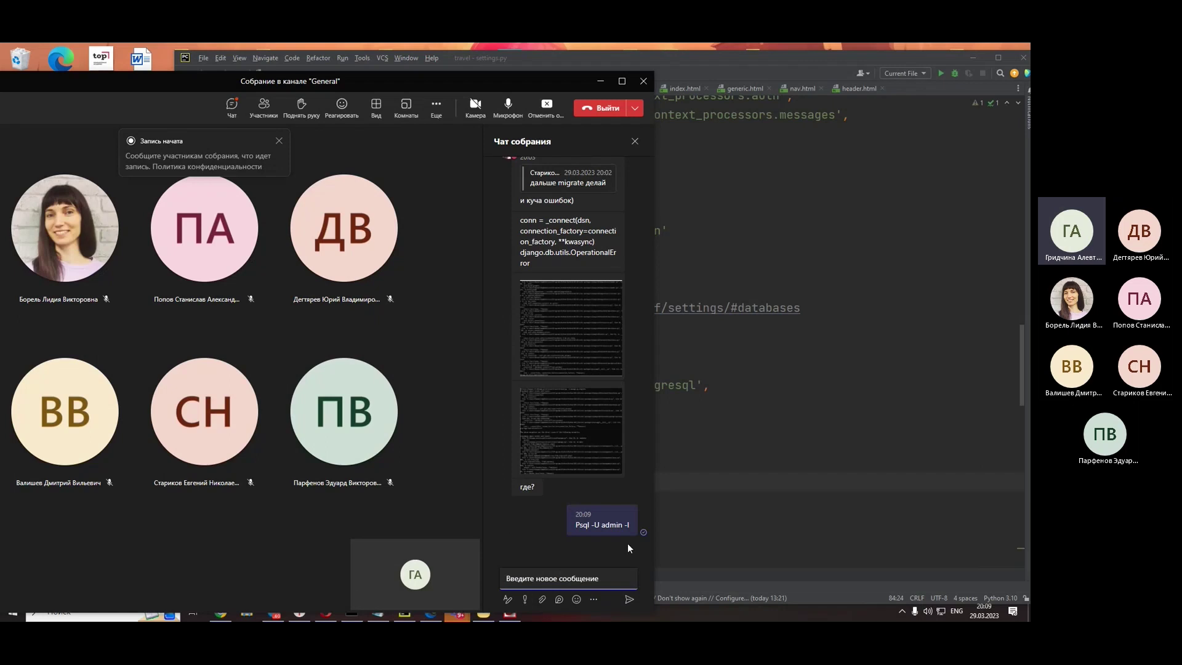
- Select 'admin' in the sent message, then switch to the browser showing the psycopg2 answer
{"action": "double_click", "coordinate": [612, 524]}
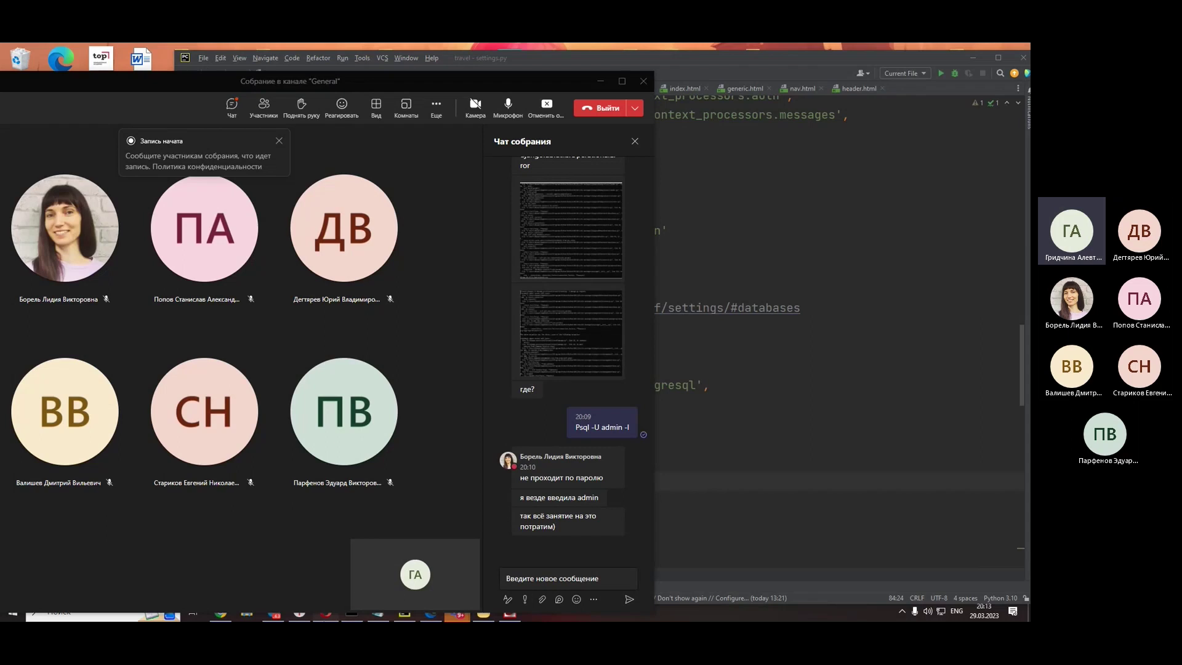
{"action": "key", "text": "alt+Tab"}
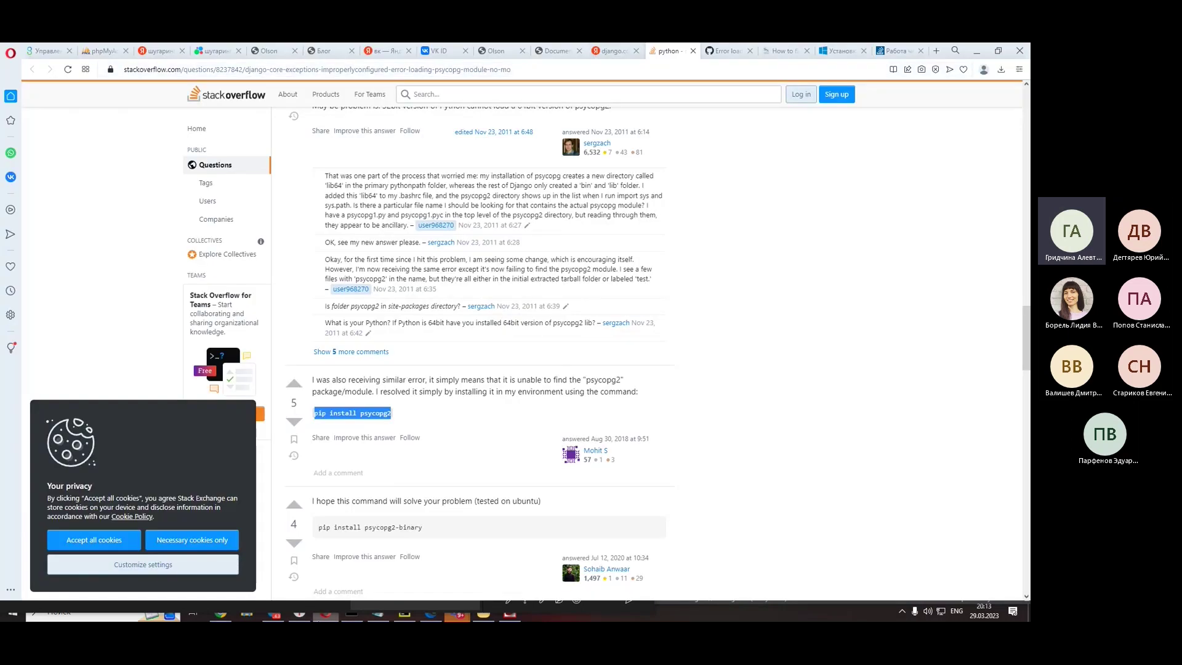
- Back on the Yandex results, replace the old query with 'неверный пароль postrsq'
{"action": "left_click", "coordinate": [300, 613]}
{"action": "left_click", "coordinate": [779, 53]}
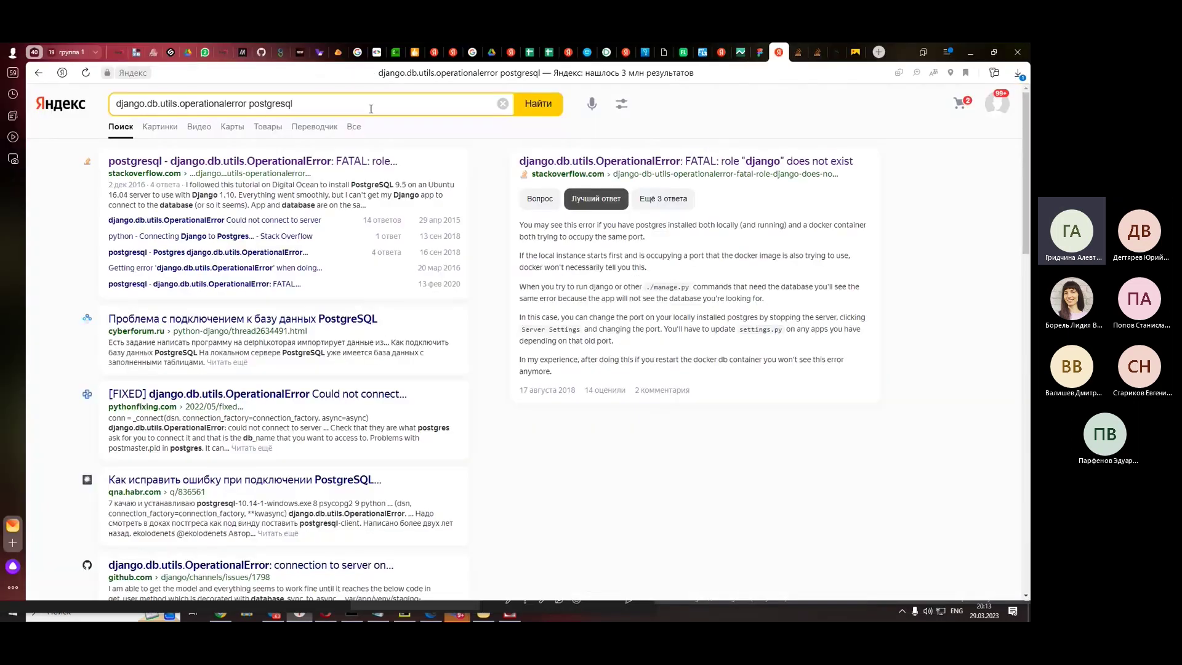
{"action": "triple_click", "coordinate": [204, 104]}
{"action": "key", "text": "BackSpace"}
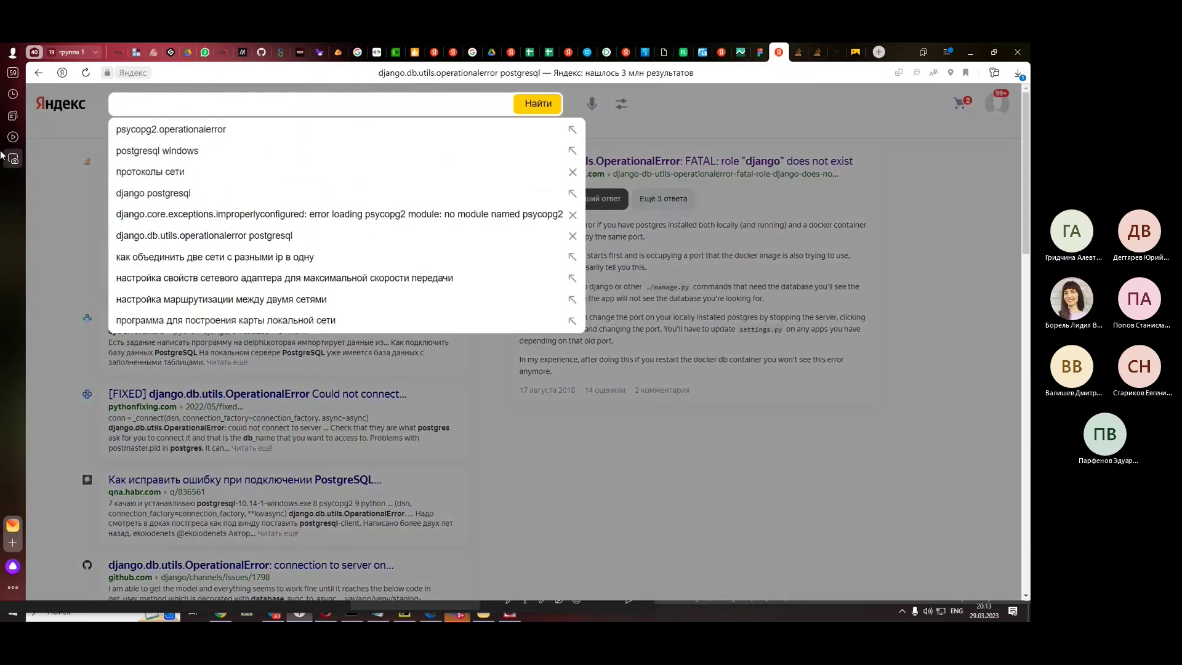
{"action": "key", "text": "alt+shift"}
{"action": "type", "text": "с"}
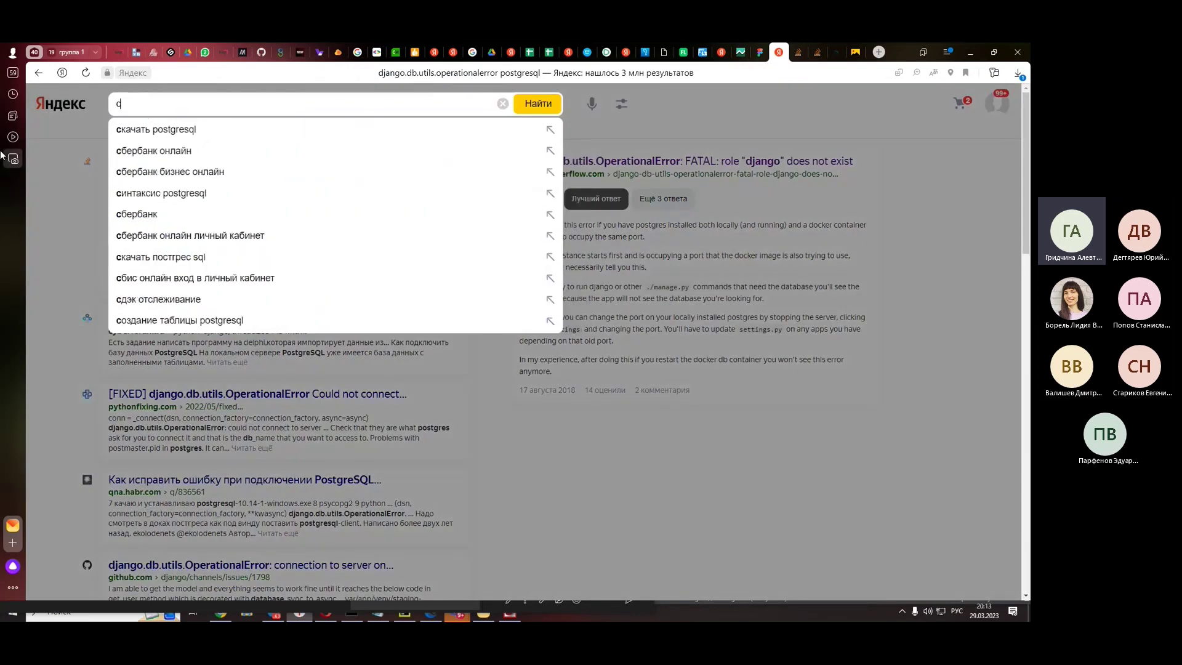
{"action": "key", "text": "BackSpace"}
{"action": "type", "text": "нев"}
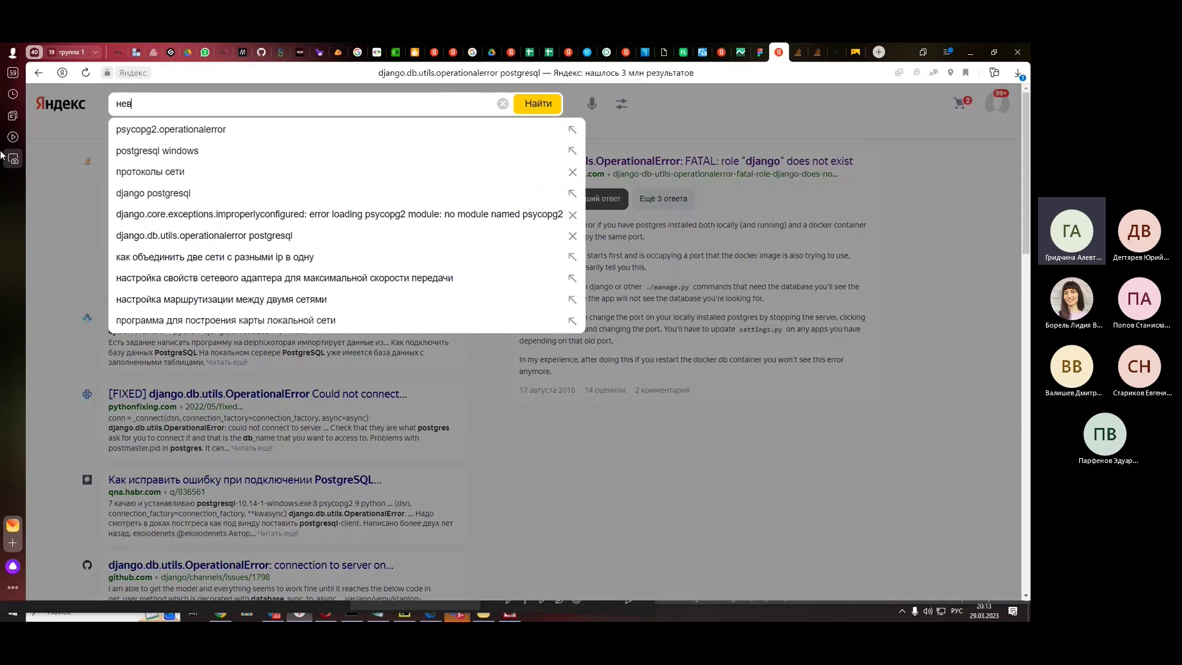
{"action": "type", "text": "ерный парол"}
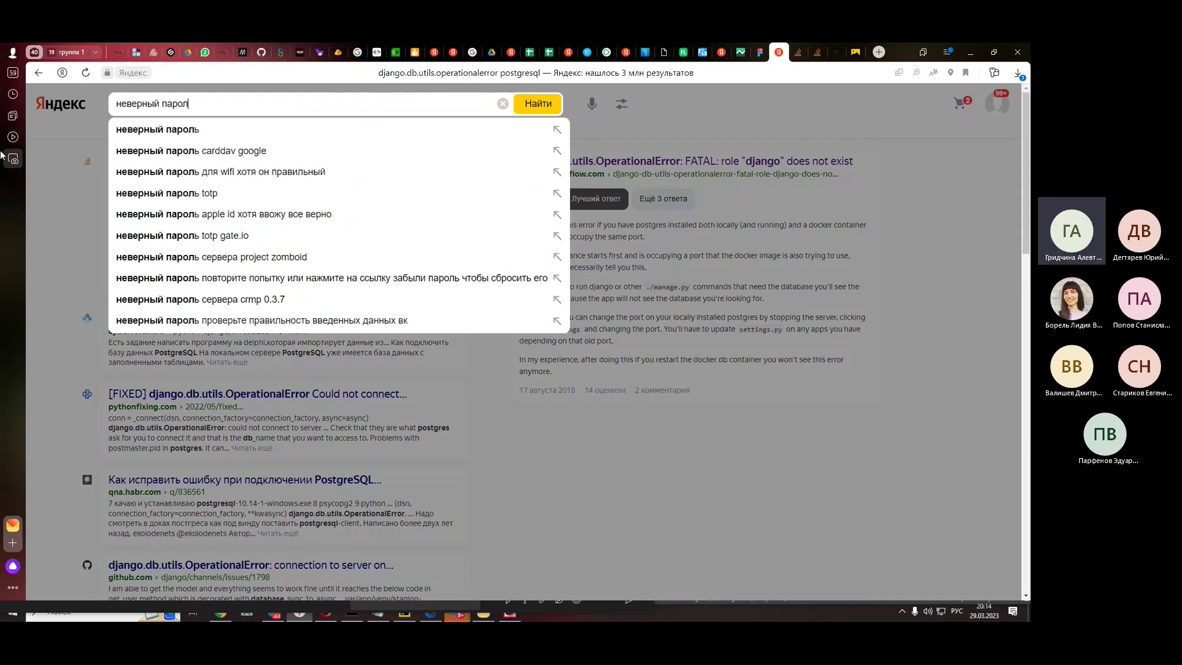
{"action": "type", "text": "ь"}
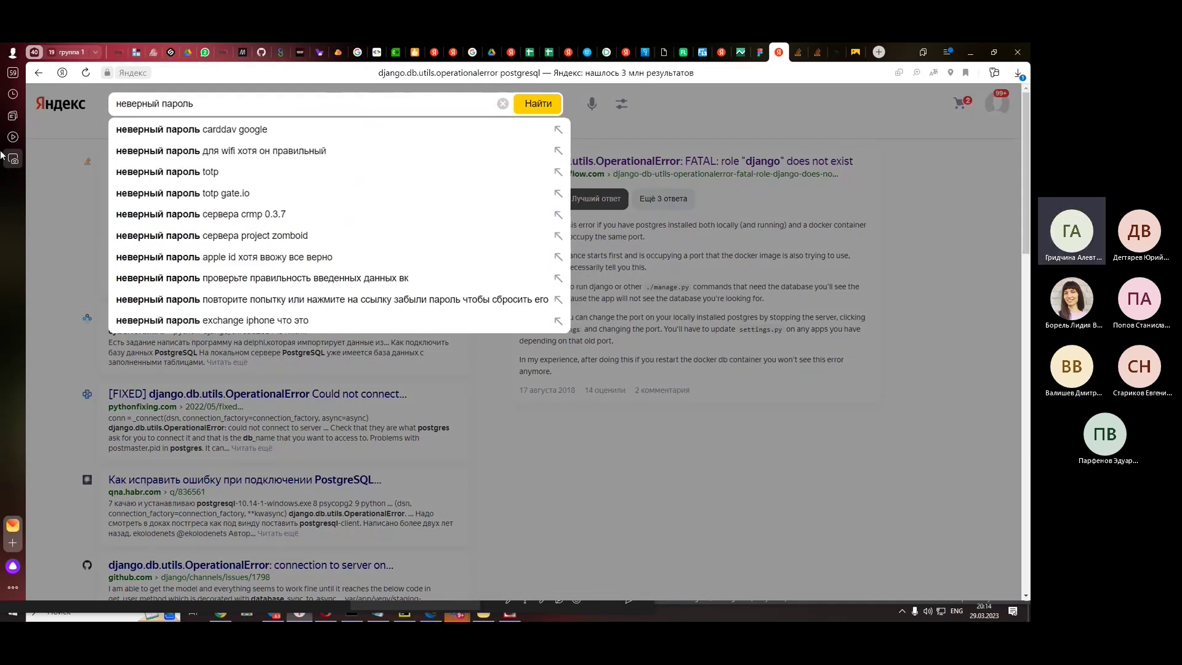
{"action": "key", "text": "alt+shift"}
{"action": "type", "text": "postr"}
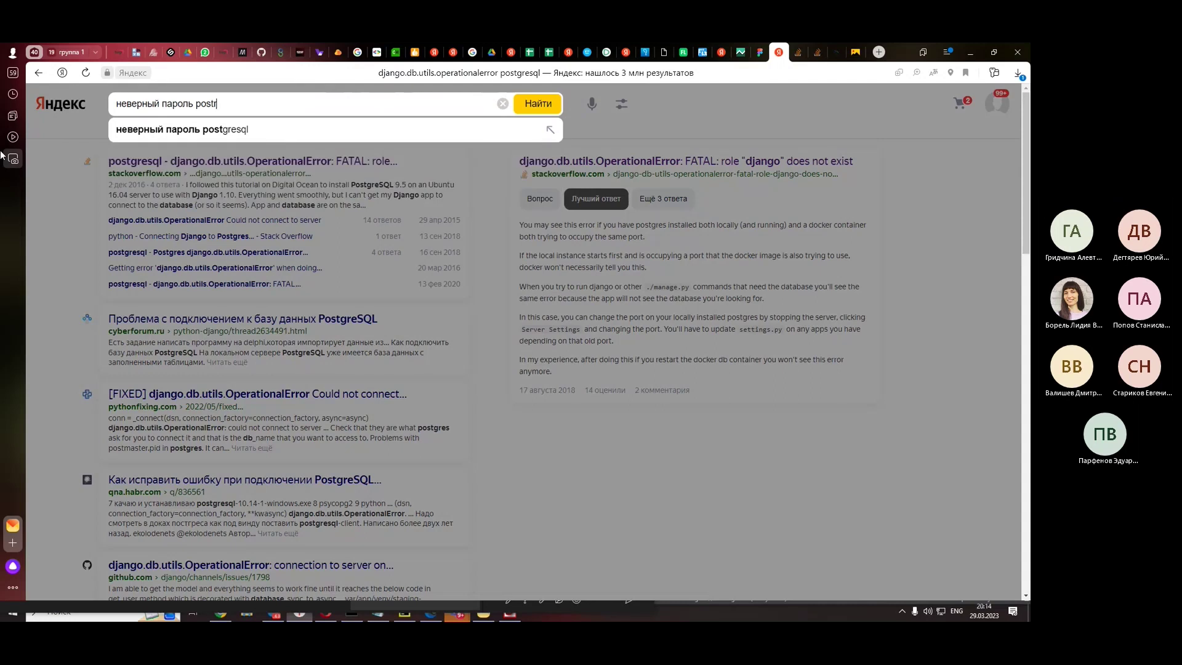
{"action": "type", "text": "sq"}
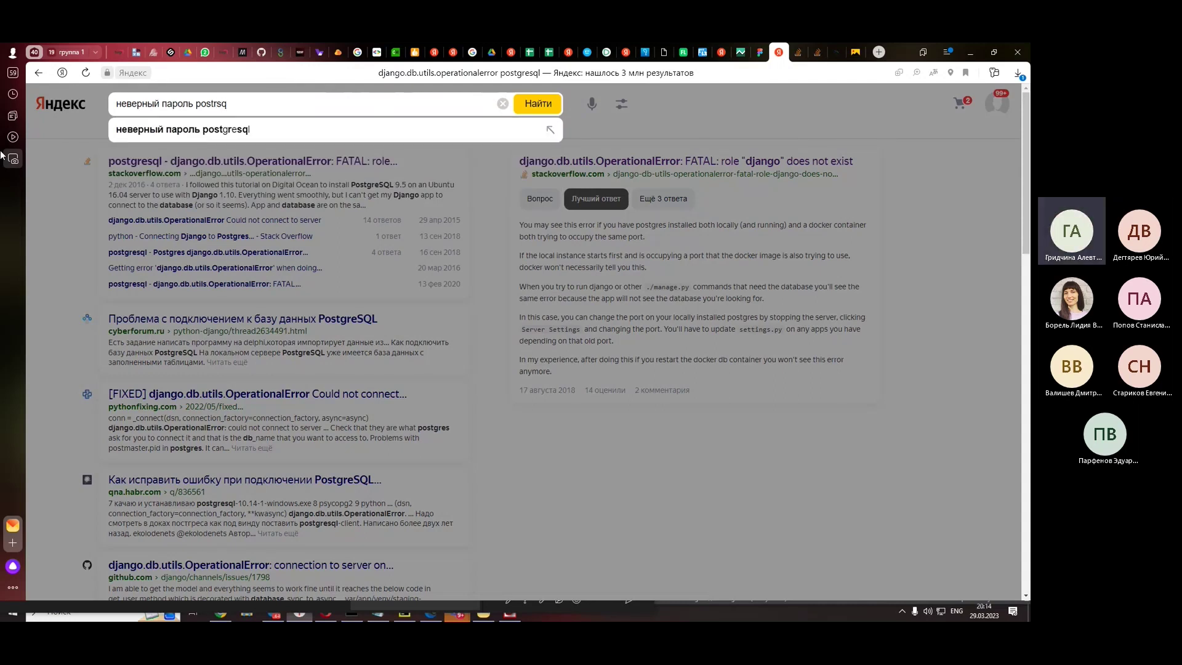
- Search 'неверный пароль postgresql в windows' and open Soft-Setup's PostgreSQL password-reset article
{"action": "left_click", "coordinate": [333, 129]}
{"action": "left_click", "coordinate": [332, 102]}
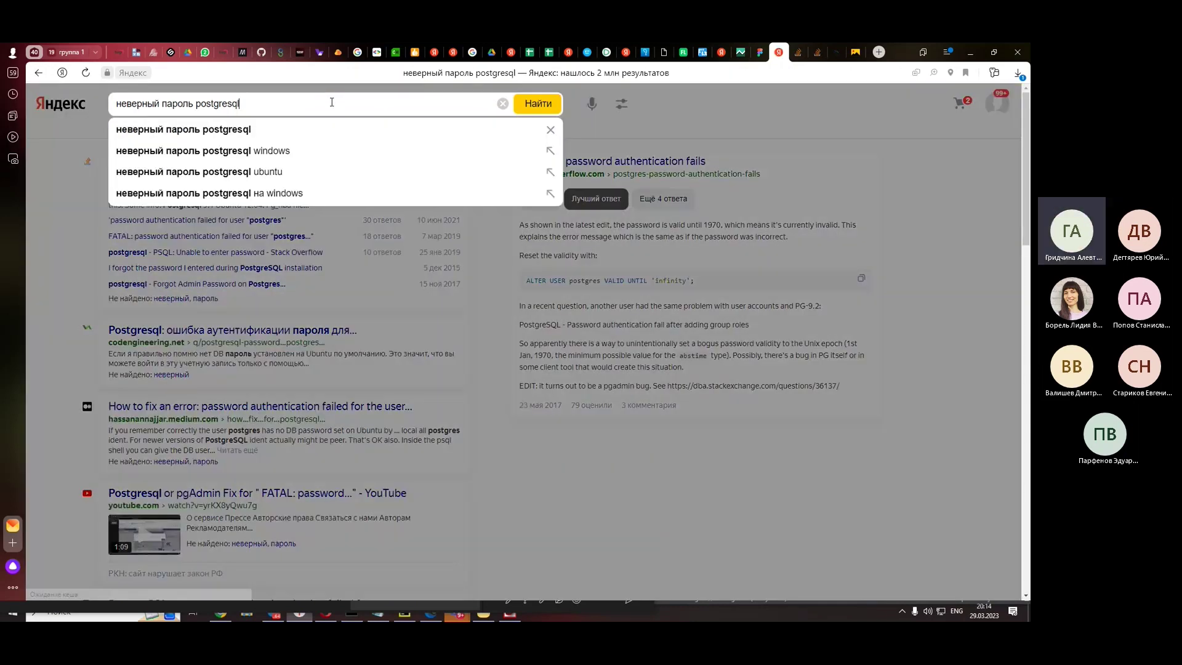
{"action": "left_click", "coordinate": [327, 175]}
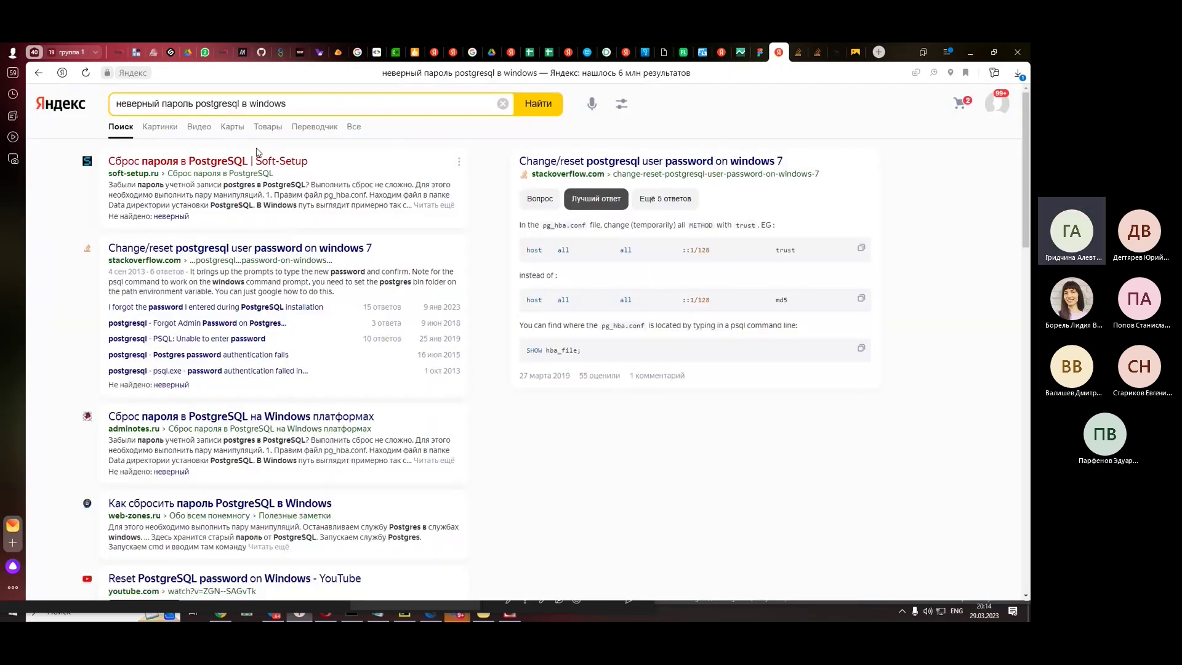
{"action": "left_click", "coordinate": [498, 182]}
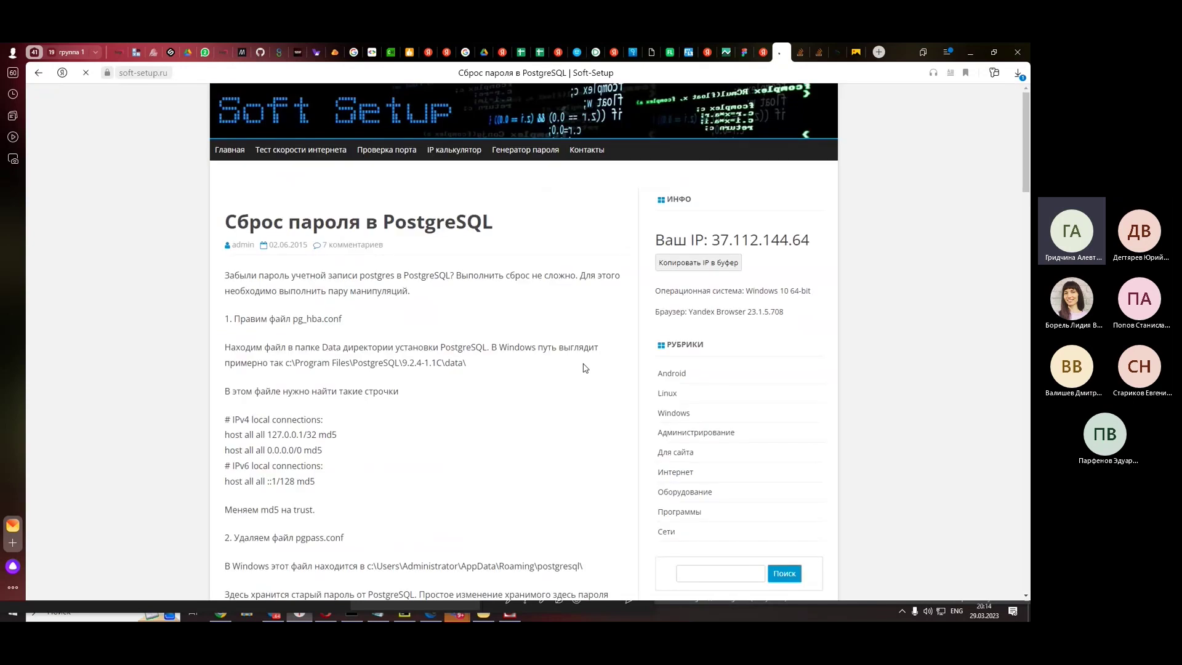
- Read the soft-setup.ru reset steps, then open File Explorer at Quick access
{"action": "scroll", "coordinate": [570, 339], "scroll_direction": "down", "scroll_amount": 4}
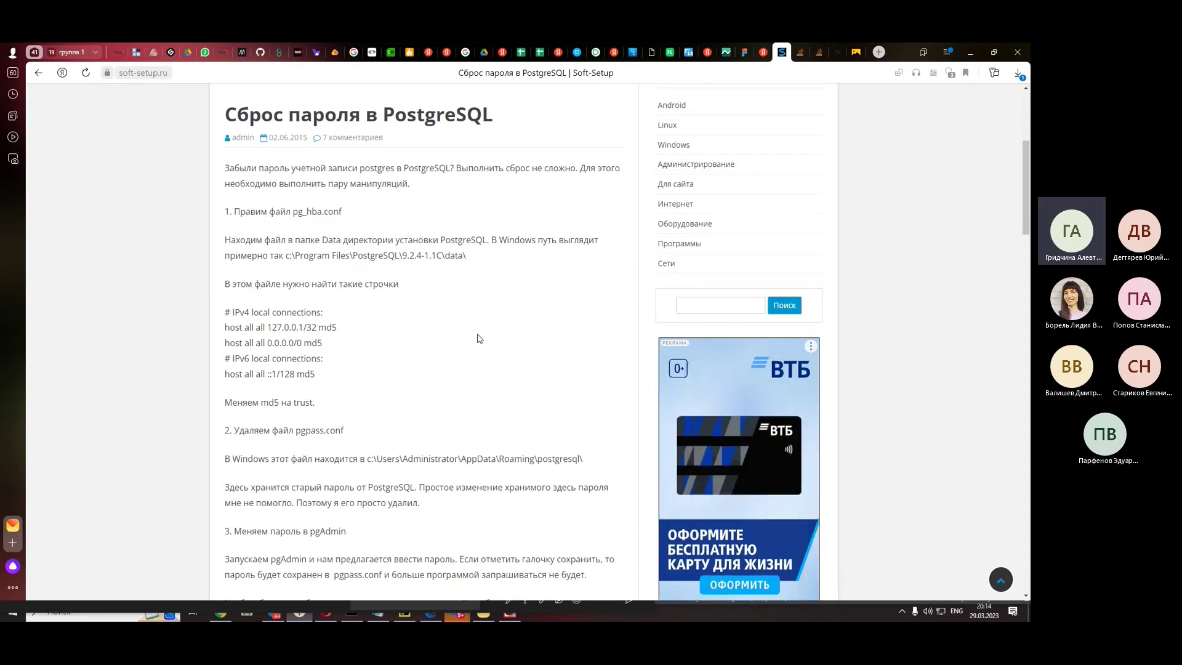
{"action": "scroll", "coordinate": [480, 339], "scroll_direction": "down", "scroll_amount": 1}
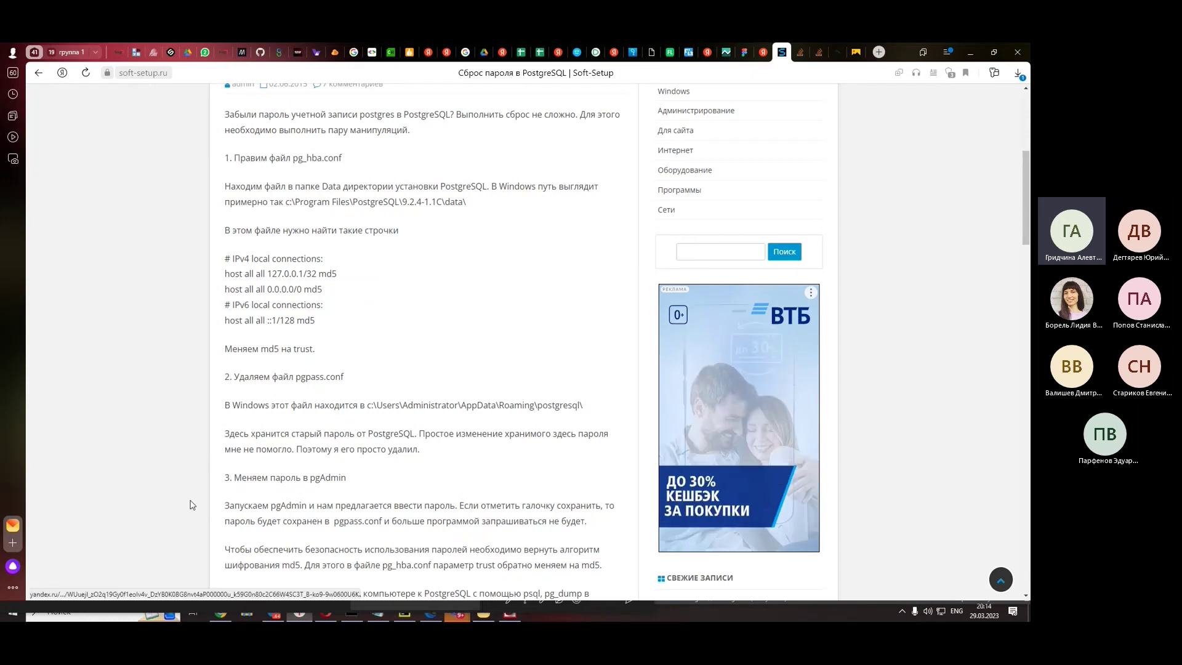
{"action": "left_click", "coordinate": [249, 615]}
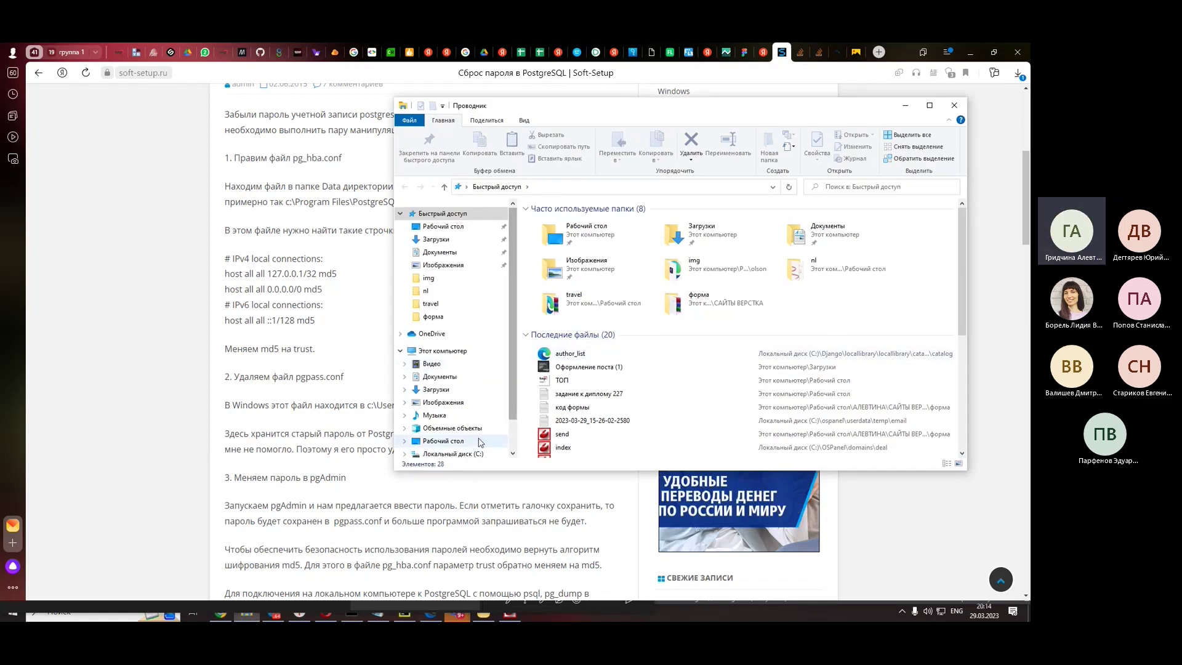
- Open pg_hba.conf from C:\Program Files\PostgreSQL\15\data in Sublime Text
{"action": "left_click", "coordinate": [459, 453]}
{"action": "double_click", "coordinate": [570, 266]}
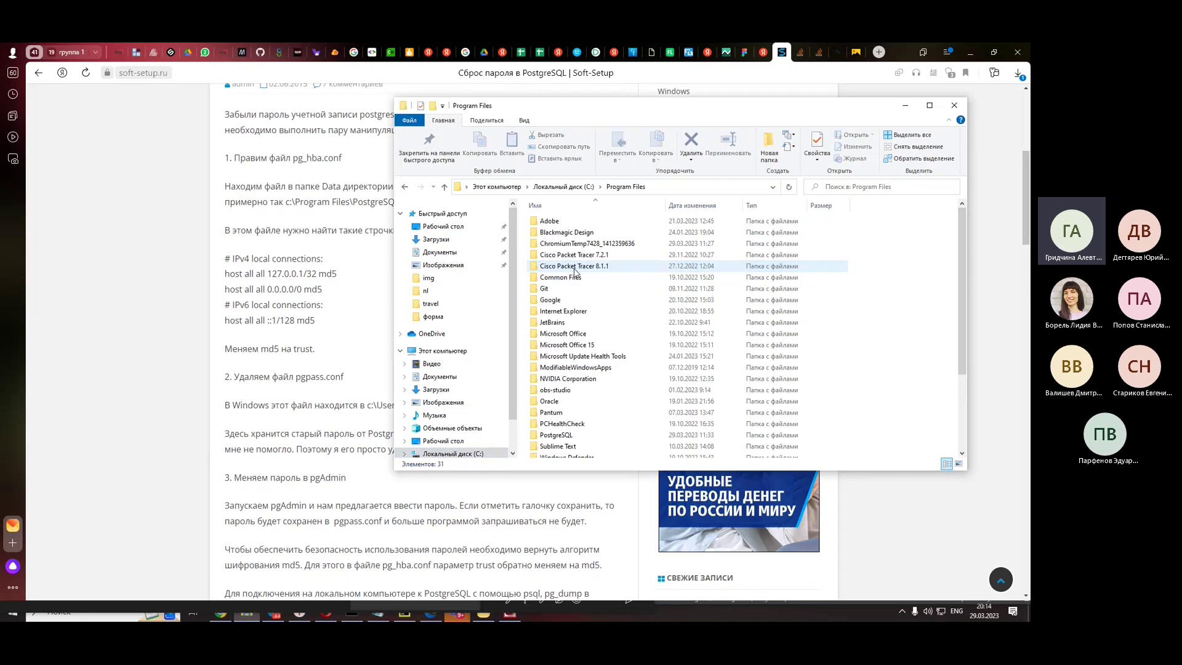
{"action": "scroll", "coordinate": [573, 320], "scroll_direction": "down", "scroll_amount": 2}
{"action": "double_click", "coordinate": [558, 373]}
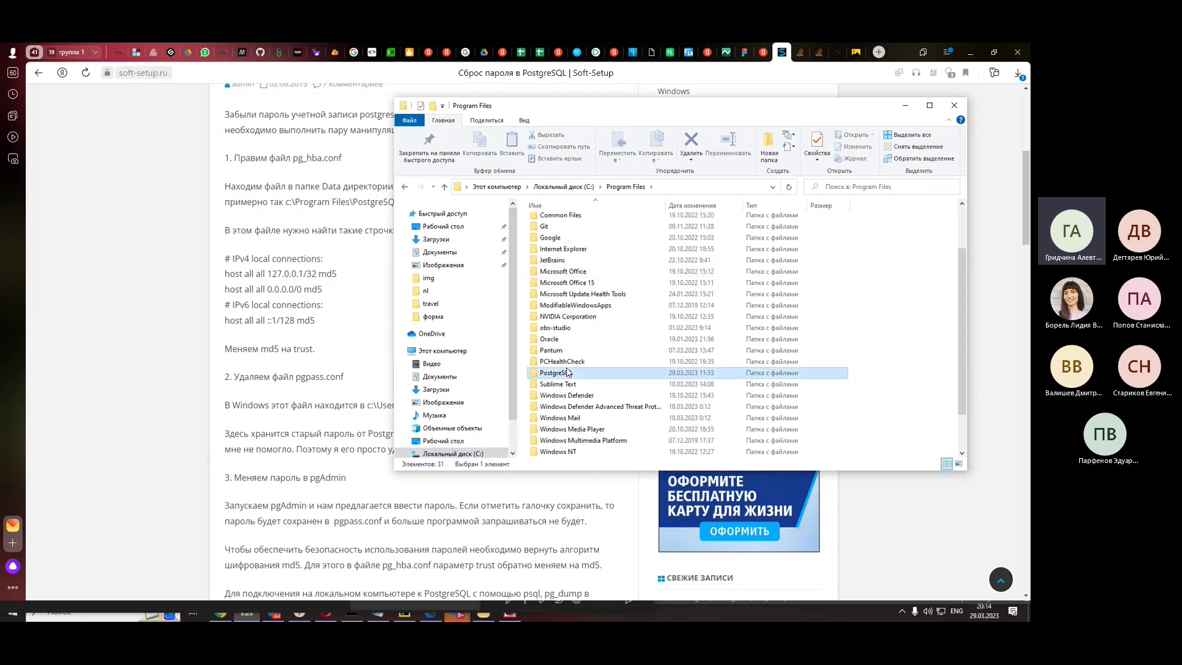
{"action": "double_click", "coordinate": [556, 220]}
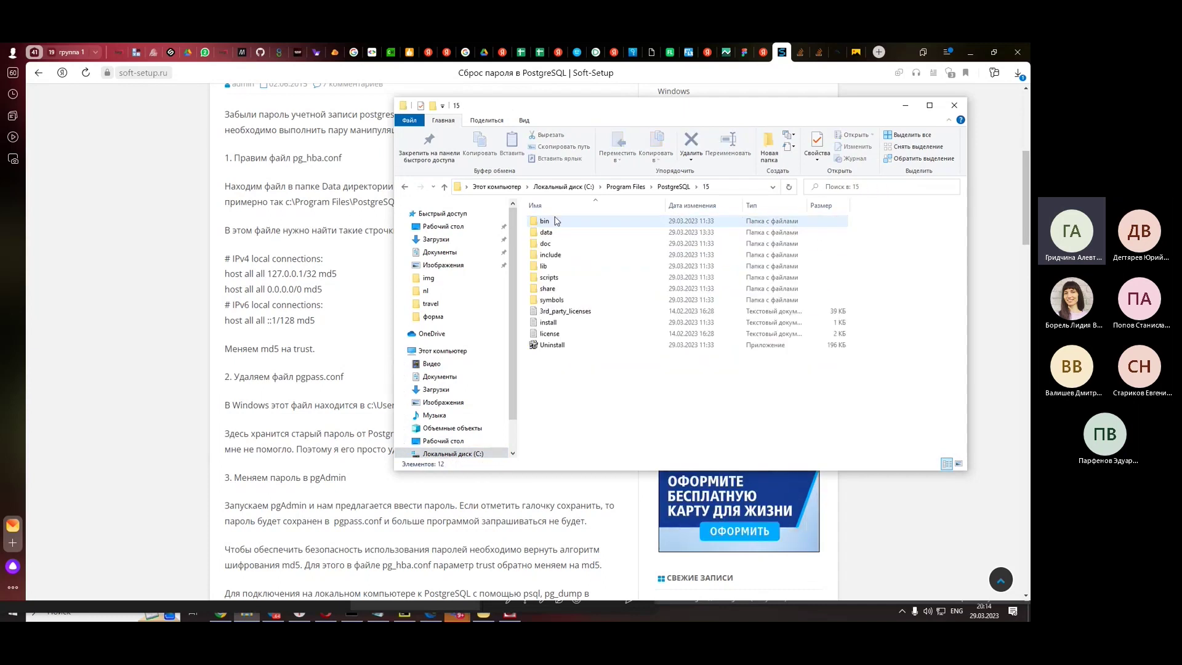
{"action": "double_click", "coordinate": [538, 232]}
{"action": "scroll", "coordinate": [670, 367], "scroll_direction": "down", "scroll_amount": 2}
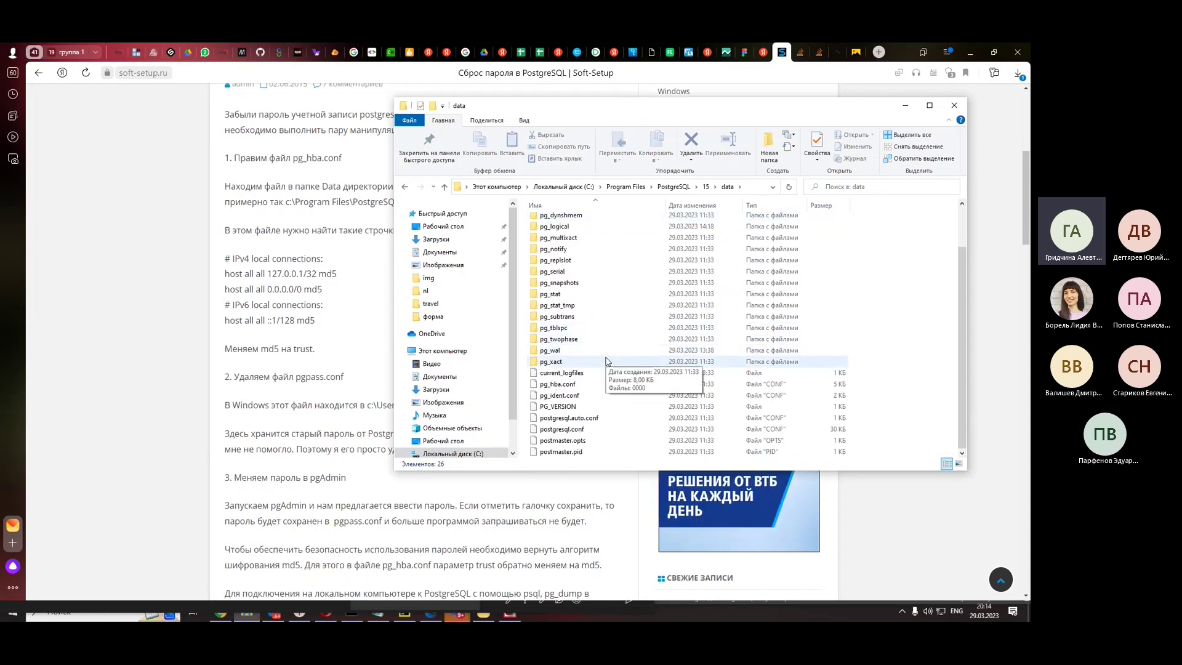
{"action": "right_click", "coordinate": [593, 387]}
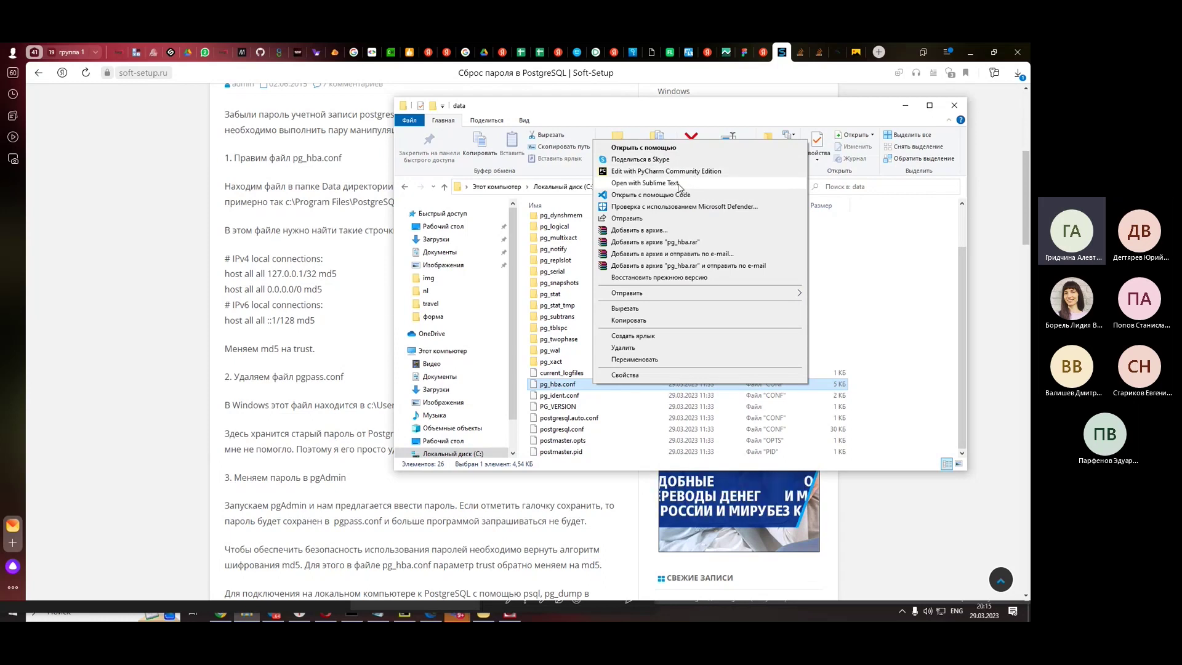
{"action": "left_click", "coordinate": [680, 186]}
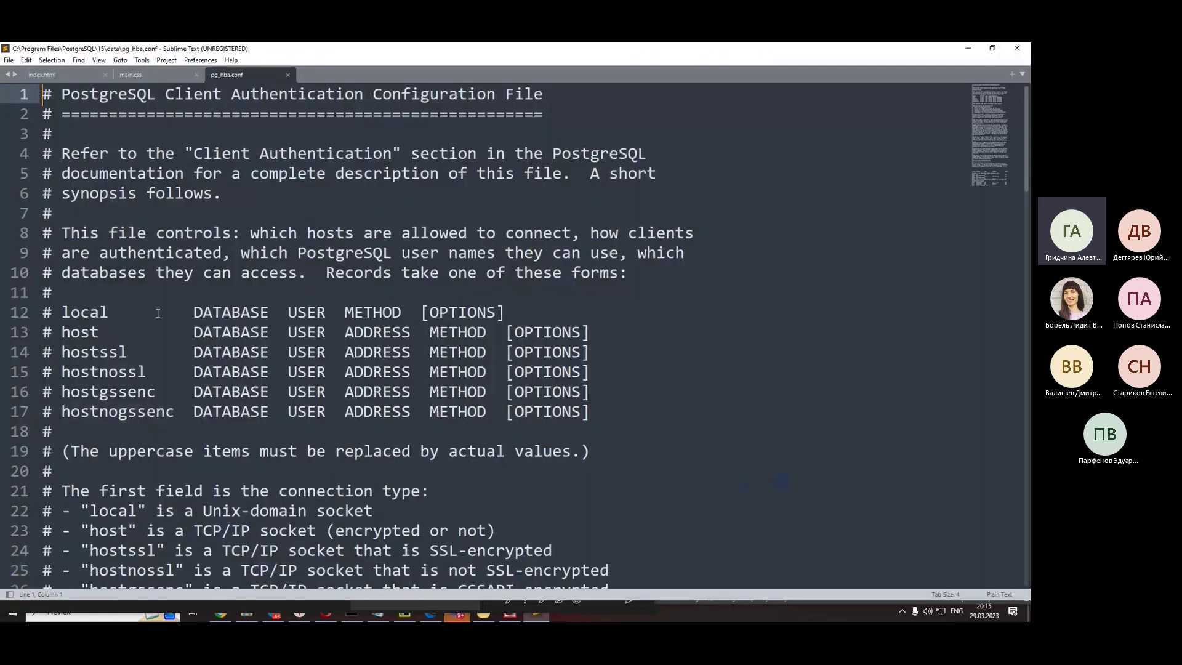
- Review the md5 local and host rules at the end of pg_hba.conf, then restore down the editor
{"action": "scroll", "coordinate": [157, 314], "scroll_direction": "down", "scroll_amount": 5}
{"action": "scroll", "coordinate": [157, 313], "scroll_direction": "up", "scroll_amount": 4}
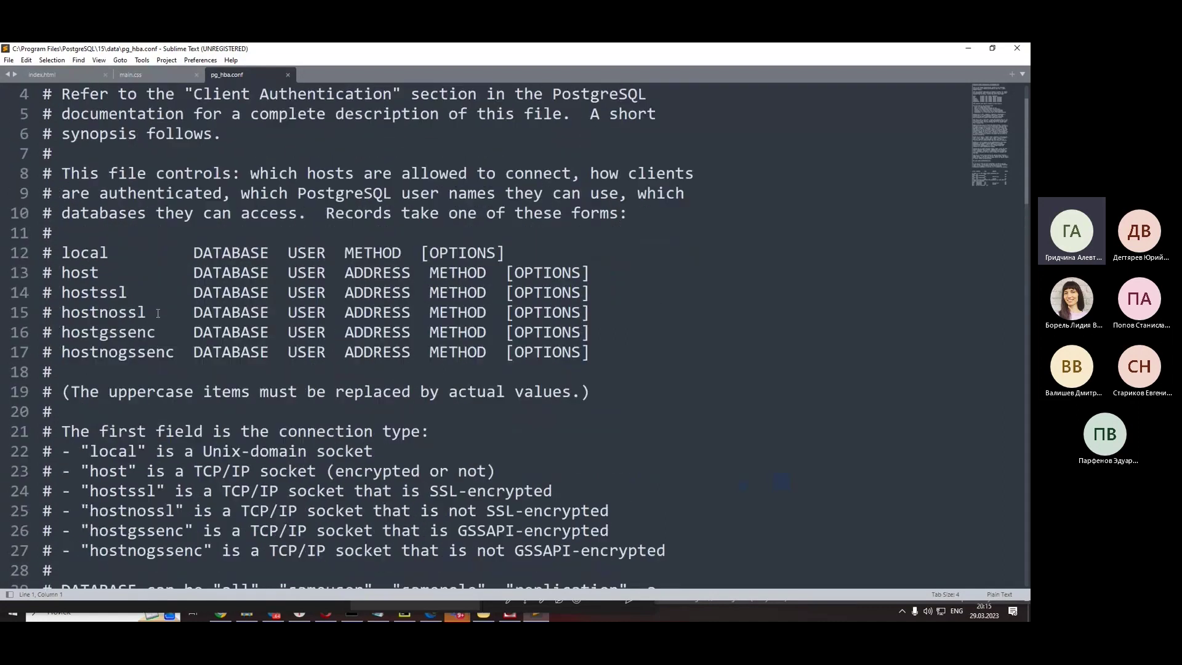
{"action": "scroll", "coordinate": [158, 314], "scroll_direction": "down", "scroll_amount": 4}
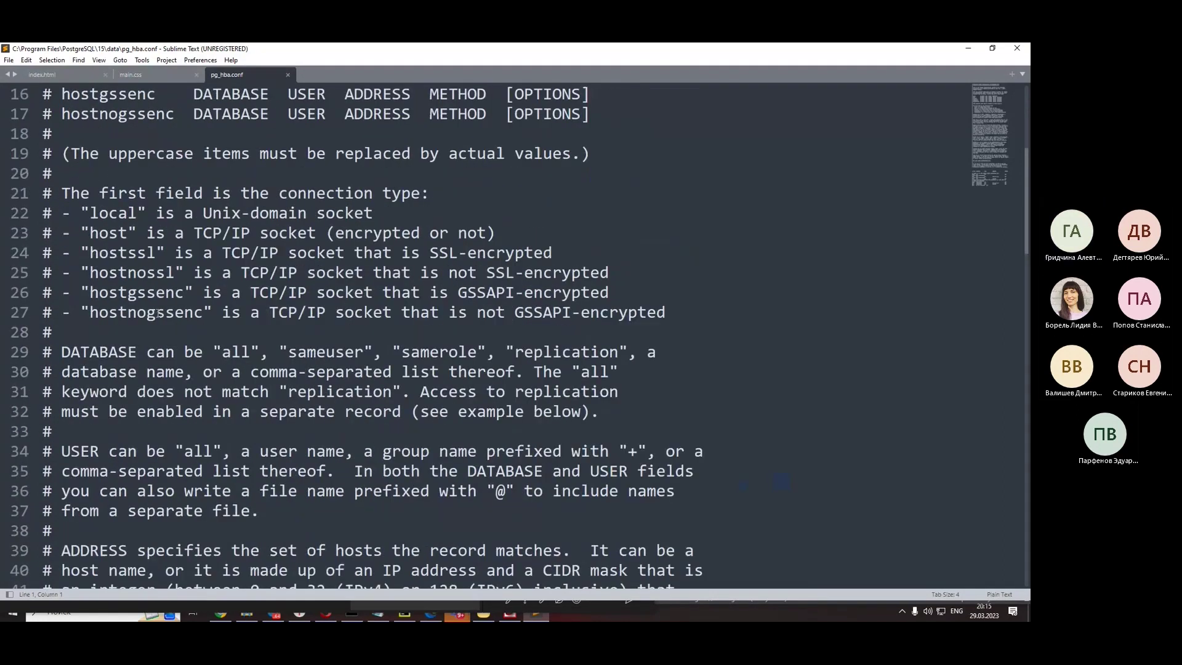
{"action": "scroll", "coordinate": [158, 314], "scroll_direction": "down", "scroll_amount": 3}
{"action": "scroll", "coordinate": [158, 313], "scroll_direction": "down", "scroll_amount": 18}
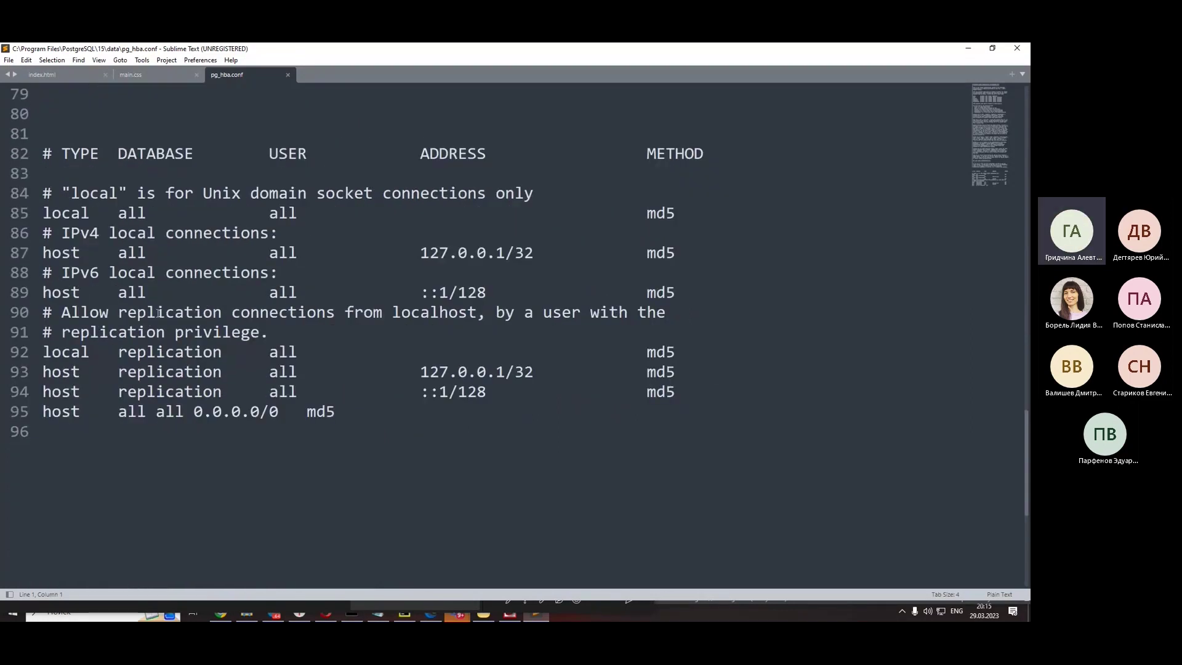
{"action": "scroll", "coordinate": [157, 314], "scroll_direction": "down", "scroll_amount": 2}
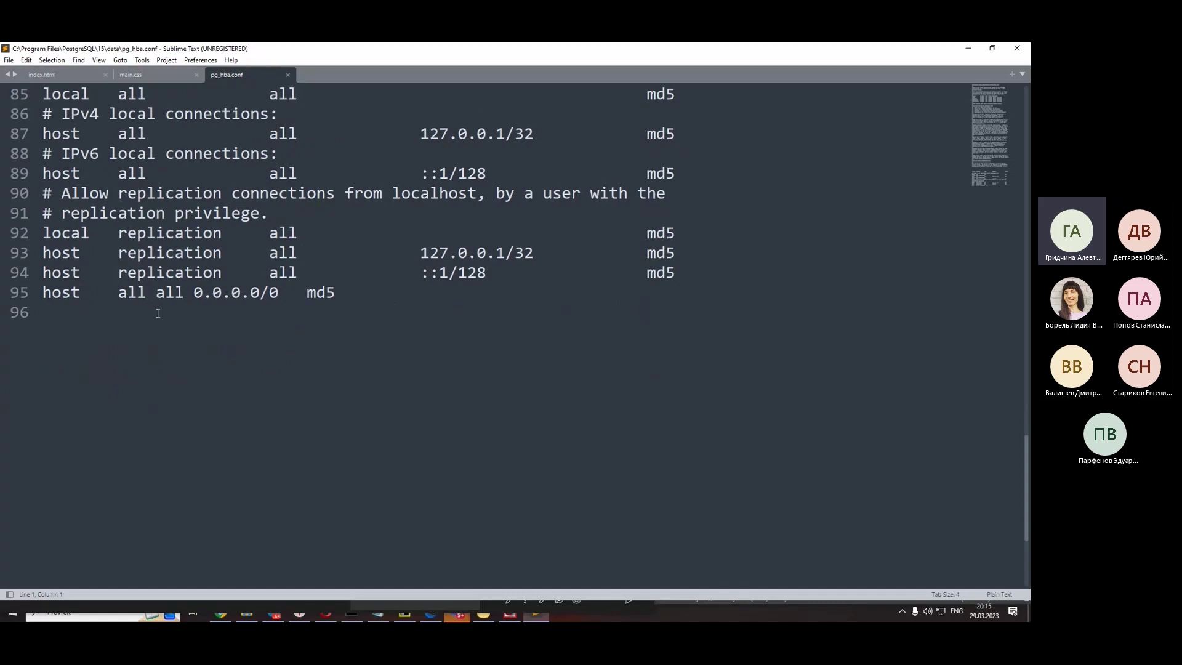
{"action": "scroll", "coordinate": [157, 313], "scroll_direction": "up", "scroll_amount": 1}
{"action": "scroll", "coordinate": [209, 325], "scroll_direction": "up", "scroll_amount": 4}
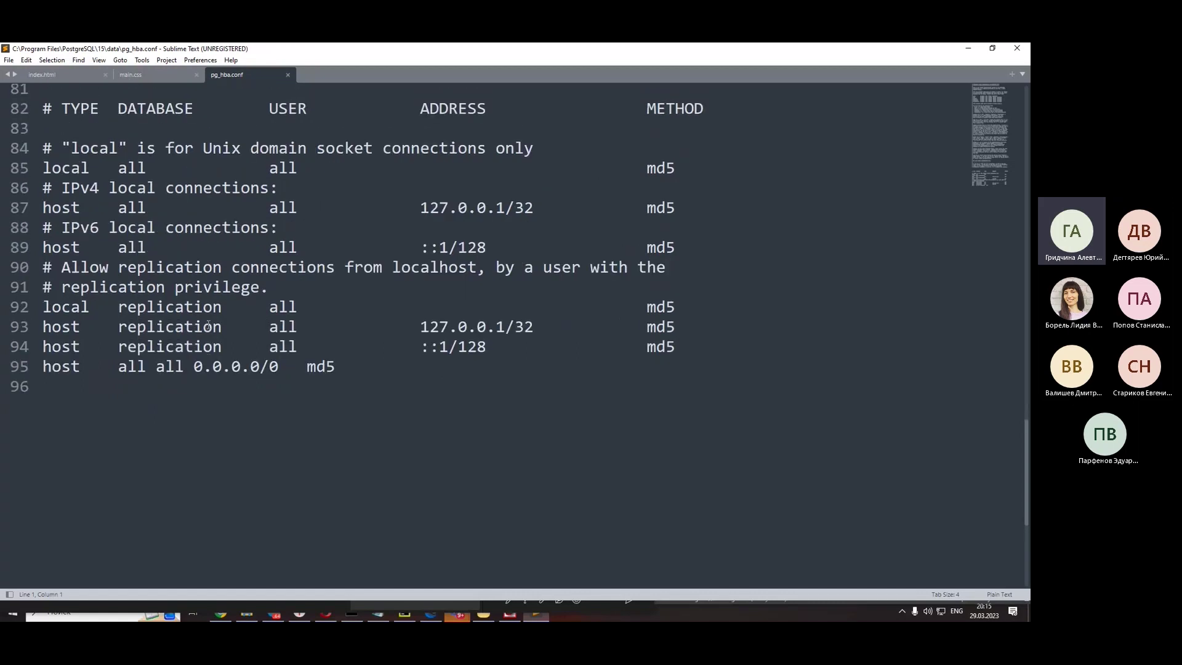
{"action": "scroll", "coordinate": [208, 325], "scroll_direction": "down", "scroll_amount": 1}
{"action": "scroll", "coordinate": [208, 324], "scroll_direction": "up", "scroll_amount": 4}
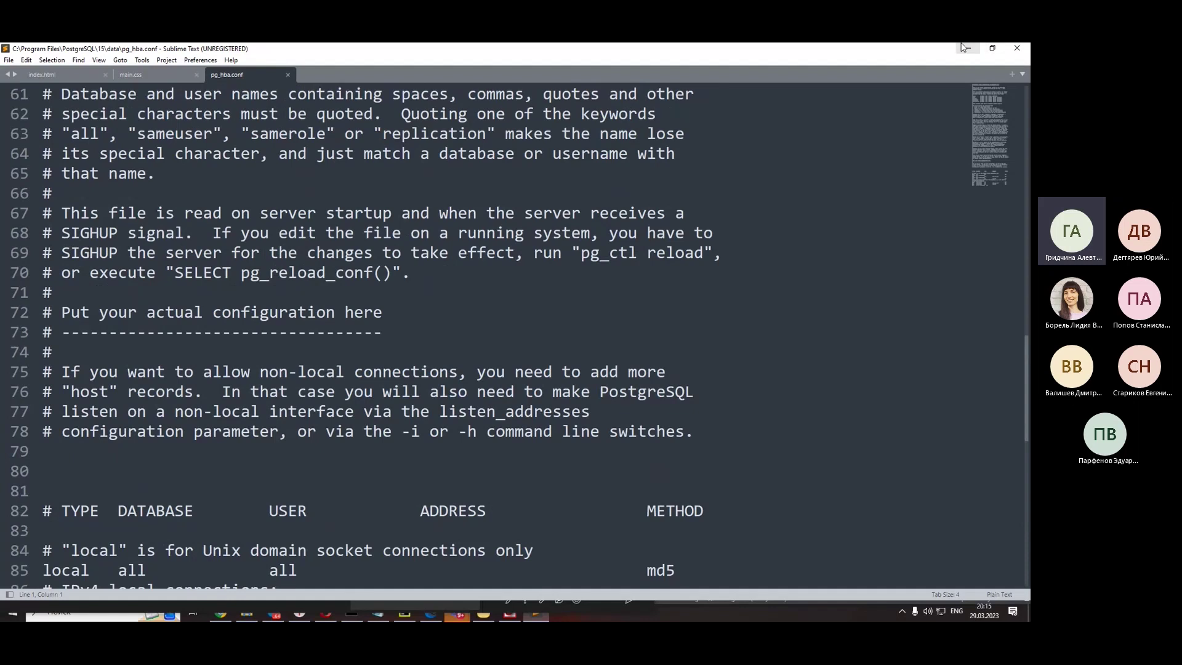
{"action": "left_click", "coordinate": [990, 49]}
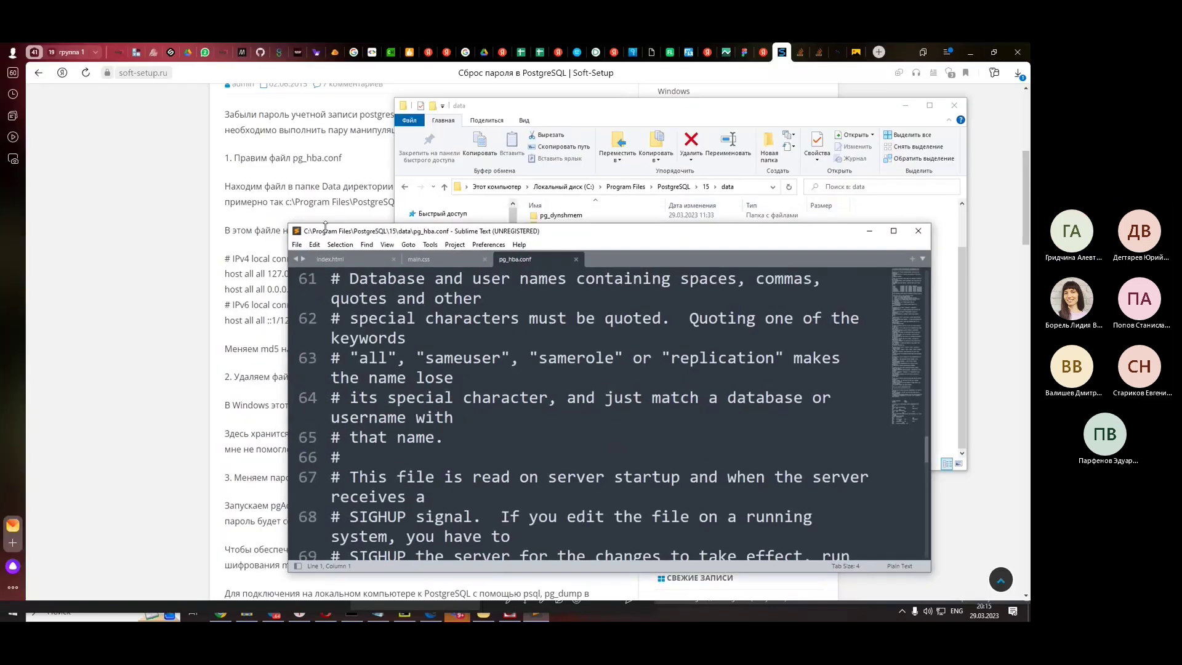
- Glance over the Soft-Setup article, then bring pg_hba.conf back up in Sublime Text
{"action": "left_click", "coordinate": [245, 252]}
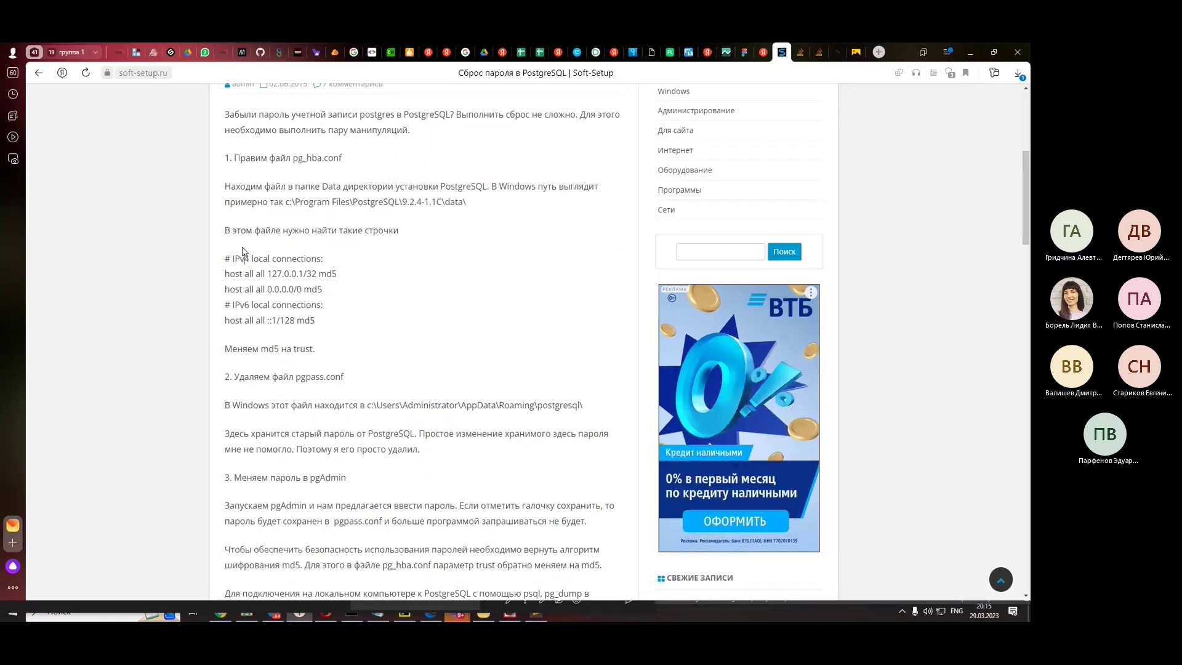
{"action": "scroll", "coordinate": [253, 307], "scroll_direction": "down", "scroll_amount": 1}
{"action": "scroll", "coordinate": [429, 324], "scroll_direction": "up", "scroll_amount": 1}
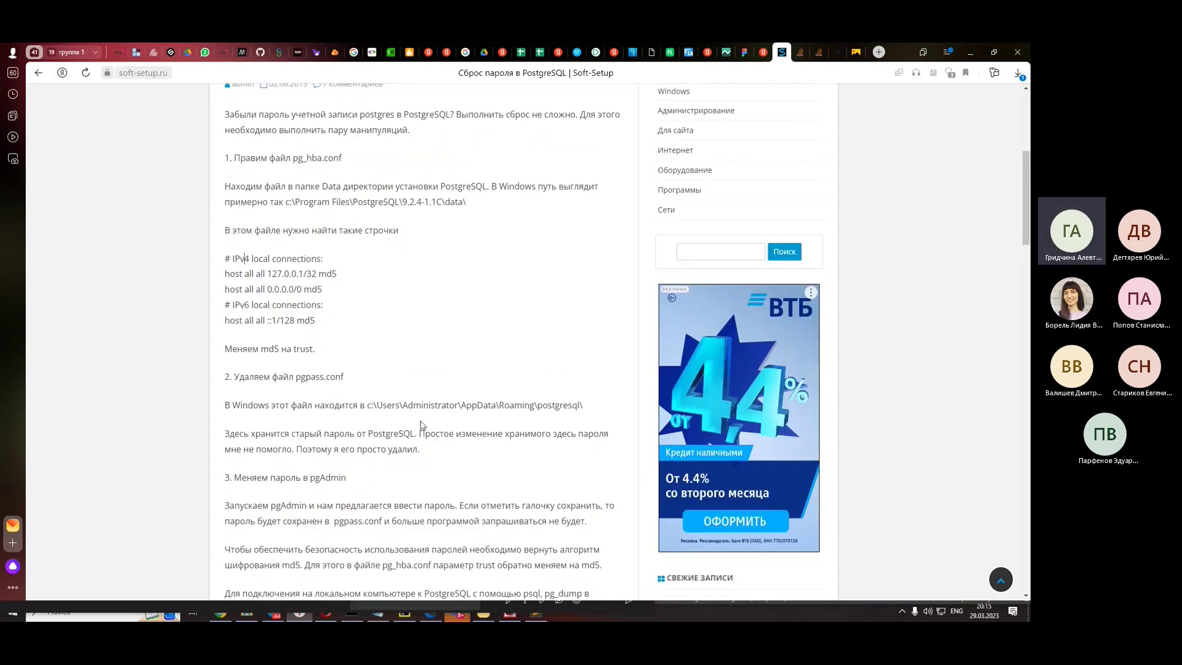
{"action": "scroll", "coordinate": [423, 426], "scroll_direction": "down", "scroll_amount": 1}
{"action": "left_click", "coordinate": [536, 614]}
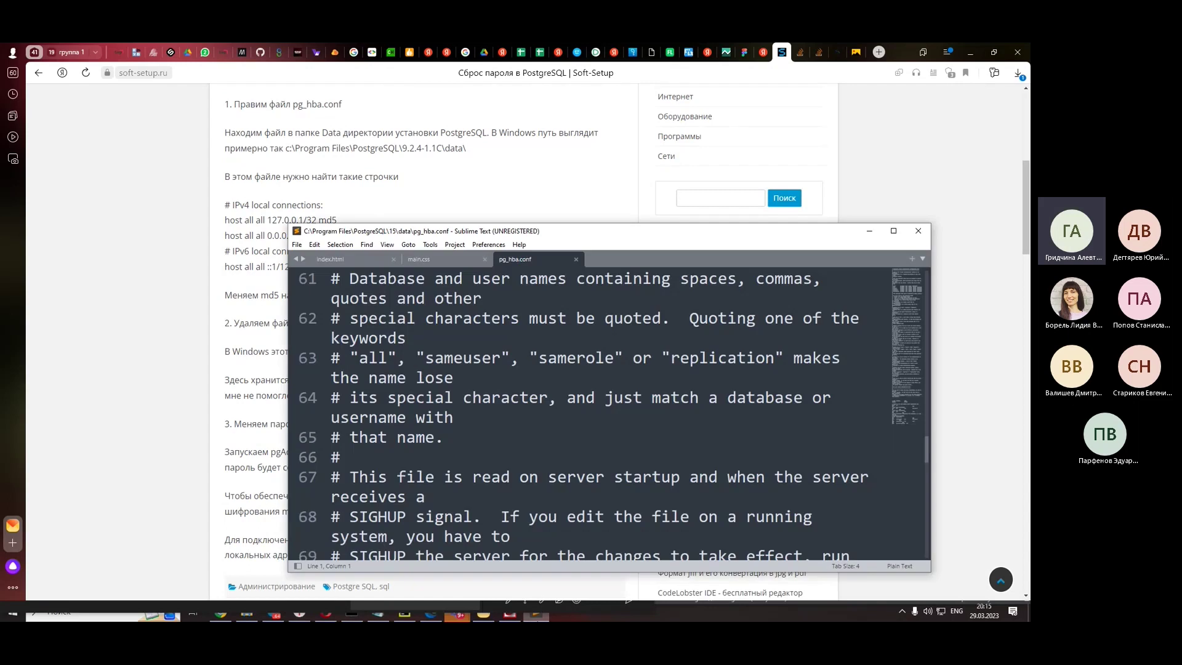
{"action": "scroll", "coordinate": [473, 383], "scroll_direction": "down", "scroll_amount": 3}
{"action": "scroll", "coordinate": [477, 388], "scroll_direction": "down", "scroll_amount": 5}
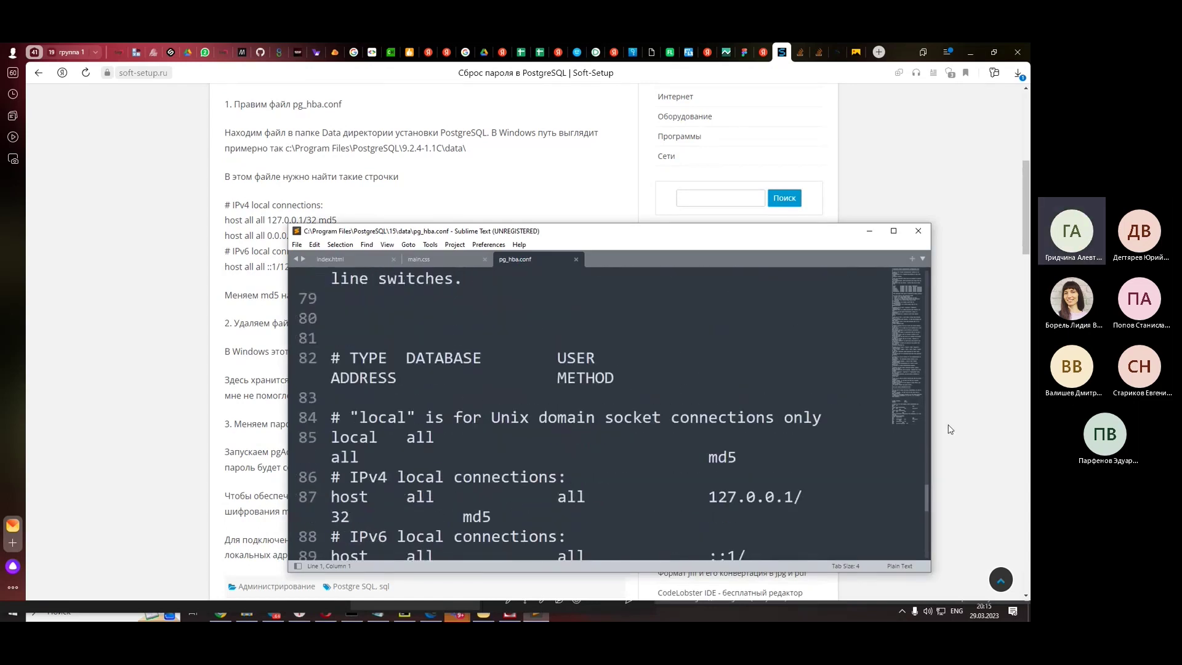
{"action": "scroll", "coordinate": [924, 421], "scroll_direction": "down", "scroll_amount": 3}
{"action": "scroll", "coordinate": [923, 420], "scroll_direction": "up", "scroll_amount": 1}
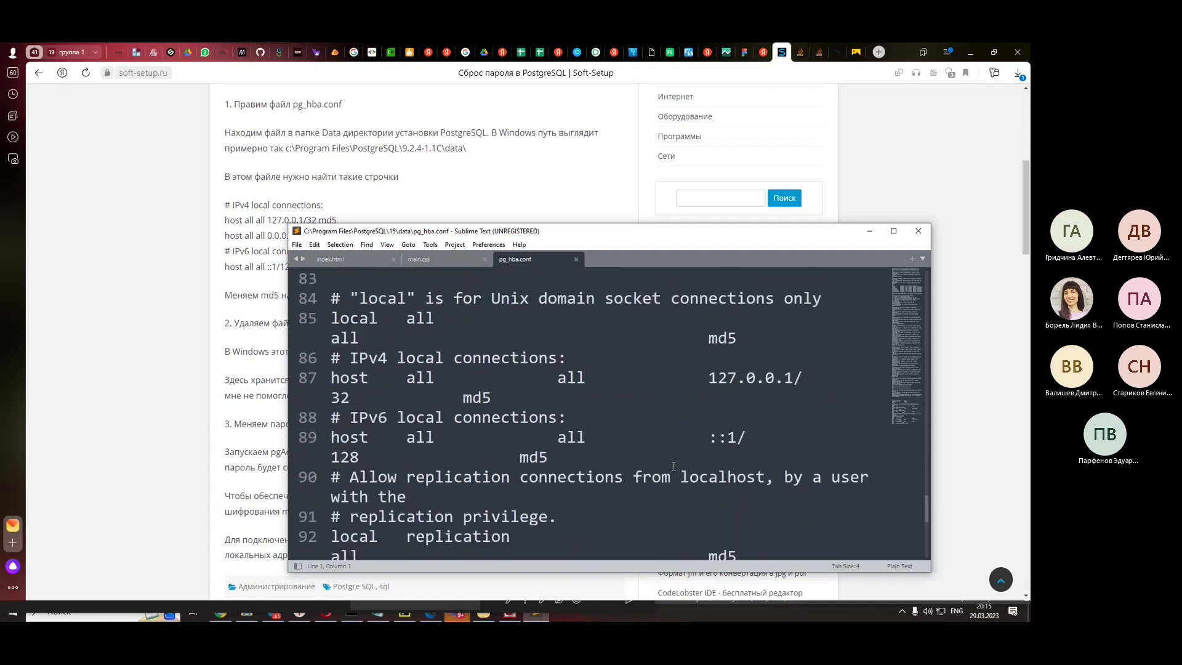
- Widen the editor so the md5 rules stop wrapping, move it lower, and place the cursor after md5 on line 89
{"action": "left_click_drag", "start_coordinate": [931, 446], "coordinate": [1028, 444]}
{"action": "scroll", "coordinate": [619, 433], "scroll_direction": "up", "scroll_amount": 1}
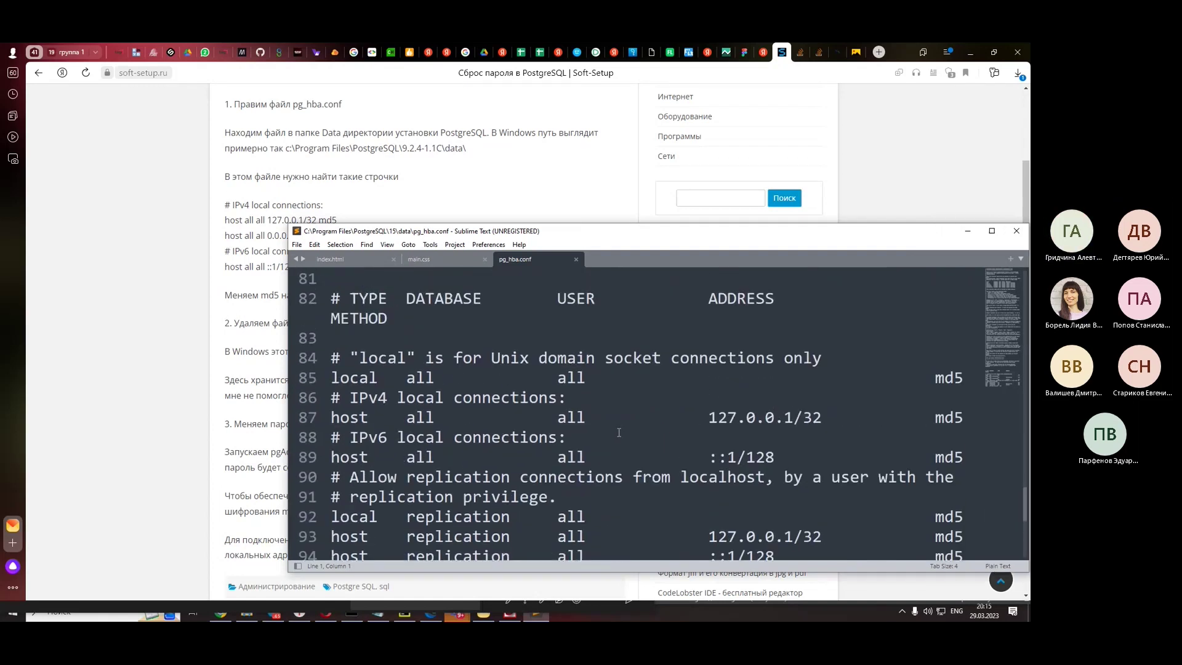
{"action": "scroll", "coordinate": [619, 433], "scroll_direction": "down", "scroll_amount": 1}
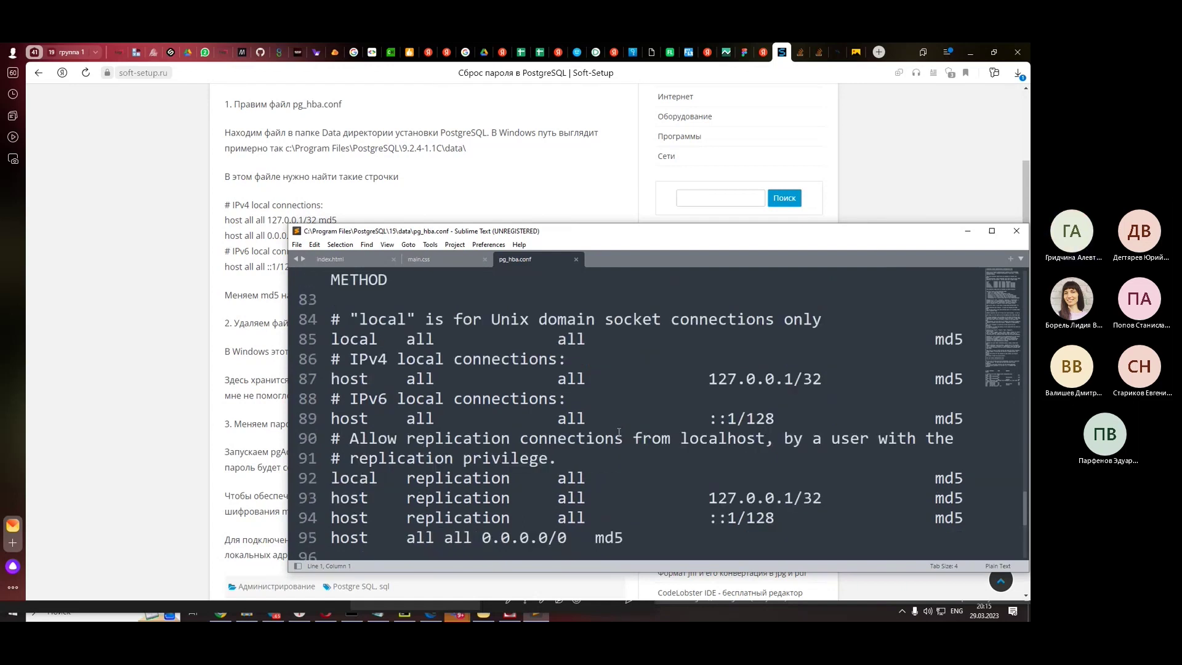
{"action": "scroll", "coordinate": [619, 433], "scroll_direction": "up", "scroll_amount": 15}
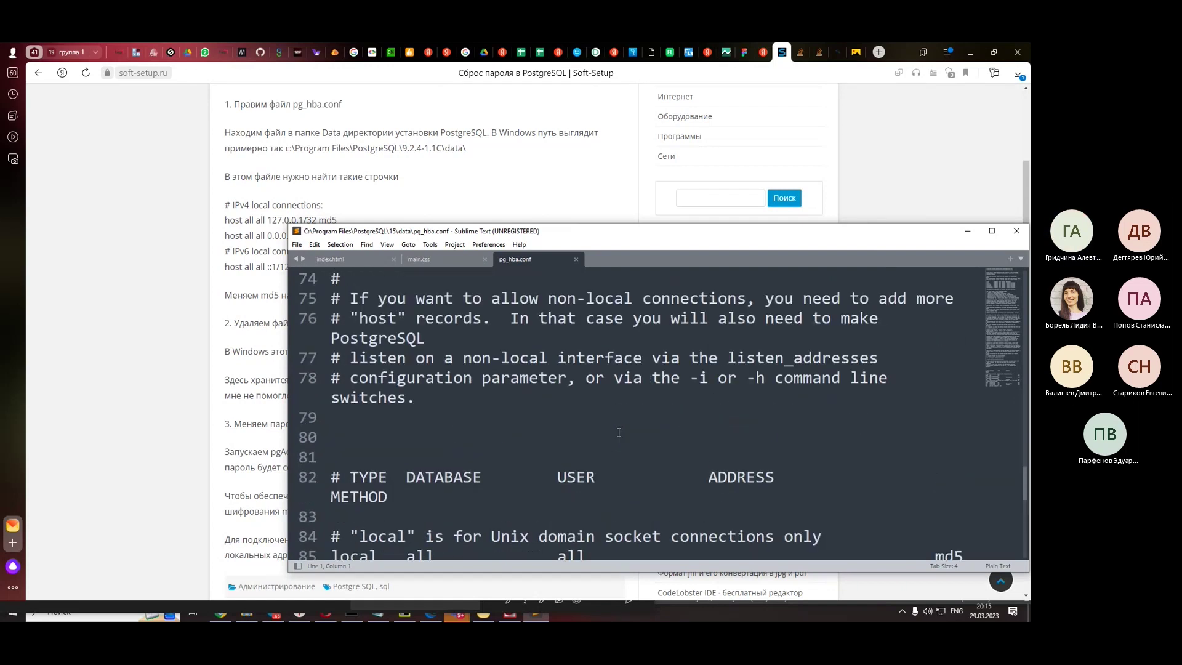
{"action": "scroll", "coordinate": [619, 433], "scroll_direction": "up", "scroll_amount": 10}
{"action": "scroll", "coordinate": [618, 433], "scroll_direction": "down", "scroll_amount": 20}
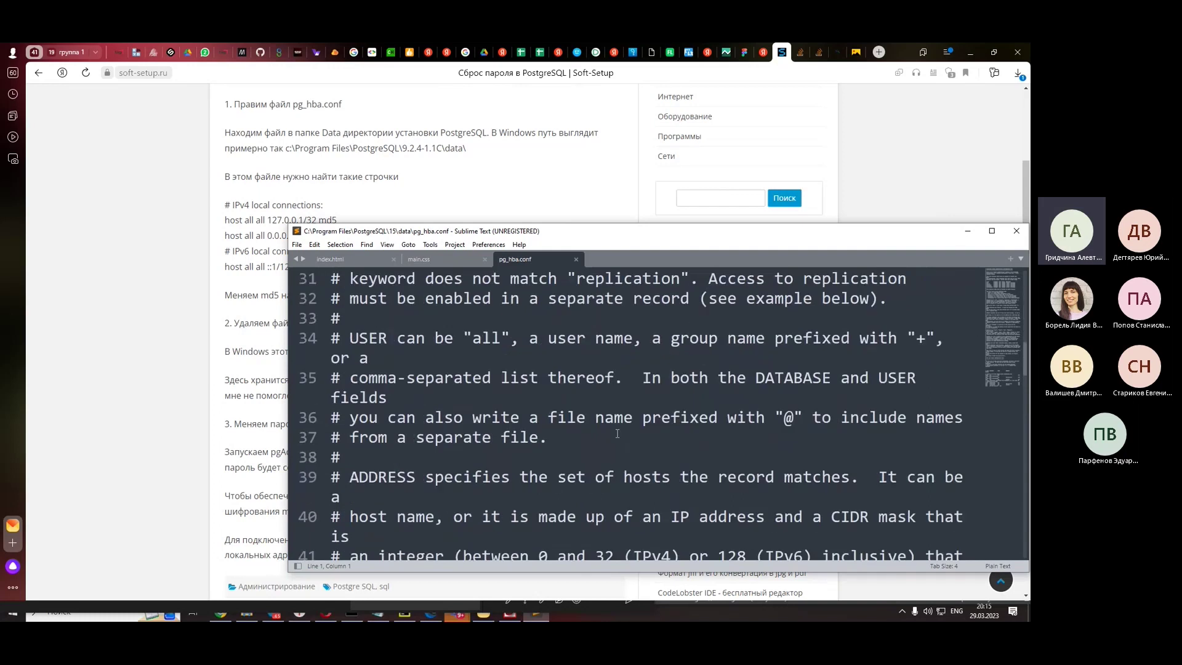
{"action": "scroll", "coordinate": [617, 433], "scroll_direction": "down", "scroll_amount": 4}
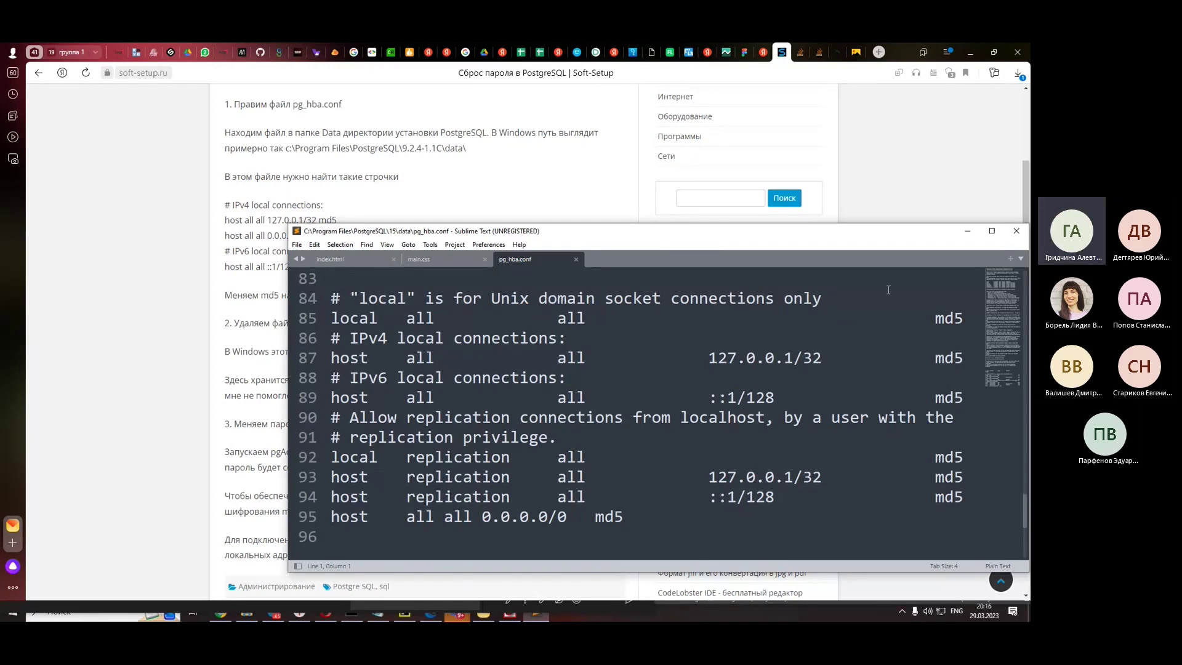
{"action": "left_click_drag", "start_coordinate": [529, 237], "coordinate": [500, 277]}
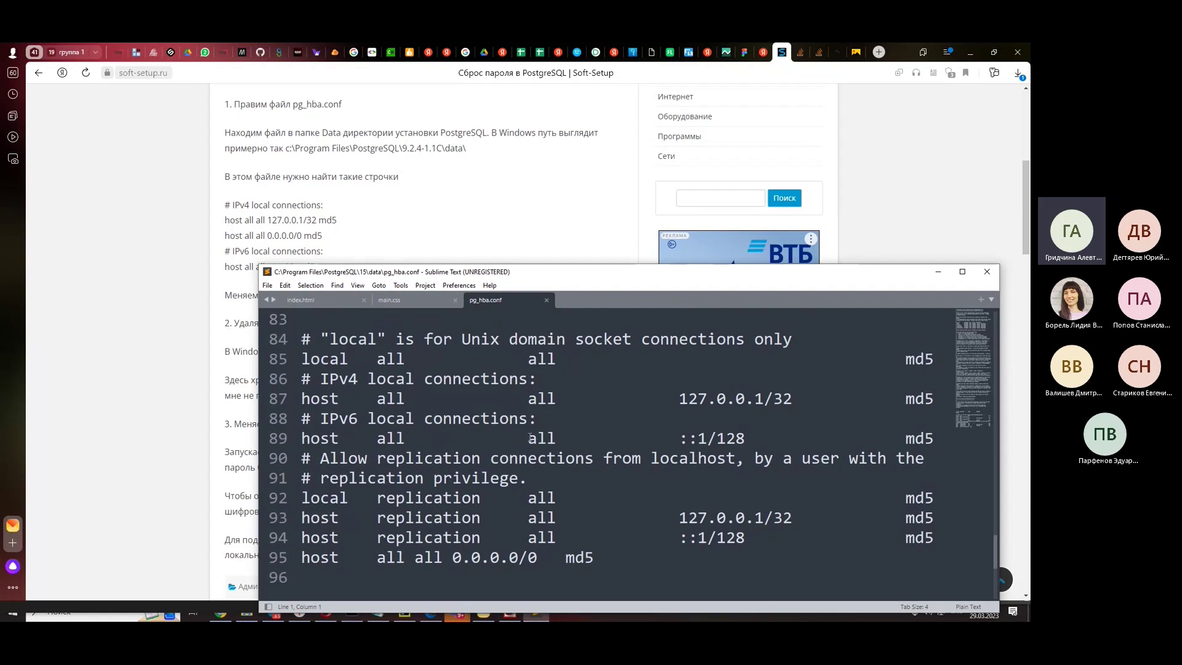
{"action": "scroll", "coordinate": [726, 498], "scroll_direction": "up", "scroll_amount": 3}
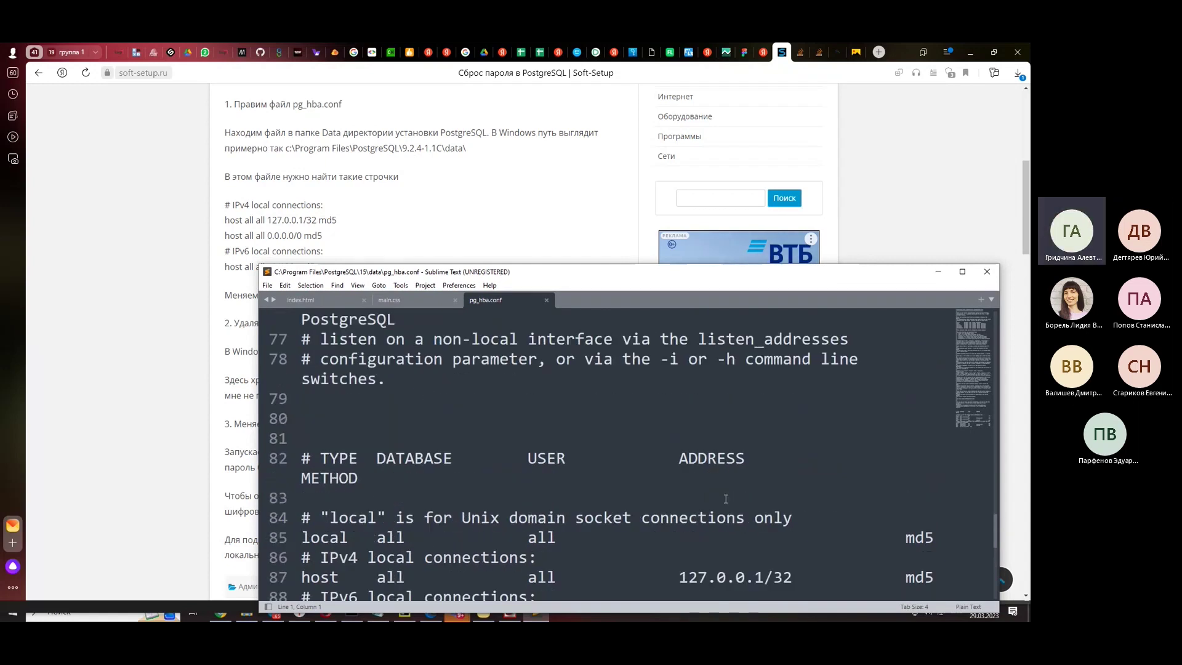
{"action": "scroll", "coordinate": [726, 499], "scroll_direction": "down", "scroll_amount": 4}
{"action": "scroll", "coordinate": [725, 498], "scroll_direction": "up", "scroll_amount": 1}
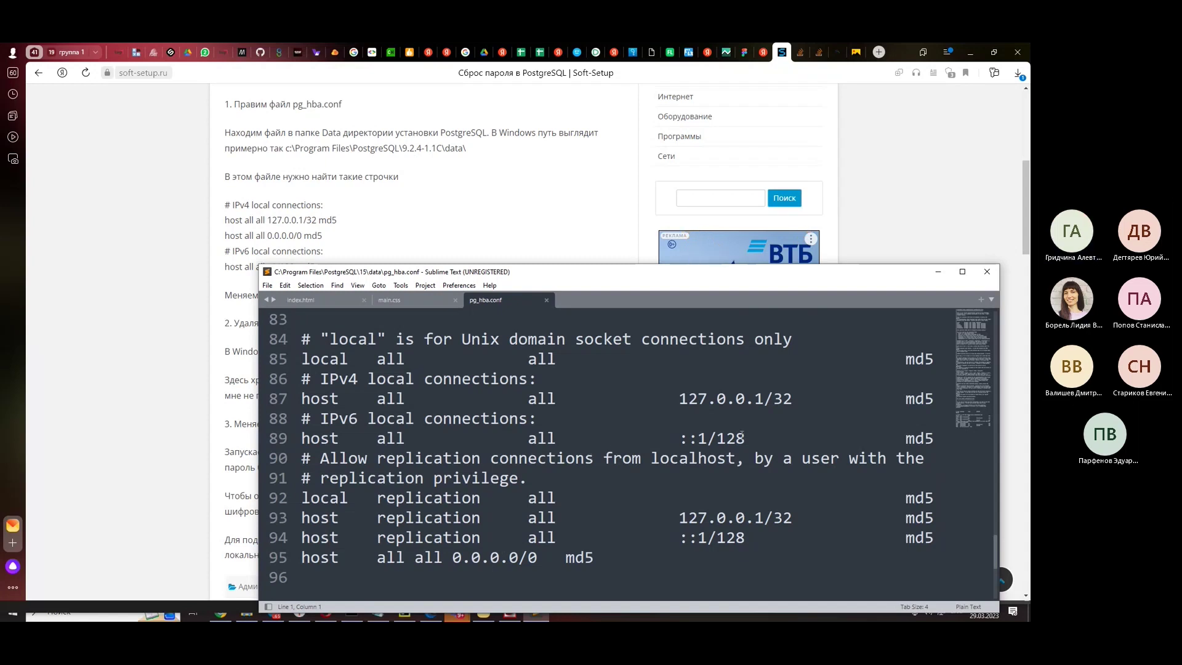
{"action": "left_click", "coordinate": [935, 438]}
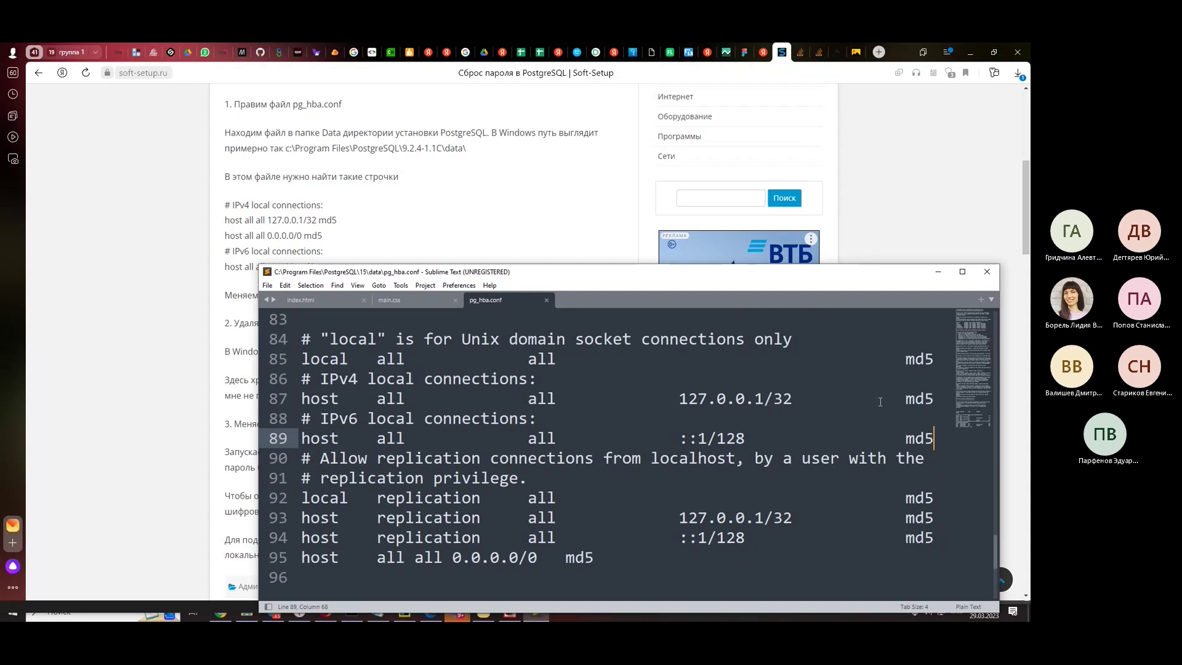
- Drag the pg_hba.conf window upward and scroll the article down toward the reader comments
{"action": "left_click_drag", "start_coordinate": [488, 274], "coordinate": [502, 71]}
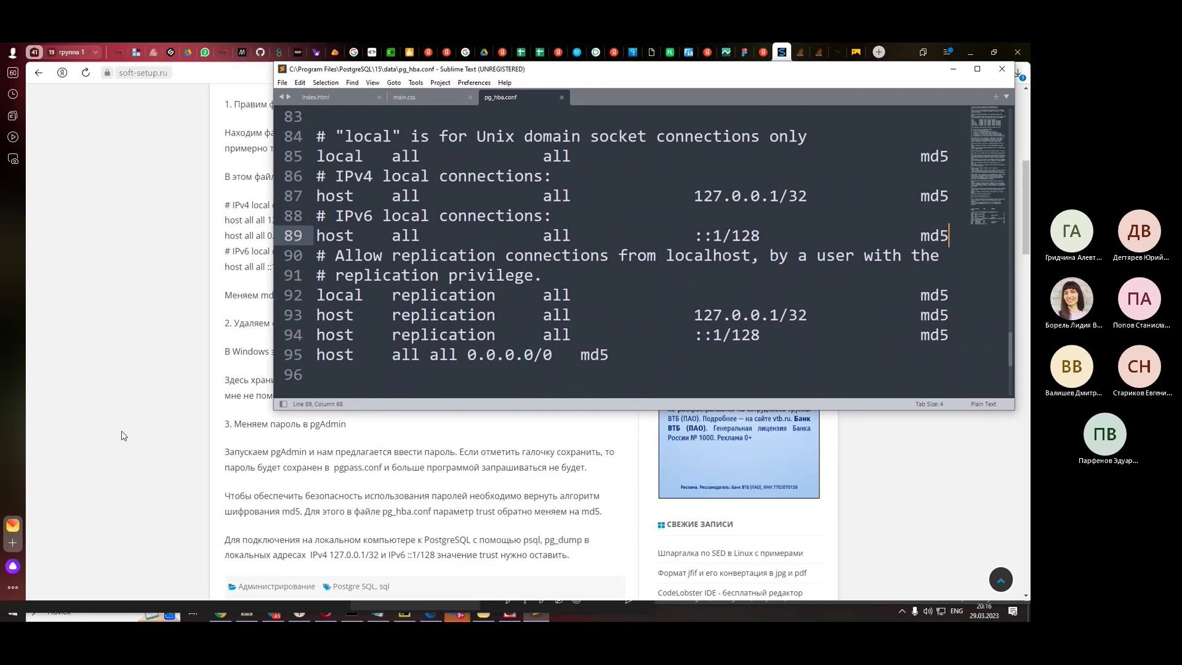
{"action": "scroll", "coordinate": [123, 436], "scroll_direction": "down", "scroll_amount": 1}
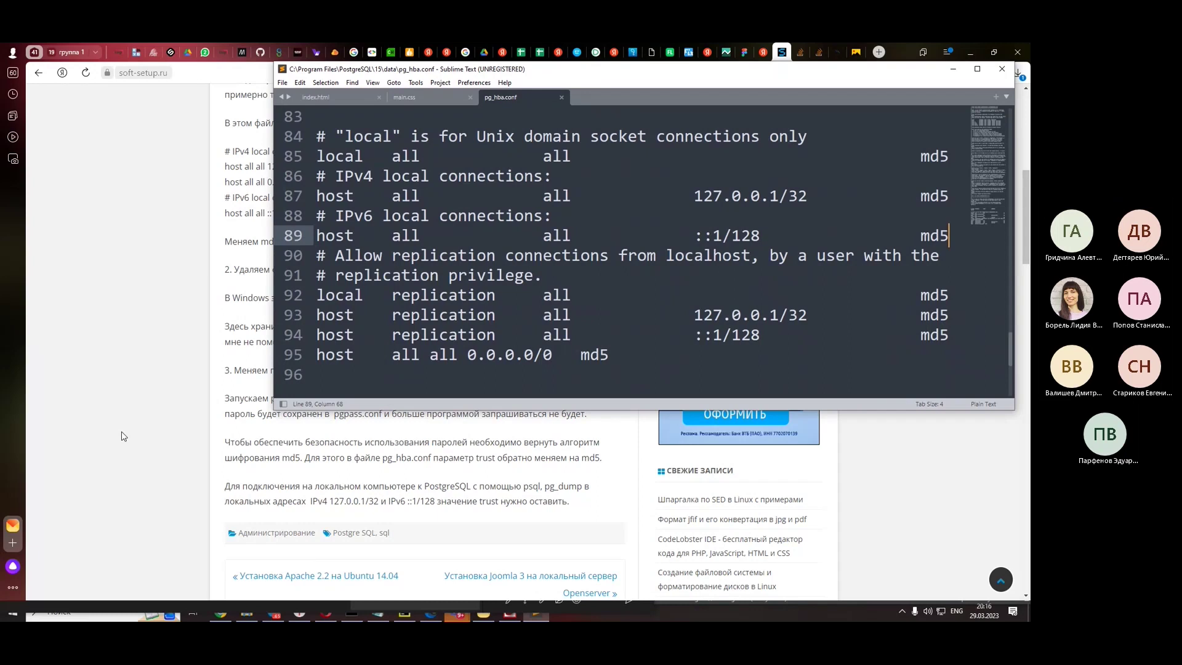
{"action": "scroll", "coordinate": [121, 436], "scroll_direction": "down", "scroll_amount": 3}
{"action": "scroll", "coordinate": [121, 436], "scroll_direction": "down", "scroll_amount": 2}
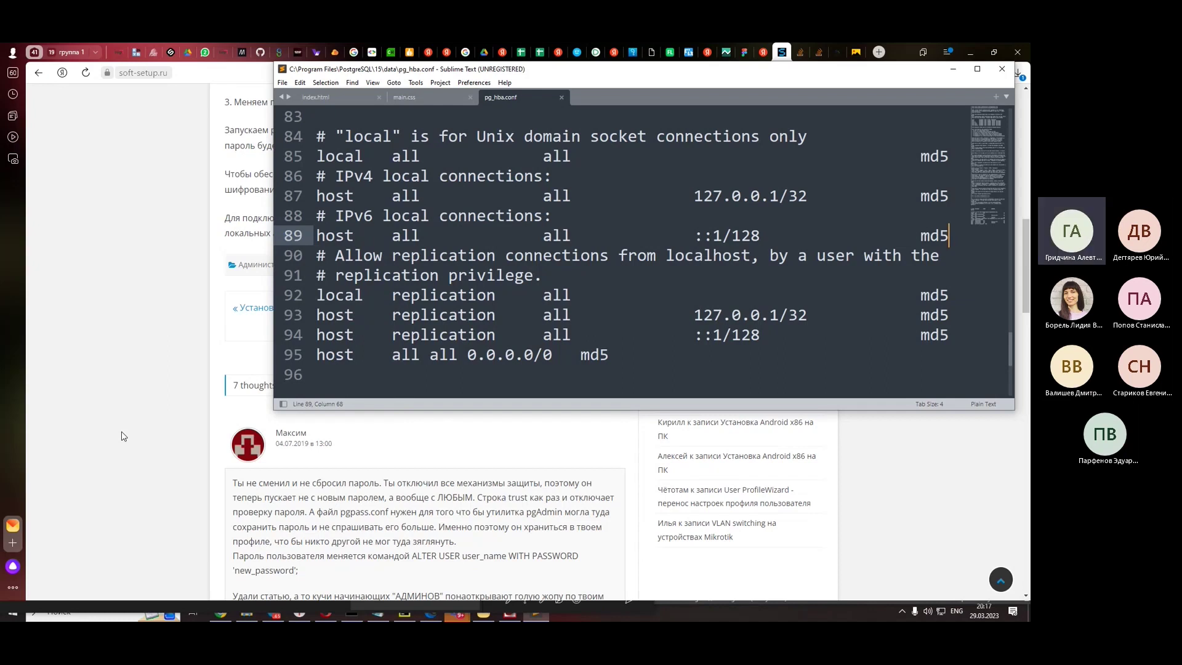
- Read the Soft-Setup reader comments down to the add-comment form, with the browser brought in front of the editor
{"action": "scroll", "coordinate": [121, 436], "scroll_direction": "down", "scroll_amount": 2}
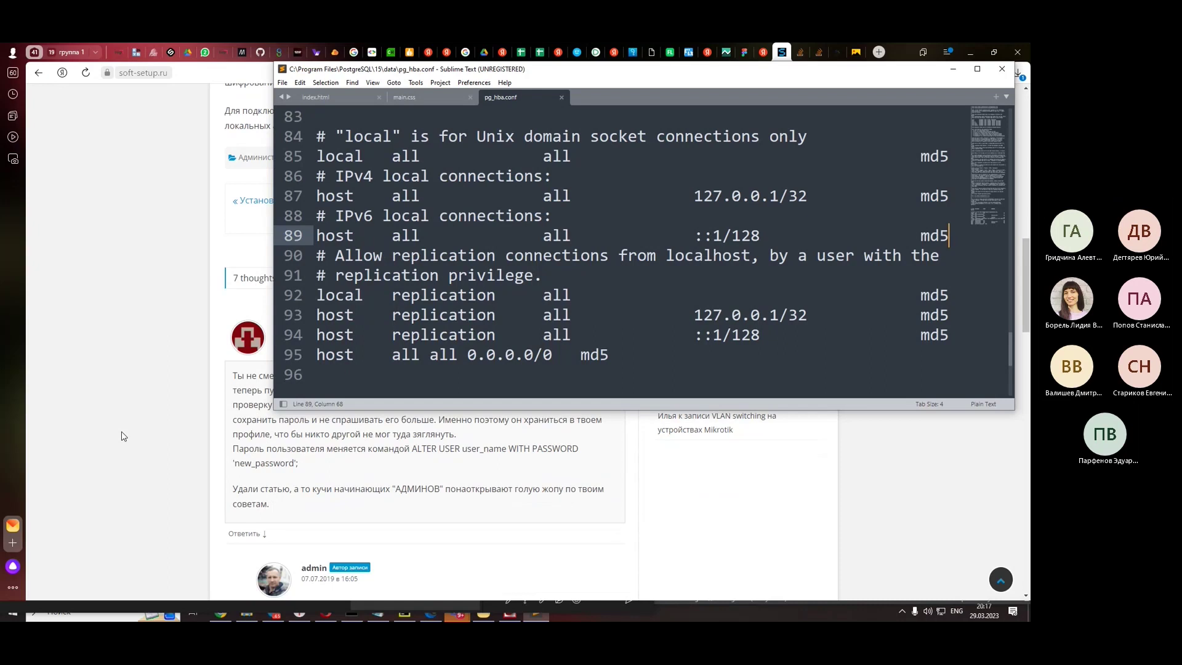
{"action": "scroll", "coordinate": [123, 436], "scroll_direction": "down", "scroll_amount": 3}
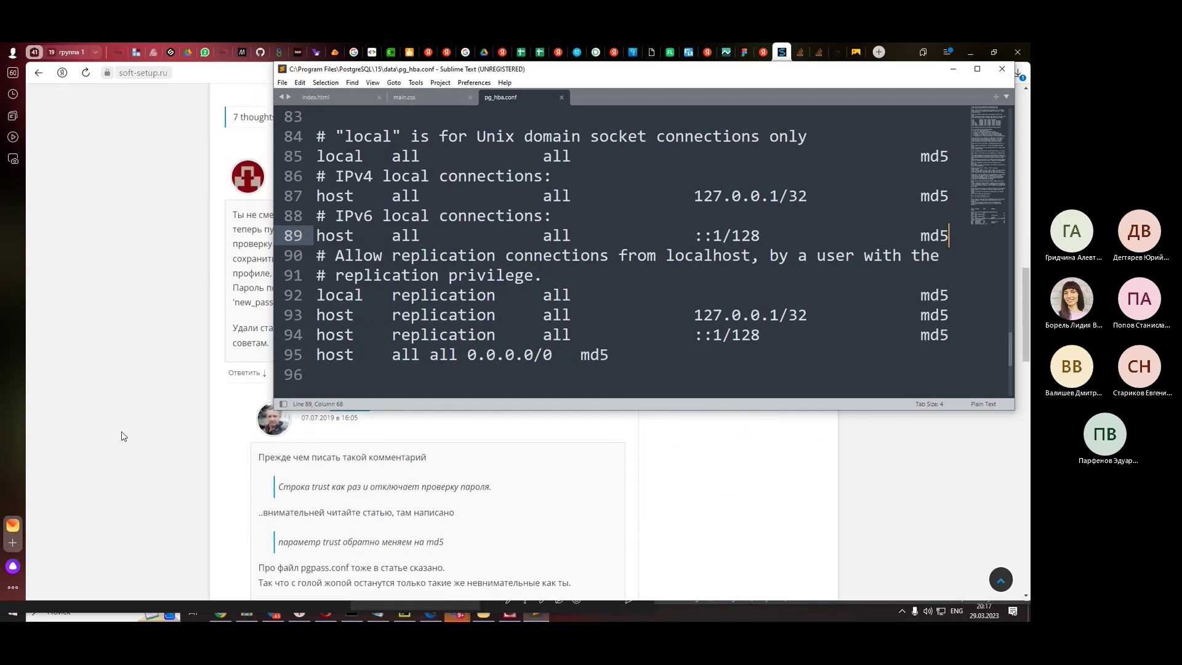
{"action": "scroll", "coordinate": [123, 435], "scroll_direction": "down", "scroll_amount": 1}
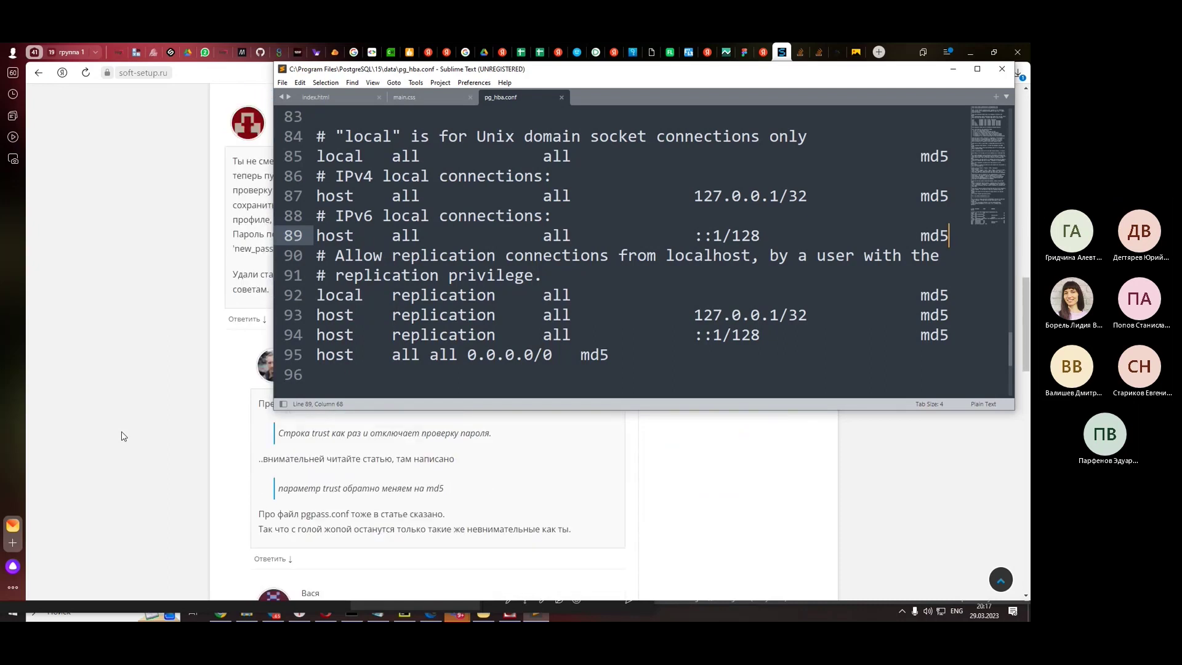
{"action": "scroll", "coordinate": [123, 436], "scroll_direction": "down", "scroll_amount": 2}
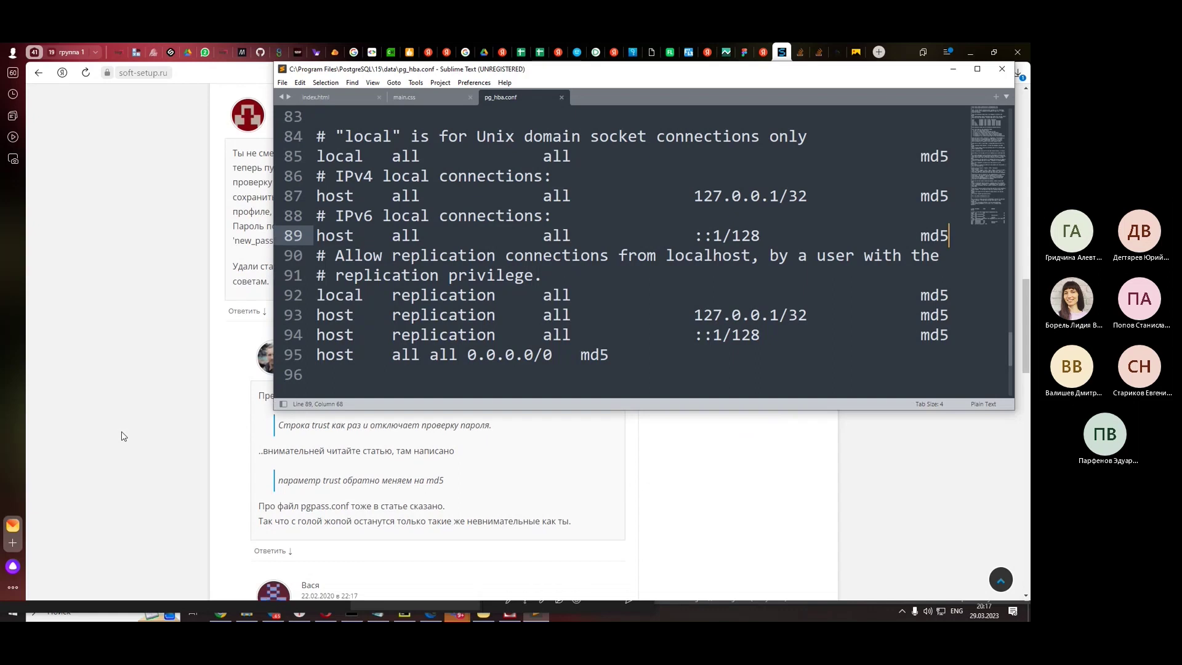
{"action": "scroll", "coordinate": [123, 436], "scroll_direction": "down", "scroll_amount": 4}
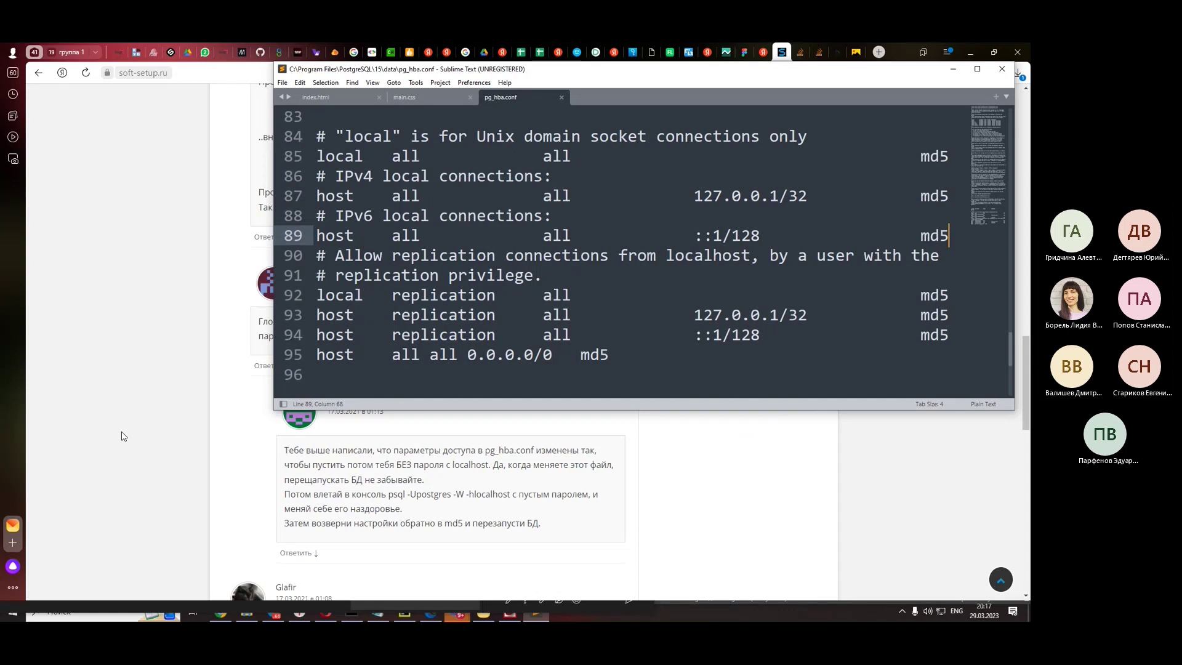
{"action": "scroll", "coordinate": [123, 436], "scroll_direction": "down", "scroll_amount": 2}
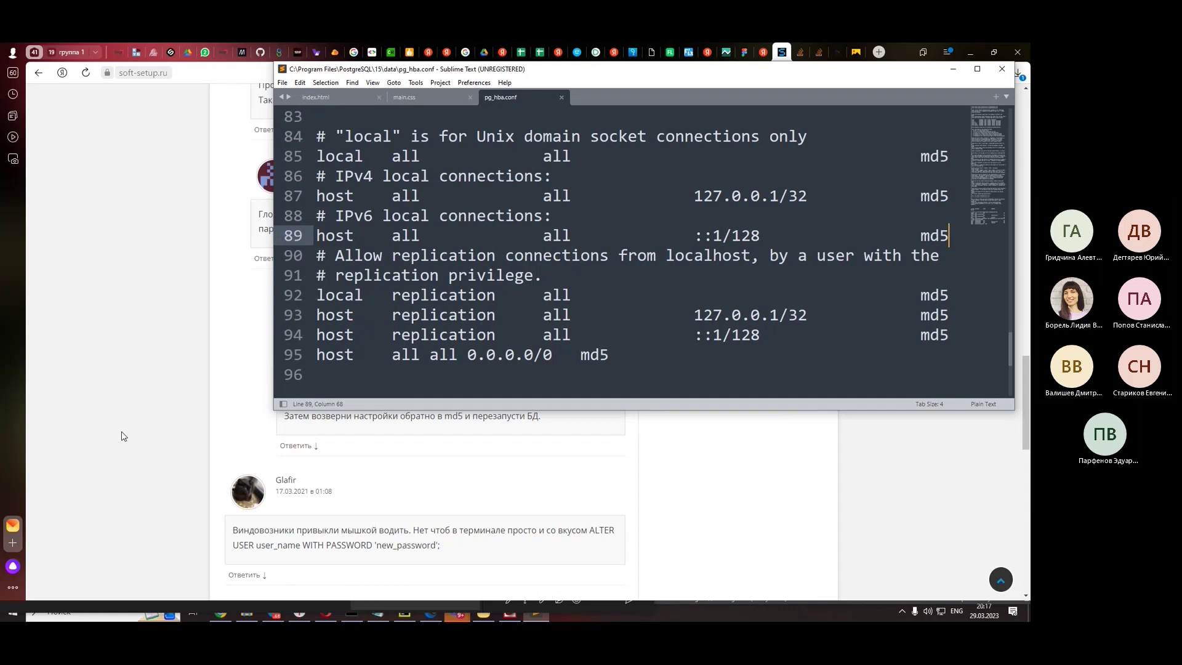
{"action": "scroll", "coordinate": [124, 436], "scroll_direction": "down", "scroll_amount": 3}
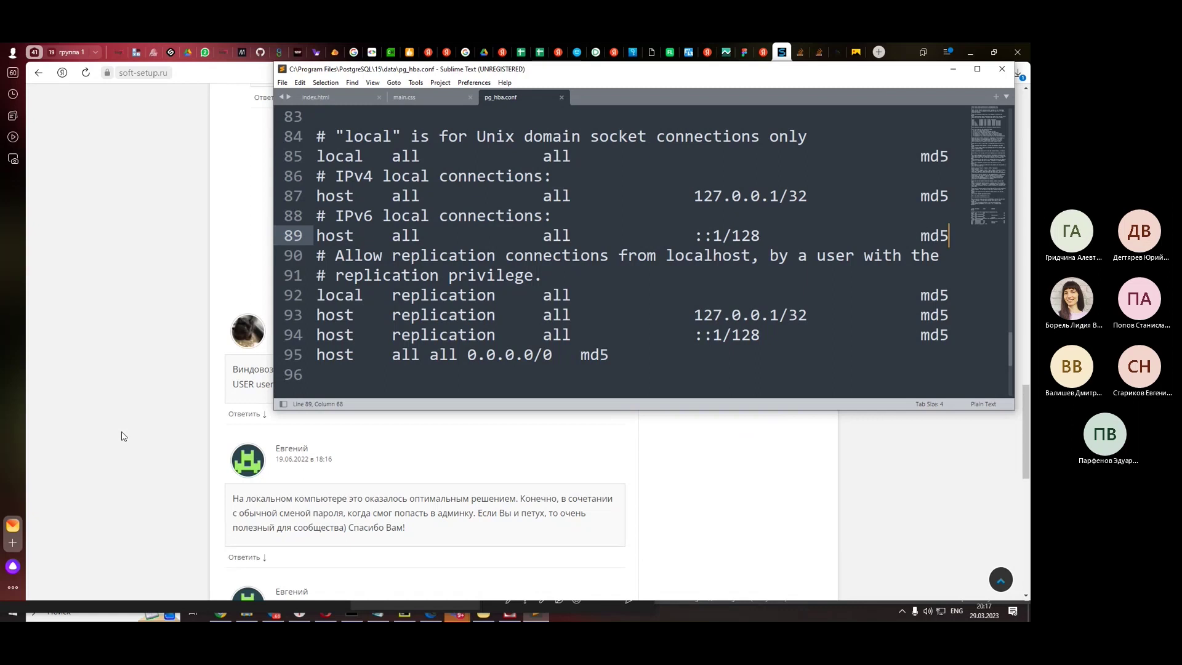
{"action": "scroll", "coordinate": [123, 436], "scroll_direction": "down", "scroll_amount": 3}
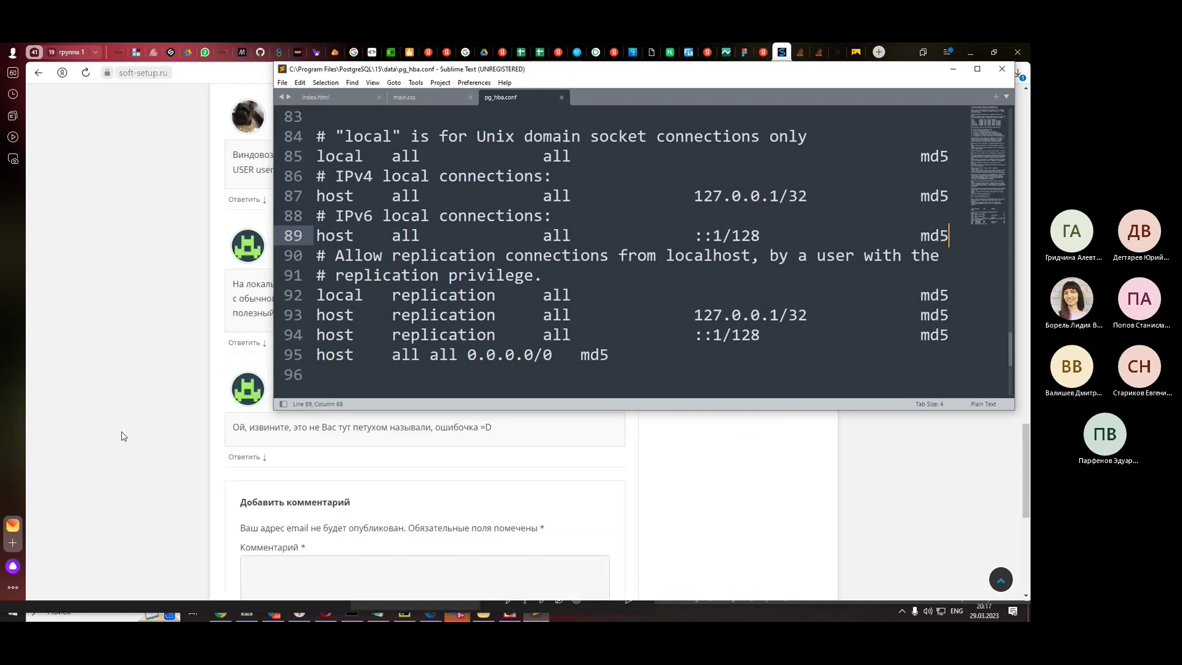
{"action": "scroll", "coordinate": [123, 436], "scroll_direction": "down", "scroll_amount": 2}
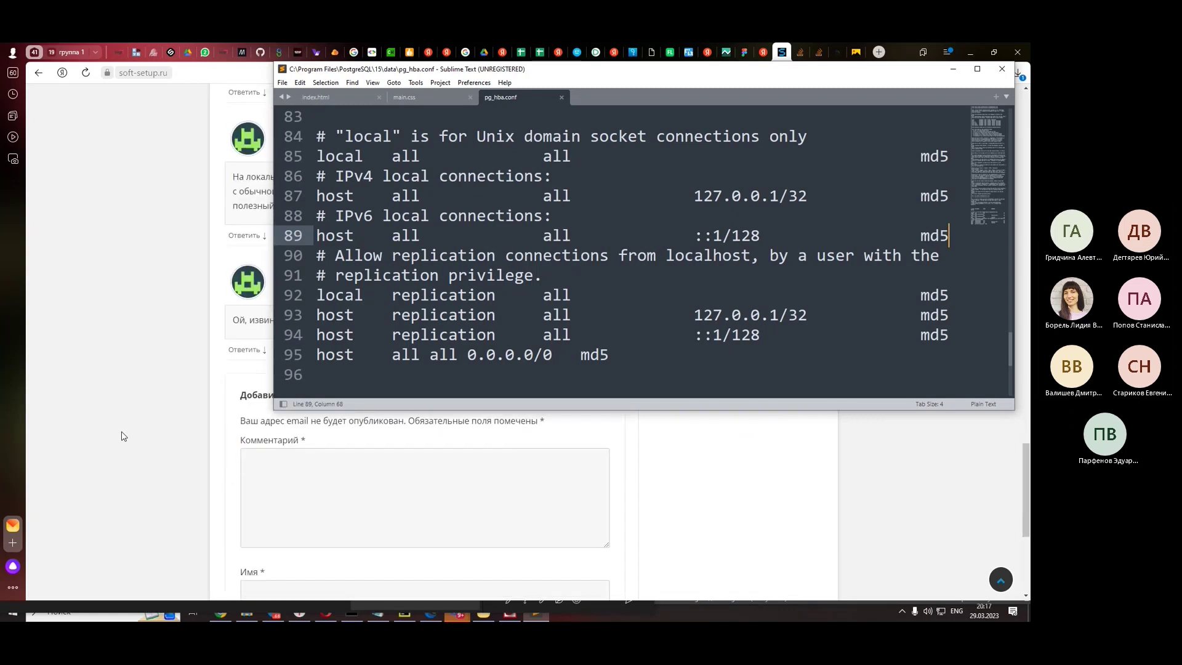
{"action": "scroll", "coordinate": [124, 436], "scroll_direction": "up", "scroll_amount": 2}
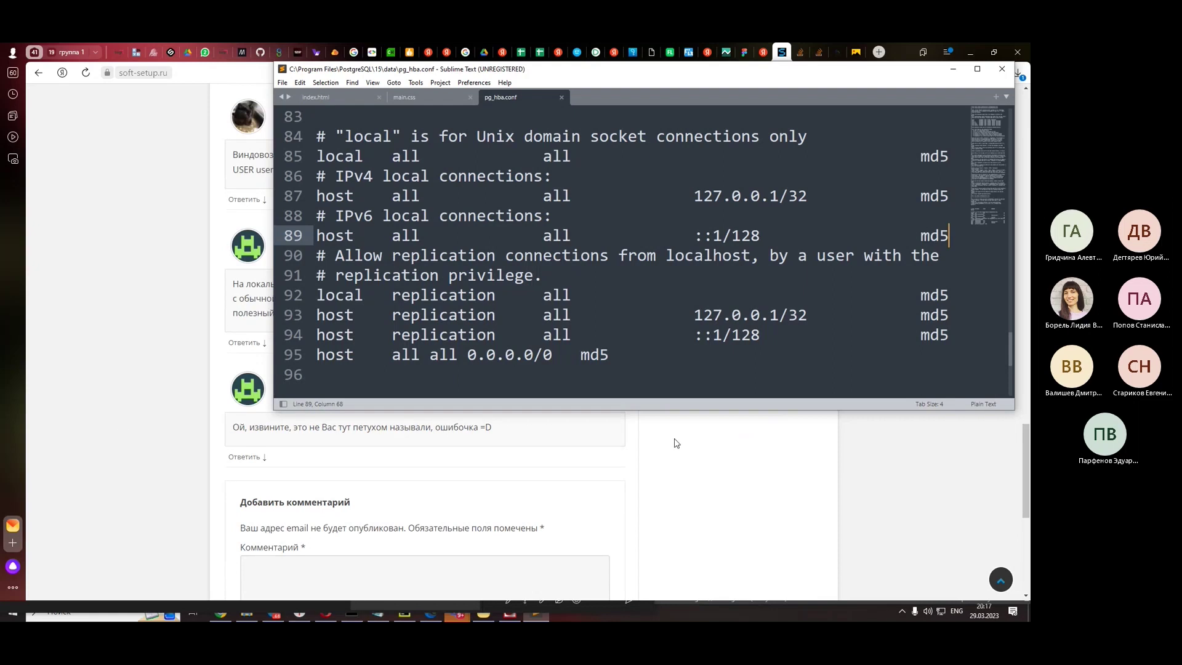
{"action": "scroll", "coordinate": [677, 443], "scroll_direction": "down", "scroll_amount": 5}
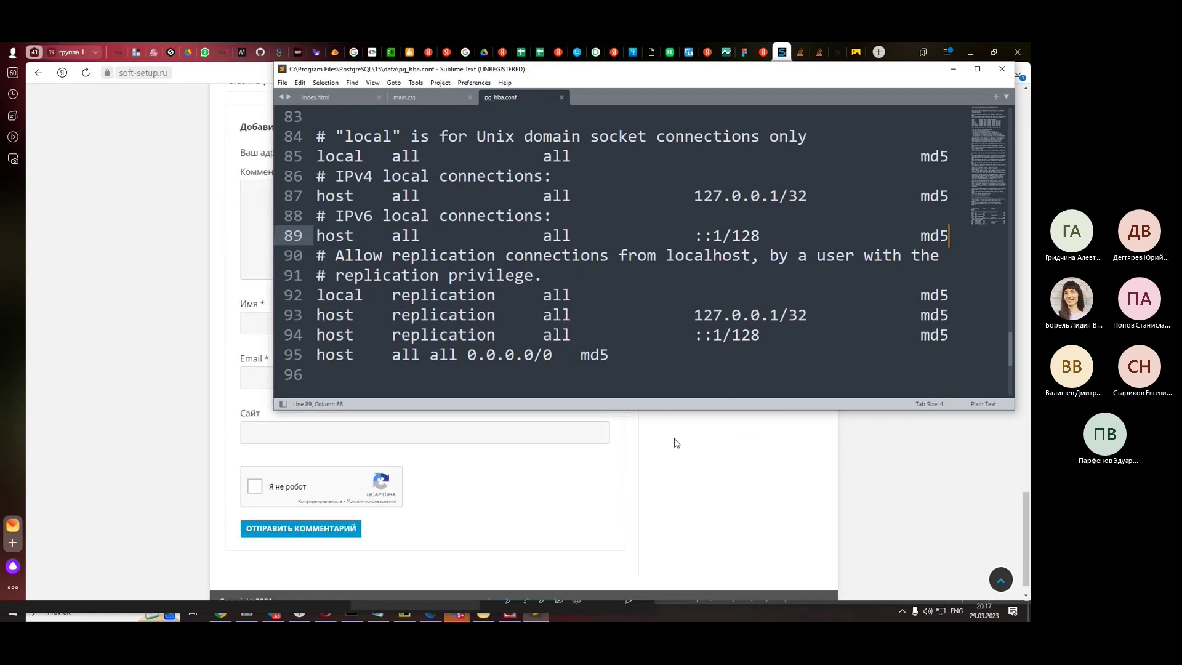
{"action": "scroll", "coordinate": [676, 442], "scroll_direction": "up", "scroll_amount": 4}
{"action": "left_click", "coordinate": [677, 443]}
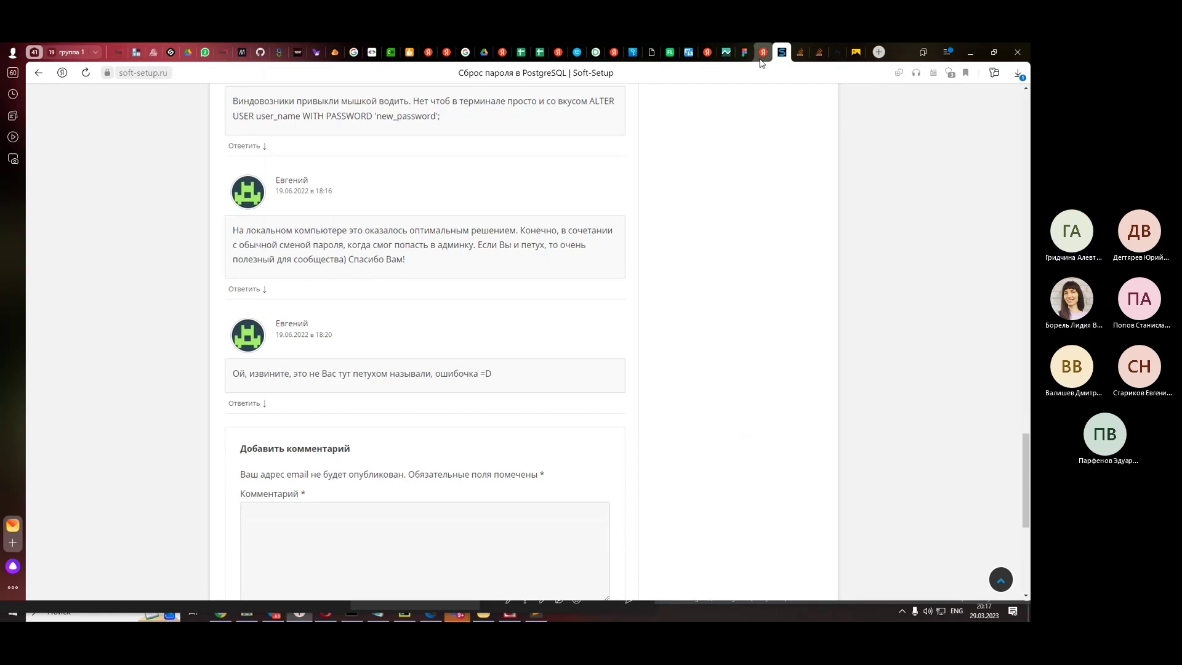
- Shrink the browser window and drag the Teams meeting window to the left edge
{"action": "left_click", "coordinate": [763, 52]}
{"action": "left_click", "coordinate": [994, 52]}
{"action": "mouse_move", "coordinate": [457, 614]}
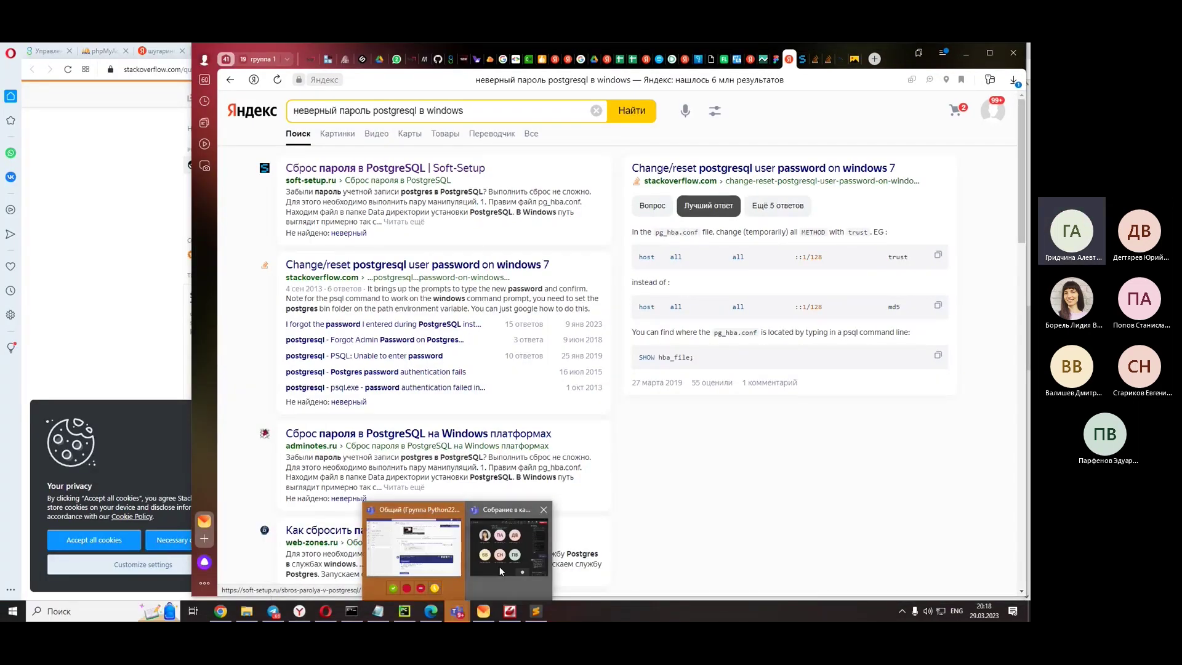
{"action": "left_click", "coordinate": [499, 566]}
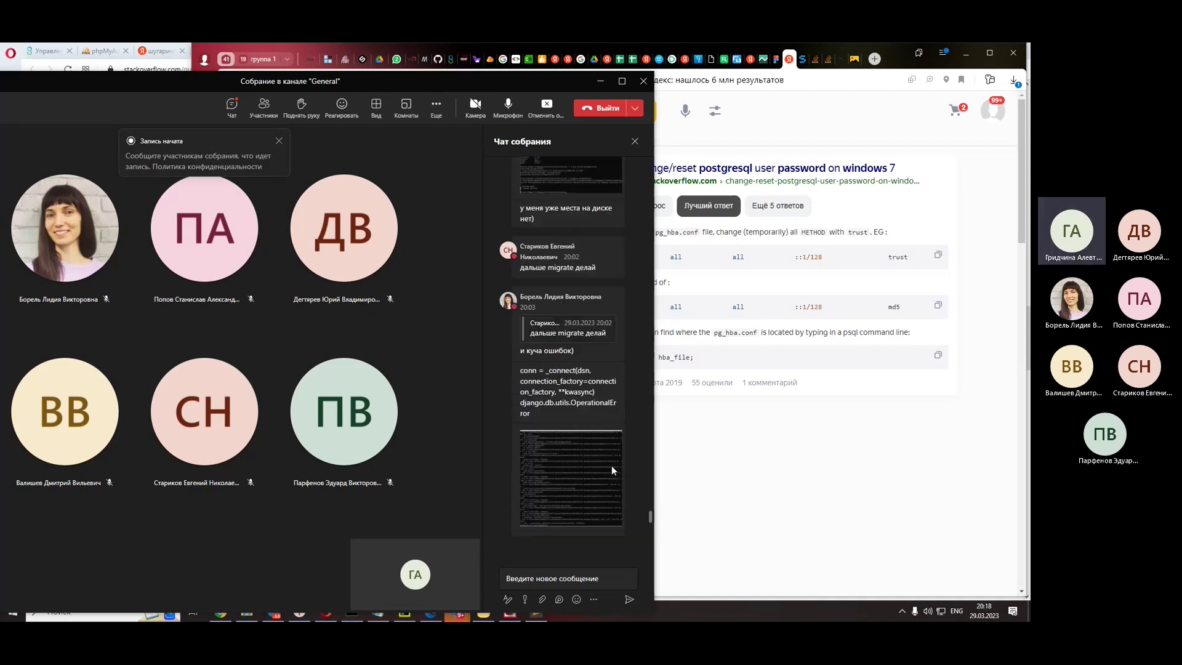
{"action": "left_click_drag", "start_coordinate": [571, 84], "coordinate": [89, 69]}
- Skim the adminotes.ru PostgreSQL password-reset article, then go back to the results
{"action": "scroll", "coordinate": [675, 456], "scroll_direction": "down", "scroll_amount": 3}
{"action": "left_click", "coordinate": [498, 266]}
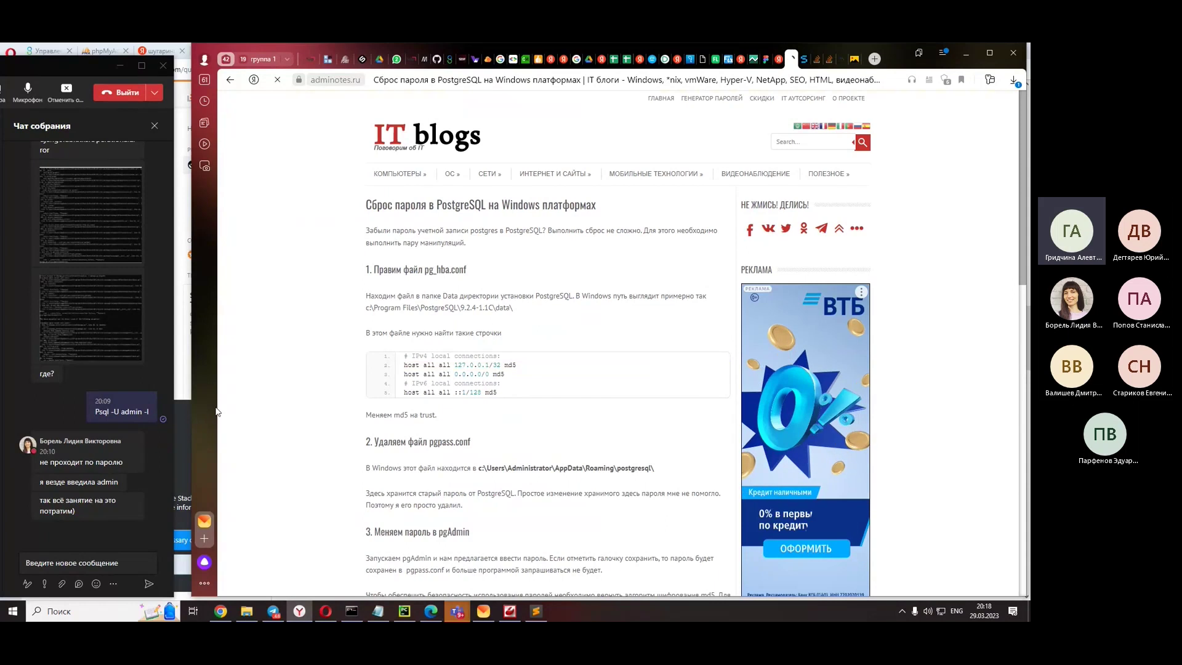
{"action": "scroll", "coordinate": [309, 317], "scroll_direction": "down", "scroll_amount": 3}
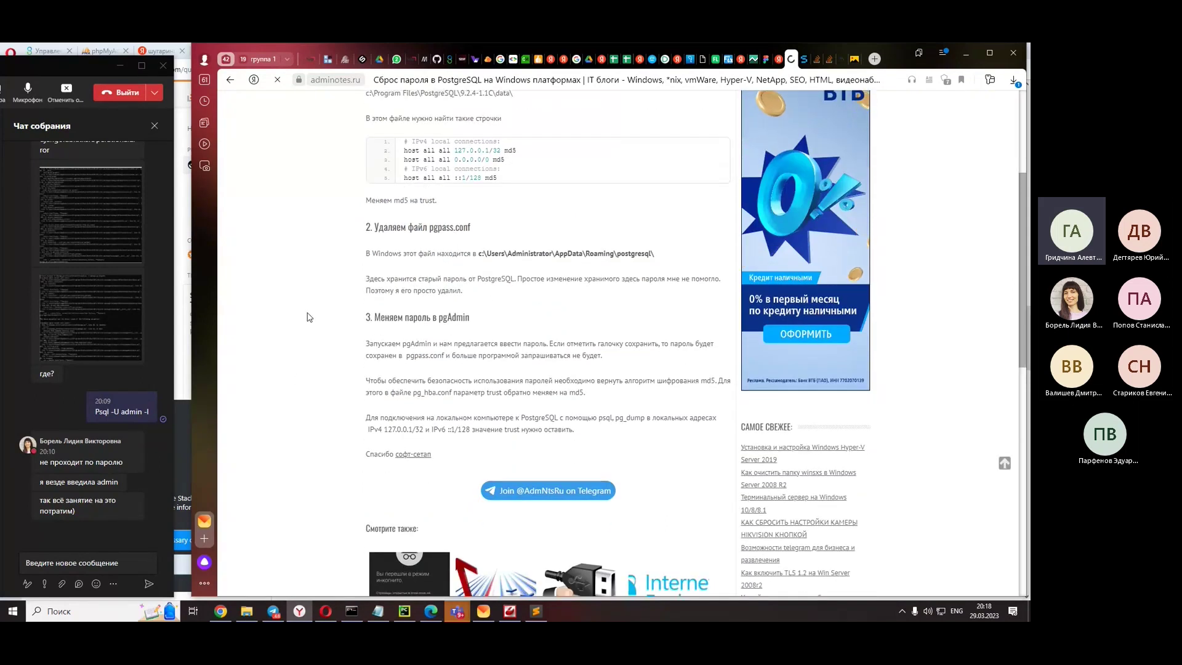
{"action": "left_click", "coordinate": [230, 80]}
- Read the translated dba.stackexchange answer on resetting the postgres password, then go back
{"action": "scroll", "coordinate": [497, 370], "scroll_direction": "down", "scroll_amount": 3}
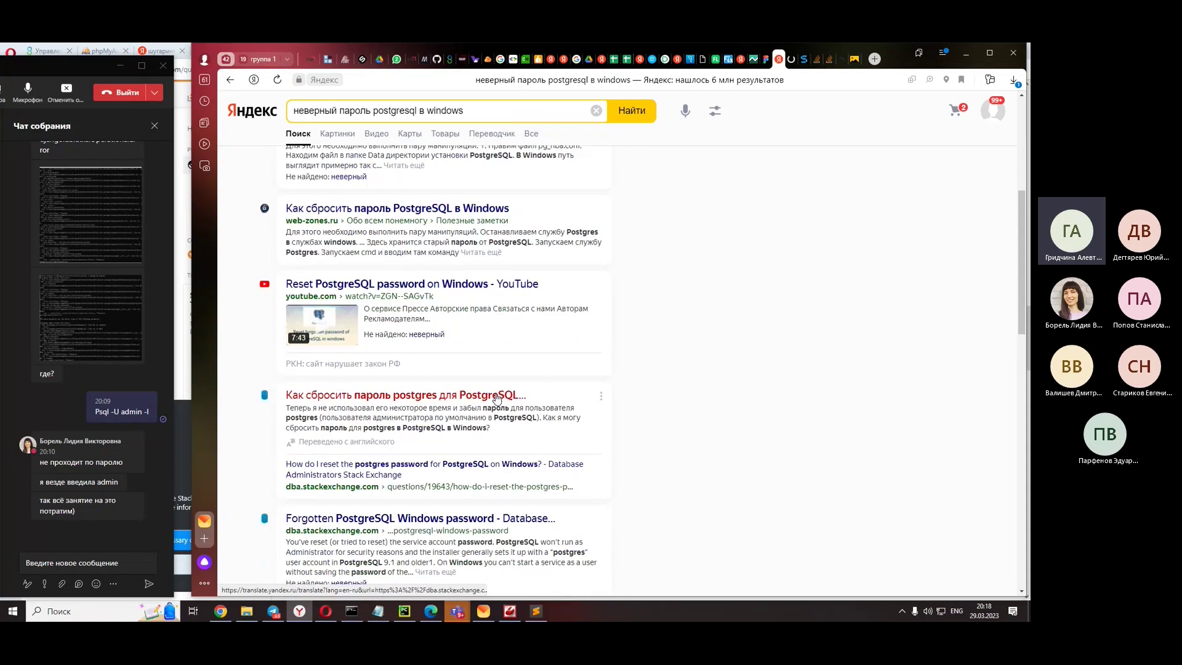
{"action": "scroll", "coordinate": [498, 397], "scroll_direction": "down", "scroll_amount": 1}
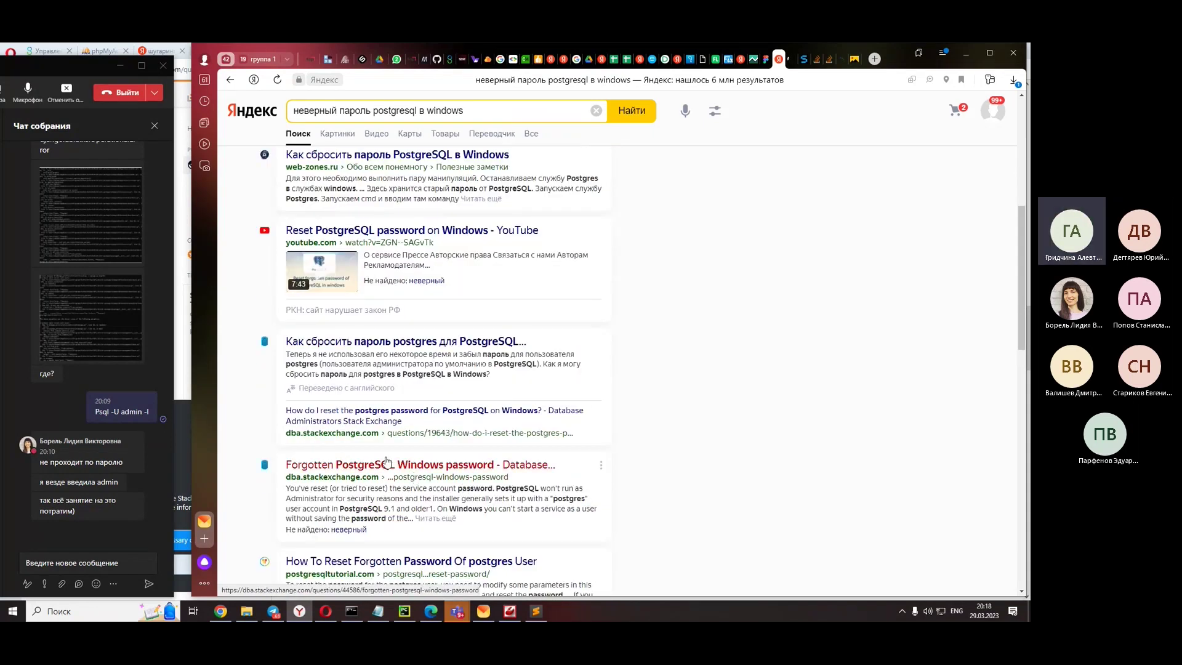
{"action": "left_click", "coordinate": [423, 338]}
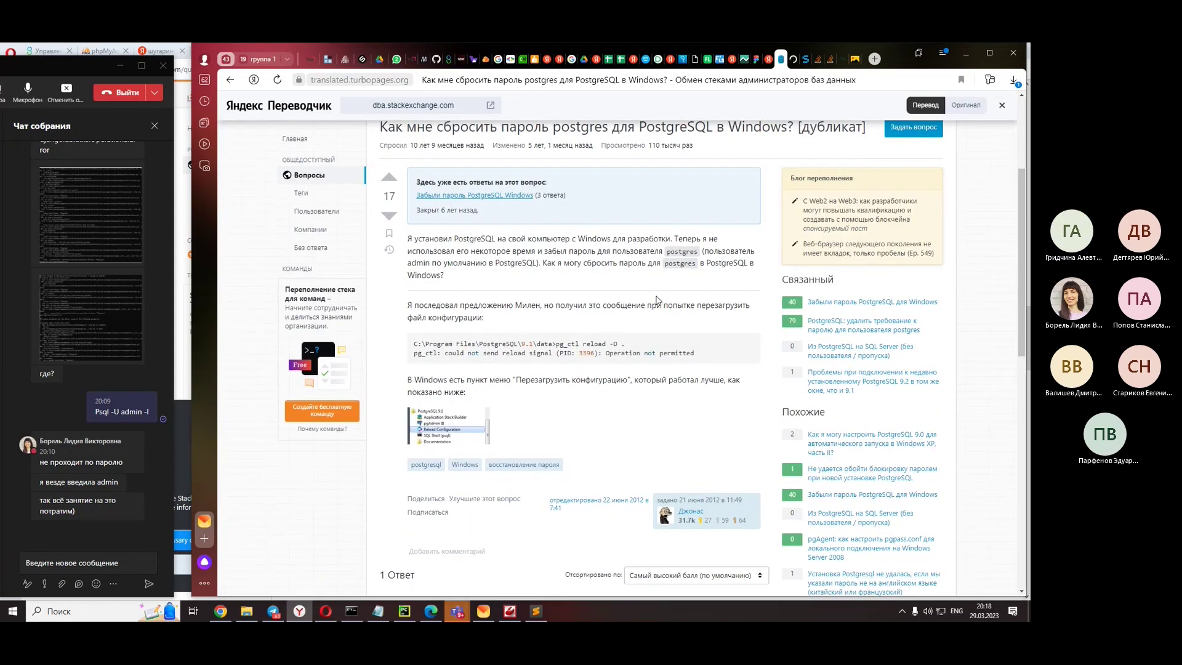
{"action": "scroll", "coordinate": [657, 300], "scroll_direction": "down", "scroll_amount": 7}
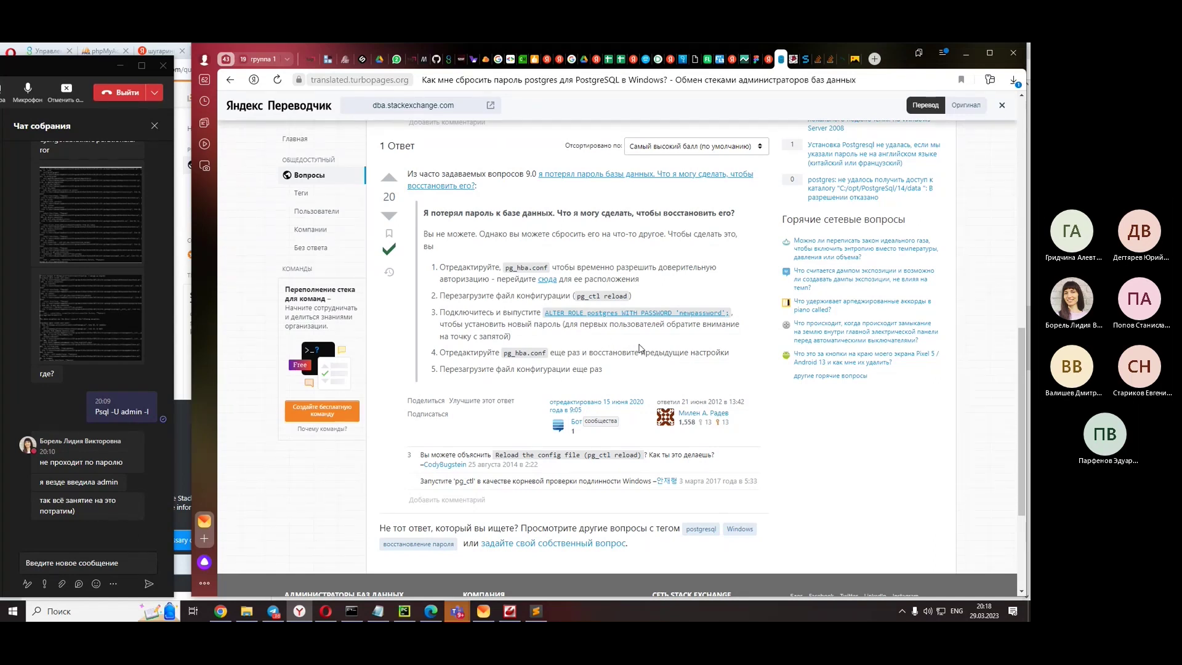
{"action": "scroll", "coordinate": [641, 348], "scroll_direction": "down", "scroll_amount": 2}
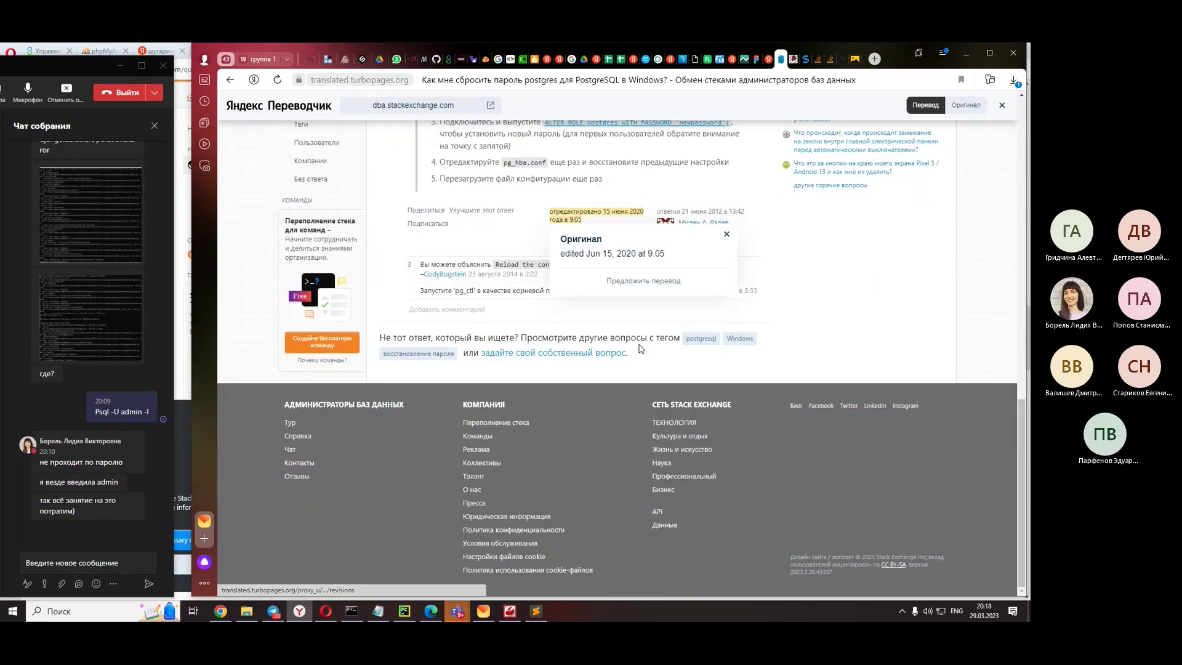
{"action": "scroll", "coordinate": [646, 296], "scroll_direction": "up", "scroll_amount": 1}
{"action": "left_click", "coordinate": [227, 80]}
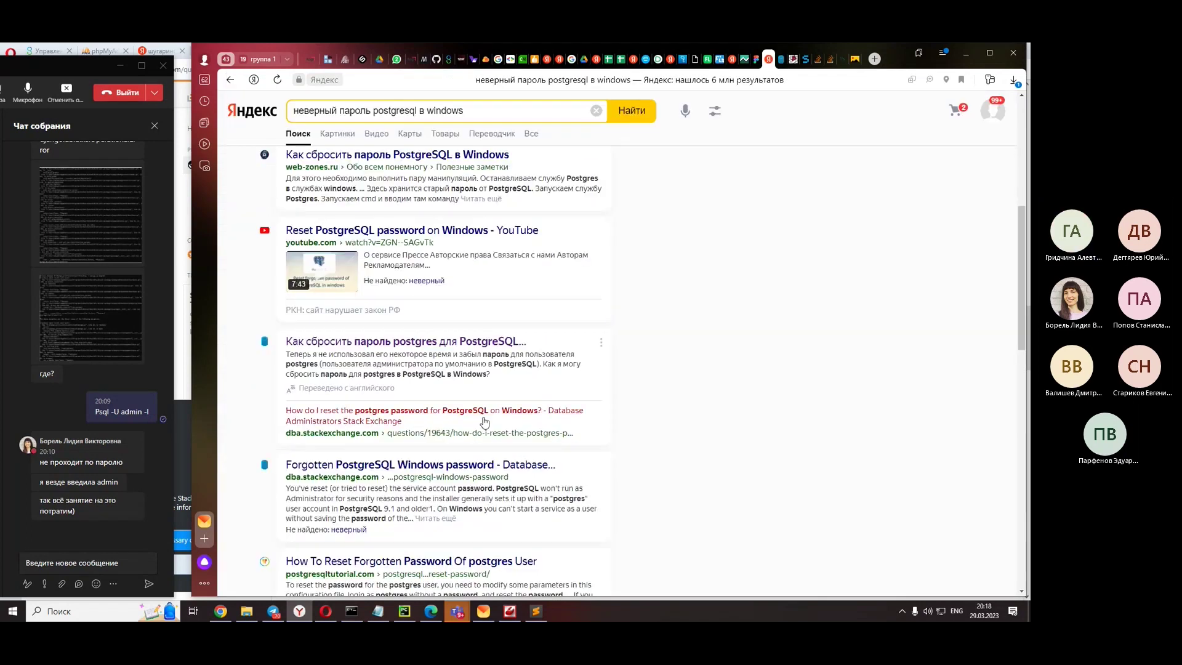
{"action": "scroll", "coordinate": [452, 308], "scroll_direction": "down", "scroll_amount": 3}
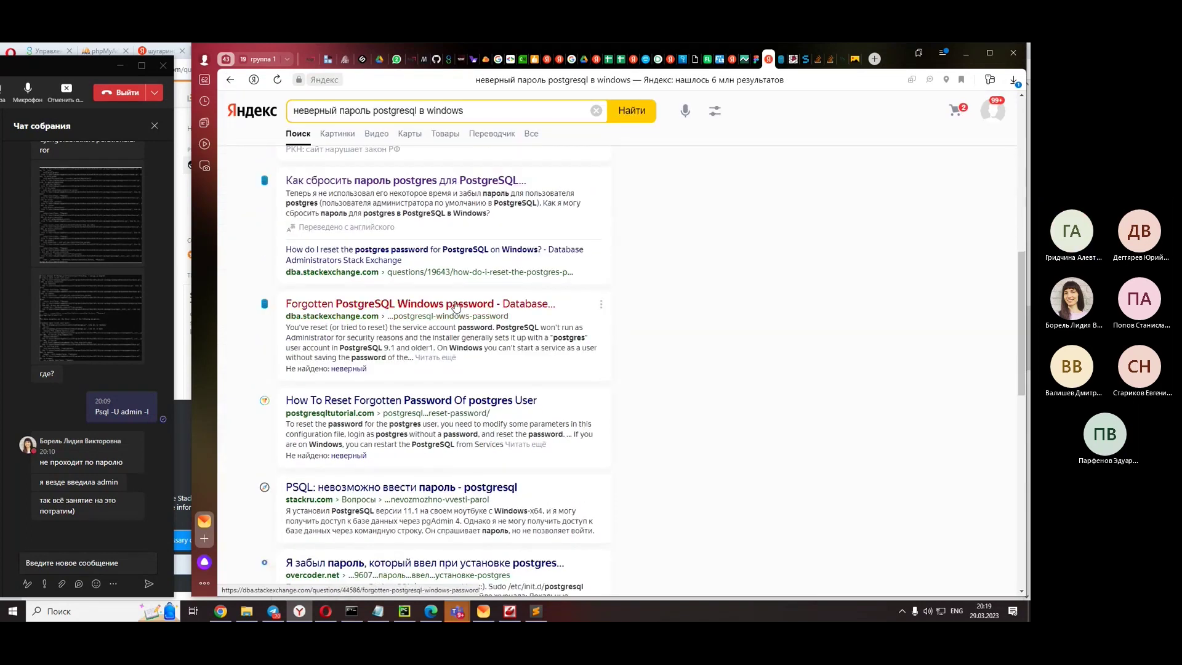
{"action": "left_click", "coordinate": [456, 486]}
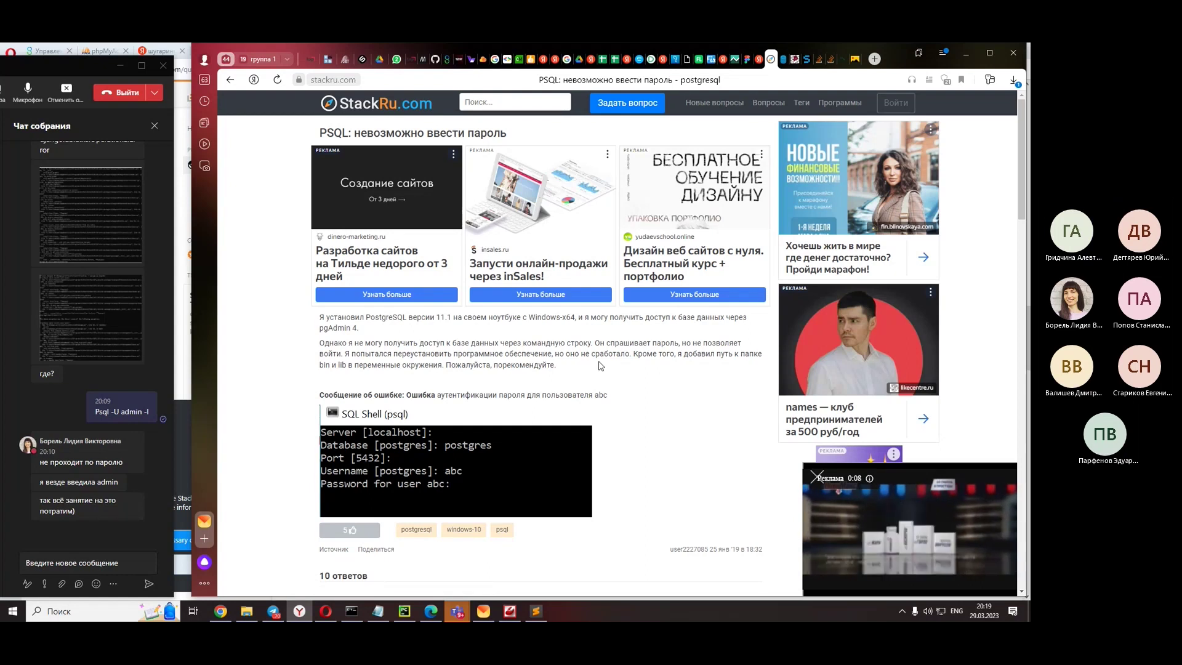
{"action": "scroll", "coordinate": [601, 365], "scroll_direction": "down", "scroll_amount": 5}
{"action": "scroll", "coordinate": [600, 366], "scroll_direction": "down", "scroll_amount": 4}
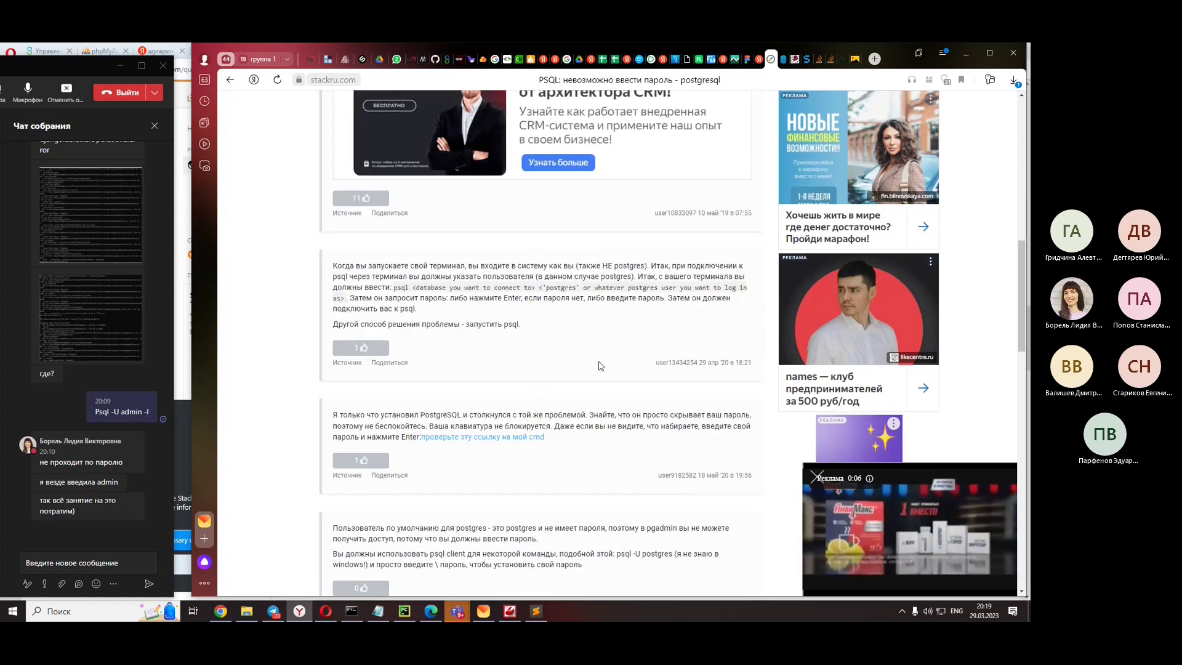
{"action": "scroll", "coordinate": [600, 365], "scroll_direction": "down", "scroll_amount": 4}
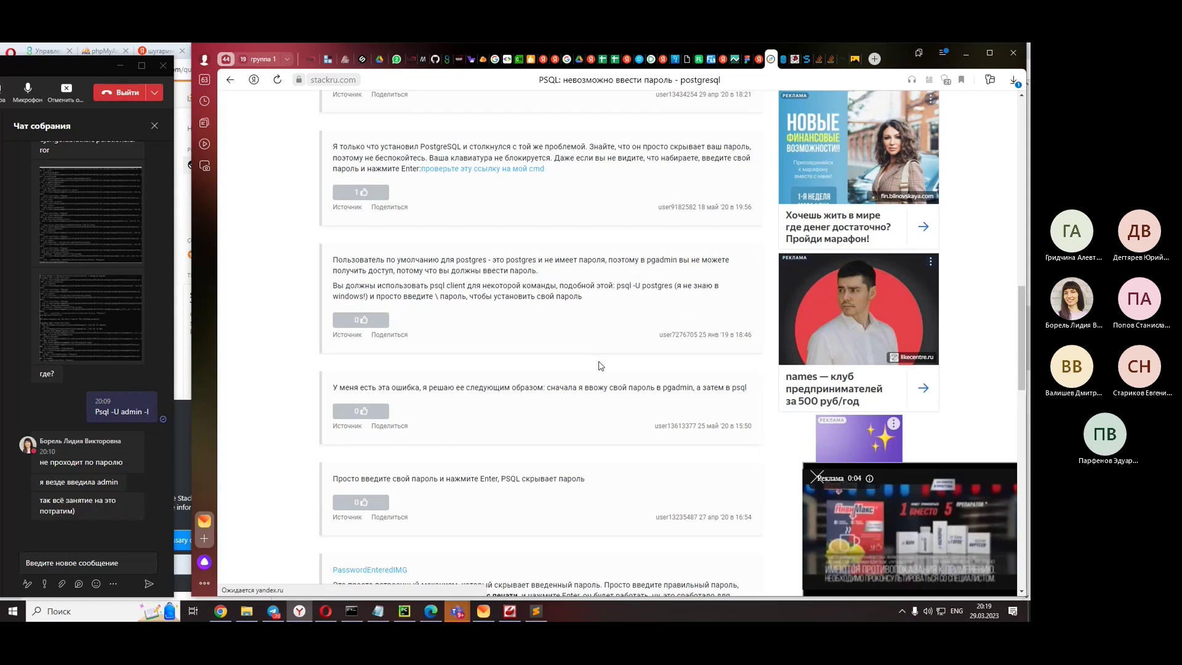
{"action": "scroll", "coordinate": [601, 366], "scroll_direction": "down", "scroll_amount": 4}
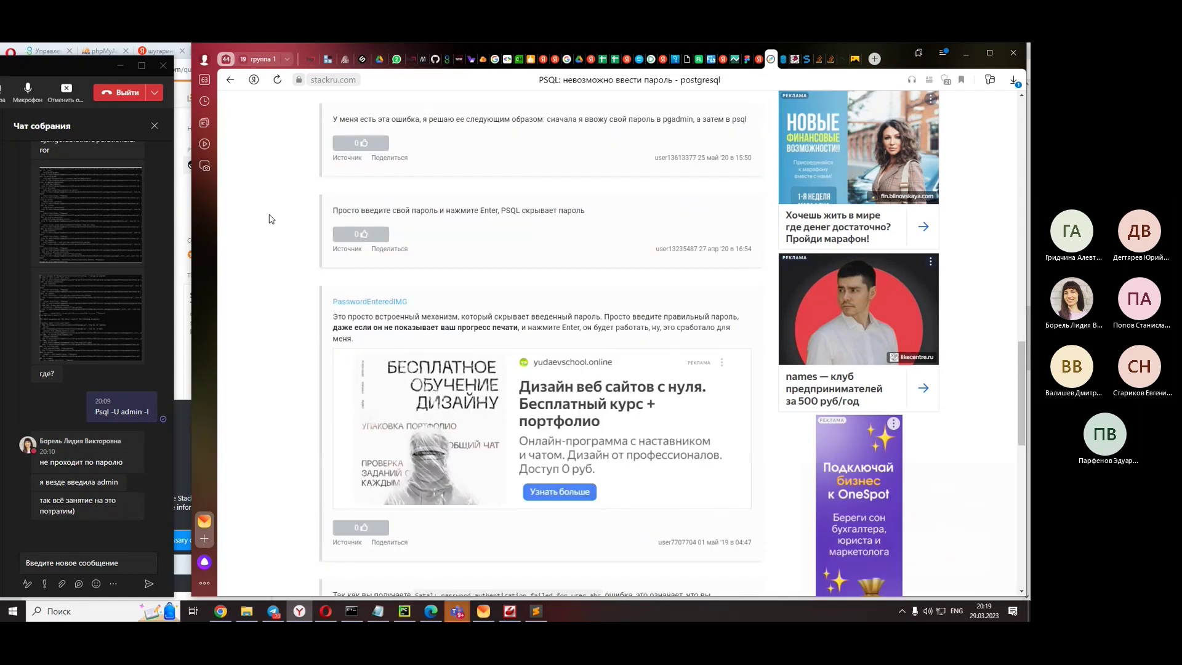
{"action": "scroll", "coordinate": [271, 218], "scroll_direction": "down", "scroll_amount": 6}
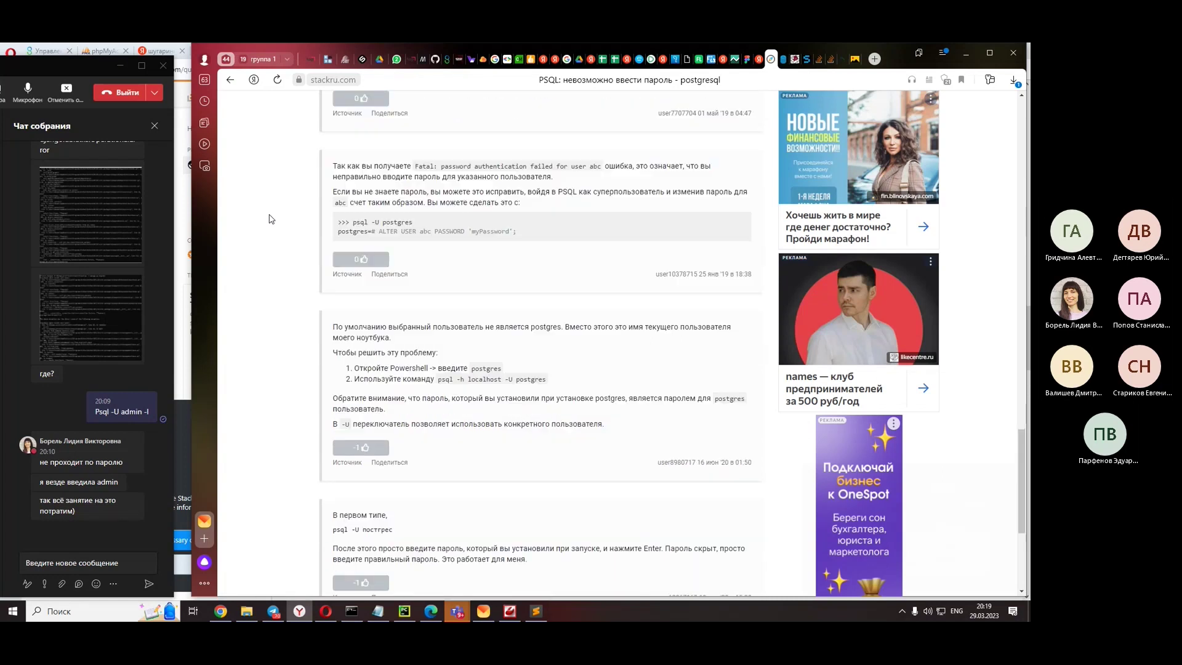
{"action": "scroll", "coordinate": [271, 218], "scroll_direction": "down", "scroll_amount": 4}
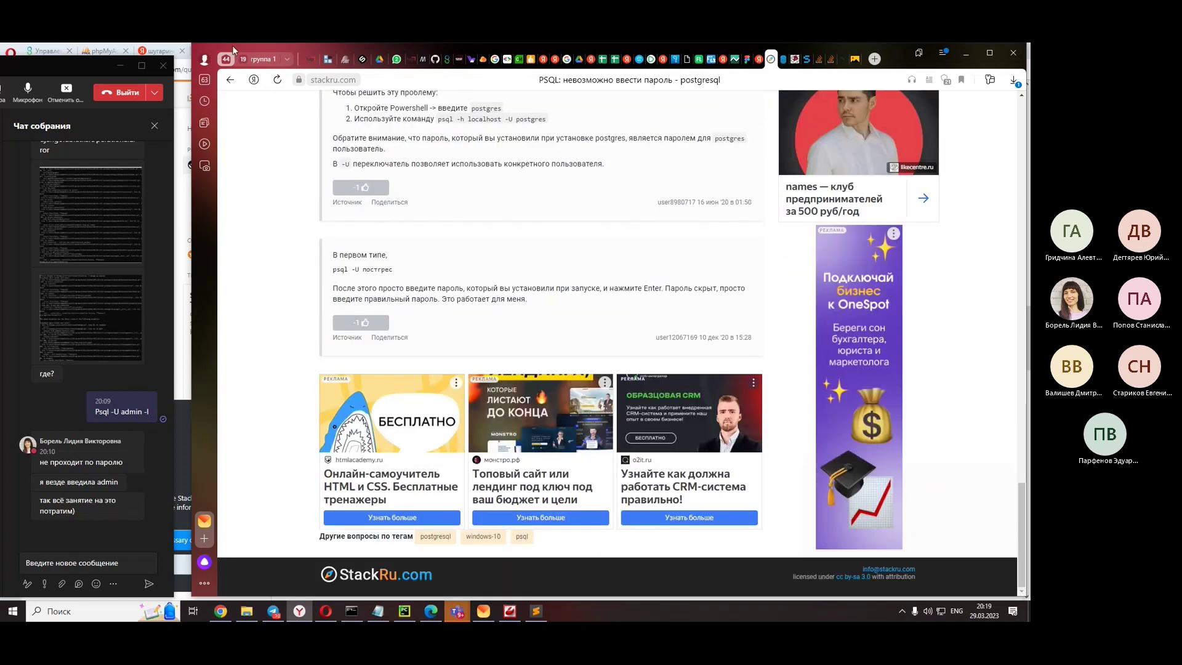
{"action": "left_click", "coordinate": [233, 79]}
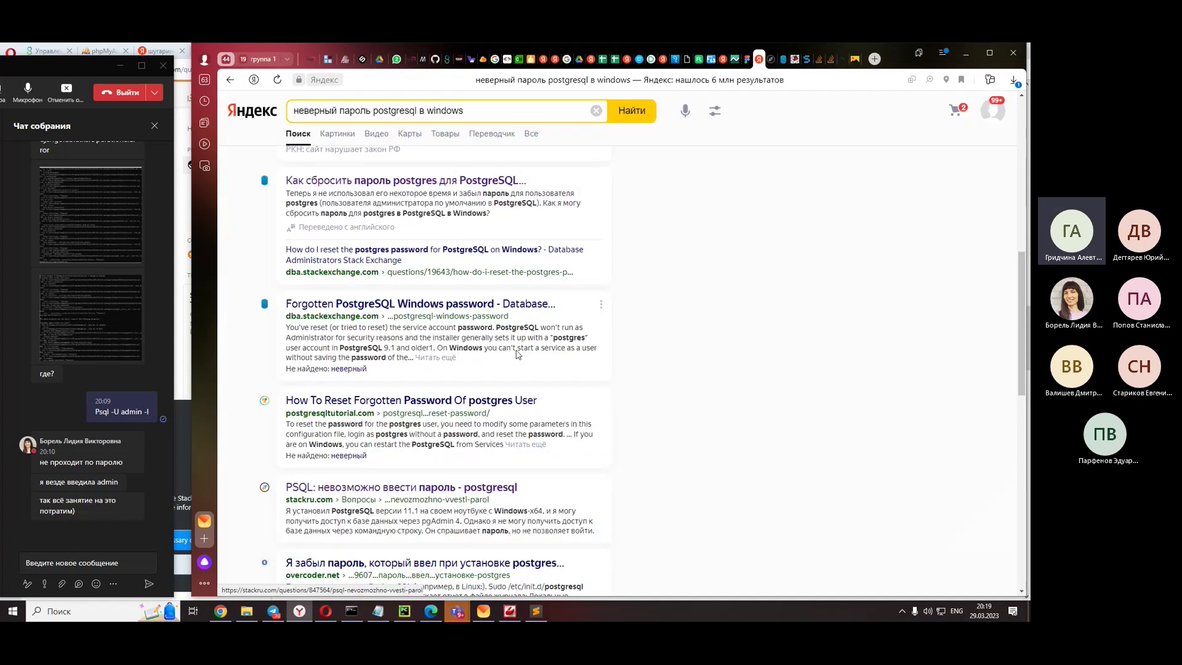
- Open the overcoder.net question on a forgotten postgres password and read its answers
{"action": "scroll", "coordinate": [516, 353], "scroll_direction": "down", "scroll_amount": 3}
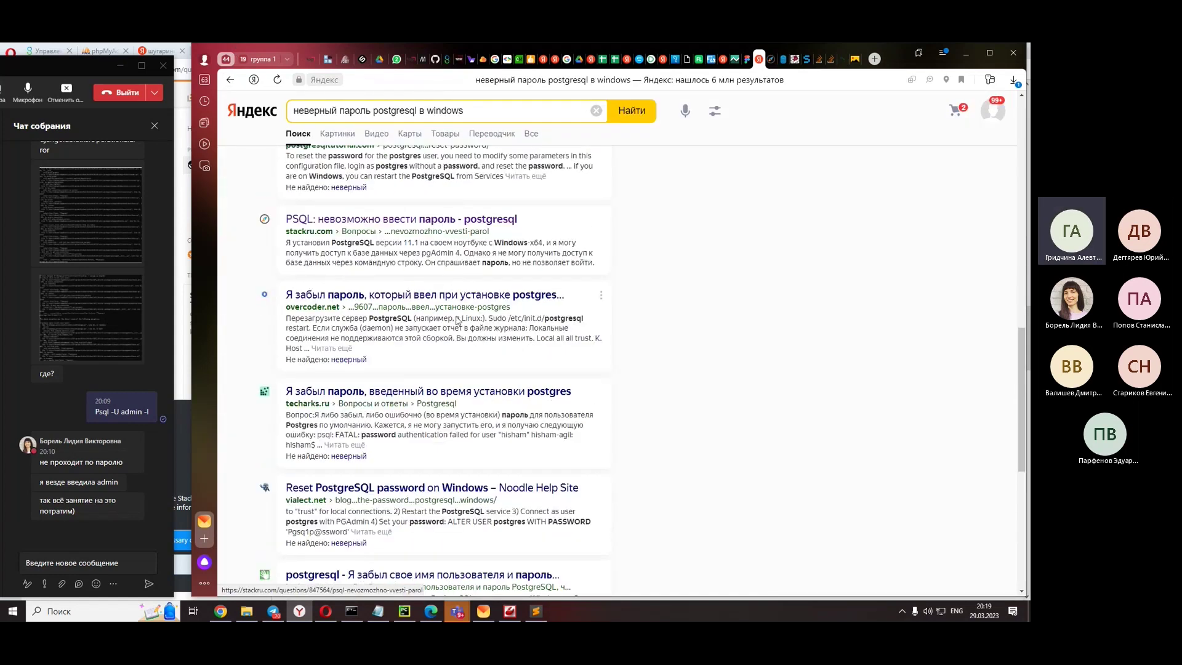
{"action": "left_click", "coordinate": [448, 292]}
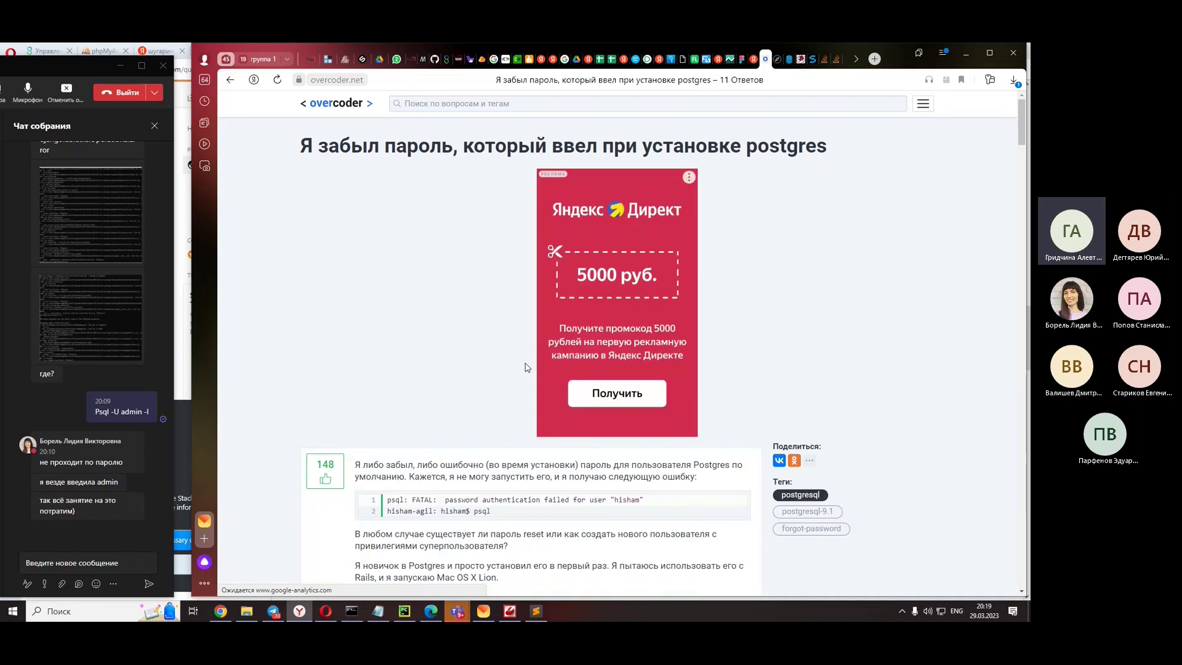
{"action": "scroll", "coordinate": [356, 374], "scroll_direction": "down", "scroll_amount": 4}
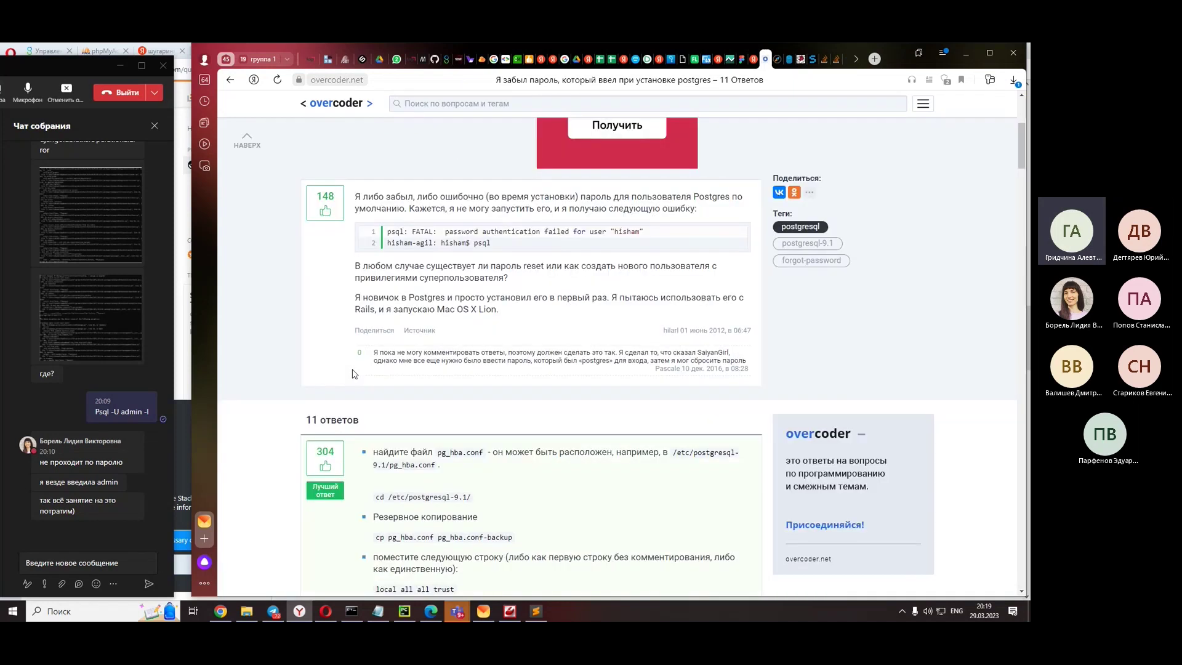
{"action": "scroll", "coordinate": [351, 386], "scroll_direction": "down", "scroll_amount": 2}
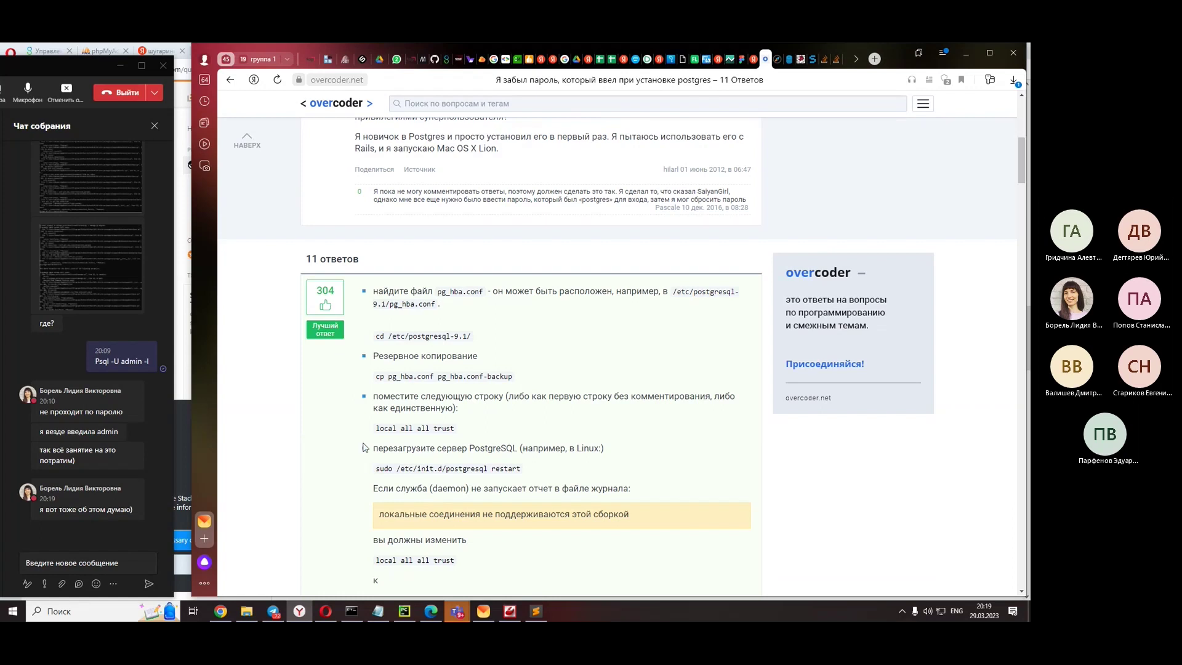
{"action": "scroll", "coordinate": [364, 448], "scroll_direction": "down", "scroll_amount": 2}
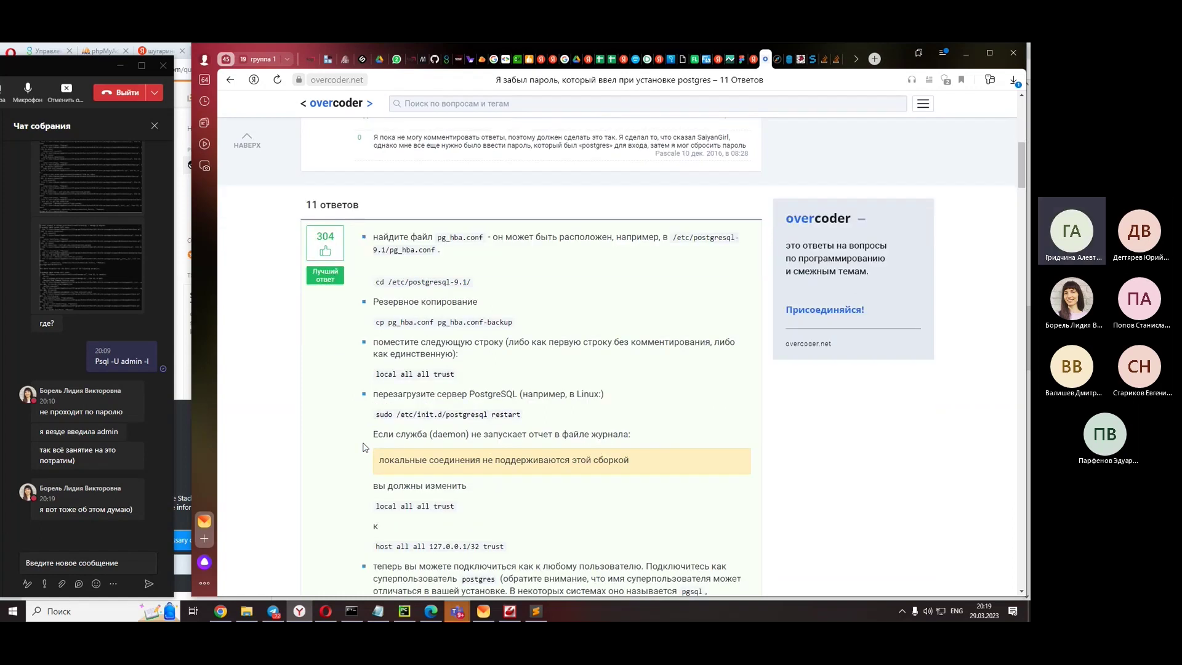
{"action": "scroll", "coordinate": [364, 448], "scroll_direction": "down", "scroll_amount": 1}
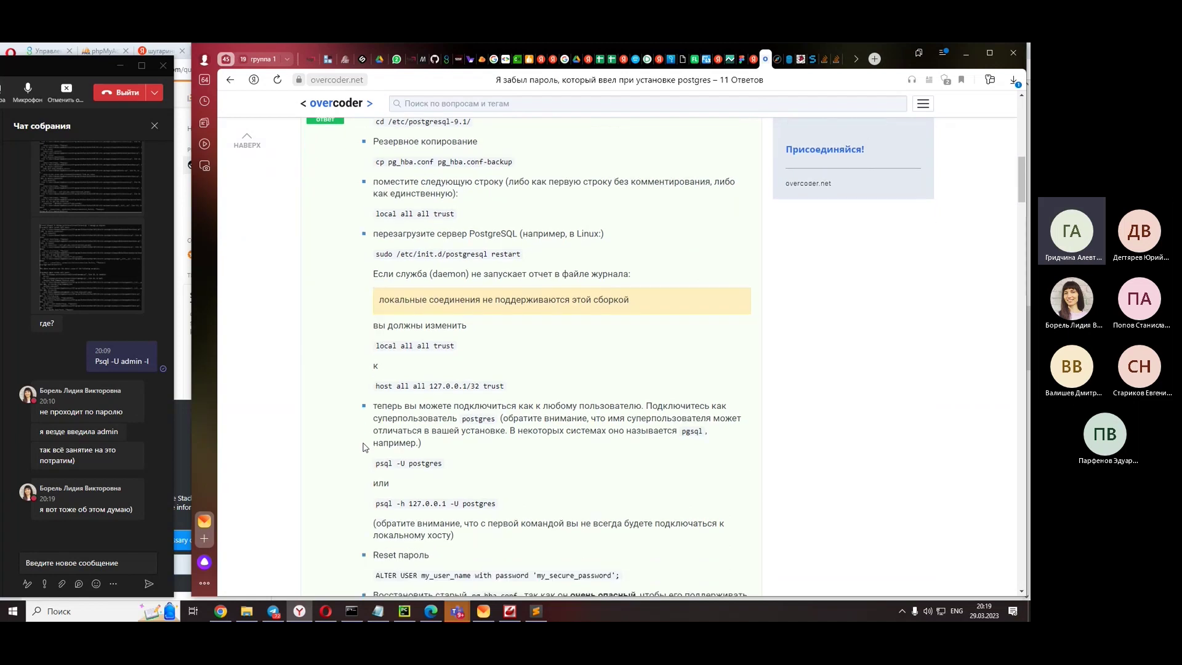
{"action": "scroll", "coordinate": [363, 447], "scroll_direction": "down", "scroll_amount": 1}
{"action": "scroll", "coordinate": [363, 447], "scroll_direction": "down", "scroll_amount": 1}
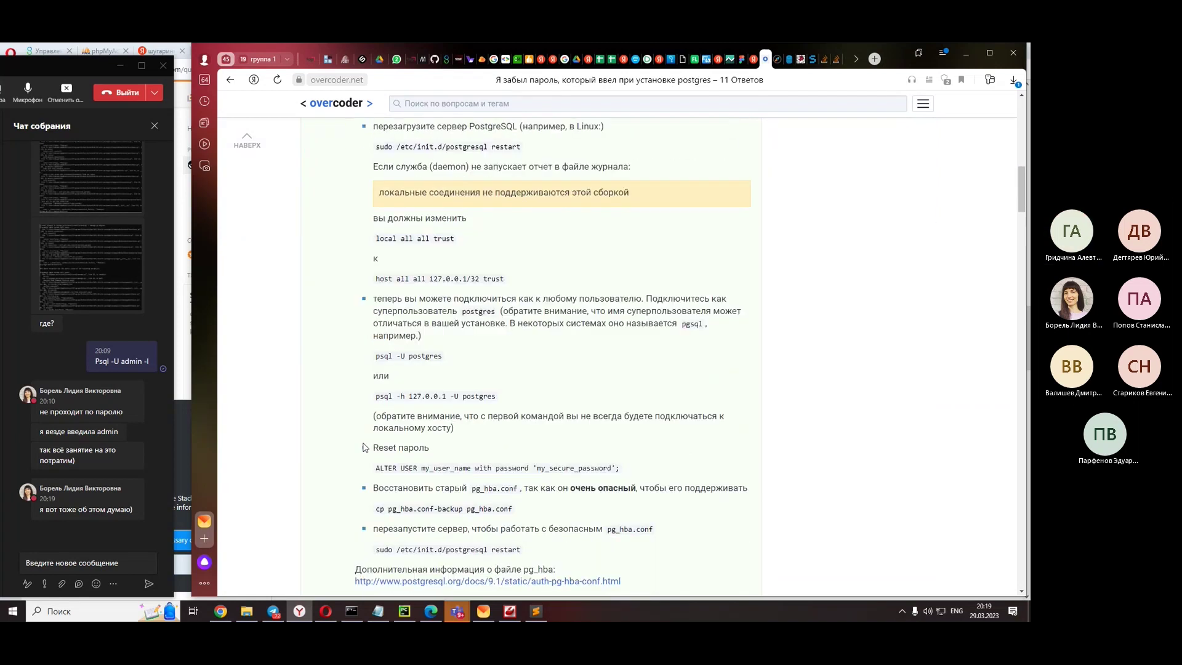
{"action": "scroll", "coordinate": [363, 448], "scroll_direction": "down", "scroll_amount": 1}
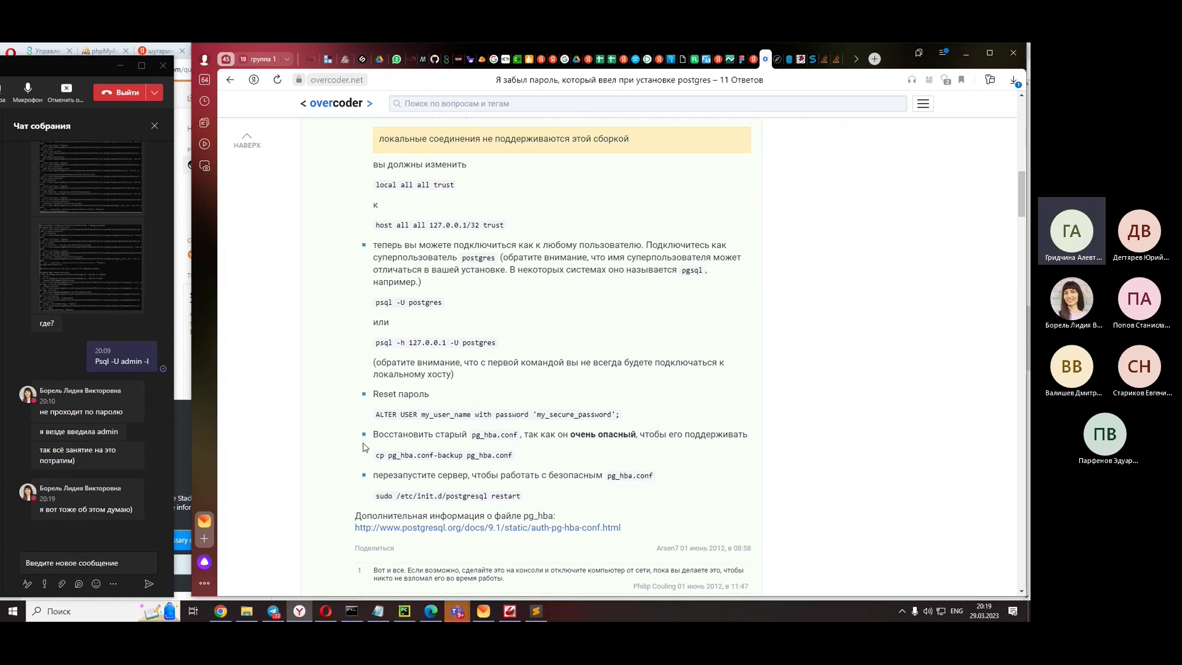
{"action": "scroll", "coordinate": [364, 448], "scroll_direction": "up", "scroll_amount": 1}
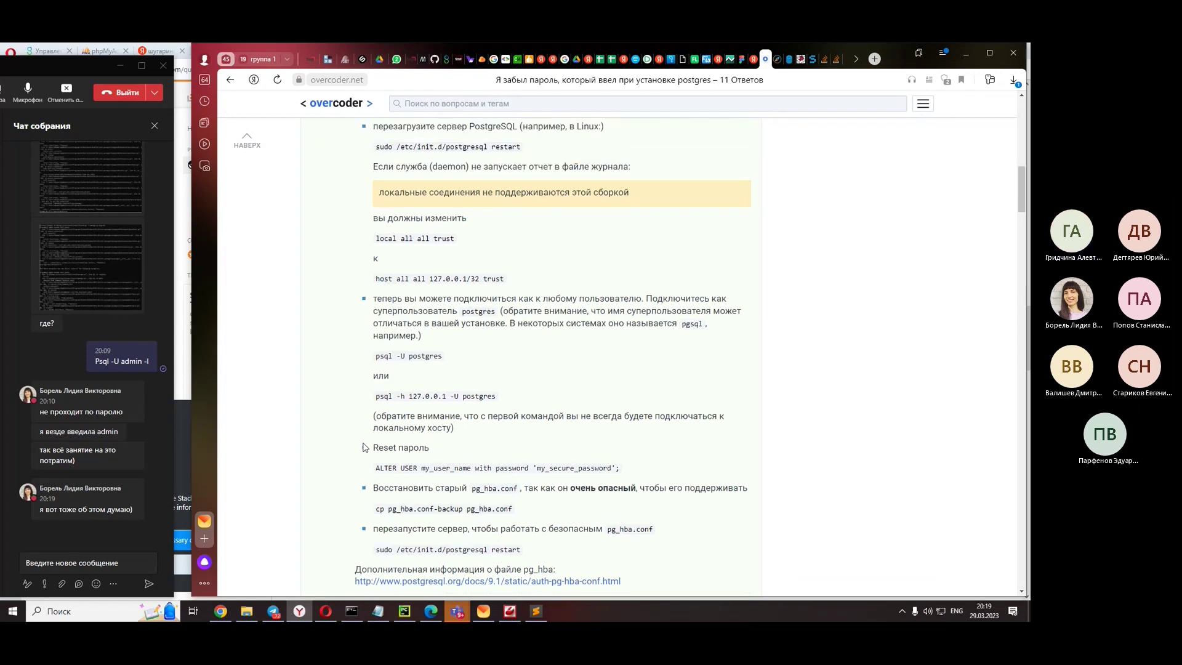
{"action": "scroll", "coordinate": [363, 448], "scroll_direction": "down", "scroll_amount": 4}
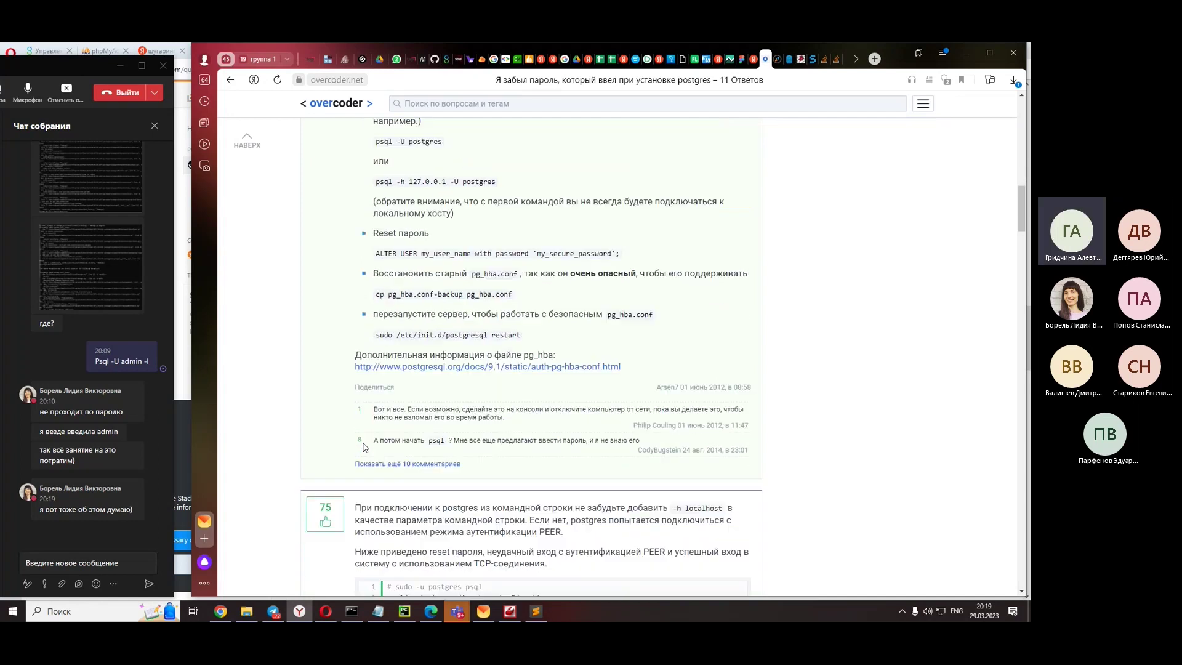
{"action": "scroll", "coordinate": [364, 448], "scroll_direction": "down", "scroll_amount": 2}
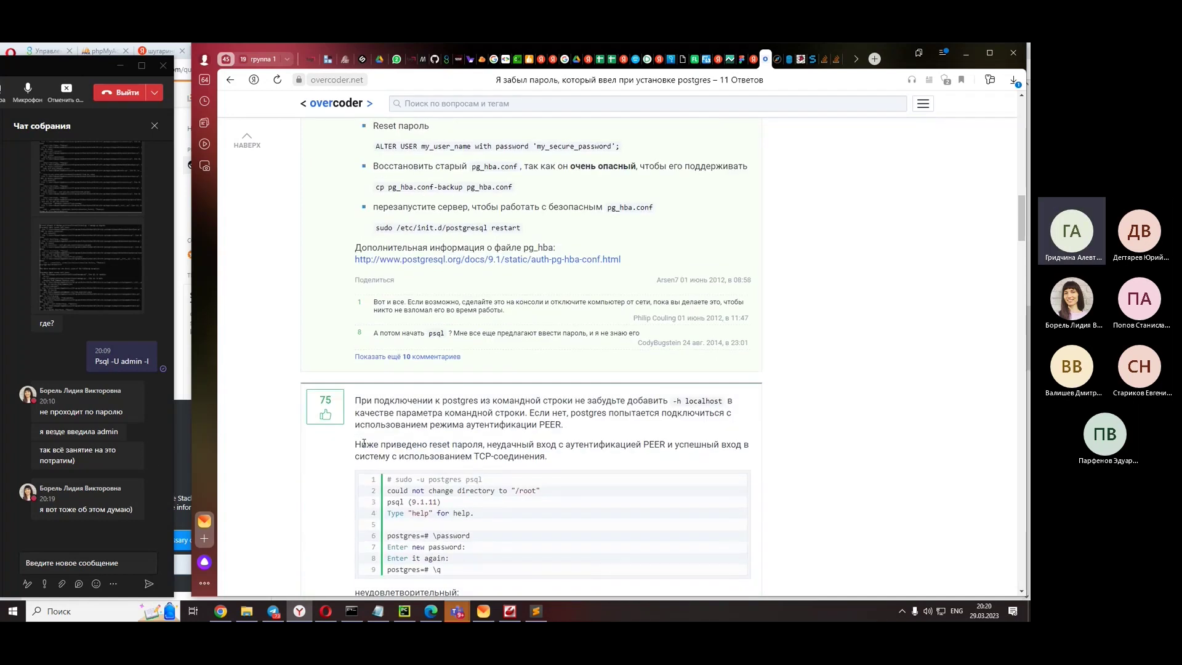
{"action": "scroll", "coordinate": [345, 462], "scroll_direction": "down", "scroll_amount": 3}
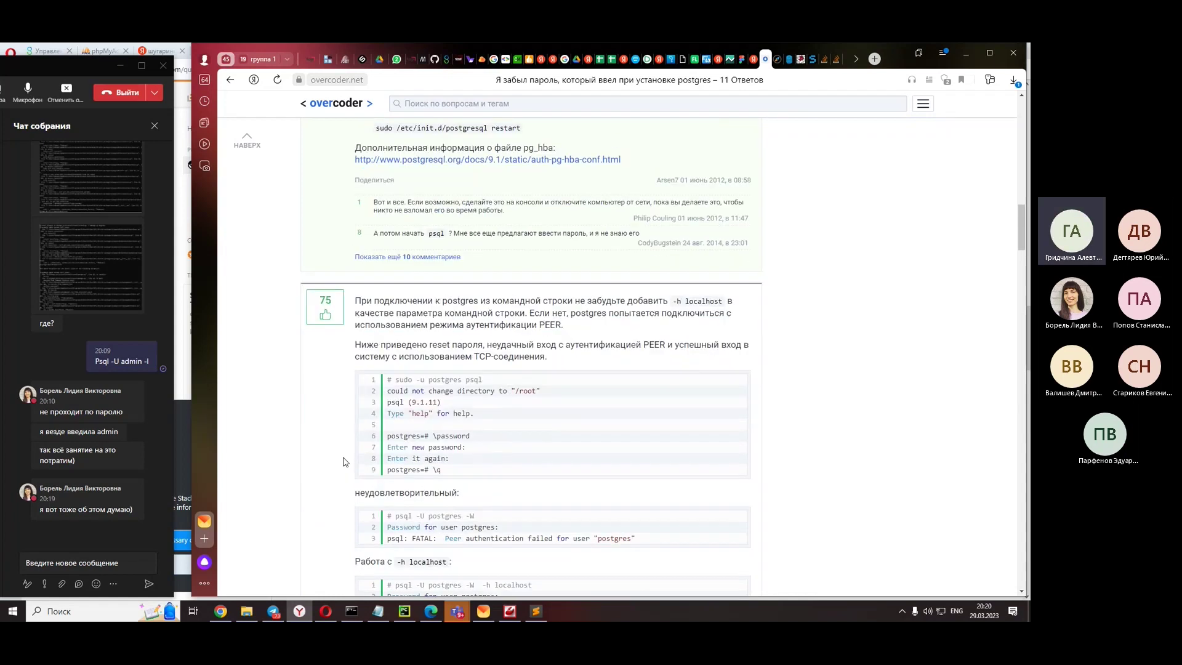
{"action": "scroll", "coordinate": [344, 462], "scroll_direction": "down", "scroll_amount": 2}
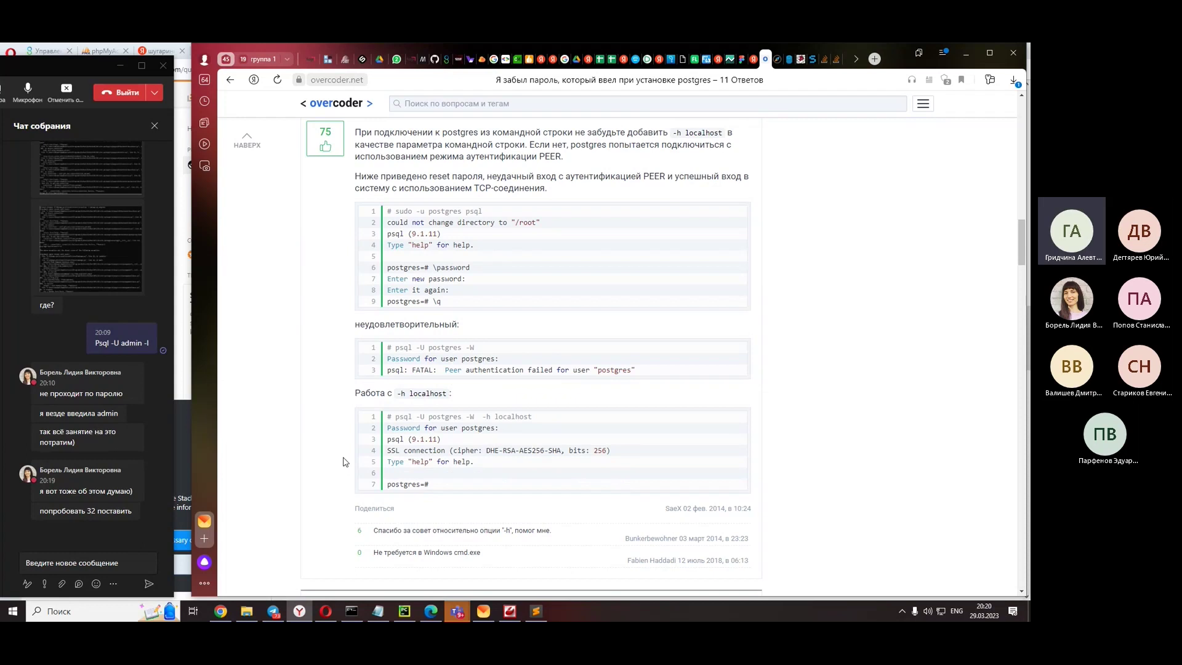
{"action": "scroll", "coordinate": [344, 462], "scroll_direction": "up", "scroll_amount": 2}
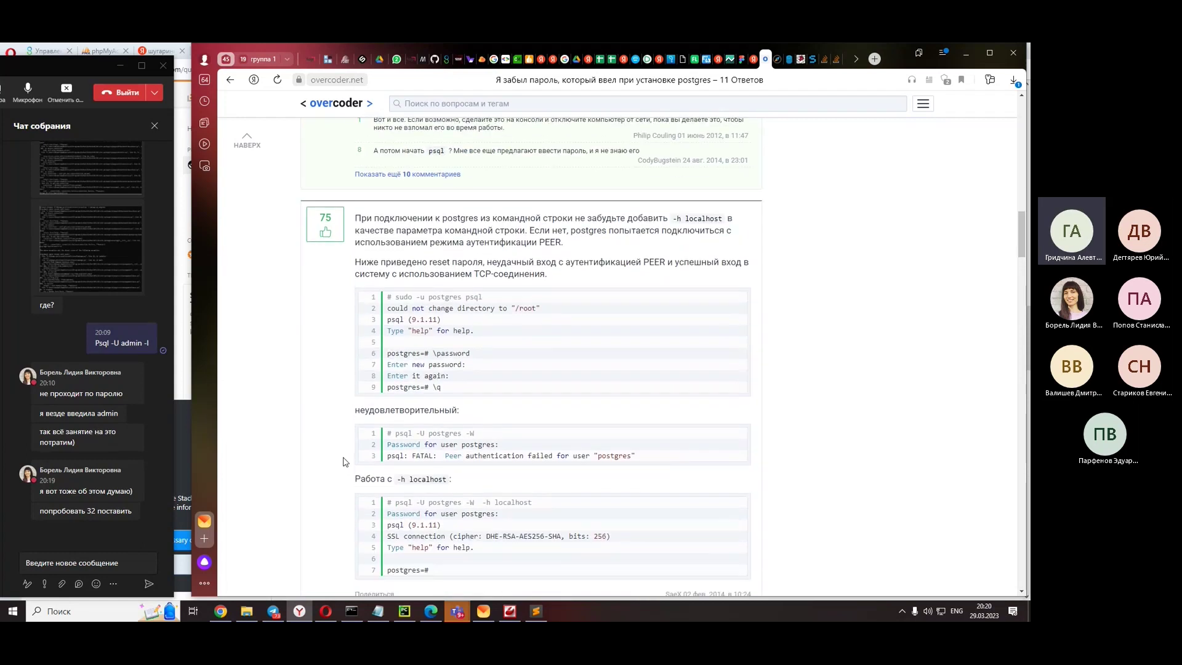
- Return to the search results and open the techarks.ru forgotten-password article
{"action": "scroll", "coordinate": [343, 462], "scroll_direction": "down", "scroll_amount": 2}
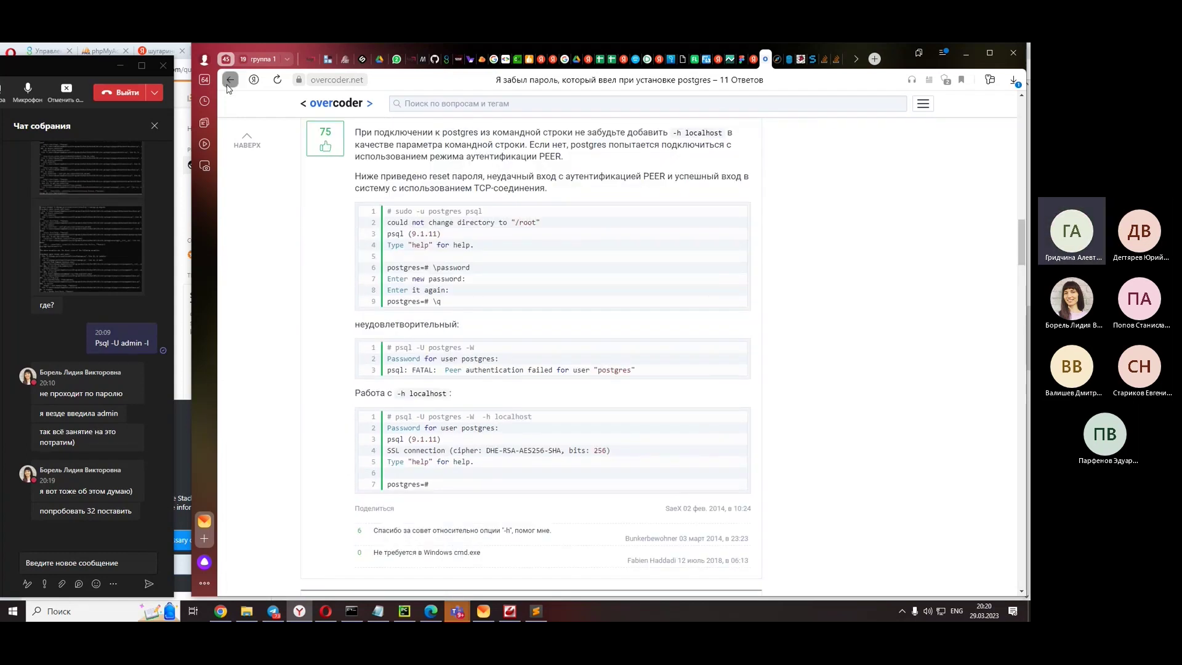
{"action": "left_click", "coordinate": [229, 80]}
{"action": "left_click", "coordinate": [414, 285]}
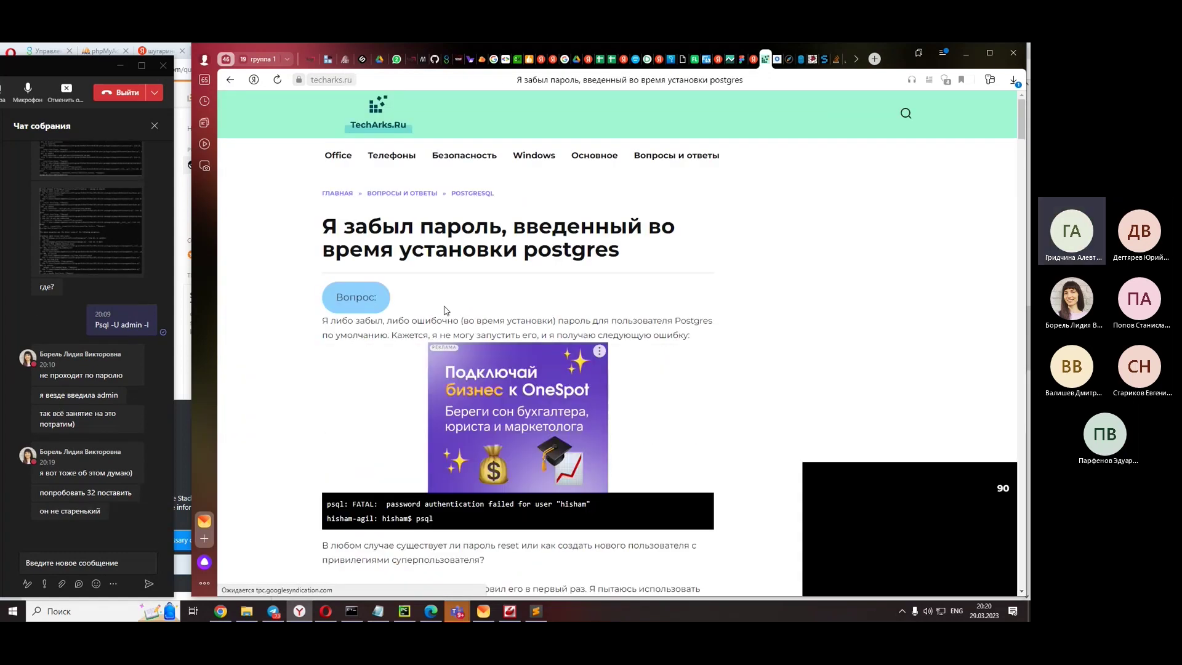
- Read the techarks.ru answers through Answer #5 on pg_hba.conf trust, then close that tab
{"action": "scroll", "coordinate": [360, 348], "scroll_direction": "down", "scroll_amount": 5}
{"action": "scroll", "coordinate": [361, 347], "scroll_direction": "up", "scroll_amount": 1}
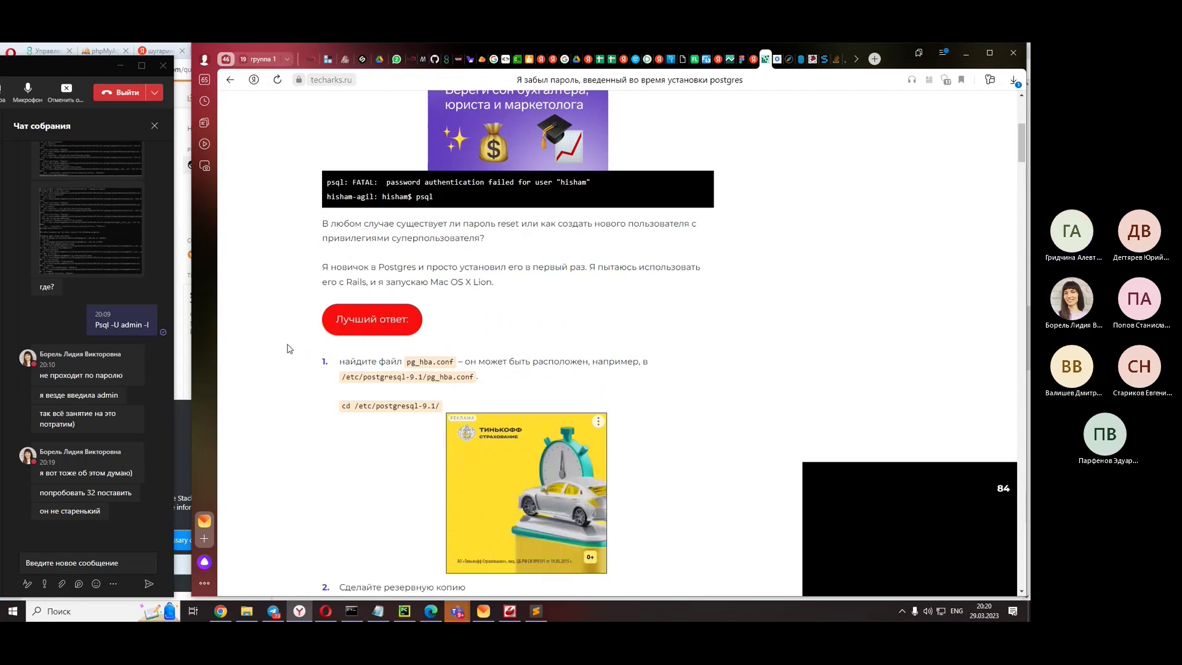
{"action": "scroll", "coordinate": [289, 349], "scroll_direction": "down", "scroll_amount": 6}
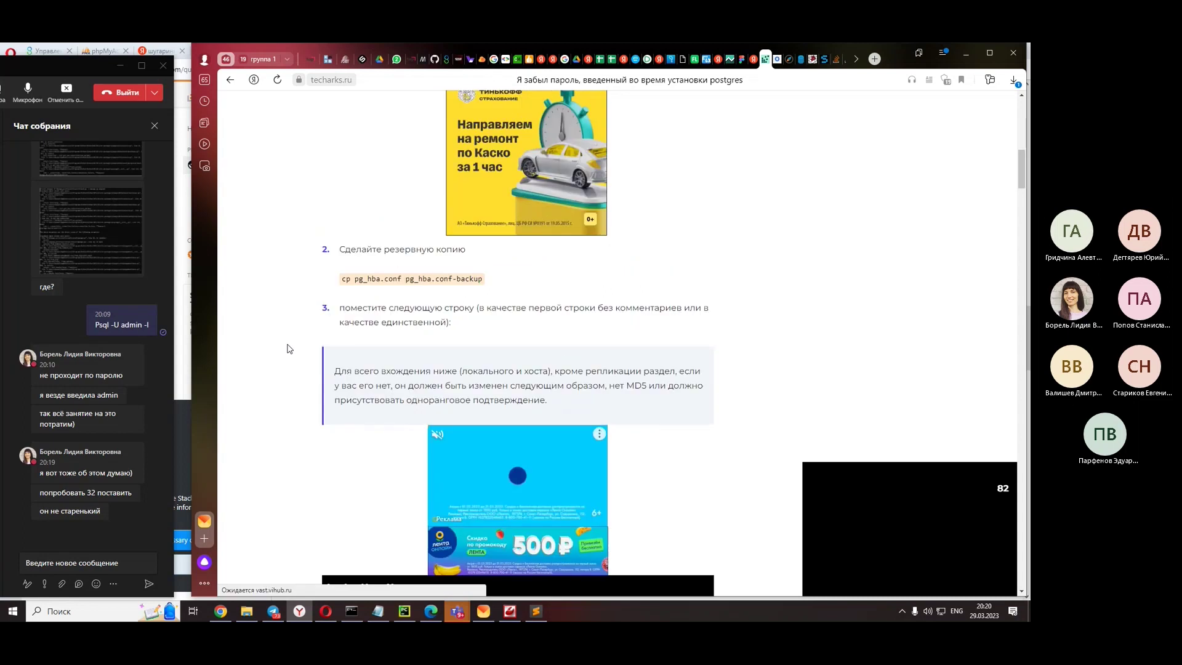
{"action": "scroll", "coordinate": [289, 349], "scroll_direction": "up", "scroll_amount": 3}
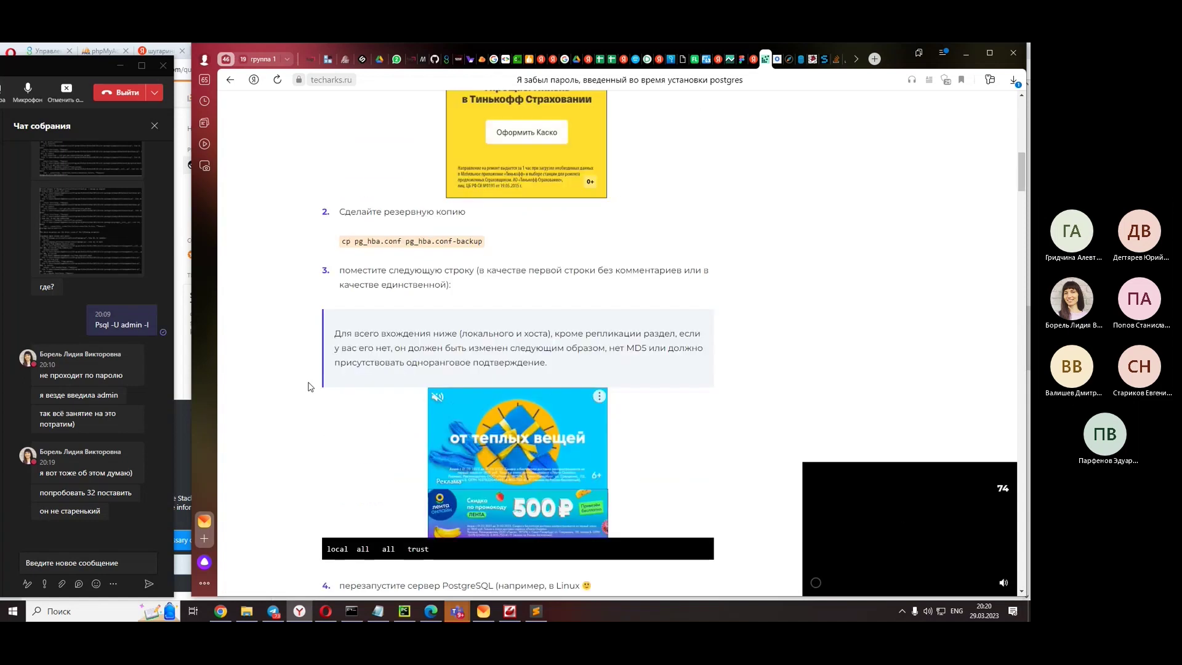
{"action": "scroll", "coordinate": [310, 386], "scroll_direction": "down", "scroll_amount": 3}
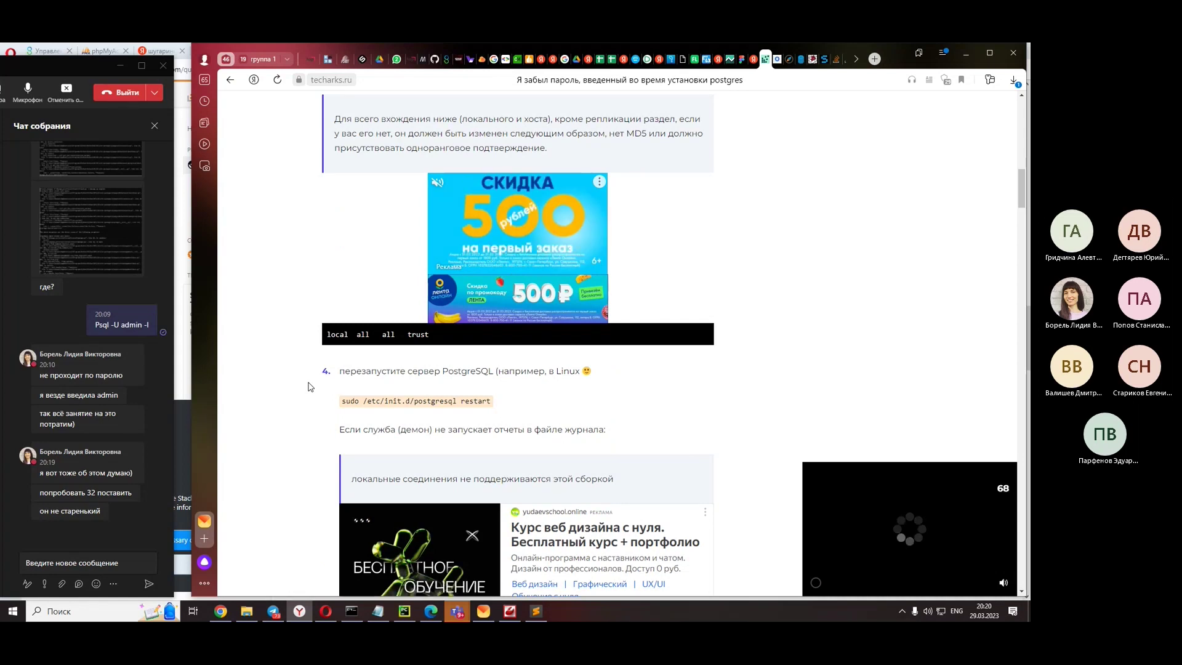
{"action": "scroll", "coordinate": [310, 387], "scroll_direction": "down", "scroll_amount": 3}
{"action": "scroll", "coordinate": [310, 387], "scroll_direction": "down", "scroll_amount": 2}
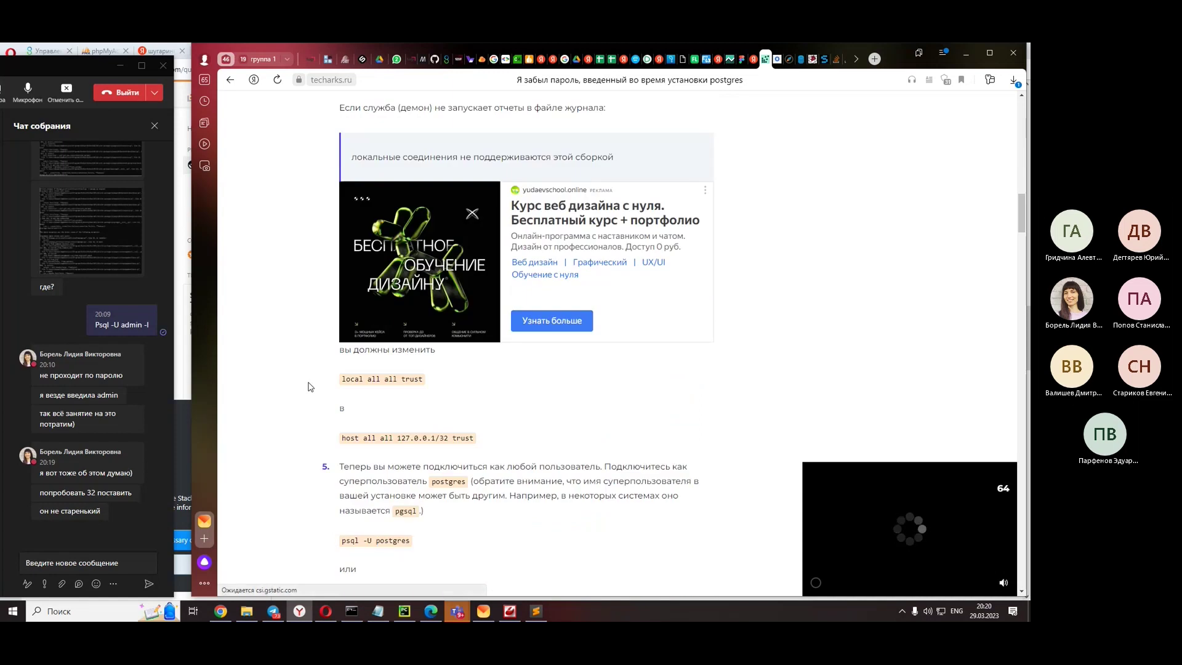
{"action": "scroll", "coordinate": [311, 387], "scroll_direction": "down", "scroll_amount": 2}
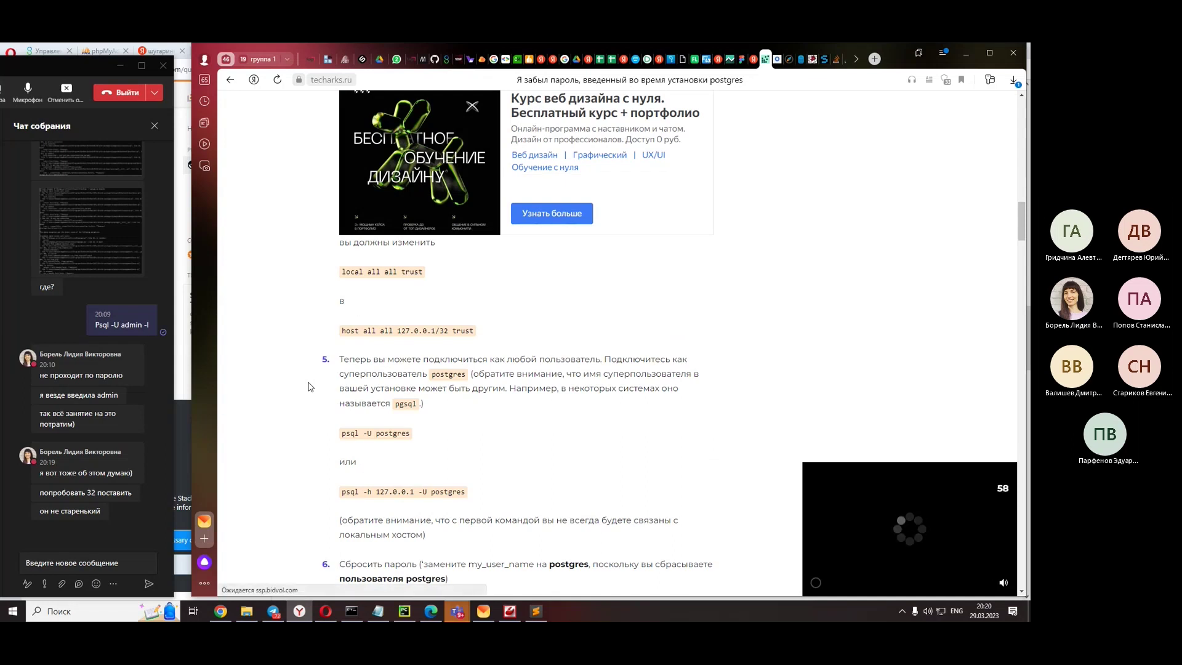
{"action": "scroll", "coordinate": [310, 387], "scroll_direction": "down", "scroll_amount": 3}
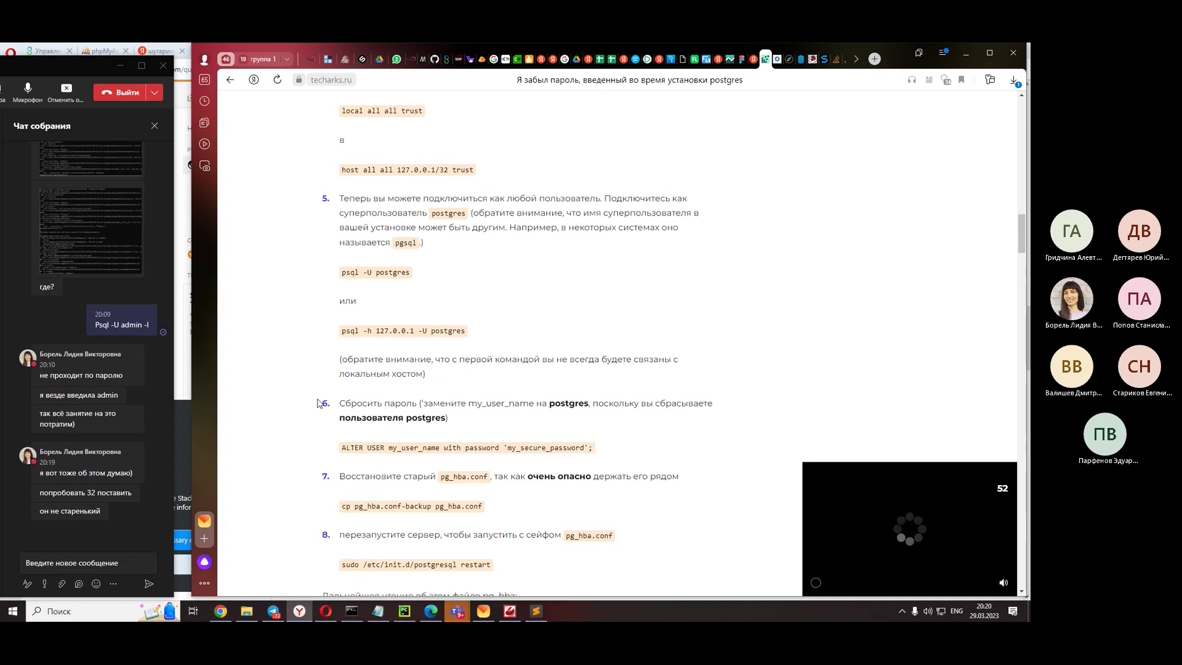
{"action": "scroll", "coordinate": [319, 403], "scroll_direction": "down", "scroll_amount": 3}
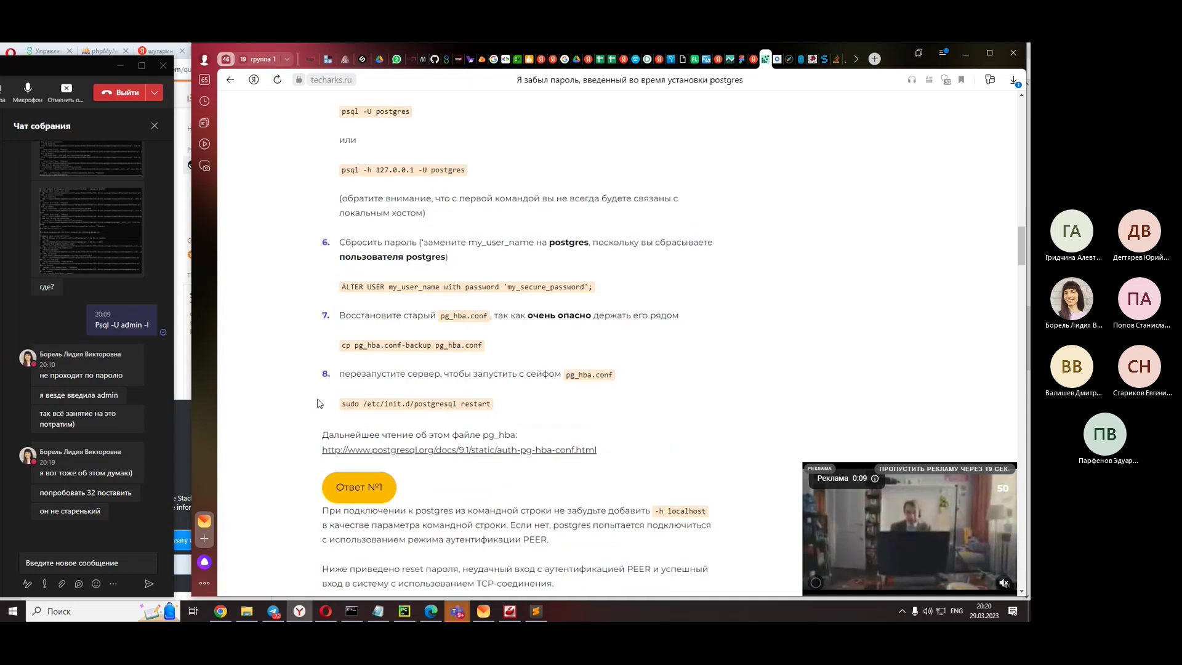
{"action": "scroll", "coordinate": [320, 403], "scroll_direction": "down", "scroll_amount": 6}
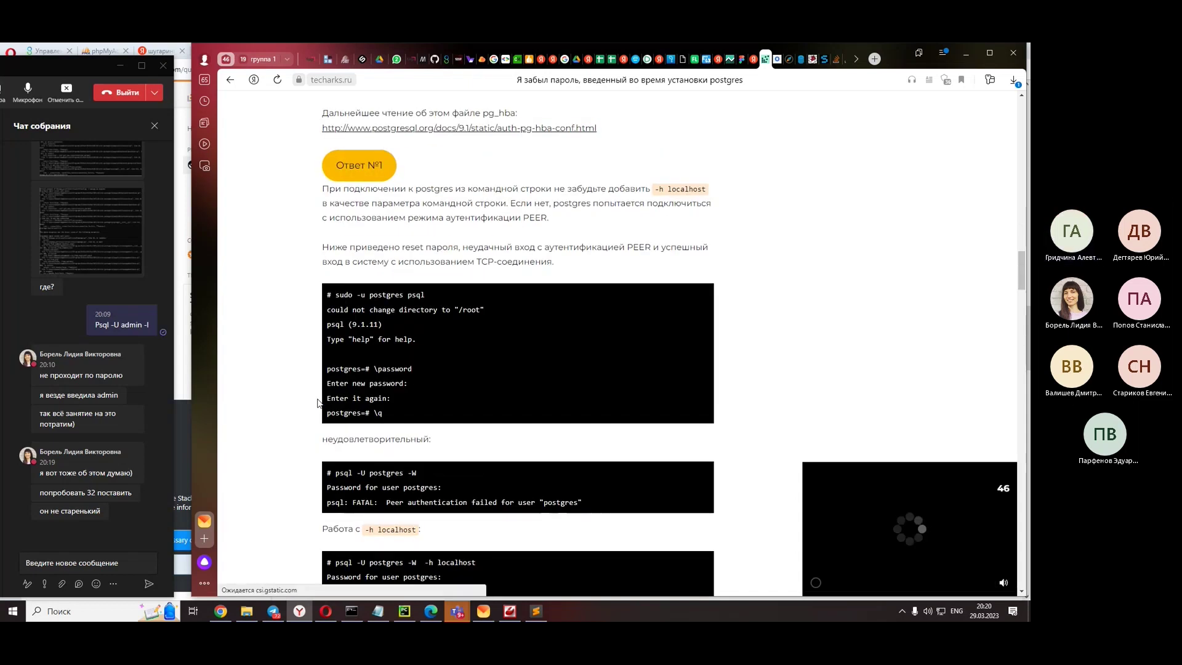
{"action": "scroll", "coordinate": [320, 403], "scroll_direction": "down", "scroll_amount": 1}
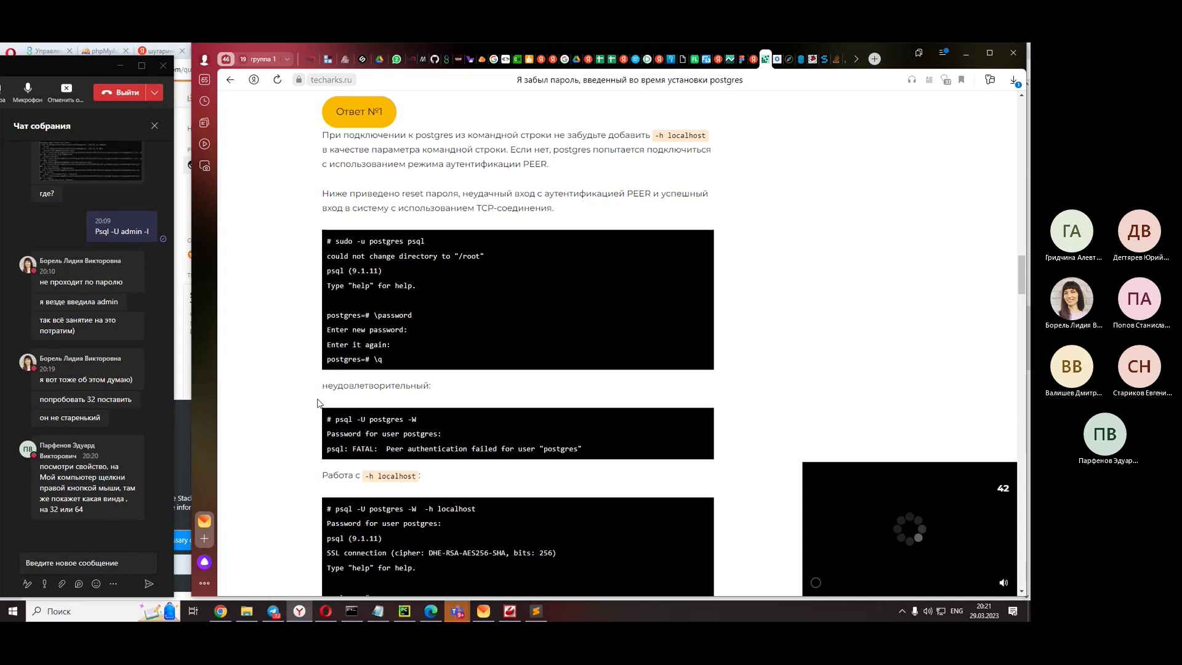
{"action": "scroll", "coordinate": [319, 404], "scroll_direction": "down", "scroll_amount": 3}
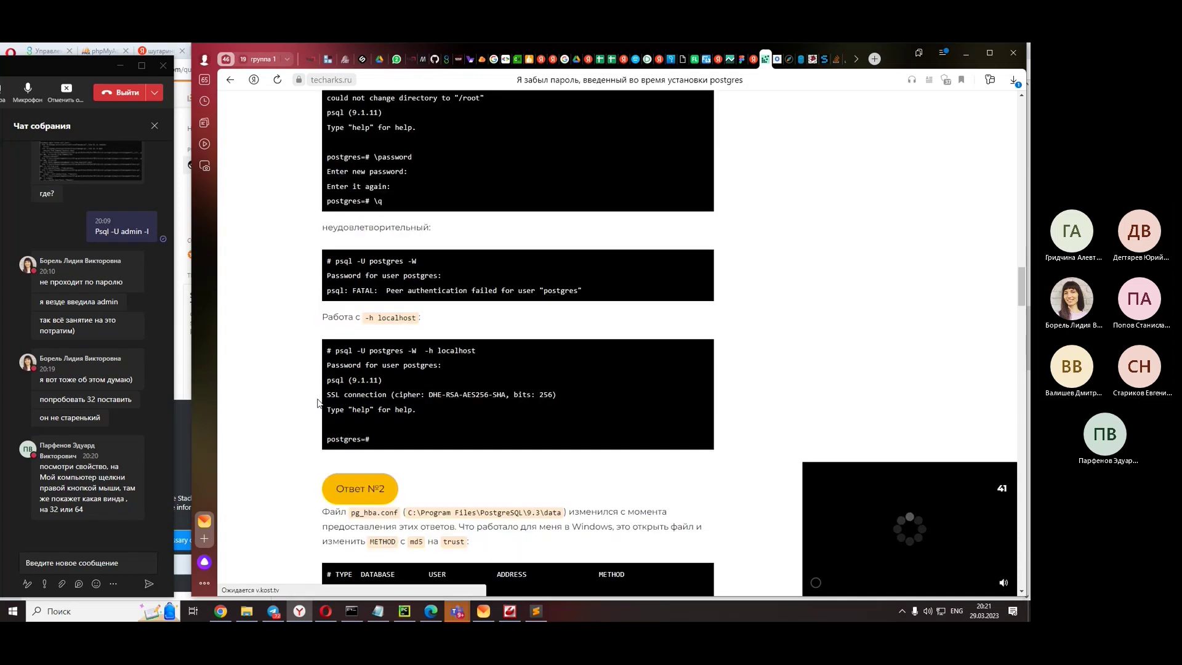
{"action": "scroll", "coordinate": [318, 403], "scroll_direction": "down", "scroll_amount": 4}
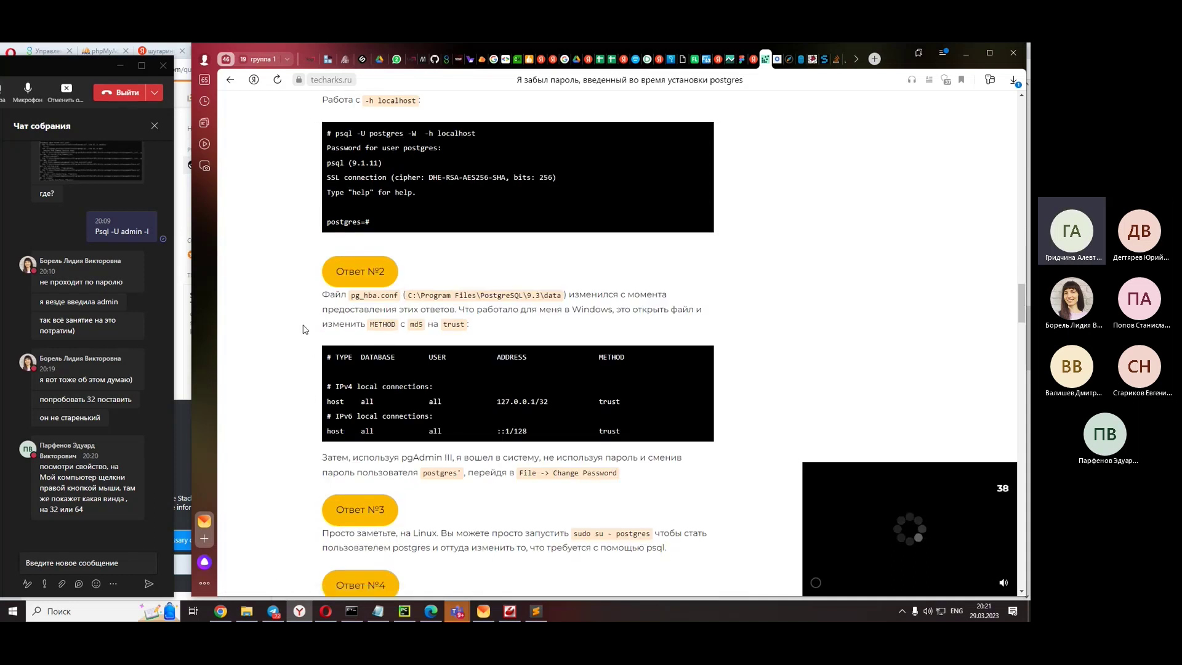
{"action": "scroll", "coordinate": [303, 330], "scroll_direction": "down", "scroll_amount": 6}
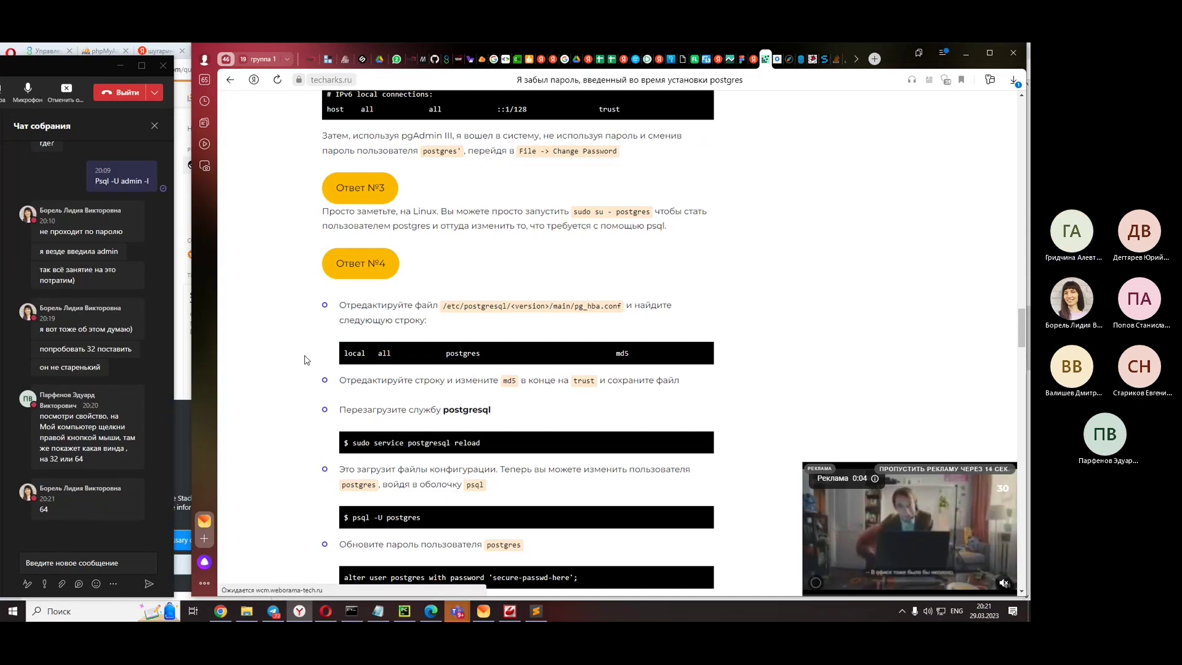
{"action": "scroll", "coordinate": [305, 360], "scroll_direction": "down", "scroll_amount": 1}
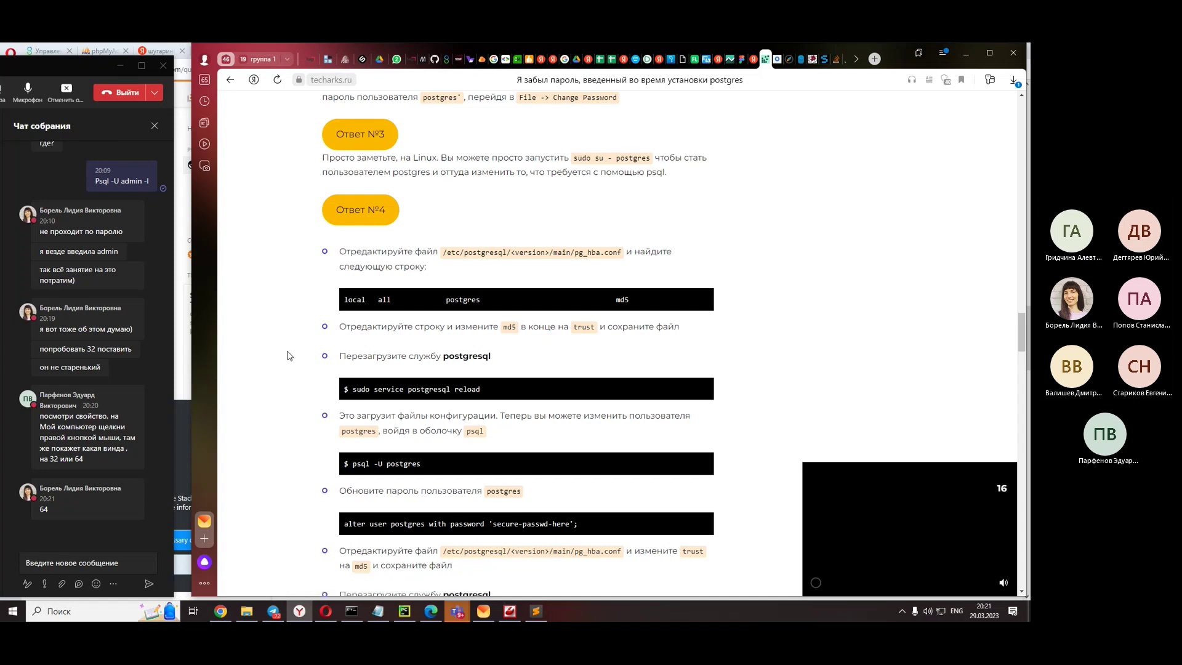
{"action": "scroll", "coordinate": [287, 356], "scroll_direction": "down", "scroll_amount": 3}
{"action": "scroll", "coordinate": [287, 356], "scroll_direction": "down", "scroll_amount": 1}
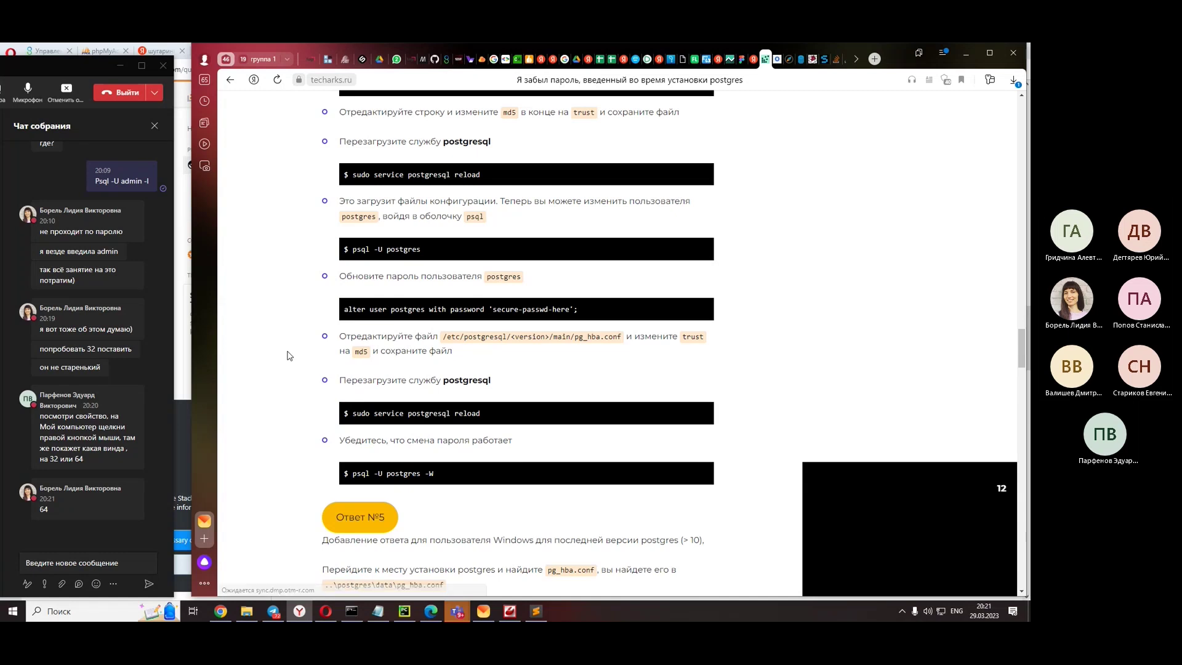
{"action": "scroll", "coordinate": [287, 356], "scroll_direction": "down", "scroll_amount": 1}
{"action": "scroll", "coordinate": [287, 356], "scroll_direction": "down", "scroll_amount": 13}
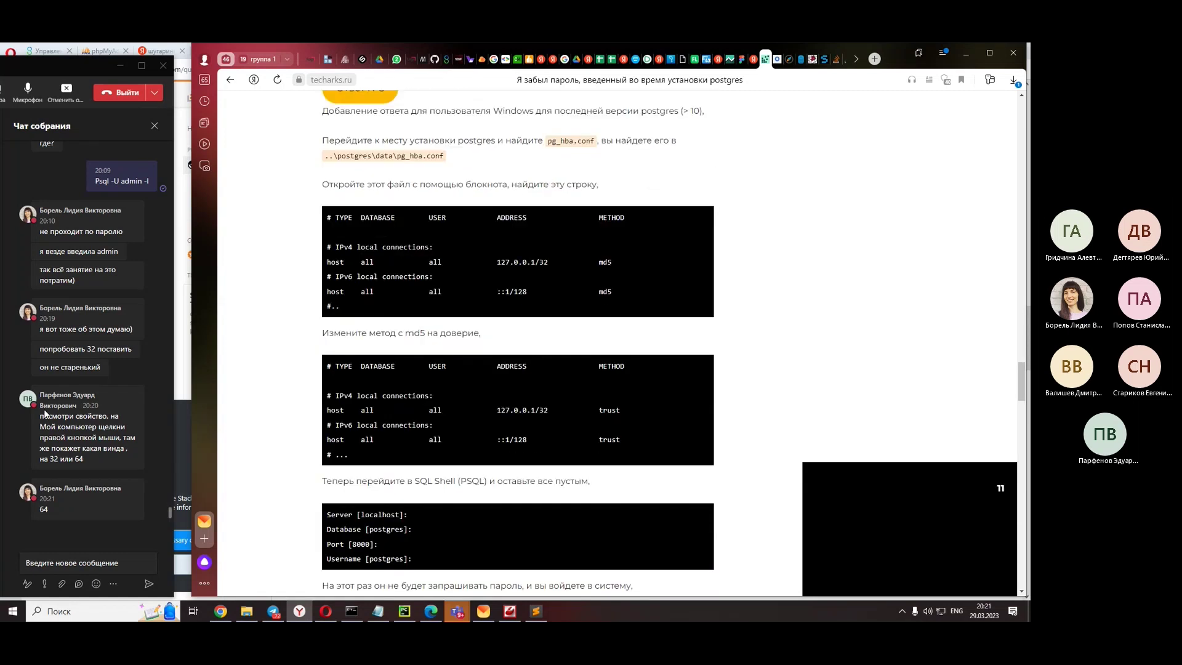
{"action": "left_click", "coordinate": [766, 59]}
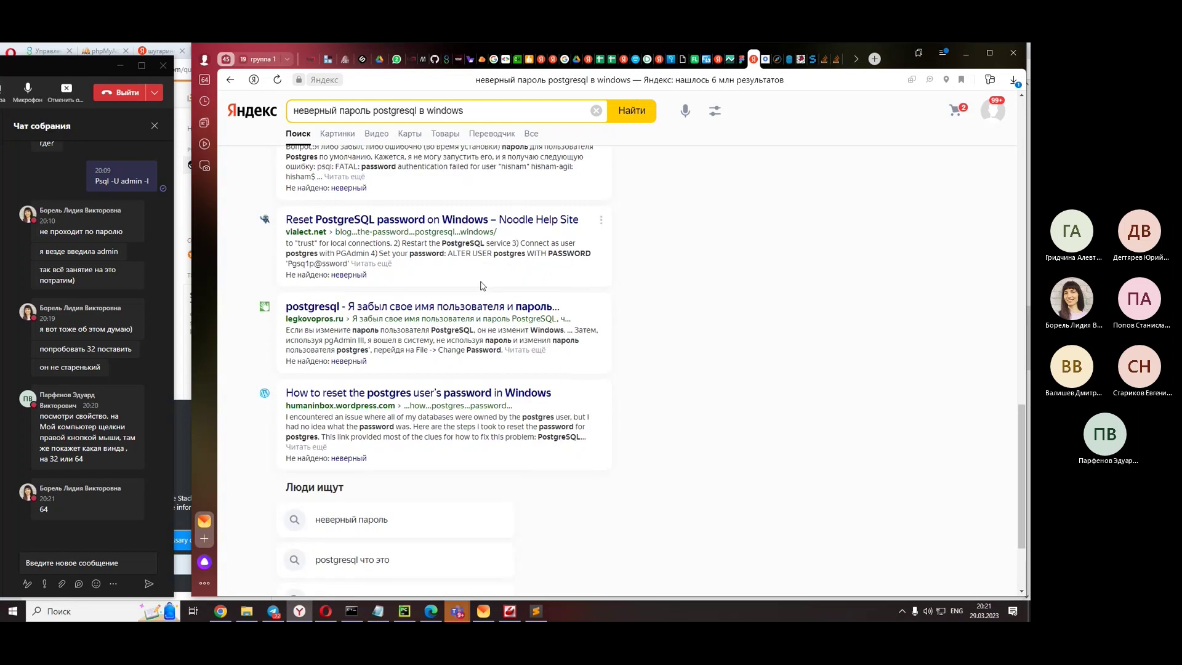
{"action": "left_click", "coordinate": [474, 308]}
{"action": "scroll", "coordinate": [474, 308], "scroll_direction": "down", "scroll_amount": 5}
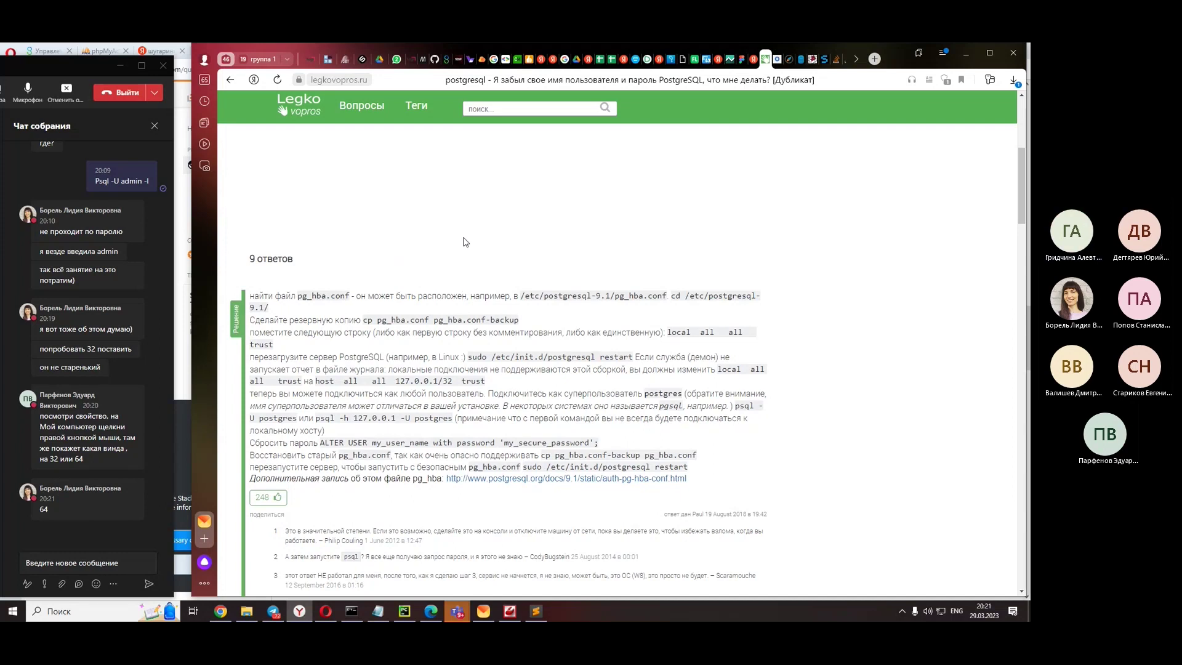
{"action": "scroll", "coordinate": [466, 242], "scroll_direction": "down", "scroll_amount": 3}
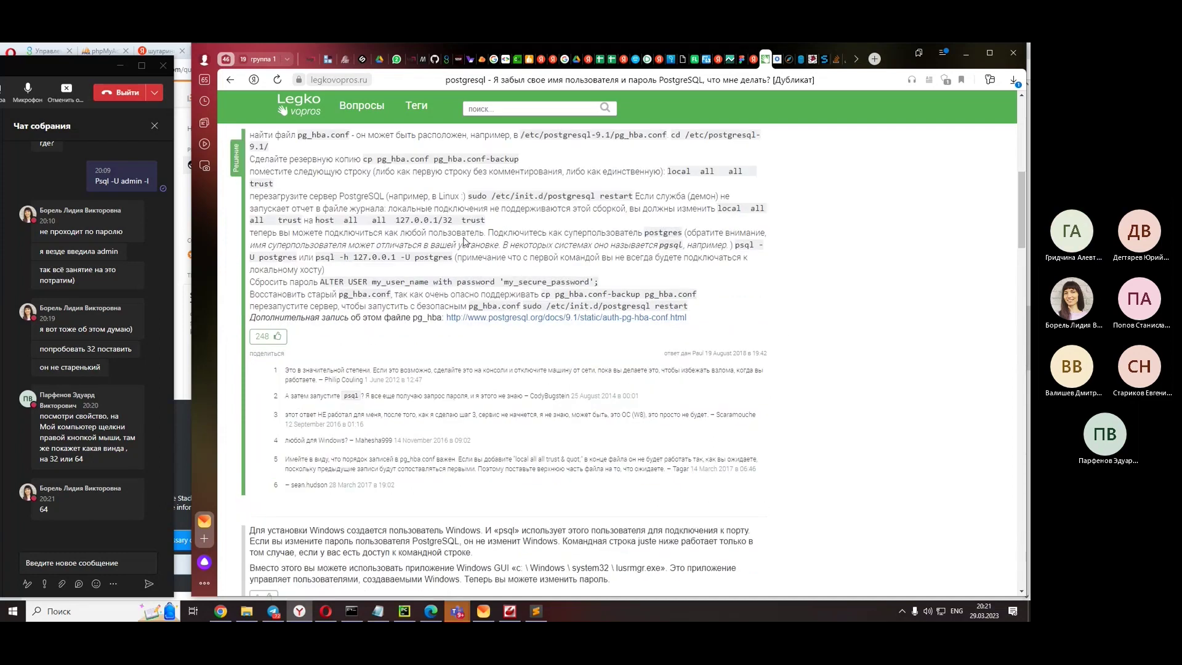
{"action": "scroll", "coordinate": [471, 234], "scroll_direction": "down", "scroll_amount": 5}
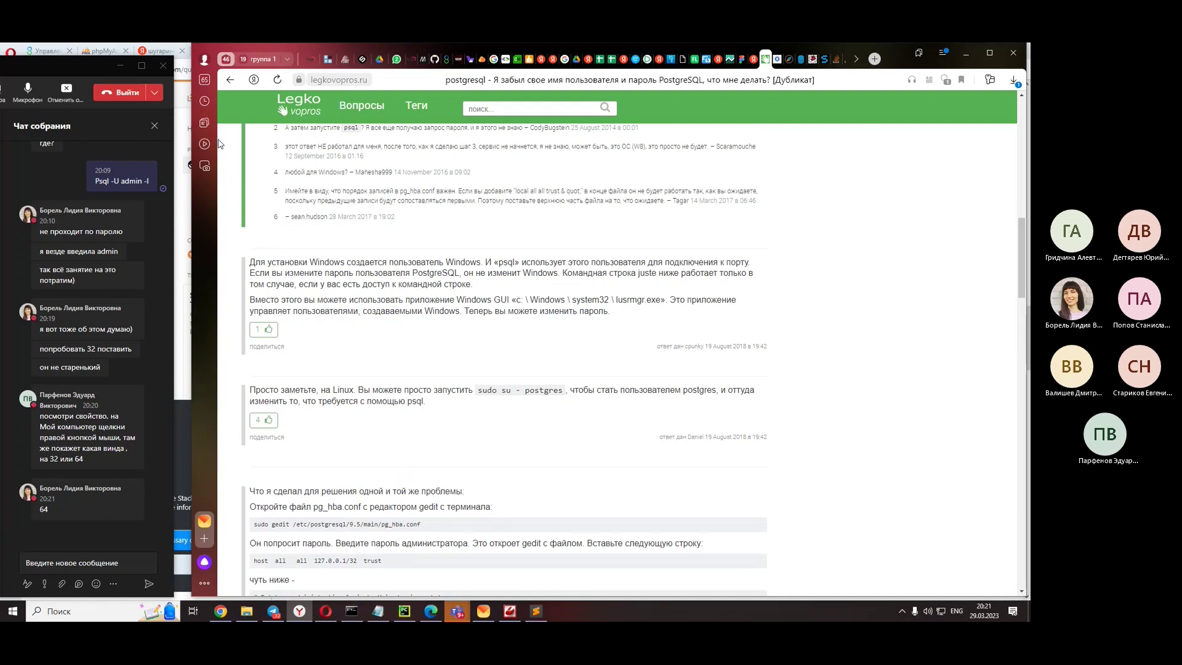
{"action": "scroll", "coordinate": [309, 503], "scroll_direction": "down", "scroll_amount": 5}
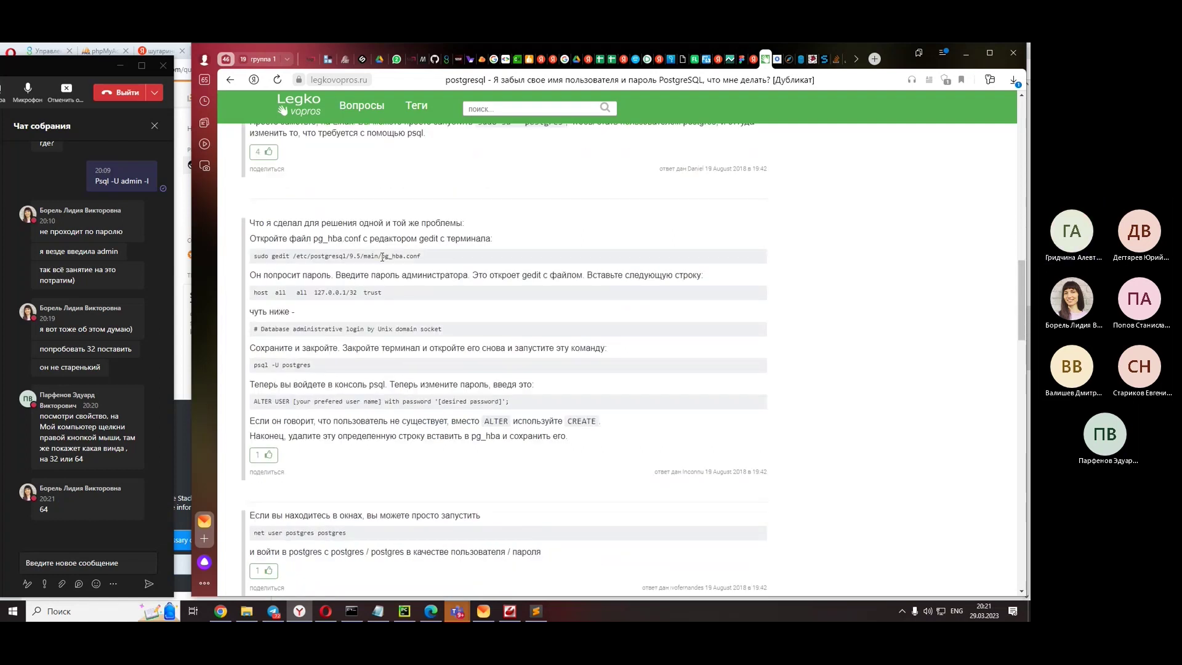
{"action": "left_click", "coordinate": [229, 80]}
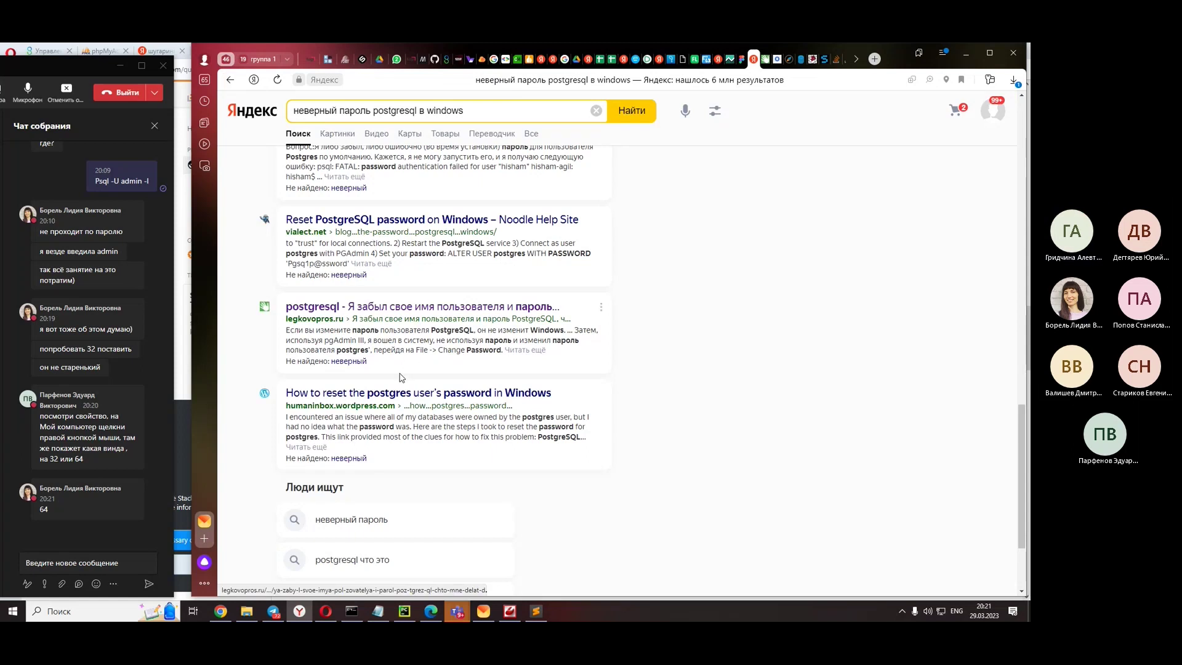
- Open the qastack.ru 'Забытый пароль PostgreSQL для Windows' result from page 2 and scroll to its pg_hba.conf trust steps
{"action": "scroll", "coordinate": [401, 377], "scroll_direction": "down", "scroll_amount": 5}
{"action": "left_click", "coordinate": [320, 517]}
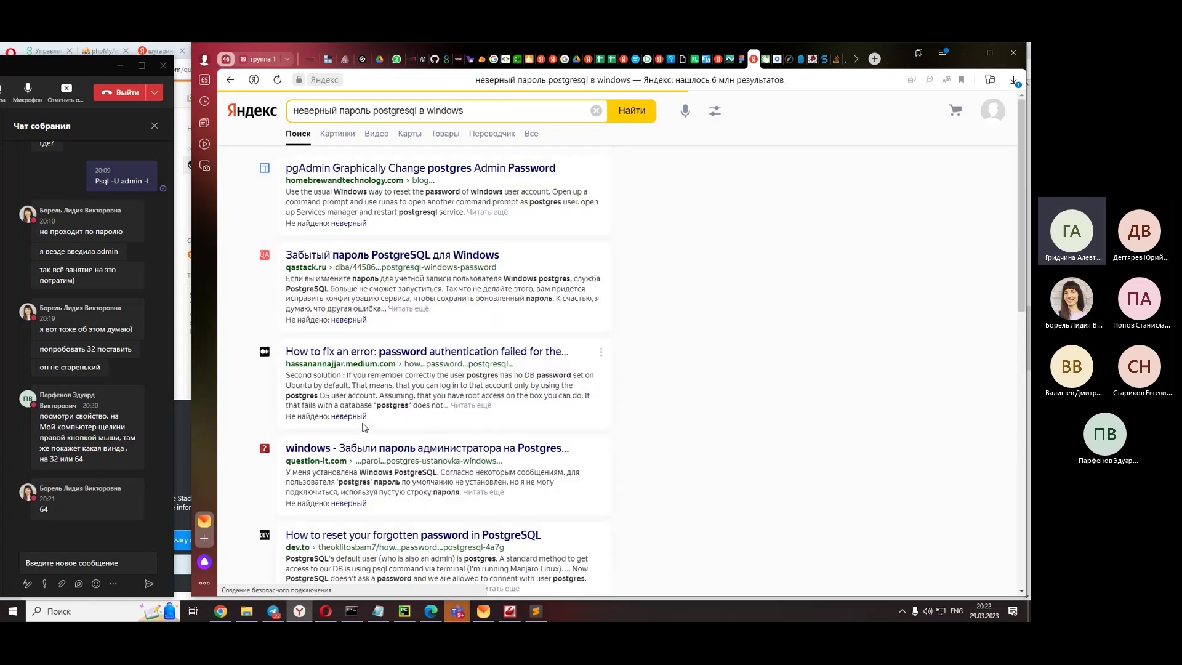
{"action": "left_click", "coordinate": [439, 256]}
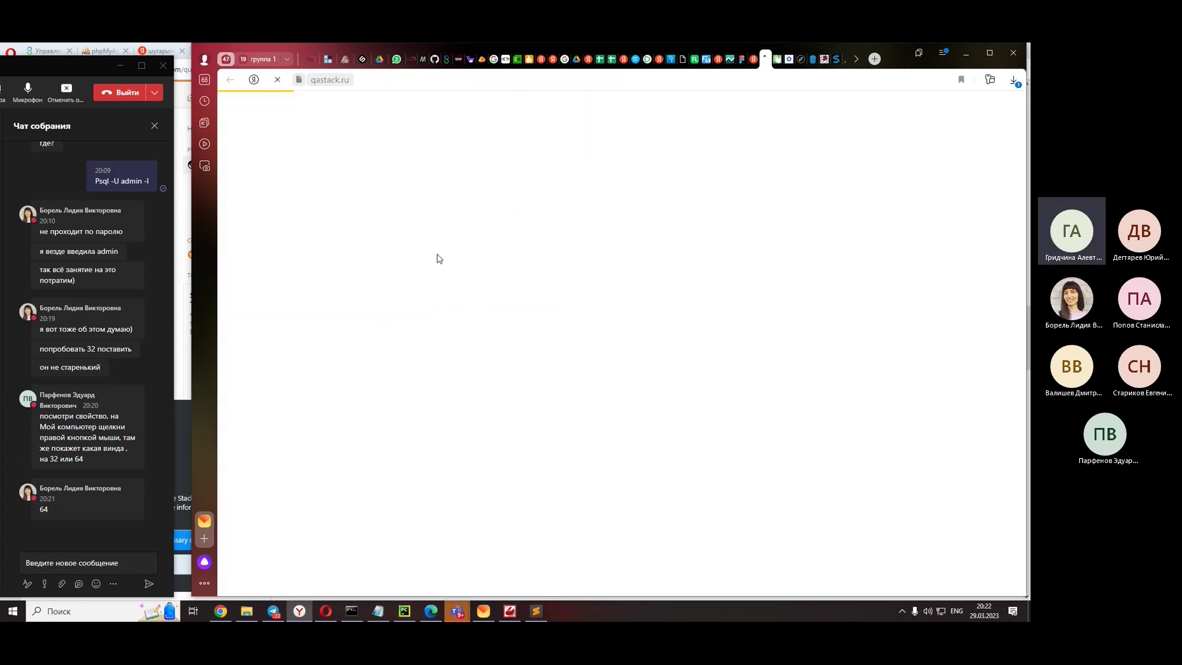
{"action": "scroll", "coordinate": [438, 266], "scroll_direction": "down", "scroll_amount": 4}
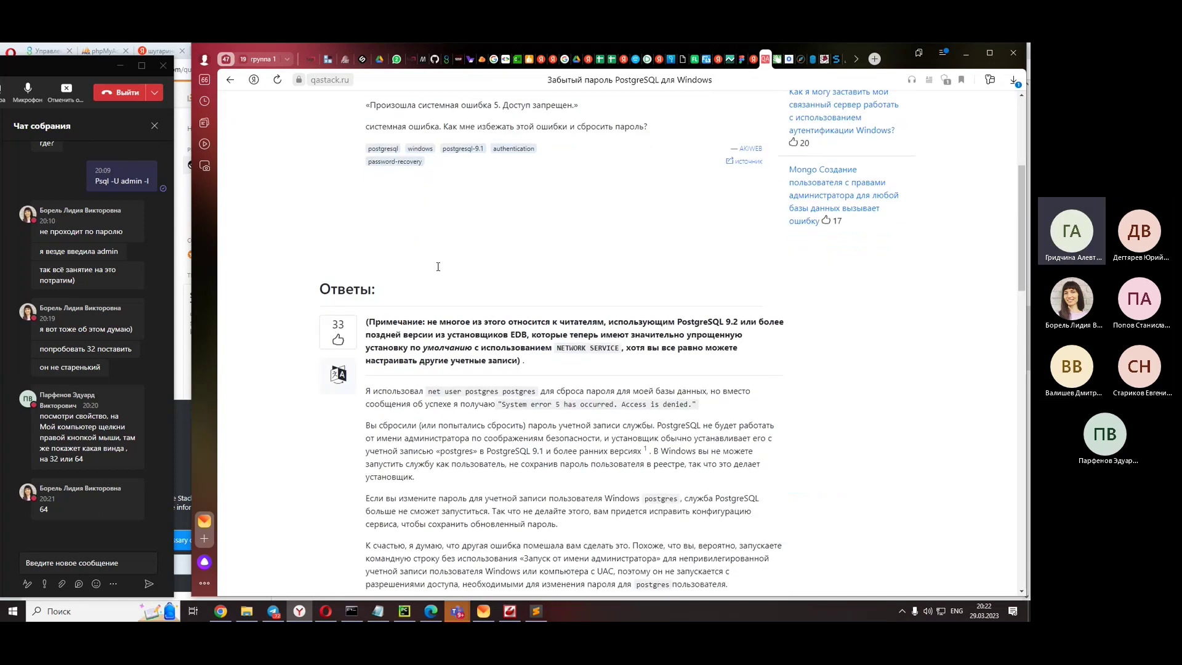
{"action": "scroll", "coordinate": [438, 266], "scroll_direction": "up", "scroll_amount": 5}
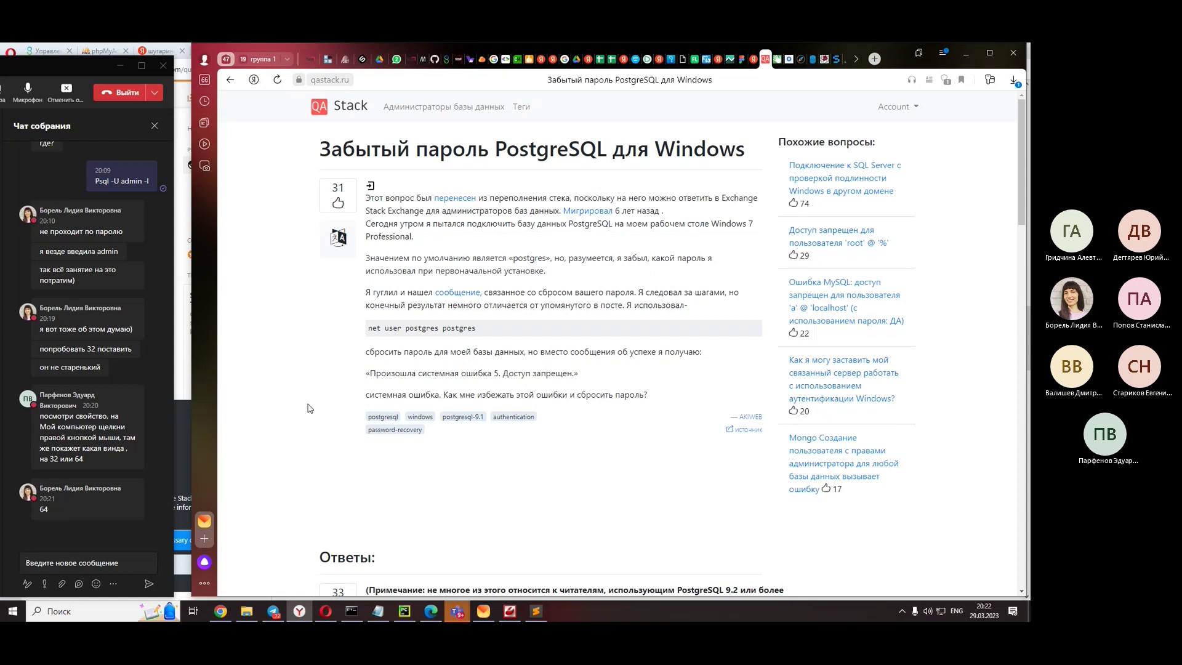
{"action": "scroll", "coordinate": [309, 409], "scroll_direction": "down", "scroll_amount": 7}
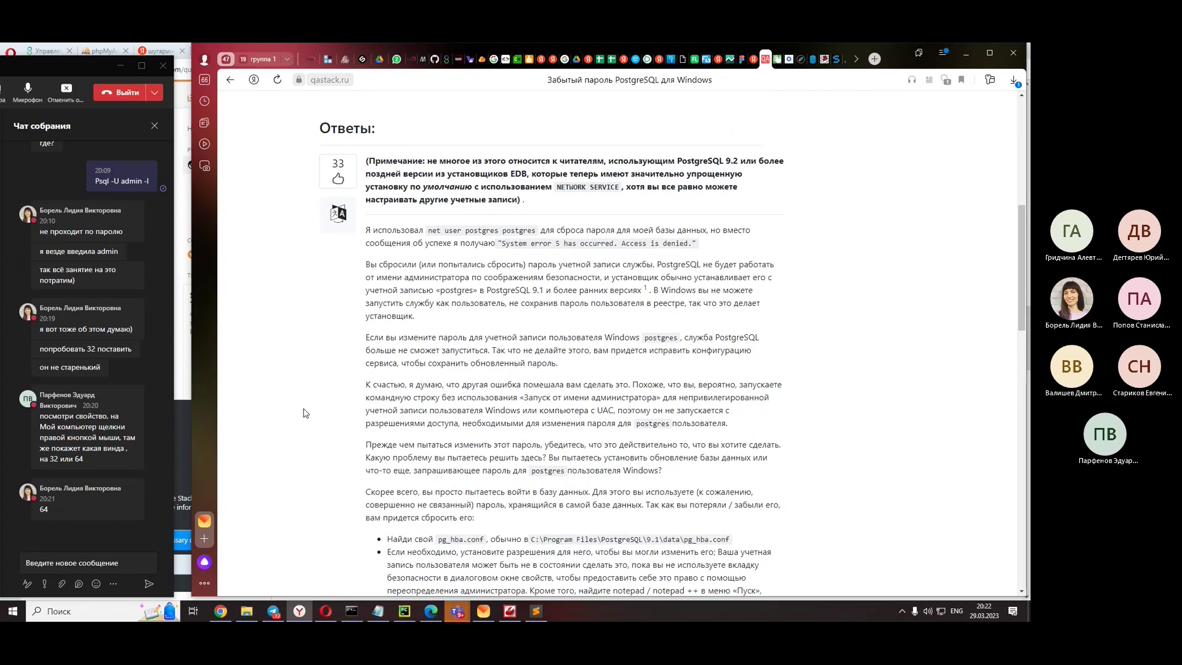
{"action": "scroll", "coordinate": [305, 413], "scroll_direction": "down", "scroll_amount": 3}
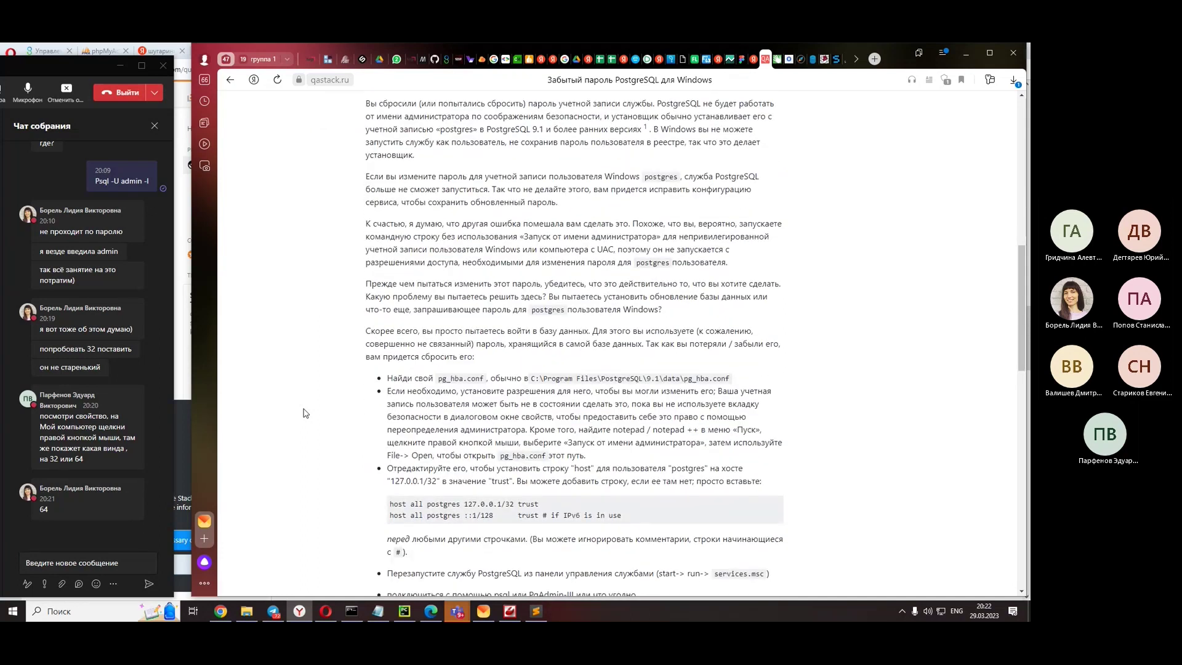
{"action": "scroll", "coordinate": [305, 412], "scroll_direction": "down", "scroll_amount": 2}
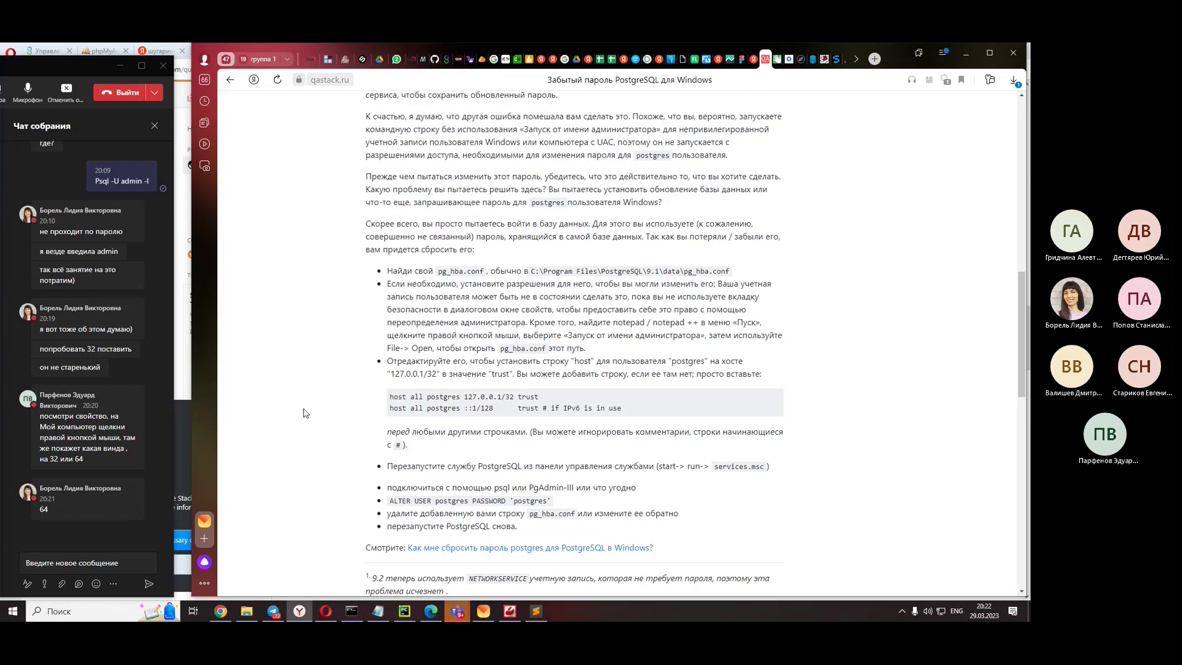
{"action": "scroll", "coordinate": [305, 412], "scroll_direction": "down", "scroll_amount": 2}
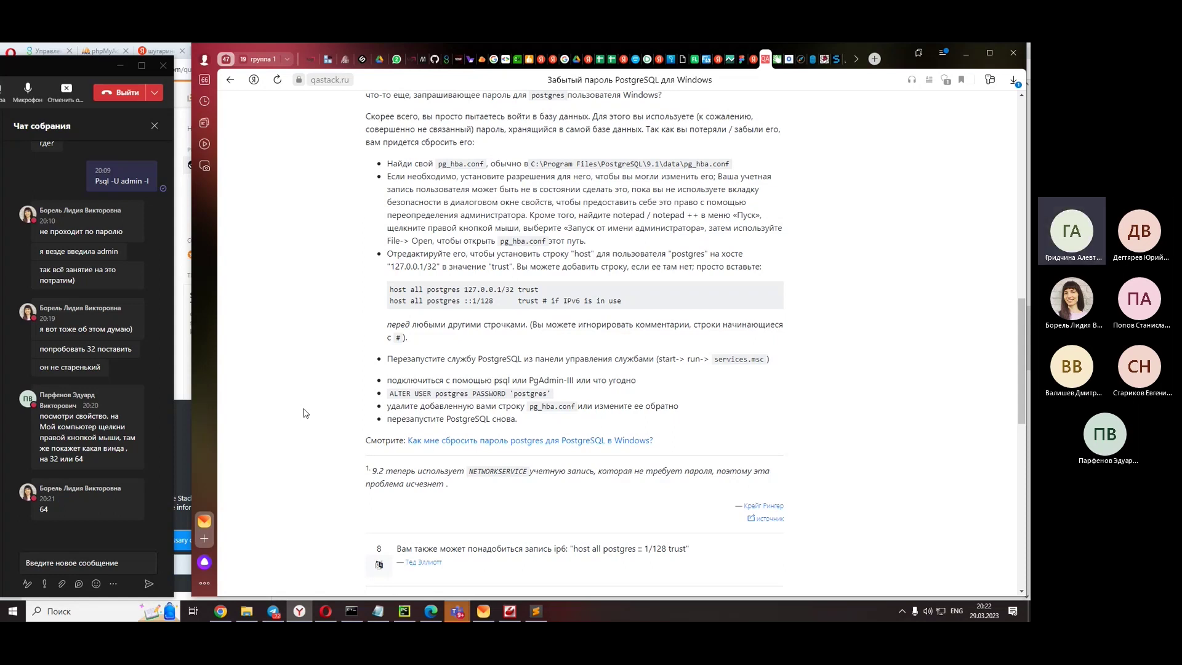
{"action": "scroll", "coordinate": [294, 433], "scroll_direction": "down", "scroll_amount": 1}
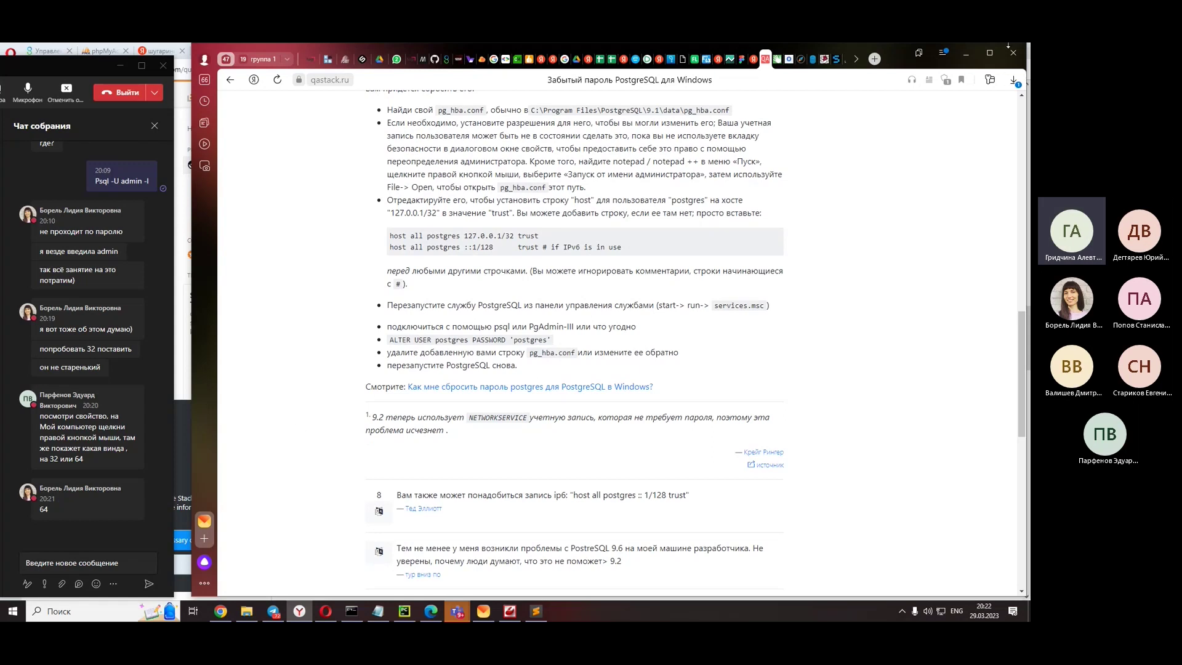
{"action": "left_click", "coordinate": [966, 53]}
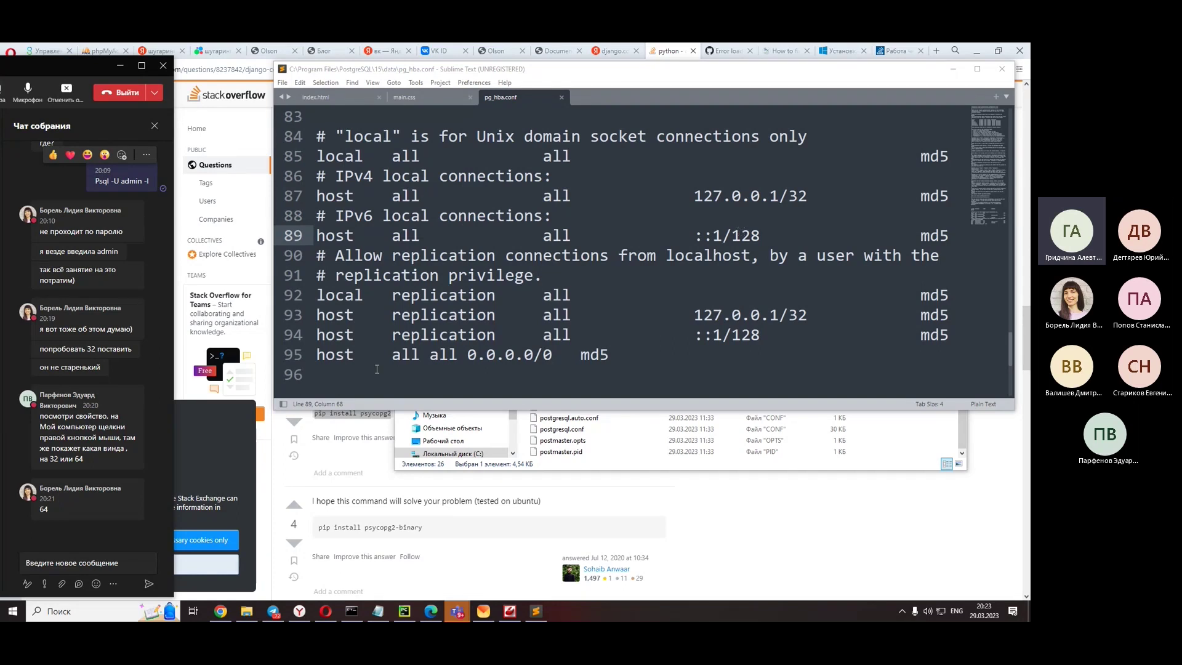
{"action": "left_click", "coordinate": [34, 560]}
{"action": "type", "text": "tru"}
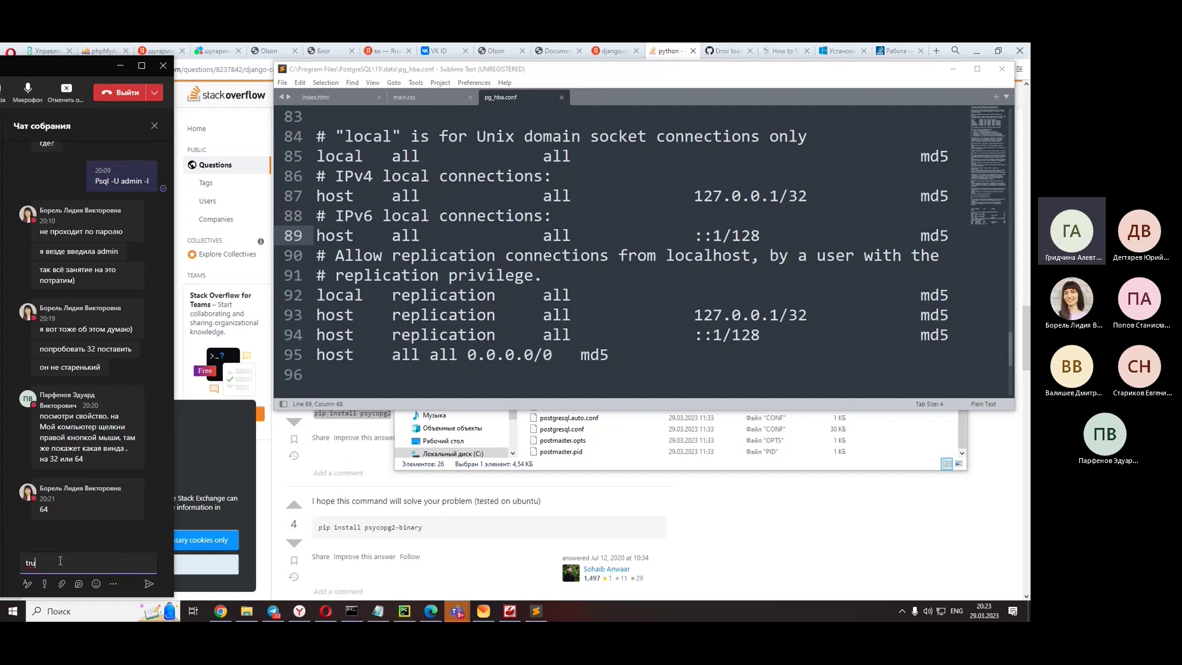
{"action": "type", "text": "st"}
{"action": "key", "text": "Return"}
{"action": "left_click", "coordinate": [768, 540]}
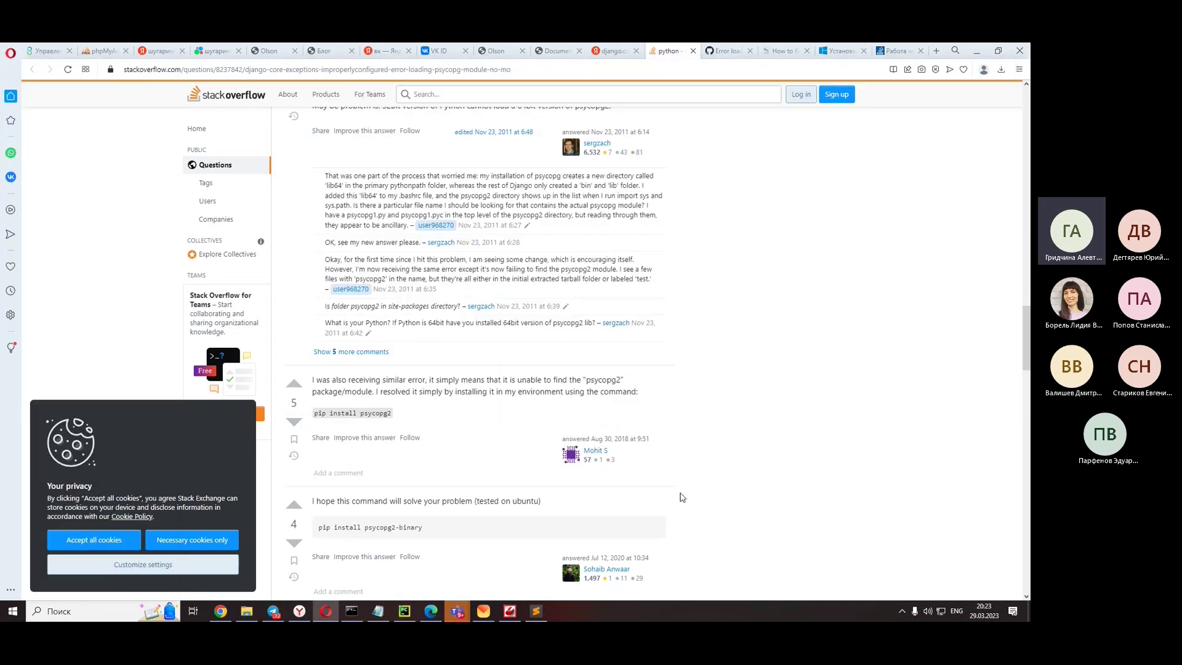
{"action": "scroll", "coordinate": [680, 494], "scroll_direction": "up", "scroll_amount": 3}
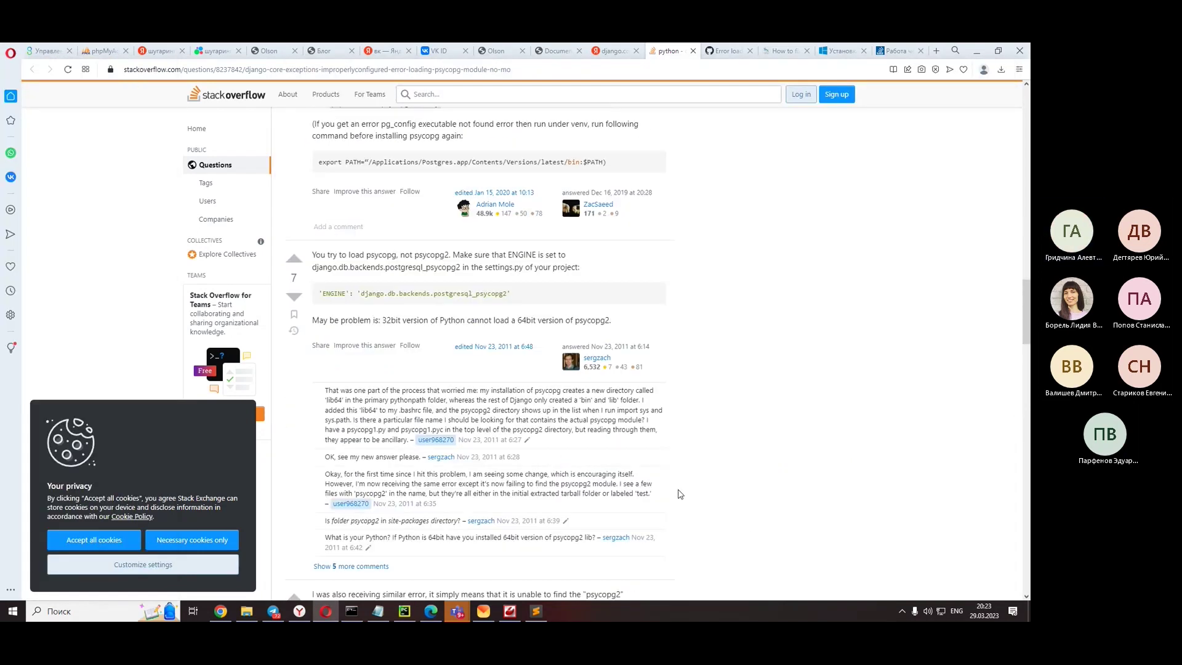
{"action": "scroll", "coordinate": [679, 494], "scroll_direction": "down", "scroll_amount": 3}
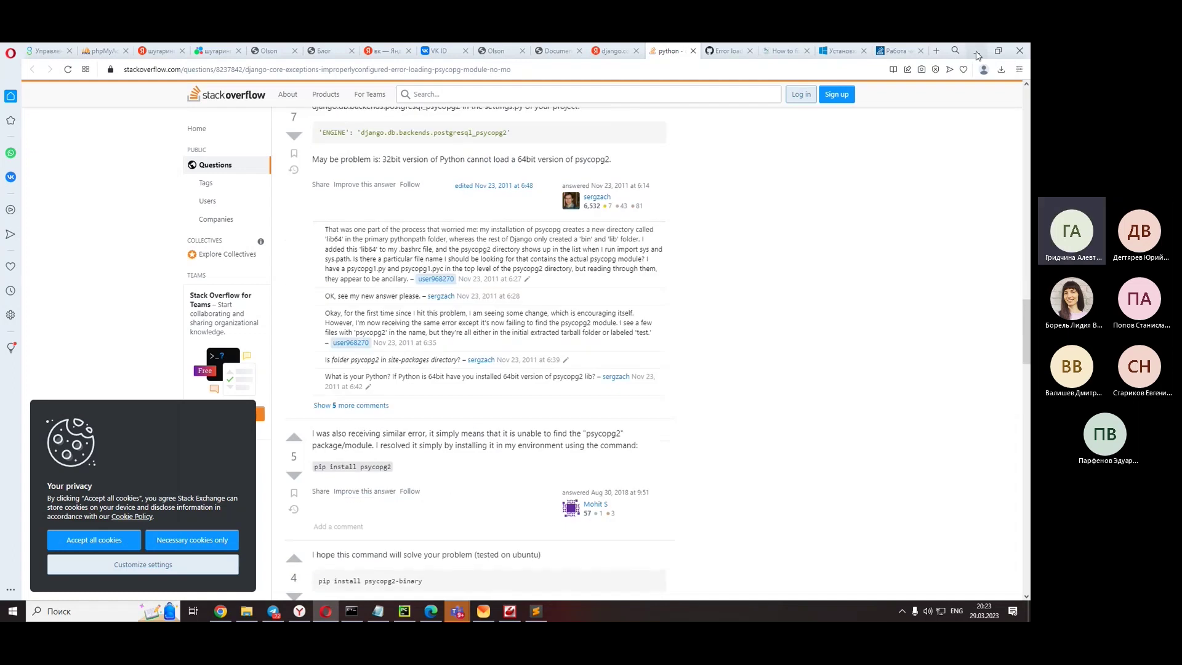
{"action": "left_click", "coordinate": [976, 51]}
{"action": "left_click", "coordinate": [305, 616]}
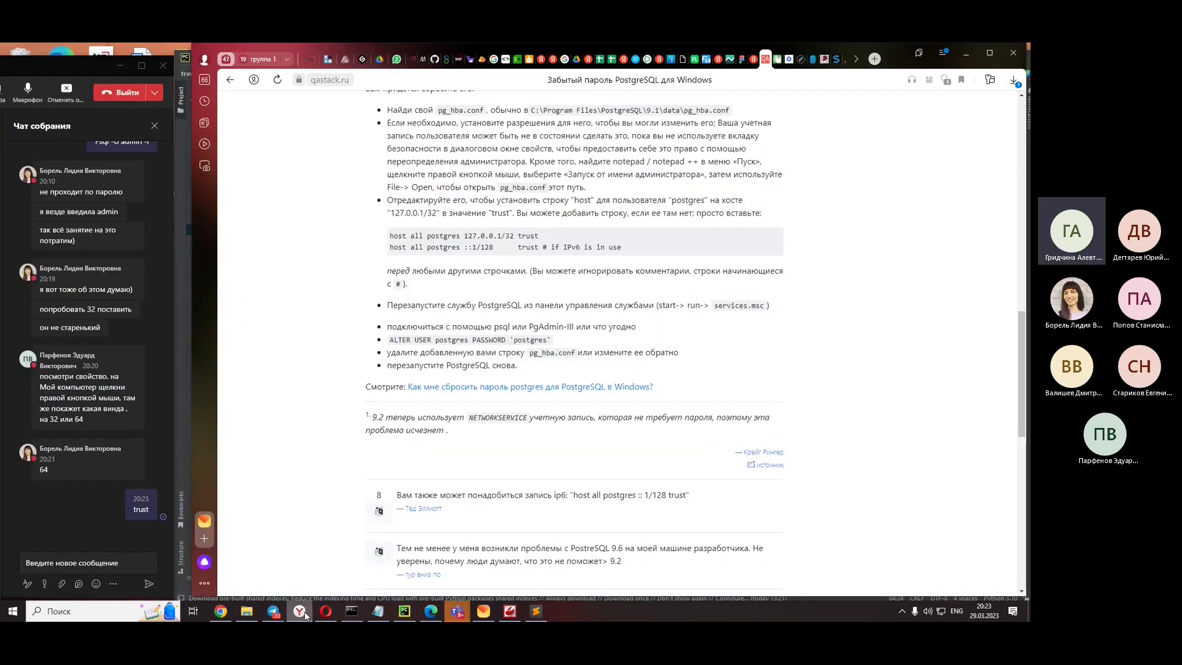
- Switch from the qastack article to pg_hba.conf in Sublime Text, placing the cursor on lines 88–89
{"action": "left_click", "coordinate": [305, 616]}
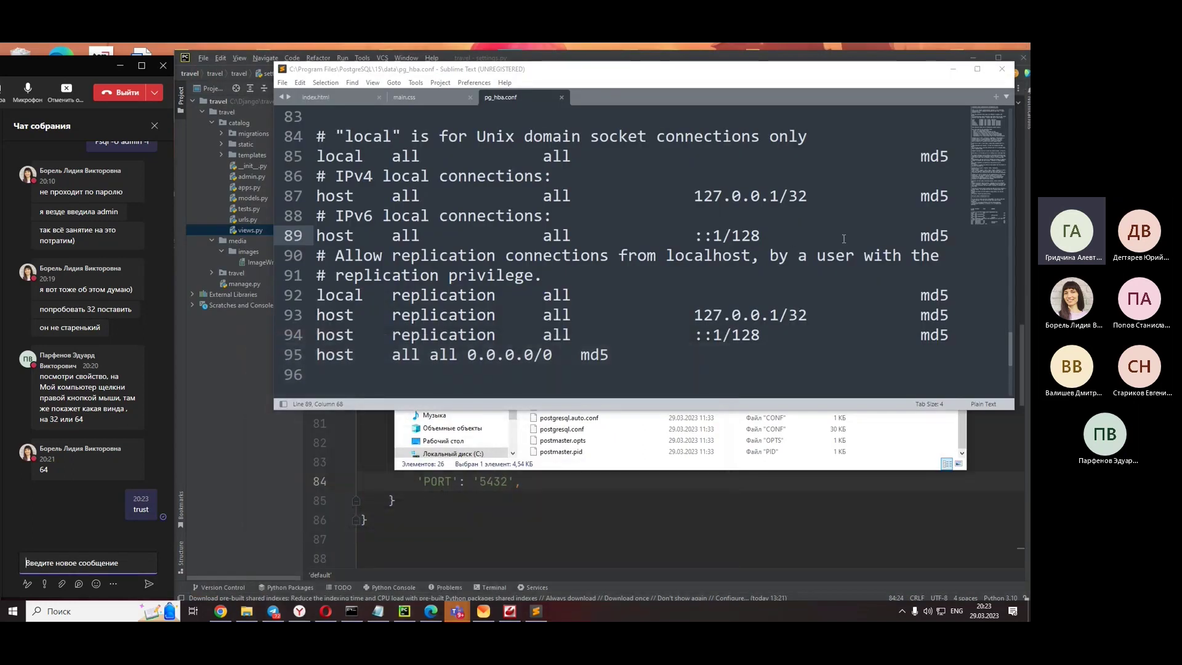
{"action": "left_click", "coordinate": [920, 235]}
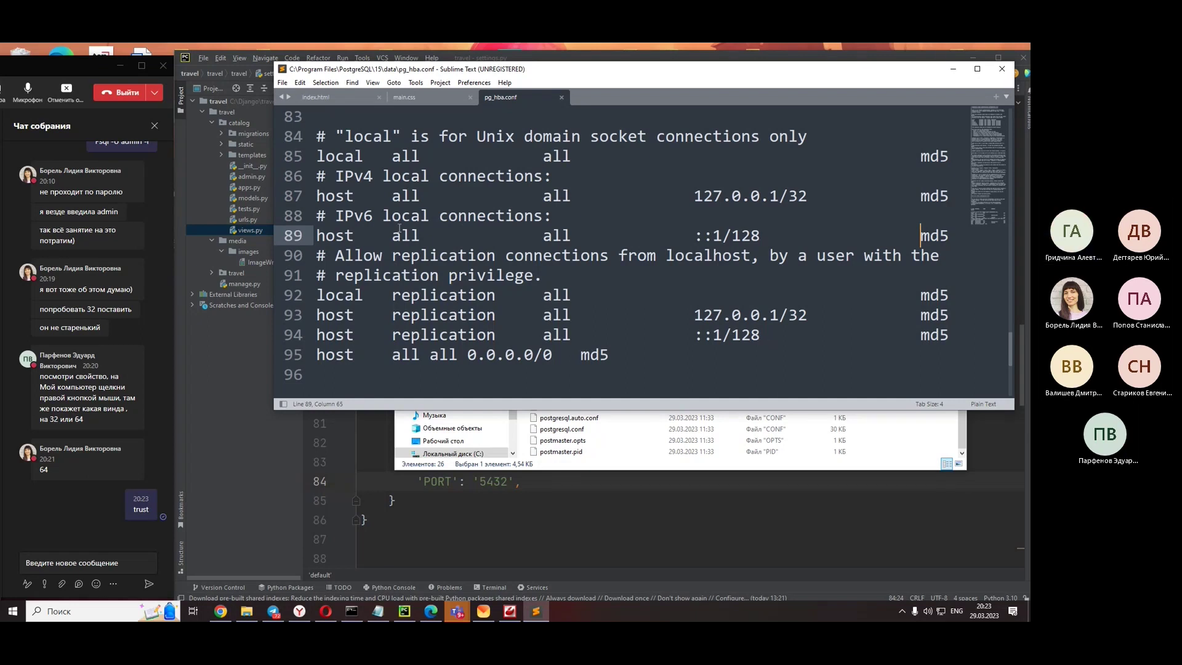
{"action": "left_click", "coordinate": [300, 611]}
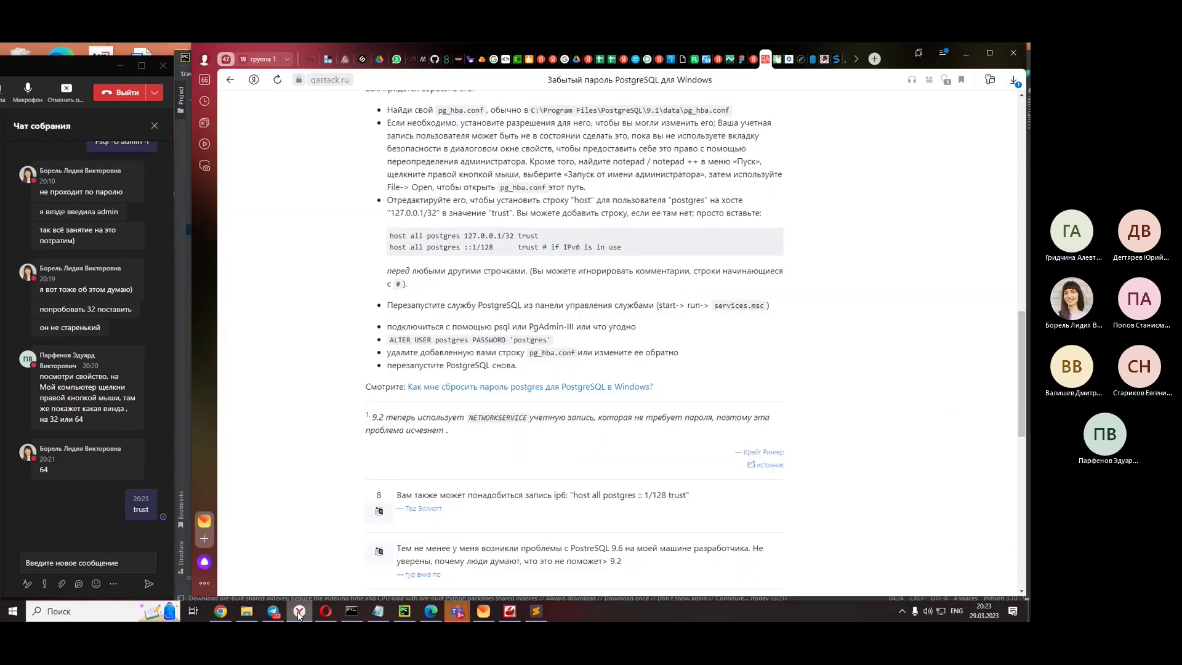
{"action": "left_click", "coordinate": [300, 611]}
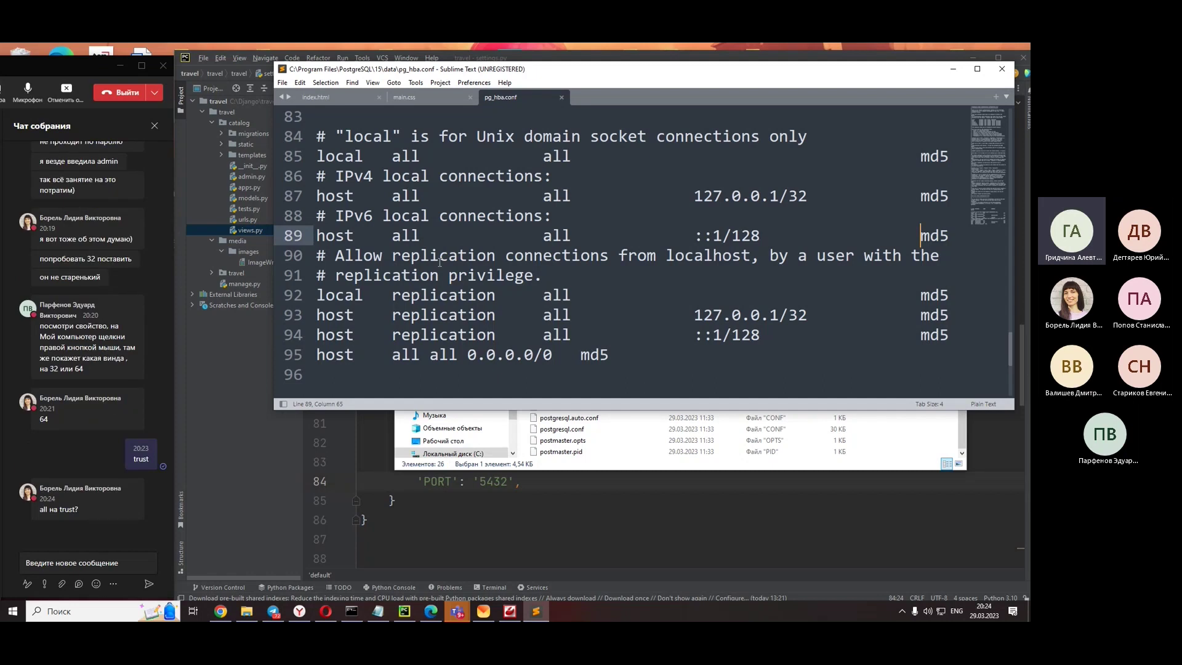
{"action": "left_click", "coordinate": [932, 208]}
- Double-click 'md5' on line 87 to outline every md5, then scroll through the file's entries
{"action": "double_click", "coordinate": [932, 196]}
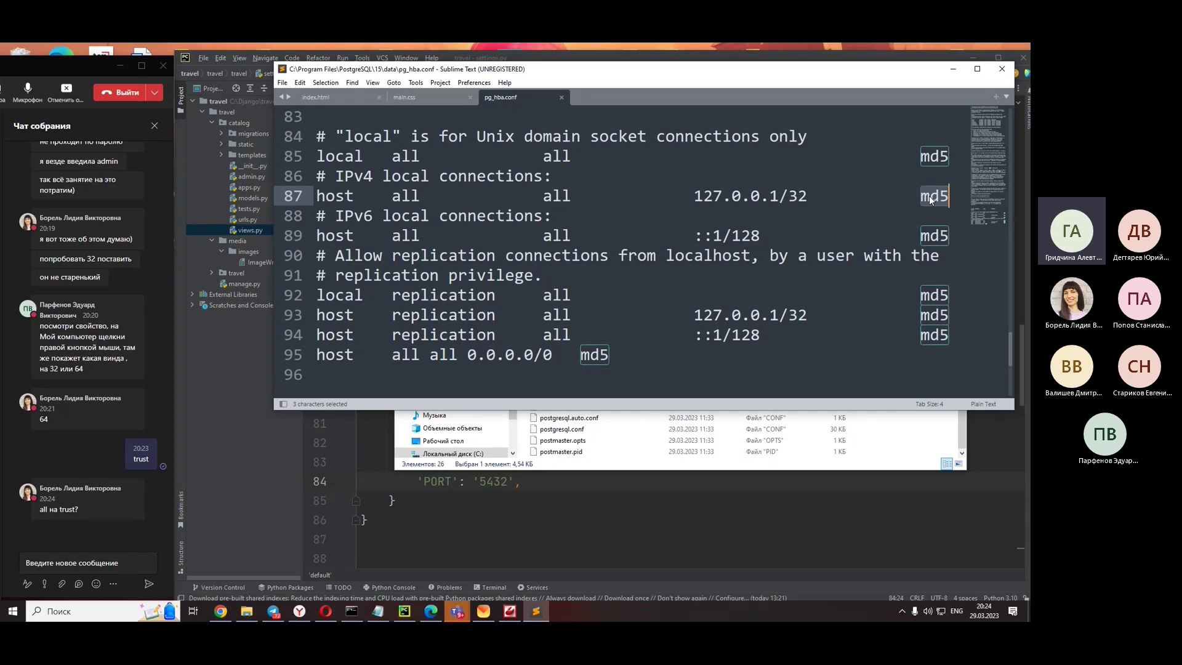
{"action": "scroll", "coordinate": [767, 363], "scroll_direction": "down", "scroll_amount": 2}
{"action": "scroll", "coordinate": [766, 363], "scroll_direction": "up", "scroll_amount": 4}
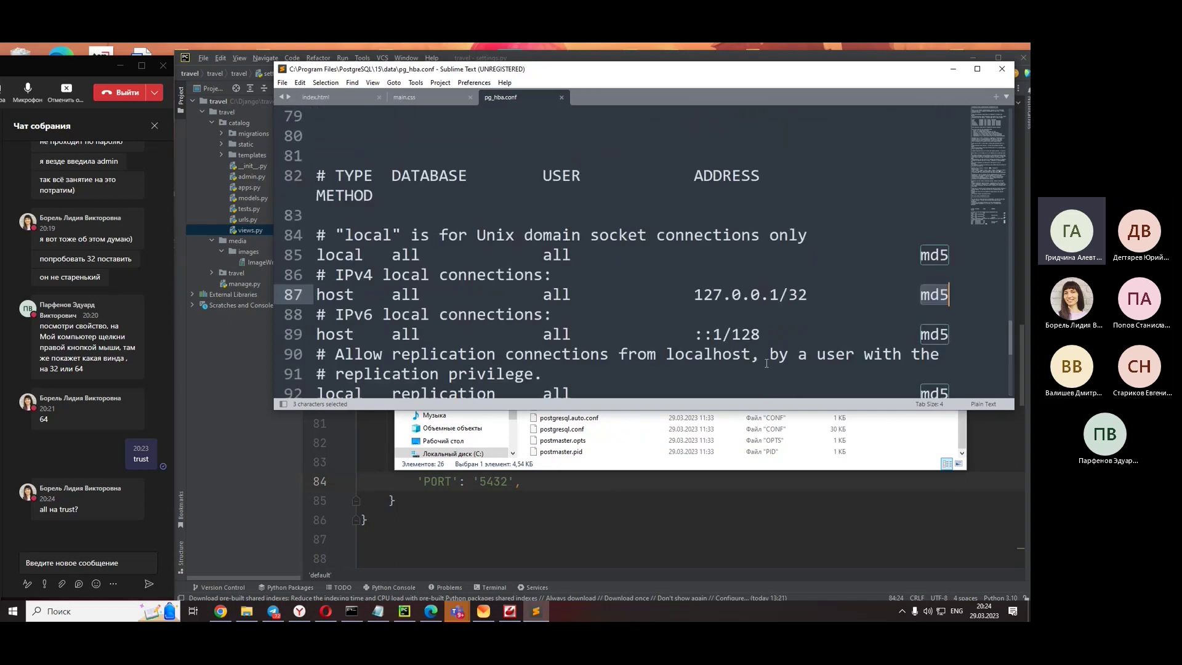
{"action": "scroll", "coordinate": [767, 363], "scroll_direction": "up", "scroll_amount": 1}
{"action": "scroll", "coordinate": [766, 363], "scroll_direction": "up", "scroll_amount": 5}
{"action": "scroll", "coordinate": [767, 364], "scroll_direction": "down", "scroll_amount": 9}
{"action": "scroll", "coordinate": [766, 363], "scroll_direction": "up", "scroll_amount": 2}
{"action": "scroll", "coordinate": [766, 364], "scroll_direction": "up", "scroll_amount": 1}
{"action": "scroll", "coordinate": [767, 363], "scroll_direction": "down", "scroll_amount": 1}
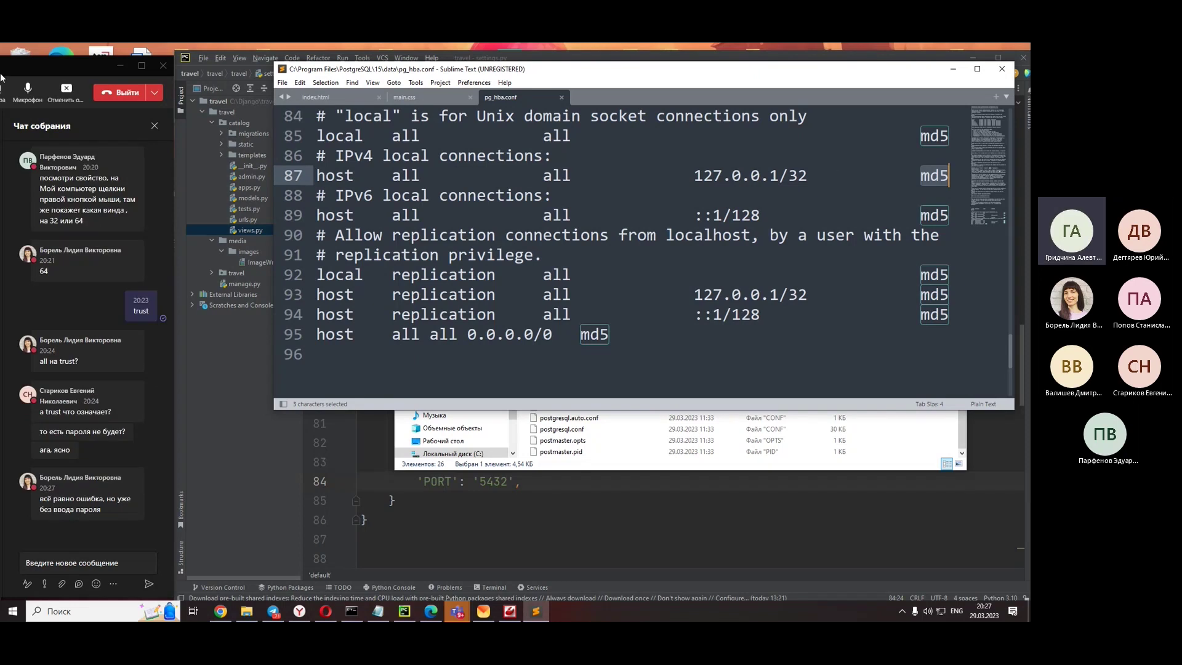
- Review the qastack answer's reset sequence: trust lines, service restart, ALTER USER, reverting pg_hba.conf
{"action": "left_click", "coordinate": [299, 611]}
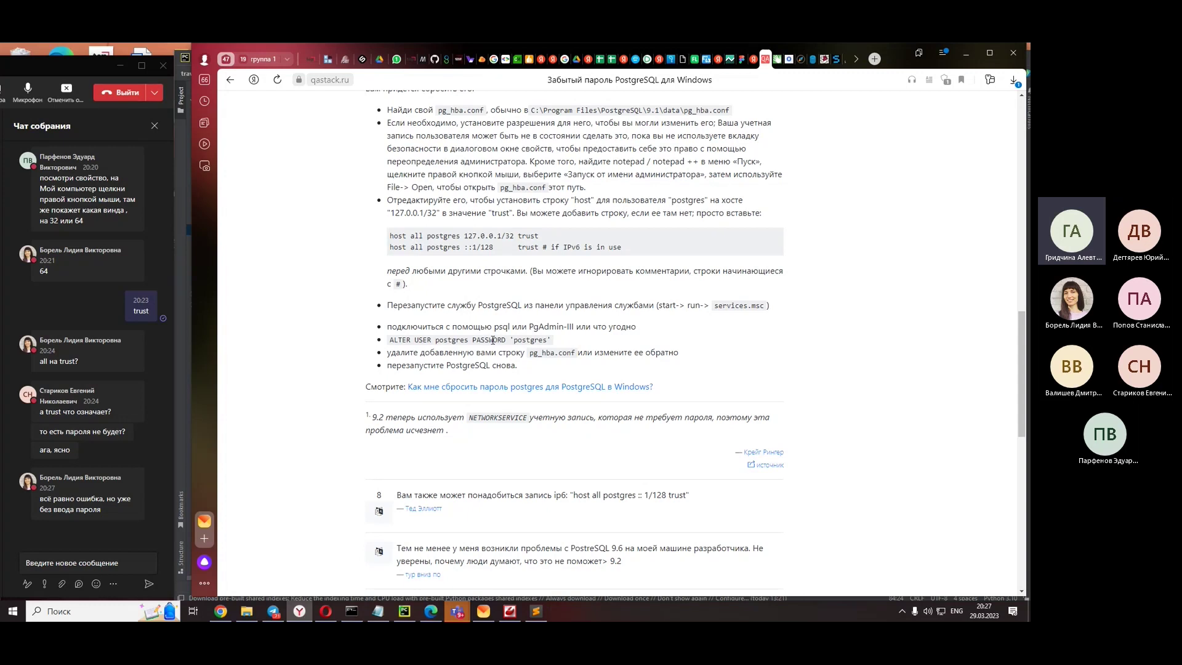
{"action": "scroll", "coordinate": [504, 256], "scroll_direction": "up", "scroll_amount": 1}
{"action": "scroll", "coordinate": [473, 279], "scroll_direction": "up", "scroll_amount": 2}
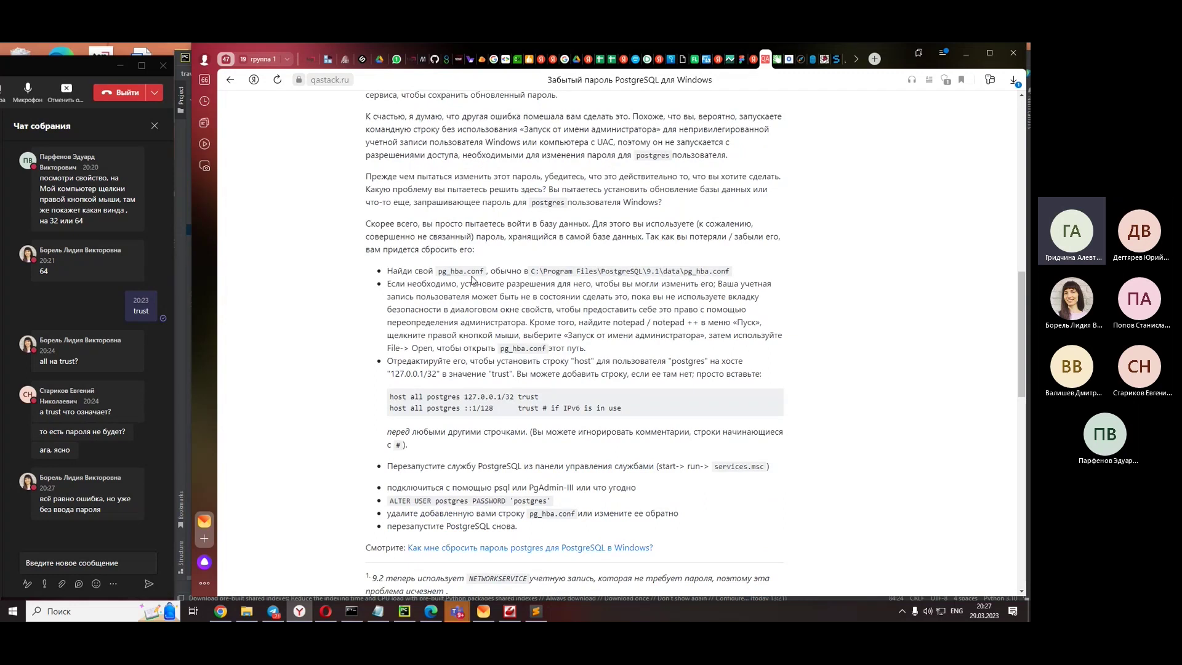
{"action": "scroll", "coordinate": [474, 279], "scroll_direction": "up", "scroll_amount": 1}
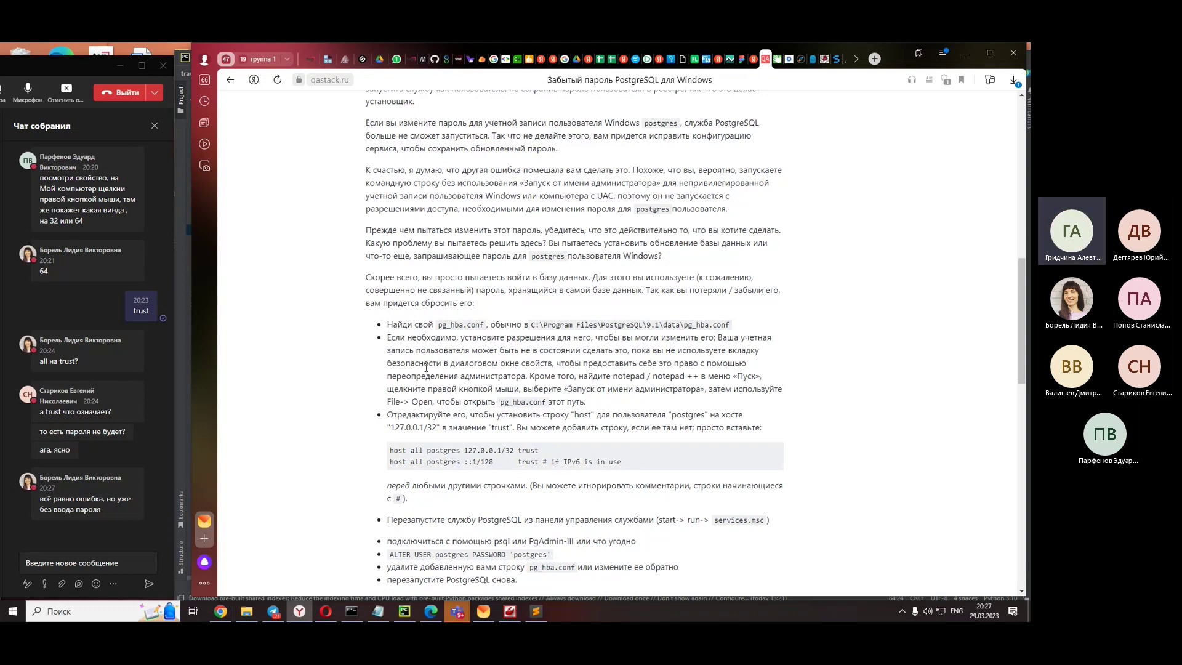
{"action": "scroll", "coordinate": [426, 372], "scroll_direction": "down", "scroll_amount": 3}
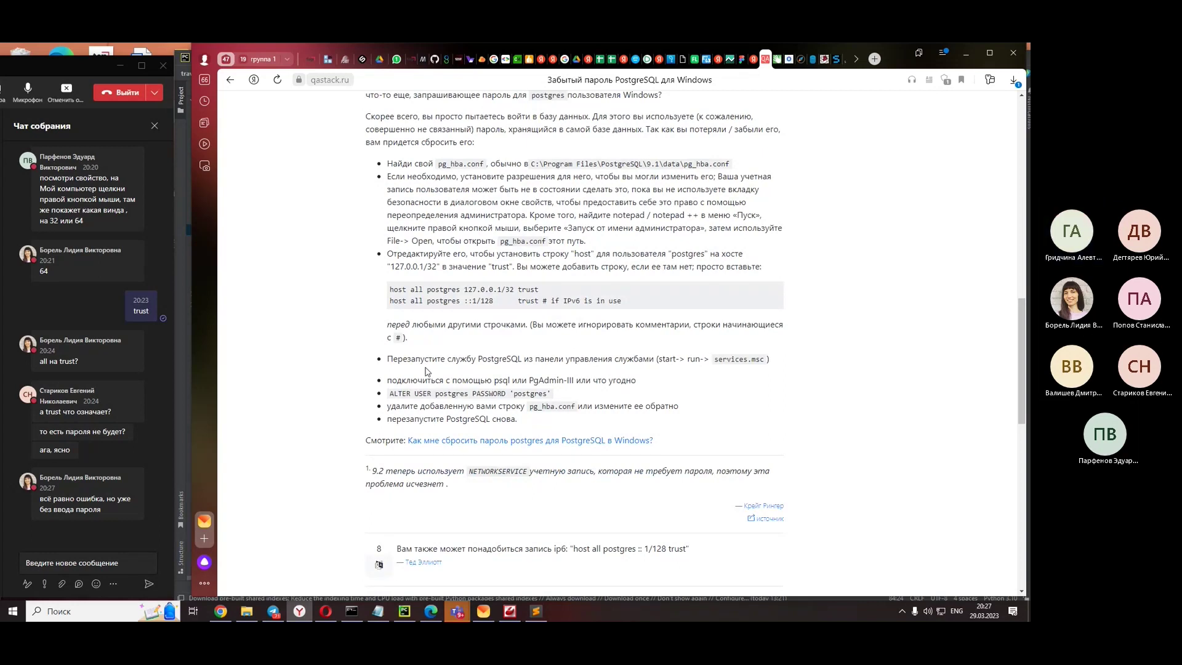
{"action": "scroll", "coordinate": [426, 372], "scroll_direction": "down", "scroll_amount": 1}
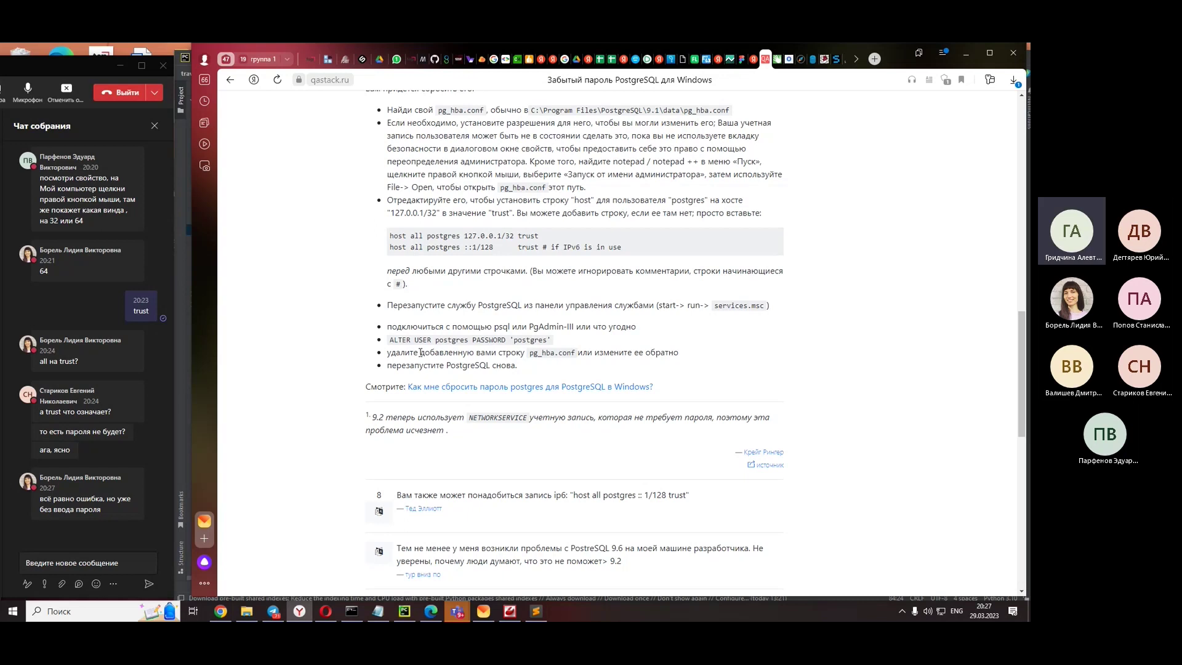
{"action": "key", "text": "super"}
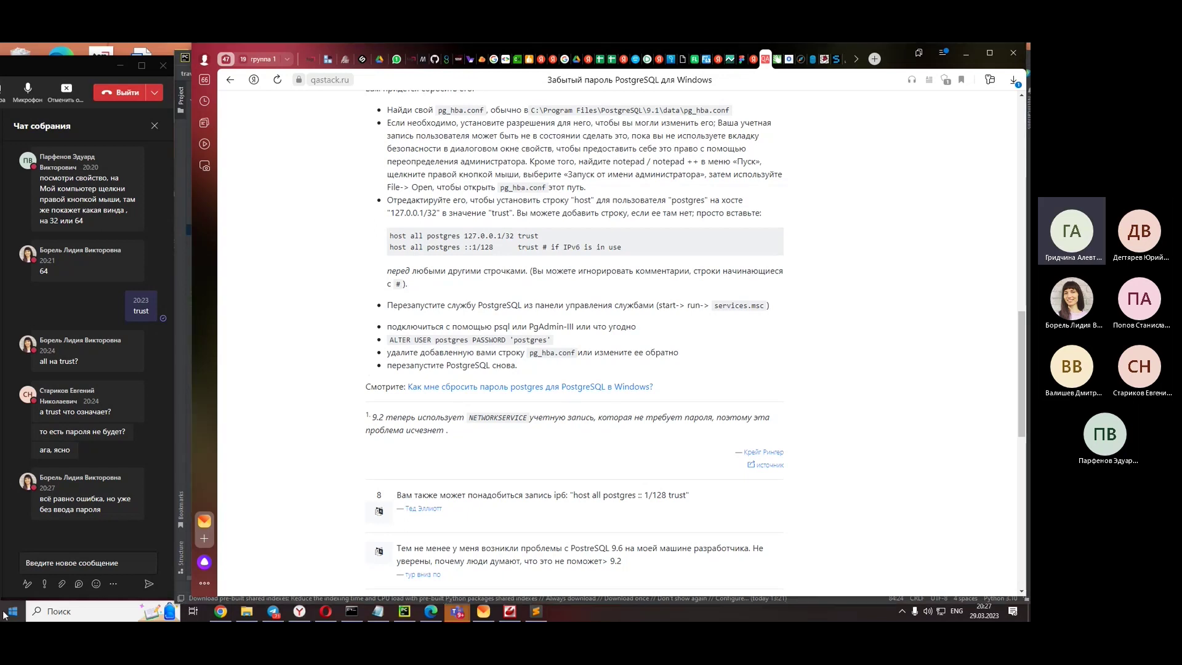
{"action": "scroll", "coordinate": [49, 389], "scroll_direction": "down", "scroll_amount": 5}
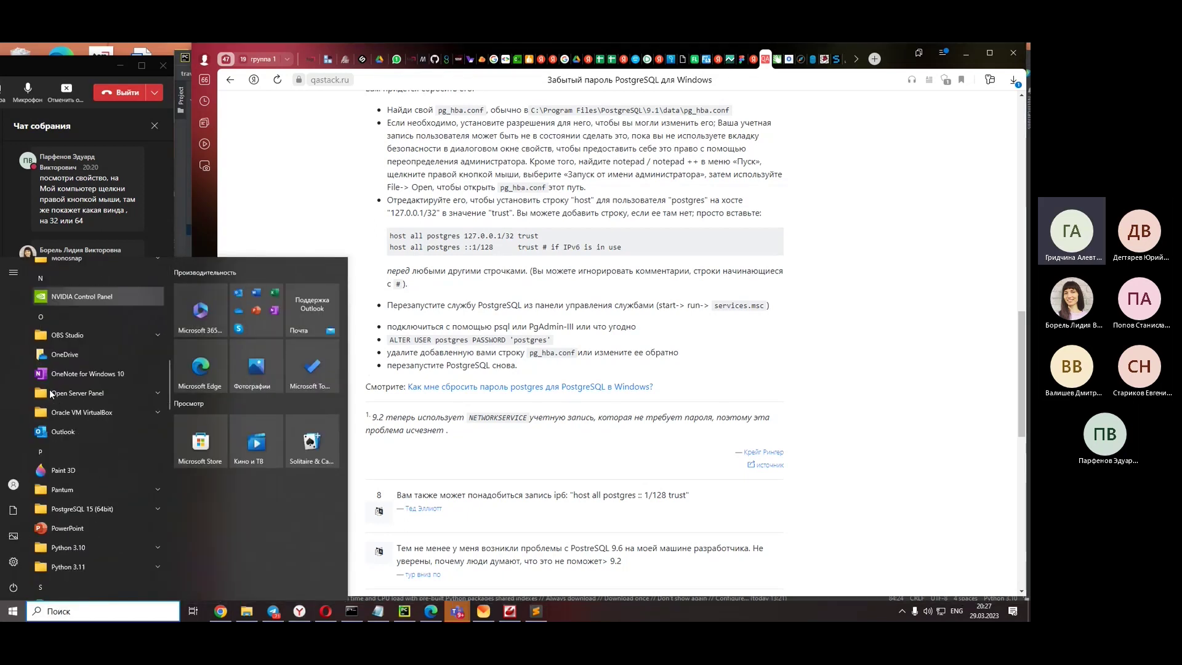
{"action": "left_click", "coordinate": [136, 401]}
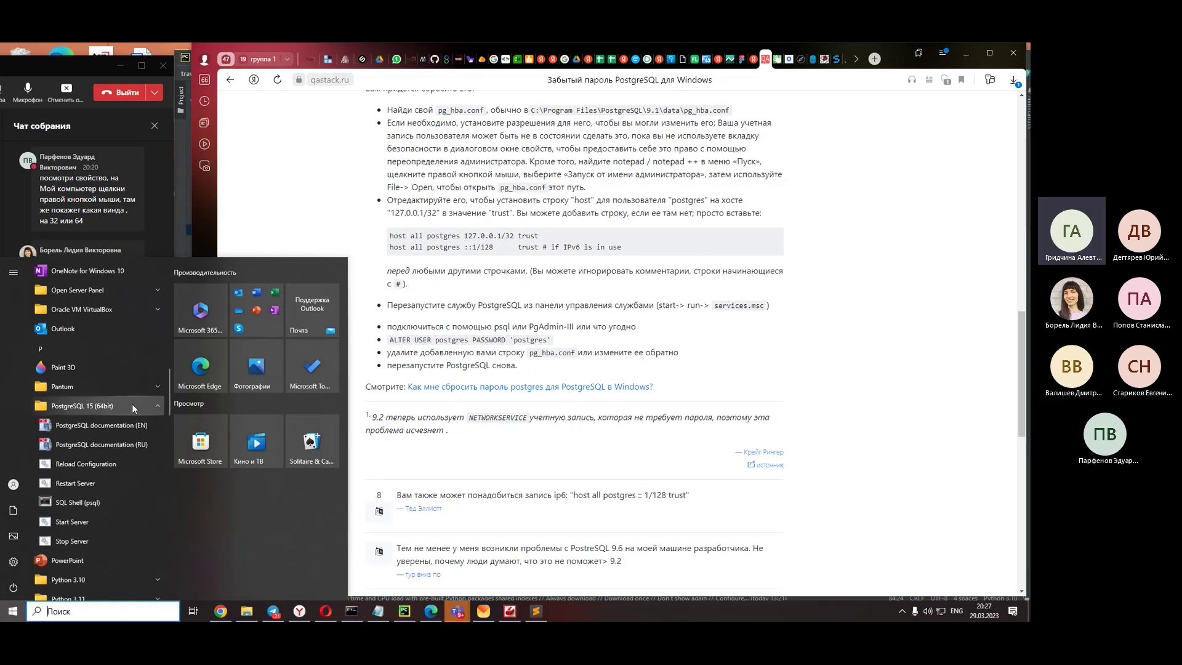
{"action": "scroll", "coordinate": [132, 404], "scroll_direction": "down", "scroll_amount": 3}
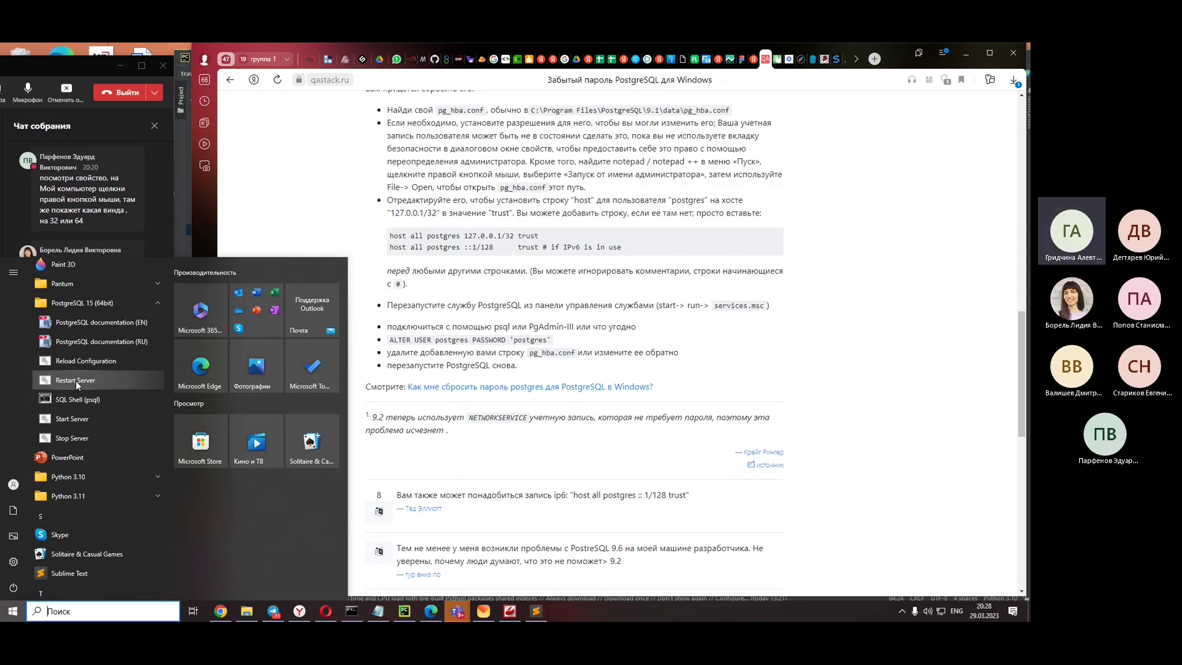
{"action": "left_click", "coordinate": [75, 380]}
{"action": "left_click_drag", "start_coordinate": [389, 340], "coordinate": [555, 344]}
{"action": "key", "text": "ctrl+c"}
{"action": "left_click", "coordinate": [545, 320]}
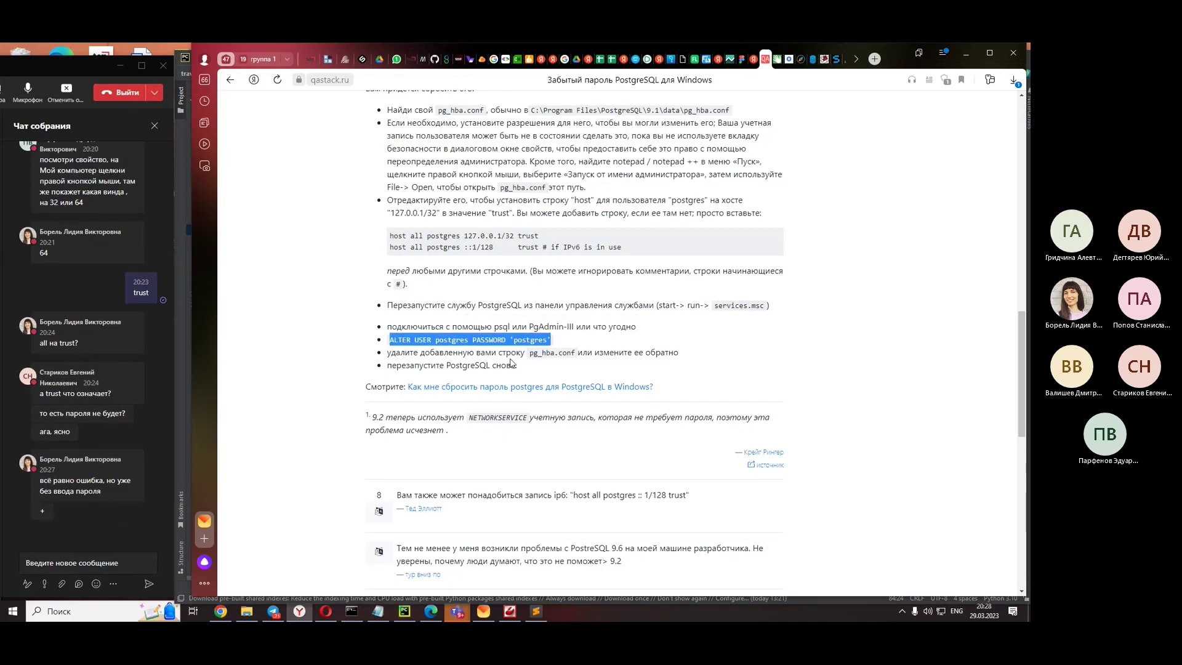
- Paste and run the ALTER USER command in Command Prompt, which rejects it
{"action": "key", "text": "alt+Tab"}
{"action": "scroll", "coordinate": [608, 383], "scroll_direction": "down", "scroll_amount": 10}
{"action": "key", "text": "ctrl+v"}
{"action": "key", "text": "Return"}
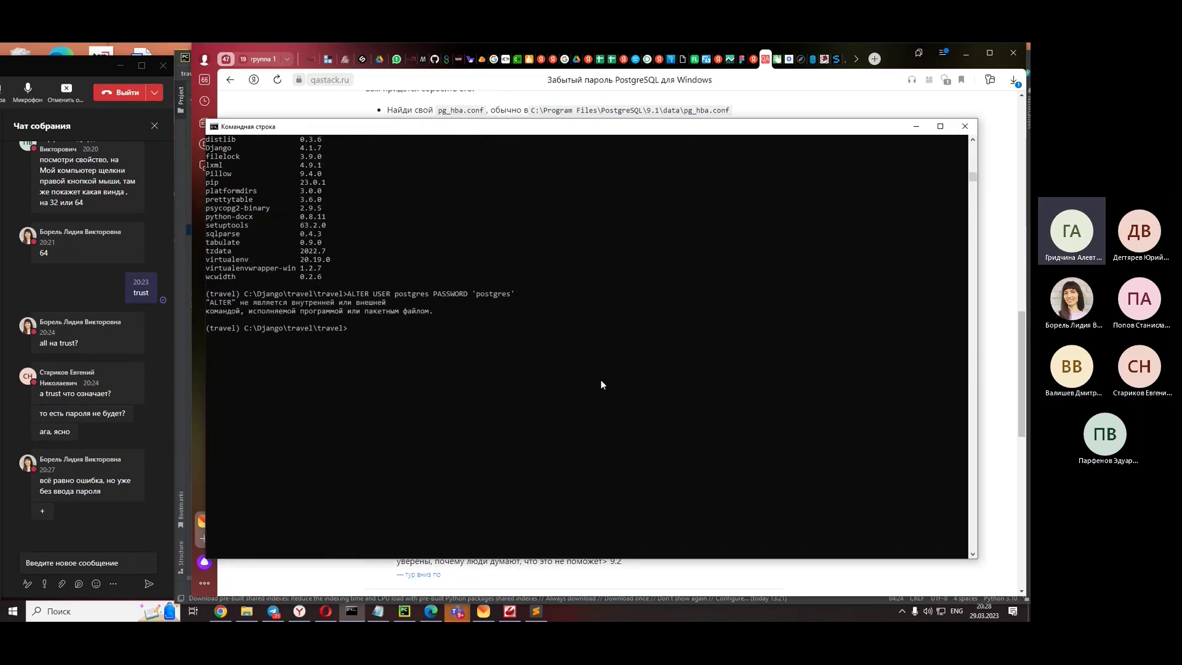
- Scroll the Start menu app list to the PostgreSQL 15 folder
{"action": "left_click", "coordinate": [12, 611]}
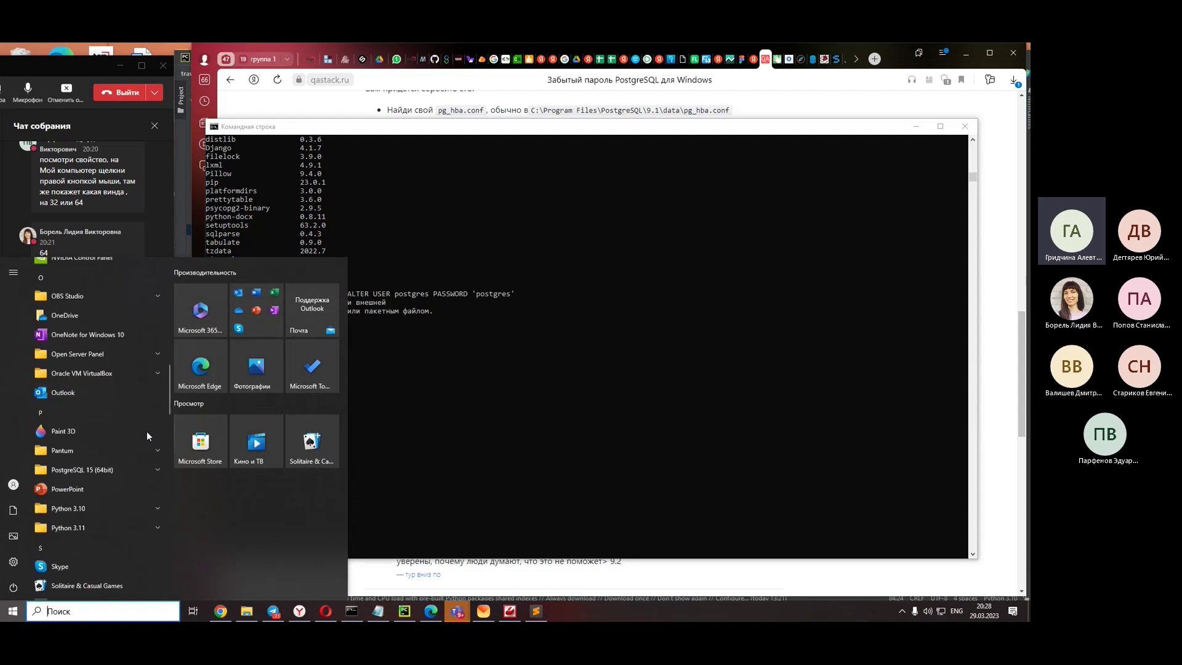
{"action": "scroll", "coordinate": [141, 431], "scroll_direction": "down", "scroll_amount": 3}
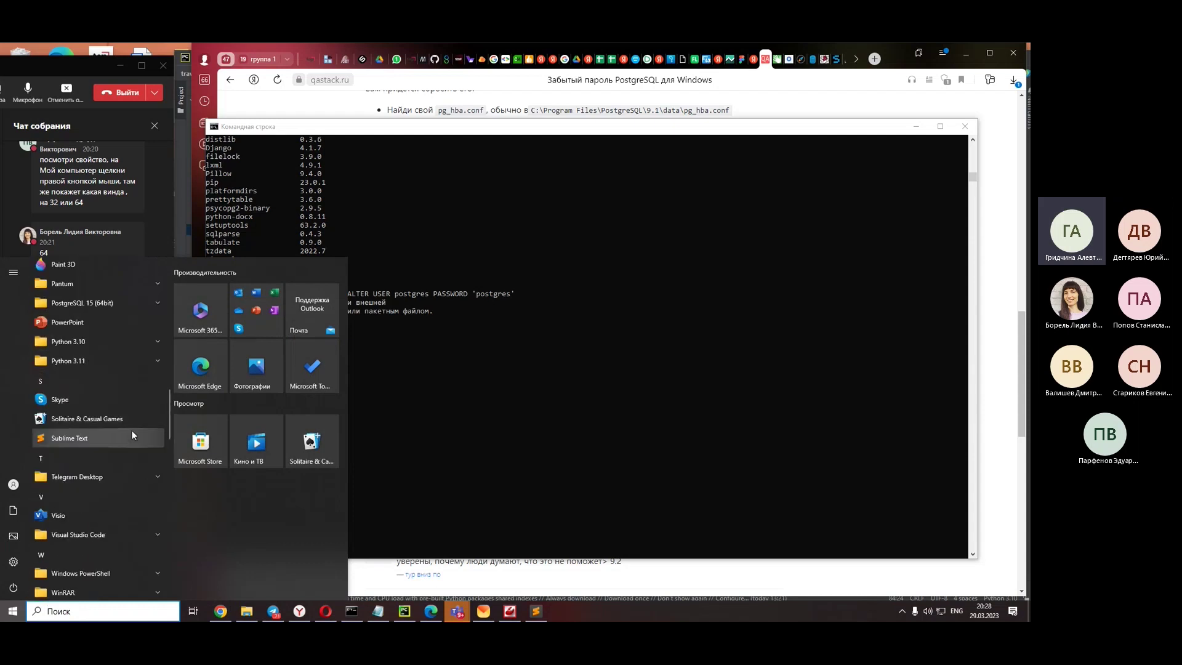
{"action": "scroll", "coordinate": [109, 426], "scroll_direction": "down", "scroll_amount": 4}
{"action": "scroll", "coordinate": [110, 426], "scroll_direction": "up", "scroll_amount": 3}
{"action": "scroll", "coordinate": [109, 426], "scroll_direction": "up", "scroll_amount": 1}
{"action": "scroll", "coordinate": [68, 325], "scroll_direction": "up", "scroll_amount": 2}
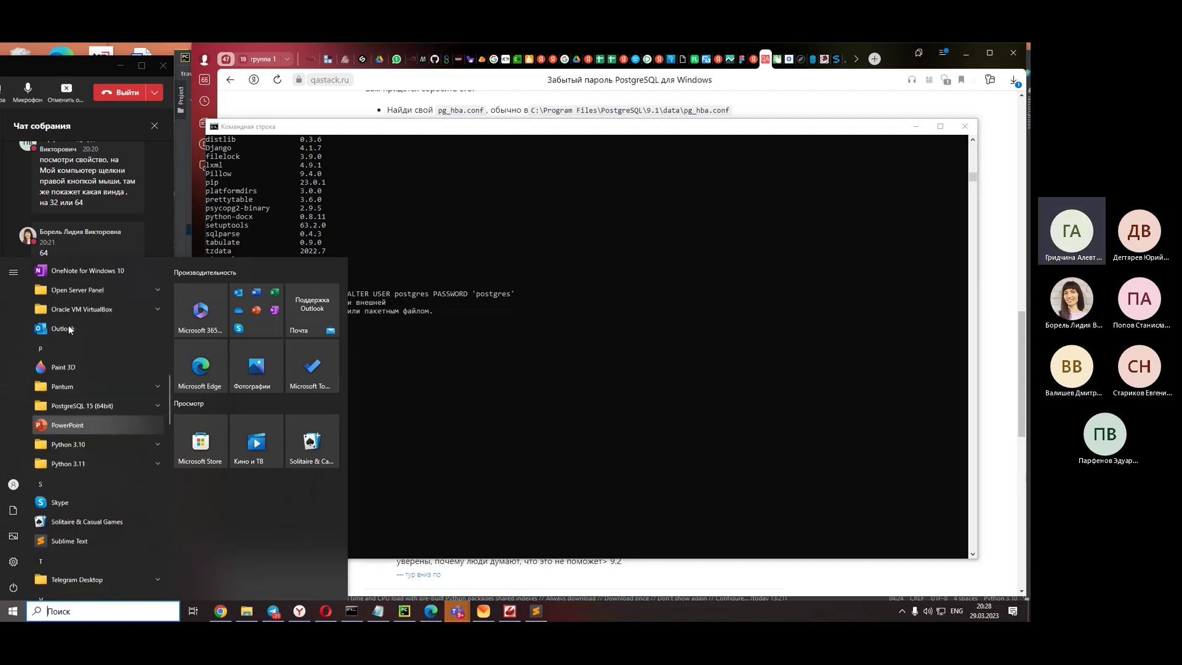
- Launch SQL Shell (psql), log in, and paste the ALTER USER postgres PASSWORD command
{"action": "left_click", "coordinate": [97, 404]}
{"action": "left_click", "coordinate": [96, 497]}
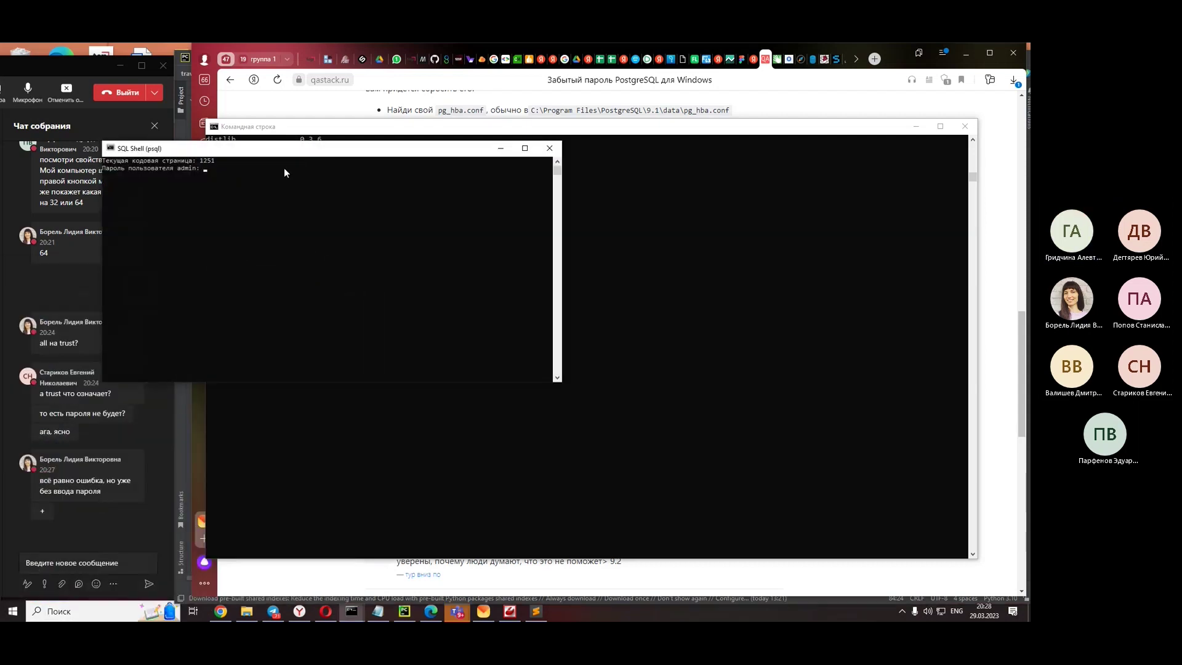
{"action": "left_click_drag", "start_coordinate": [248, 153], "coordinate": [438, 284]}
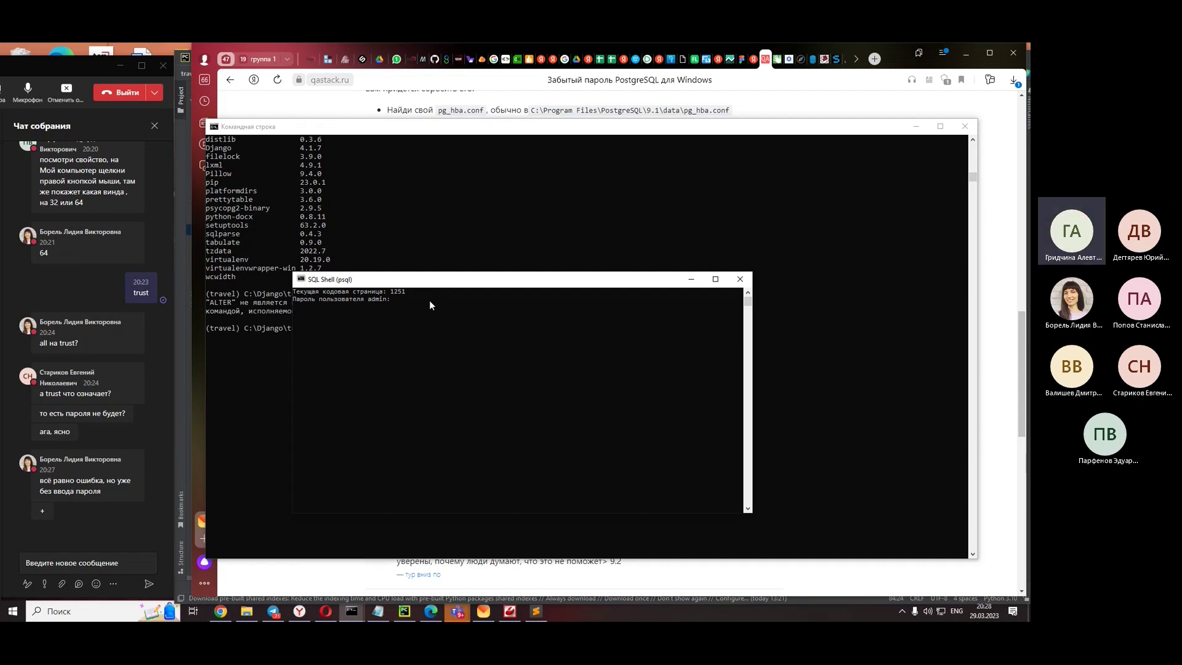
{"action": "key", "text": "Return"}
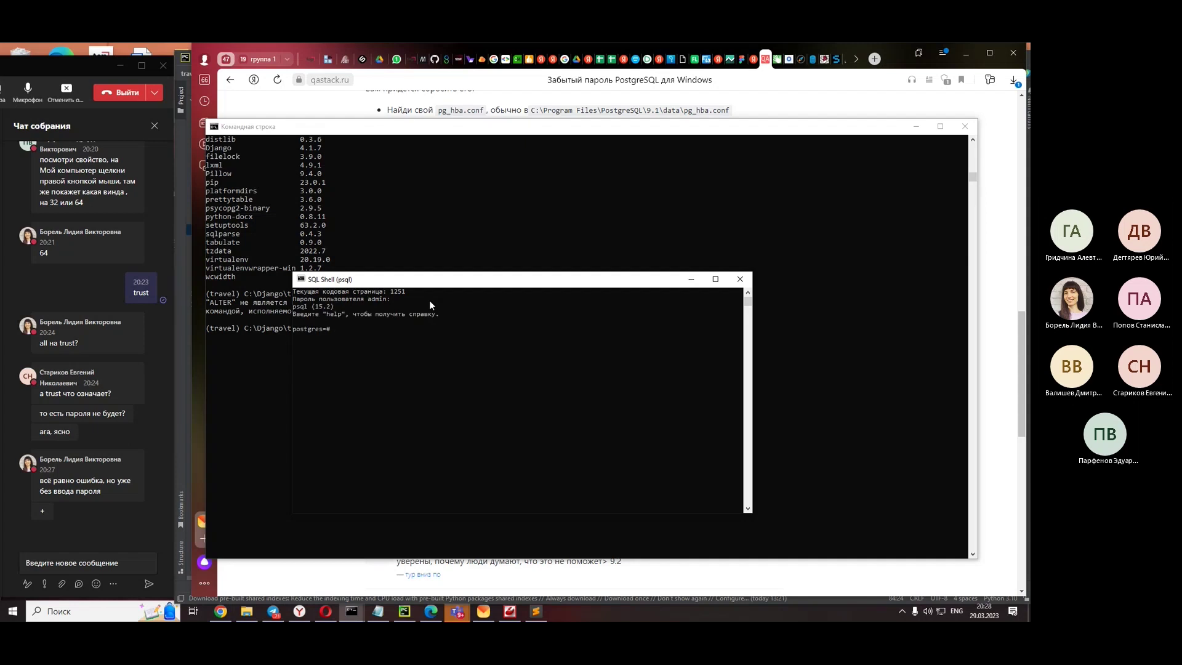
{"action": "key", "text": "ctrl+v"}
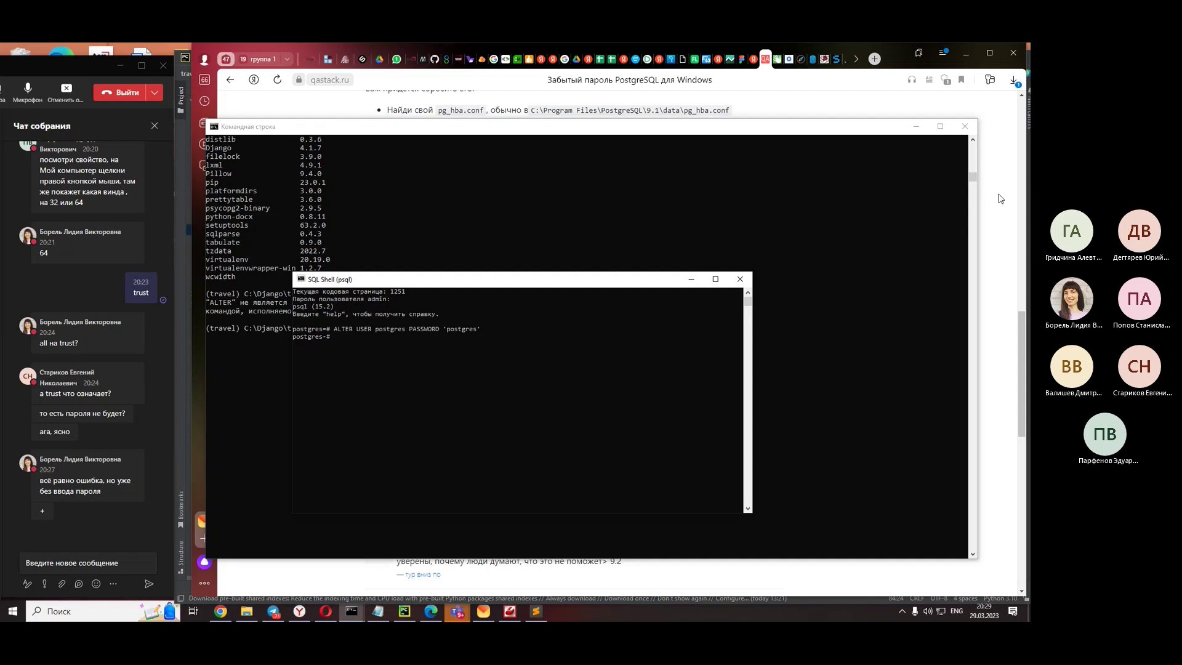
- Return to the qastack article and start a Teams chat message containing the ALTER USER command
{"action": "key", "text": "alt+Tab"}
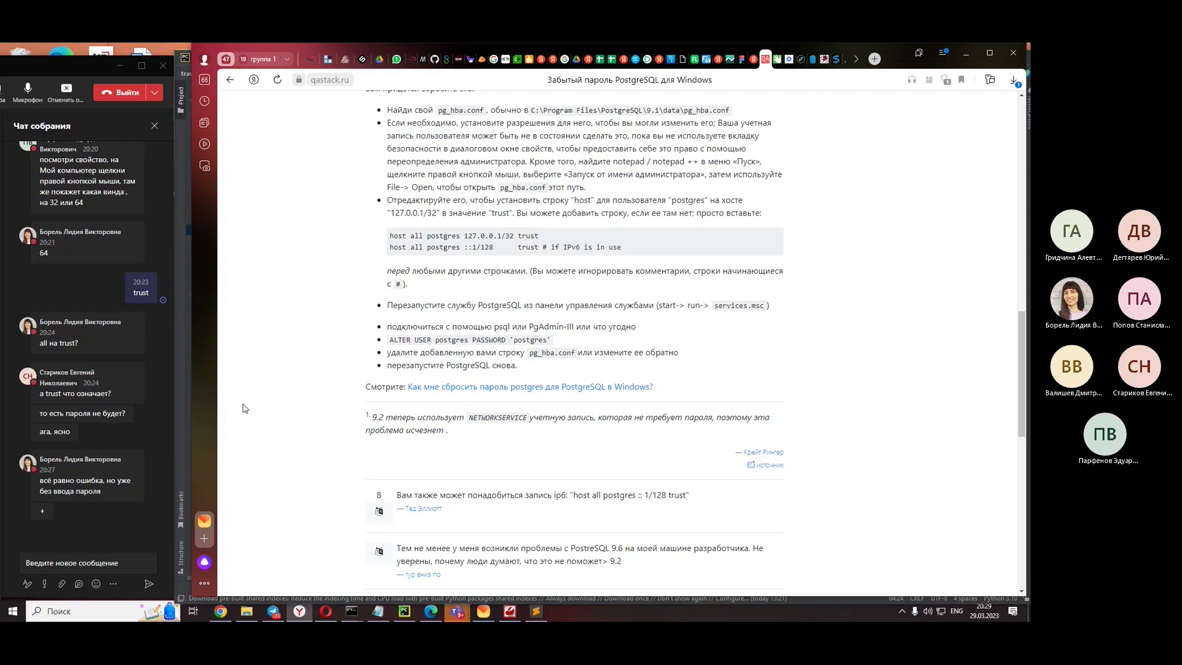
{"action": "scroll", "coordinate": [245, 408], "scroll_direction": "down", "scroll_amount": 4}
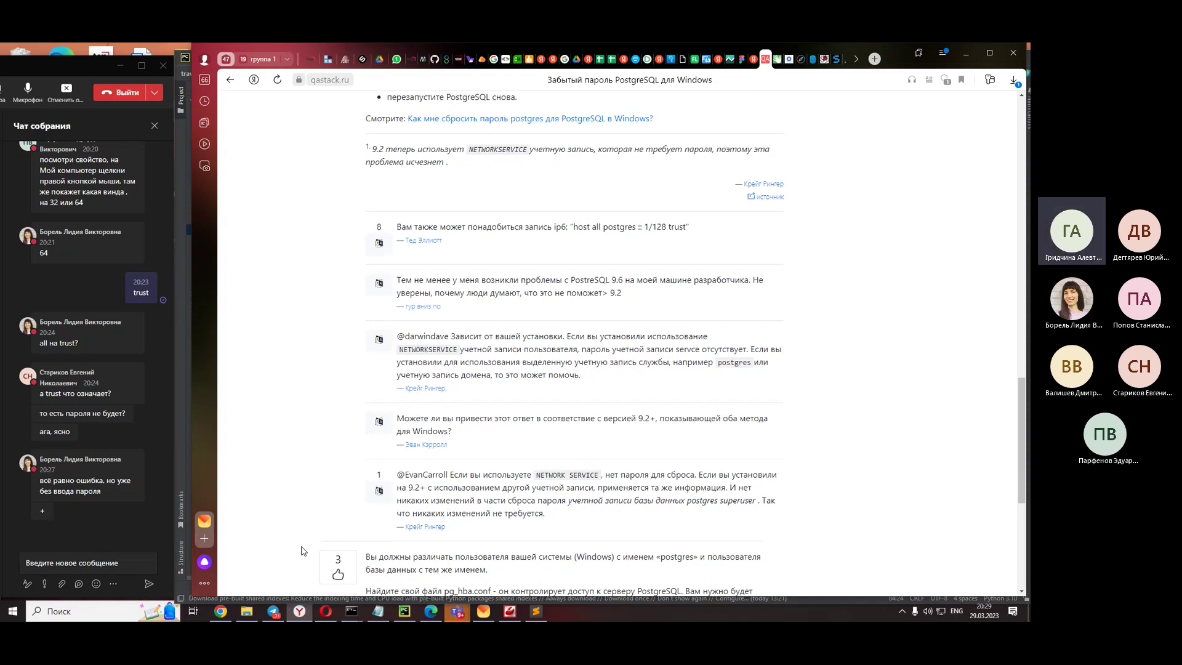
{"action": "left_click", "coordinate": [84, 565]}
- Paste the ALTER USER postgres command into the Teams chat and change its user name to admin
{"action": "key", "text": "ctrl+v"}
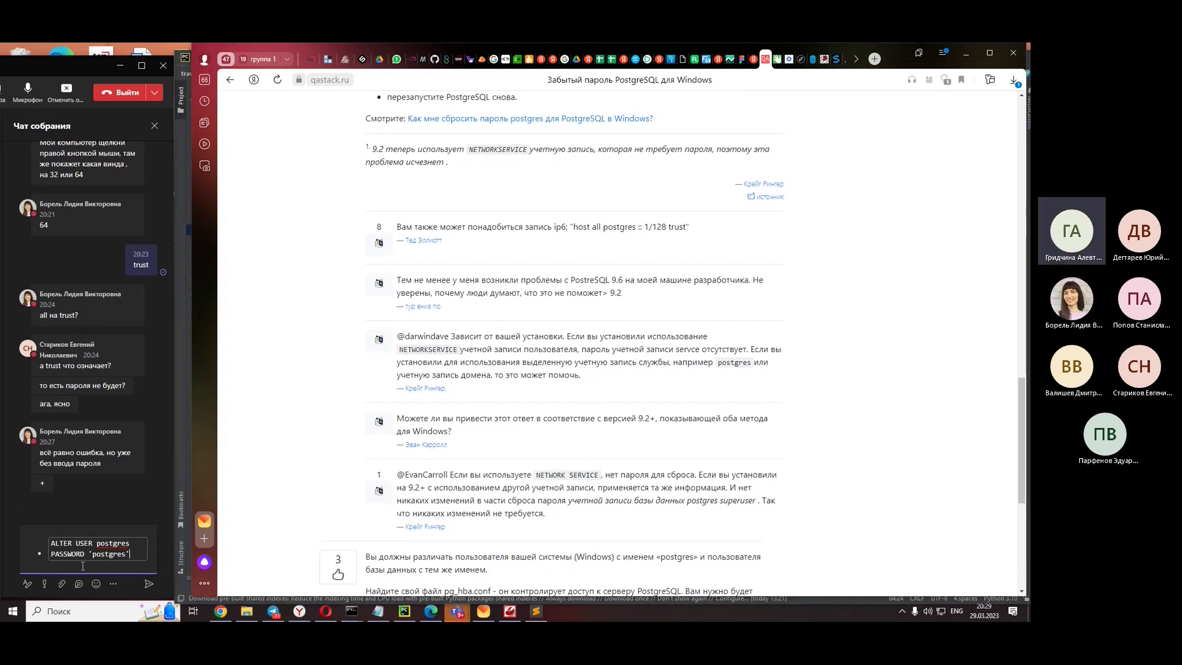
{"action": "double_click", "coordinate": [114, 543]}
{"action": "left_click_drag", "start_coordinate": [96, 544], "coordinate": [130, 546]}
{"action": "type", "text": "as"}
{"action": "key", "text": "BackSpace"}
{"action": "type", "text": "dmin"}
{"action": "double_click", "coordinate": [107, 543]}
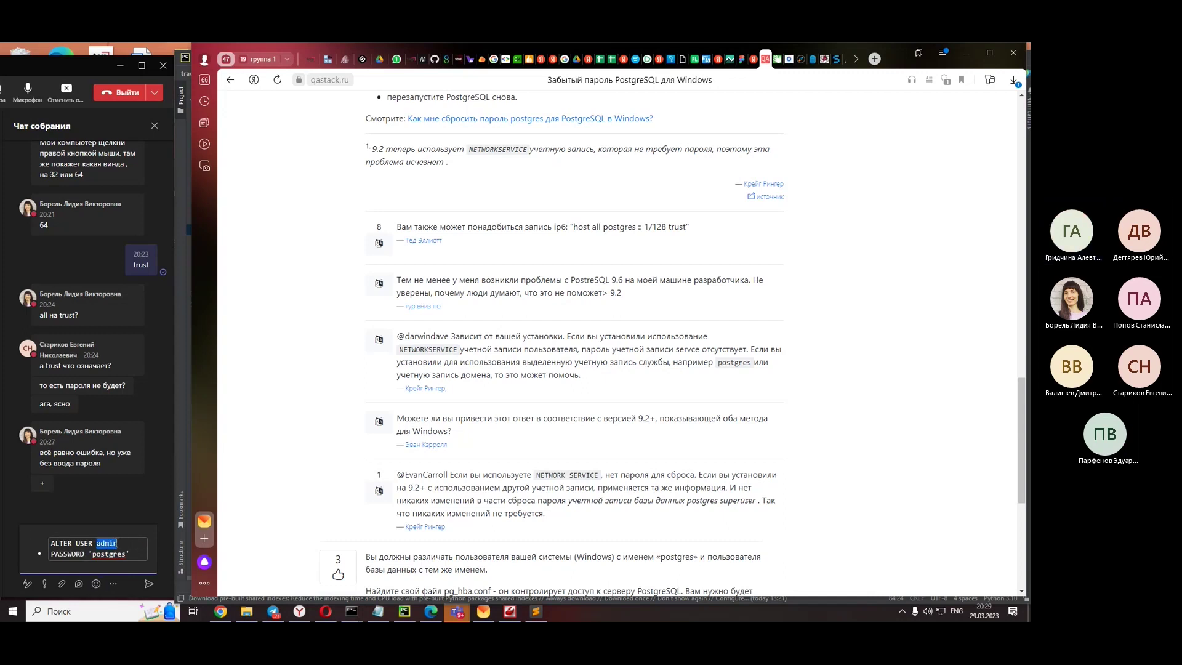
{"action": "key", "text": "ctrl+c"}
{"action": "double_click", "coordinate": [111, 554]}
{"action": "key", "text": "ctrl+v"}
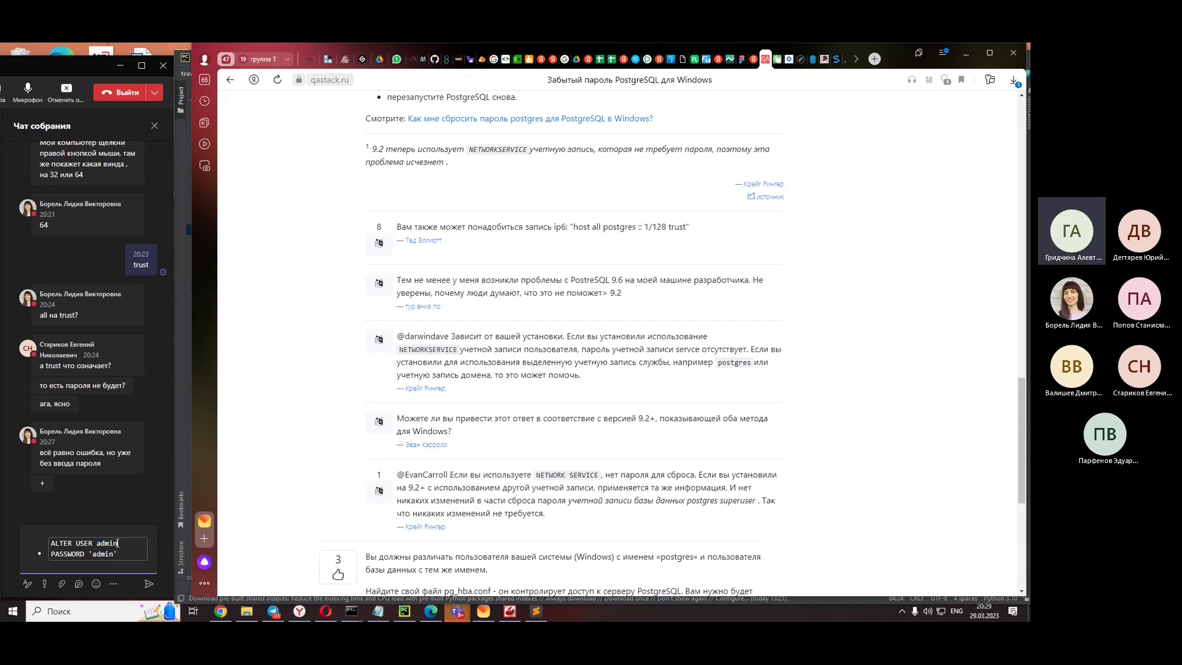
- Change the user name to test, enter a new password value, and send the command to the meeting chat
{"action": "type", "text": "test"}
{"action": "double_click", "coordinate": [107, 545]}
{"action": "key", "text": "ctrl+c"}
{"action": "double_click", "coordinate": [103, 554]}
{"action": "key", "text": "ctrl+v"}
{"action": "double_click", "coordinate": [102, 555]}
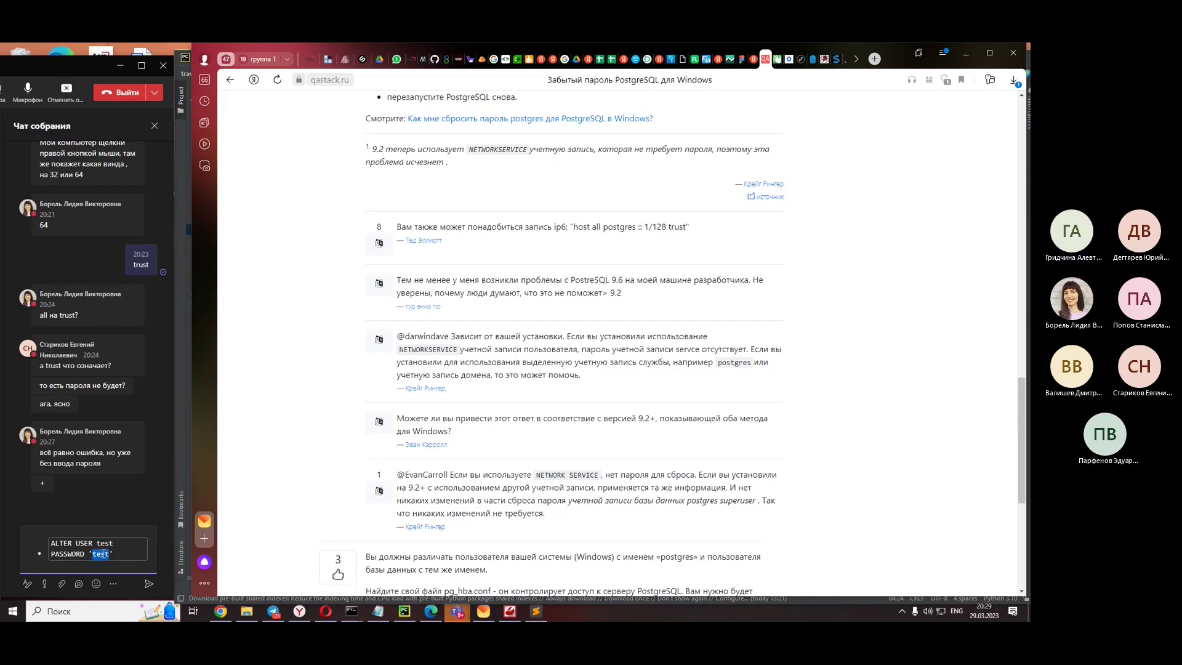
{"action": "type", "text": "1234"}
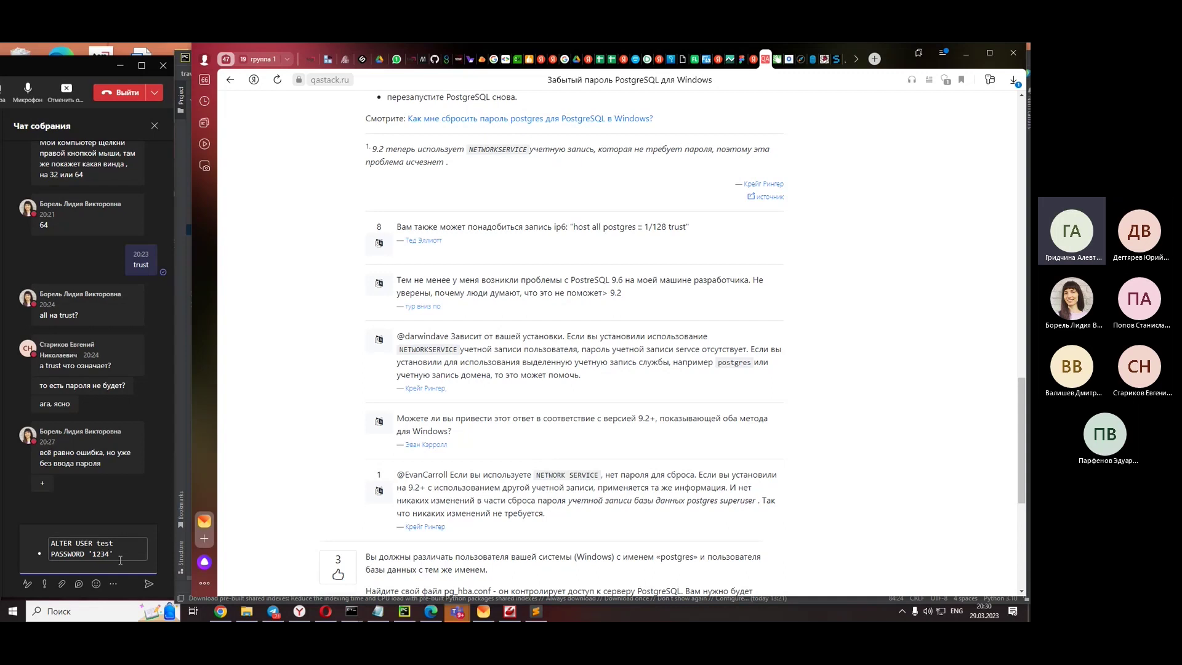
{"action": "key", "text": "Return"}
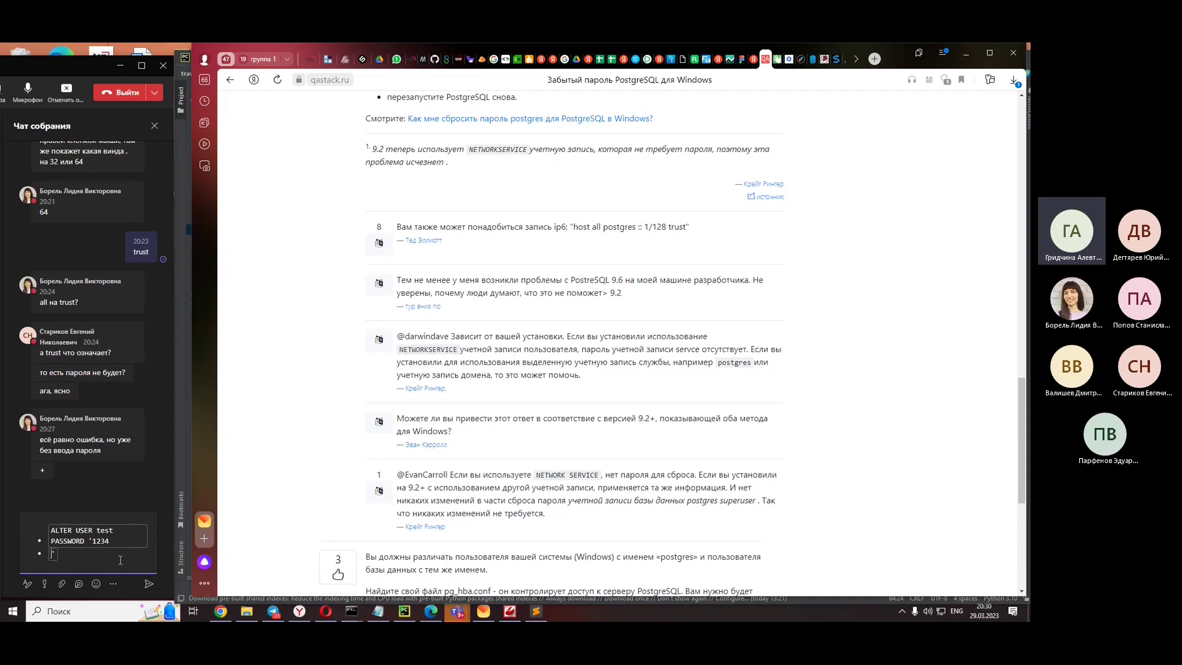
{"action": "key", "text": "BackSpace"}
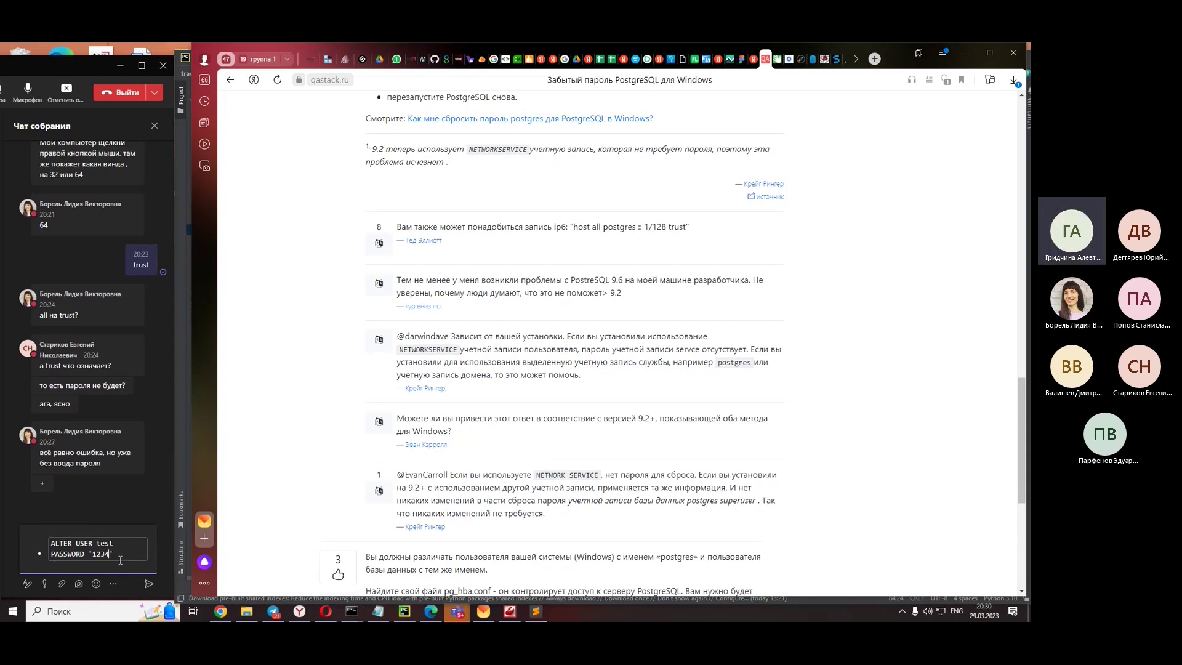
{"action": "left_click", "coordinate": [151, 585]}
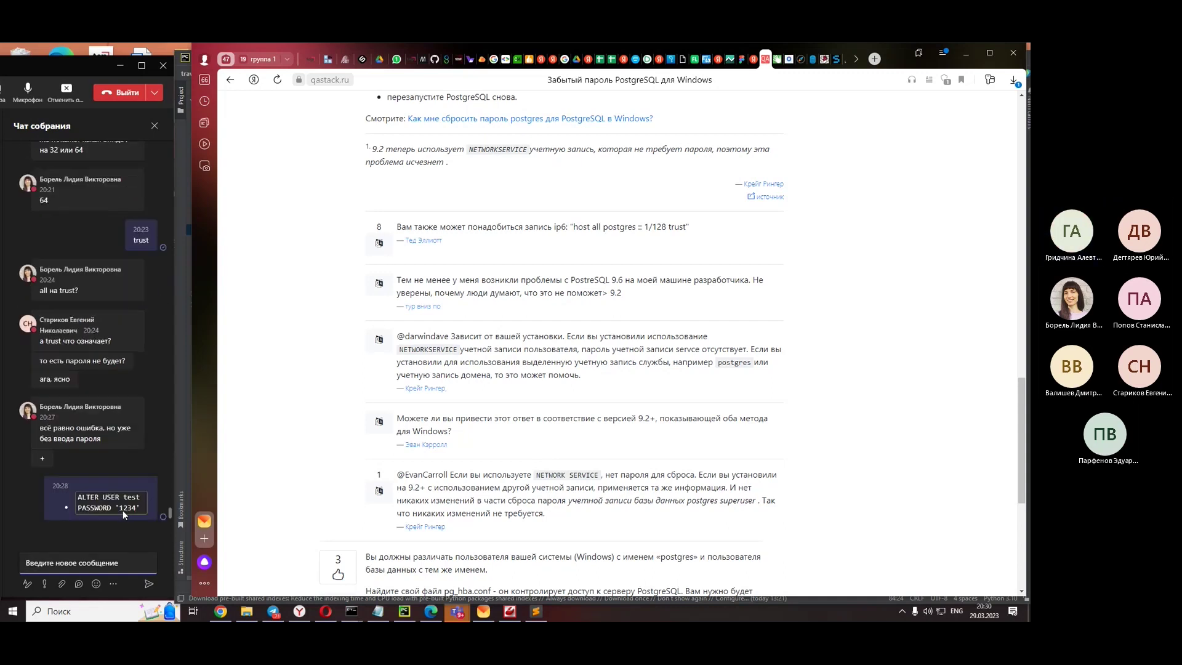
- Bring the SQL Shell window forward, move it lower, and scroll the article up to the pg_hba.conf lines
{"action": "mouse_move", "coordinate": [352, 611]}
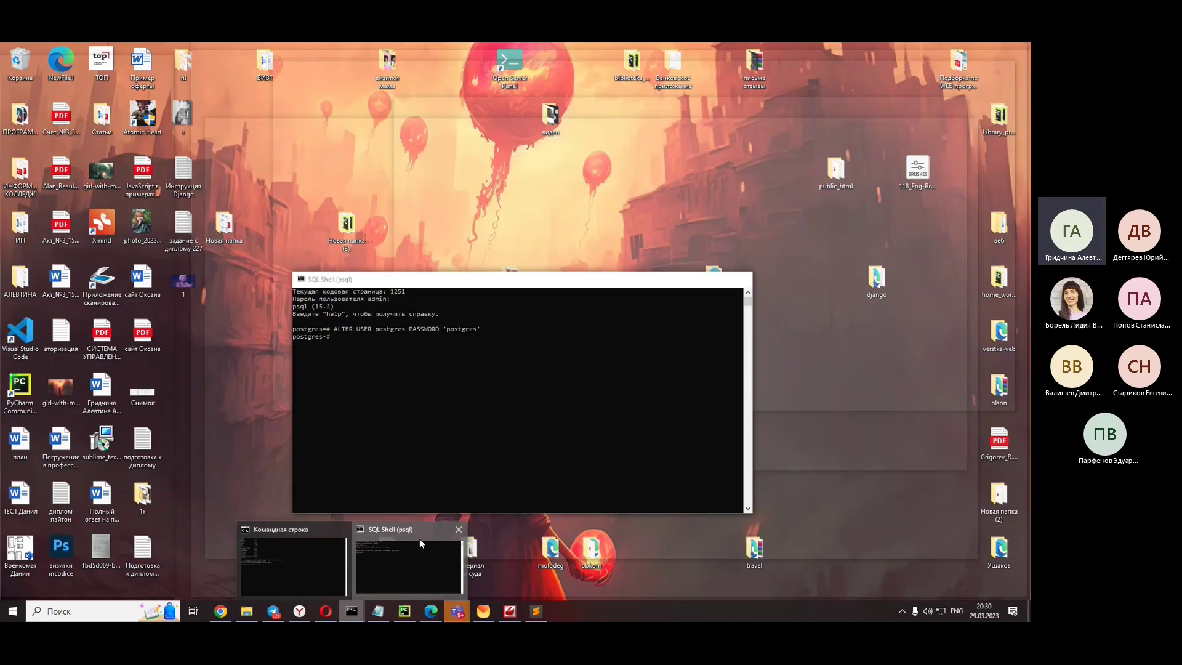
{"action": "left_click", "coordinate": [419, 538]}
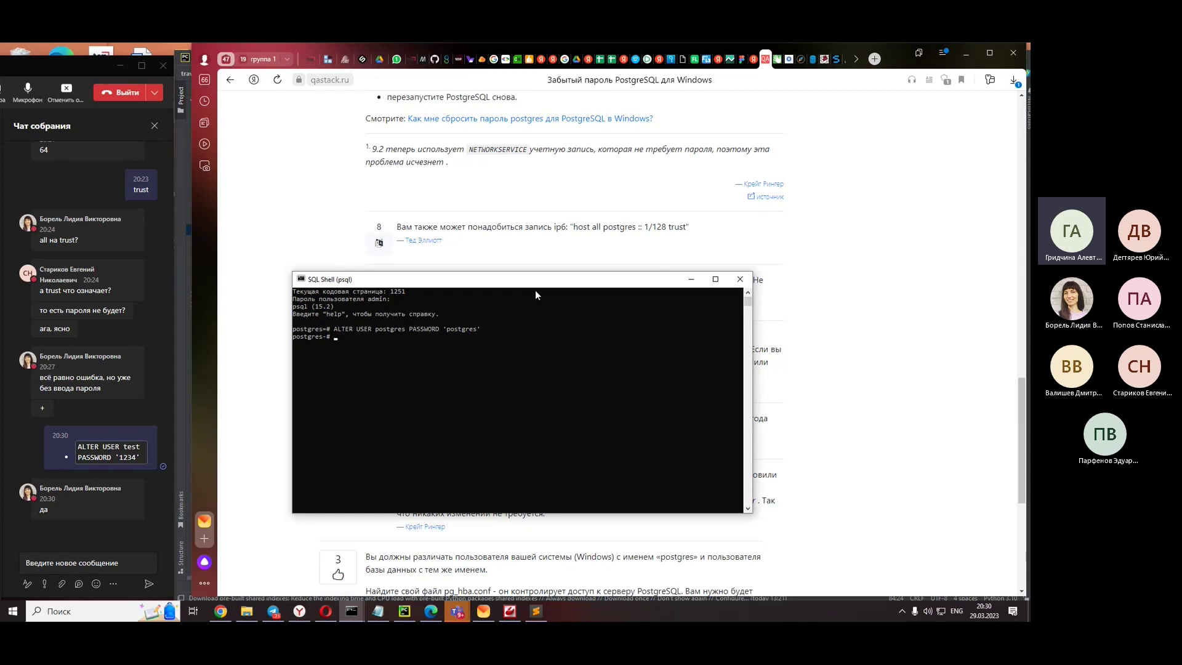
{"action": "left_click_drag", "start_coordinate": [582, 282], "coordinate": [575, 342]}
{"action": "scroll", "coordinate": [756, 267], "scroll_direction": "up", "scroll_amount": 2}
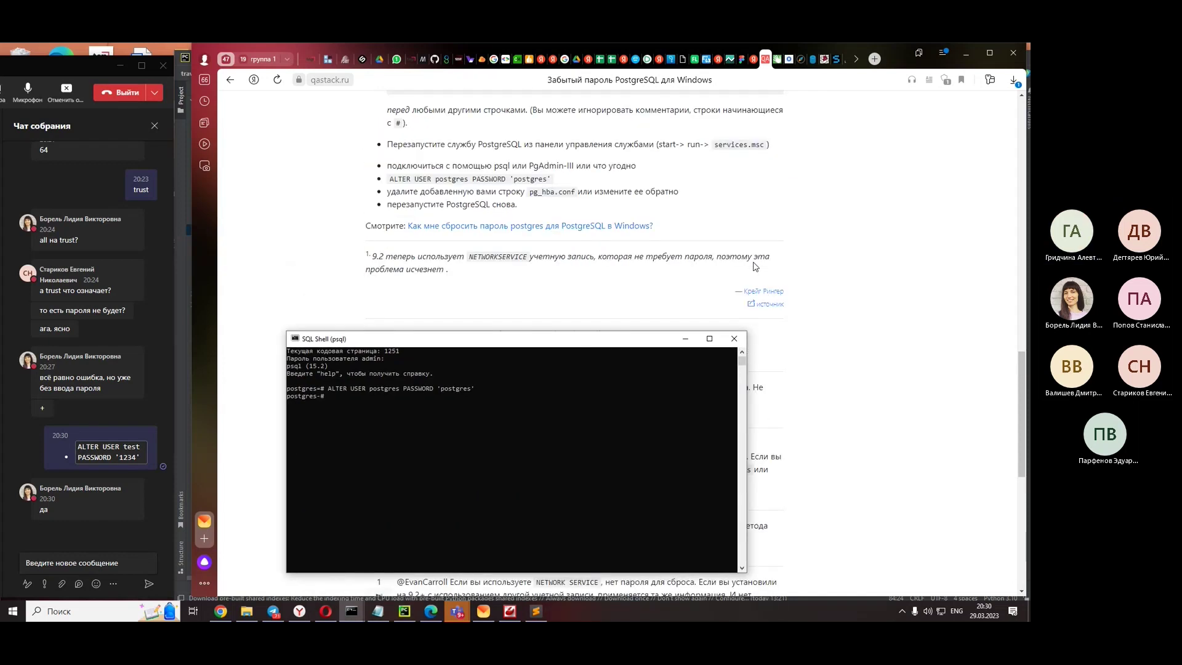
{"action": "scroll", "coordinate": [751, 271], "scroll_direction": "up", "scroll_amount": 1}
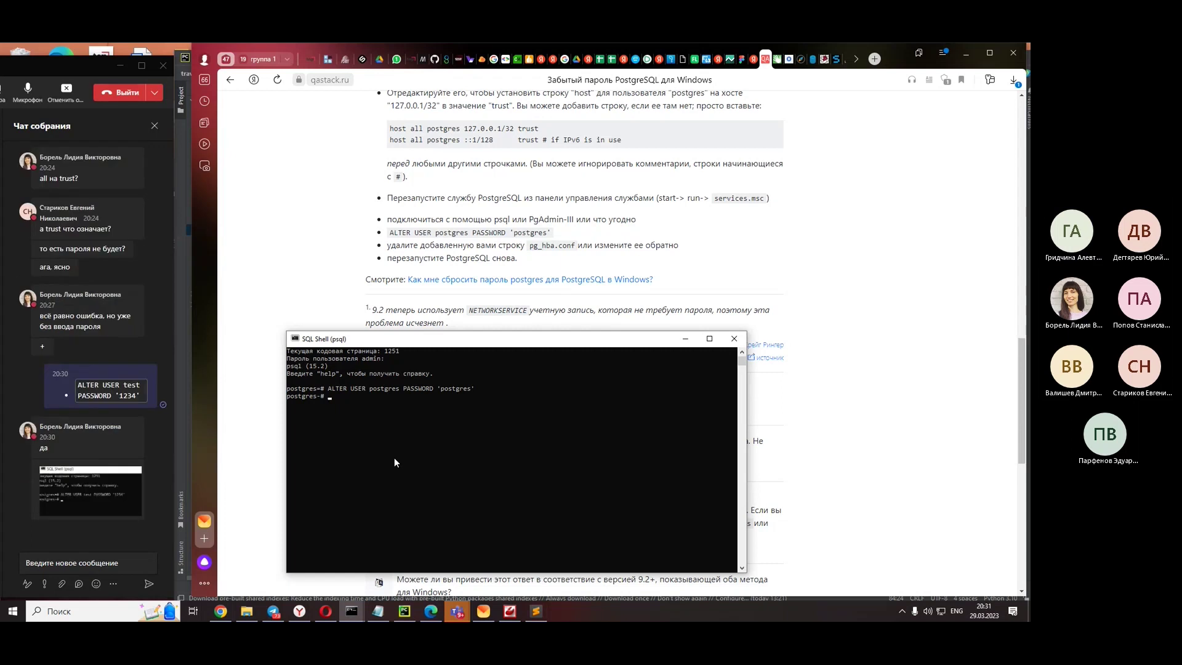
{"action": "left_click", "coordinate": [98, 504]}
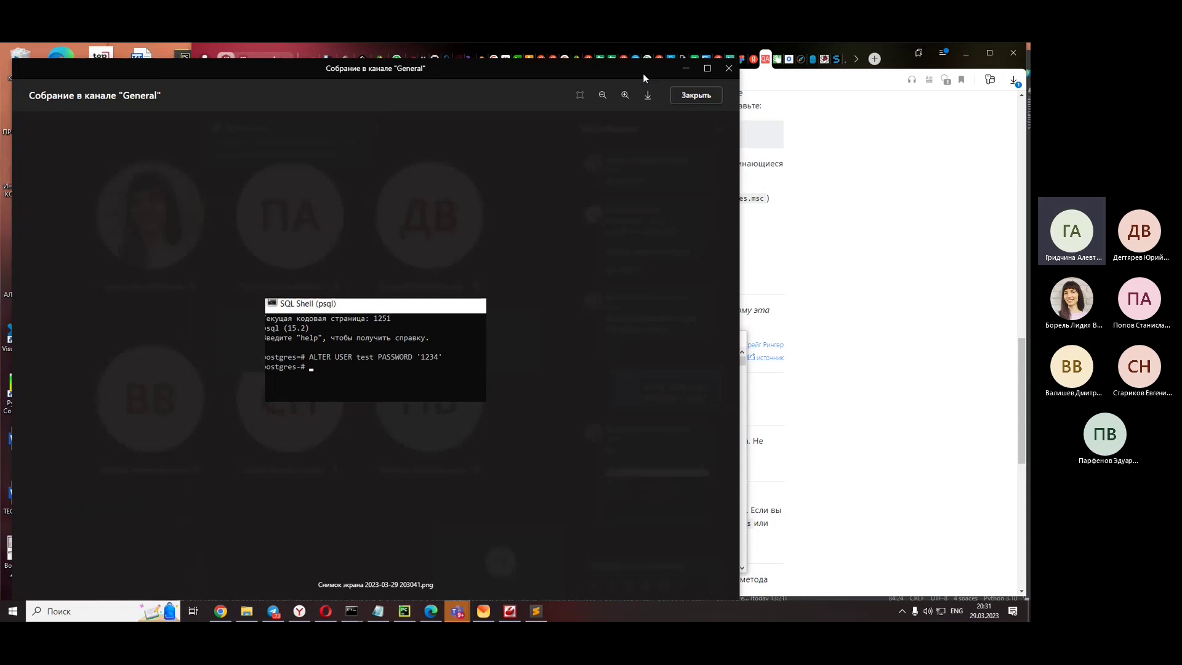
{"action": "left_click", "coordinate": [623, 285]}
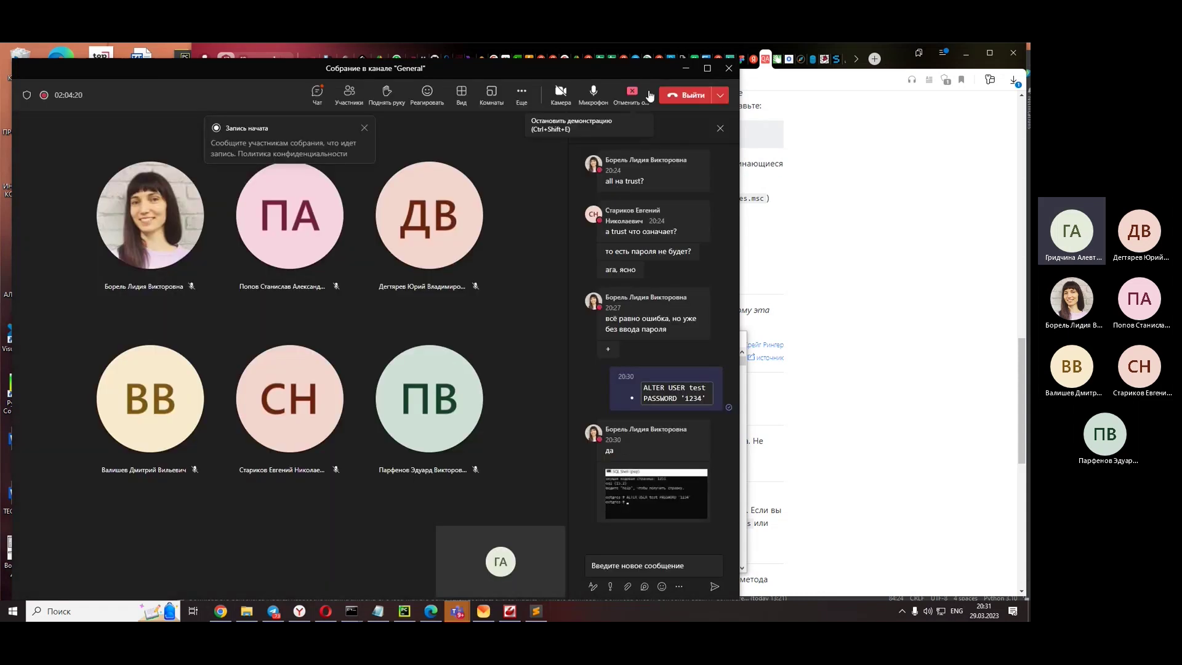
{"action": "left_click_drag", "start_coordinate": [663, 67], "coordinate": [91, 78]}
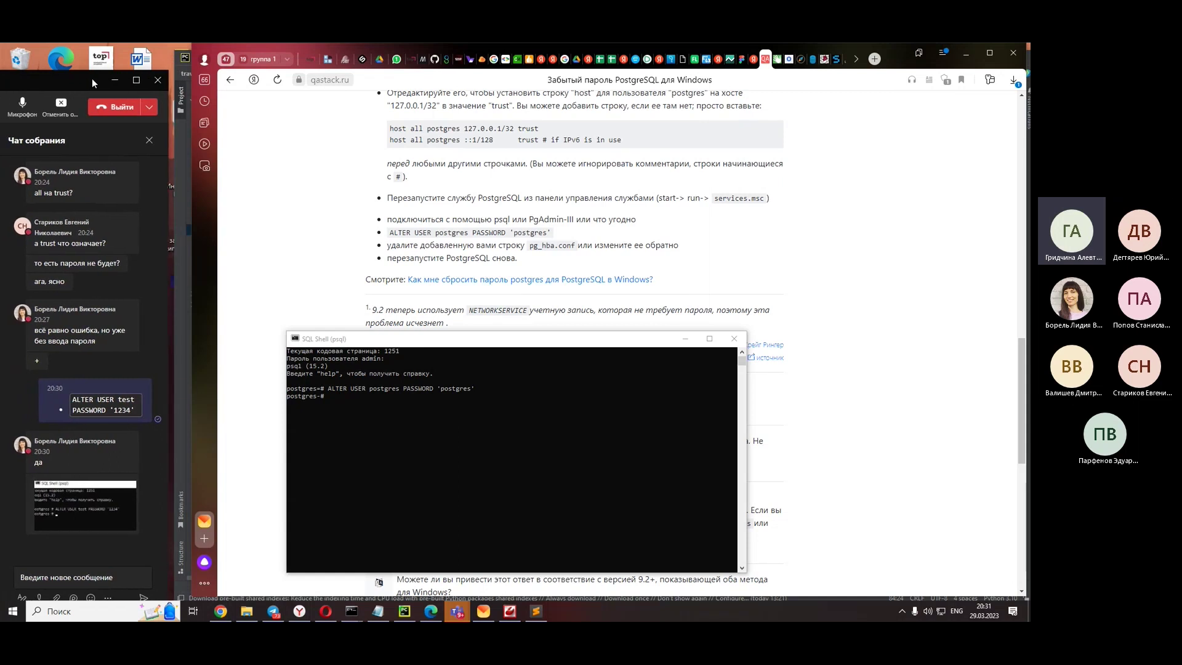
{"action": "scroll", "coordinate": [603, 240], "scroll_direction": "up", "scroll_amount": 5}
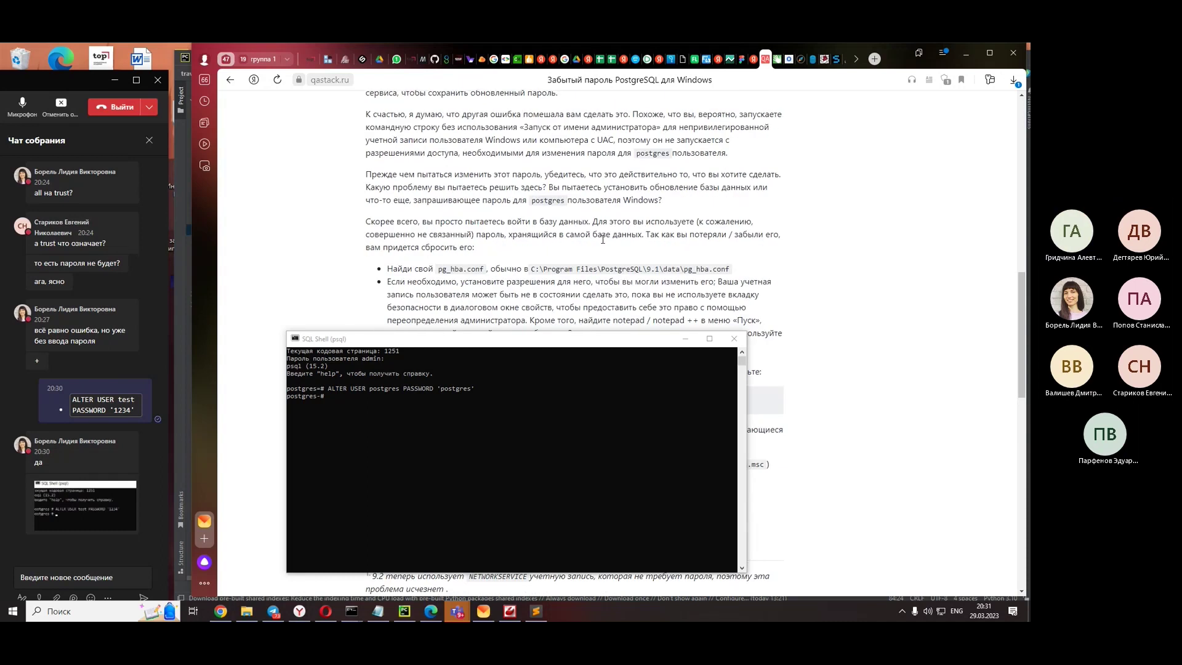
- Check pg_hba.conf, then return to the qastack answer's pg_hba.conf and ALTER USER postgres PASSWORD steps
{"action": "left_click", "coordinate": [531, 615]}
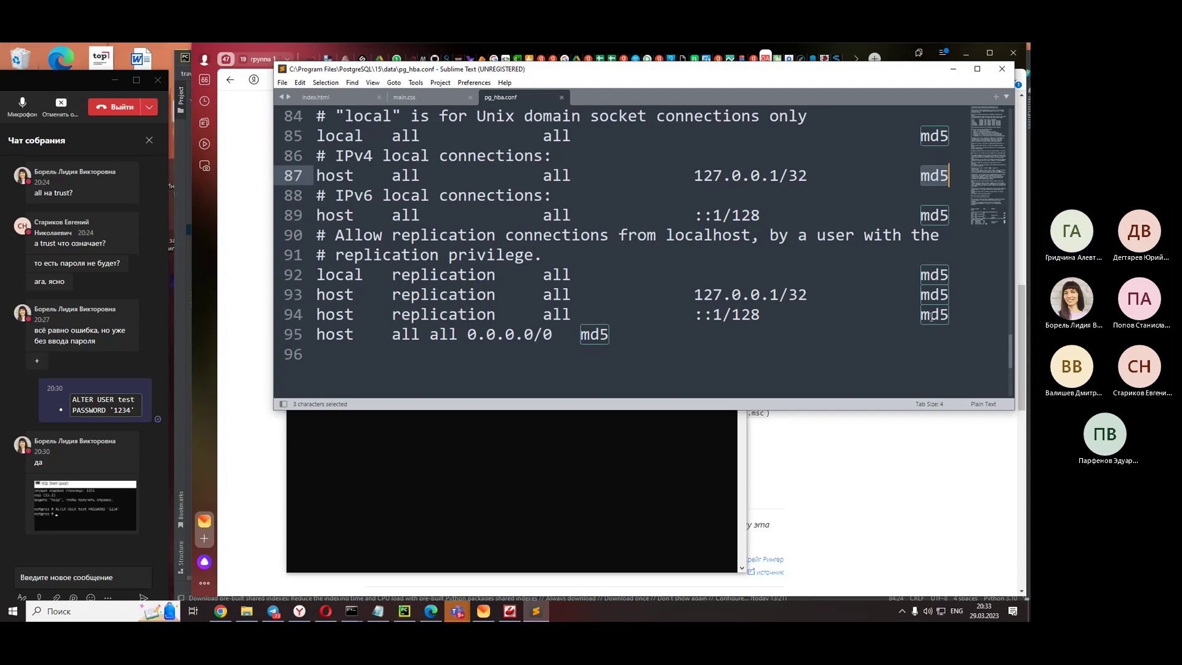
{"action": "left_click", "coordinate": [792, 442]}
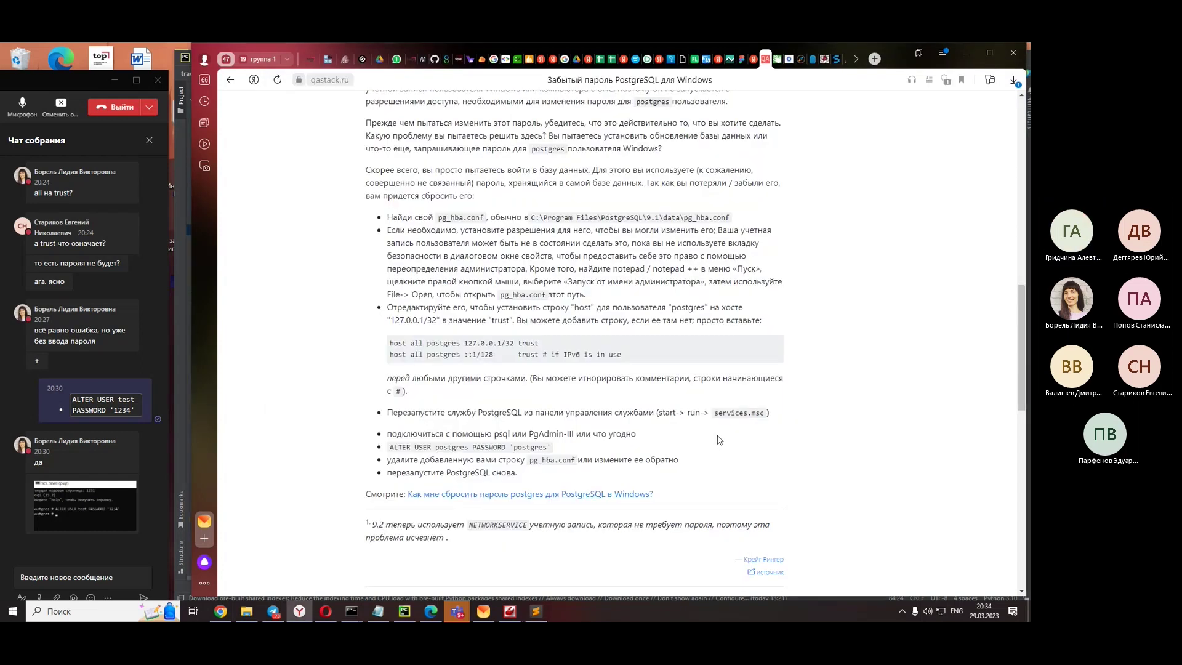
{"action": "scroll", "coordinate": [720, 440], "scroll_direction": "down", "scroll_amount": 1}
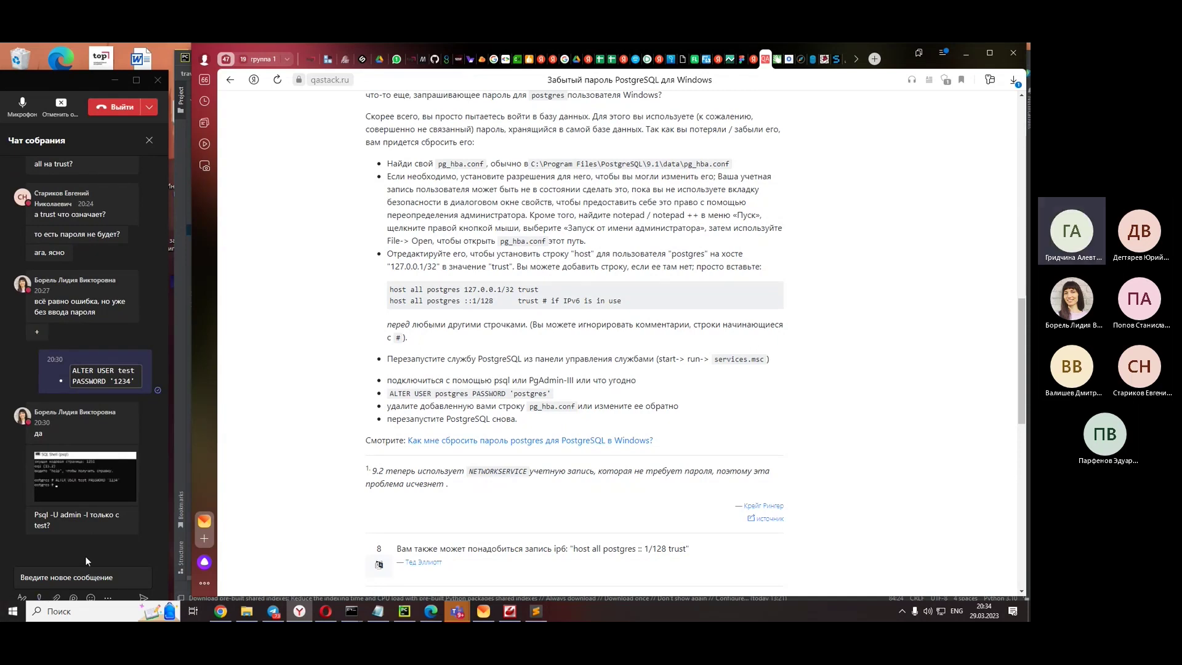
{"action": "mouse_move", "coordinate": [79, 537]}
{"action": "scroll", "coordinate": [631, 468], "scroll_direction": "down", "scroll_amount": 10}
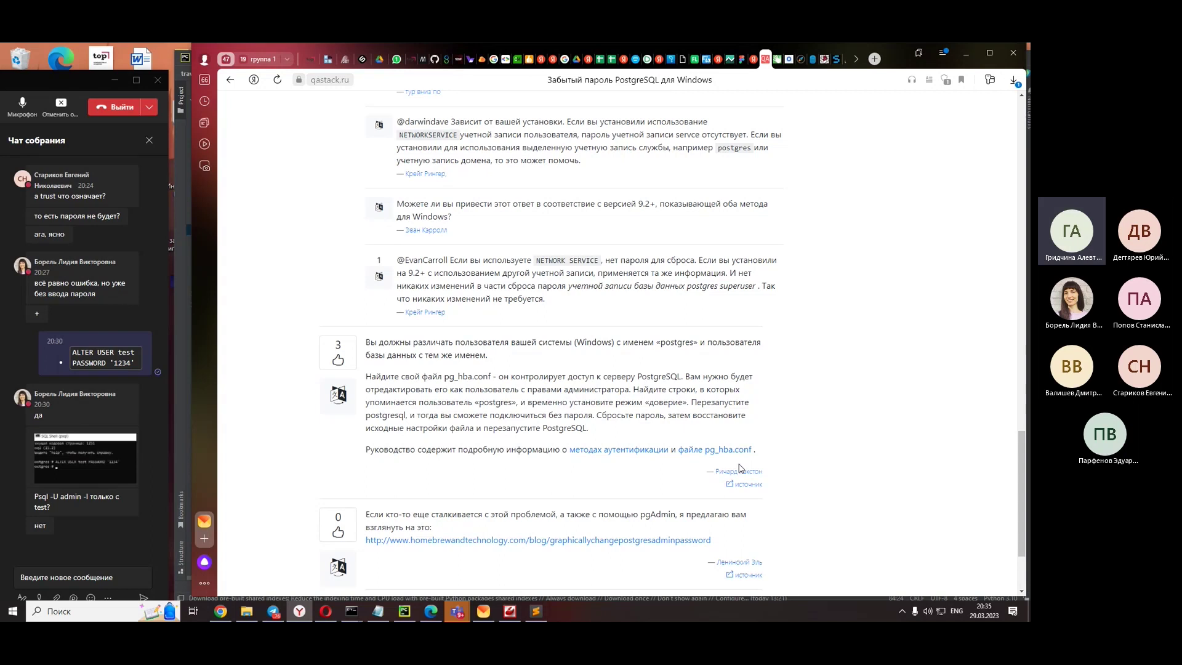
{"action": "scroll", "coordinate": [727, 464], "scroll_direction": "up", "scroll_amount": 5}
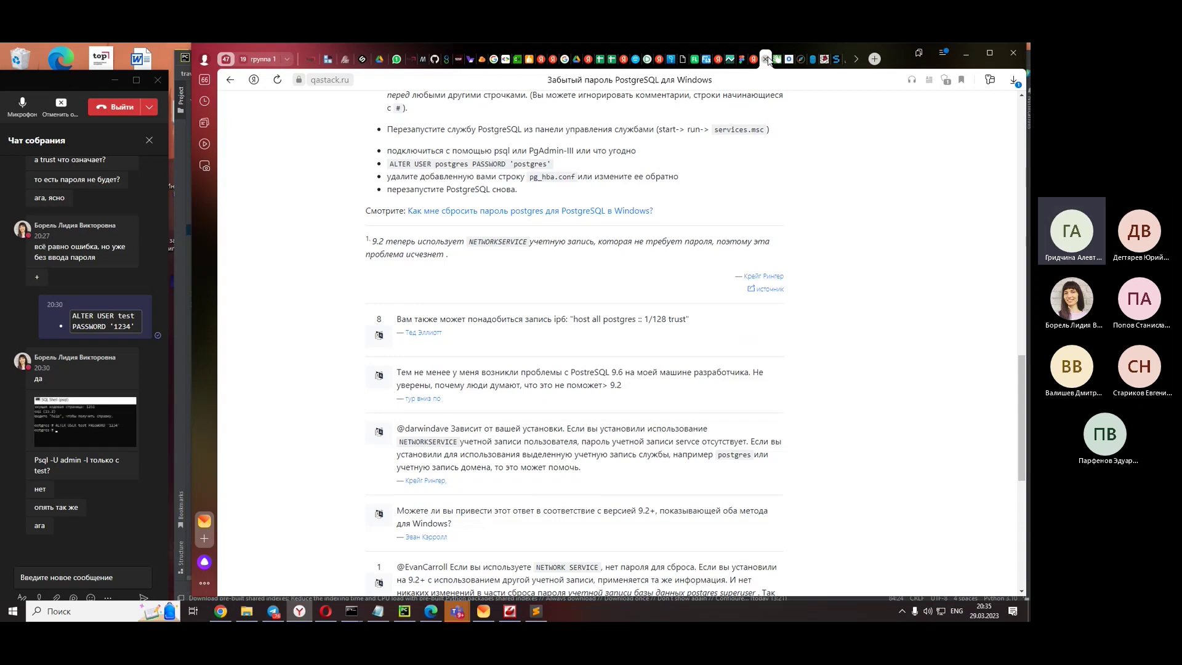
- Close the qastack tab and scroll through the 'неверный пароль postgresql в windows' results, ending at the top
{"action": "left_click", "coordinate": [779, 58]}
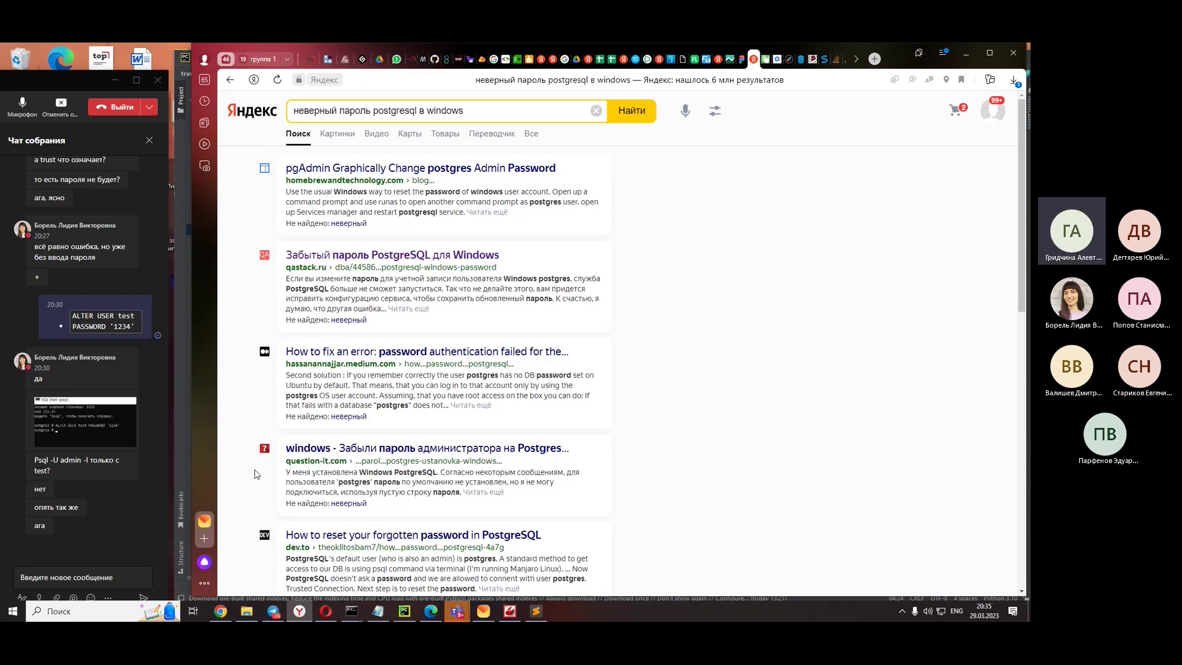
{"action": "scroll", "coordinate": [727, 541], "scroll_direction": "down", "scroll_amount": 4}
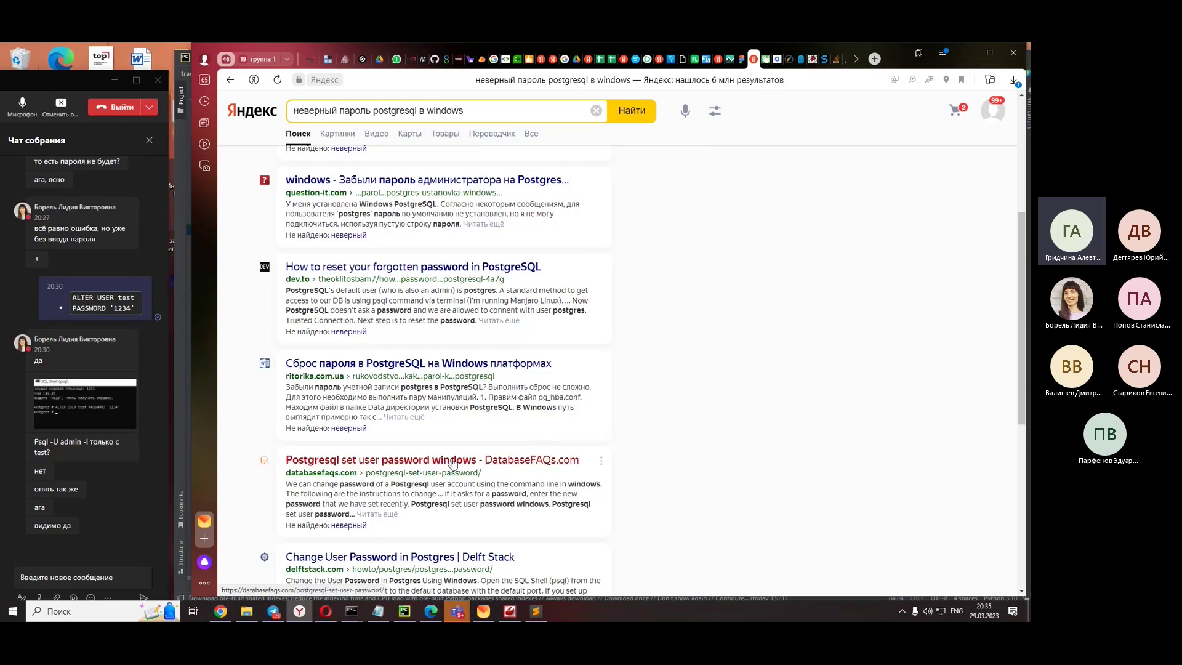
{"action": "scroll", "coordinate": [731, 378], "scroll_direction": "down", "scroll_amount": 3}
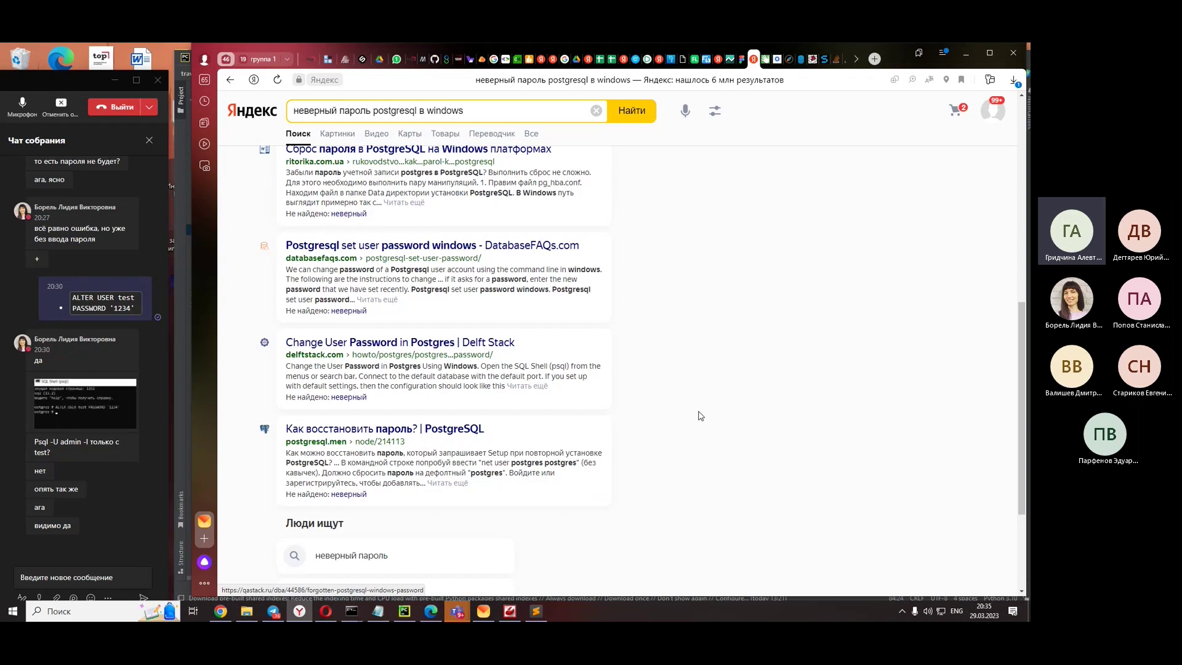
{"action": "scroll", "coordinate": [700, 416], "scroll_direction": "down", "scroll_amount": 1}
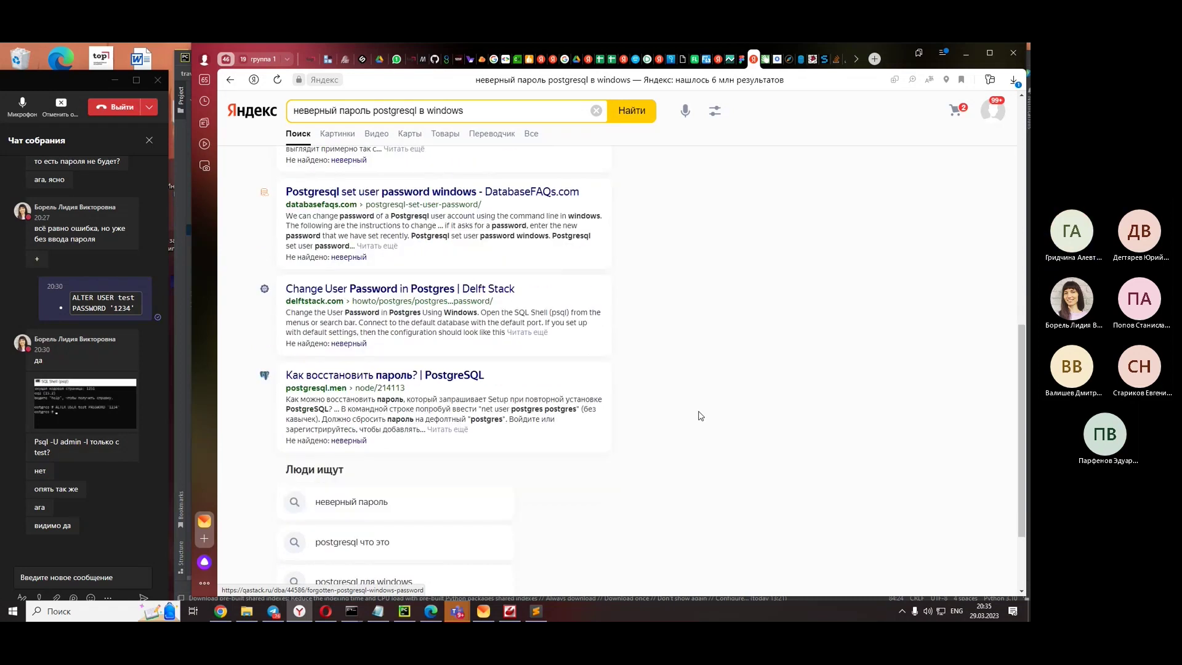
{"action": "scroll", "coordinate": [700, 416], "scroll_direction": "down", "scroll_amount": 1}
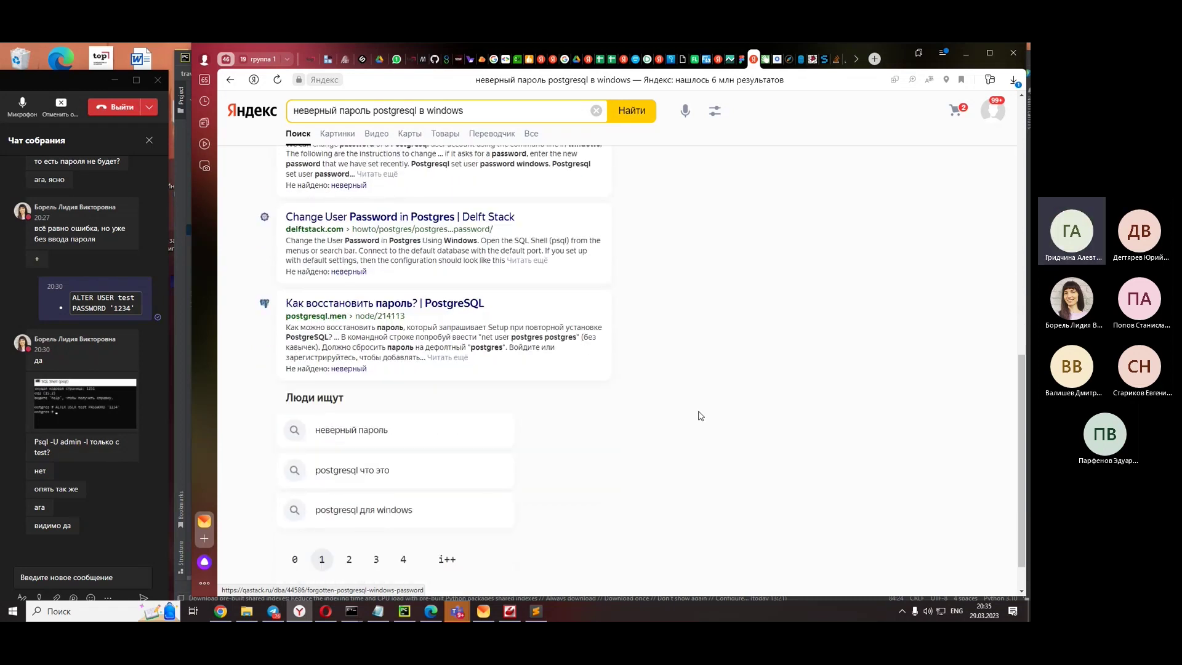
{"action": "scroll", "coordinate": [700, 416], "scroll_direction": "up", "scroll_amount": 6}
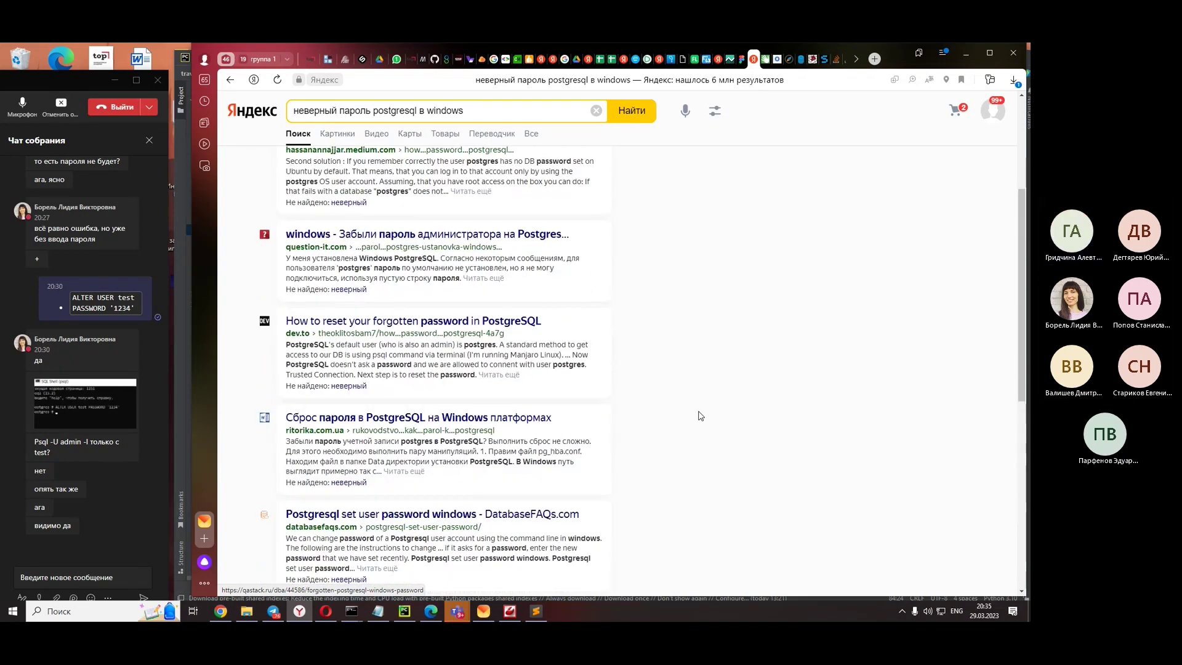
{"action": "scroll", "coordinate": [700, 416], "scroll_direction": "up", "scroll_amount": 3}
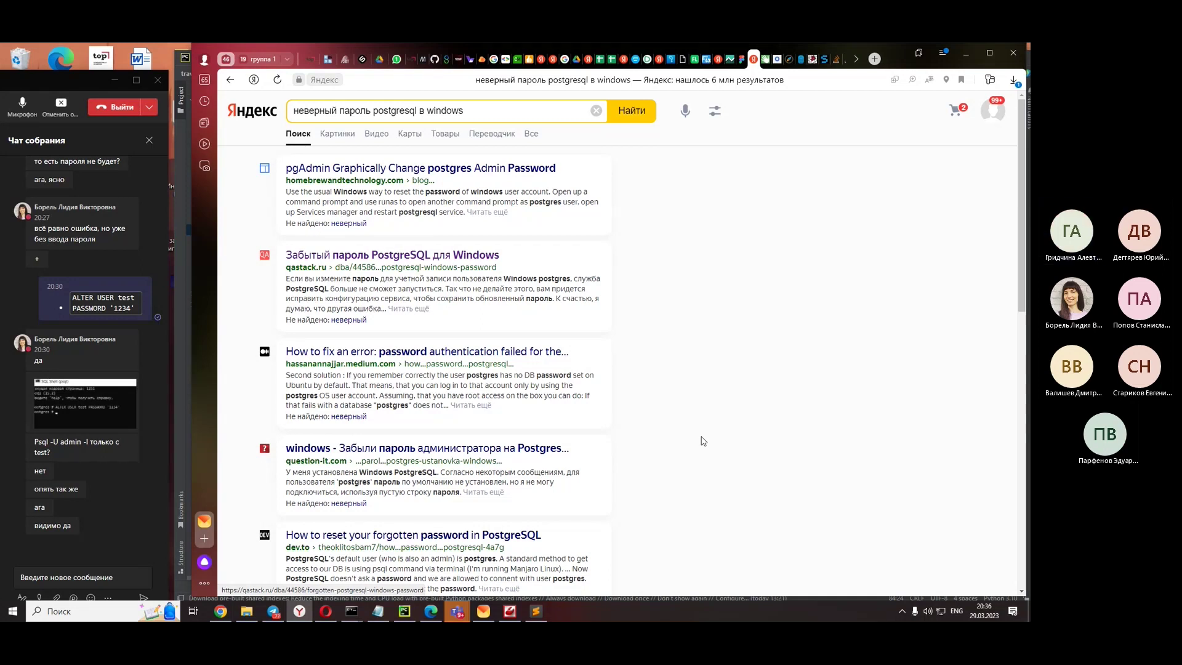
- Minimize the browser and PostgreSQL data folder, and close the pg_hba.conf editor and SQL Shell
{"action": "left_click", "coordinate": [964, 56]}
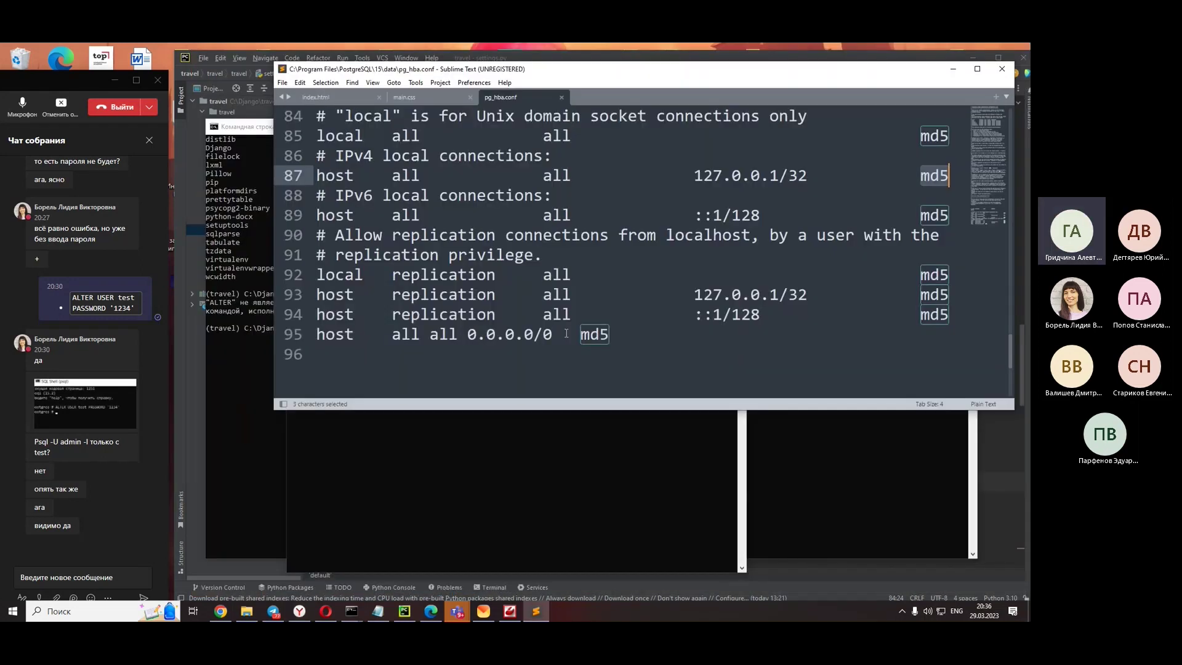
{"action": "left_click", "coordinate": [1002, 71]}
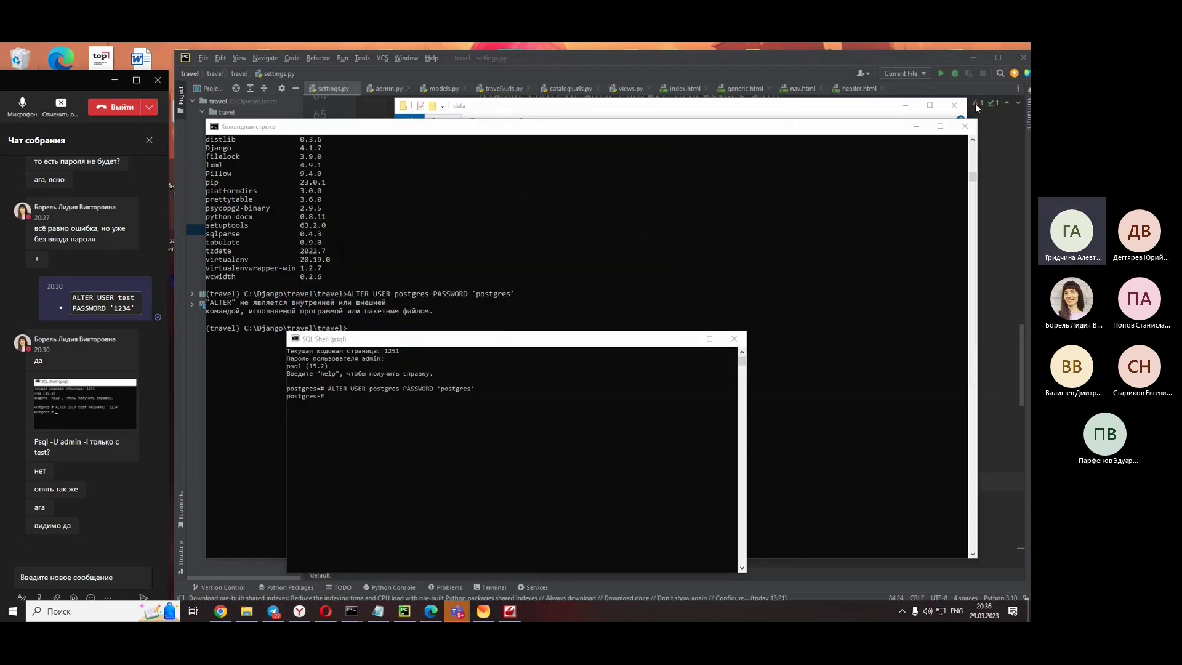
{"action": "left_click", "coordinate": [732, 341]}
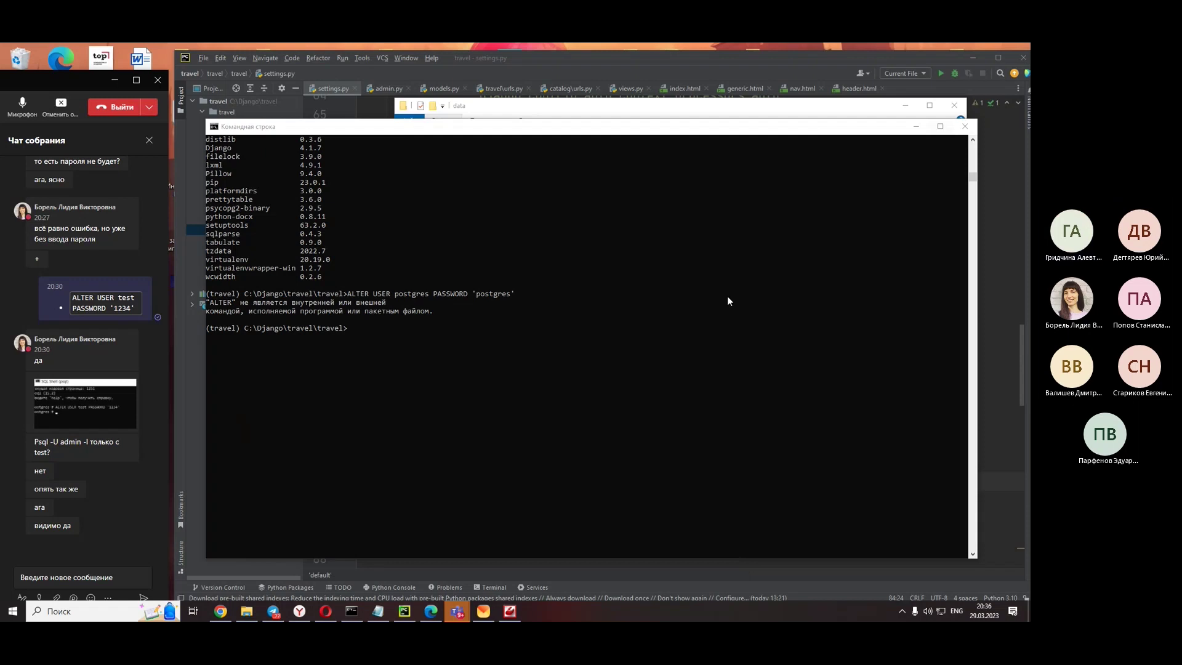
{"action": "scroll", "coordinate": [677, 306], "scroll_direction": "up", "scroll_amount": 9}
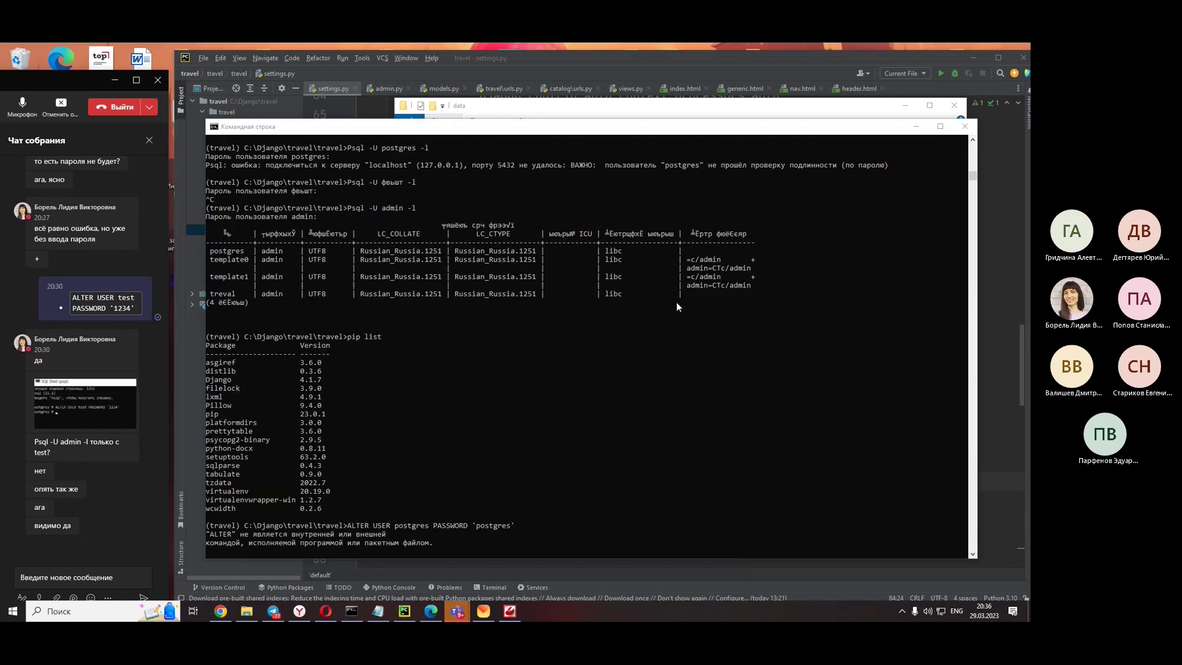
{"action": "scroll", "coordinate": [676, 306], "scroll_direction": "down", "scroll_amount": 4}
{"action": "left_click", "coordinate": [910, 111]}
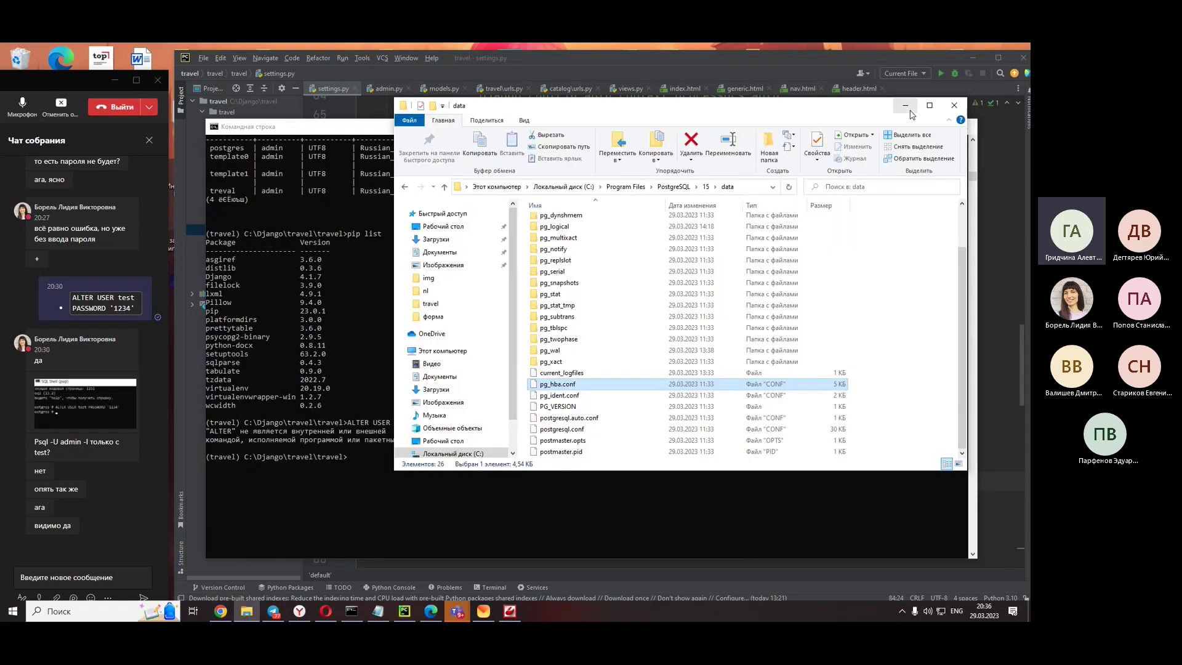
{"action": "left_click", "coordinate": [905, 105]}
- In PyCharm, review the settings.py DATABASES block: postgresql engine, NAME 'treval', USER 'admin', localhost, port 5432
{"action": "left_click", "coordinate": [993, 167]}
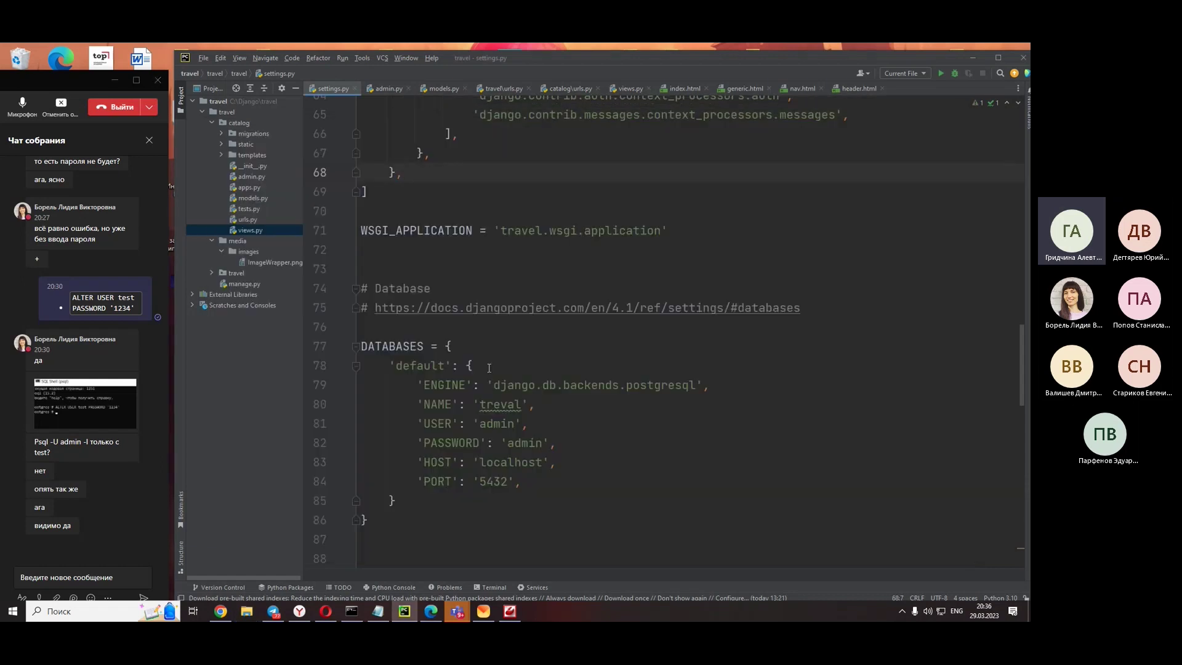
{"action": "scroll", "coordinate": [454, 345], "scroll_direction": "down", "scroll_amount": 6}
{"action": "scroll", "coordinate": [455, 344], "scroll_direction": "up", "scroll_amount": 2}
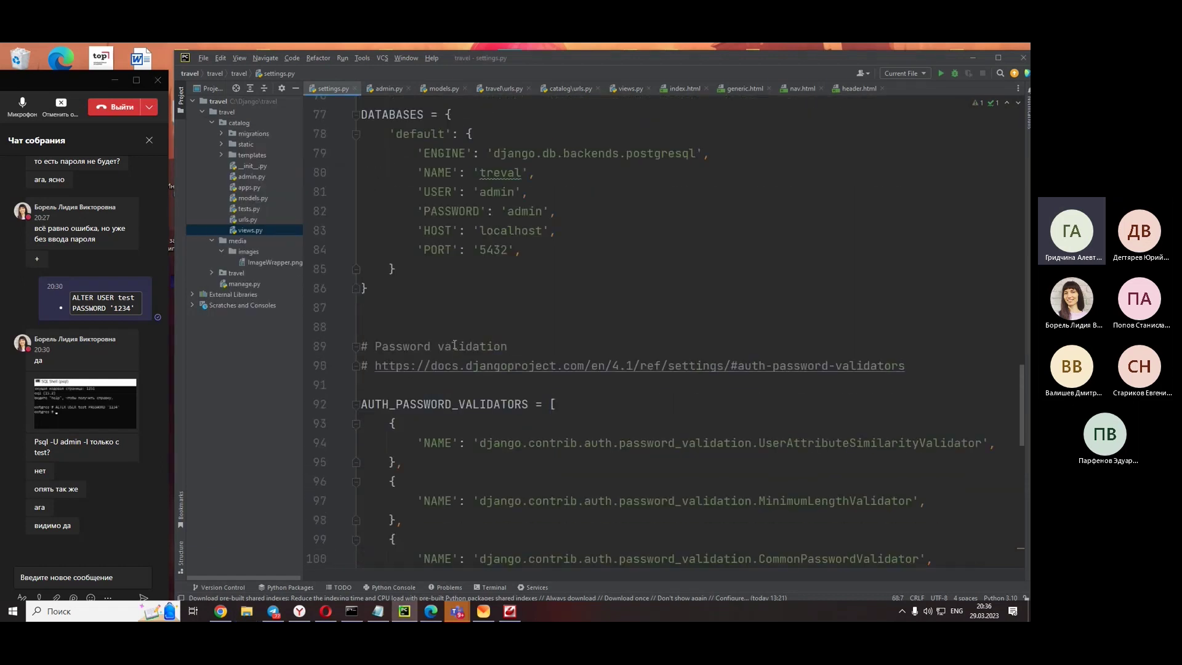
{"action": "scroll", "coordinate": [454, 345], "scroll_direction": "up", "scroll_amount": 7}
{"action": "scroll", "coordinate": [454, 345], "scroll_direction": "down", "scroll_amount": 7}
{"action": "scroll", "coordinate": [454, 345], "scroll_direction": "up", "scroll_amount": 2}
{"action": "left_click_drag", "start_coordinate": [363, 424], "coordinate": [290, 186]}
{"action": "left_click", "coordinate": [363, 423]}
{"action": "left_click_drag", "start_coordinate": [364, 423], "coordinate": [300, 226]}
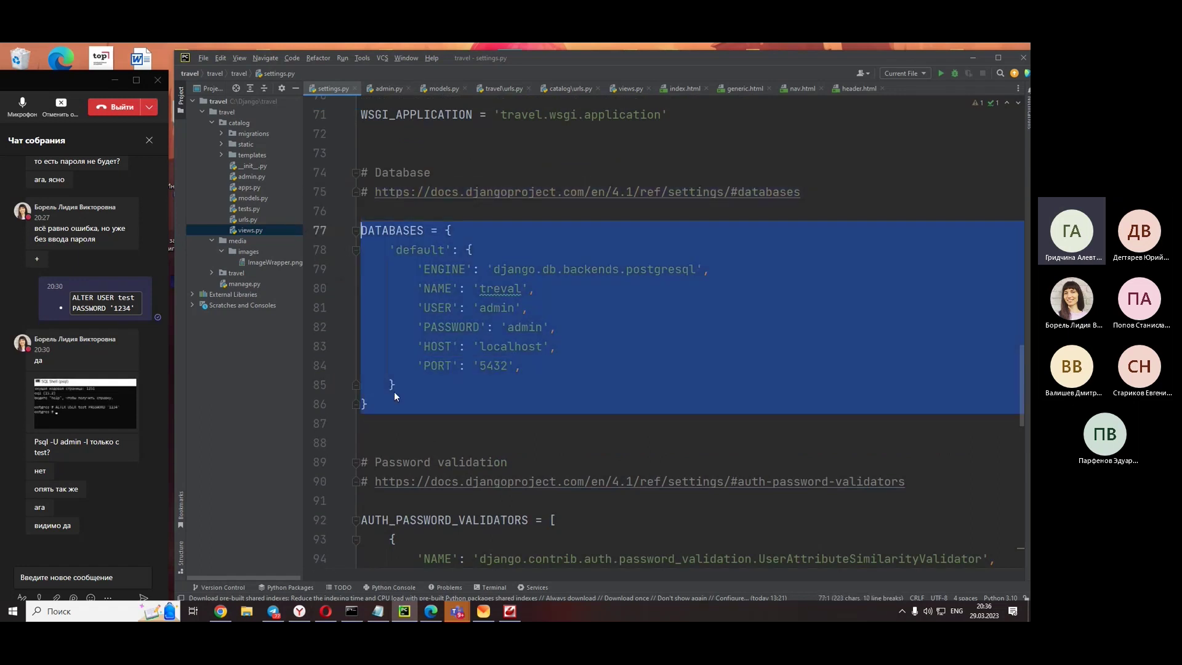
{"action": "left_click", "coordinate": [616, 293]}
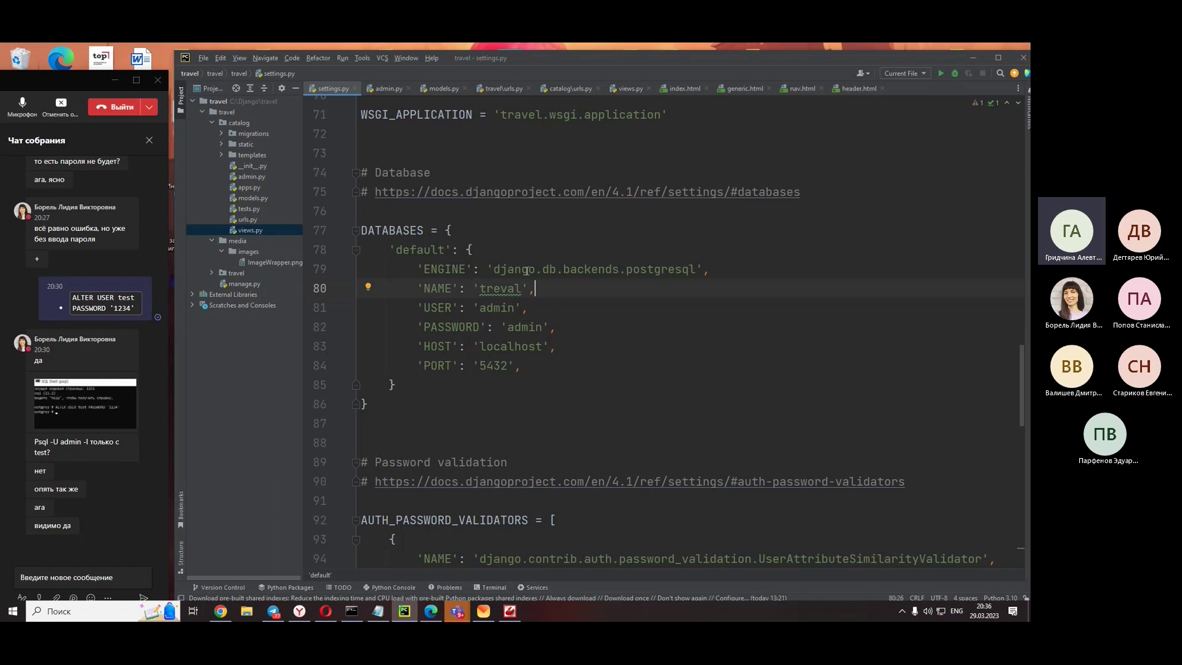
- Scroll settings.py to its end, showing MEDIA_URL = '/media/' and MEDIA_ROOT = BASE_DIR / 'media'
{"action": "scroll", "coordinate": [527, 276], "scroll_direction": "down", "scroll_amount": 2}
{"action": "scroll", "coordinate": [529, 282], "scroll_direction": "up", "scroll_amount": 2}
{"action": "scroll", "coordinate": [389, 183], "scroll_direction": "up", "scroll_amount": 4}
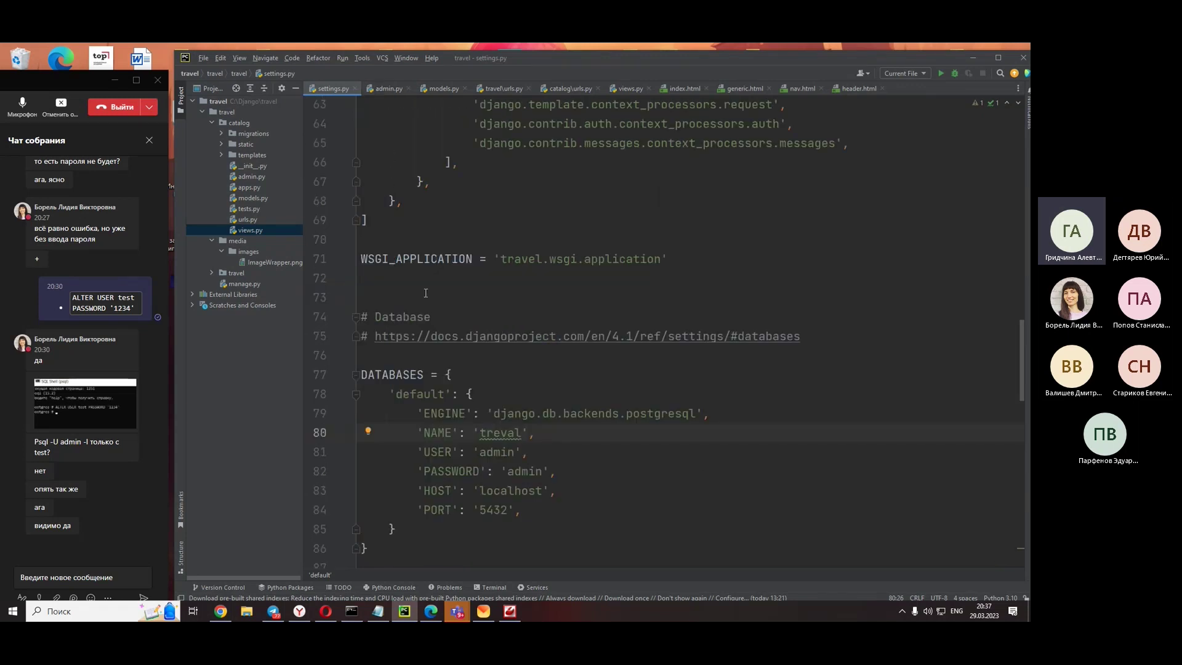
{"action": "scroll", "coordinate": [423, 291], "scroll_direction": "down", "scroll_amount": 9}
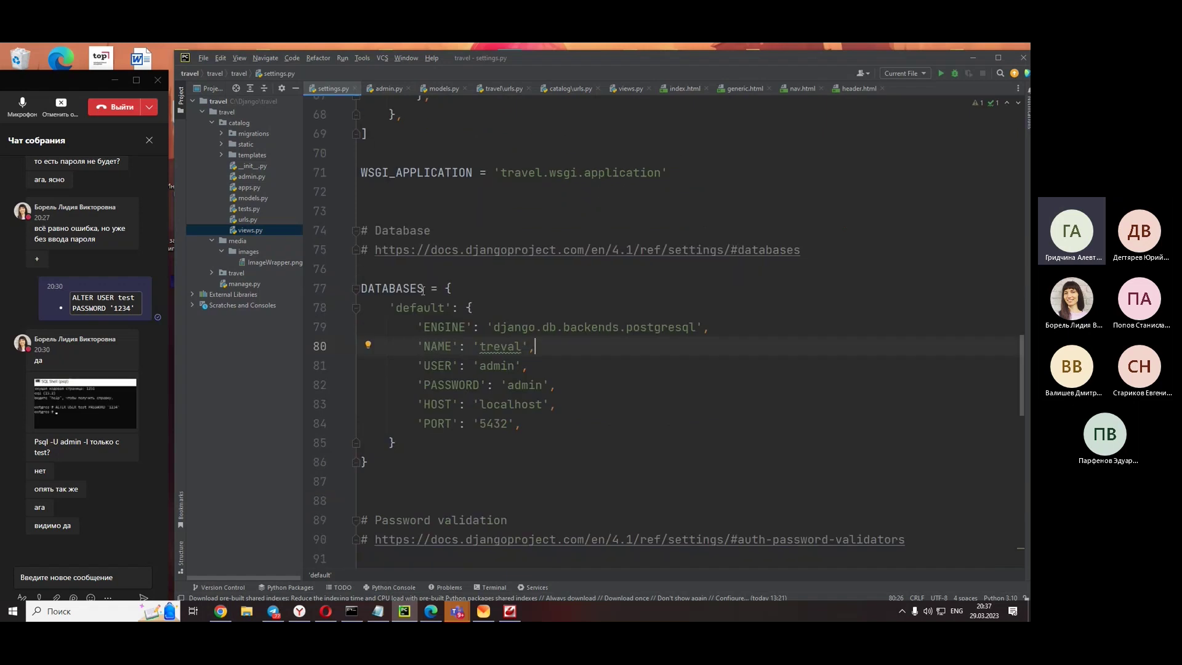
{"action": "scroll", "coordinate": [423, 290], "scroll_direction": "down", "scroll_amount": 9}
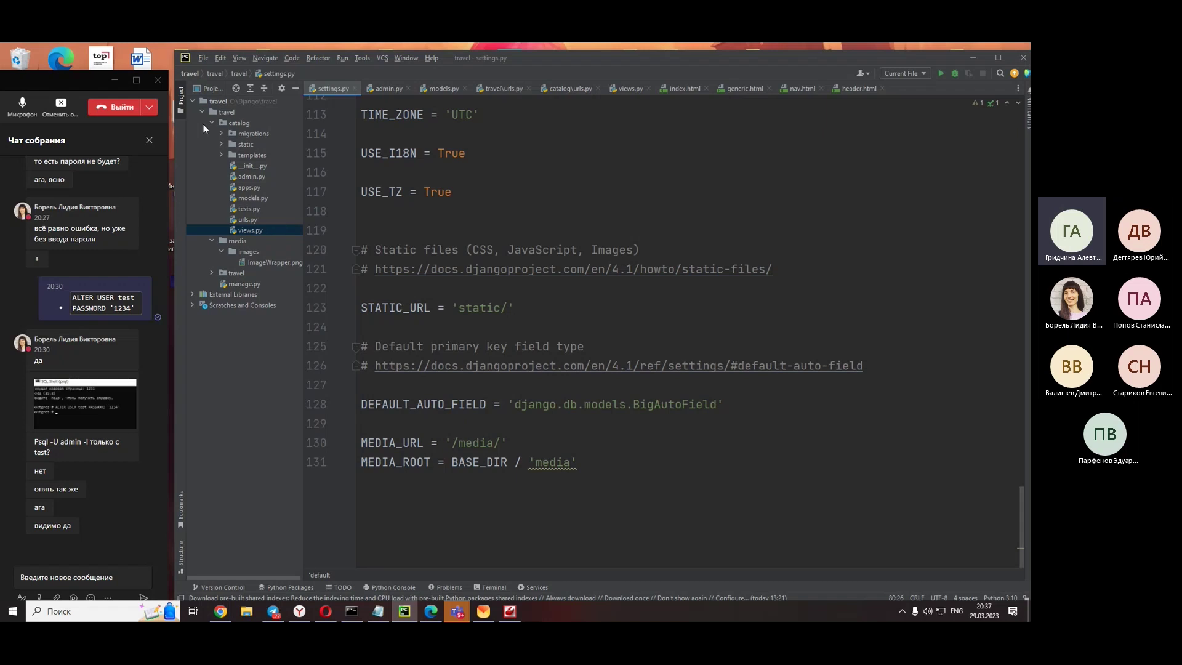
- Collapse the catalog and media folders in the Project tree, then select the catalog, travel and media folders
{"action": "left_click", "coordinate": [211, 121]}
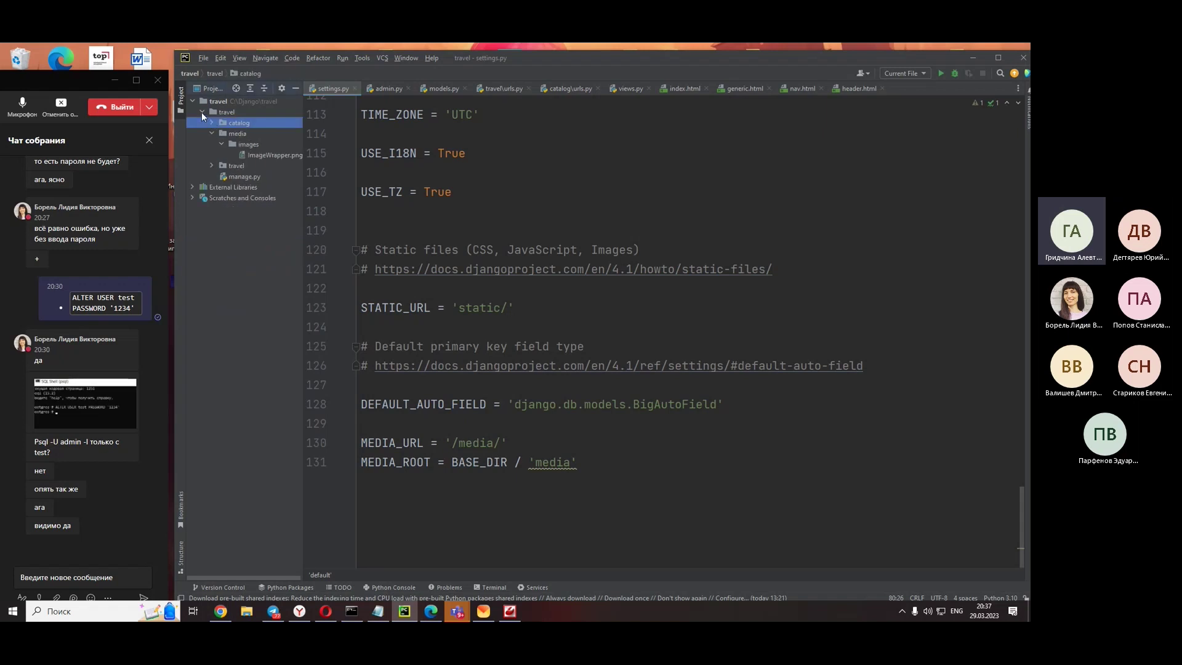
{"action": "left_click", "coordinate": [202, 112]}
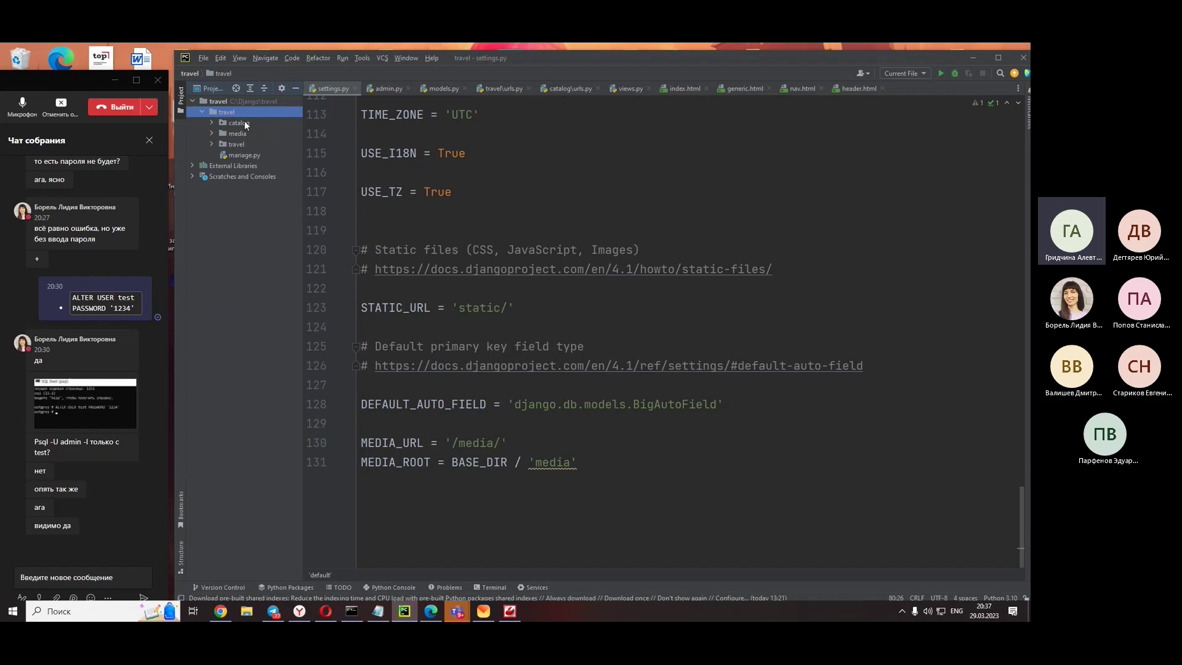
{"action": "left_click", "coordinate": [243, 124]}
{"action": "left_click", "coordinate": [242, 141]}
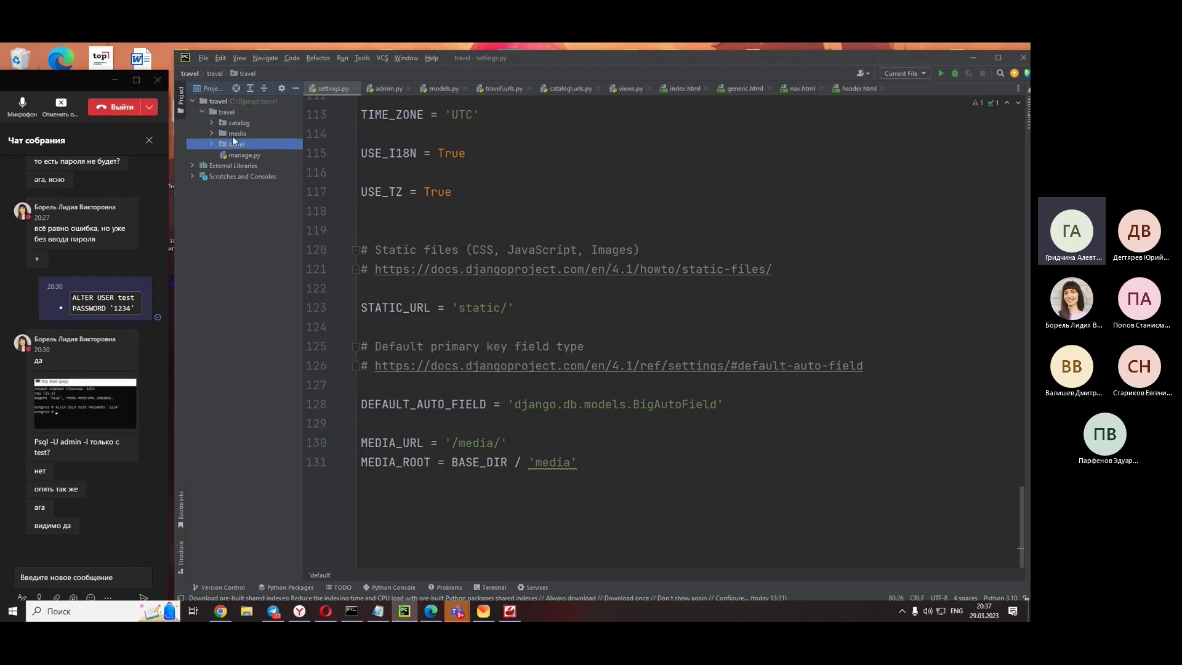
{"action": "left_click", "coordinate": [238, 135]}
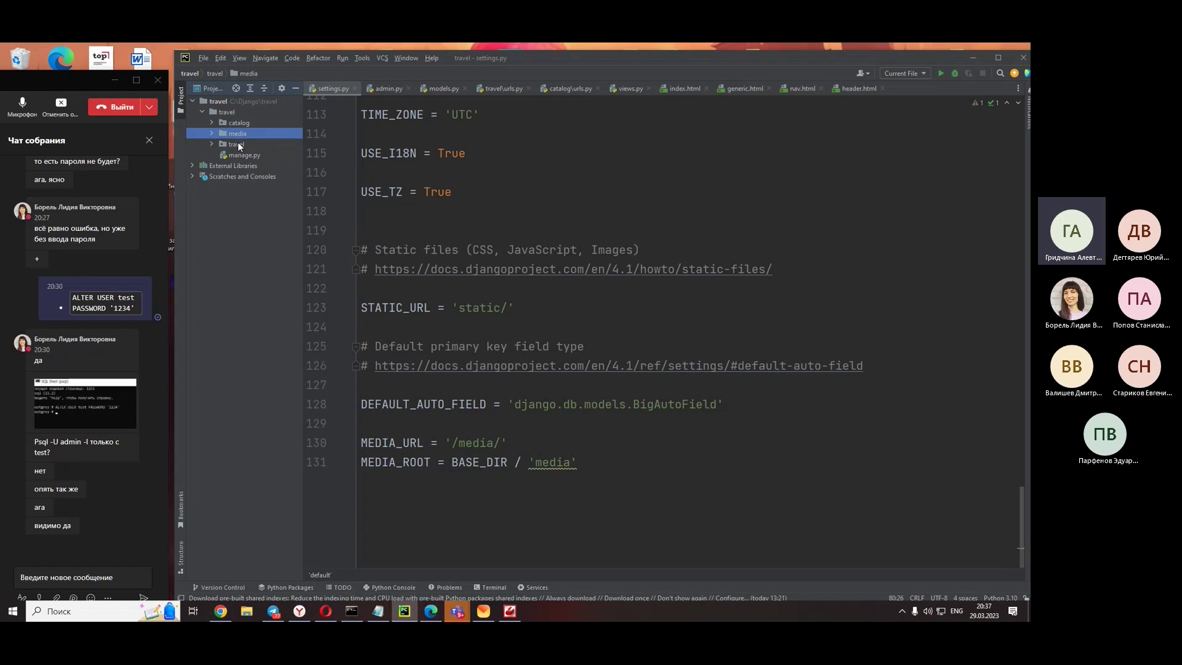
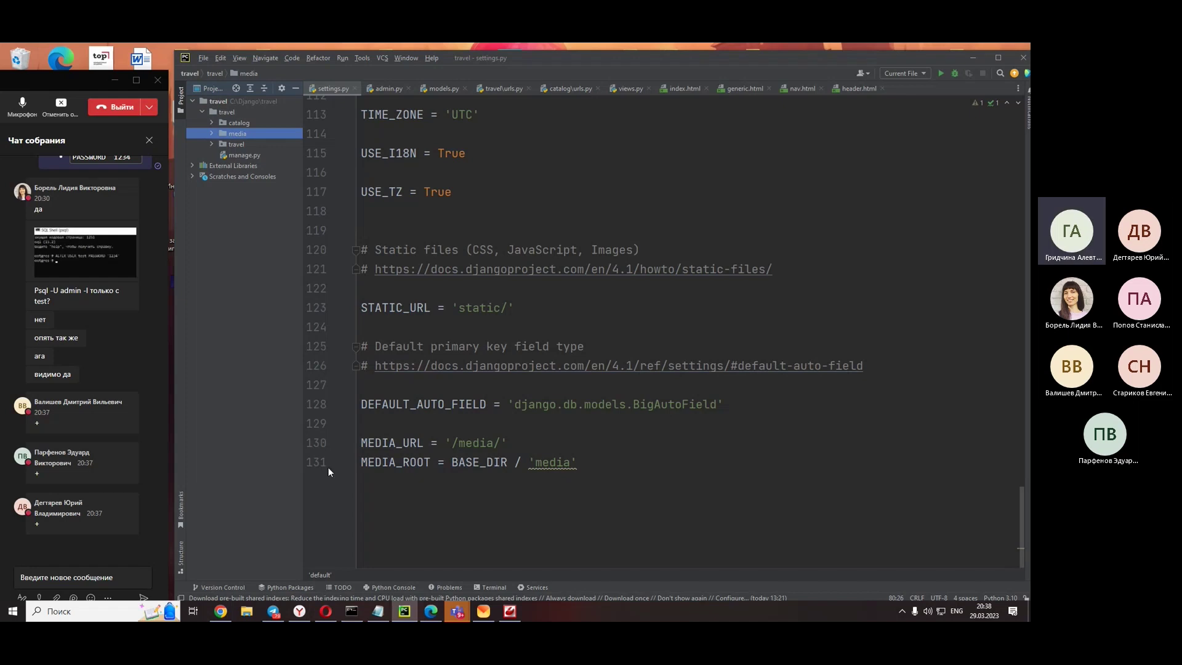
- Review the Popular model in models.py, then bring up the Travel article in Edge
{"action": "left_click", "coordinate": [429, 90]}
{"action": "left_click", "coordinate": [536, 364]}
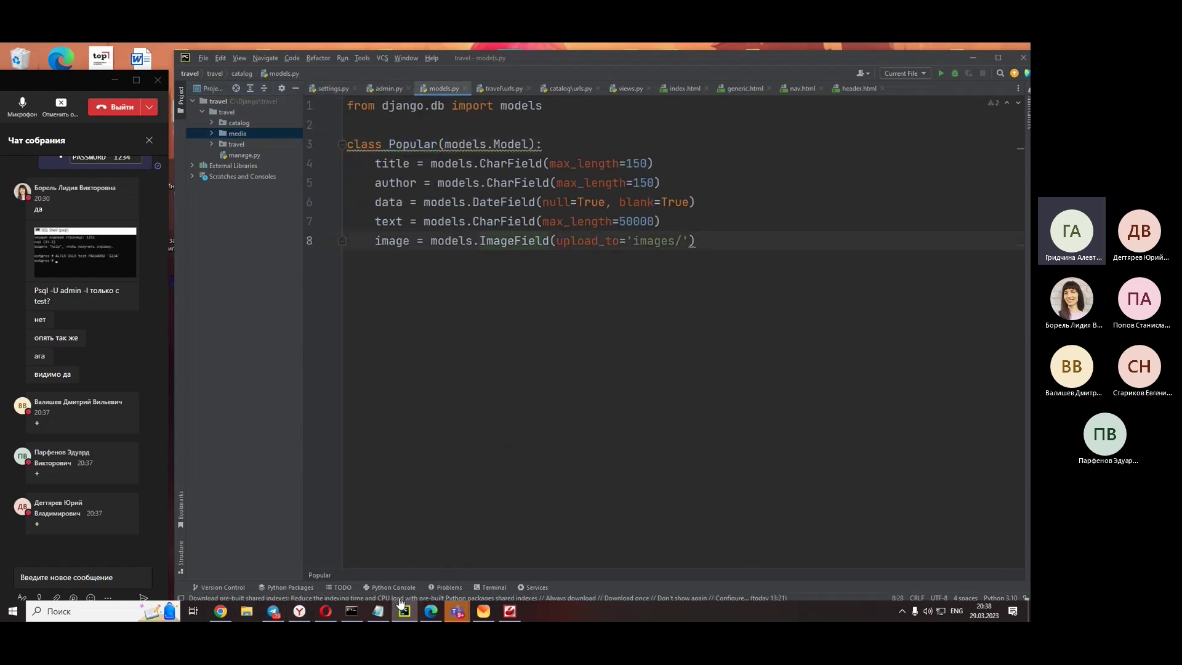
{"action": "left_click", "coordinate": [430, 611]}
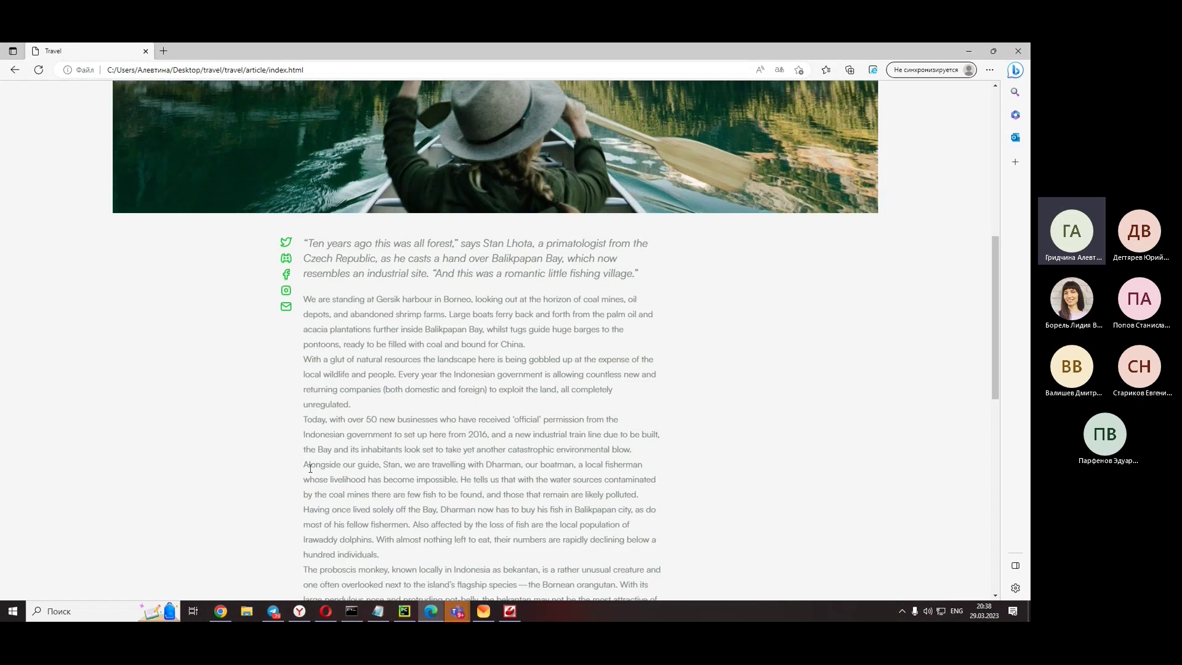
- Go back to the travel home page and open the first Bali, Indonesia popular article
{"action": "scroll", "coordinate": [283, 431], "scroll_direction": "up", "scroll_amount": 10}
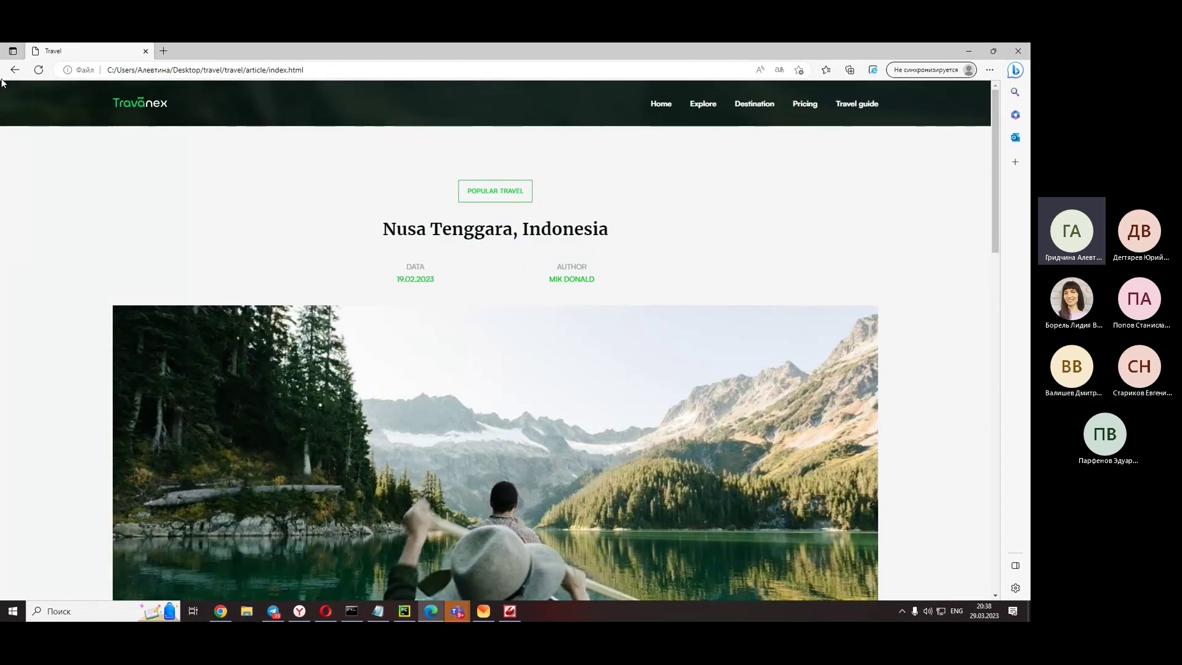
{"action": "key", "text": "alt+Left"}
{"action": "scroll", "coordinate": [274, 397], "scroll_direction": "up", "scroll_amount": 4}
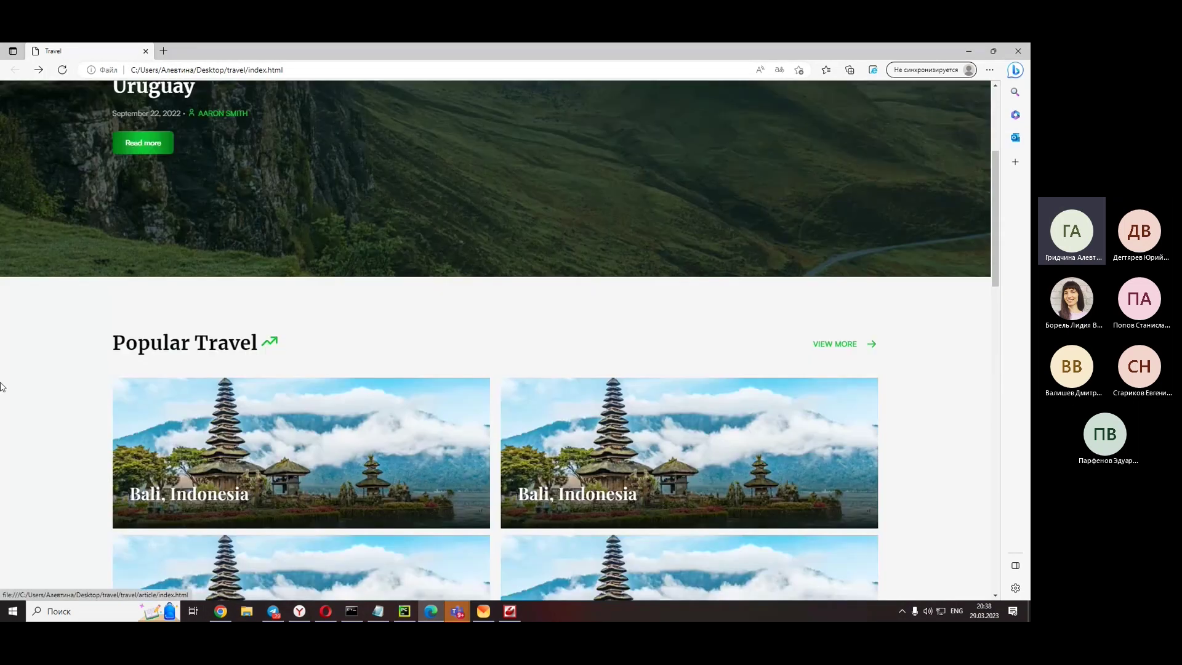
{"action": "scroll", "coordinate": [158, 351], "scroll_direction": "down", "scroll_amount": 2}
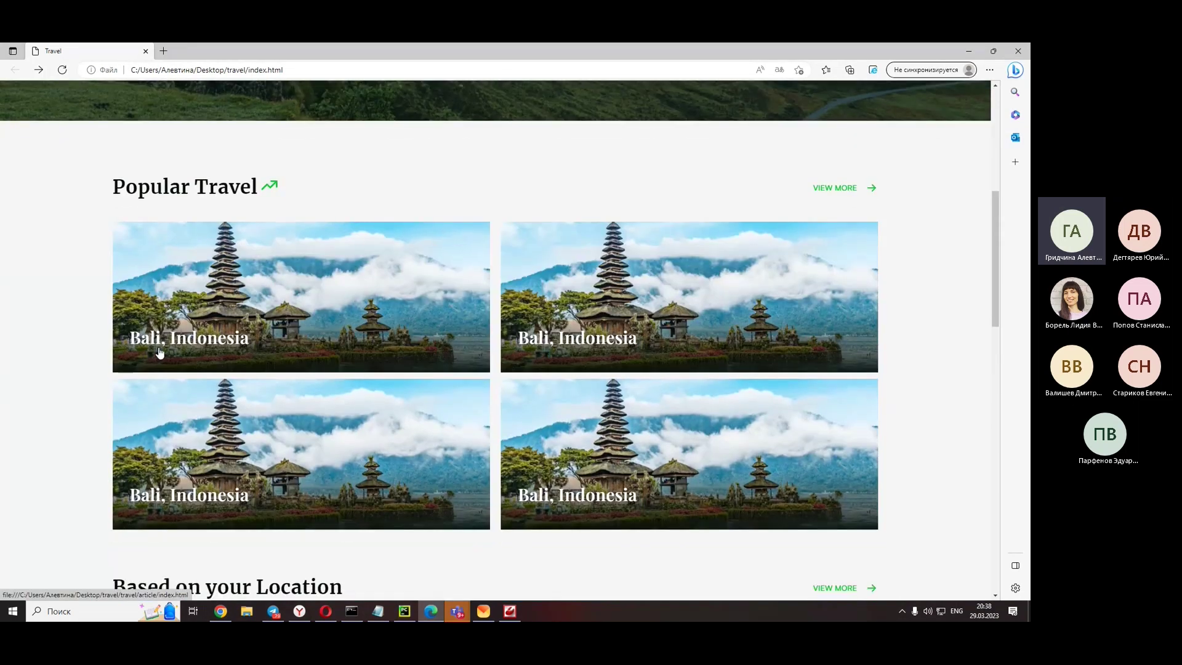
{"action": "left_click", "coordinate": [230, 343]}
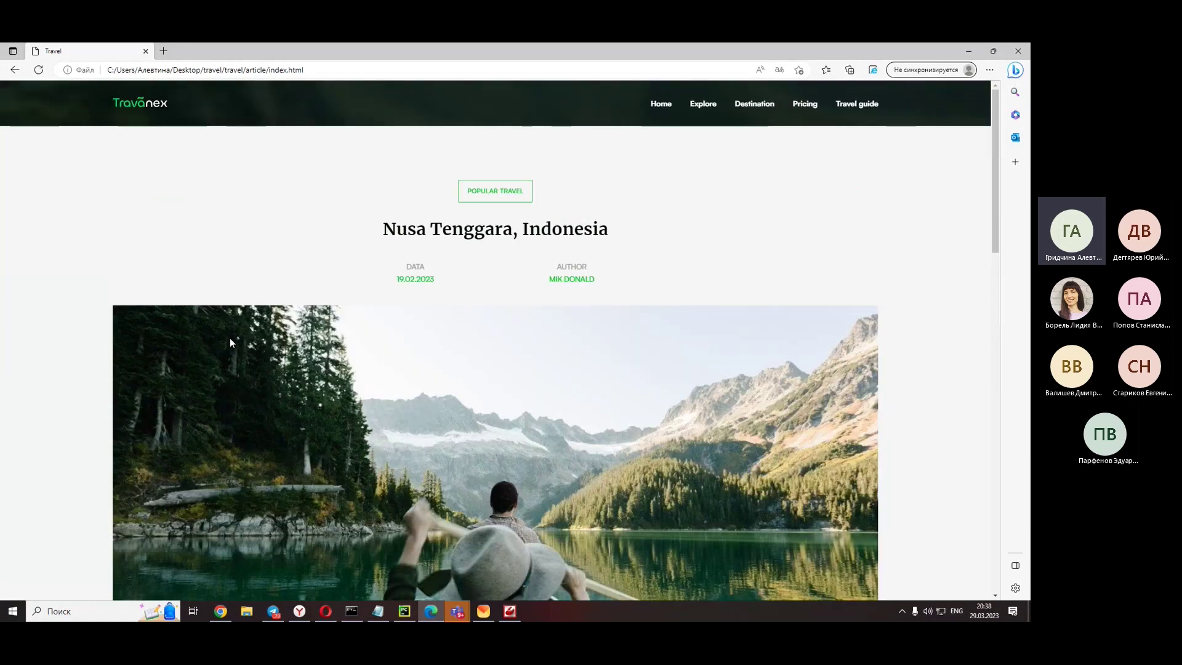
- Highlight the article's DATA 19.02.2023 text, then minimize Edge to return to models.py
{"action": "left_click_drag", "start_coordinate": [378, 273], "coordinate": [537, 282]}
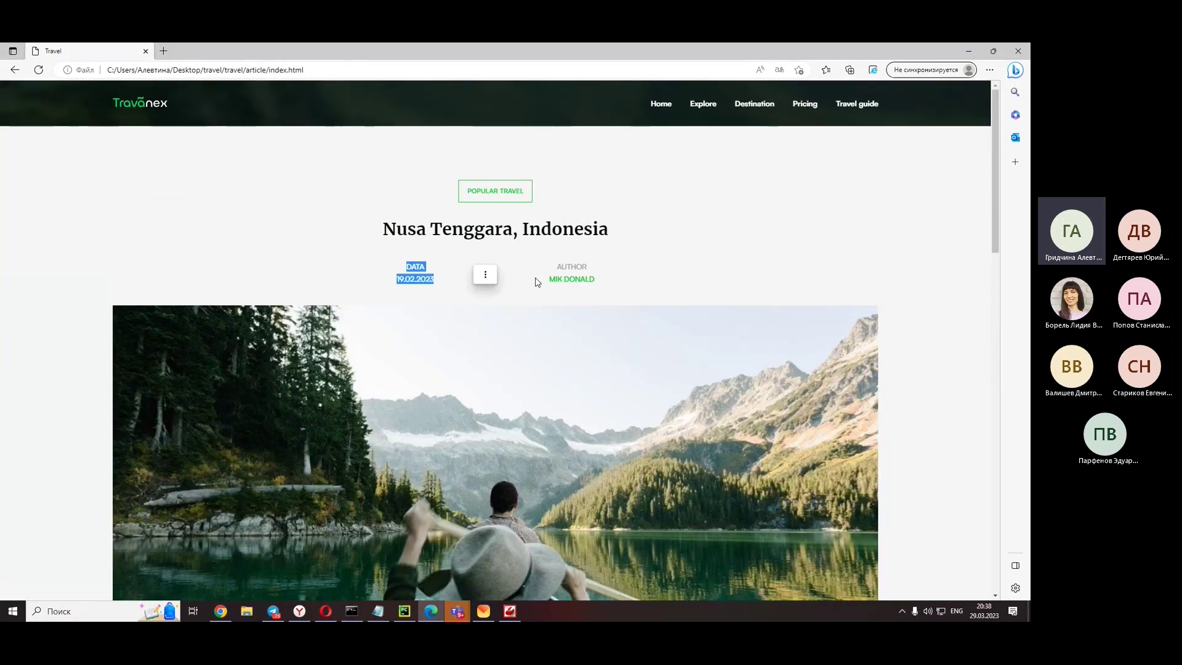
{"action": "scroll", "coordinate": [631, 289], "scroll_direction": "down", "scroll_amount": 15}
{"action": "scroll", "coordinate": [526, 208], "scroll_direction": "up", "scroll_amount": 4}
{"action": "left_click_drag", "start_coordinate": [304, 185], "coordinate": [468, 439]}
{"action": "scroll", "coordinate": [423, 418], "scroll_direction": "up", "scroll_amount": 7}
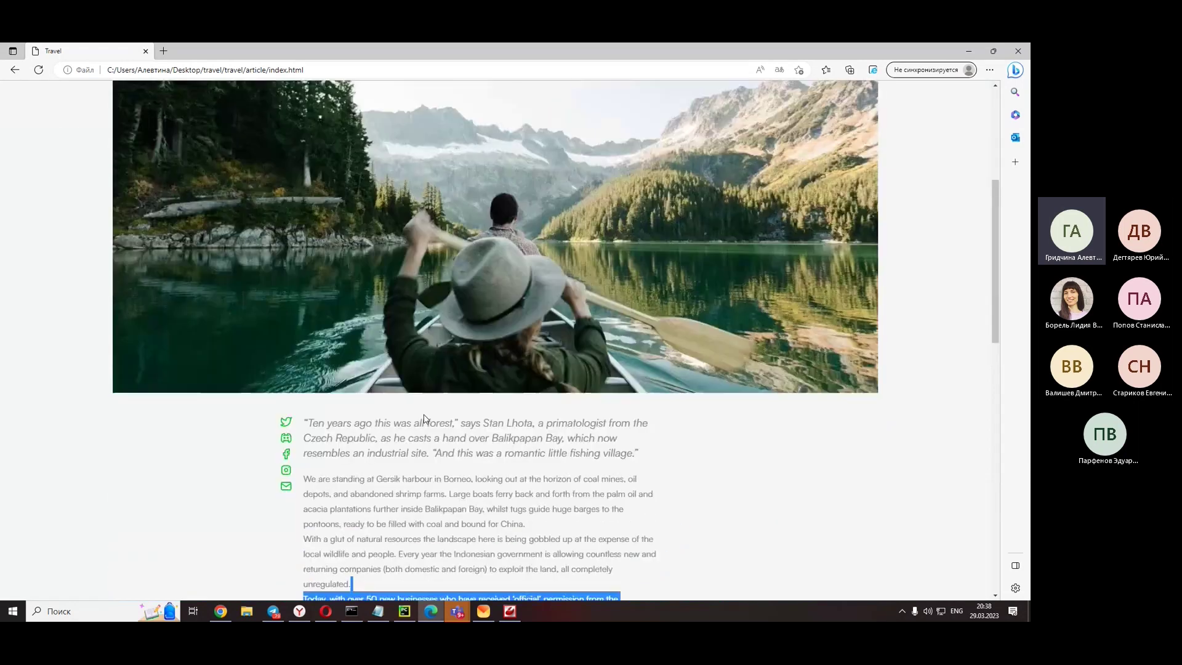
{"action": "scroll", "coordinate": [423, 418], "scroll_direction": "down", "scroll_amount": 2}
{"action": "left_click", "coordinate": [969, 51]}
{"action": "left_click", "coordinate": [671, 321]}
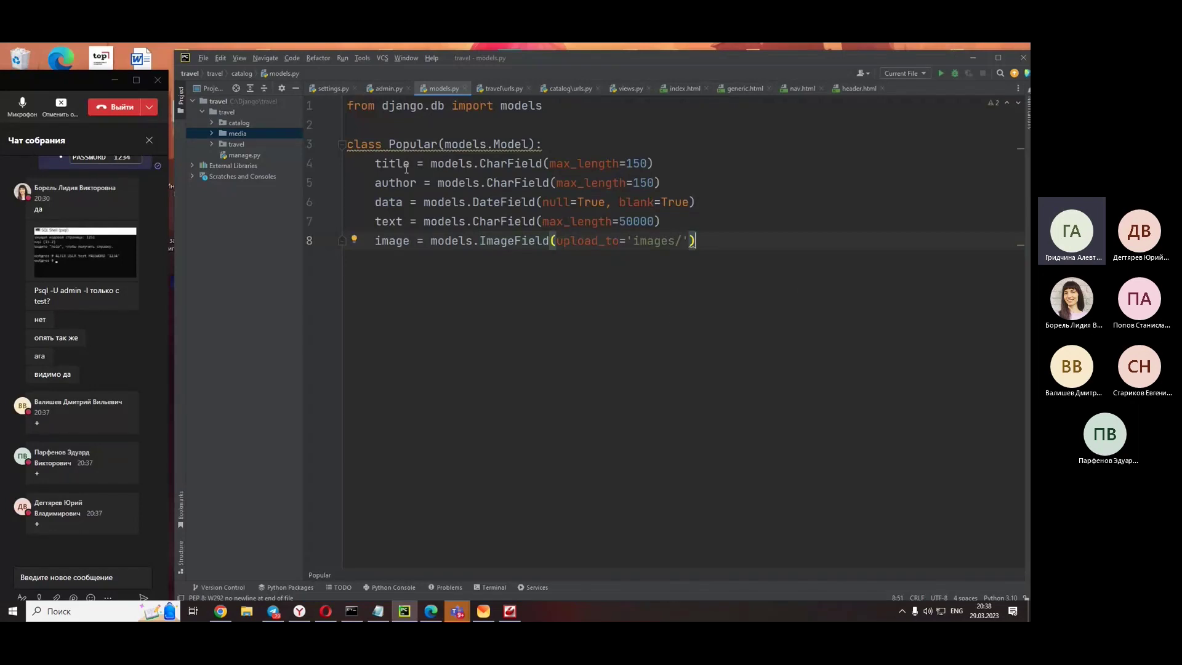
{"action": "left_click", "coordinate": [615, 240]}
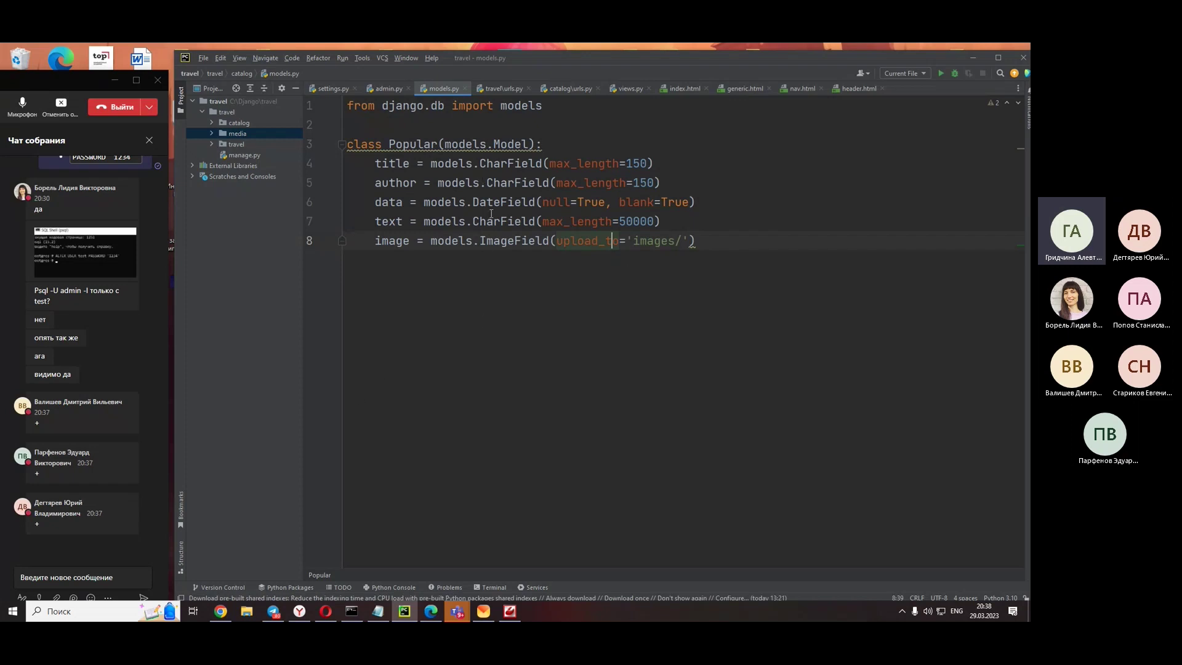
{"action": "mouse_move", "coordinate": [491, 222]}
{"action": "left_click_drag", "start_coordinate": [367, 240], "coordinate": [813, 257]}
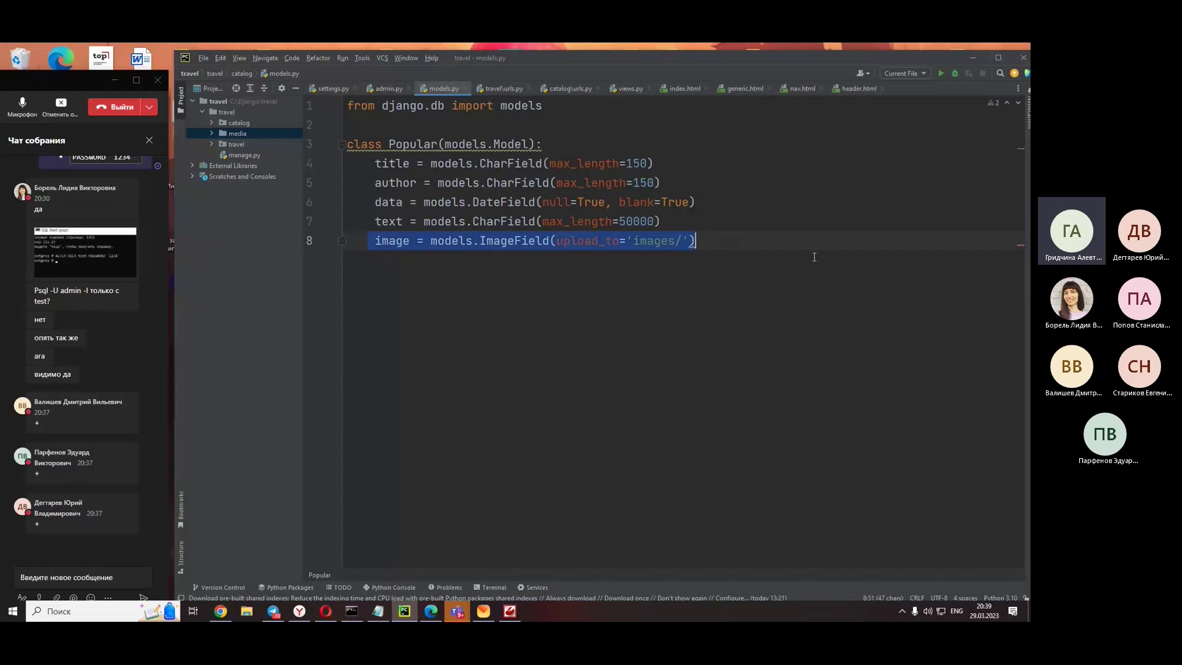
{"action": "left_click", "coordinate": [804, 268]}
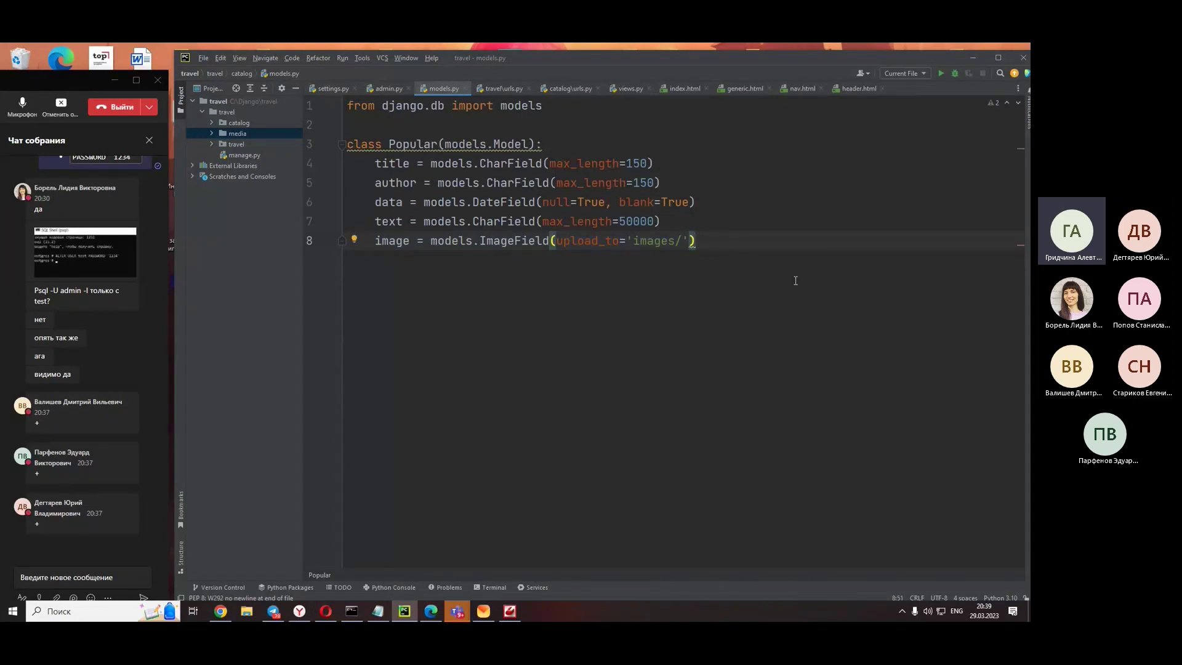
{"action": "double_click", "coordinate": [663, 242]}
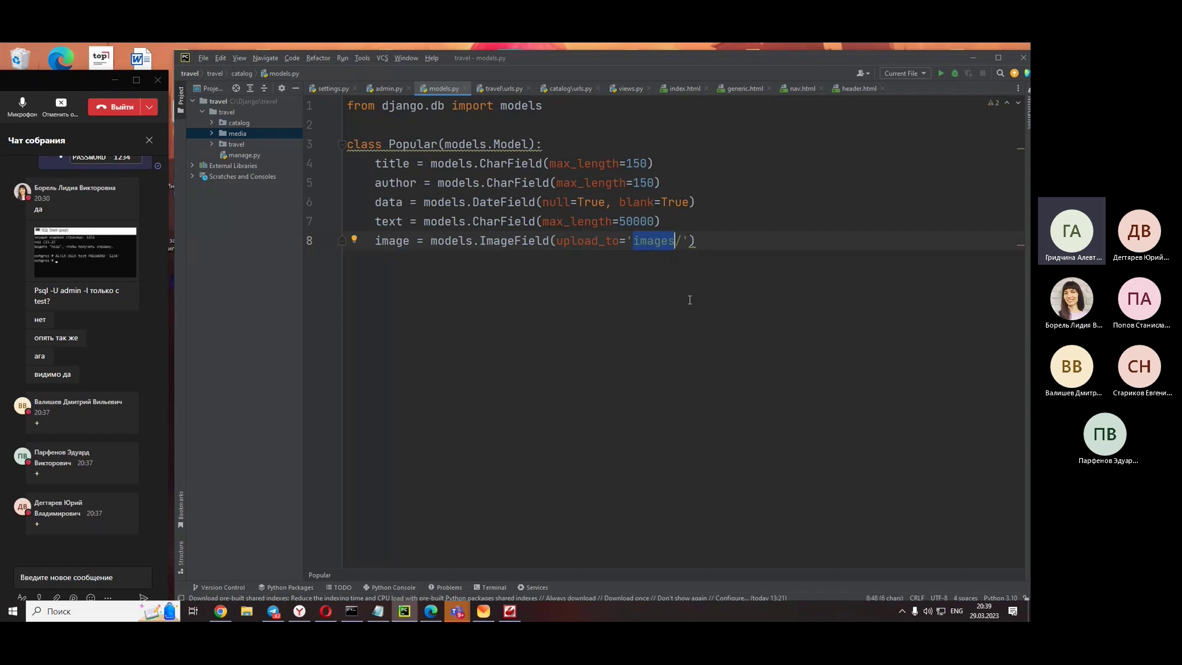
{"action": "left_click", "coordinate": [213, 137]}
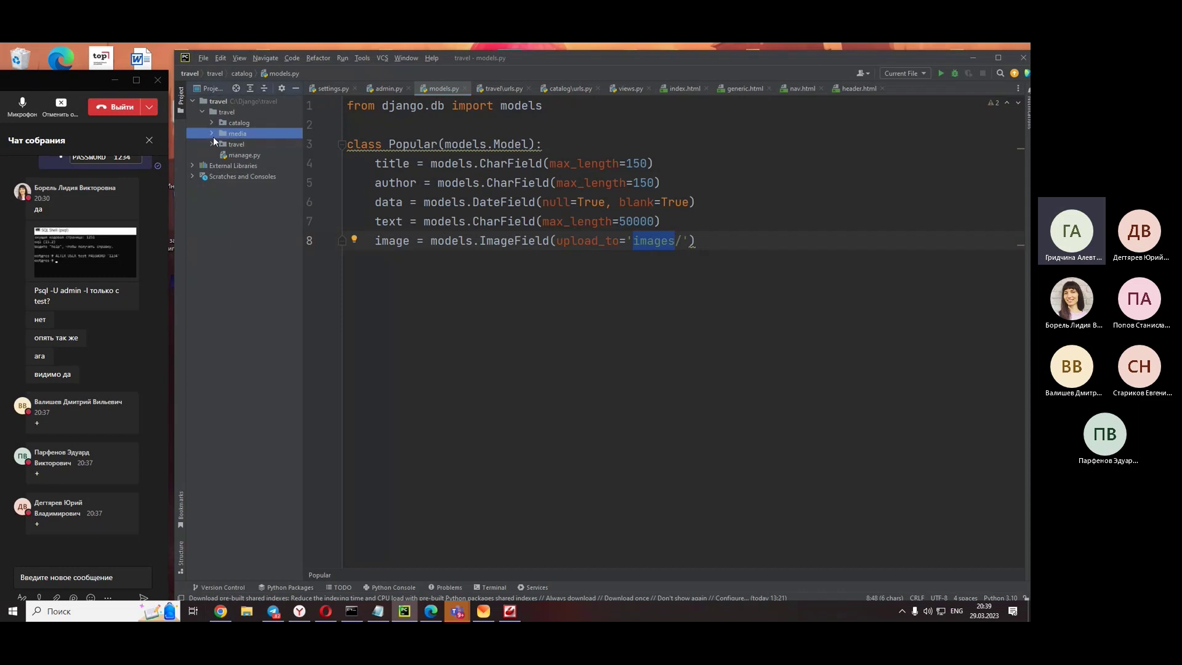
- Expand the media folder and select the uploaded ImageWrapper.png under images
{"action": "left_click", "coordinate": [211, 134]}
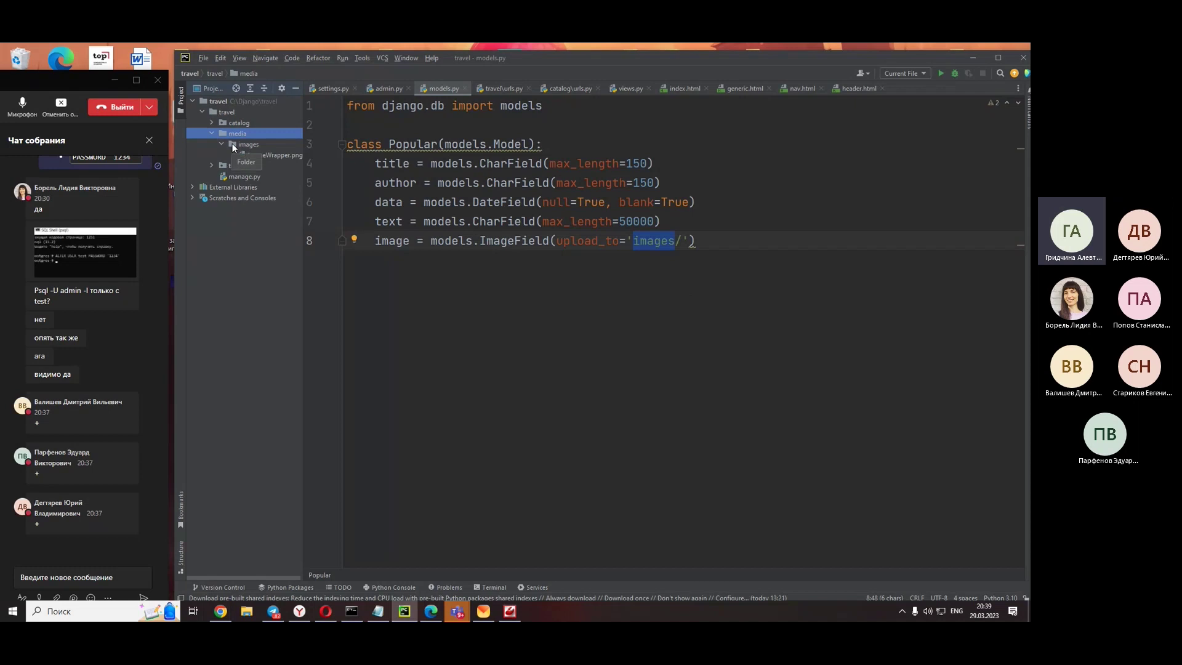
{"action": "left_click", "coordinate": [264, 155]}
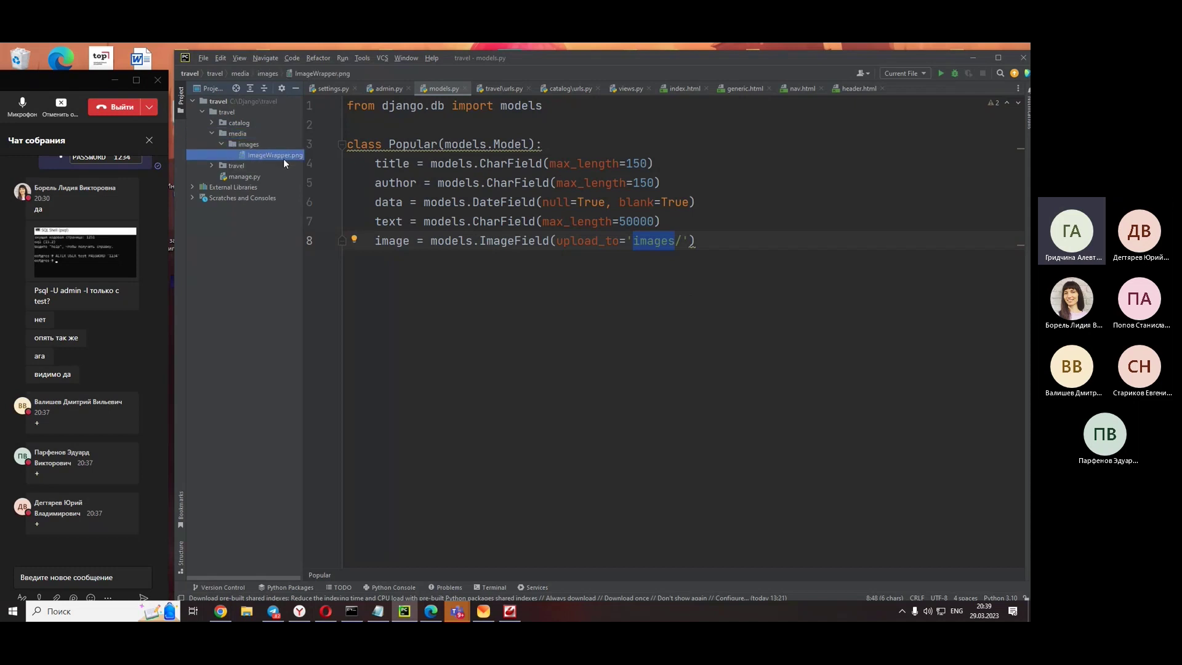
{"action": "left_click", "coordinate": [663, 396]}
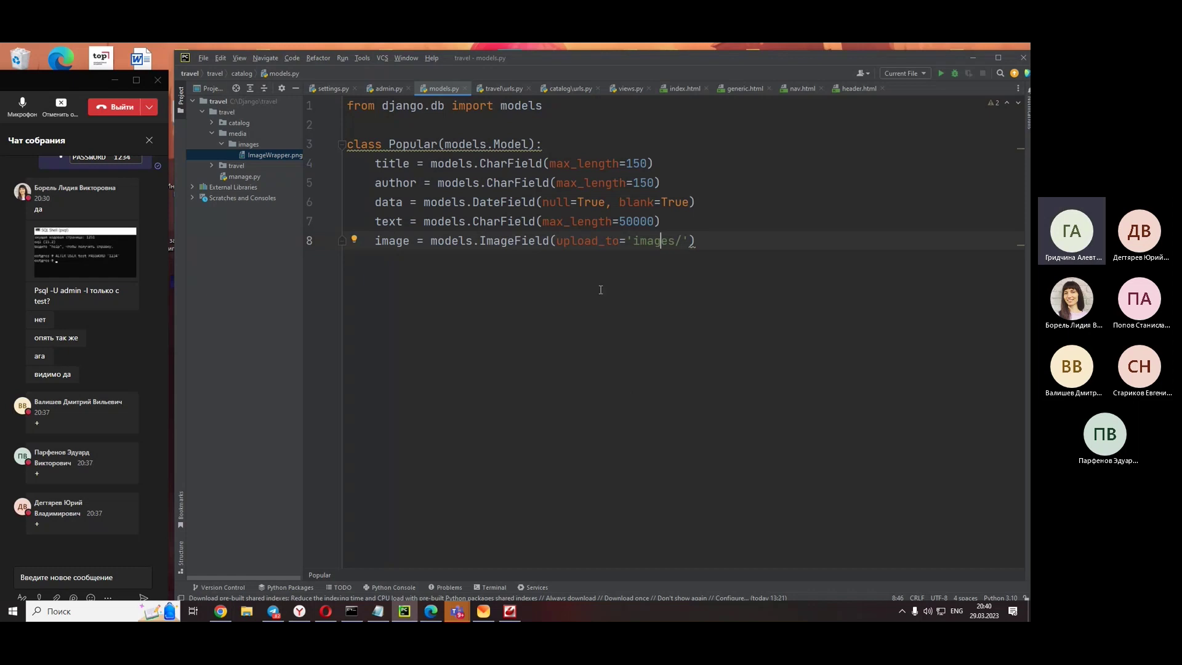
- Step through the author, data, text and image field lines, then select all and deselect
{"action": "left_click", "coordinate": [417, 183]}
{"action": "mouse_move", "coordinate": [428, 243]}
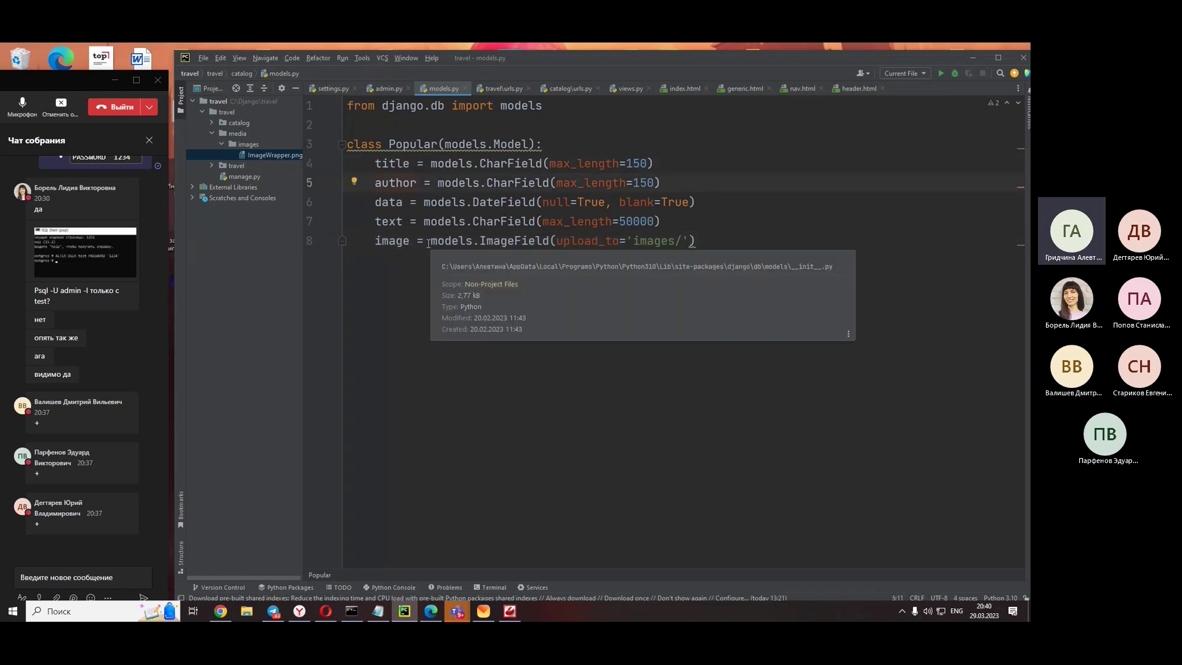
{"action": "left_click", "coordinate": [389, 202]}
{"action": "left_click", "coordinate": [385, 223]}
{"action": "left_click", "coordinate": [424, 240]}
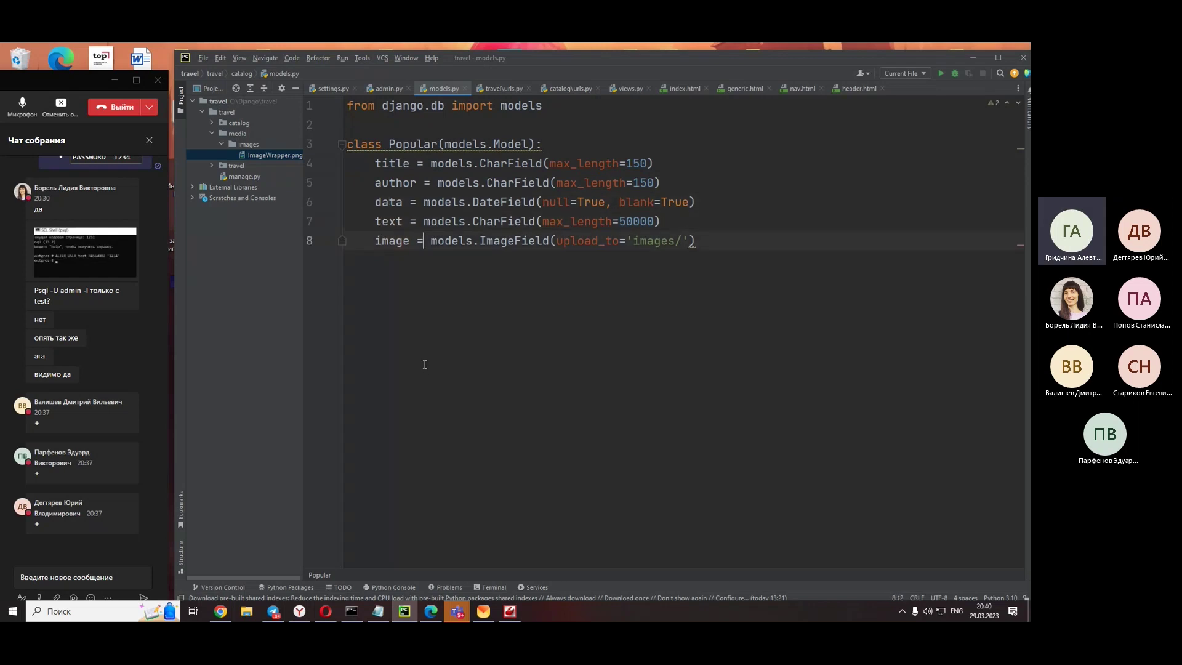
{"action": "left_click", "coordinate": [873, 264]}
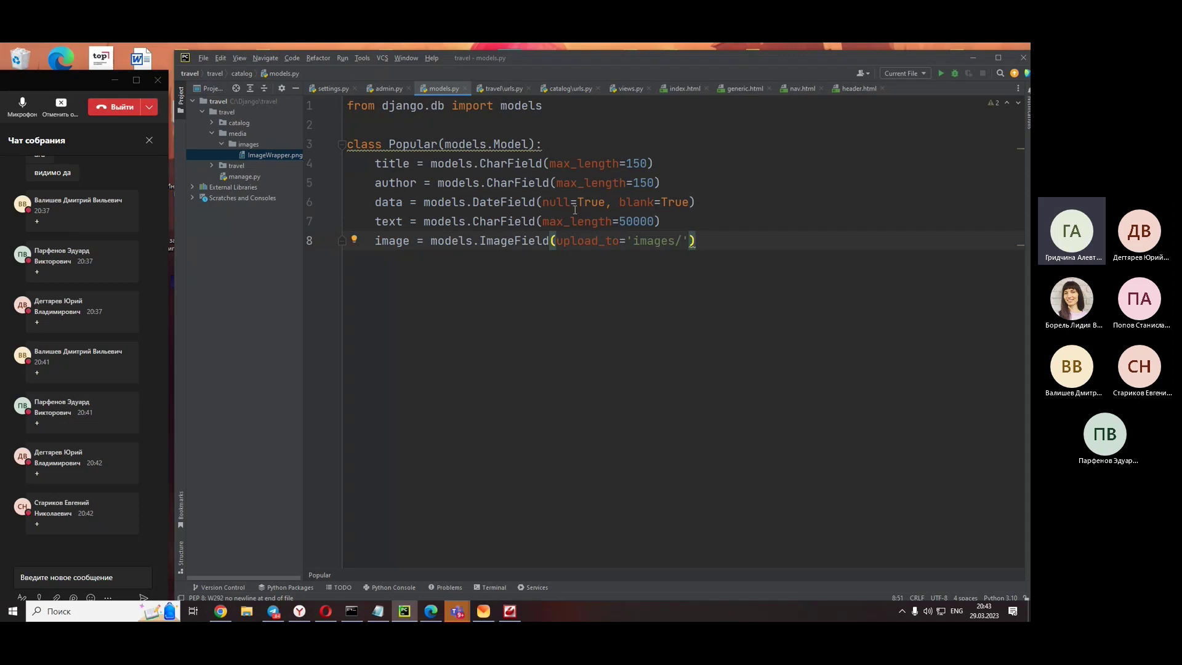
{"action": "key", "text": "ctrl+a"}
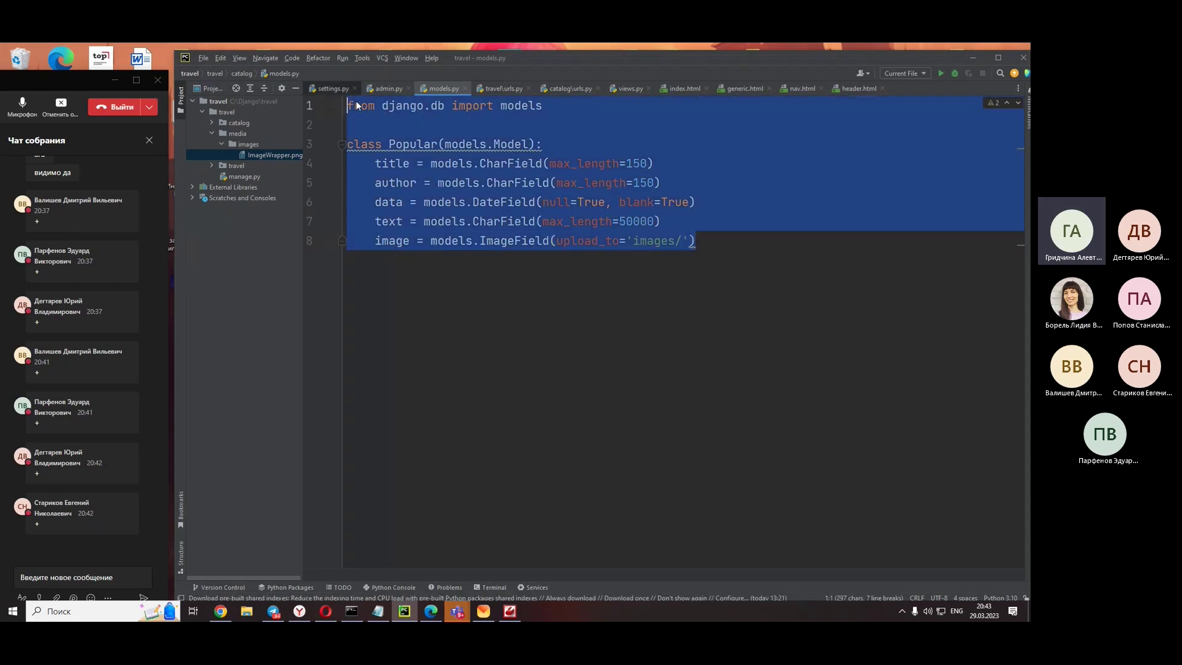
{"action": "left_click", "coordinate": [760, 256]}
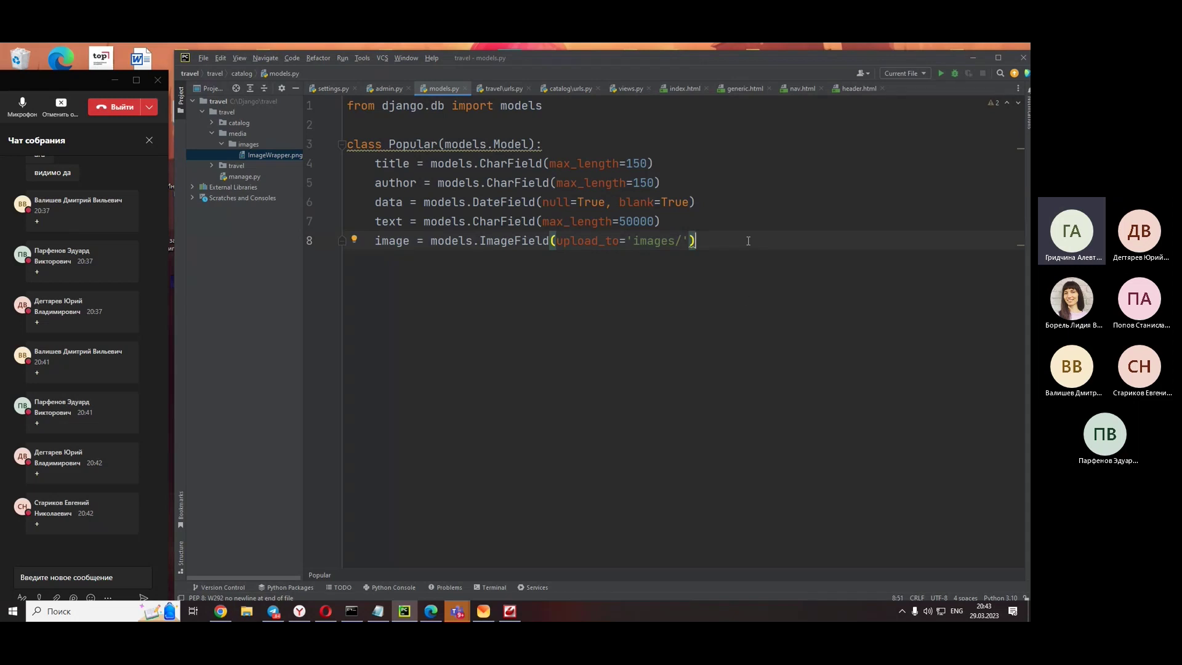
- Open the catalog urls.py, then the project-level travel urls.py at line 35
{"action": "left_click", "coordinate": [567, 88]}
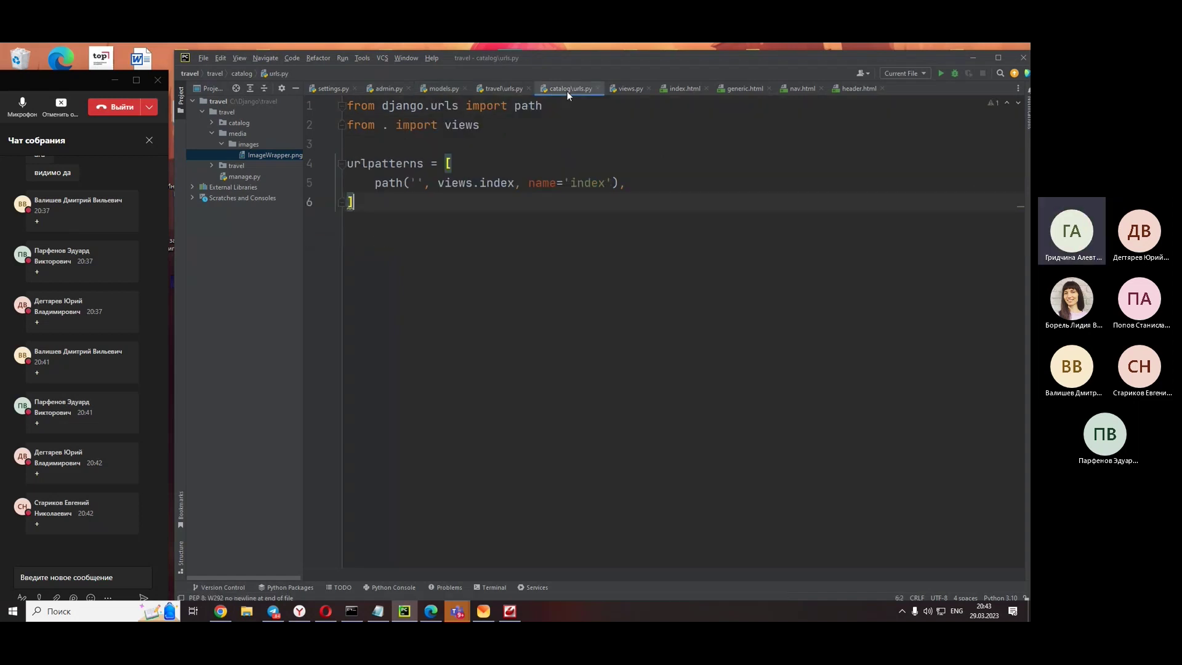
{"action": "left_click", "coordinate": [509, 85]}
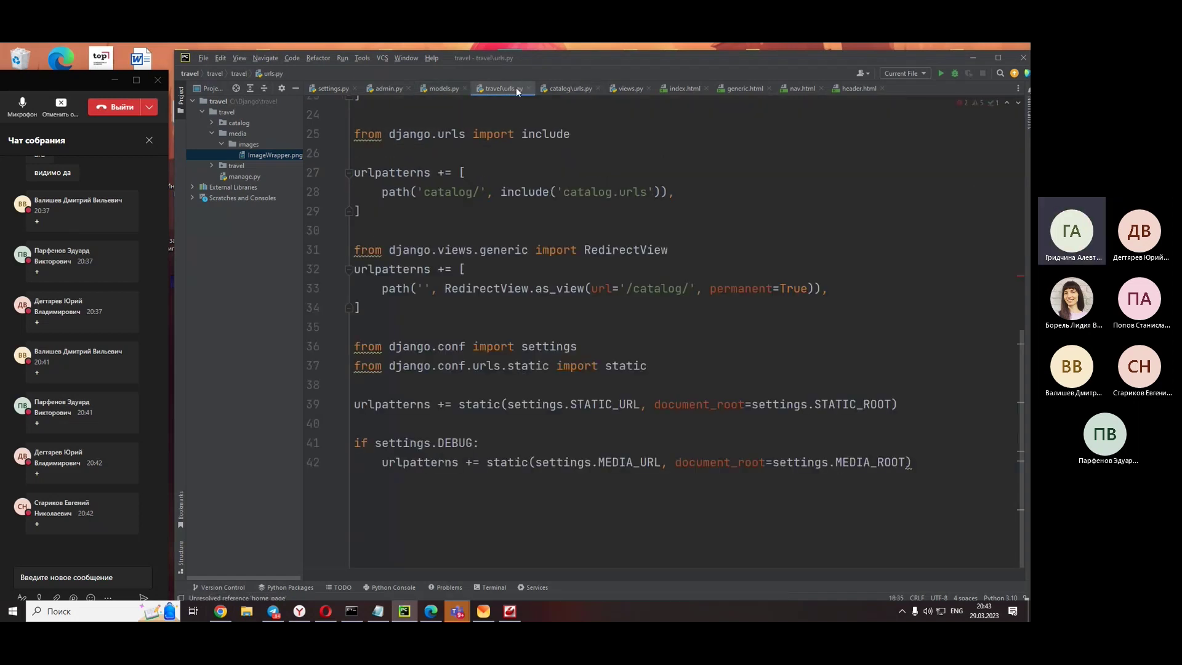
{"action": "left_click", "coordinate": [769, 330]}
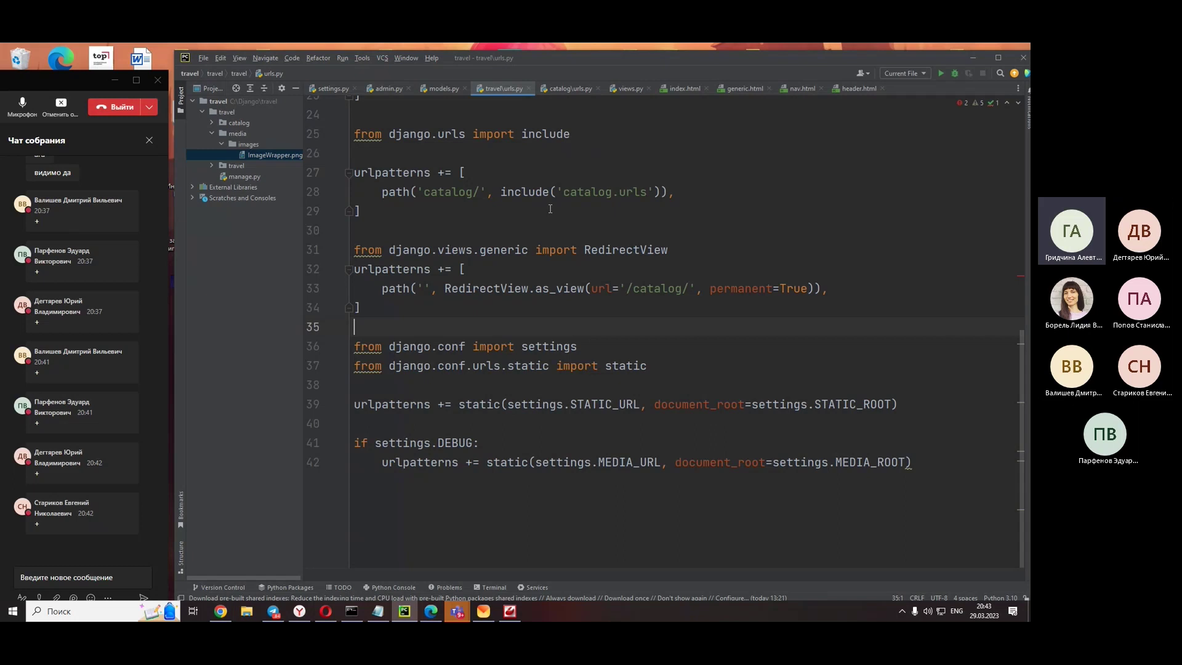
- Highlight the DEBUG media-serving block, STATIC_ROOT and MEDIA_ROOT, then bring up the Notepad notes
{"action": "scroll", "coordinate": [551, 209], "scroll_direction": "up", "scroll_amount": 4}
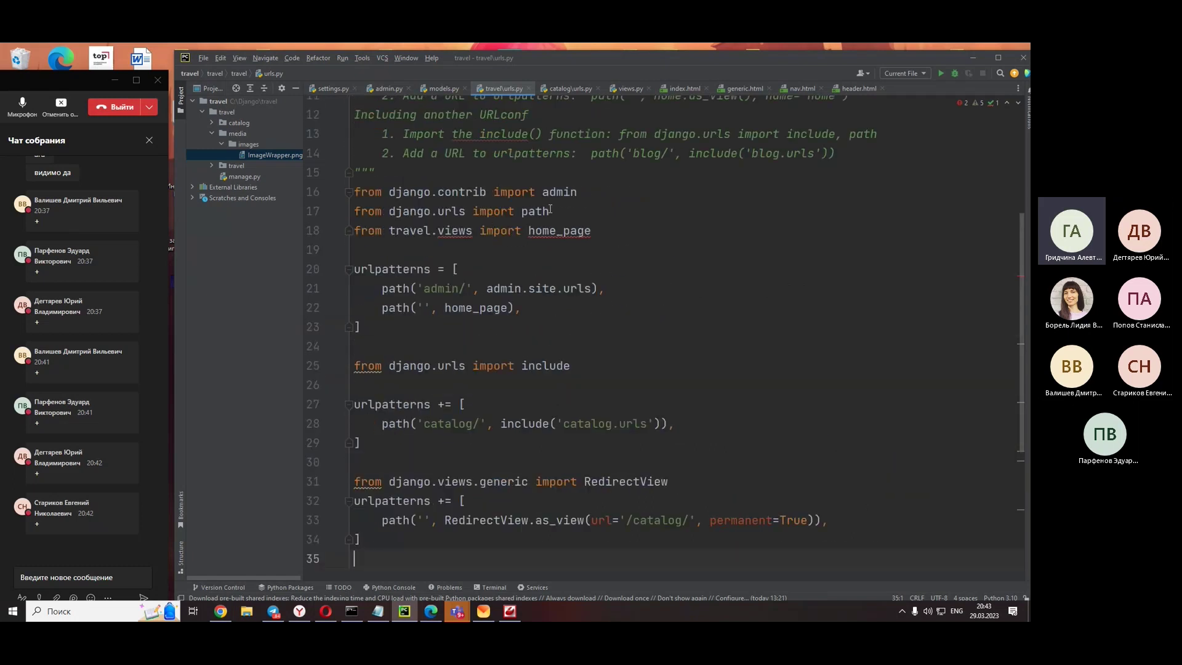
{"action": "scroll", "coordinate": [551, 209], "scroll_direction": "down", "scroll_amount": 4}
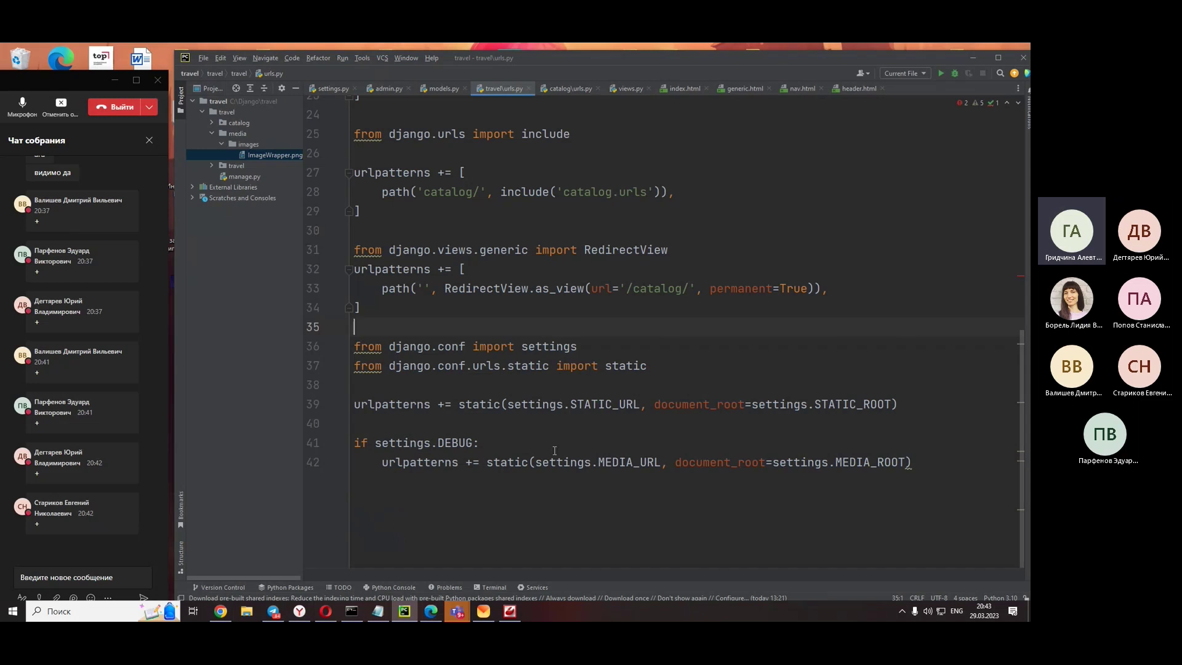
{"action": "left_click_drag", "start_coordinate": [913, 463], "coordinate": [84, 425]}
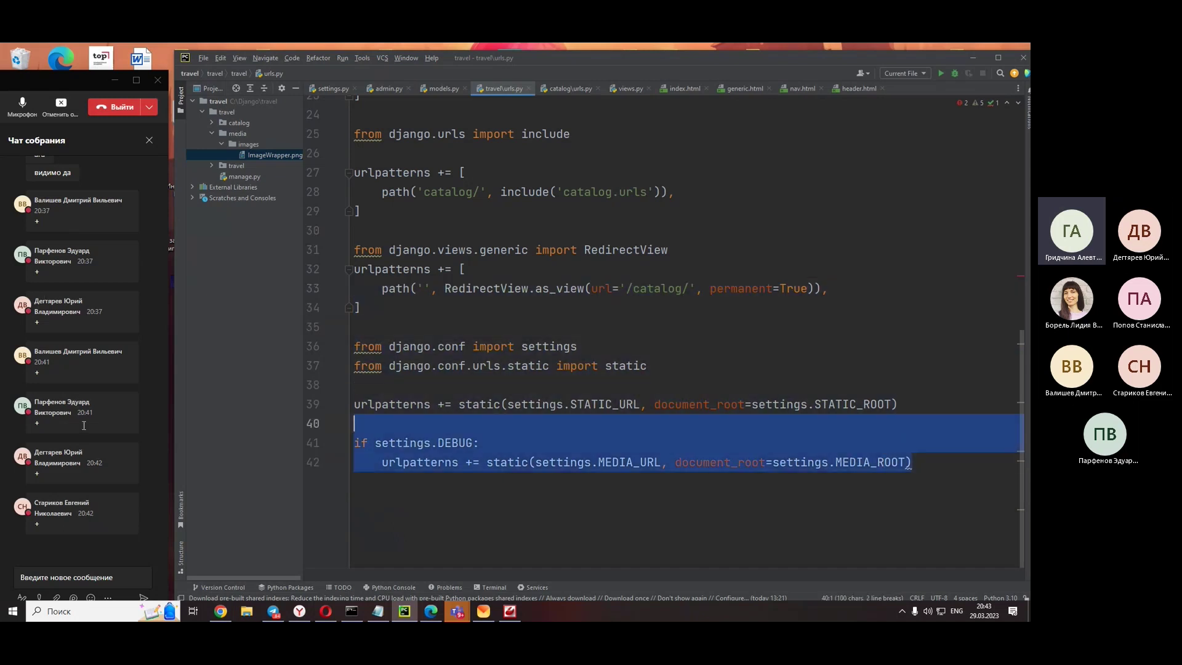
{"action": "double_click", "coordinate": [856, 404]}
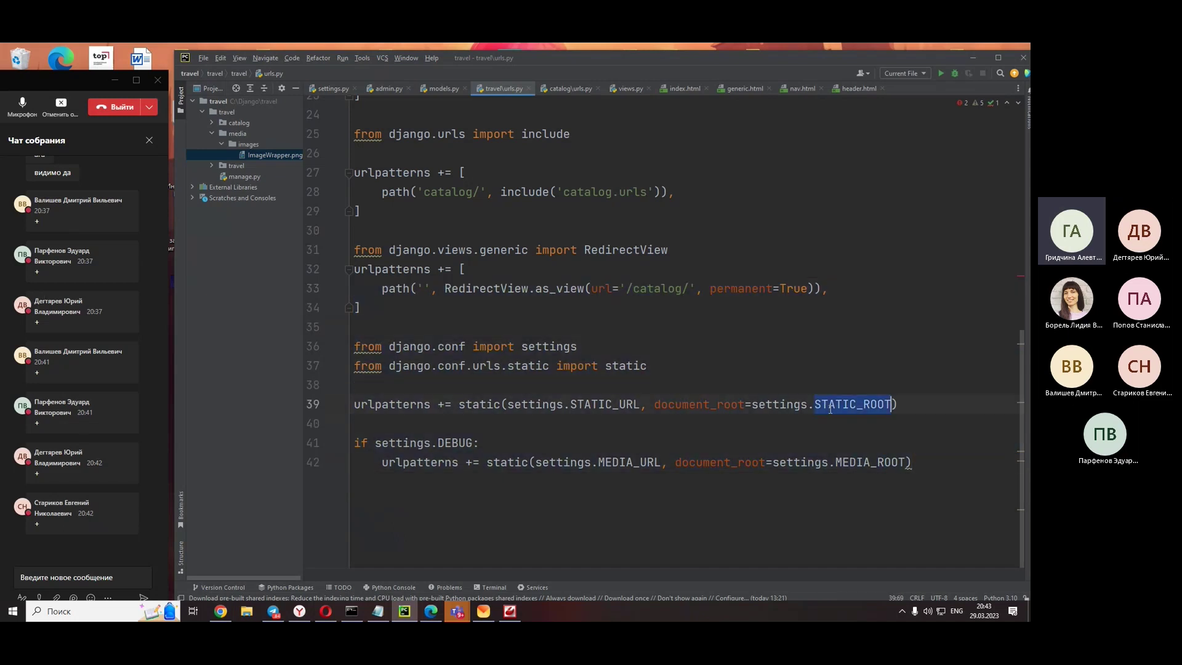
{"action": "left_click", "coordinate": [856, 463]}
{"action": "double_click", "coordinate": [856, 463]}
{"action": "left_click", "coordinate": [957, 463]}
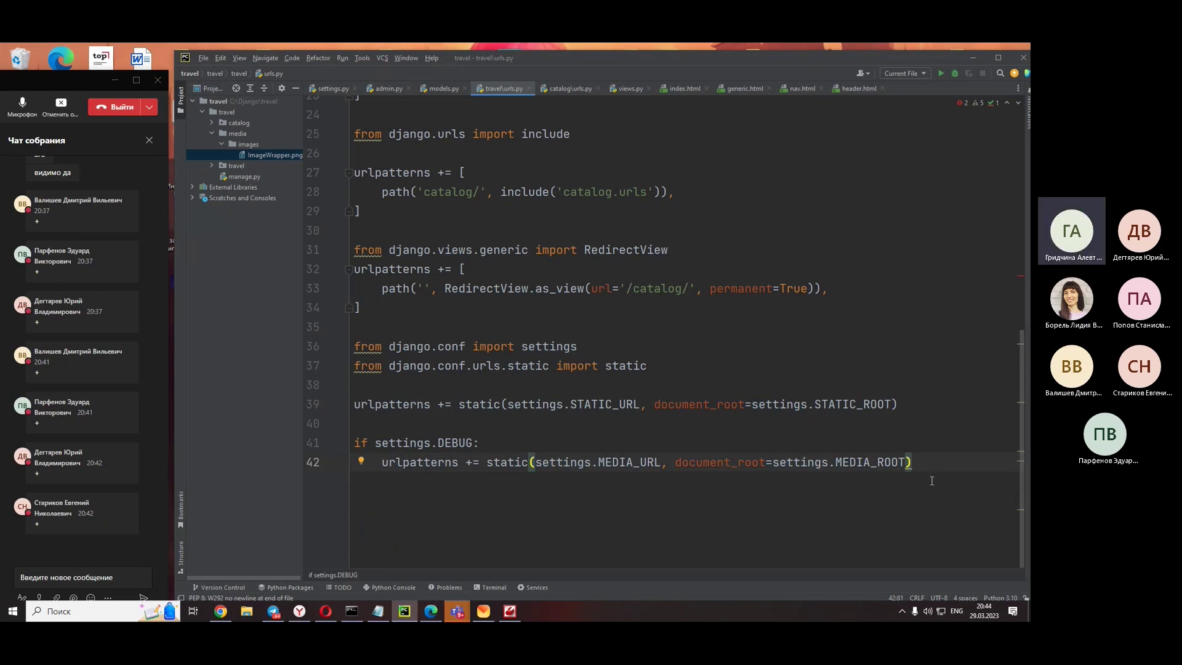
{"action": "left_click", "coordinate": [384, 613]}
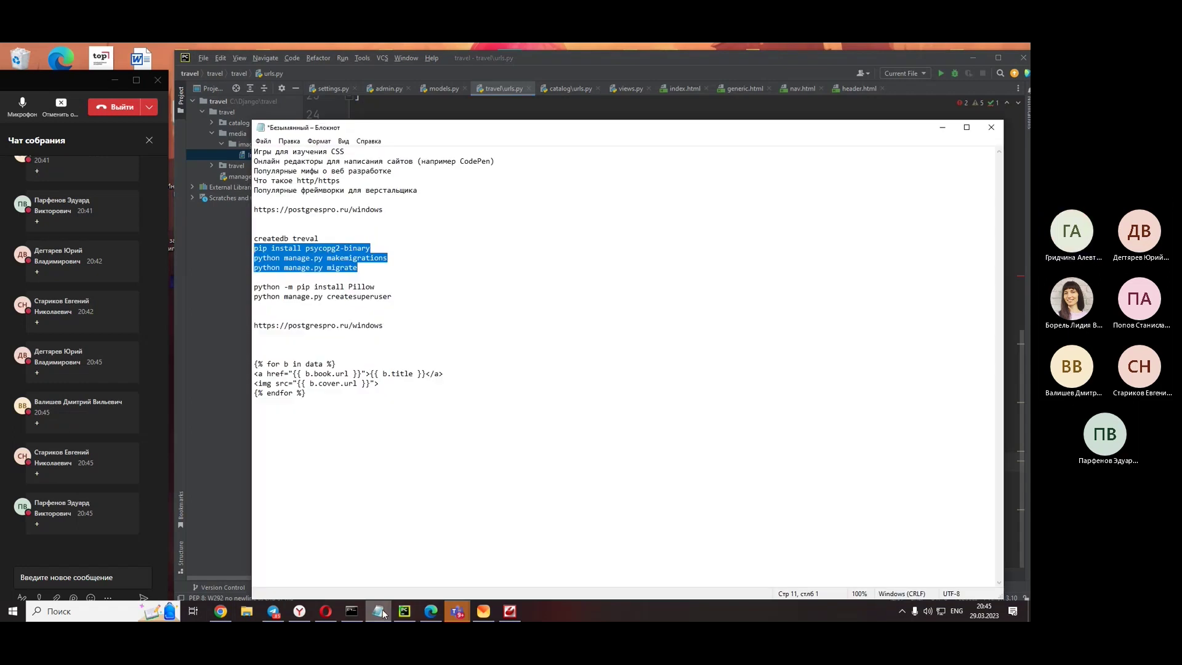
- Minimize the Notepad notes to reveal urls.py in PyCharm again
{"action": "left_click", "coordinate": [381, 613]}
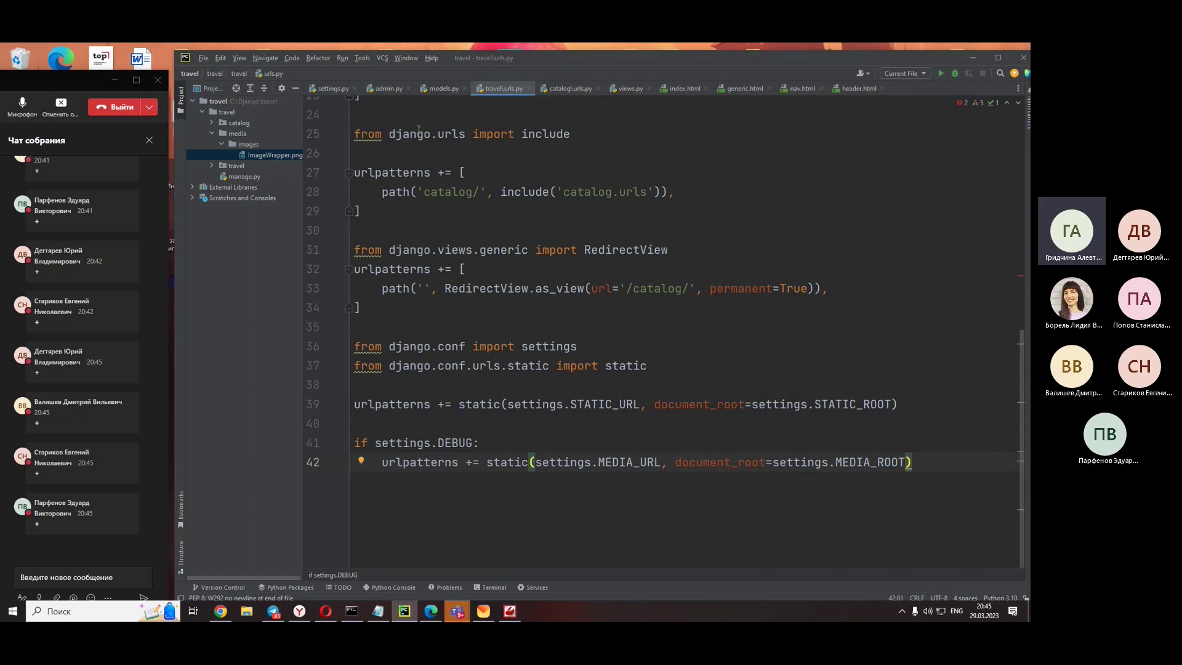
- Open admin.py and place the caret inside admin.site.register(Popular)
{"action": "mouse_move", "coordinate": [418, 130]}
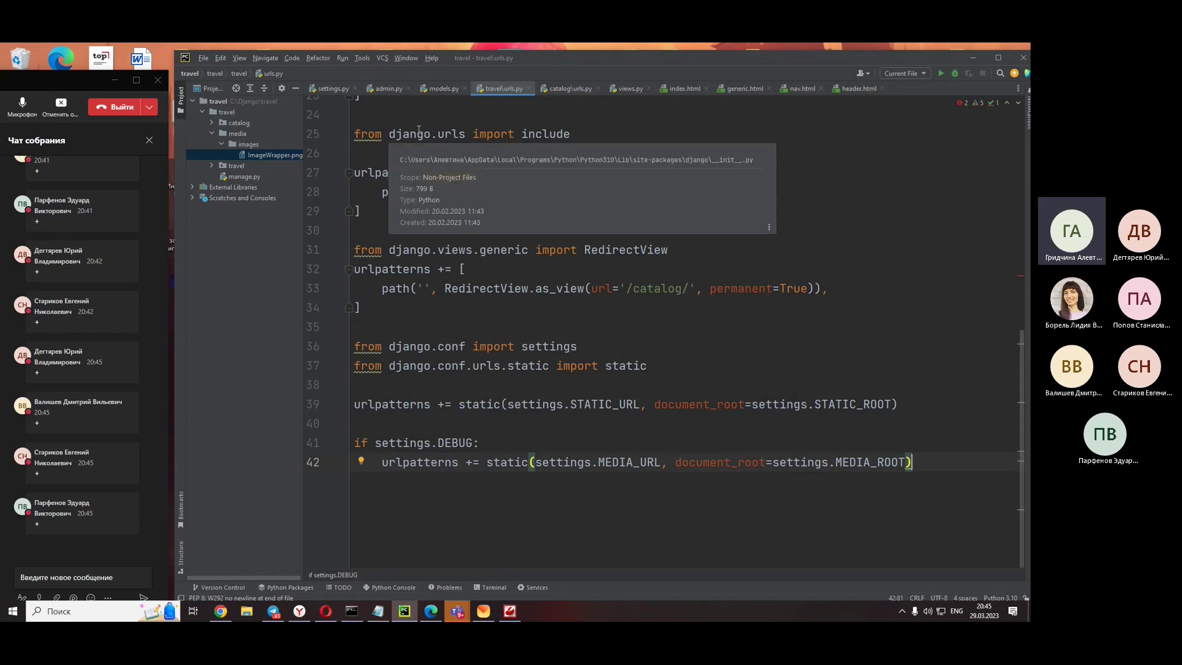
{"action": "left_click", "coordinate": [385, 89]}
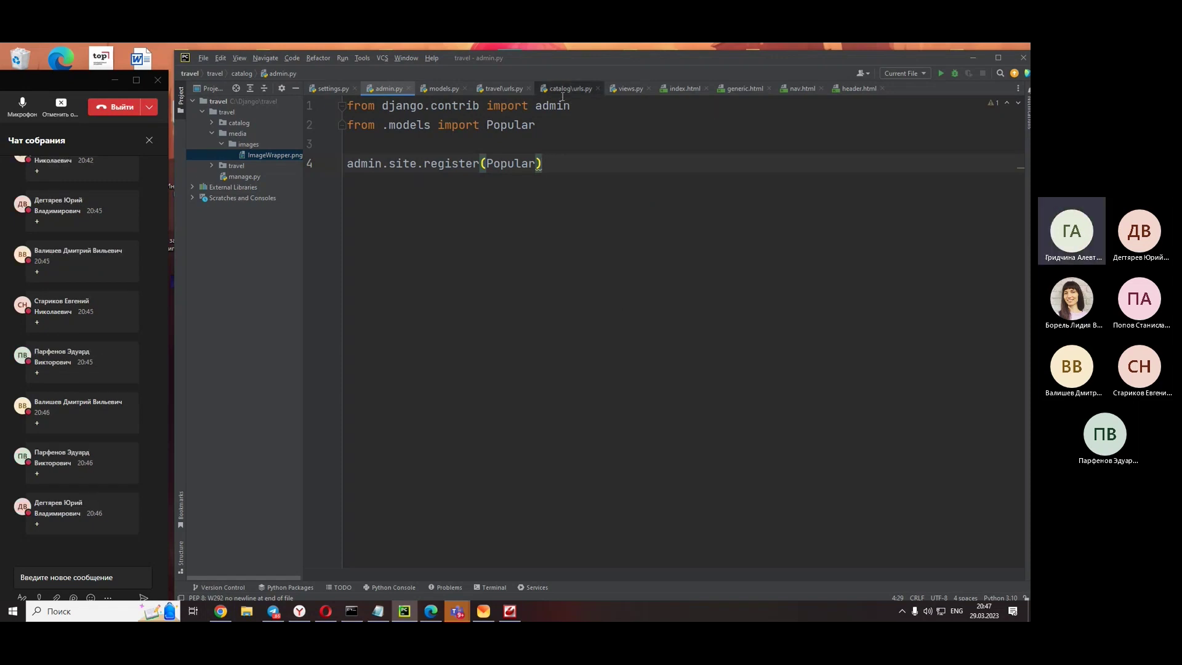
{"action": "key", "text": "Left"}
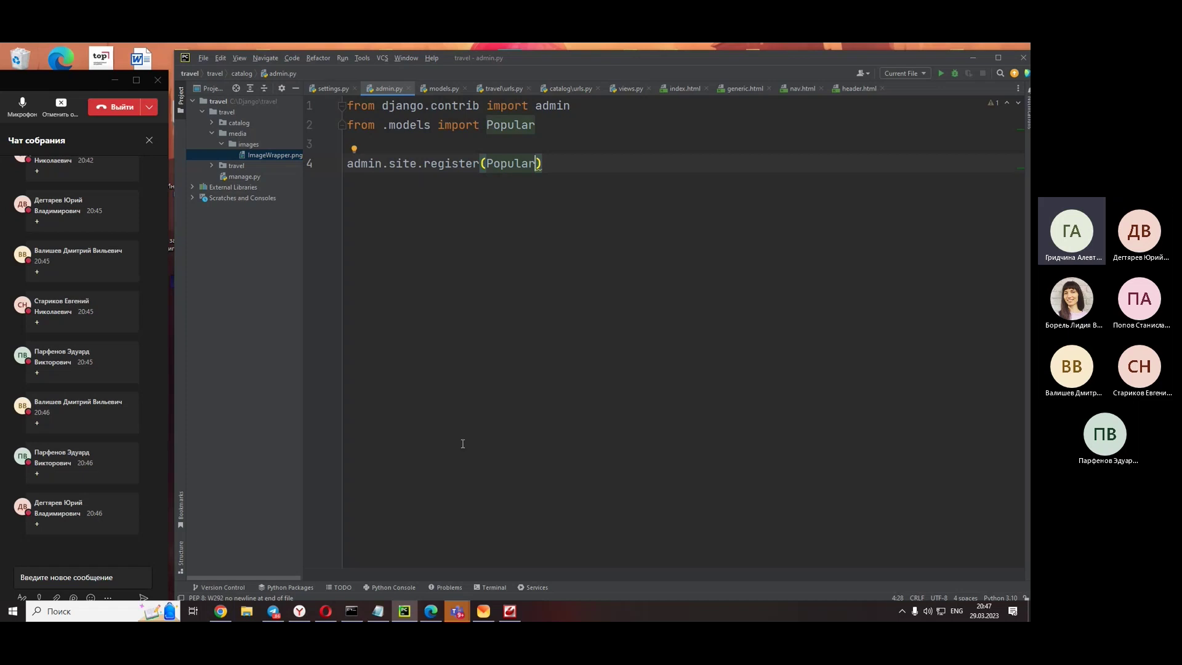
- Copy the Pillow install and createsuperuser command lines from the Notepad notes
{"action": "left_click", "coordinate": [378, 611]}
{"action": "left_click", "coordinate": [415, 296]}
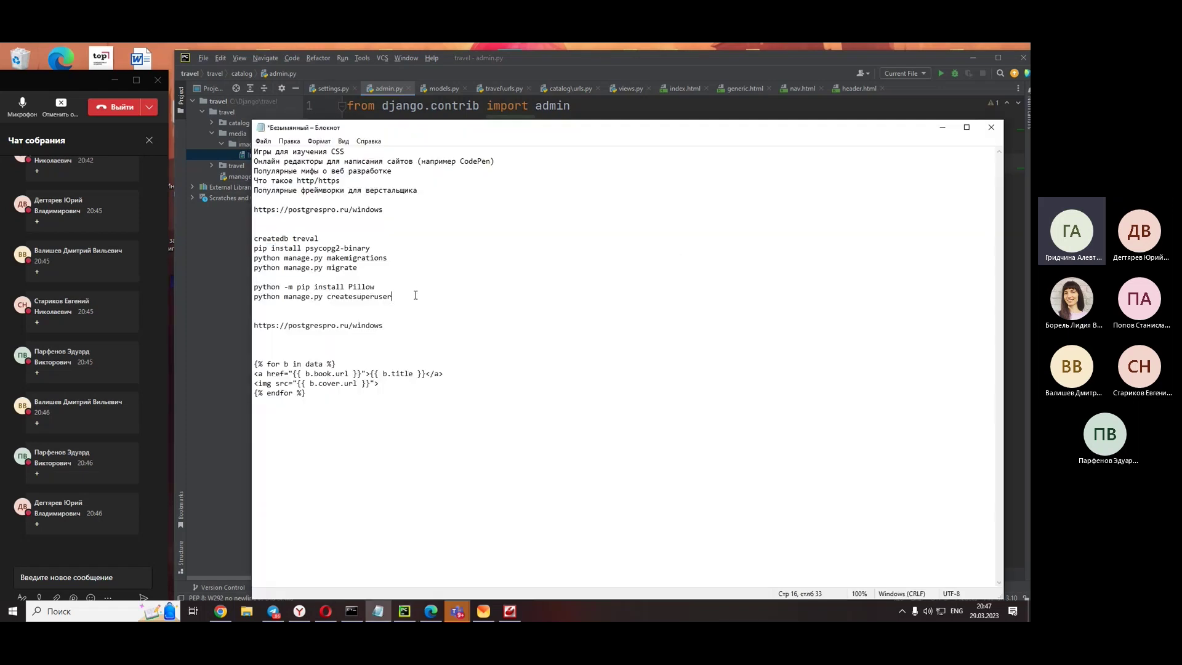
{"action": "left_click_drag", "start_coordinate": [415, 296], "coordinate": [195, 288]}
{"action": "right_click", "coordinate": [287, 287]}
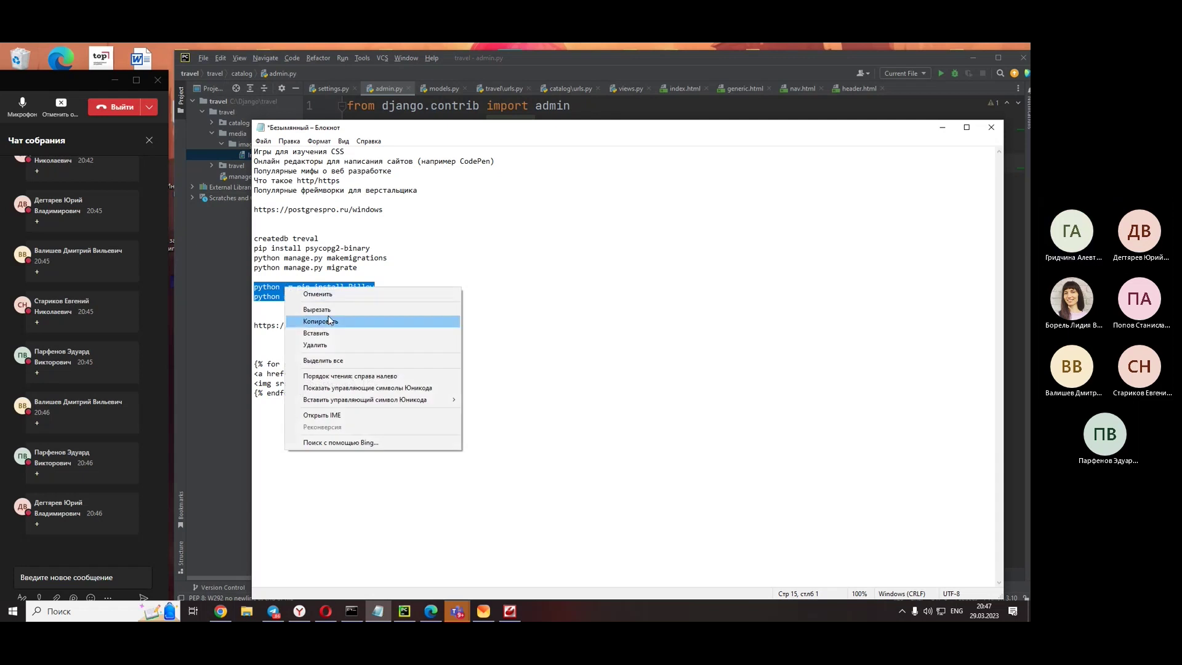
{"action": "left_click", "coordinate": [308, 321]}
- Paste and send the two commands in the meeting chat, then switch to the server console
{"action": "right_click", "coordinate": [61, 578]}
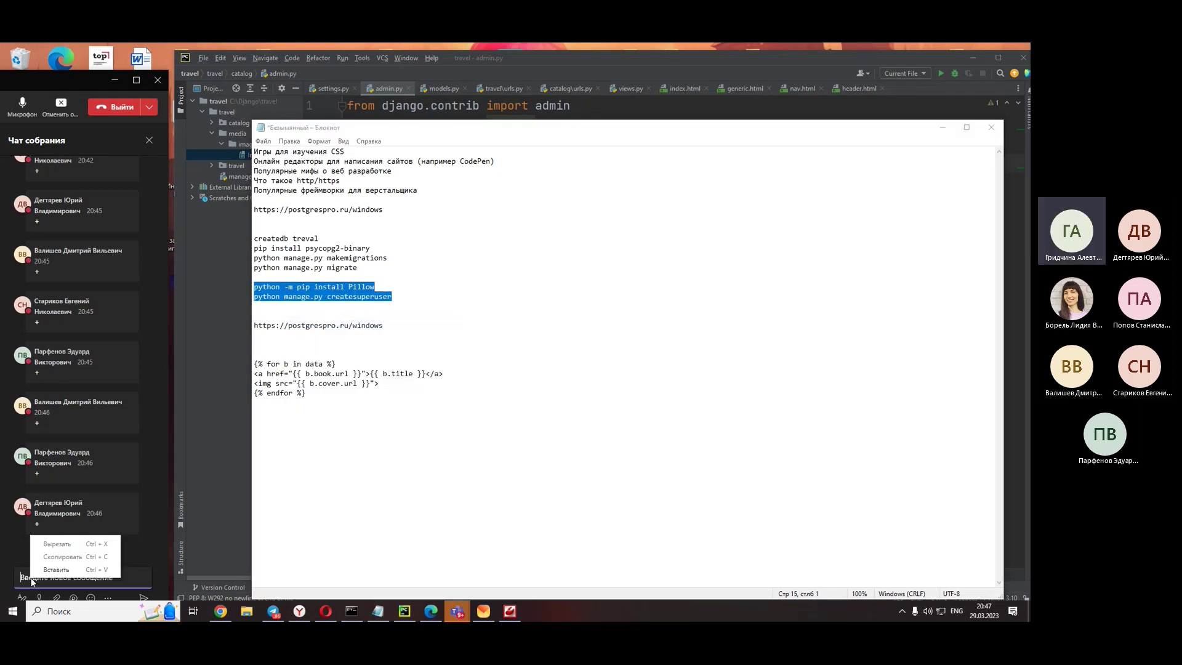
{"action": "left_click", "coordinate": [62, 567]}
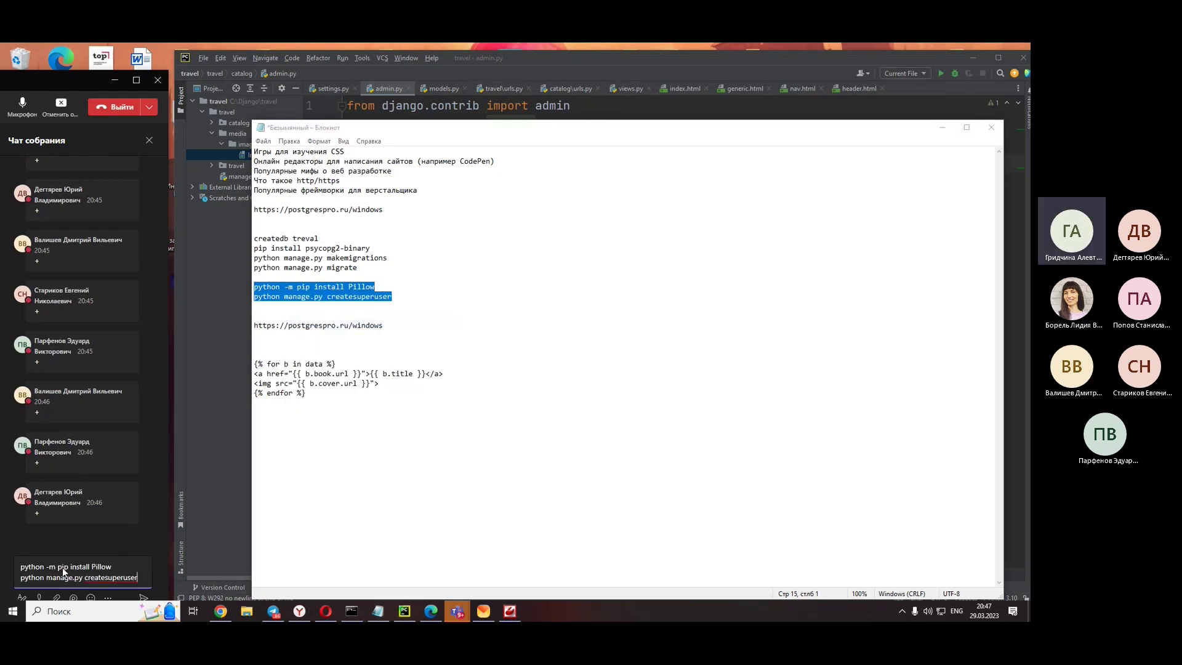
{"action": "key", "text": "Return"}
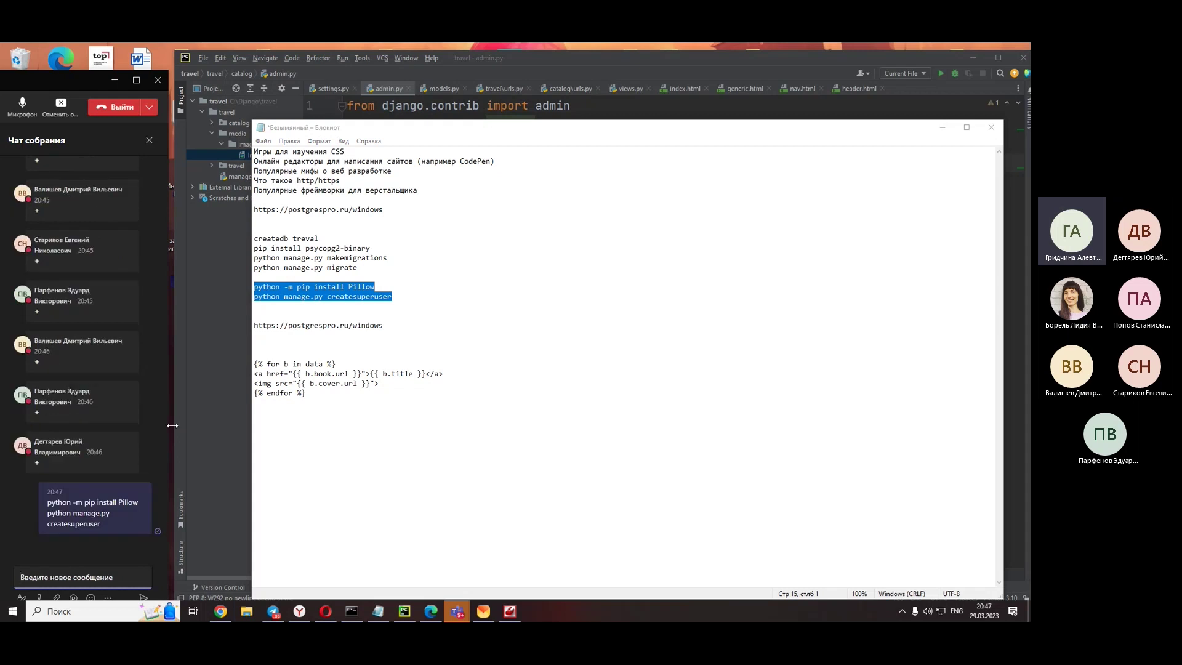
{"action": "triple_click", "coordinate": [81, 501]}
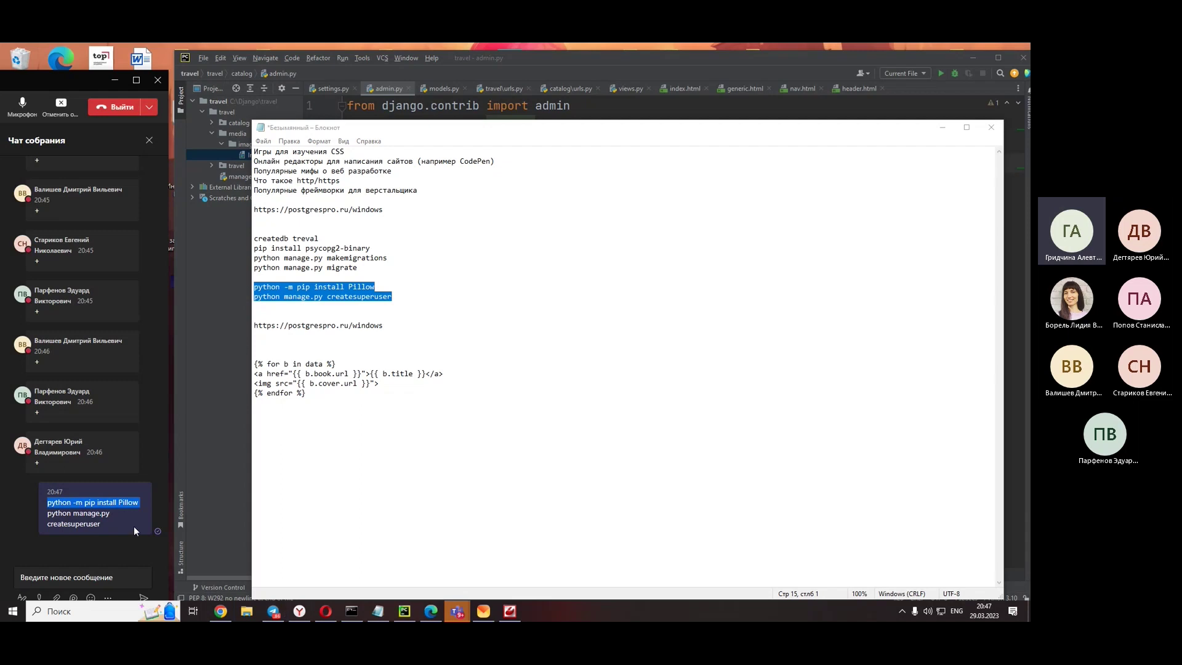
{"action": "mouse_move", "coordinate": [109, 524]}
{"action": "left_mouse_down"}
{"action": "mouse_move", "coordinate": [8, 516]}
{"action": "mouse_move", "coordinate": [24, 528]}
{"action": "mouse_move", "coordinate": [120, 518]}
{"action": "left_mouse_up"}
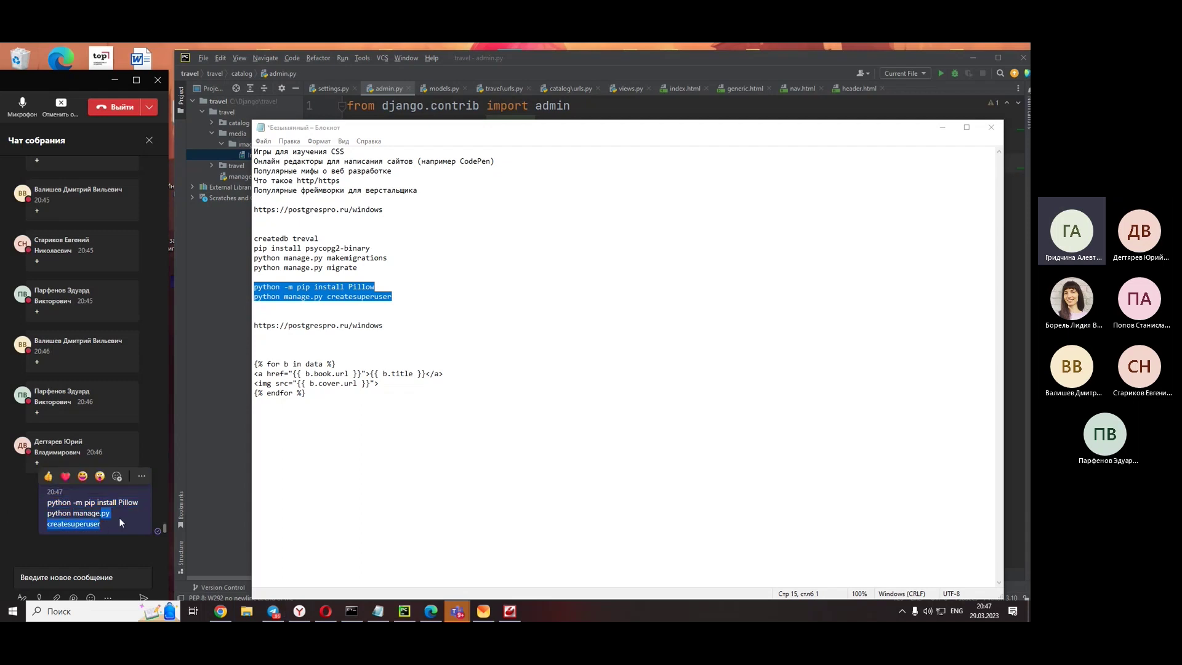
{"action": "left_click", "coordinate": [105, 533]}
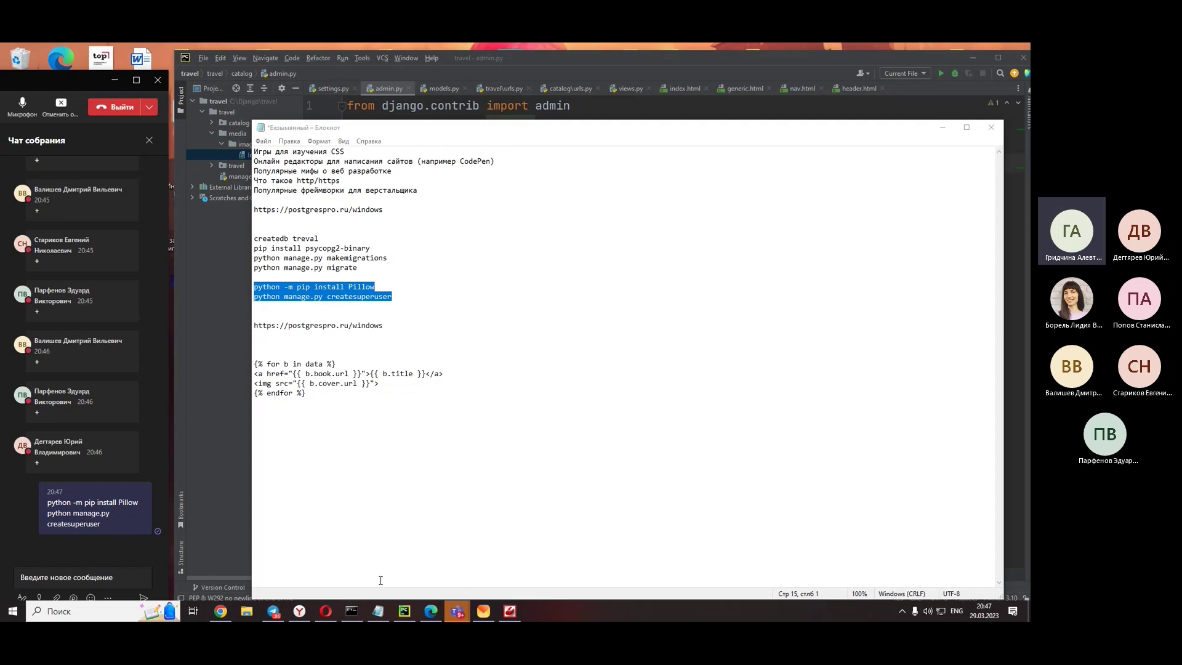
{"action": "left_click", "coordinate": [351, 611]}
- Scroll back through the server traceback and request log, then return to PyCharm
{"action": "scroll", "coordinate": [356, 325], "scroll_direction": "up", "scroll_amount": 9}
{"action": "scroll", "coordinate": [356, 325], "scroll_direction": "up", "scroll_amount": 3}
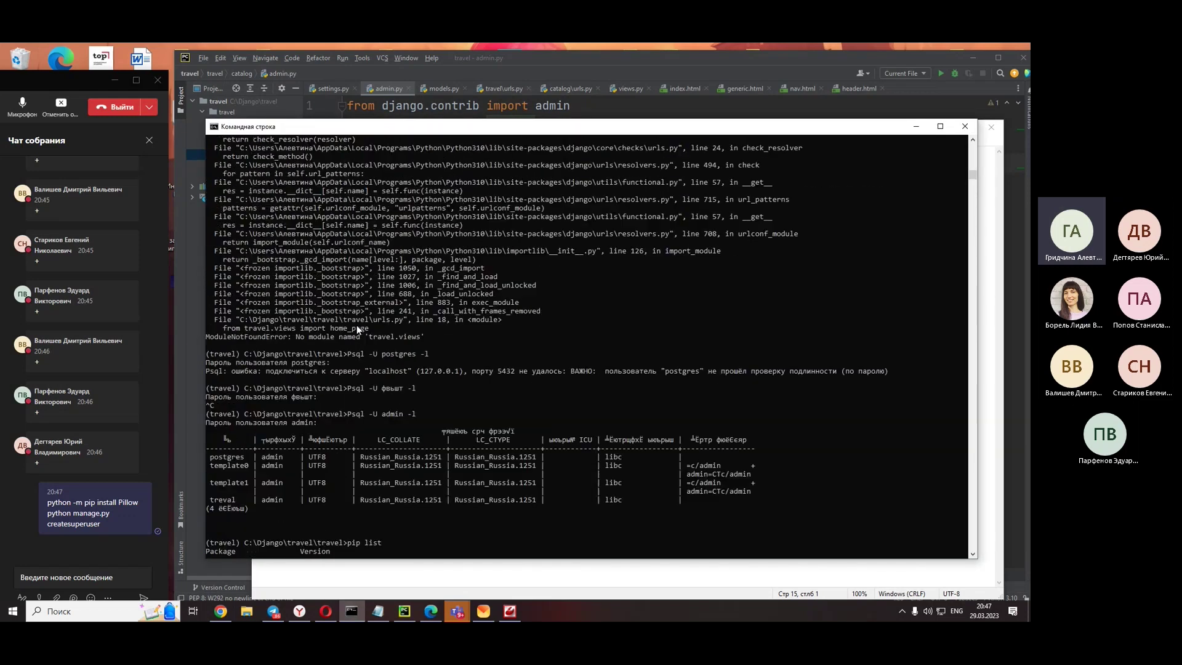
{"action": "scroll", "coordinate": [356, 325], "scroll_direction": "up", "scroll_amount": 8}
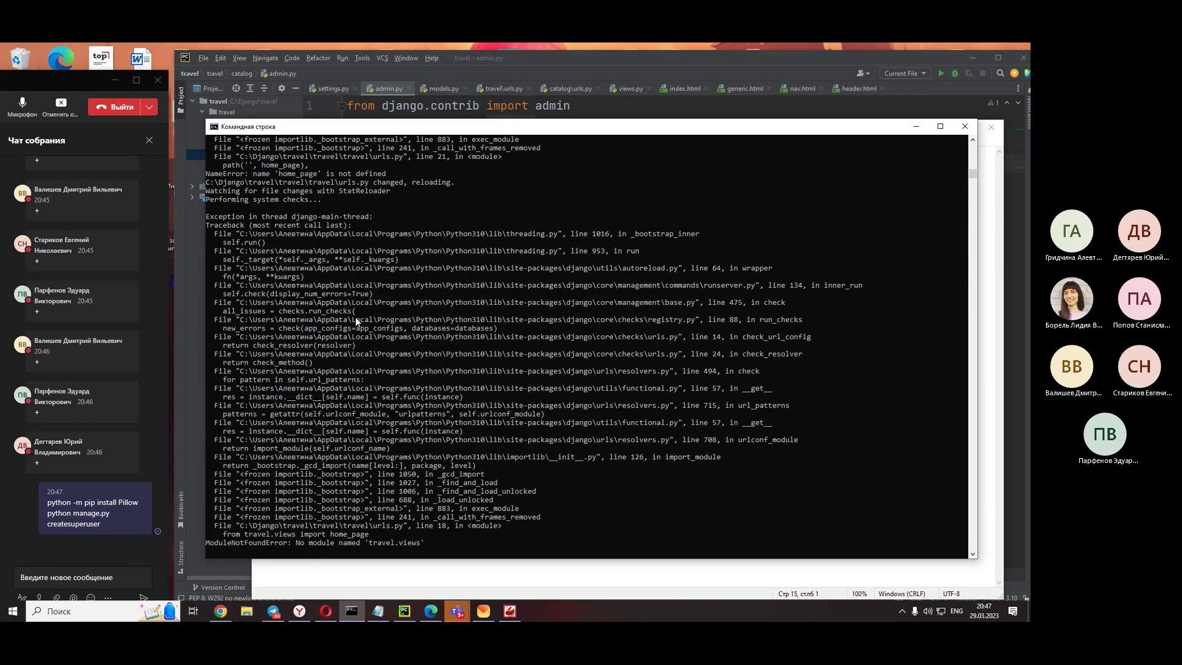
{"action": "scroll", "coordinate": [355, 317], "scroll_direction": "down", "scroll_amount": 1}
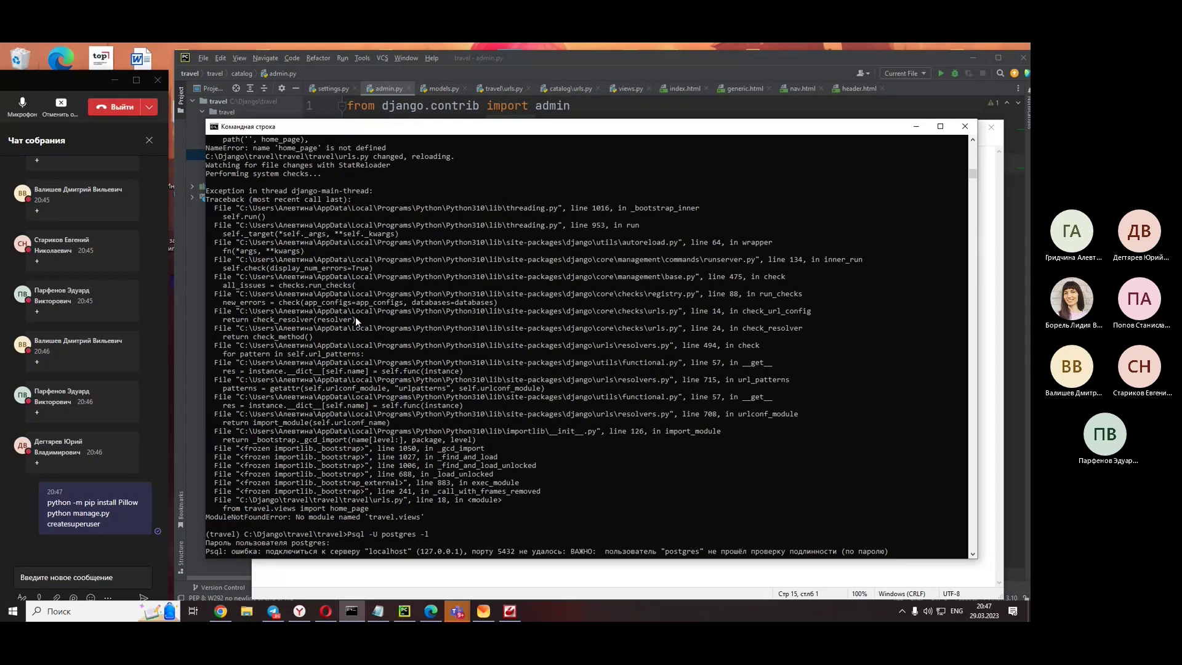
{"action": "scroll", "coordinate": [356, 317], "scroll_direction": "up", "scroll_amount": 3}
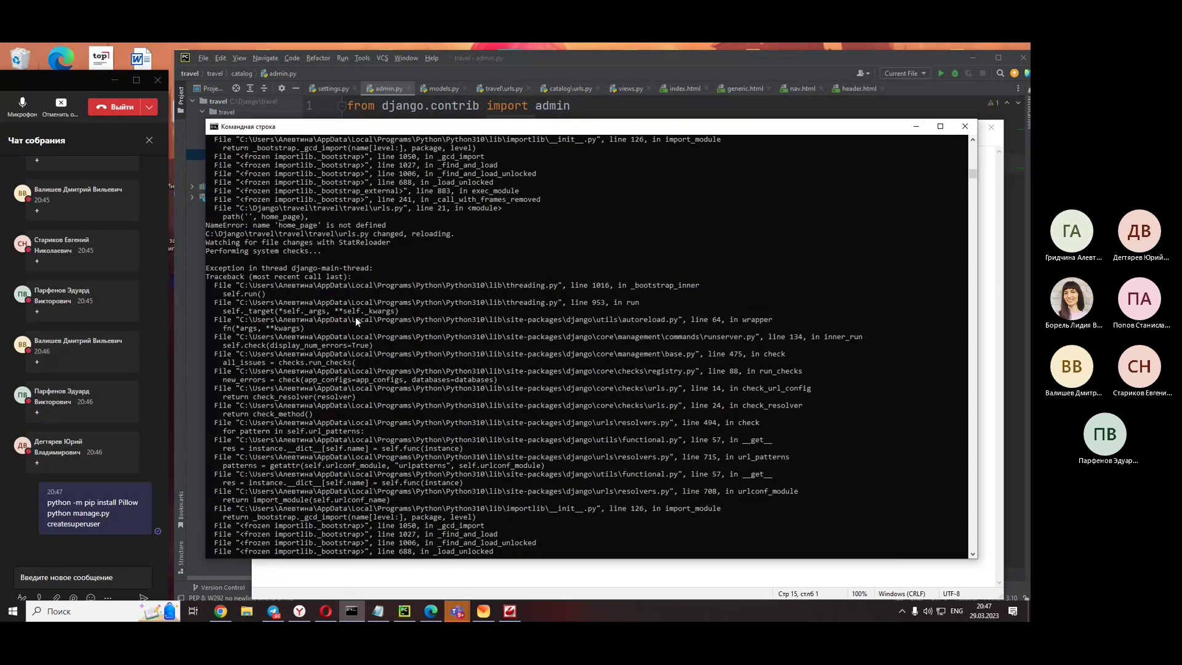
{"action": "scroll", "coordinate": [355, 317], "scroll_direction": "down", "scroll_amount": 16}
{"action": "scroll", "coordinate": [356, 316], "scroll_direction": "up", "scroll_amount": 3}
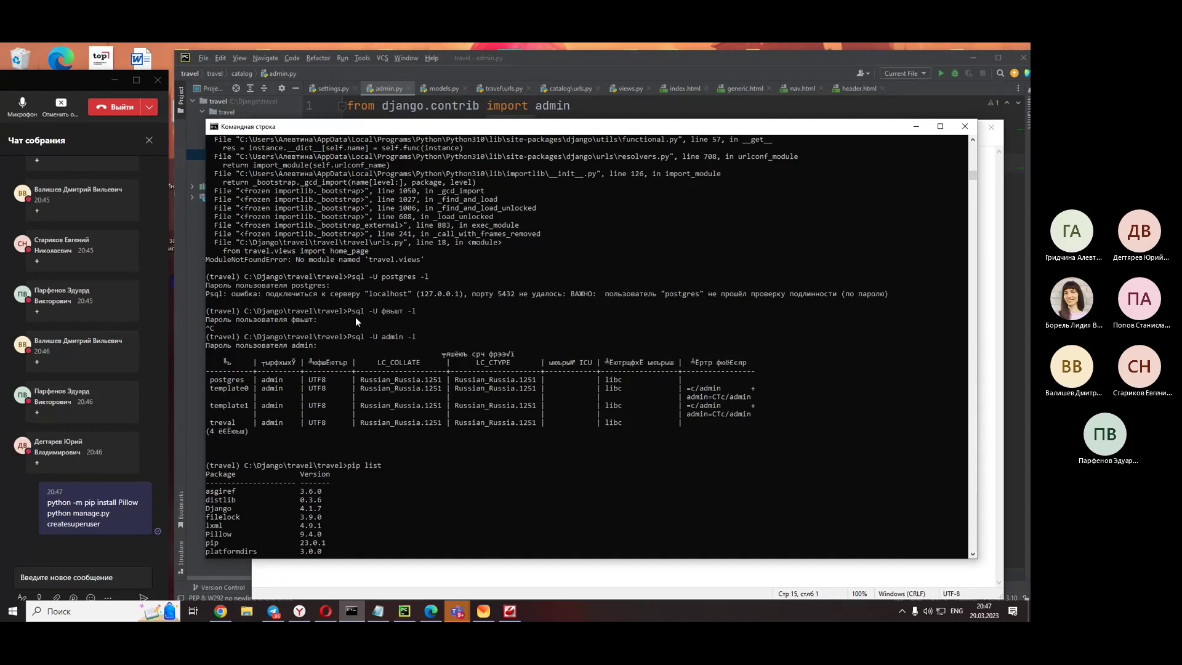
{"action": "scroll", "coordinate": [355, 317], "scroll_direction": "up", "scroll_amount": 5}
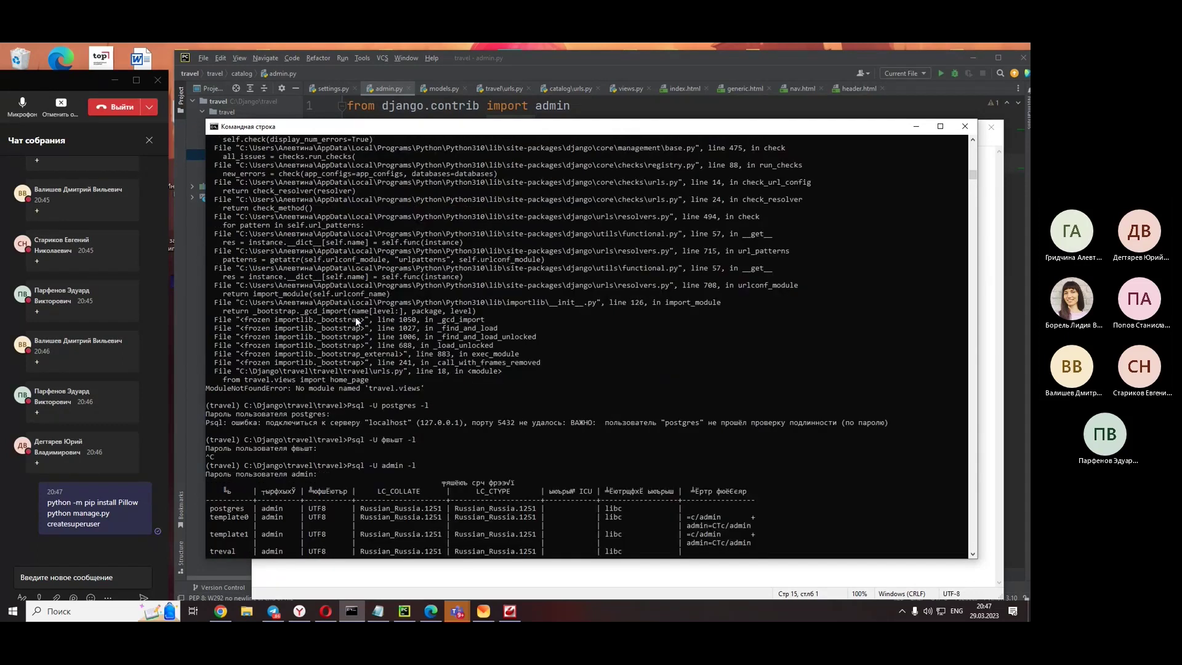
{"action": "scroll", "coordinate": [356, 317], "scroll_direction": "up", "scroll_amount": 9}
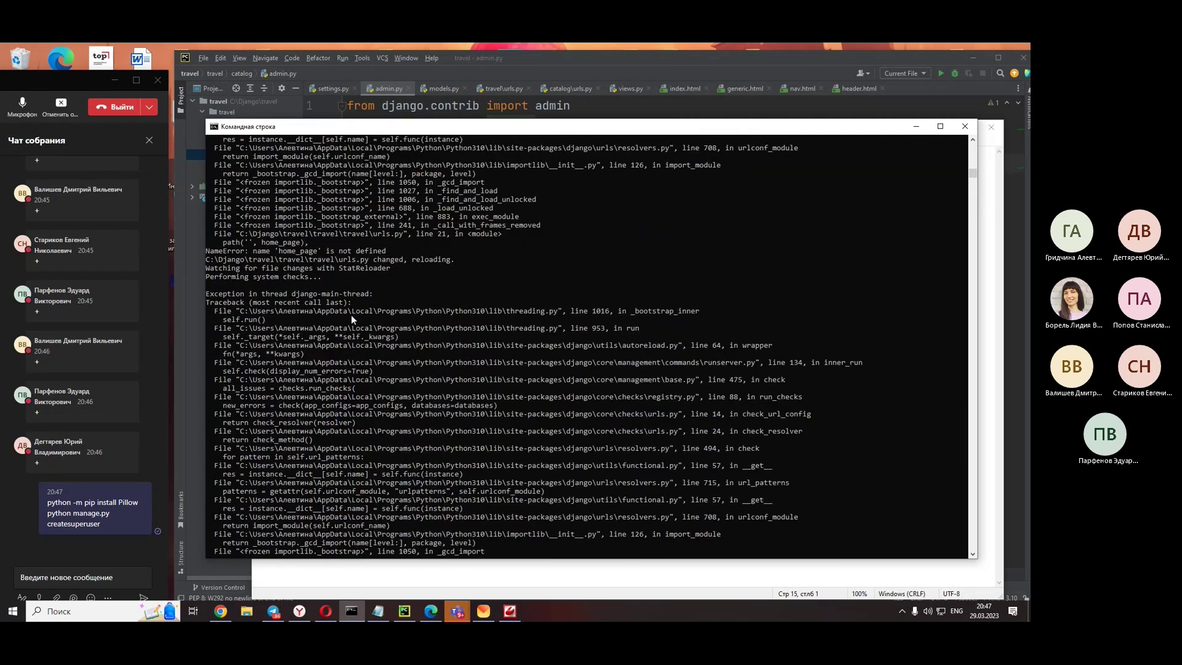
{"action": "scroll", "coordinate": [351, 316], "scroll_direction": "up", "scroll_amount": 10}
{"action": "scroll", "coordinate": [352, 316], "scroll_direction": "up", "scroll_amount": 4}
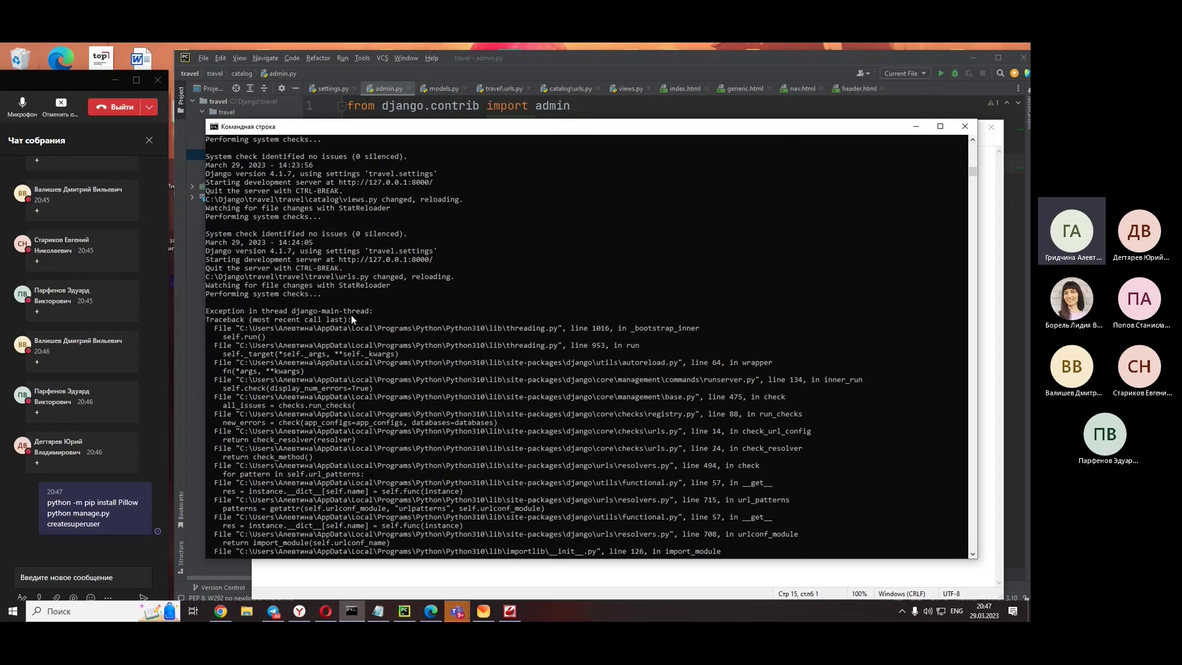
{"action": "scroll", "coordinate": [351, 315], "scroll_direction": "up", "scroll_amount": 5}
{"action": "scroll", "coordinate": [351, 315], "scroll_direction": "up", "scroll_amount": 9}
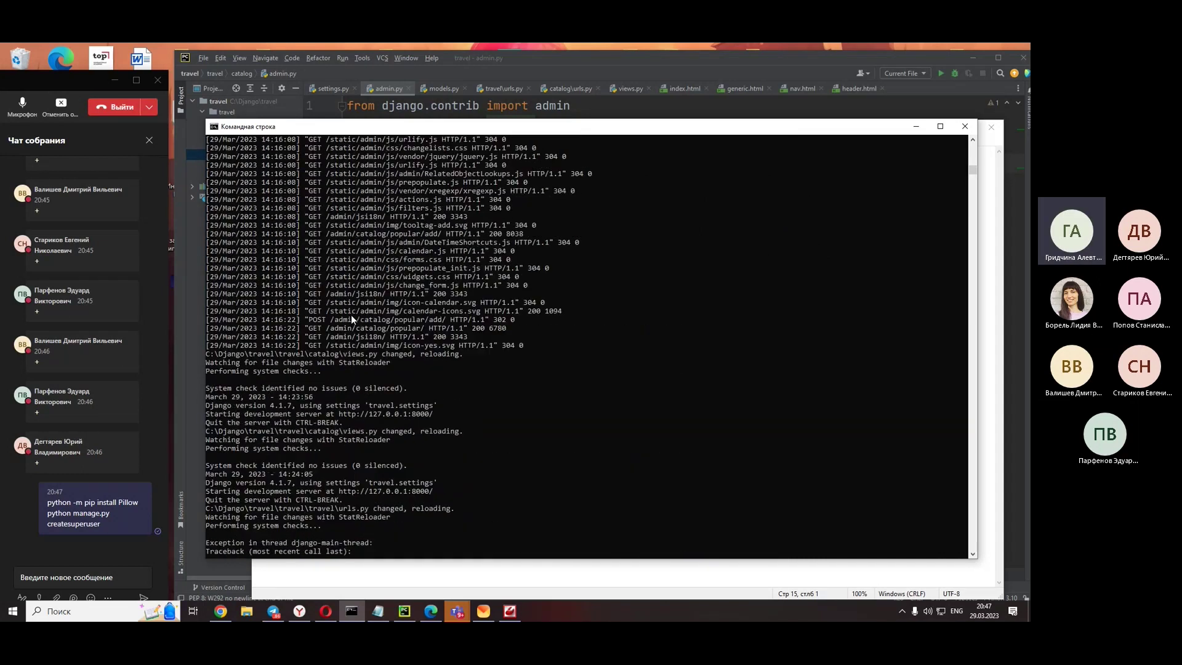
{"action": "scroll", "coordinate": [351, 316], "scroll_direction": "up", "scroll_amount": 6}
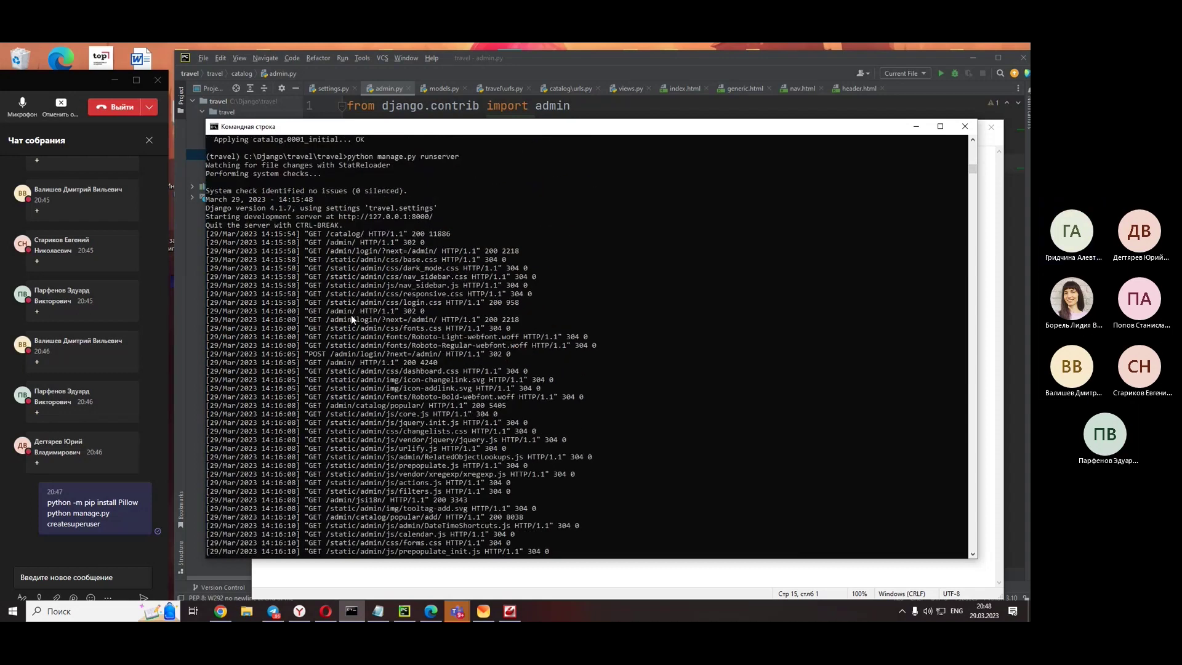
{"action": "scroll", "coordinate": [351, 315], "scroll_direction": "down", "scroll_amount": 9}
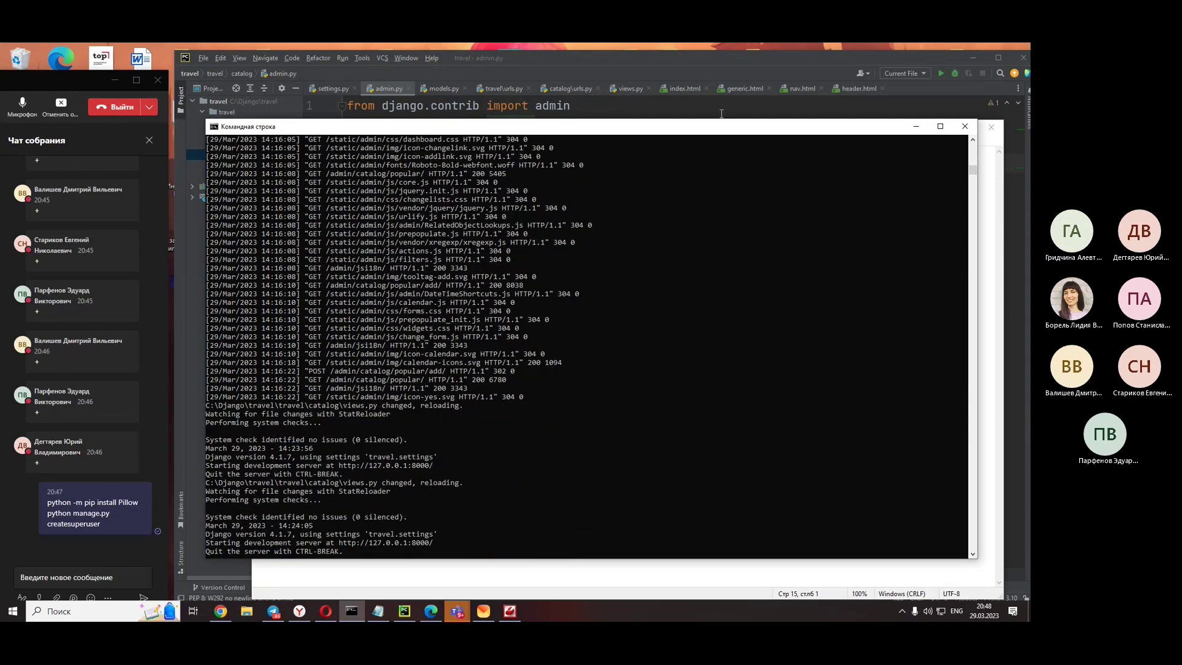
{"action": "key", "text": "alt+Tab"}
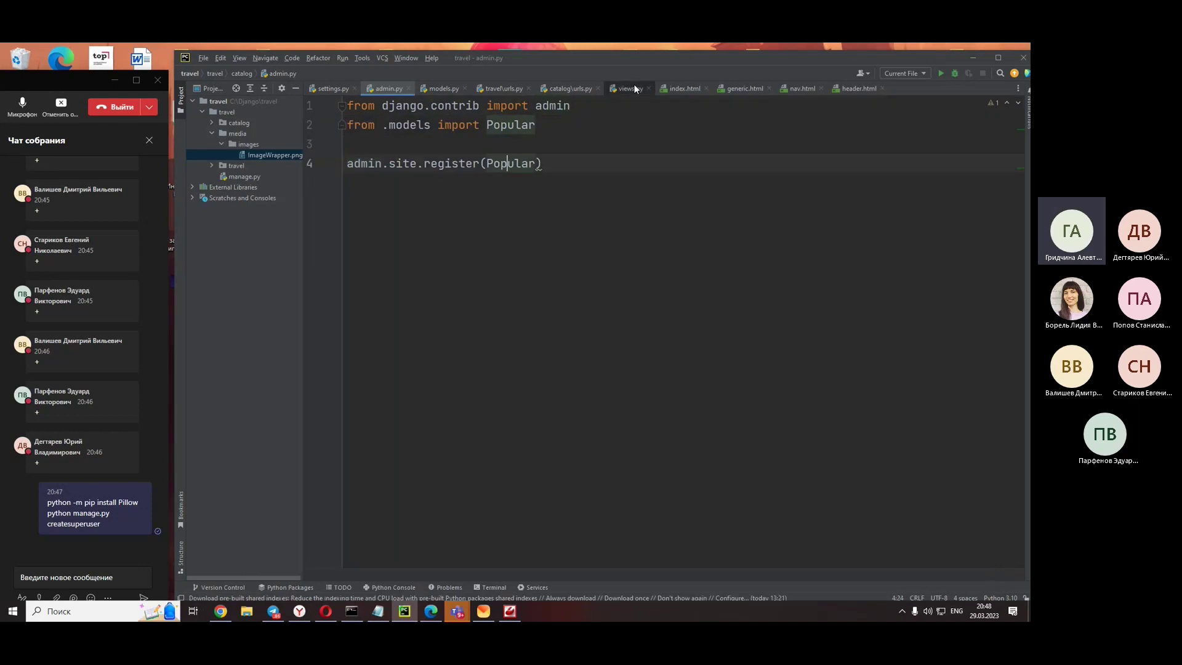
- Delete the home_page function (lines 11–14) from views.py and bring up the server console
{"action": "left_click", "coordinate": [629, 88]}
{"action": "left_click_drag", "start_coordinate": [1013, 394], "coordinate": [319, 294]}
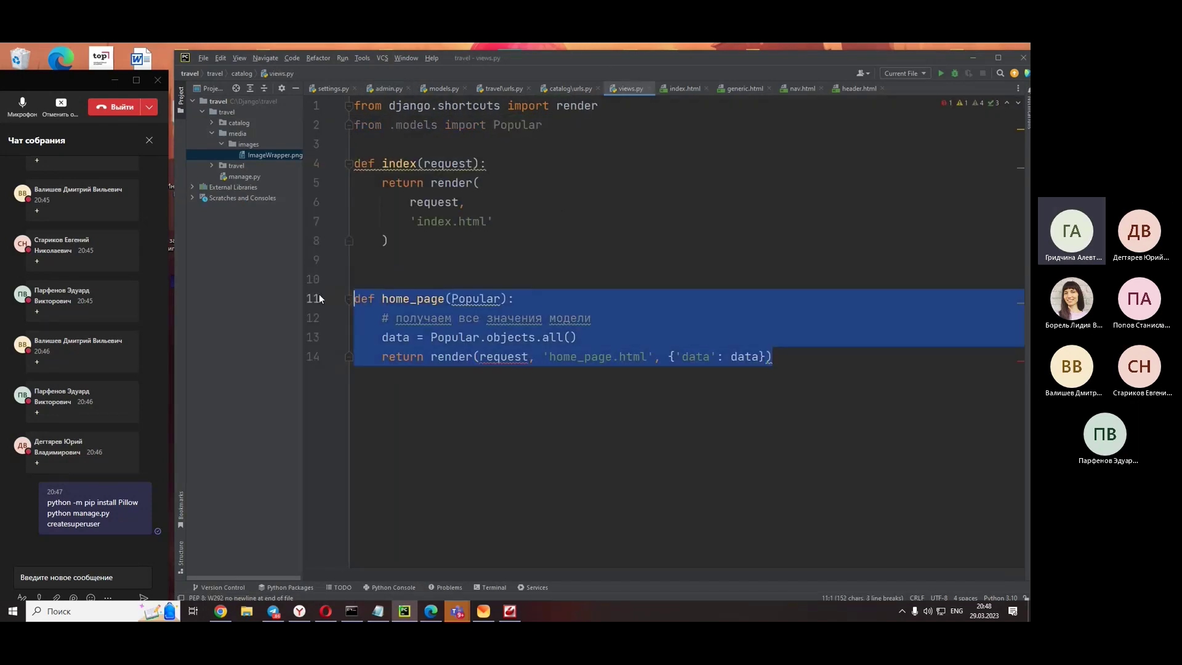
{"action": "key", "text": "Delete"}
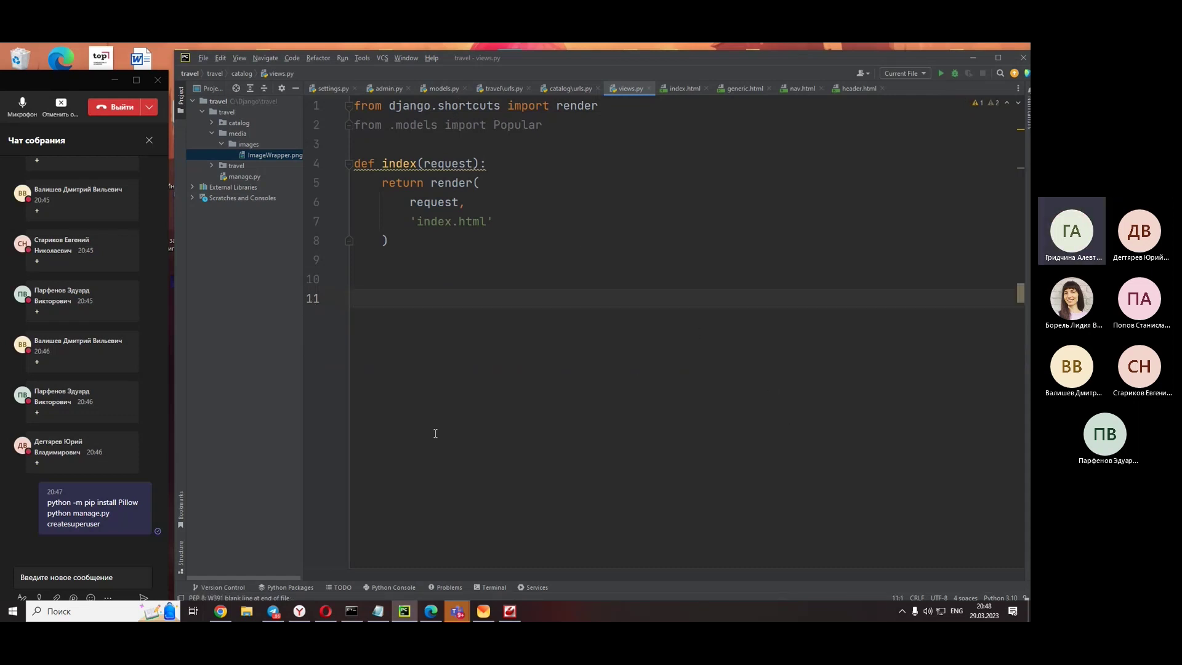
{"action": "left_click", "coordinate": [352, 611]}
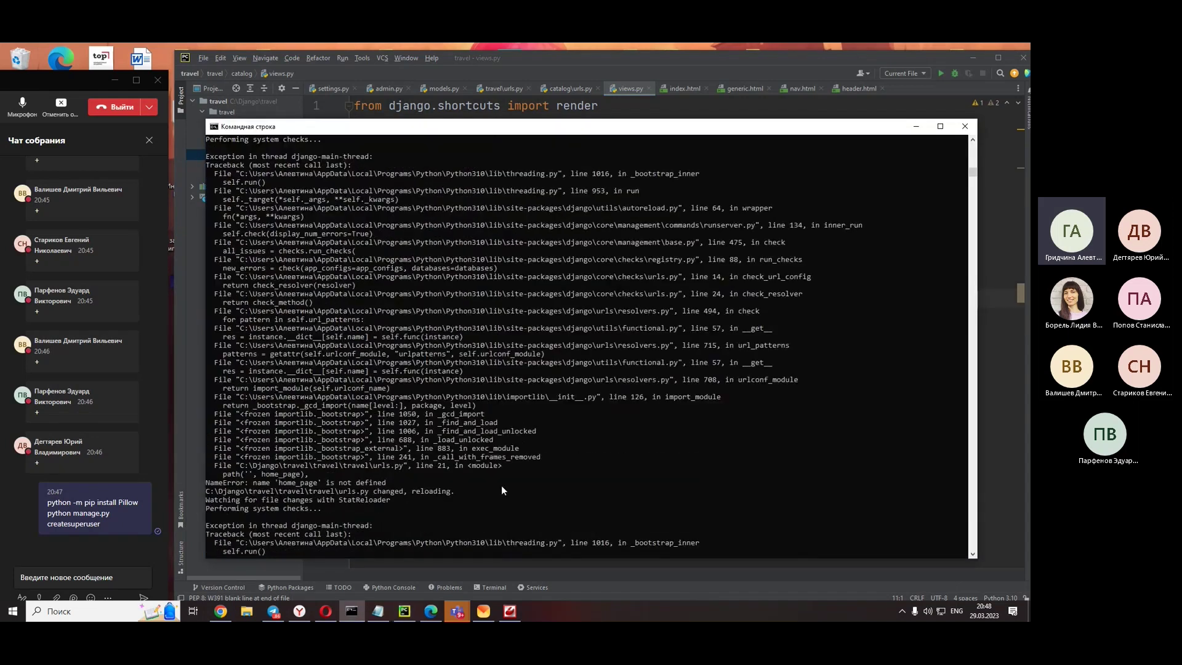
- Rerun python manage.py runserver from command history, then return to PyCharm
{"action": "key", "text": "alt+Tab"}
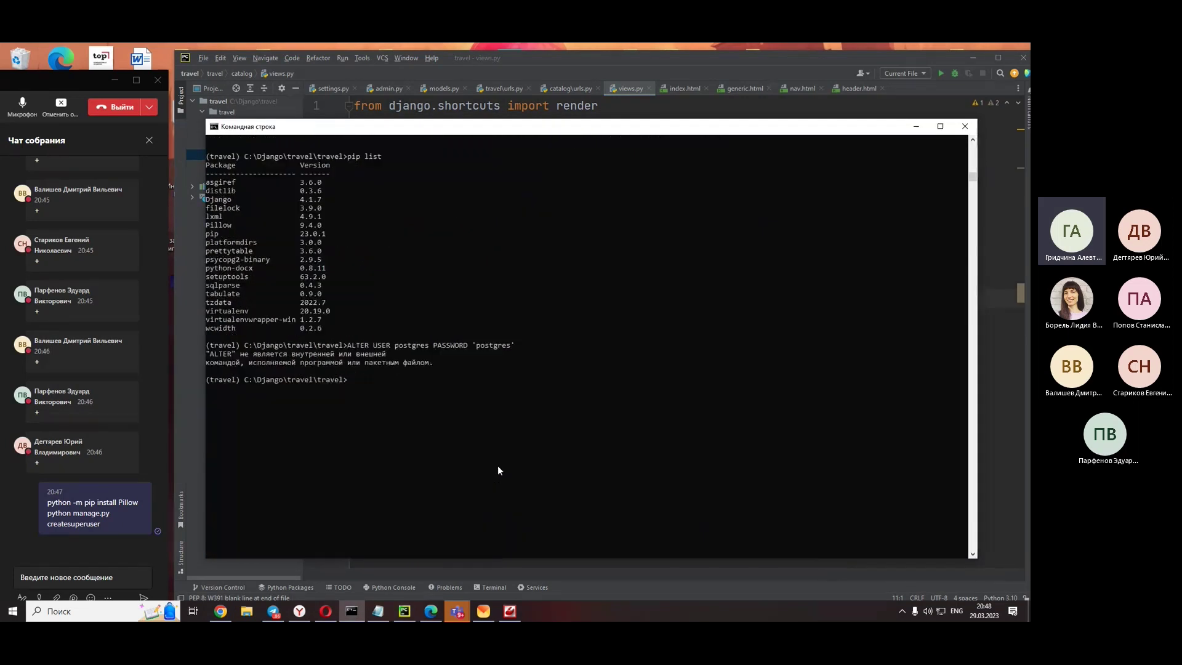
{"action": "key", "text": "Up"}
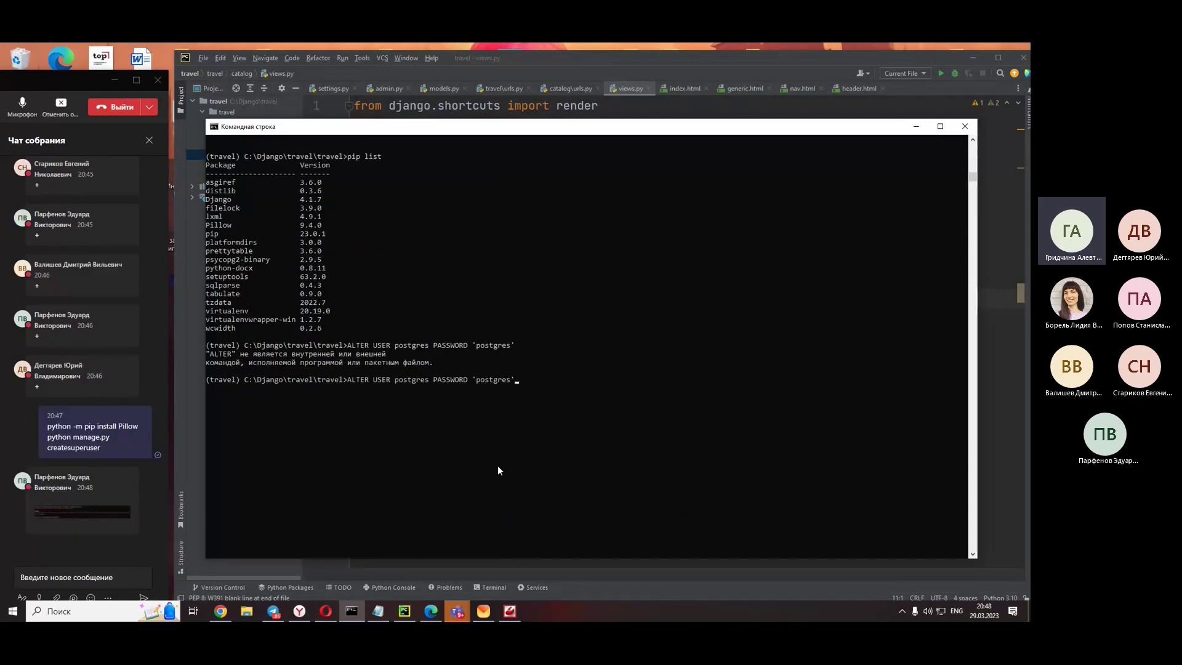
{"action": "key", "text": "Escape"}
{"action": "type", "text": "Psql -U фвьшт -l"}
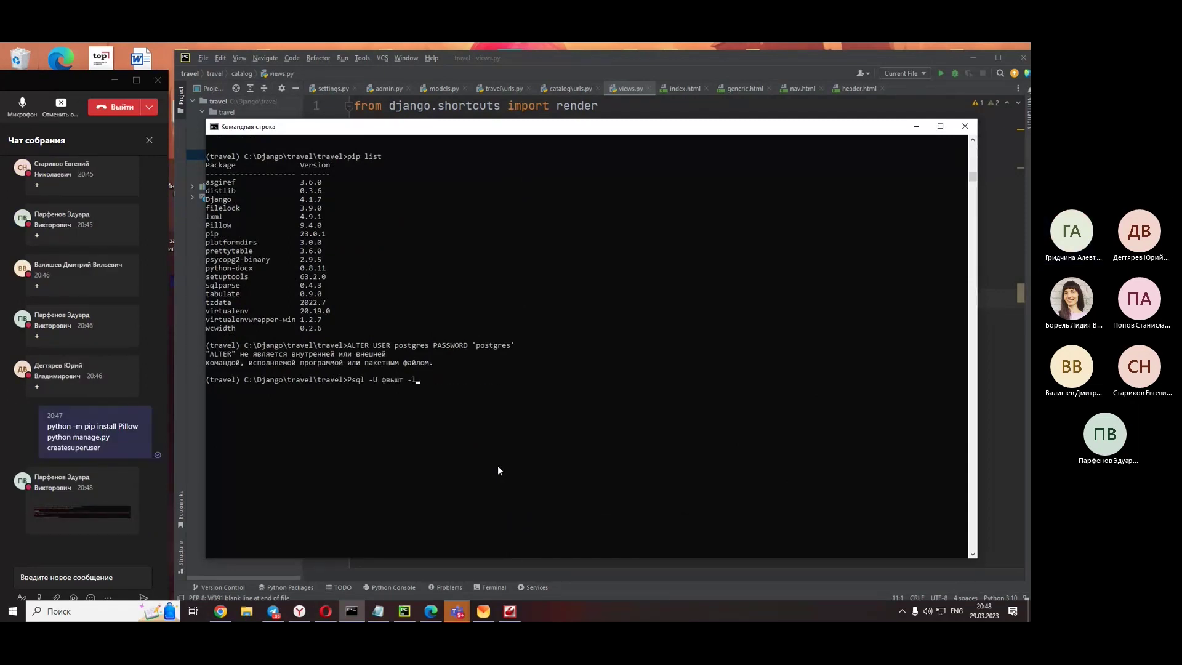
{"action": "key", "text": "Up"}
{"action": "key", "text": "Up"}
{"action": "key", "text": "Return"}
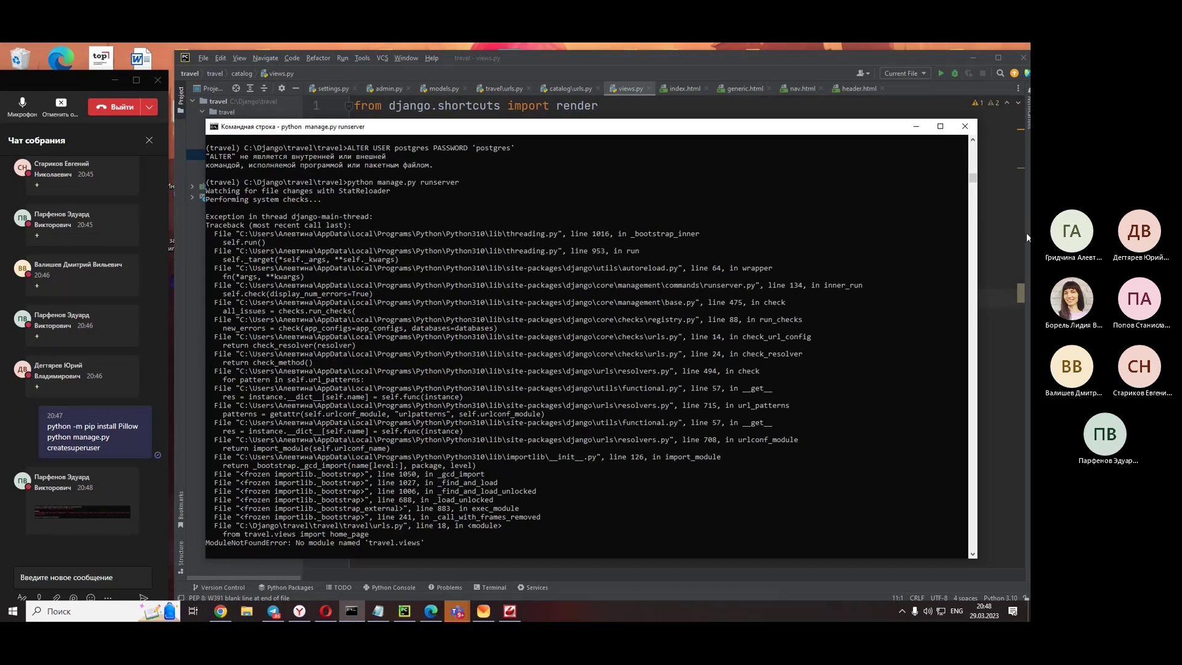
{"action": "left_click", "coordinate": [1010, 238]}
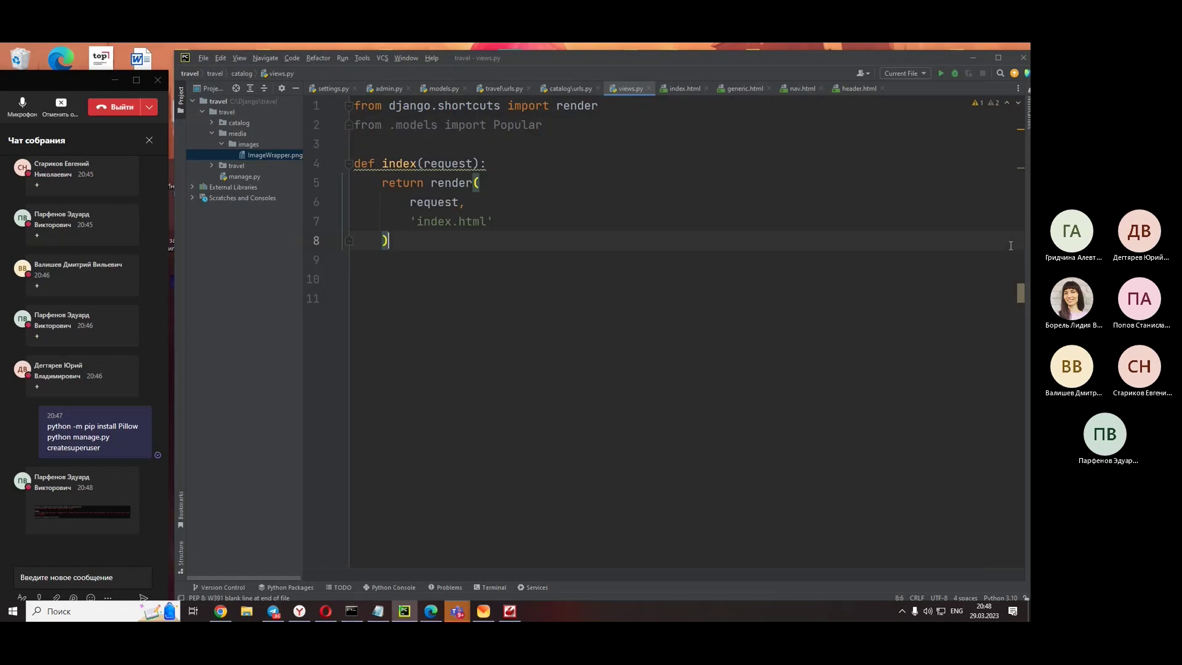
{"action": "left_click", "coordinate": [674, 337]}
{"action": "left_click", "coordinate": [98, 512]}
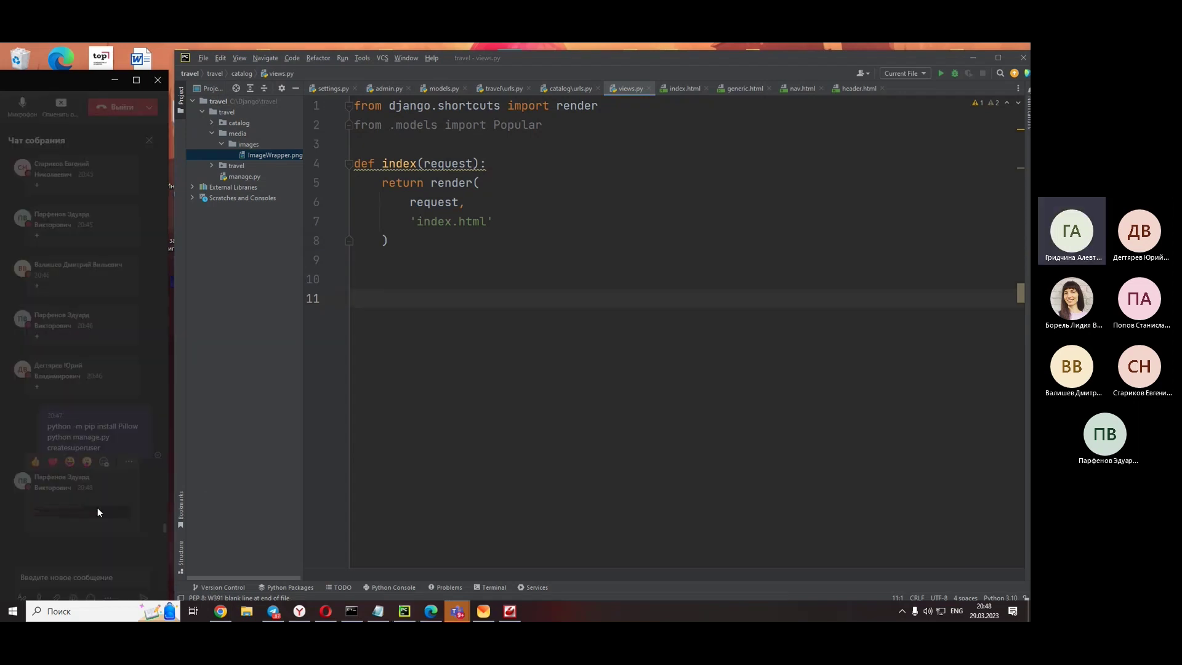
{"action": "left_click", "coordinate": [99, 76]}
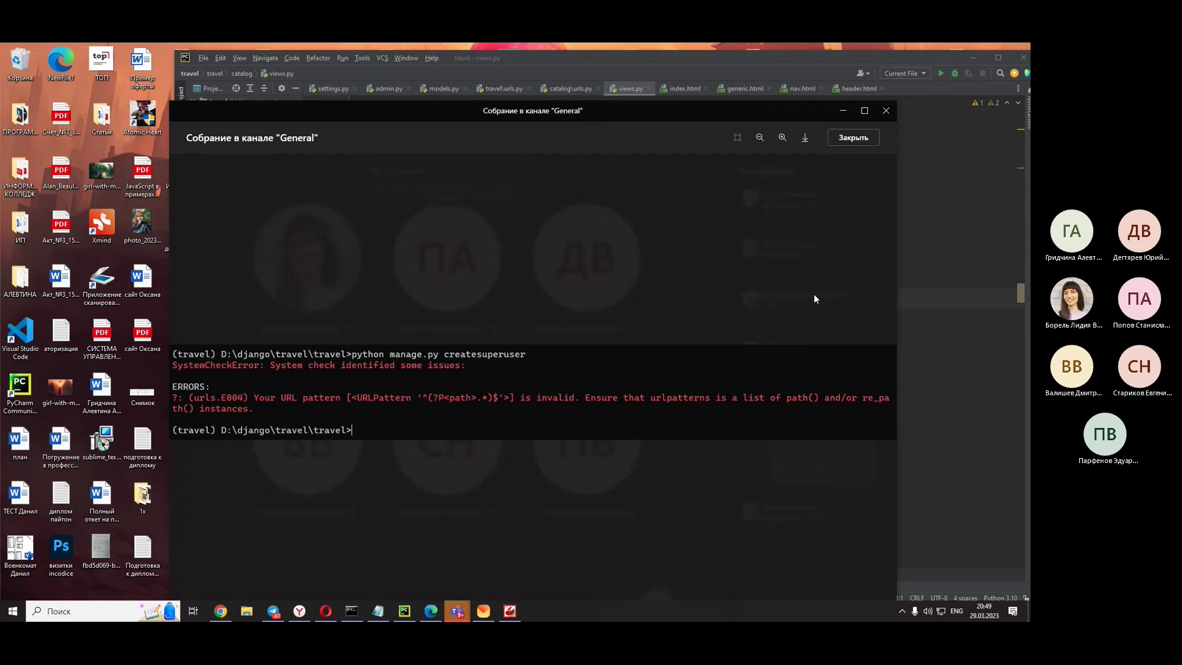
{"action": "left_click", "coordinate": [853, 137]}
{"action": "left_click_drag", "start_coordinate": [811, 114], "coordinate": [82, 58]}
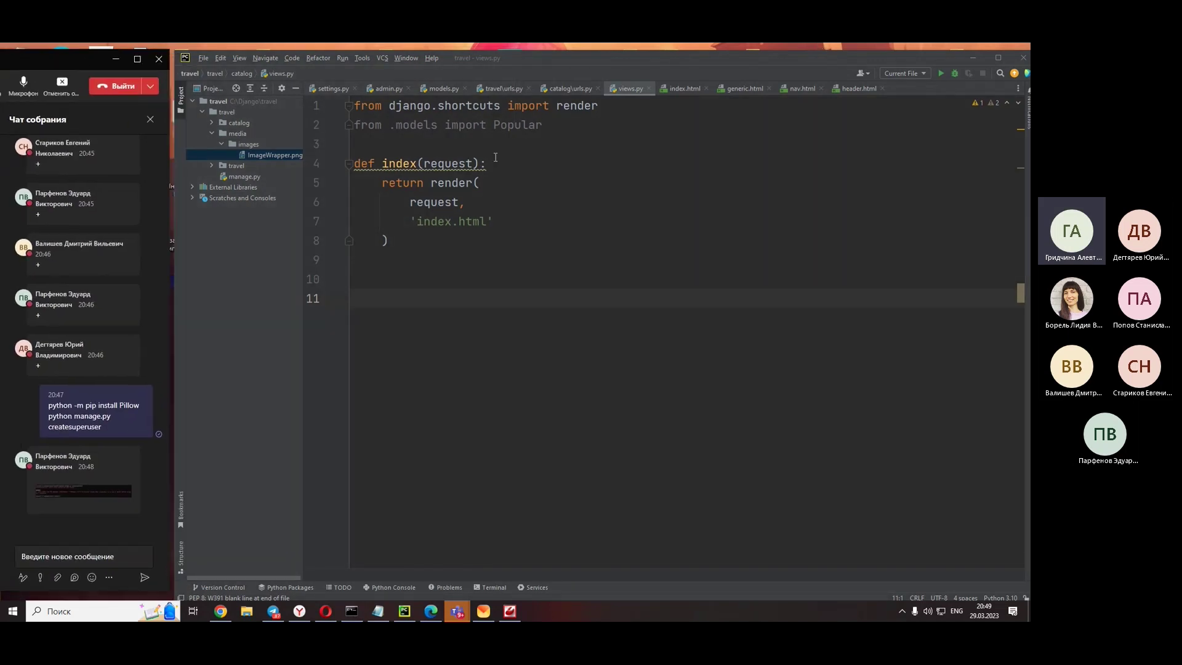
- Select the settings.DEBUG media-serving lines 41-42 in travel\urls.py
{"action": "left_click", "coordinate": [502, 90]}
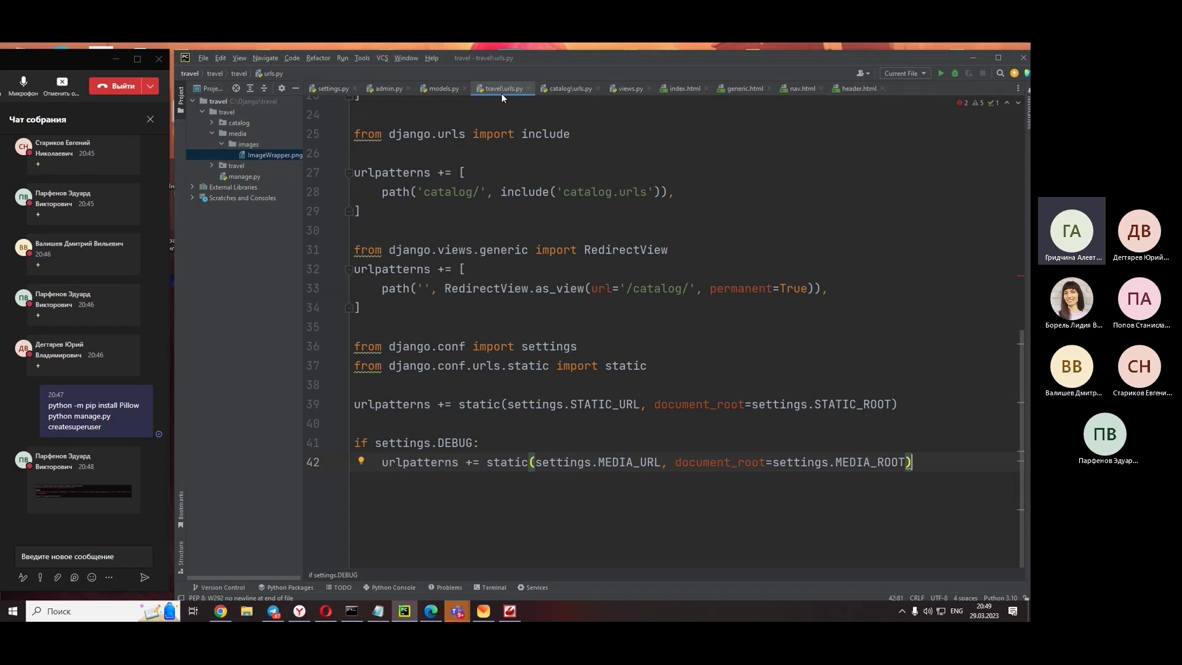
{"action": "left_click", "coordinate": [573, 90]}
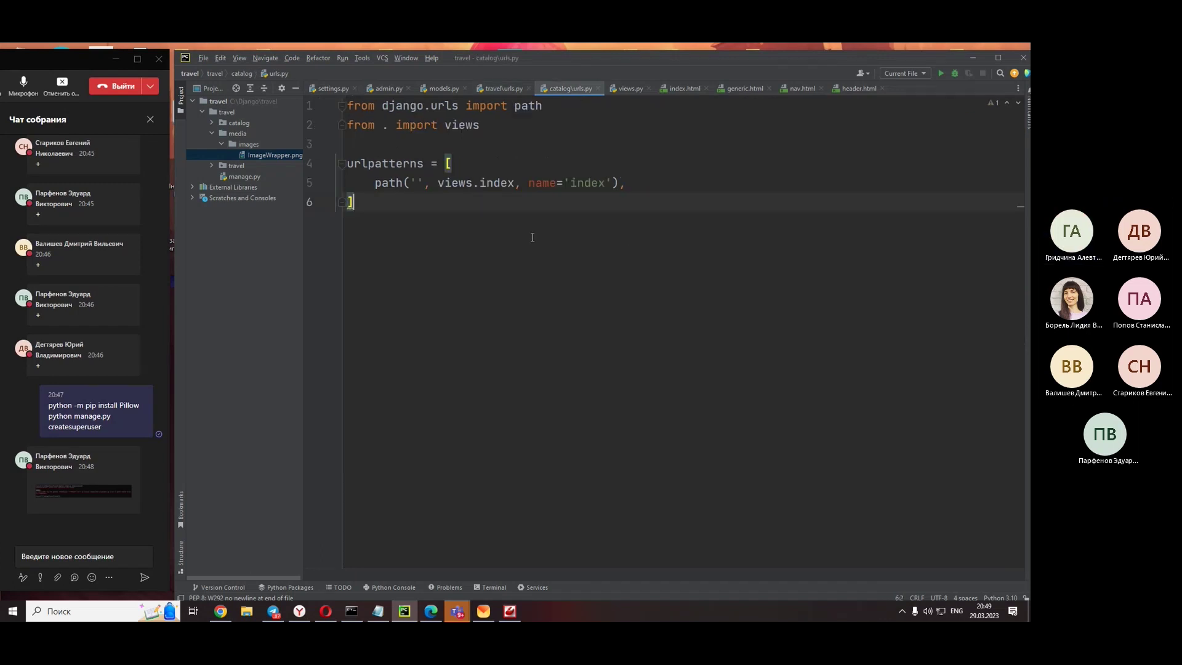
{"action": "left_click", "coordinate": [487, 88]}
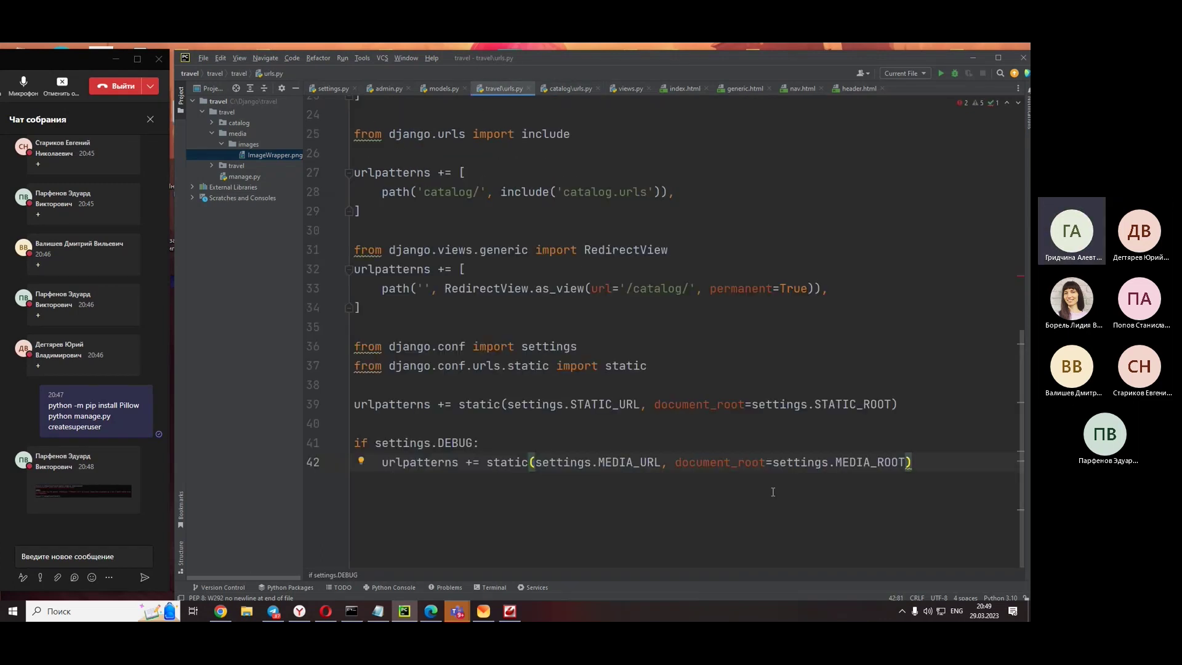
{"action": "left_click_drag", "start_coordinate": [912, 462], "coordinate": [297, 447]}
{"action": "key", "text": "ctrl+c"}
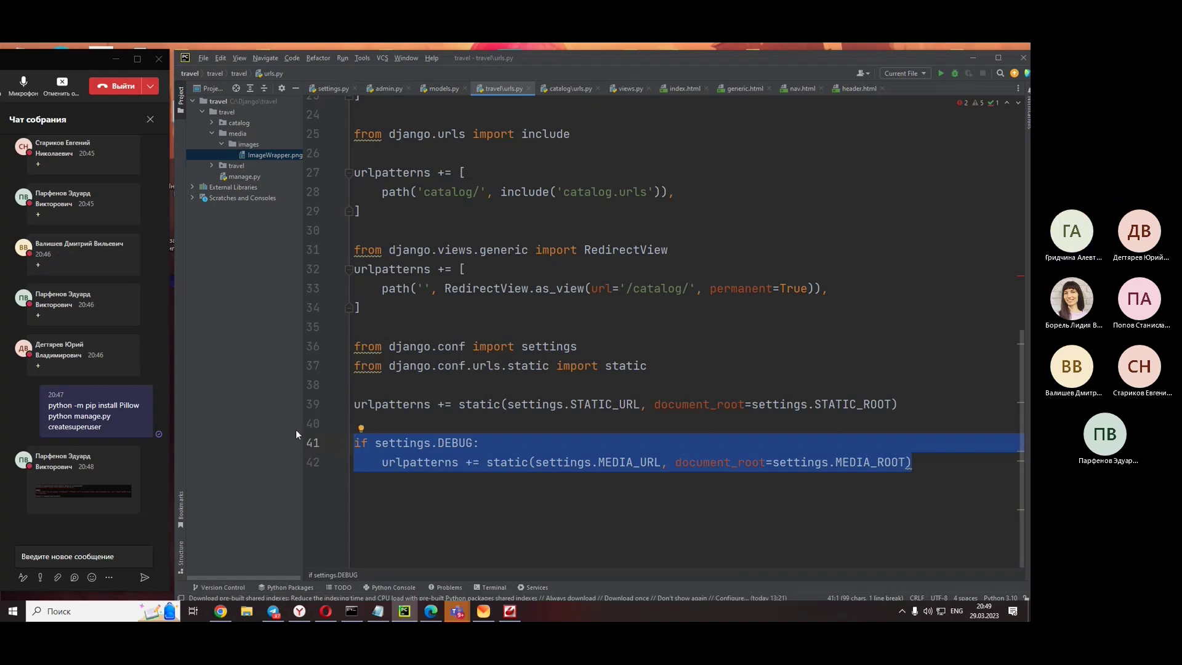
- Paste and send the code in the meeting chat, then open the shared Pillow screenshot
{"action": "left_click", "coordinate": [64, 557]}
{"action": "key", "text": "ctrl+v"}
{"action": "key", "text": "Return"}
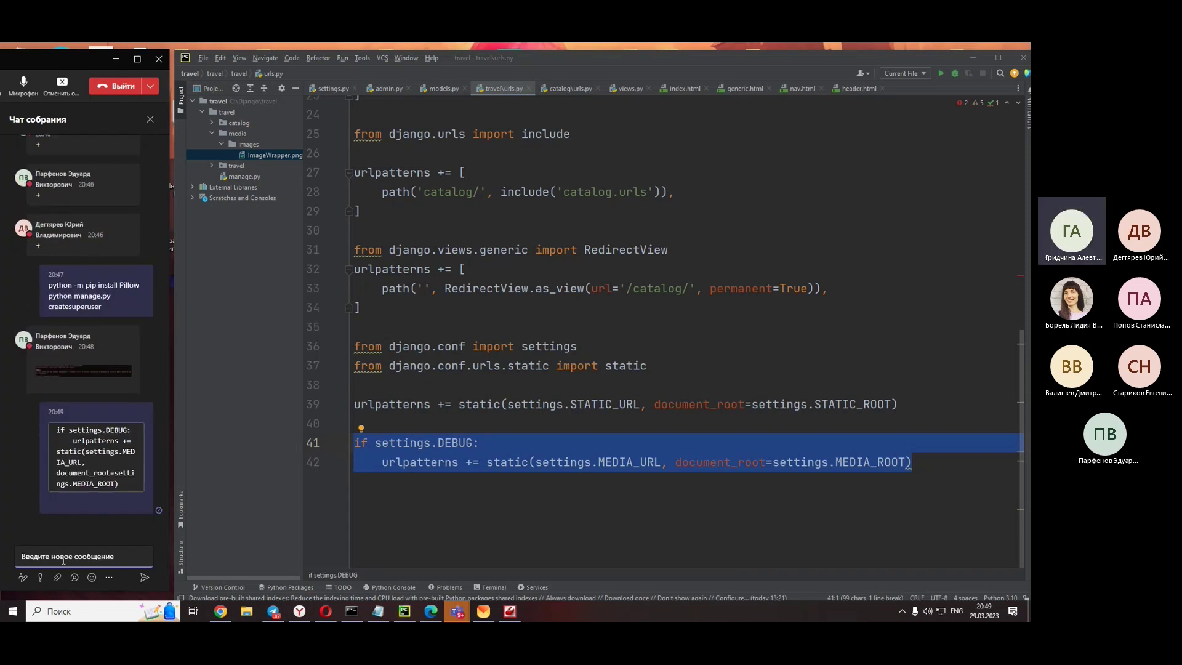
{"action": "left_click", "coordinate": [931, 480]}
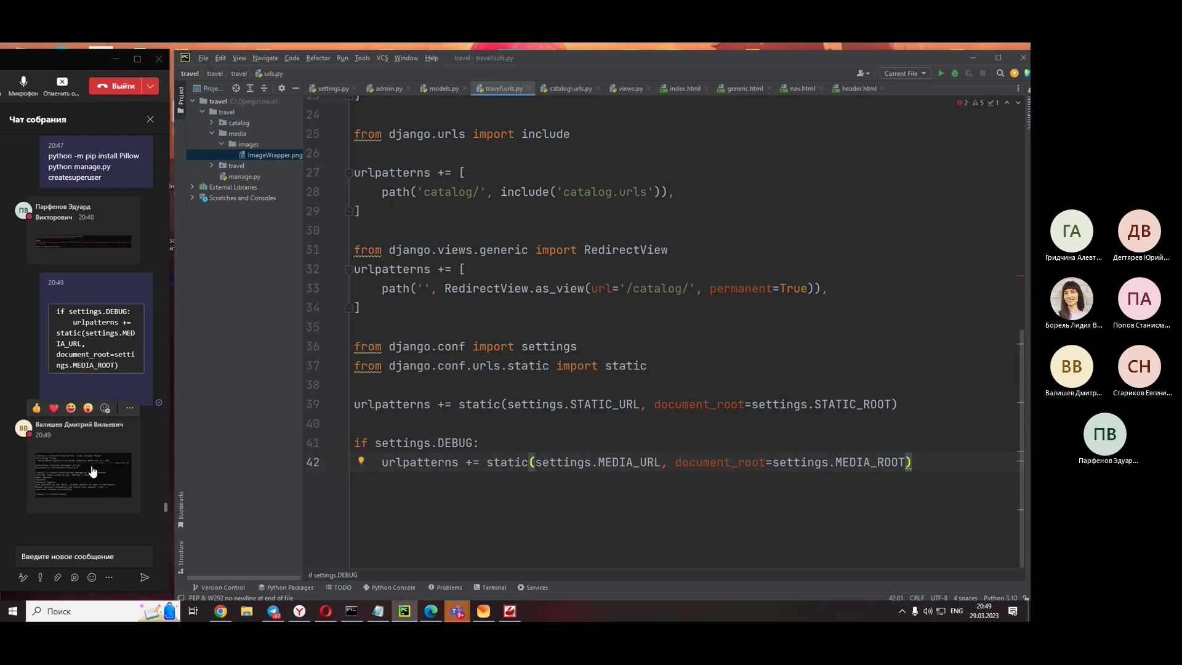
{"action": "left_click", "coordinate": [92, 471]}
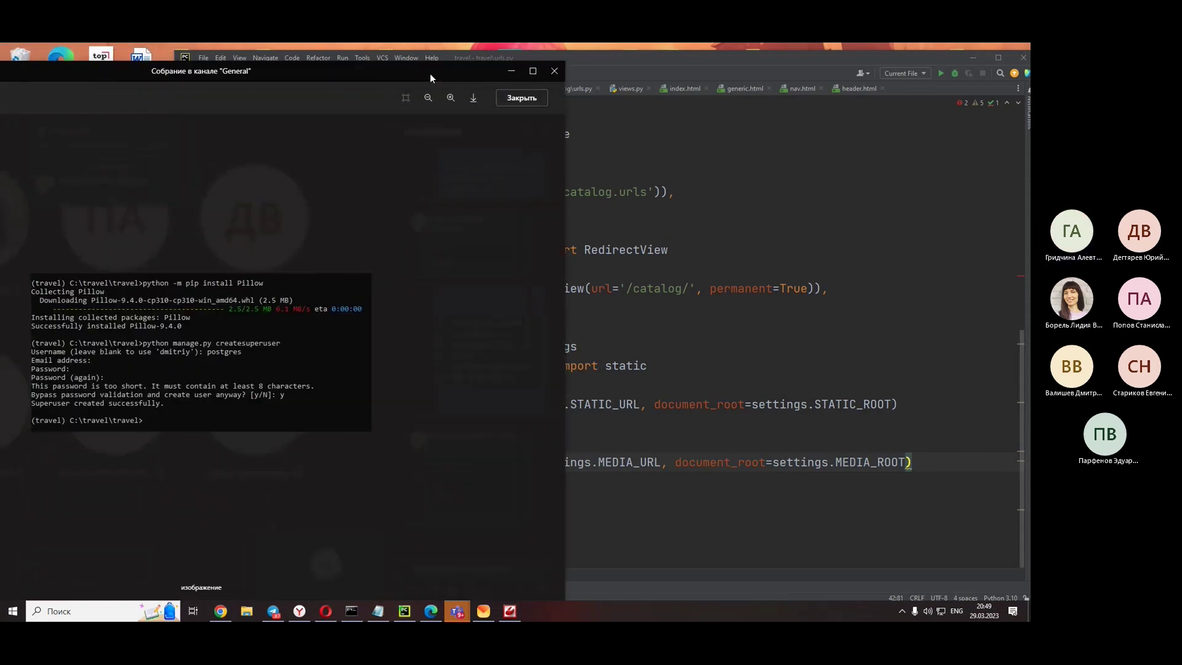
- Review catalog\urls.py, views.py, models.py and the running server console
{"action": "key", "text": "Escape"}
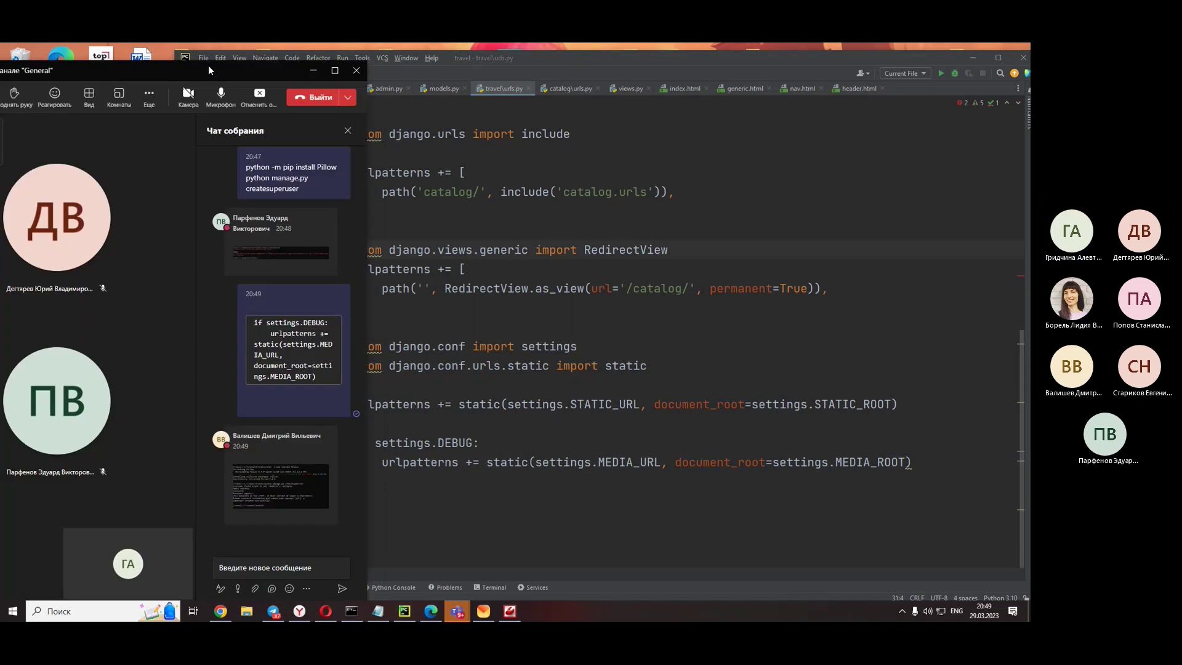
{"action": "left_click_drag", "start_coordinate": [208, 65], "coordinate": [14, 57]}
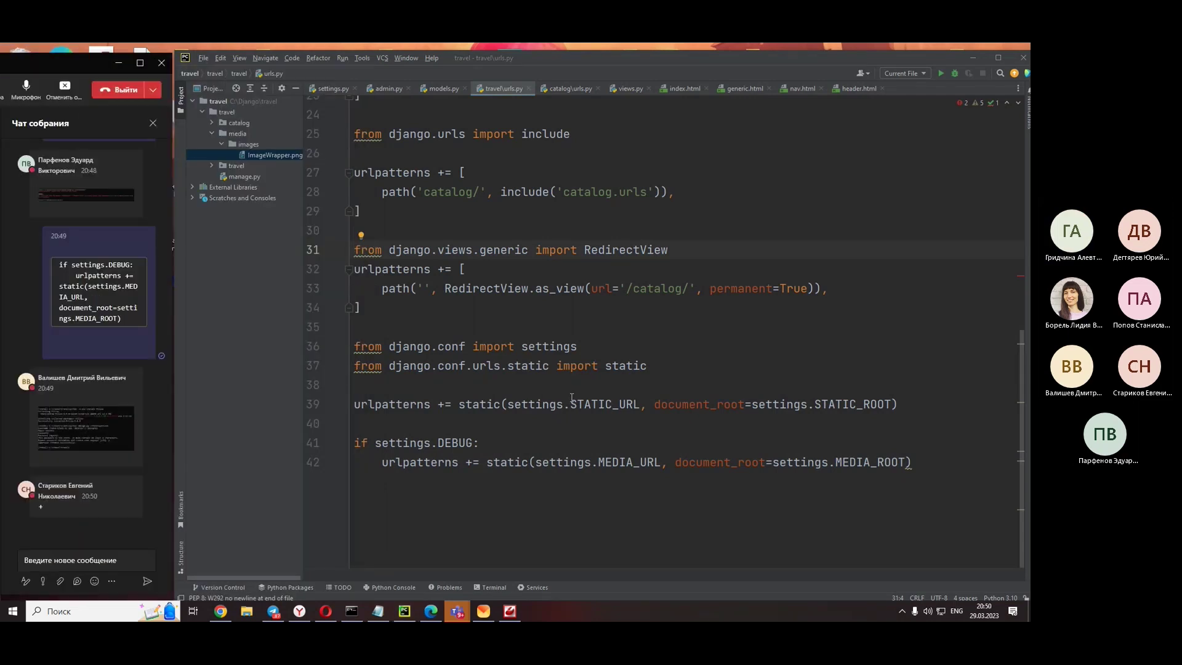
{"action": "left_click", "coordinate": [561, 91]}
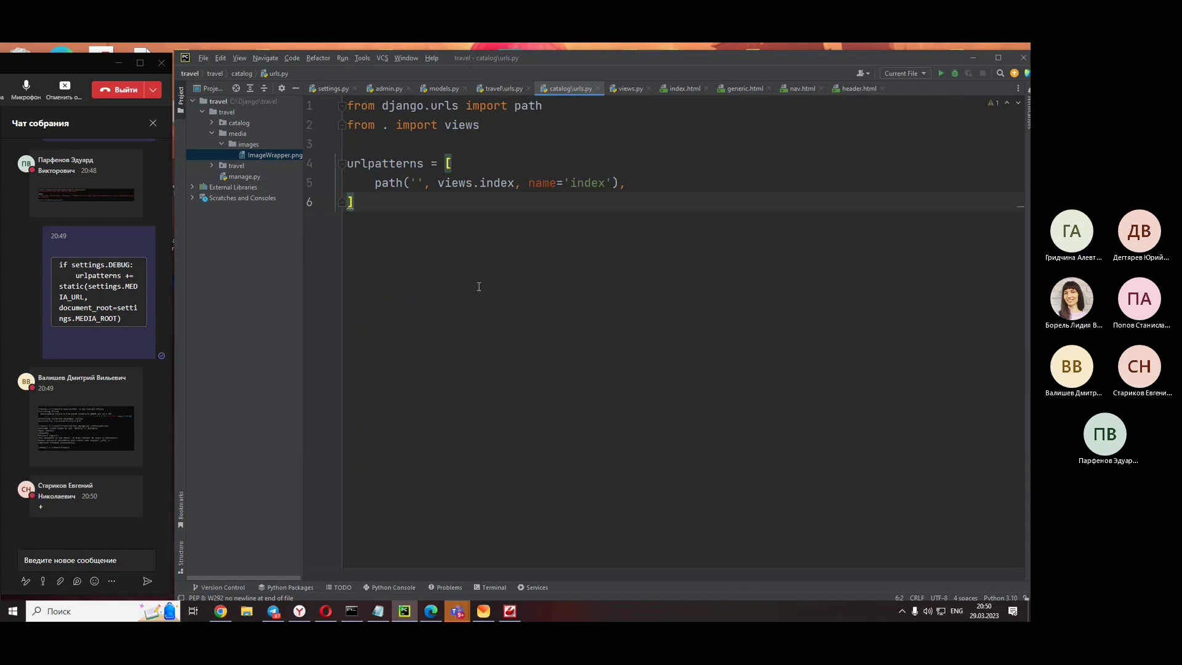
{"action": "left_click", "coordinate": [622, 86]}
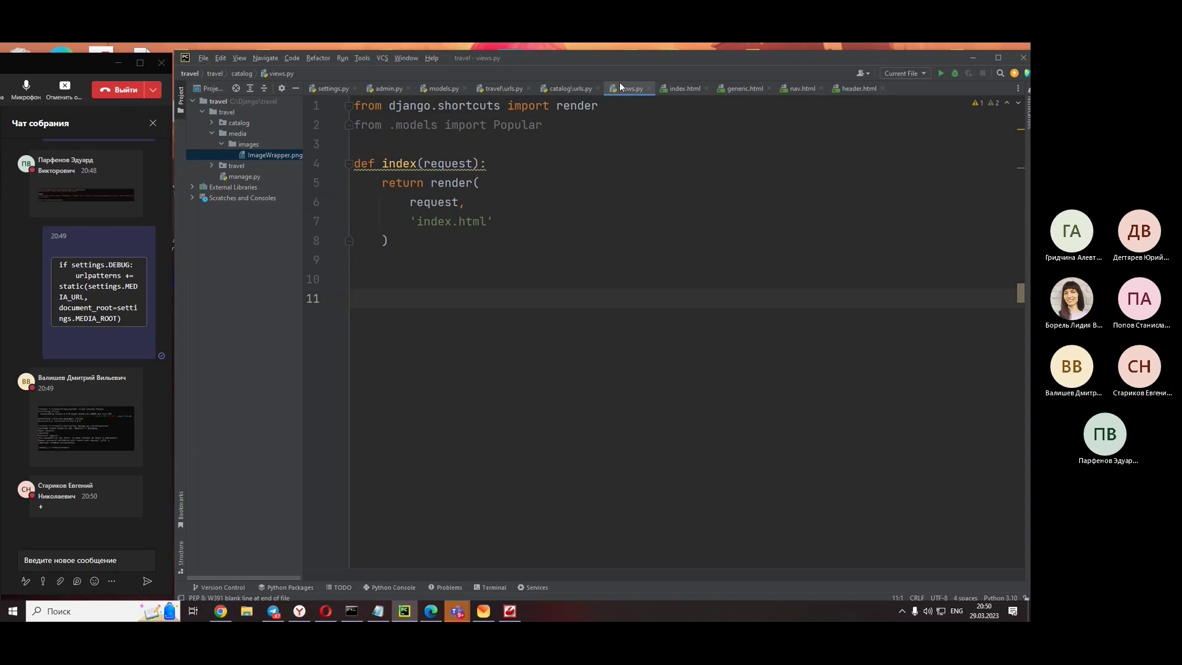
{"action": "left_click", "coordinate": [438, 88]}
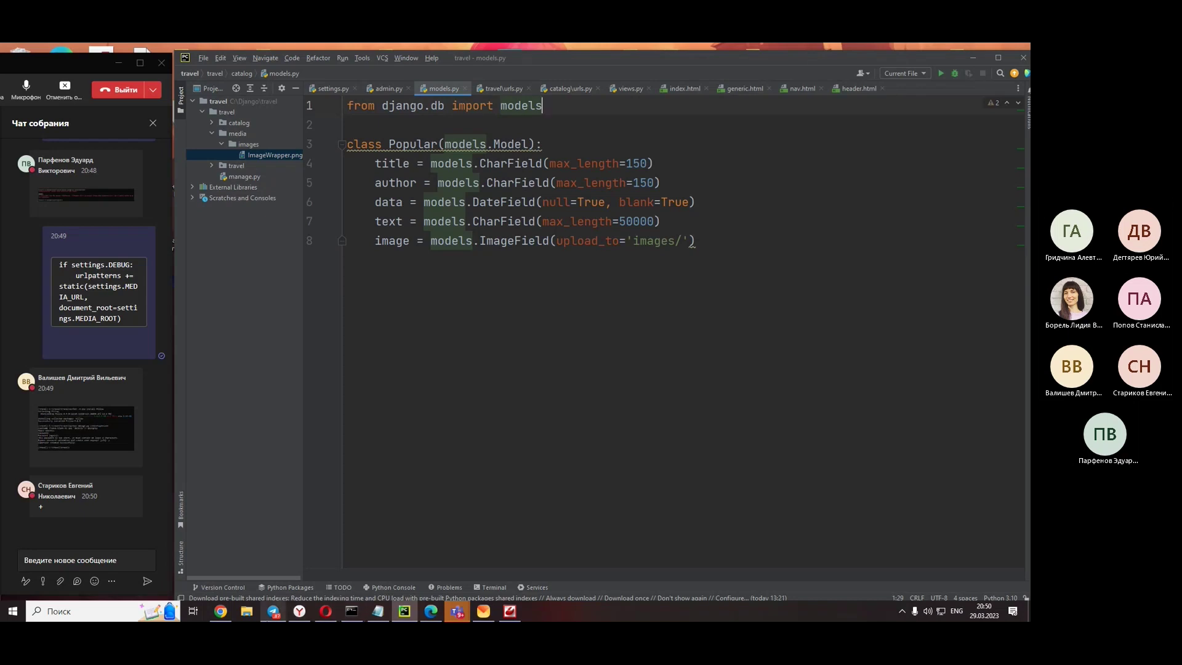
{"action": "left_click", "coordinate": [352, 611]}
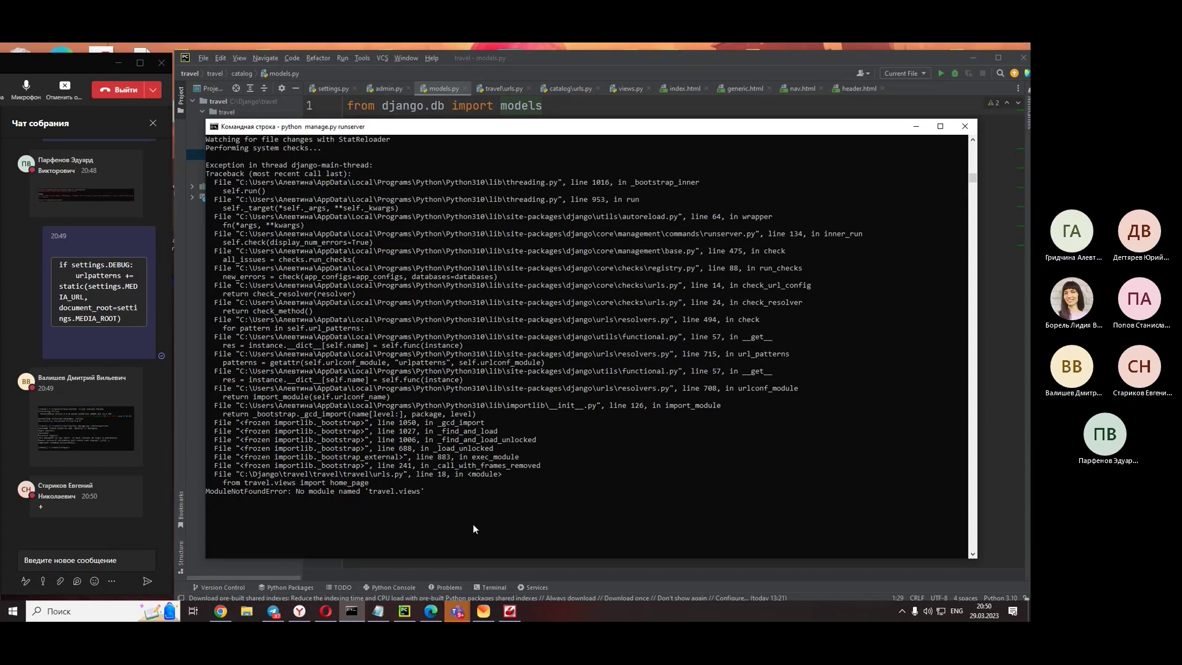
{"action": "left_click", "coordinate": [1004, 258]}
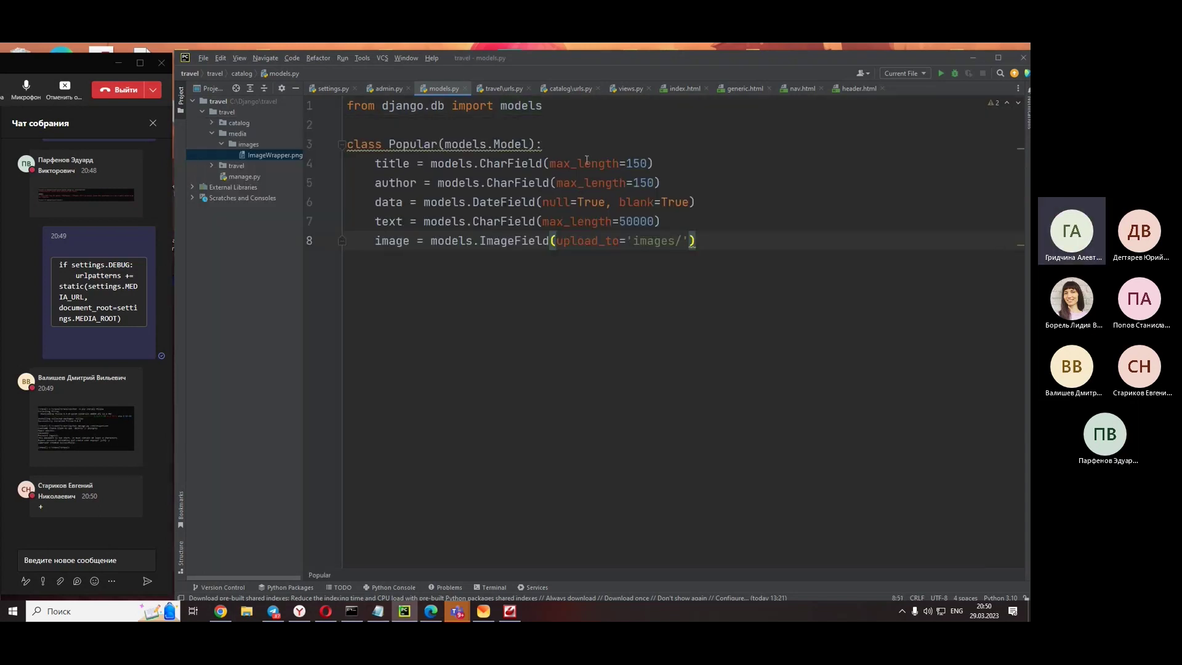
{"action": "left_click", "coordinate": [633, 87]}
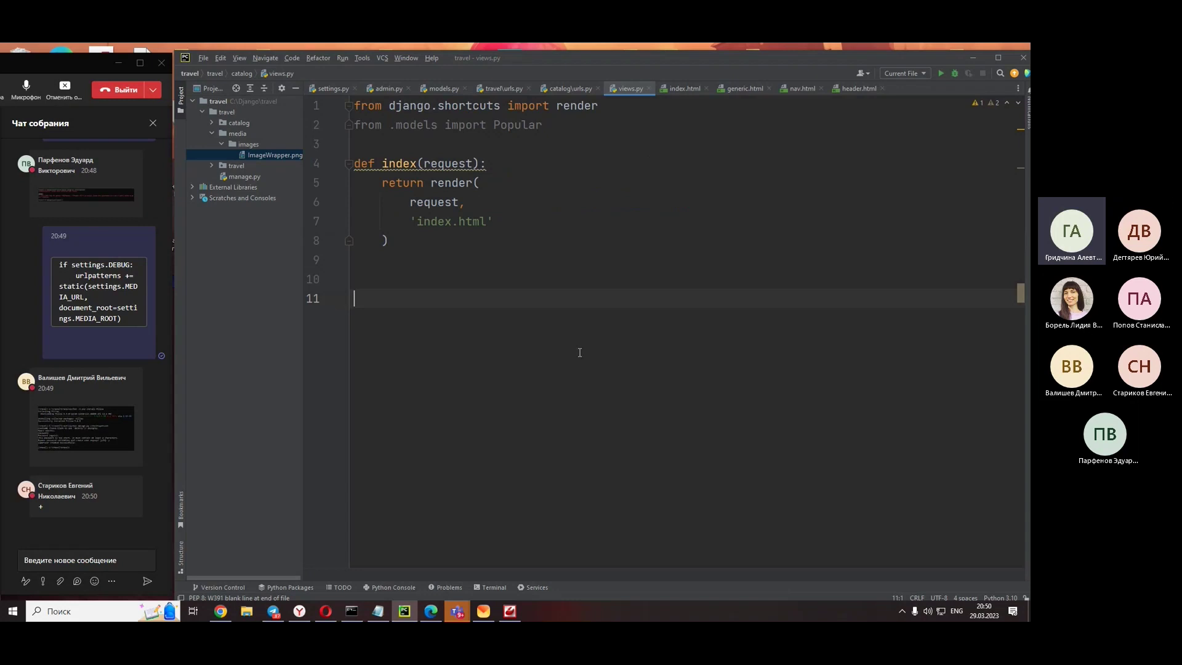
{"action": "left_click", "coordinate": [583, 90]}
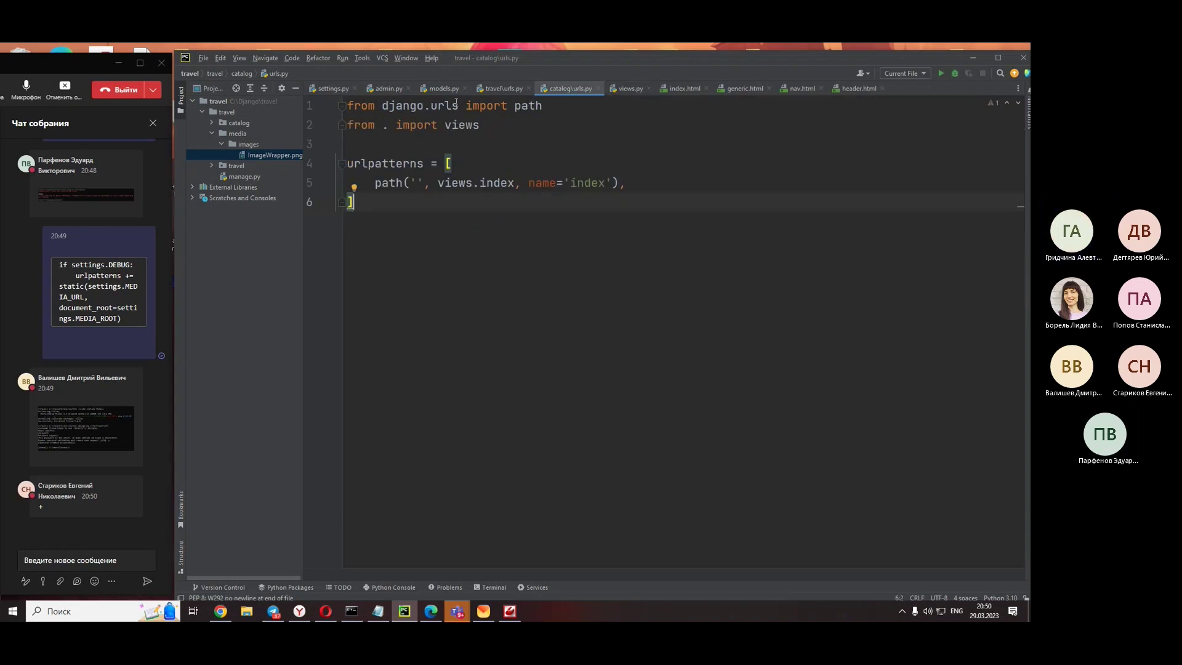
- Delete line 22, path('', home_page), leaving only the admin URL in urlpatterns
{"action": "left_click", "coordinate": [497, 88]}
{"action": "scroll", "coordinate": [493, 410], "scroll_direction": "up", "scroll_amount": 8}
{"action": "scroll", "coordinate": [494, 410], "scroll_direction": "down", "scroll_amount": 1}
{"action": "left_click_drag", "start_coordinate": [522, 453], "coordinate": [227, 456]}
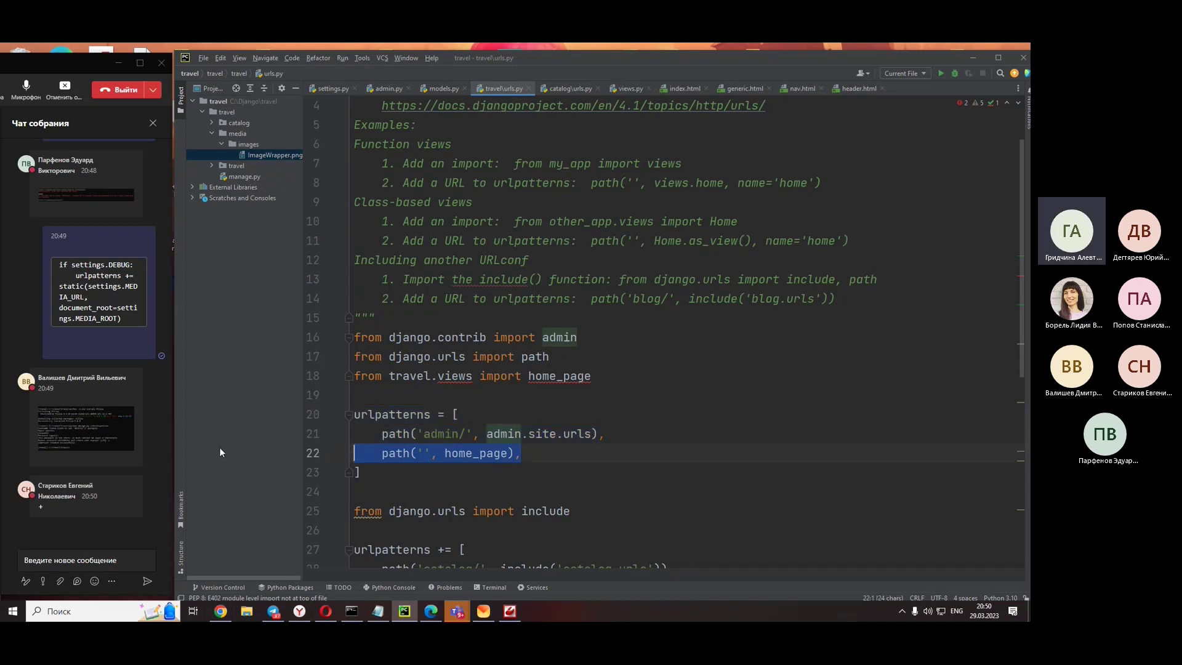
{"action": "key", "text": "BackSpace"}
{"action": "key", "text": "BackSpace"}
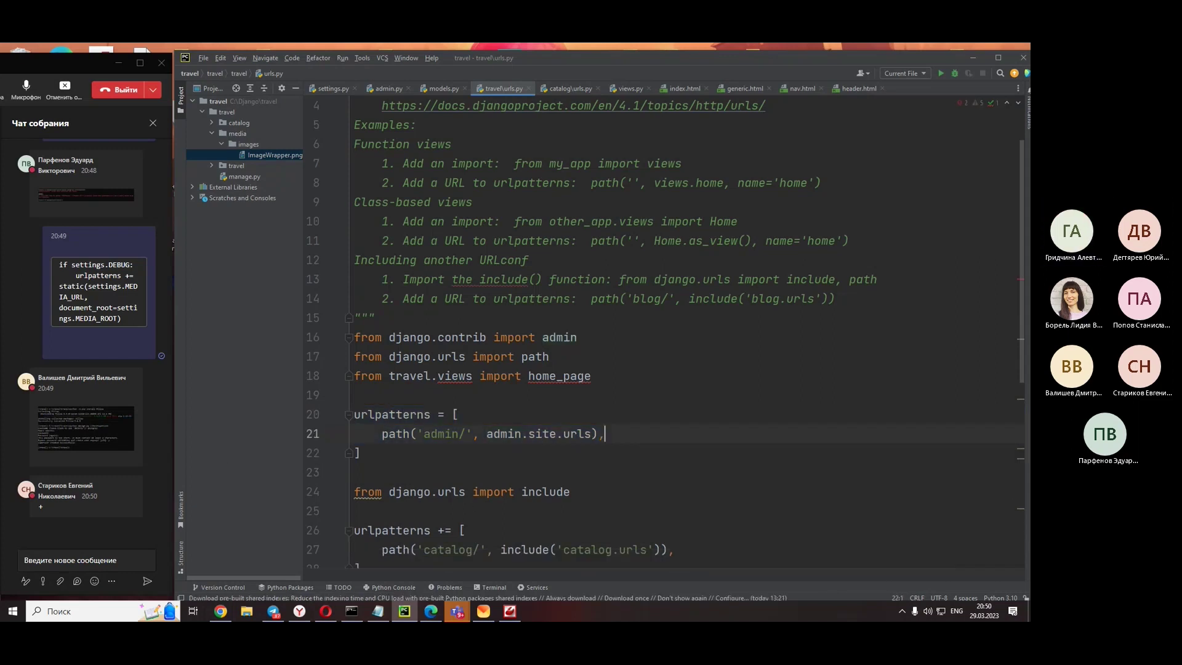
- Stop and rerun python manage.py runserver, which still reports ModuleNotFoundError for travel.views
{"action": "left_click", "coordinate": [970, 58]}
{"action": "scroll", "coordinate": [439, 461], "scroll_direction": "down", "scroll_amount": 2}
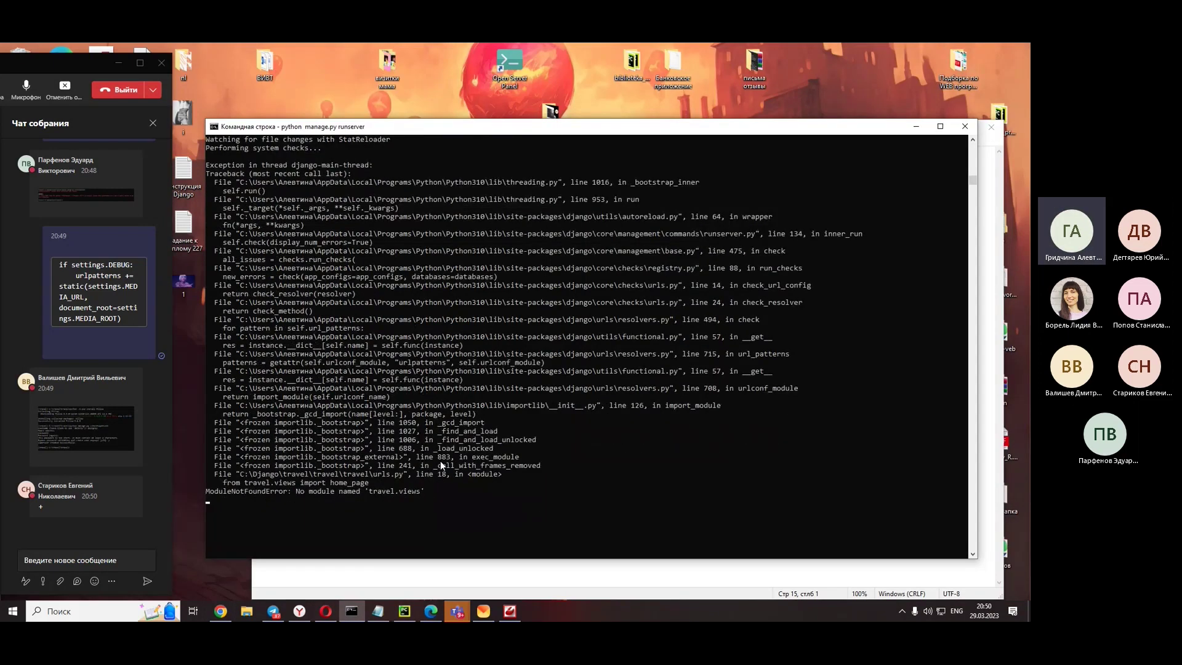
{"action": "key", "text": "ctrl+c"}
{"action": "key", "text": "Up"}
{"action": "key", "text": "Return"}
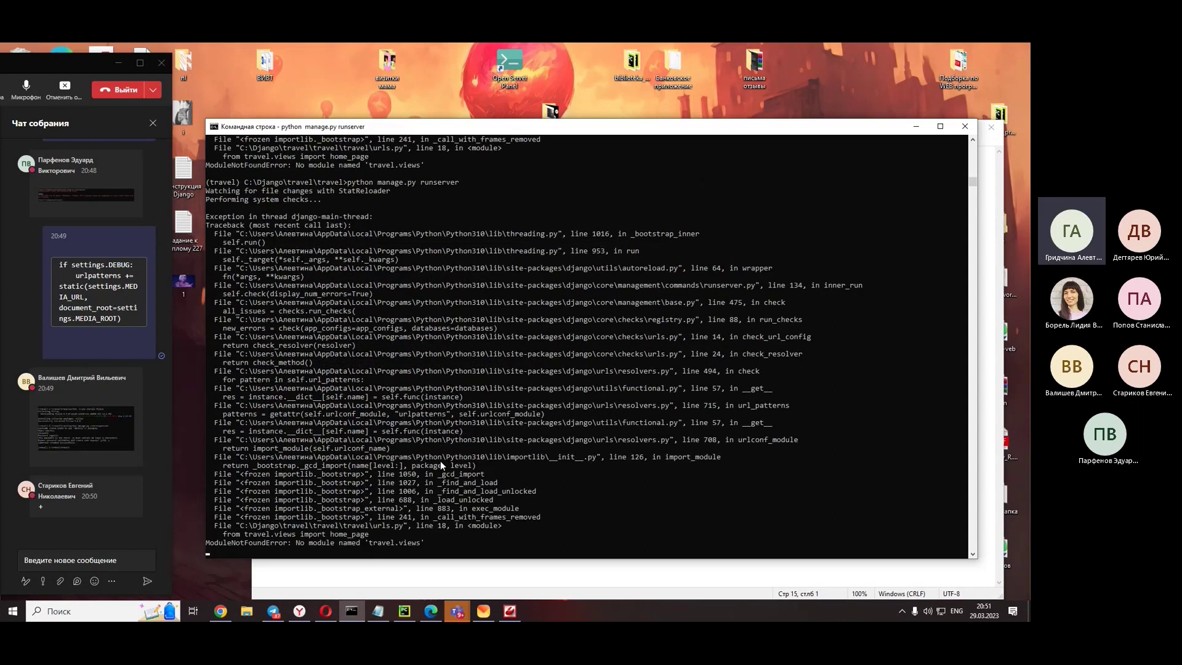
{"action": "scroll", "coordinate": [482, 368], "scroll_direction": "down", "scroll_amount": 3}
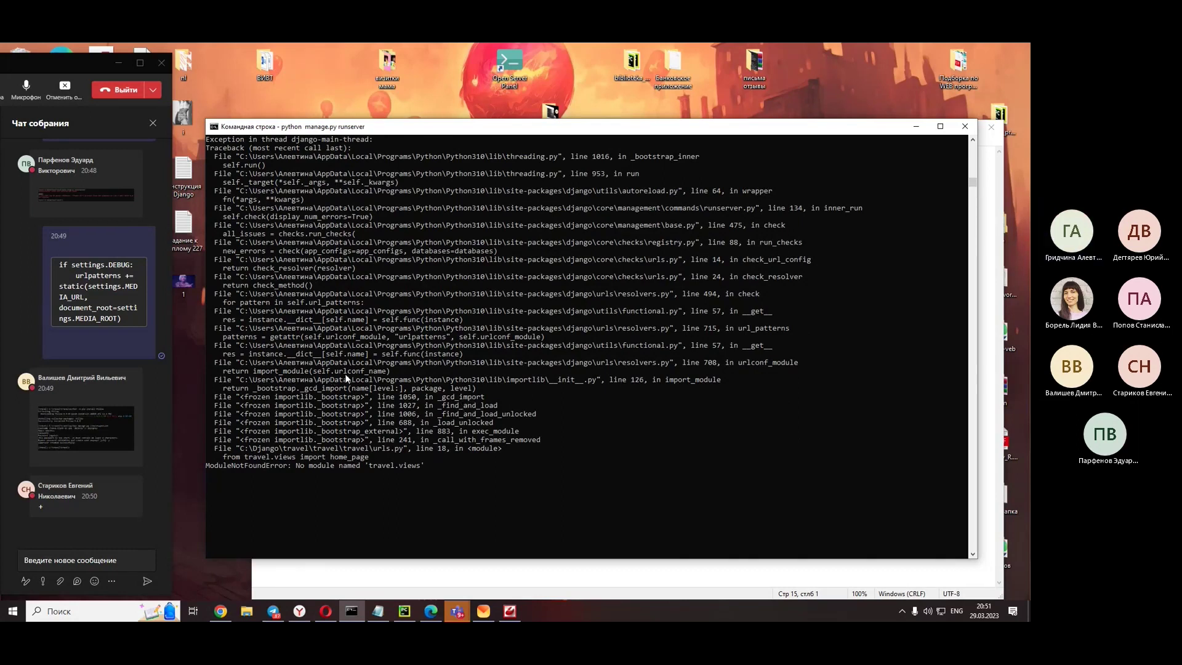
{"action": "left_click_drag", "start_coordinate": [550, 126], "coordinate": [544, 71]}
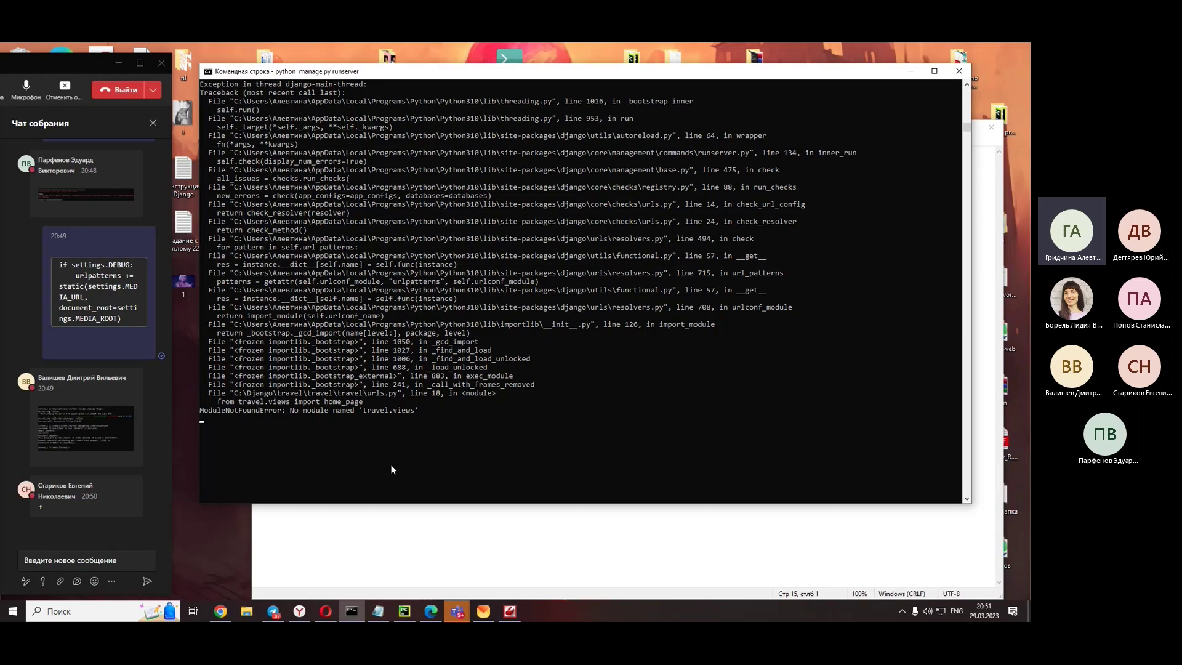
- Delete line 18, 'from travel.views import home_page', from urls.py
{"action": "left_click", "coordinate": [404, 610]}
{"action": "left_click", "coordinate": [600, 377]}
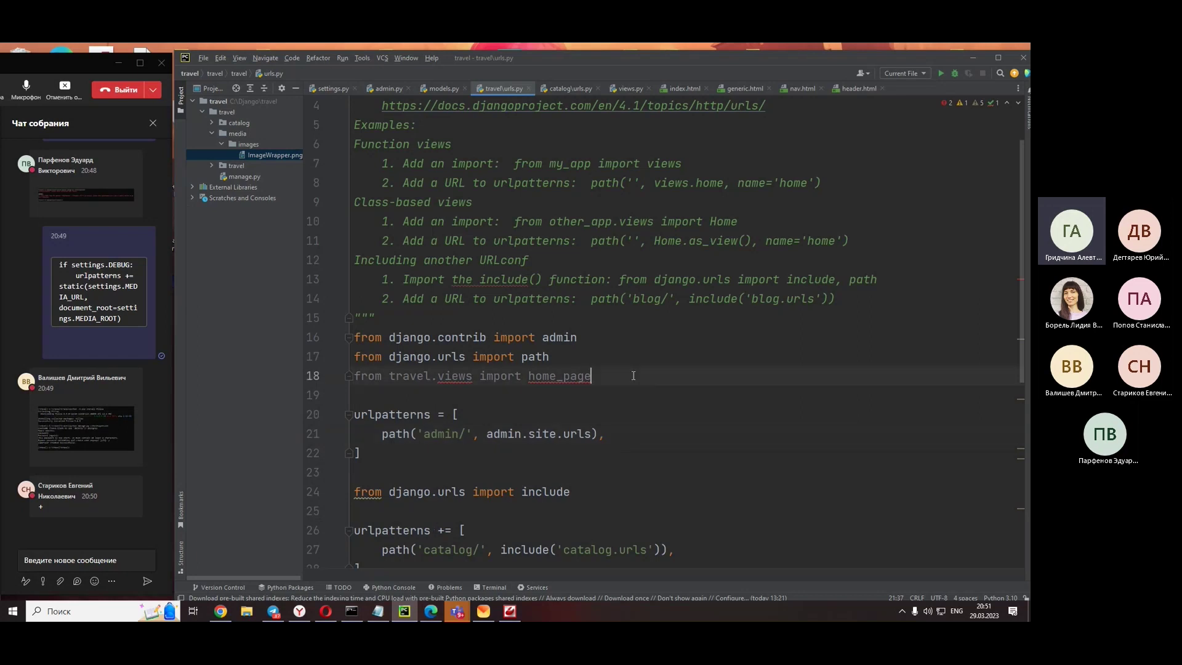
{"action": "scroll", "coordinate": [618, 392], "scroll_direction": "down", "scroll_amount": 2}
{"action": "key", "text": "shift+Home"}
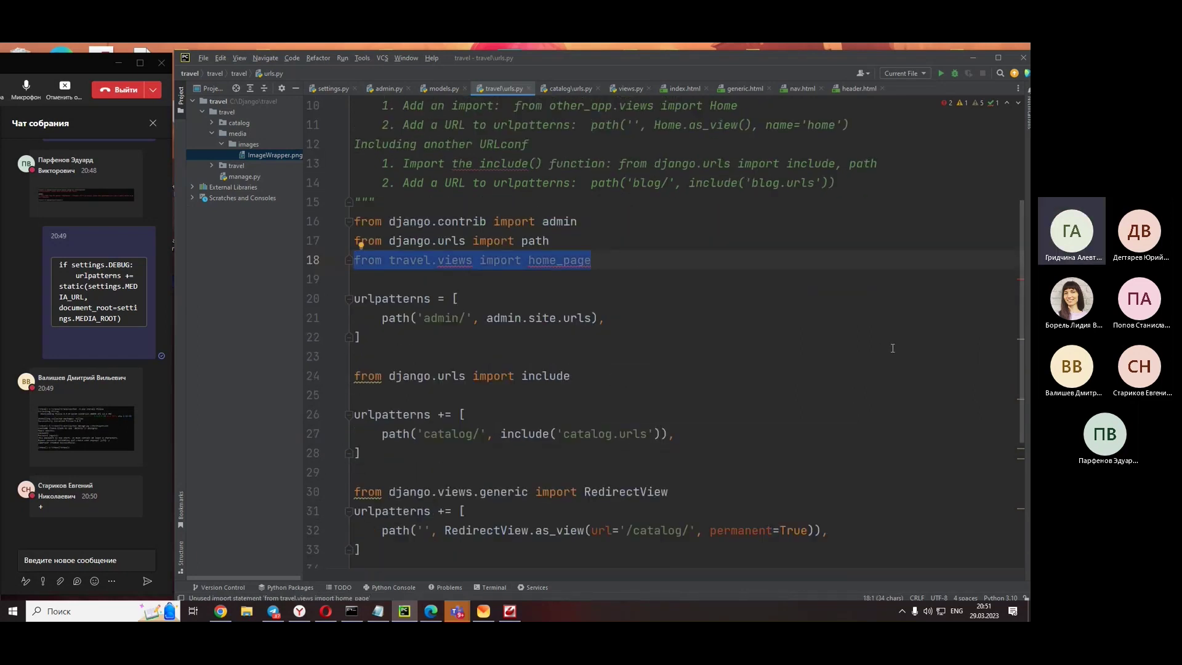
{"action": "key", "text": "Delete"}
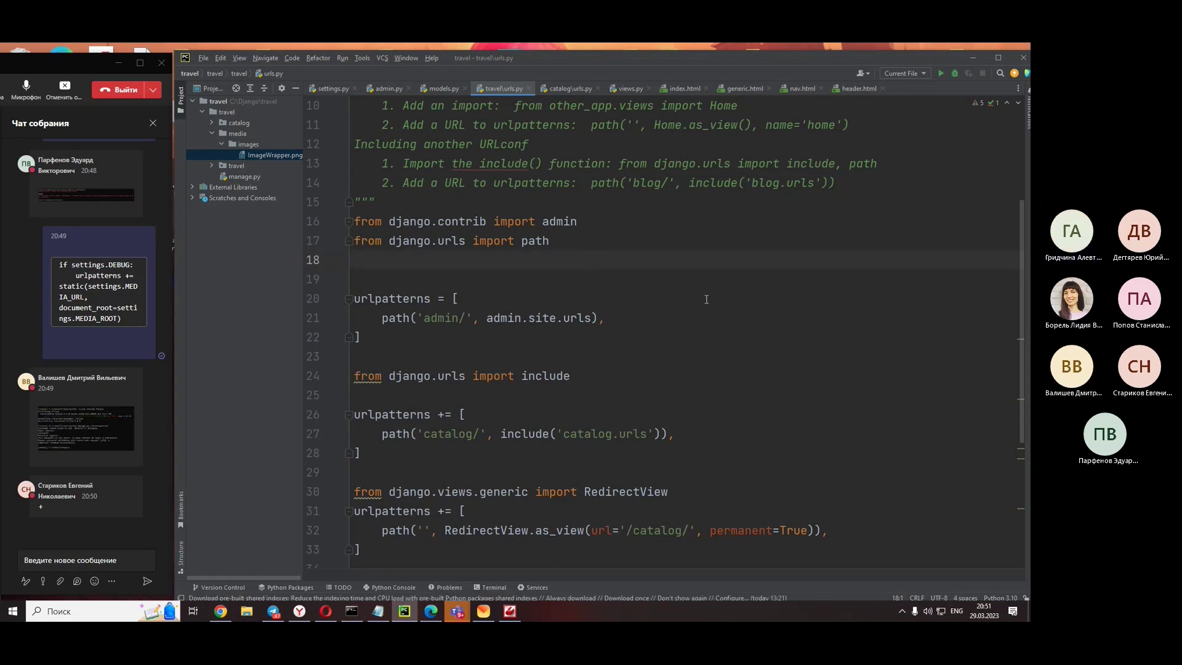
- Copy the development server address from the console and switch to Chrome
{"action": "left_click", "coordinate": [983, 53]}
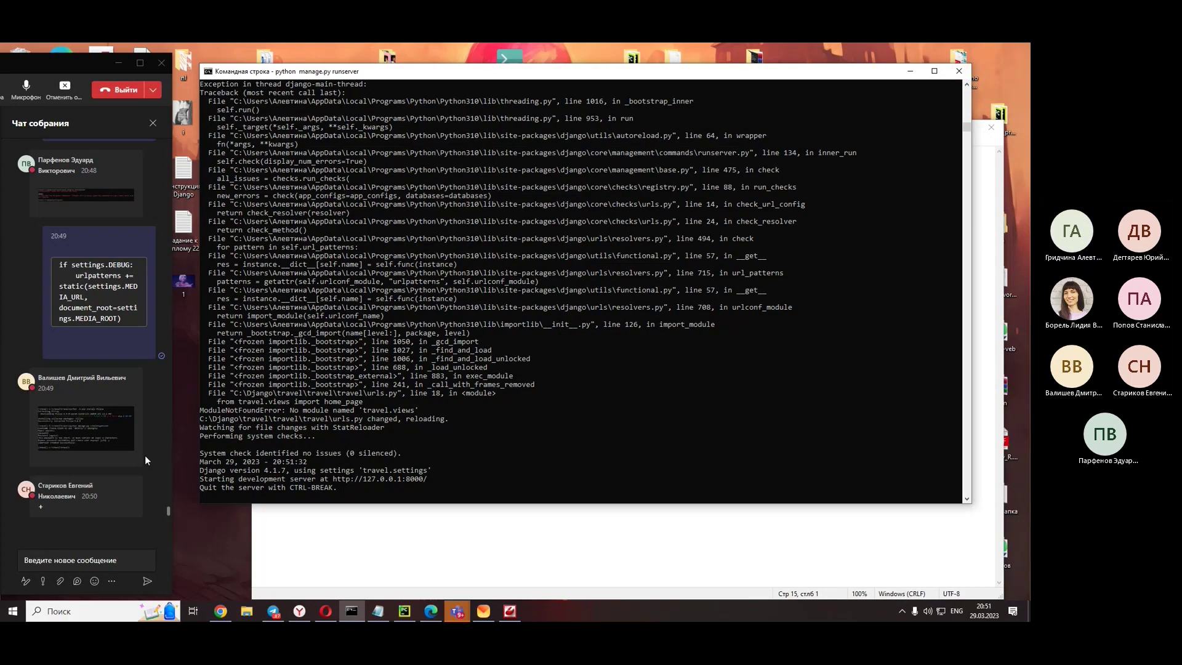
{"action": "left_click_drag", "start_coordinate": [333, 480], "coordinate": [397, 484]}
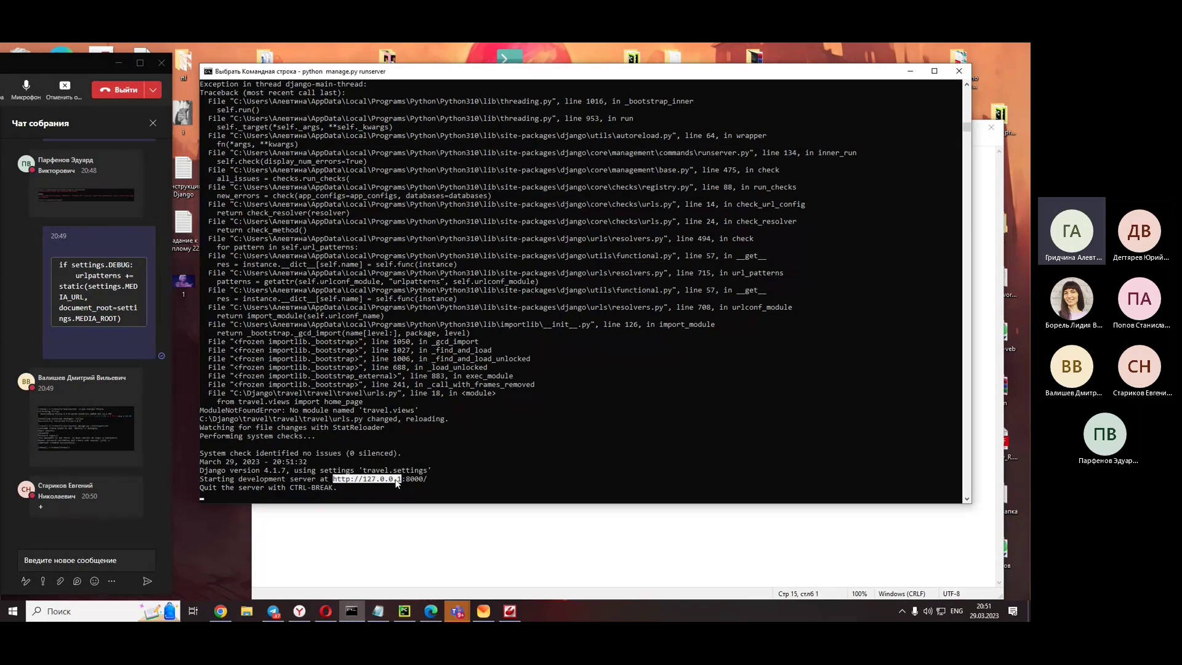
{"action": "right_click", "coordinate": [425, 484]}
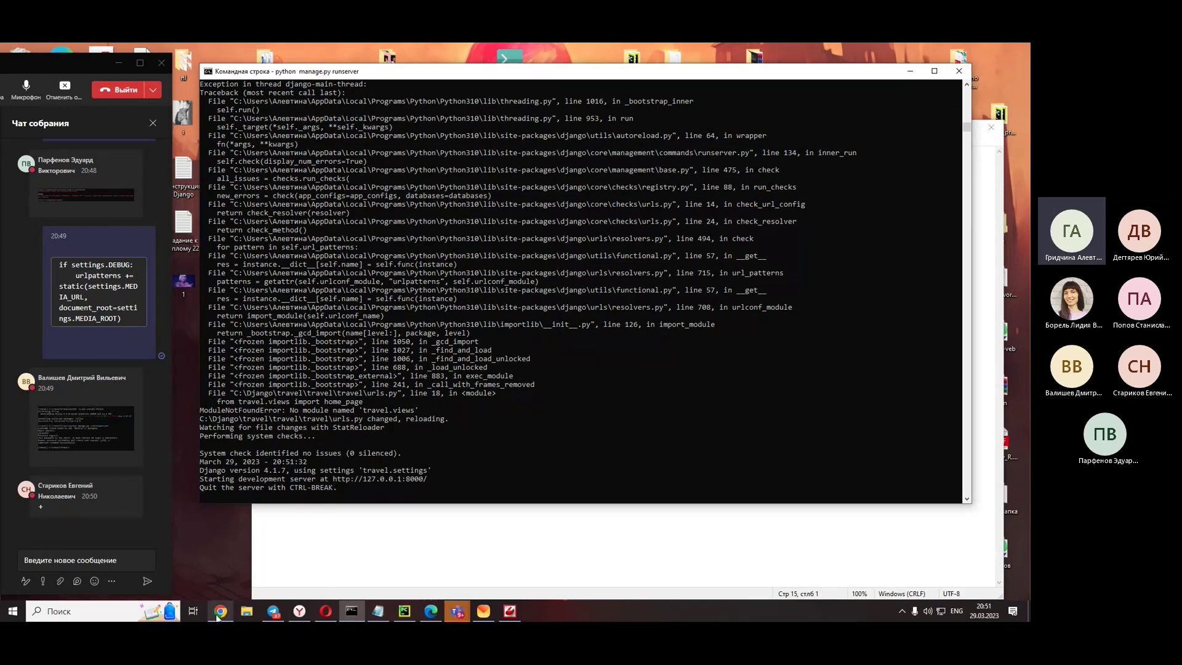
{"action": "left_click", "coordinate": [219, 612]}
- Reload the admin Populars list and open a blank Add popular form
{"action": "left_click", "coordinate": [172, 52]}
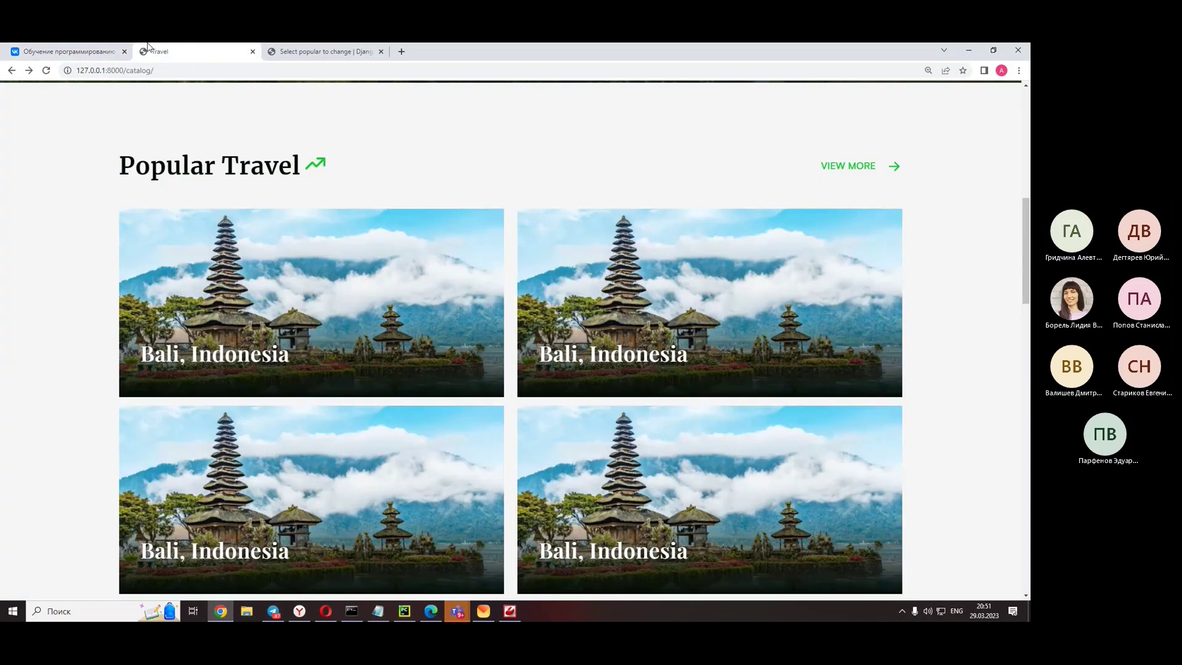
{"action": "left_click", "coordinate": [69, 54]}
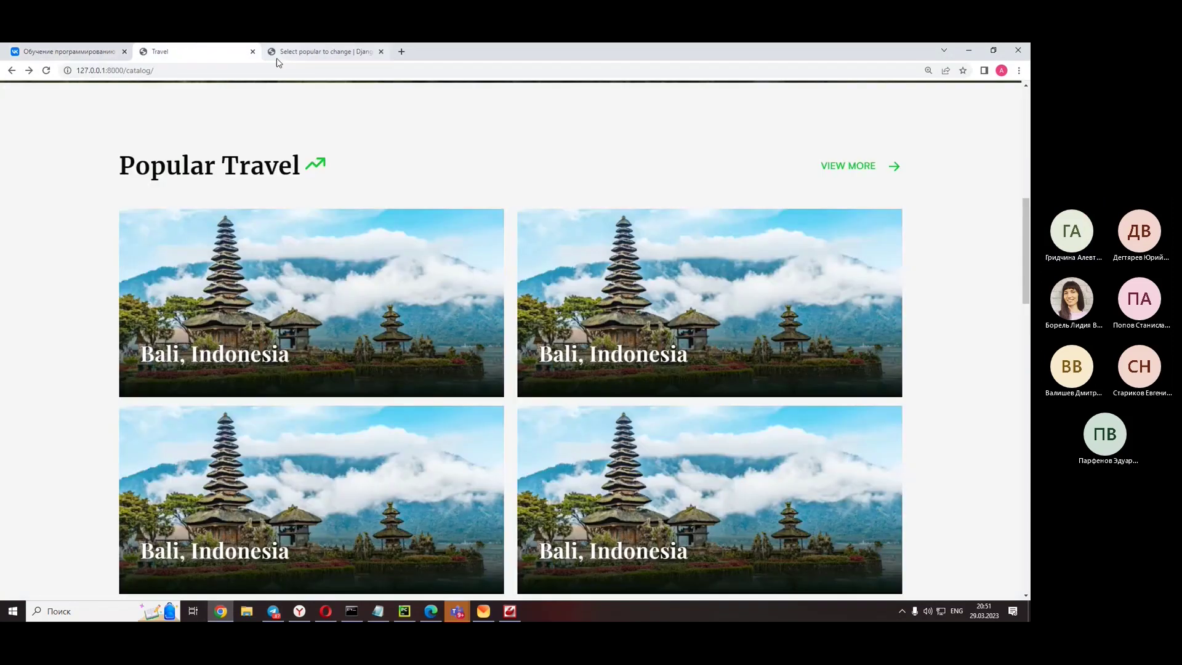
{"action": "left_click", "coordinate": [277, 55]}
{"action": "left_click", "coordinate": [46, 70]}
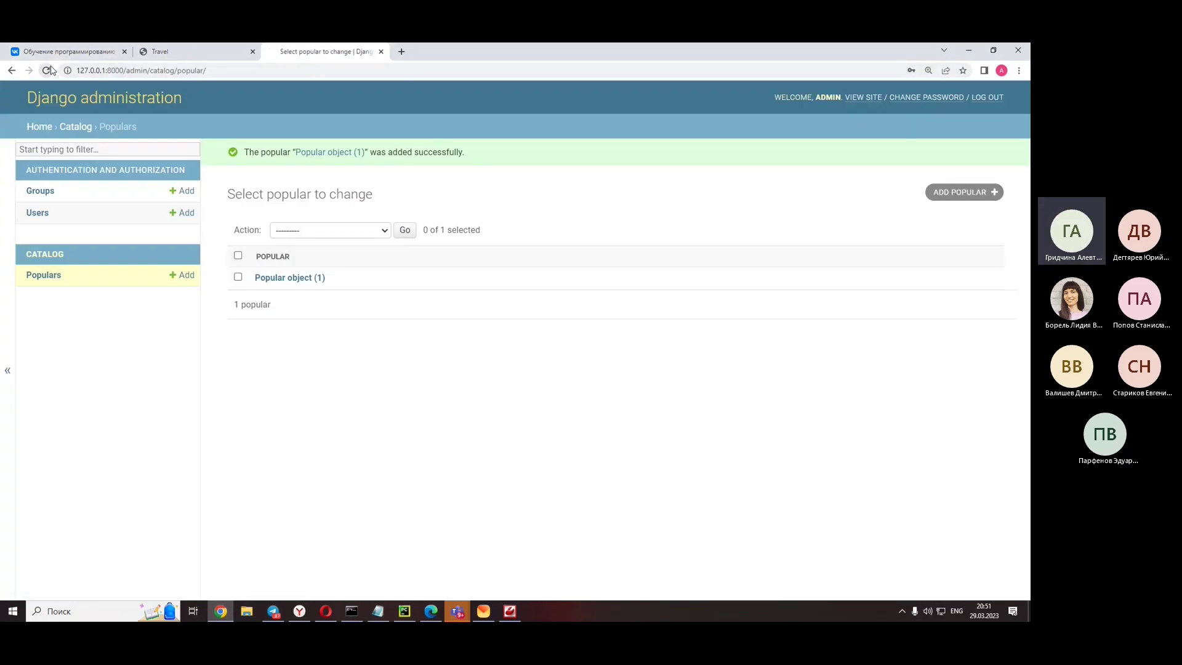
{"action": "left_click", "coordinate": [186, 280]}
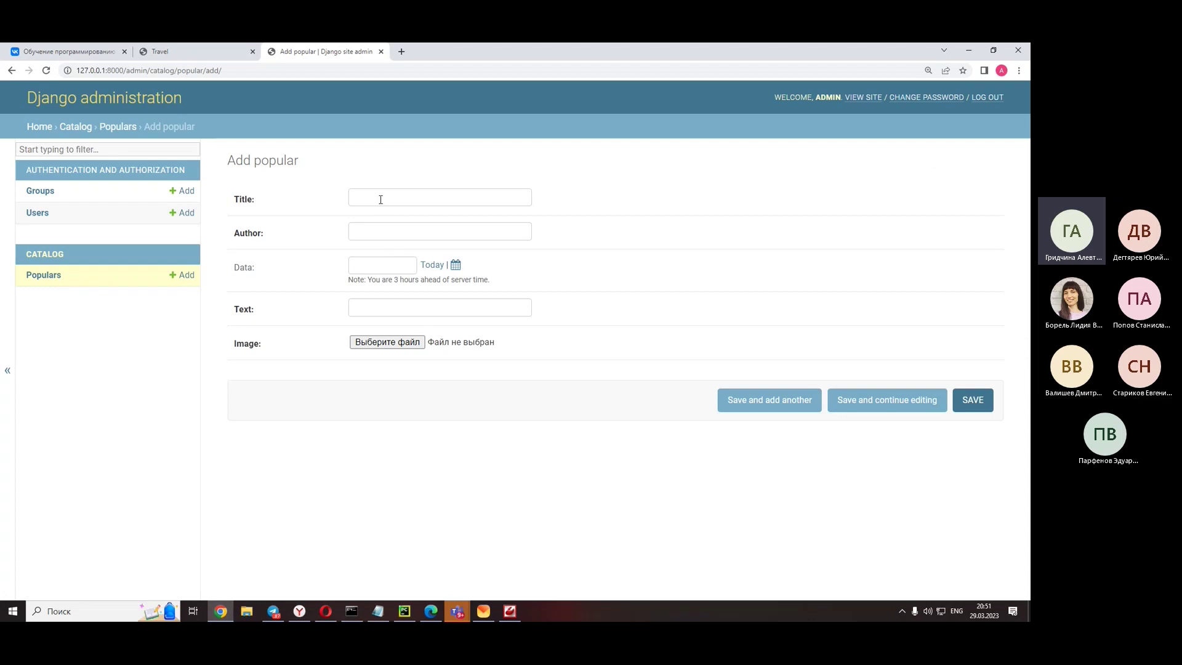
{"action": "left_click", "coordinate": [431, 307]}
{"action": "left_click", "coordinate": [553, 320]}
- Fill Title 'dsfc', Author 'ds c', Data 2023-03-23 and Text 'dvgfr'
{"action": "left_click", "coordinate": [415, 200]}
{"action": "left_click", "coordinate": [410, 301]}
{"action": "left_click", "coordinate": [623, 282]}
{"action": "left_click", "coordinate": [355, 205]}
{"action": "type", "text": "dsfc"}
{"action": "left_click", "coordinate": [356, 233]}
{"action": "type", "text": "ds c"}
{"action": "left_click", "coordinate": [370, 263]}
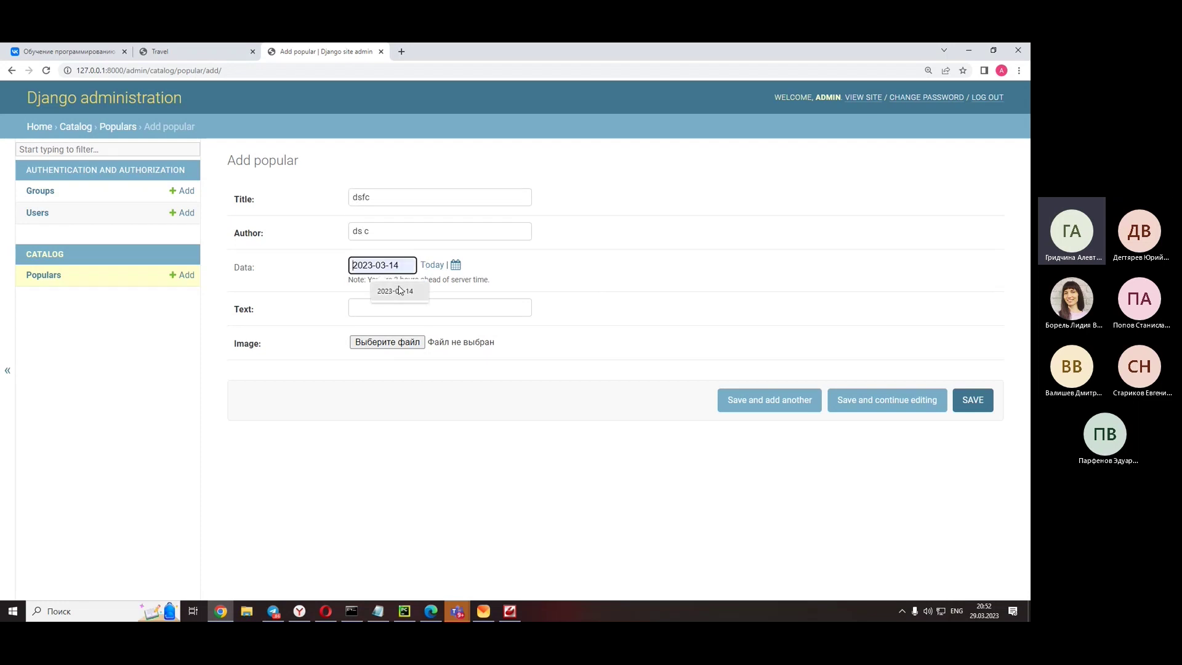
{"action": "left_click", "coordinate": [457, 266]}
{"action": "left_click", "coordinate": [557, 319]}
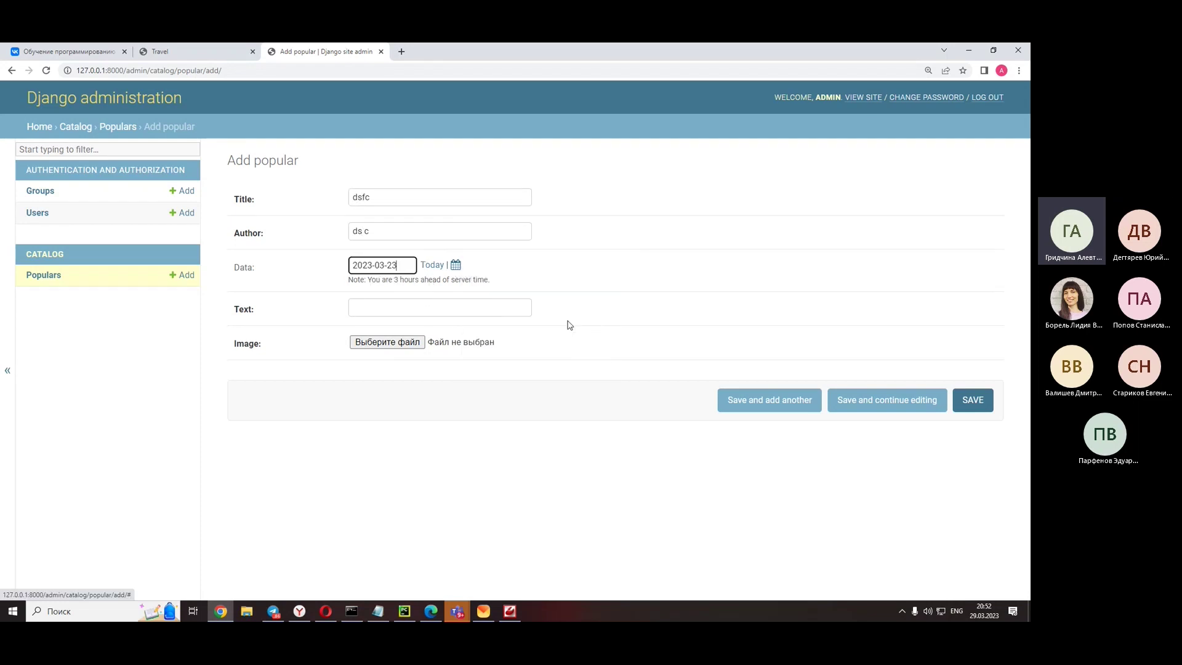
{"action": "left_click", "coordinate": [411, 306]}
{"action": "type", "text": "dvgfr"}
- Attach loon-image-original.jpg as the image and save the record
{"action": "left_click", "coordinate": [382, 346]}
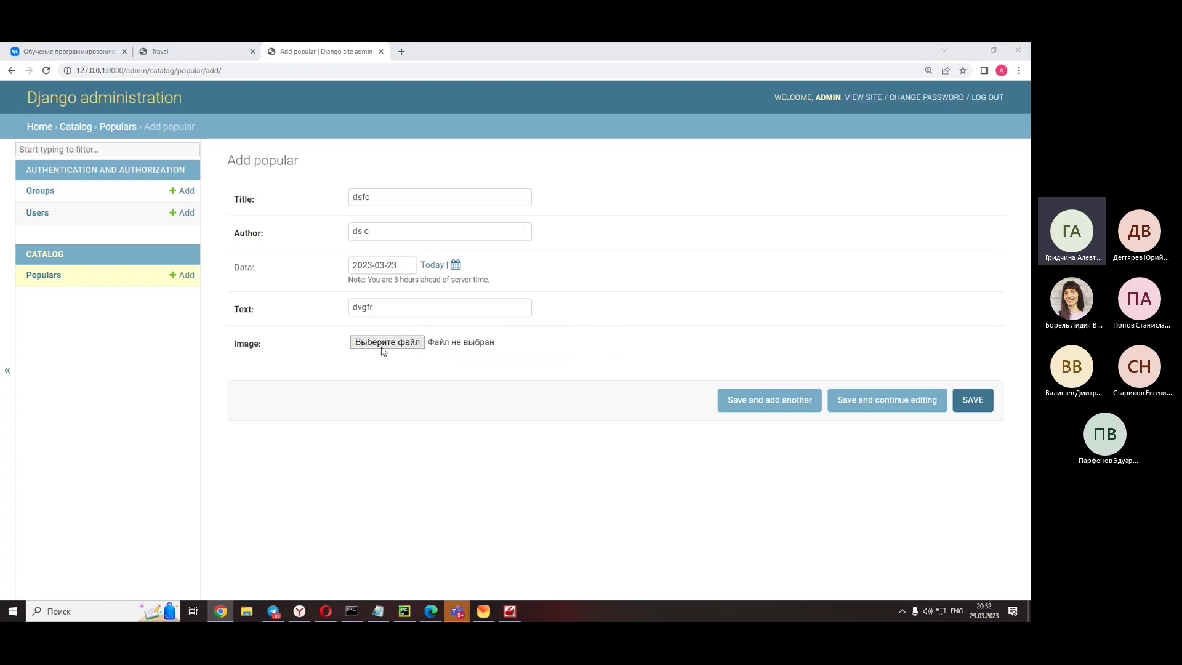
{"action": "double_click", "coordinate": [360, 330]}
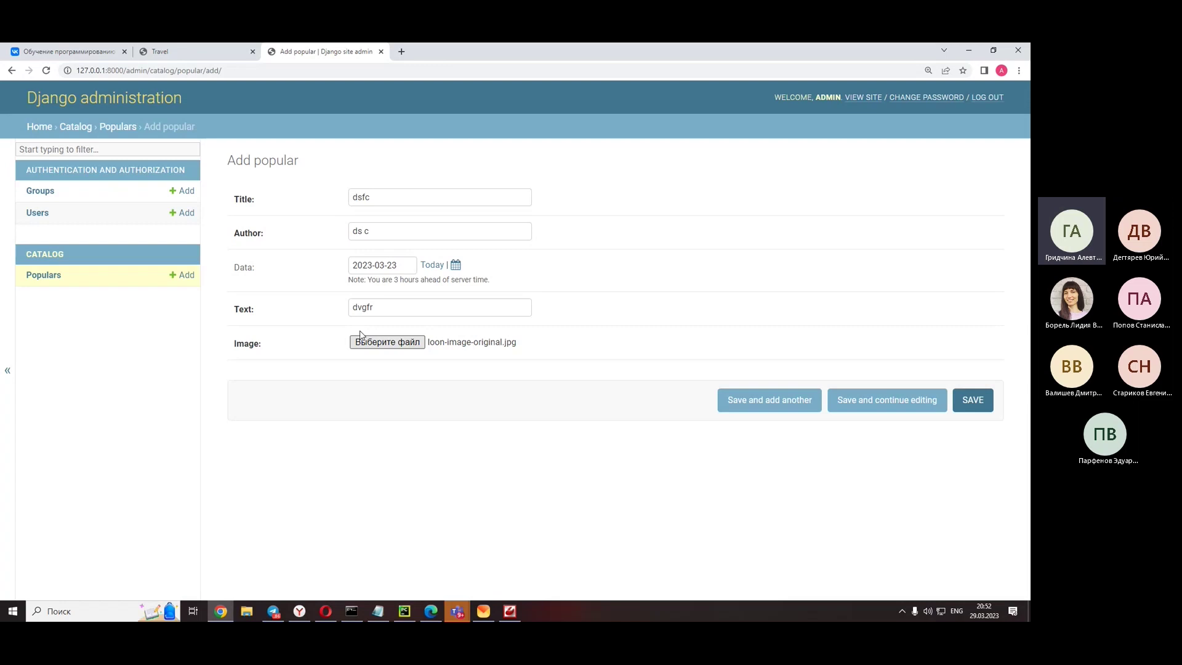
{"action": "left_click", "coordinate": [973, 399]}
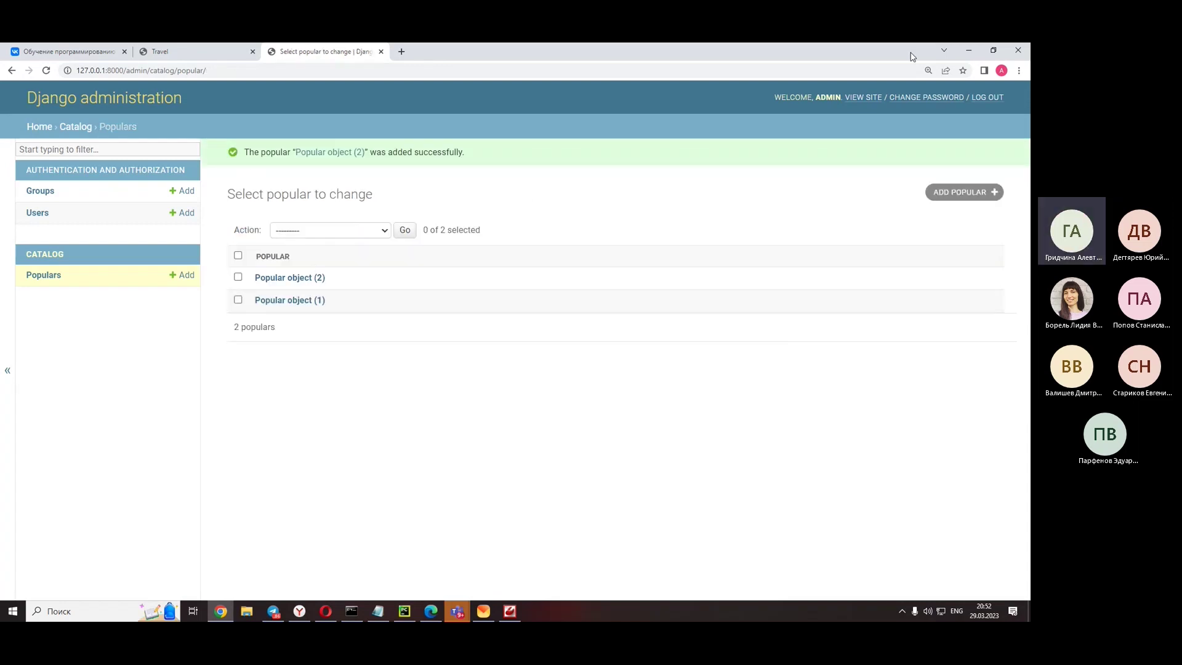
{"action": "left_click", "coordinate": [971, 51]}
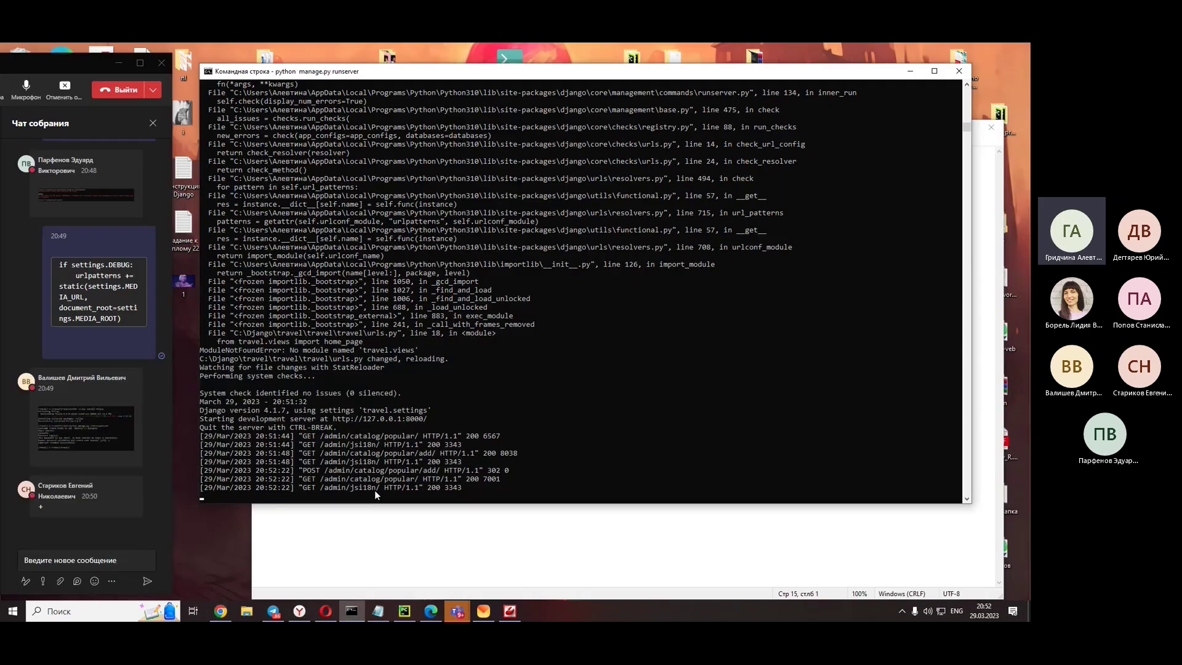
{"action": "left_click", "coordinate": [412, 611]}
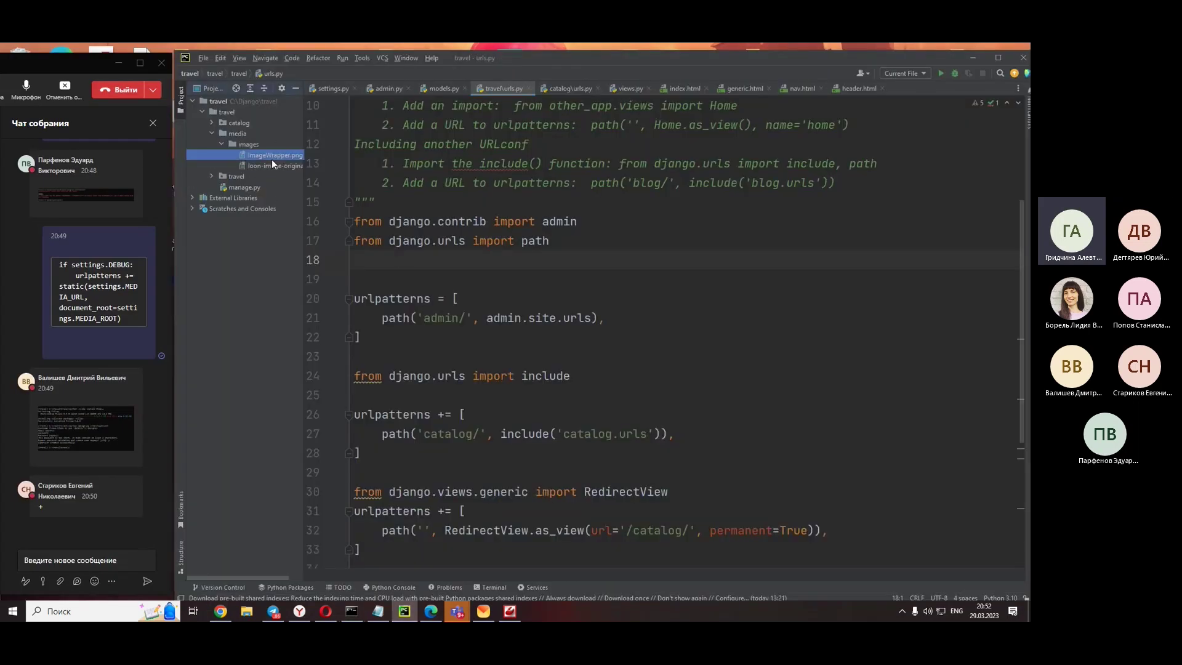
{"action": "left_click", "coordinate": [241, 144]}
{"action": "left_click", "coordinate": [268, 154]}
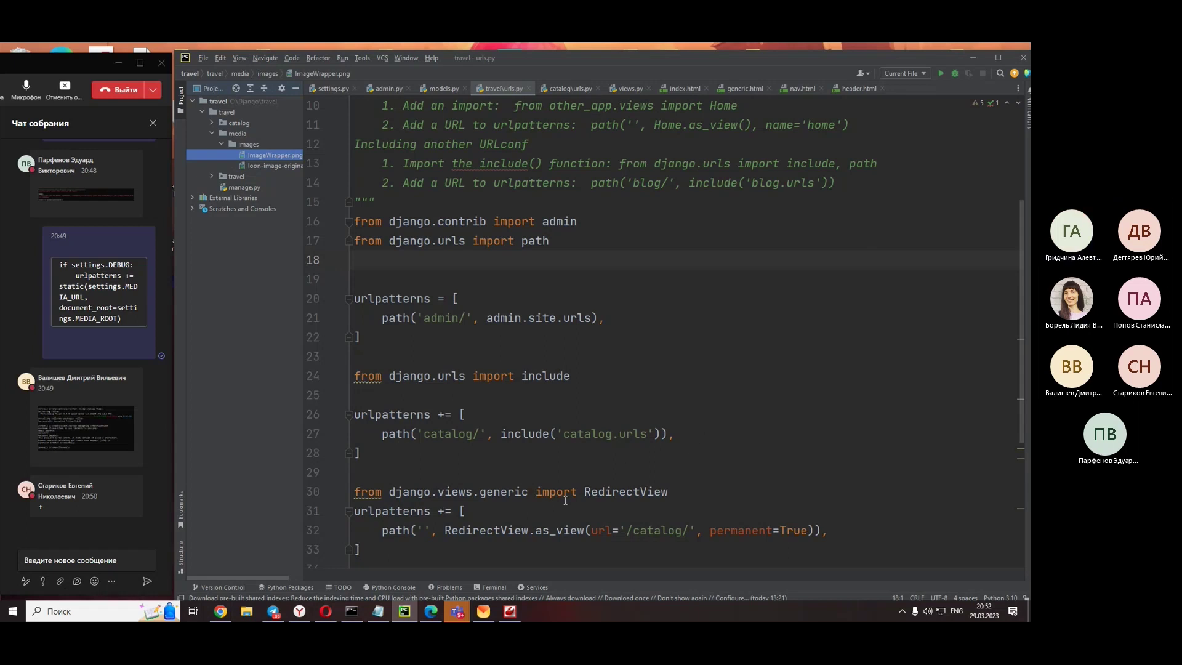
{"action": "scroll", "coordinate": [601, 418], "scroll_direction": "down", "scroll_amount": 3}
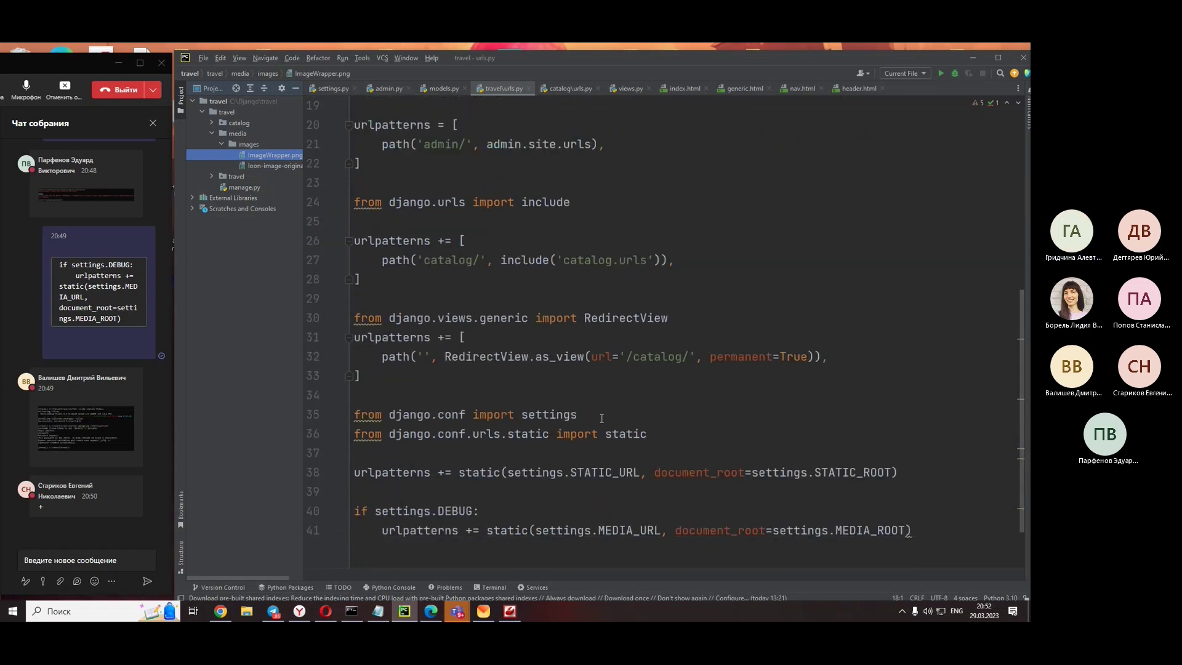
{"action": "scroll", "coordinate": [601, 418], "scroll_direction": "down", "scroll_amount": 1}
{"action": "scroll", "coordinate": [601, 418], "scroll_direction": "up", "scroll_amount": 1}
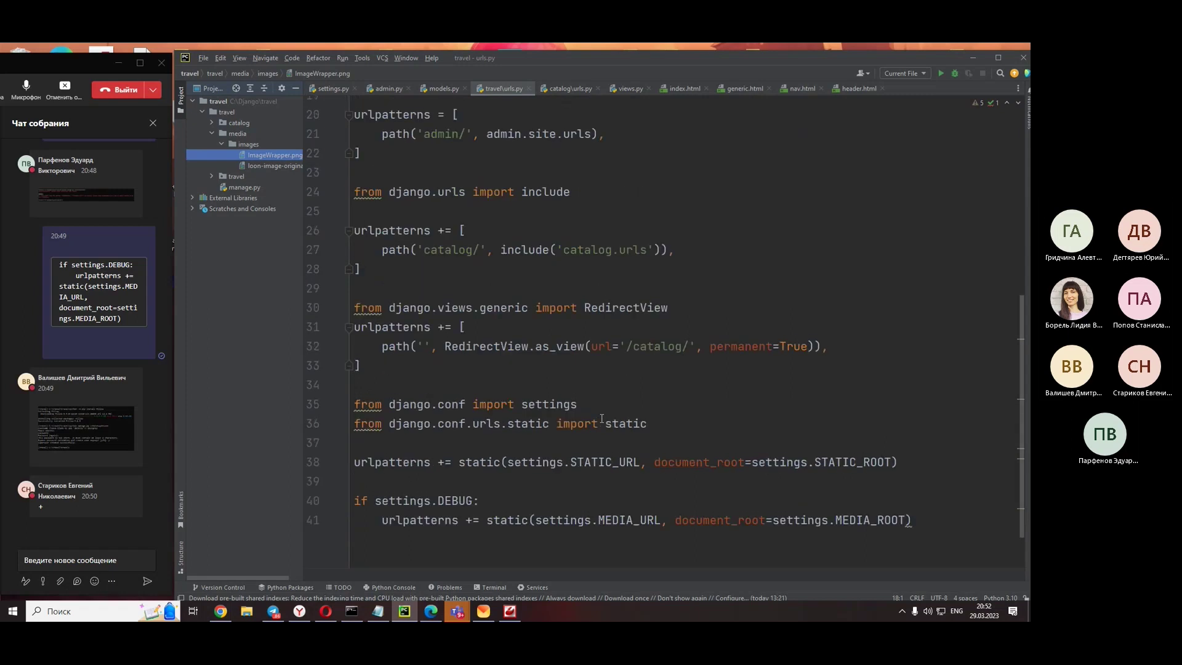
{"action": "scroll", "coordinate": [601, 419], "scroll_direction": "down", "scroll_amount": 1}
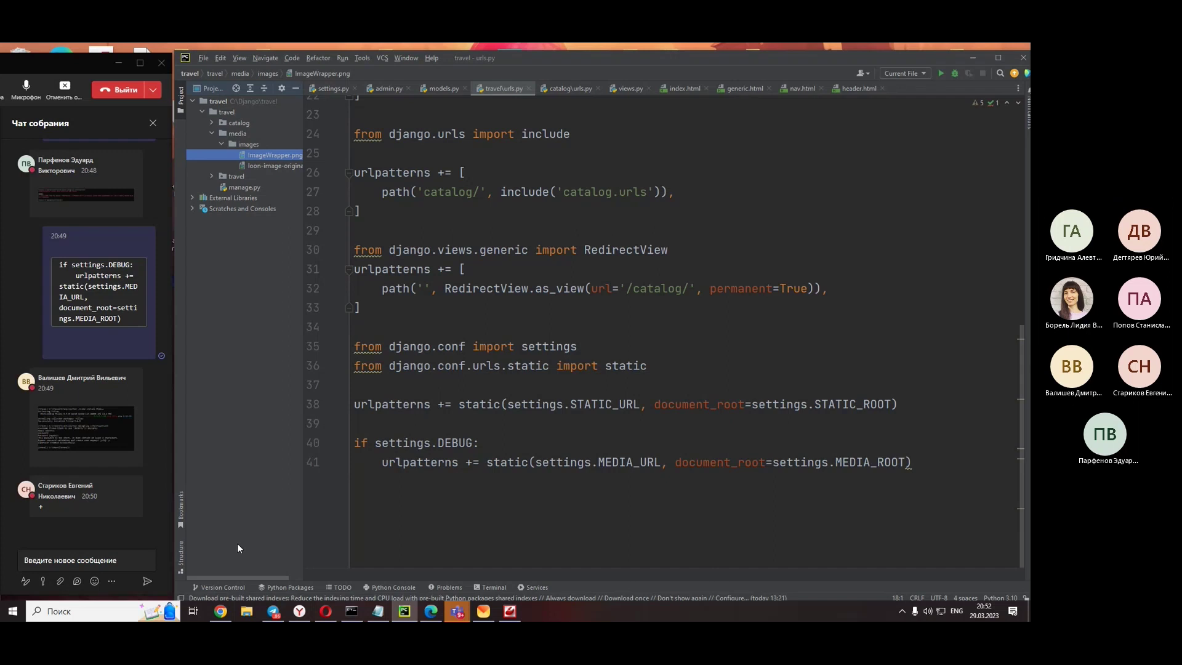
{"action": "key", "text": "alt+Tab"}
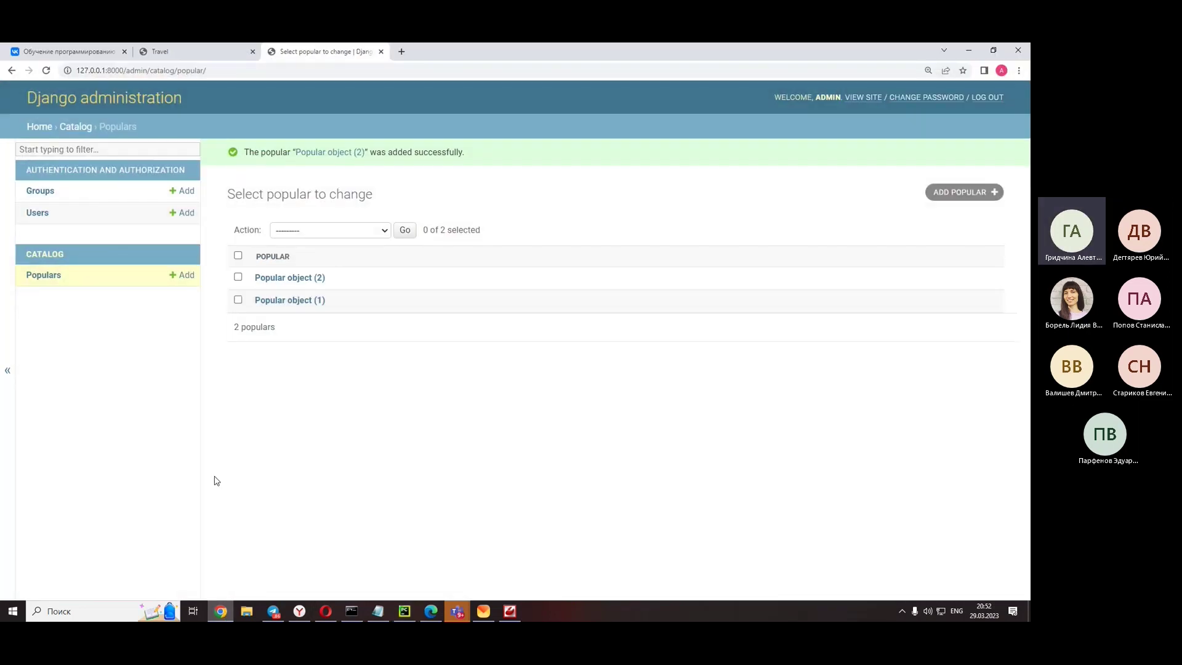
- Open the Add popular form and restore Chrome to a smaller window
{"action": "left_click", "coordinate": [185, 275]}
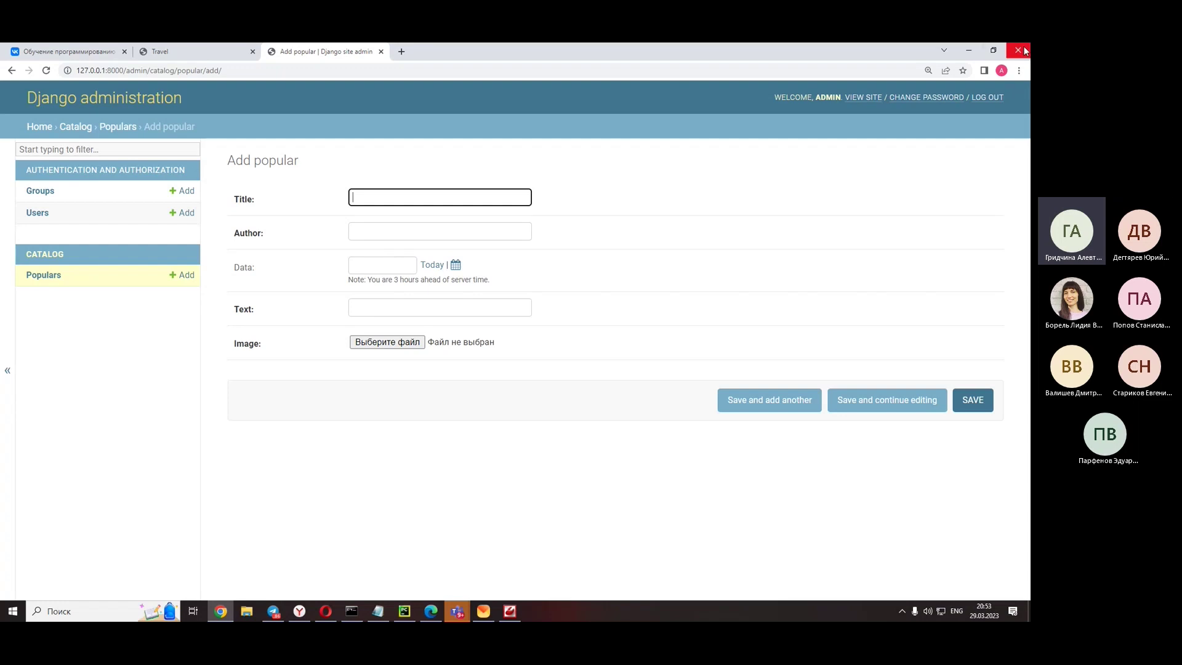
{"action": "left_click", "coordinate": [993, 50]}
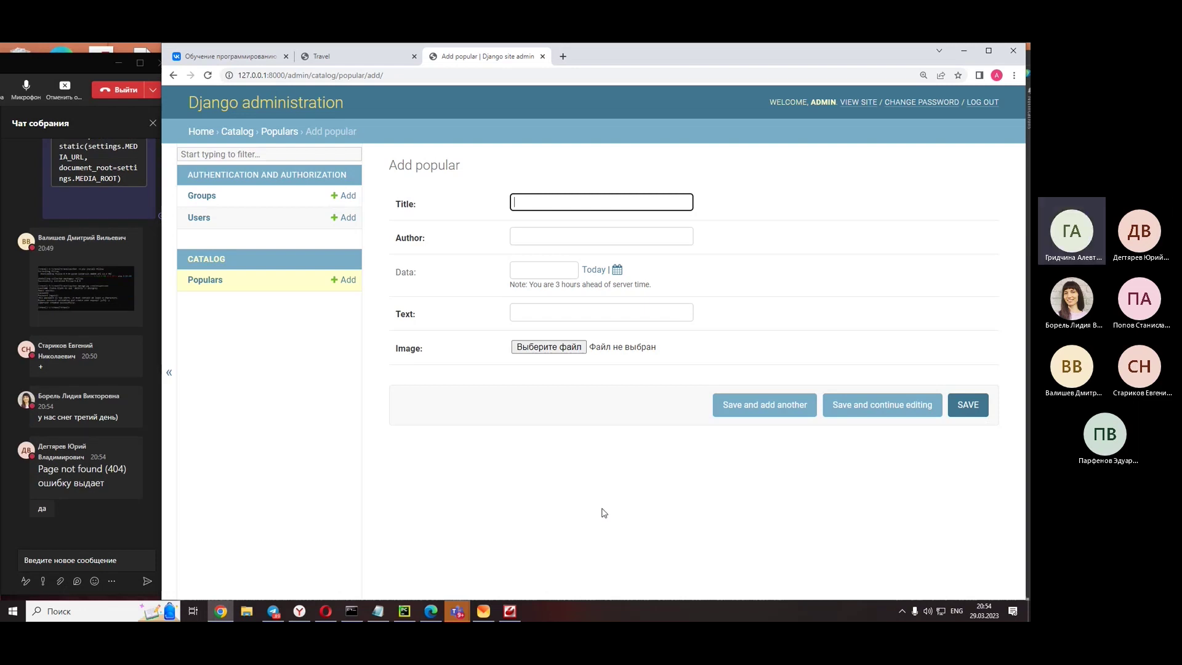
- Review lines 16–22 of the URL configuration in urls.py
{"action": "left_click", "coordinate": [412, 618]}
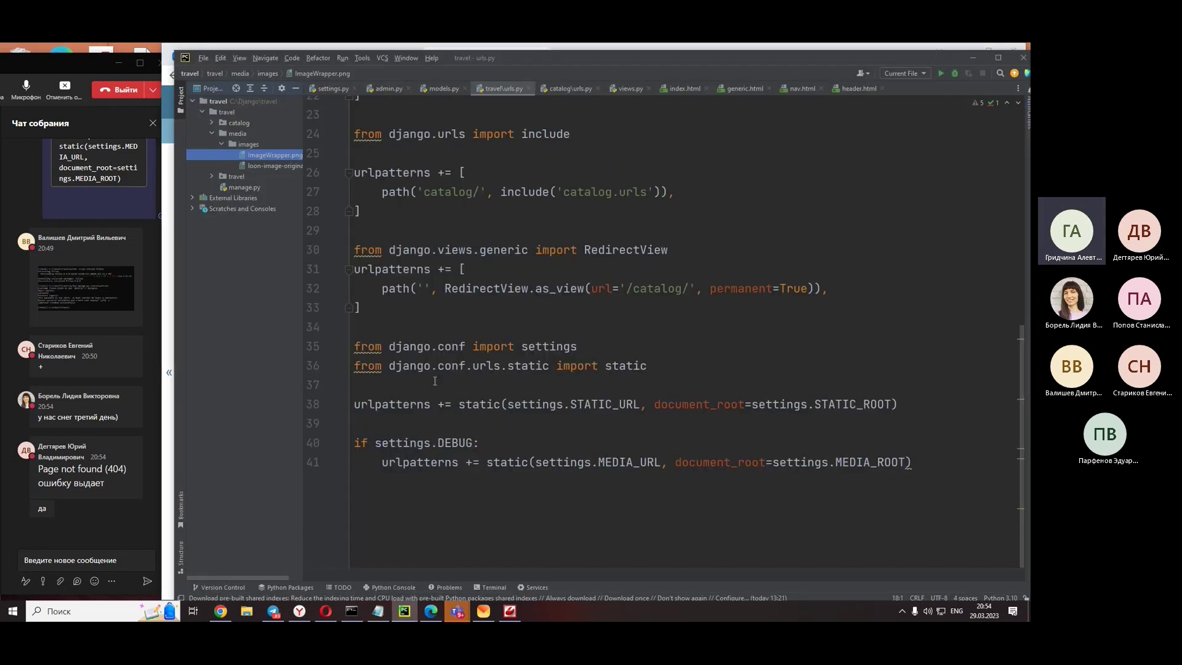
{"action": "scroll", "coordinate": [467, 318], "scroll_direction": "up", "scroll_amount": 6}
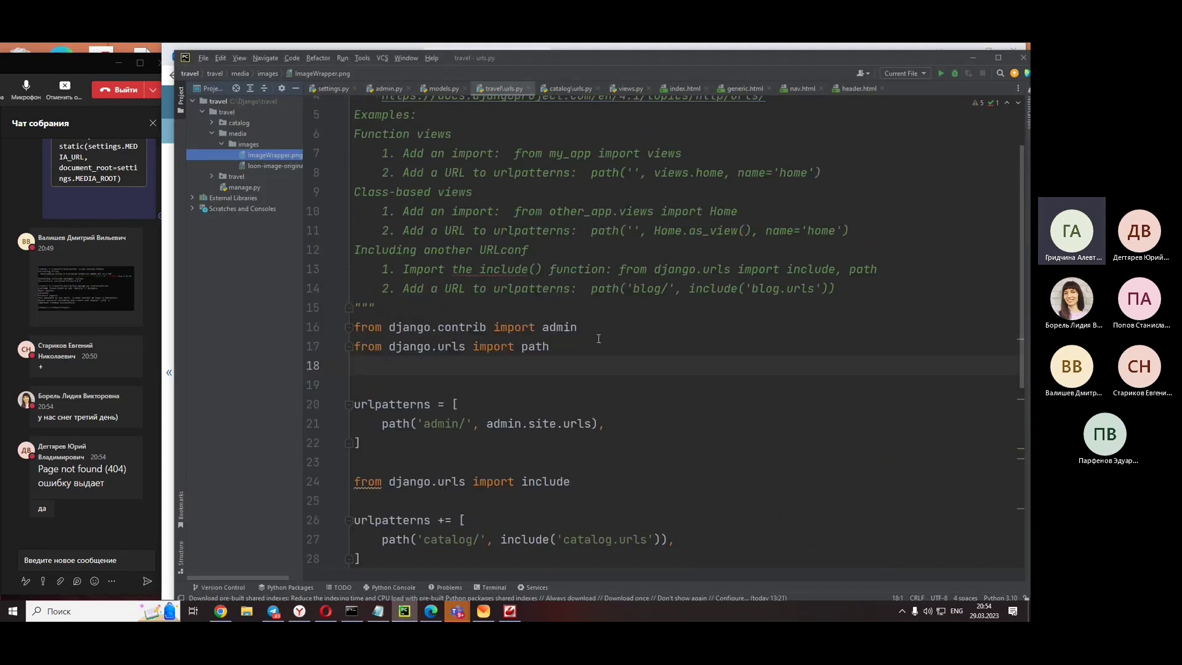
{"action": "left_click_drag", "start_coordinate": [362, 443], "coordinate": [354, 327]}
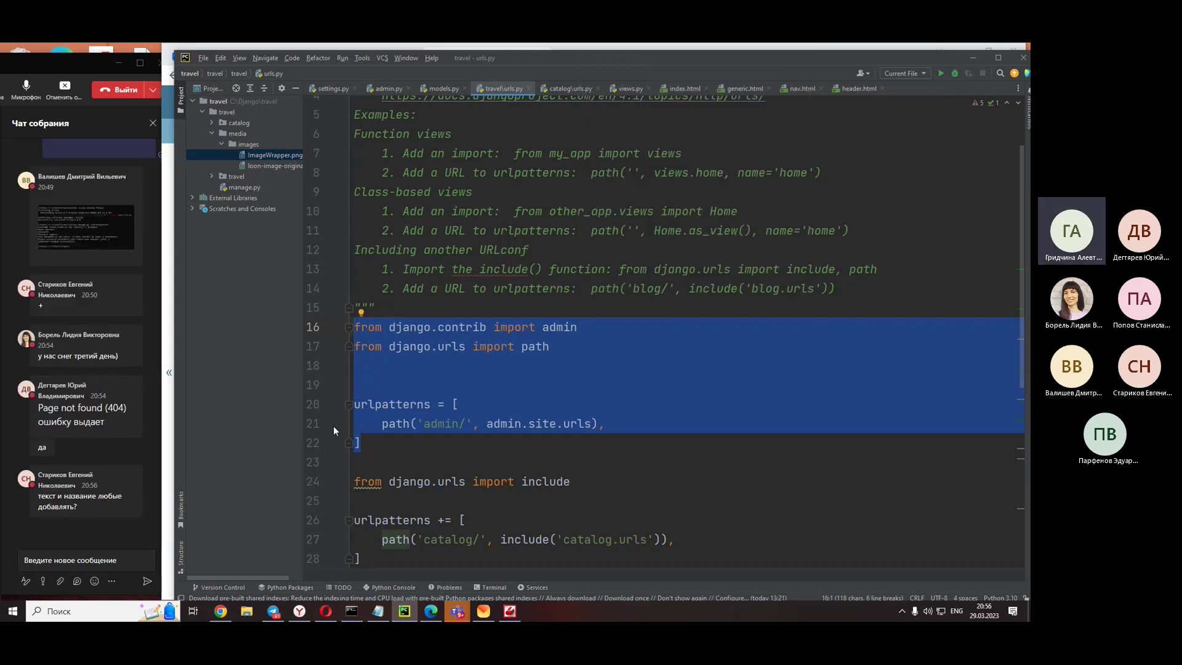
{"action": "left_click", "coordinate": [424, 425]}
{"action": "left_click", "coordinate": [431, 460]}
{"action": "scroll", "coordinate": [534, 324], "scroll_direction": "down", "scroll_amount": 1}
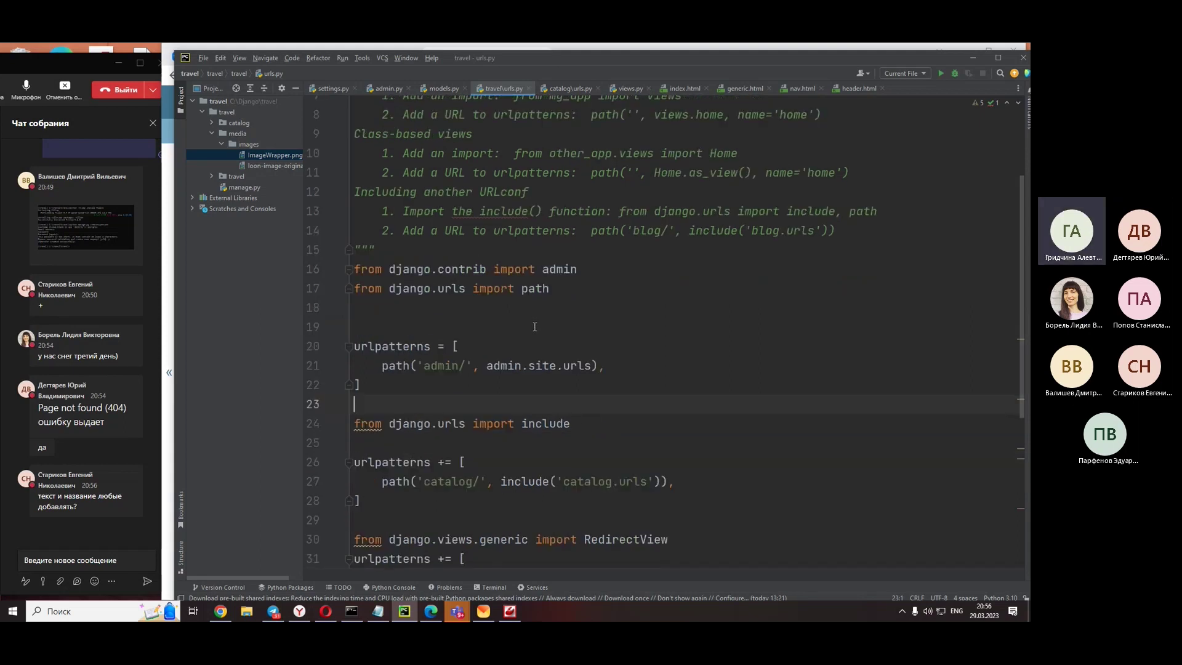
- Open the shared 404 screenshot for /admin/ and centre its viewer
{"action": "mouse_move", "coordinate": [537, 290]}
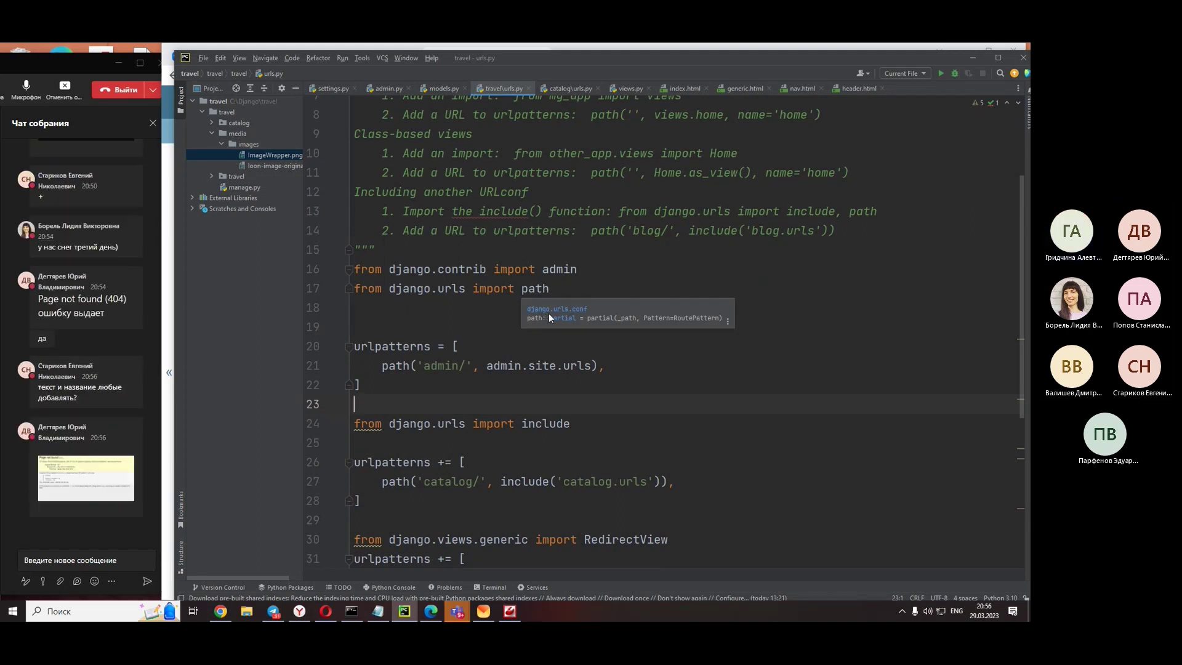
{"action": "left_click", "coordinate": [74, 474]}
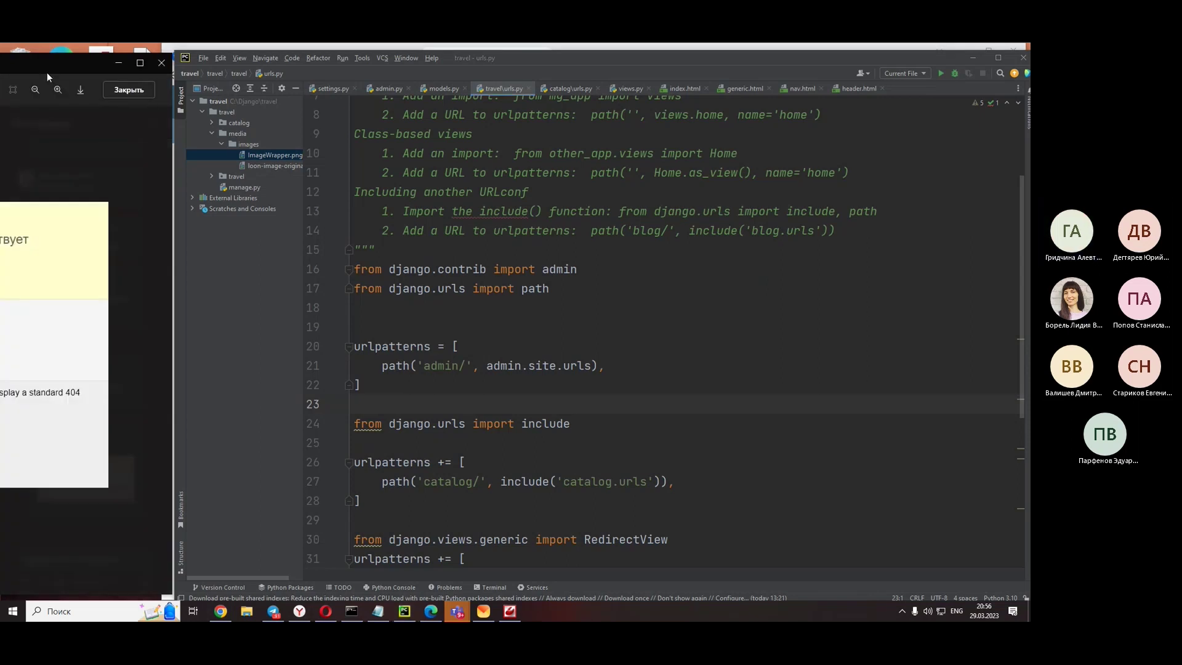
{"action": "left_click_drag", "start_coordinate": [42, 68], "coordinate": [659, 64]}
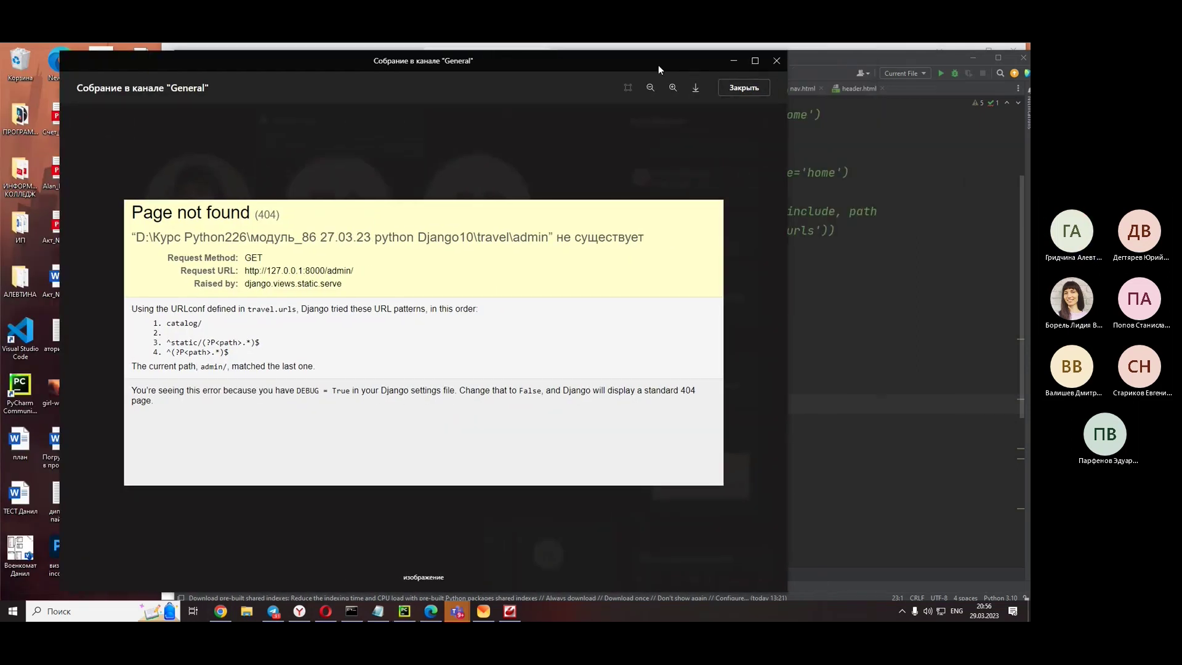